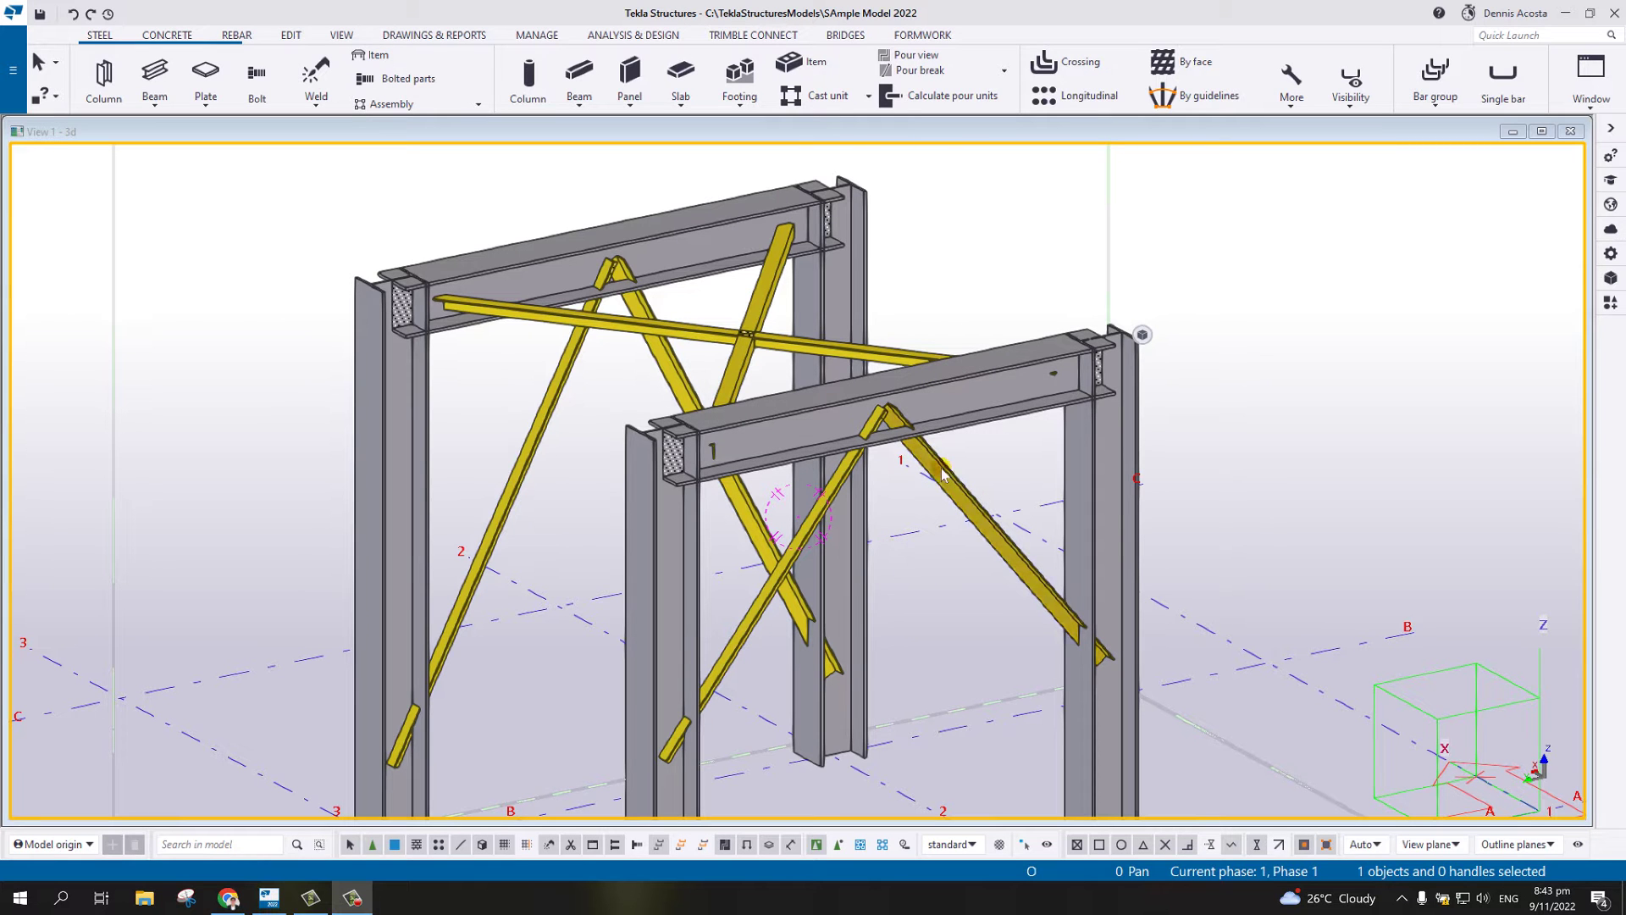
- Open the AutoConnection settings from the catalogs and move the setup window beside the frame model
middle_click_drag(970, 598, 885, 591)
scroll(886, 590, "down", 1)
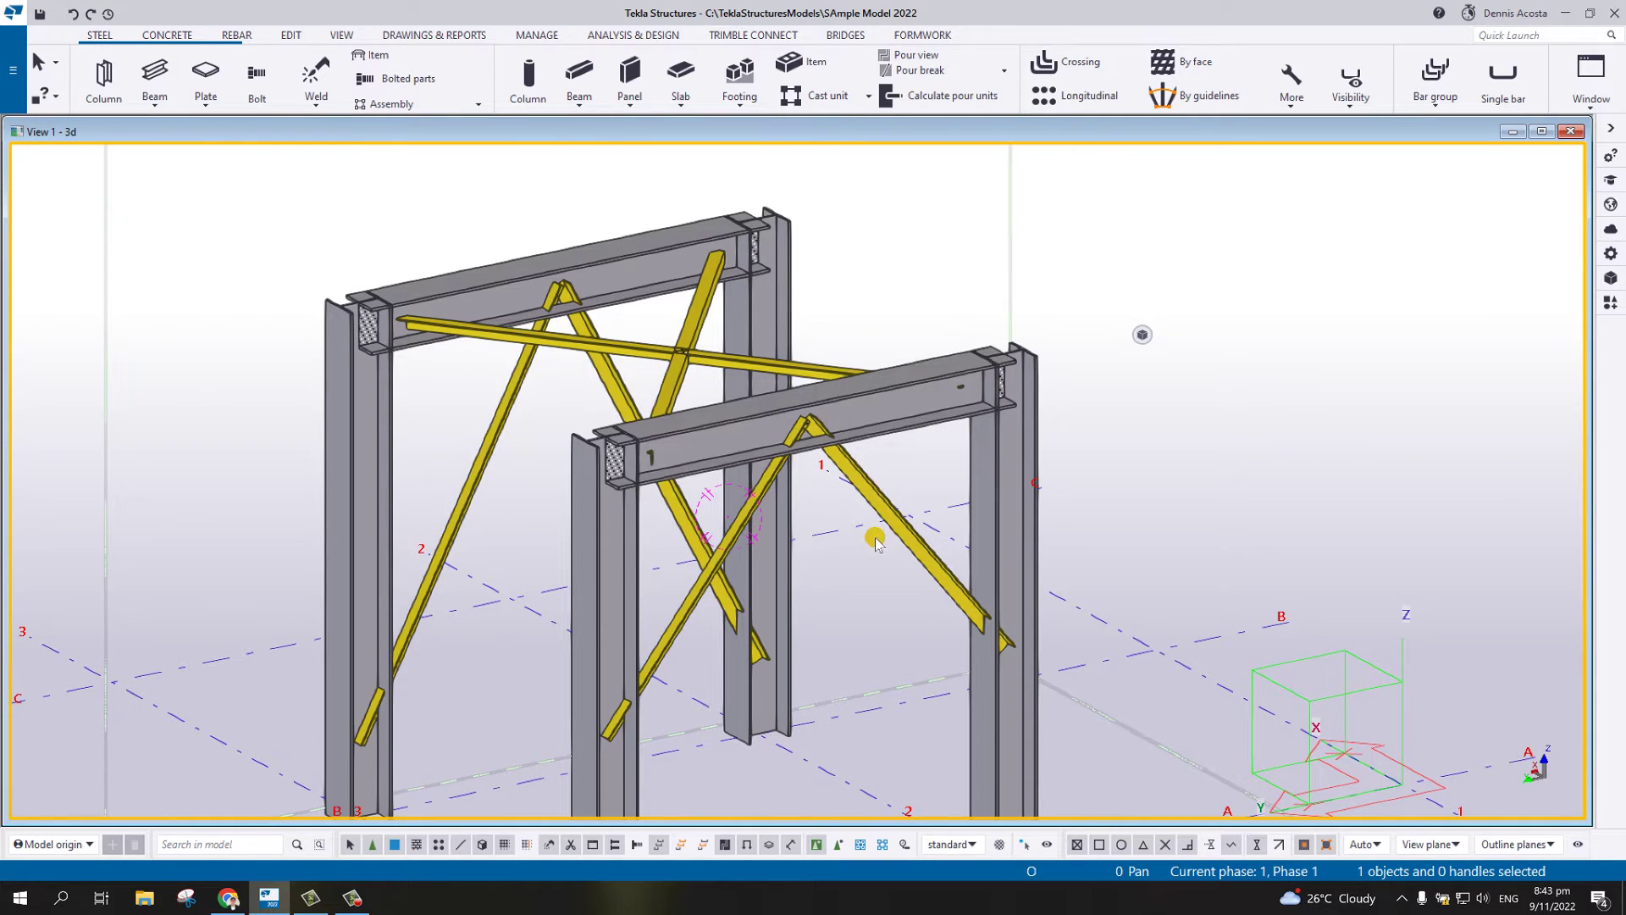
middle_click_drag(875, 536, 875, 510)
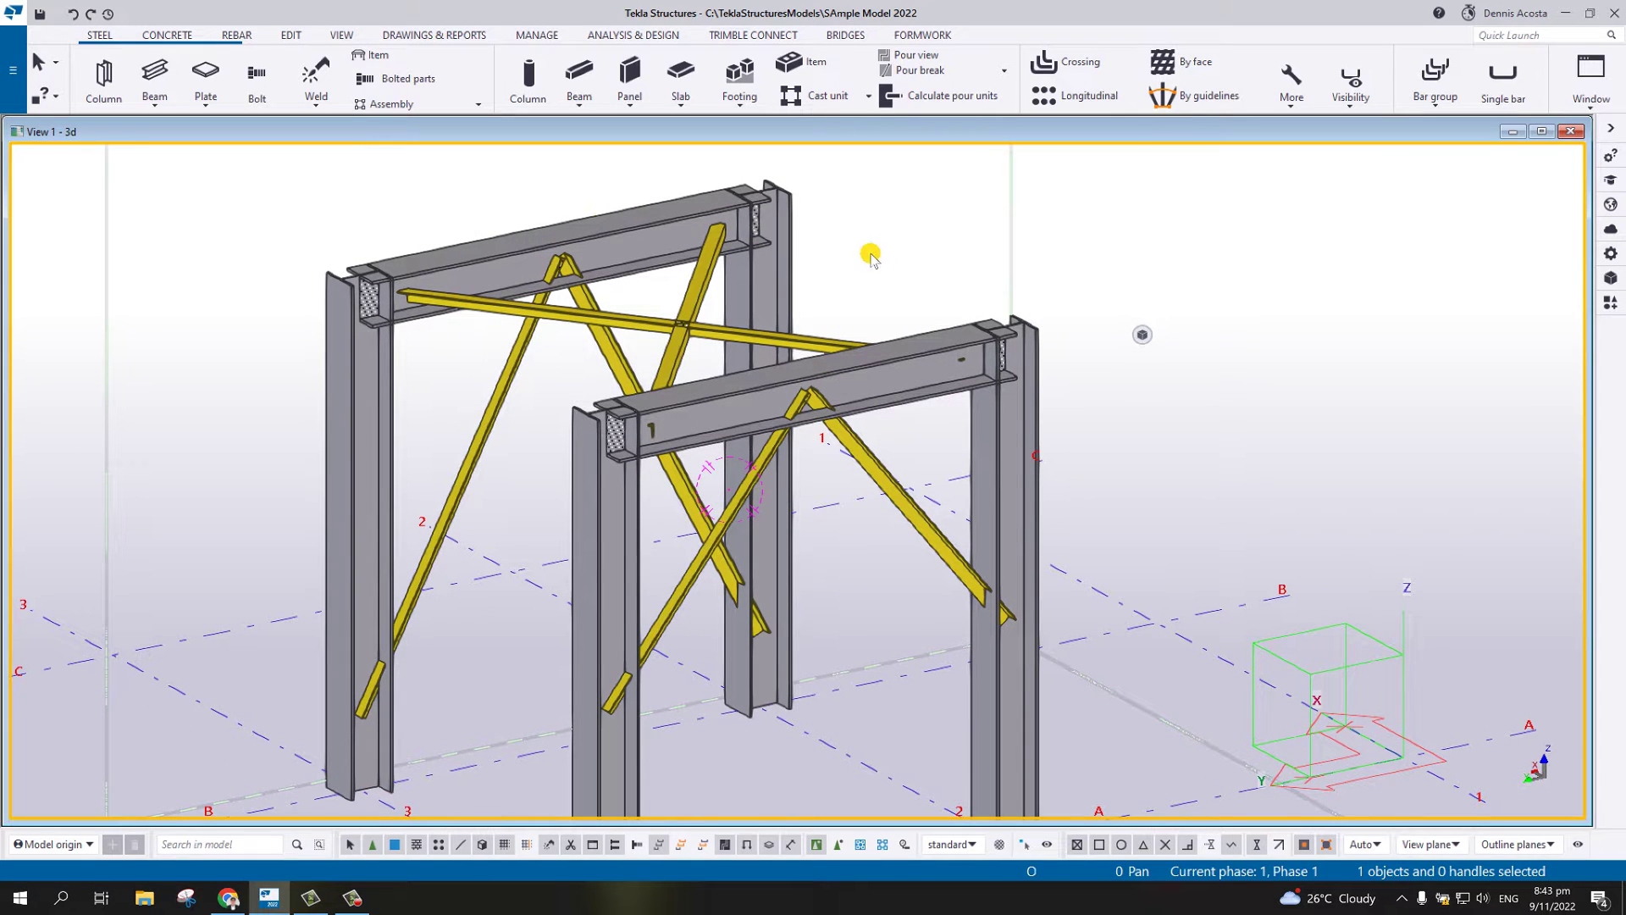
left_click(13, 73)
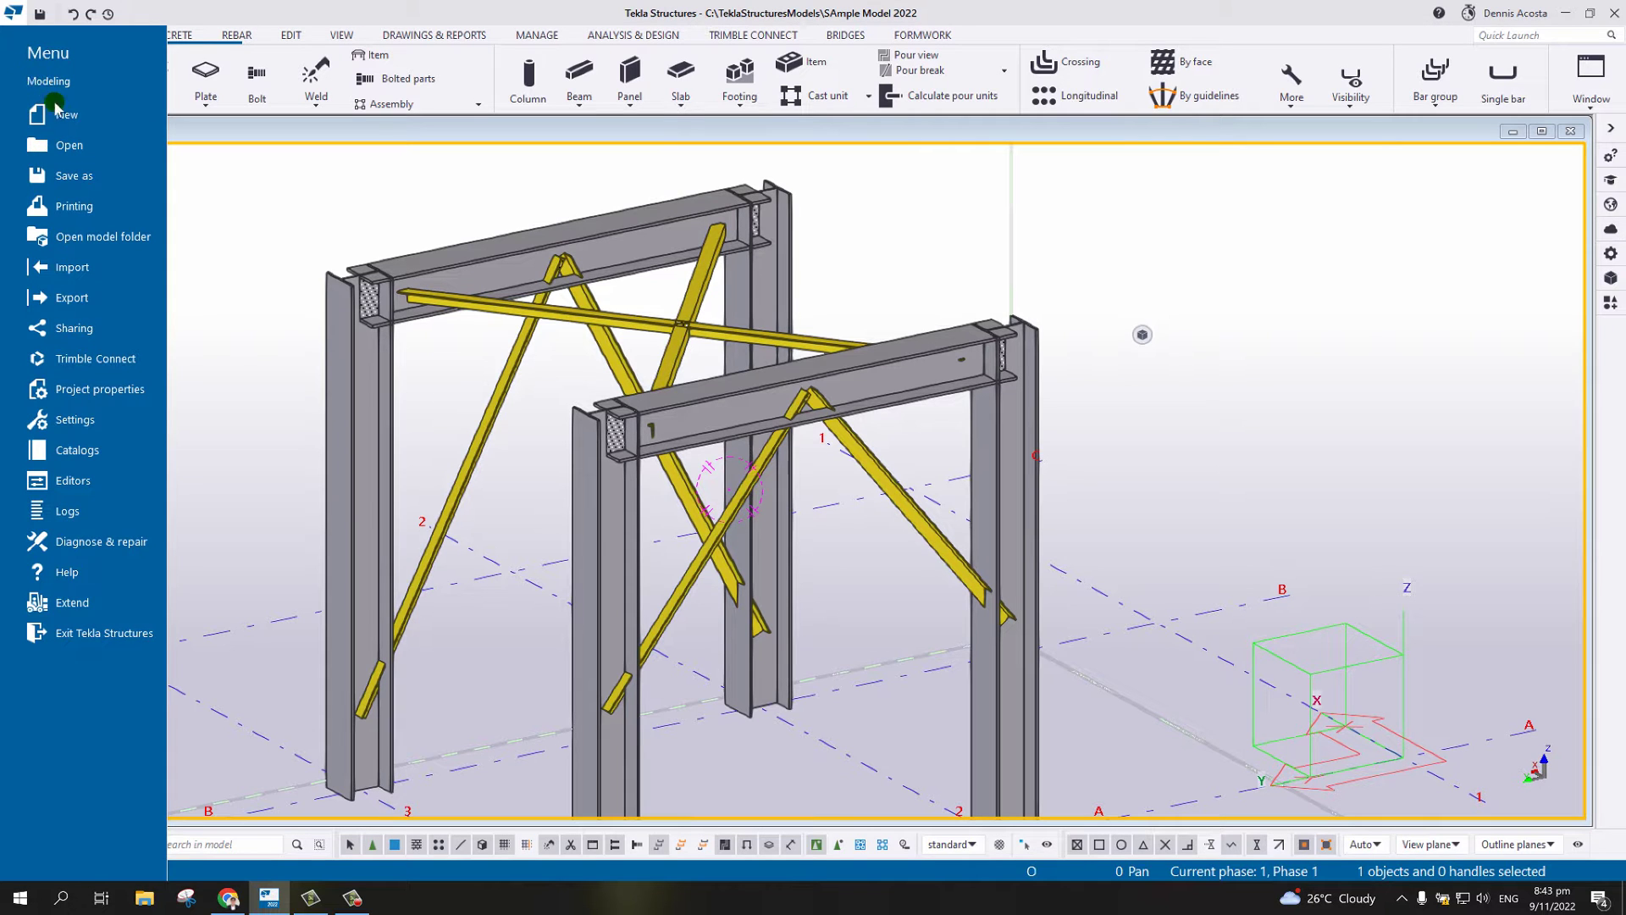
left_click(114, 450)
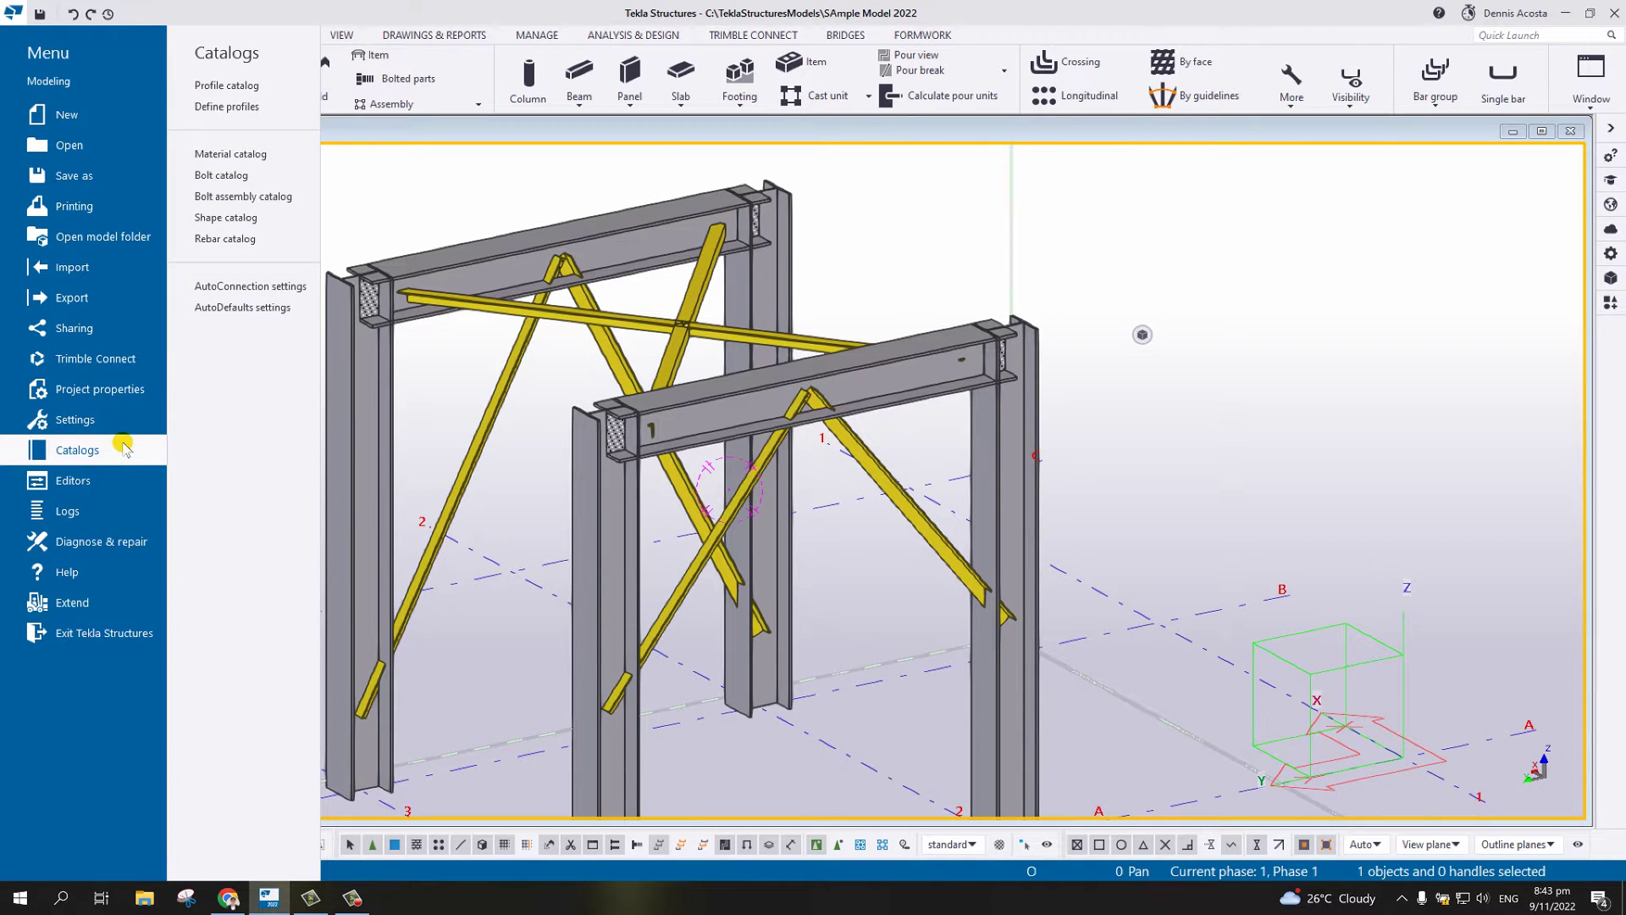
left_click(287, 288)
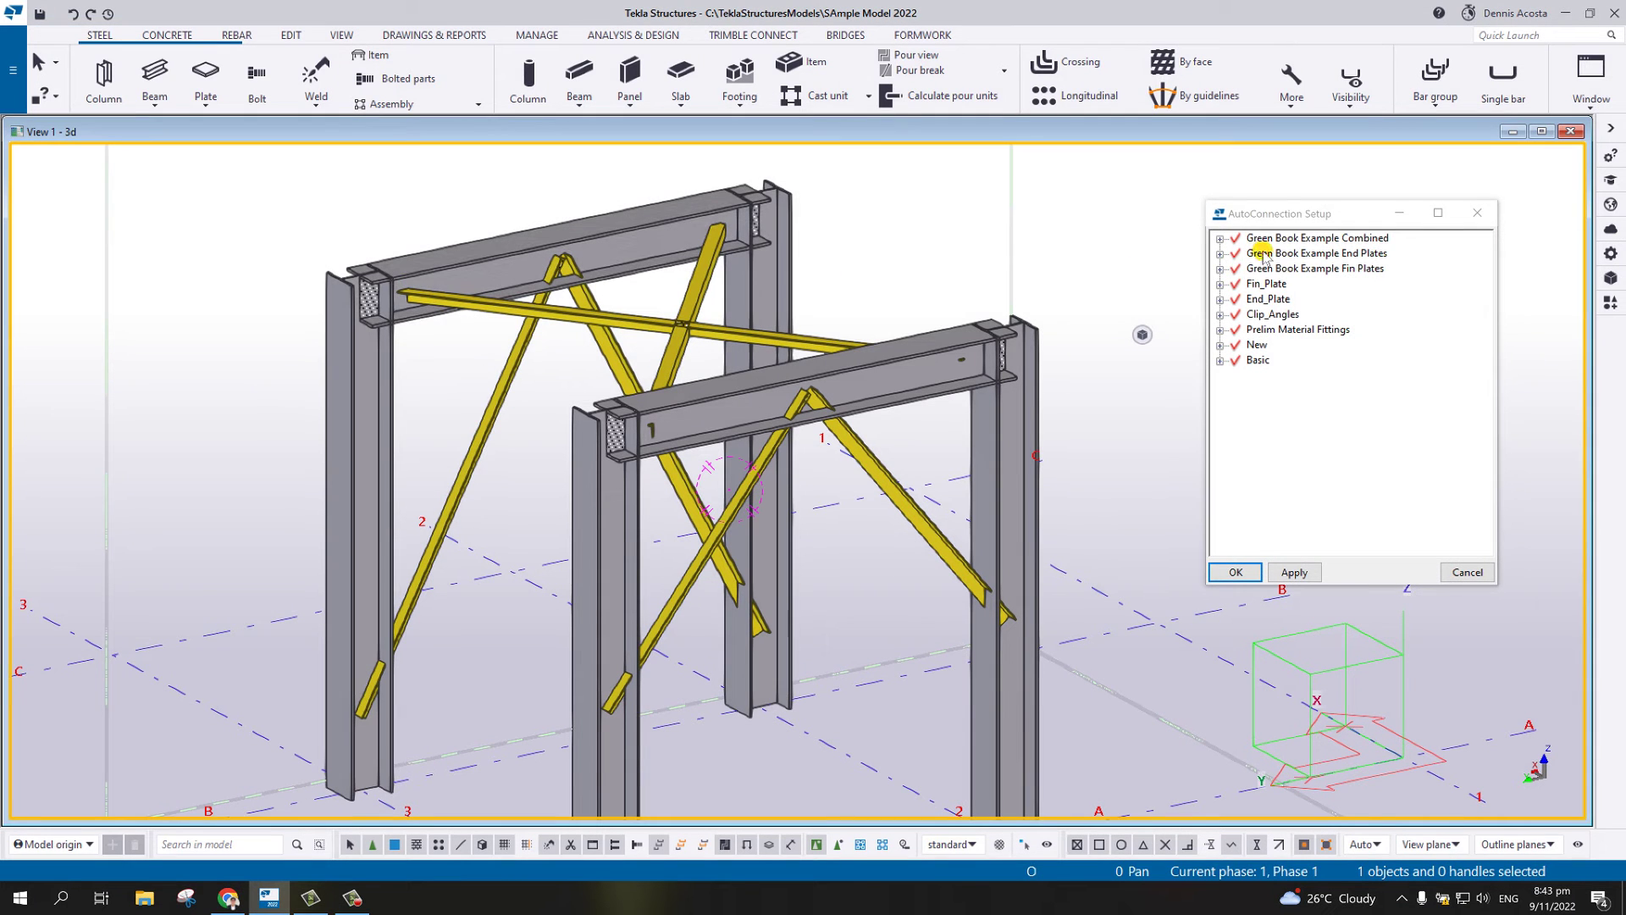
left_click_drag(1318, 213, 1238, 221)
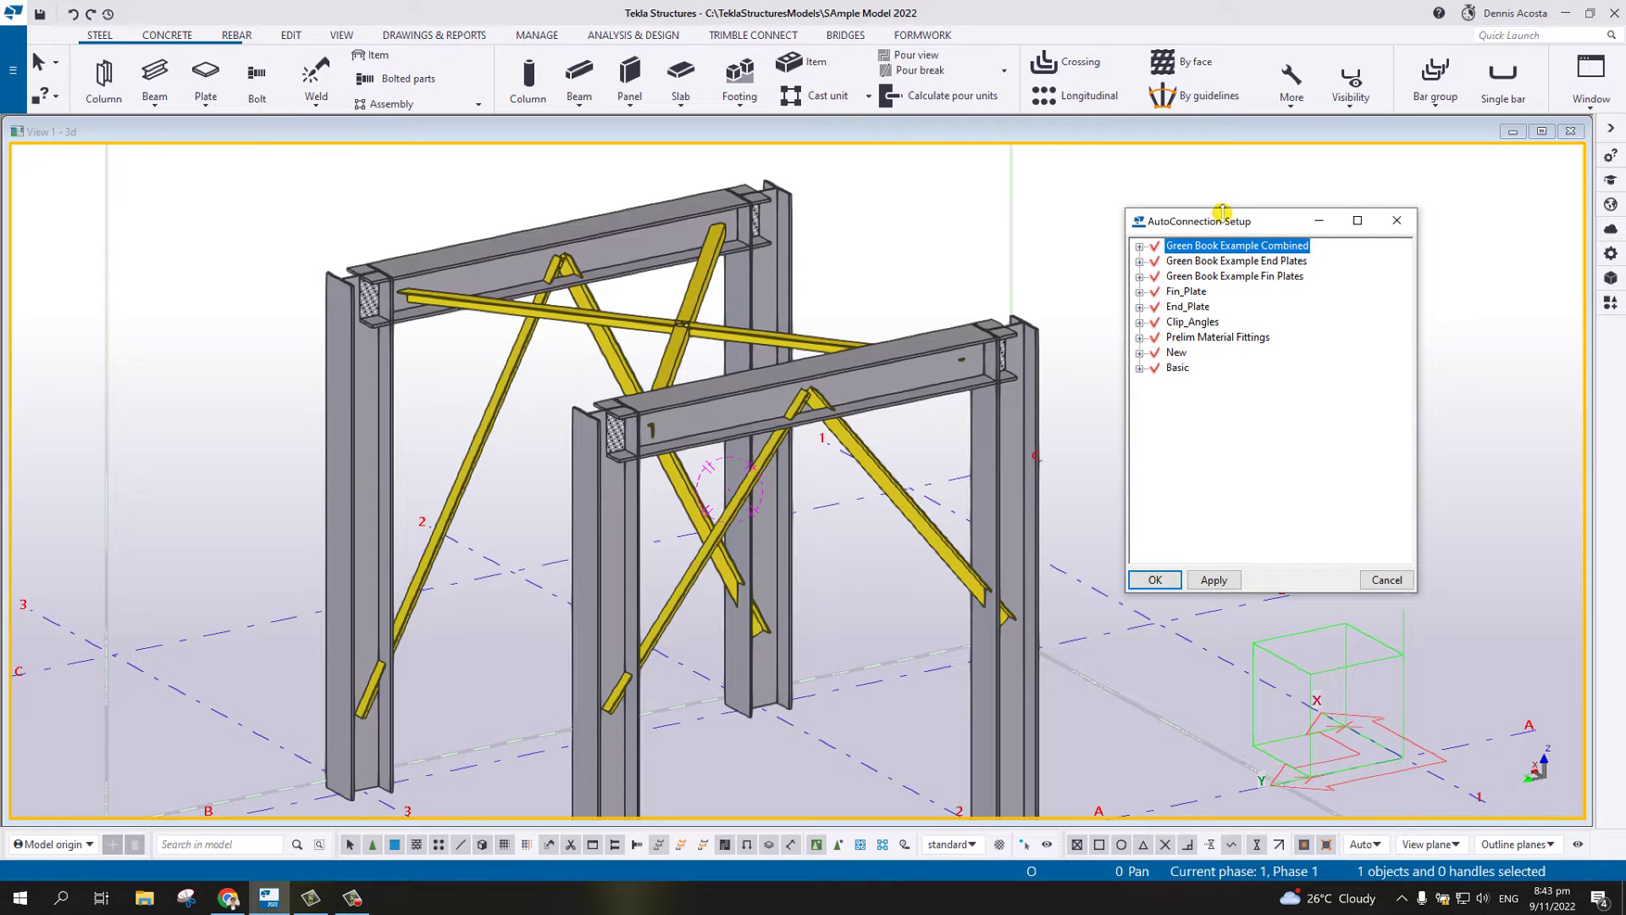
- Delete the existing New rule group and create a fresh rule group in the AutoConnection setup
right_click(1182, 357)
left_click(1224, 390)
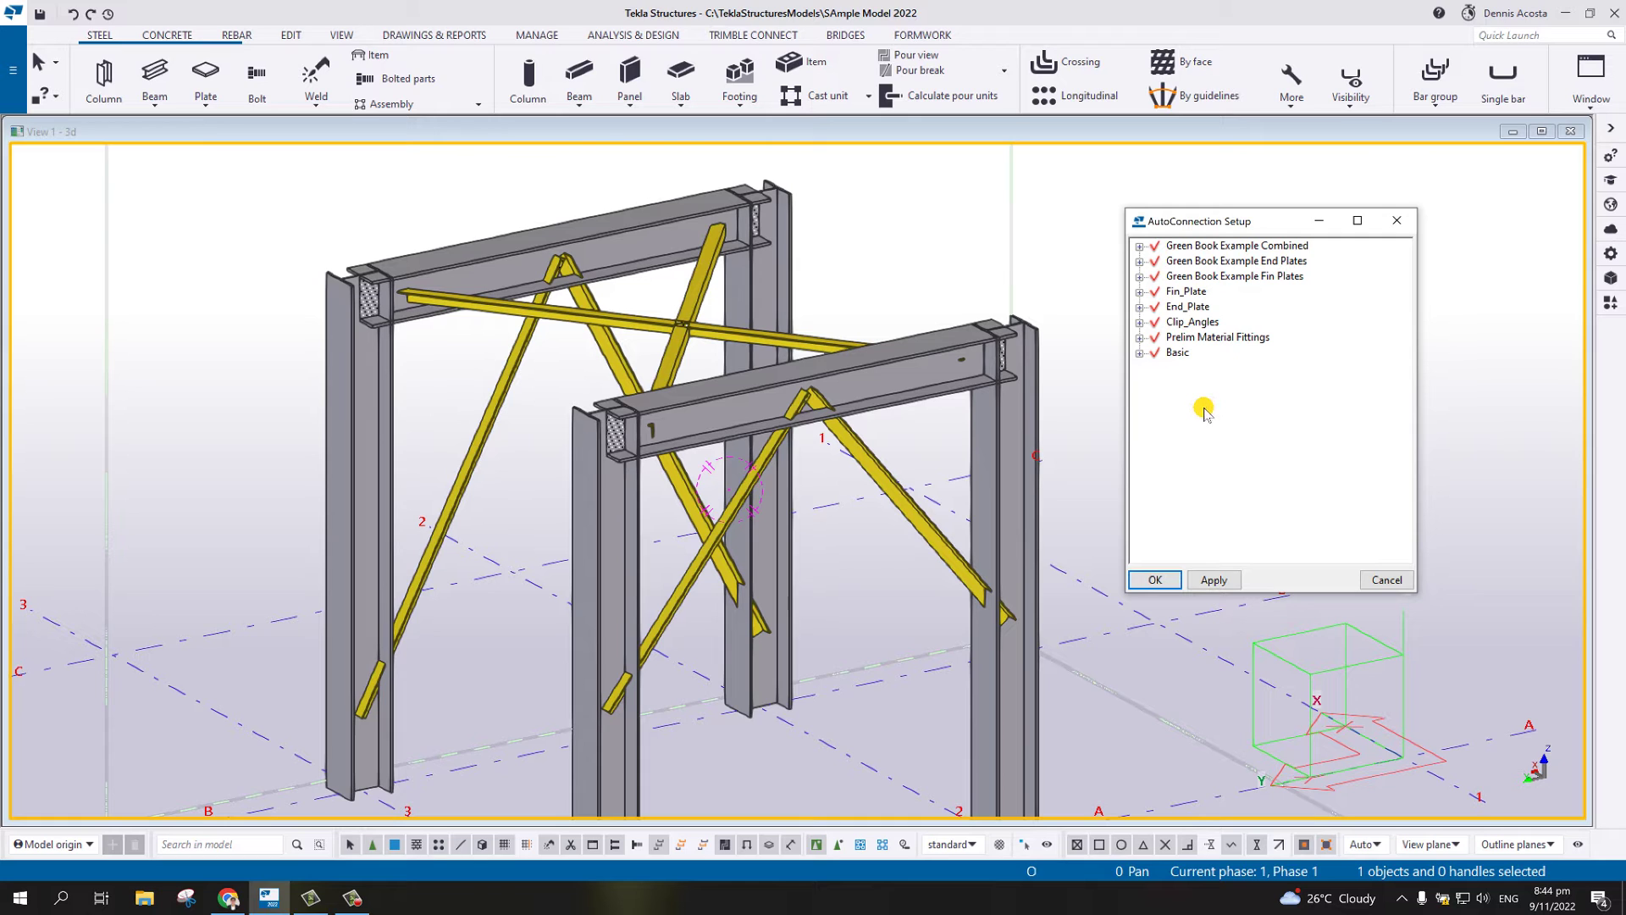
right_click(1207, 411)
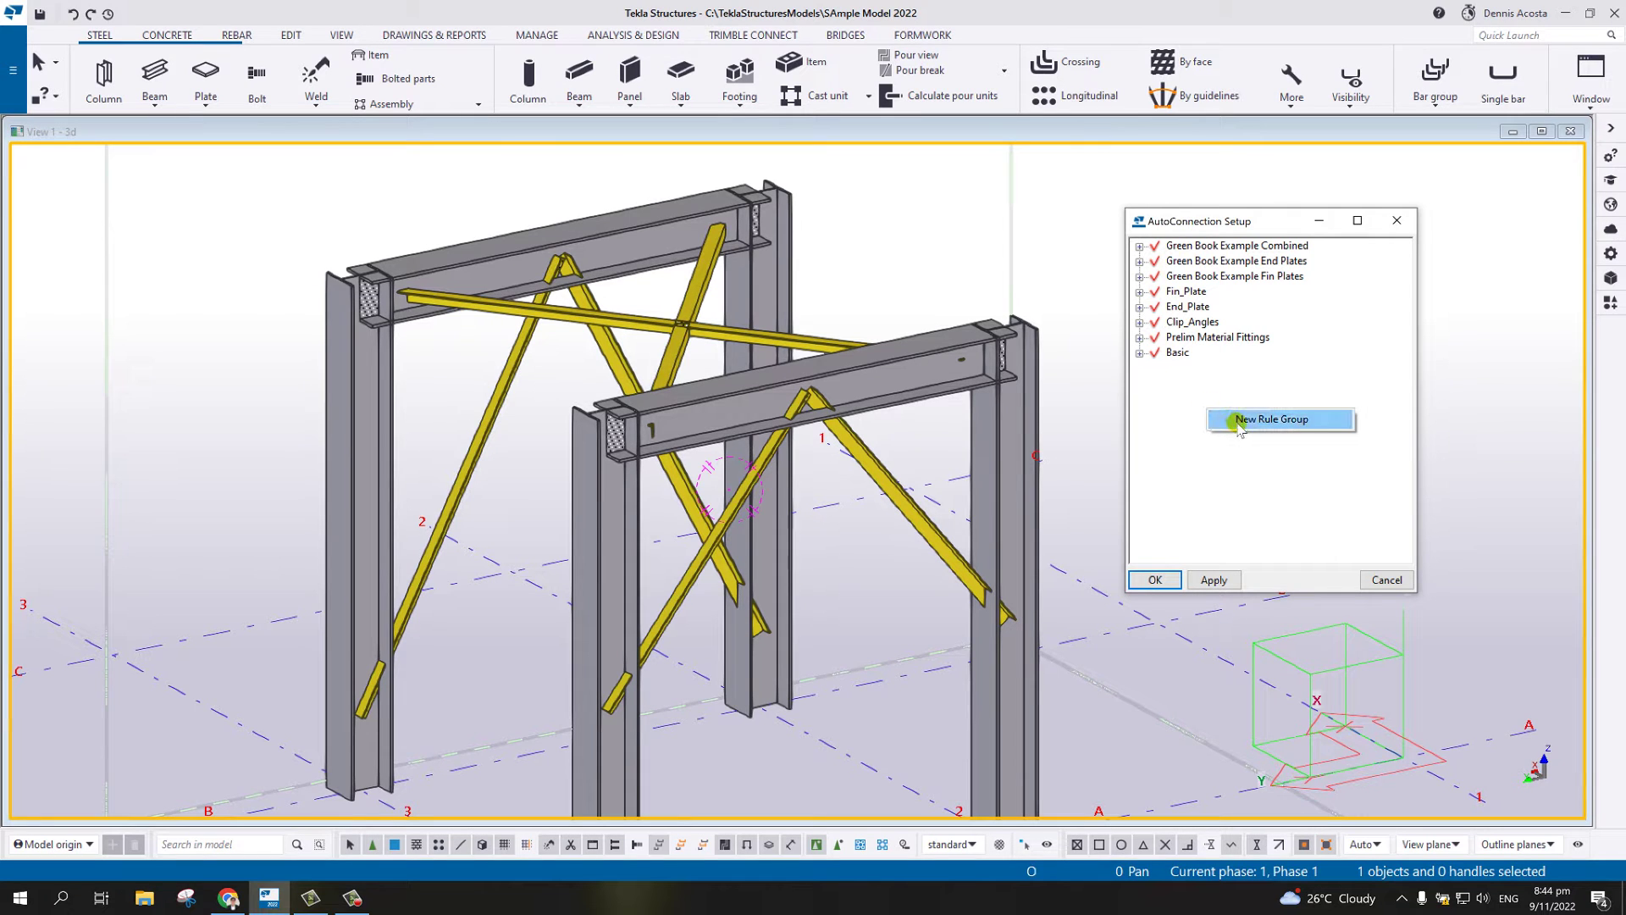
left_click(1242, 421)
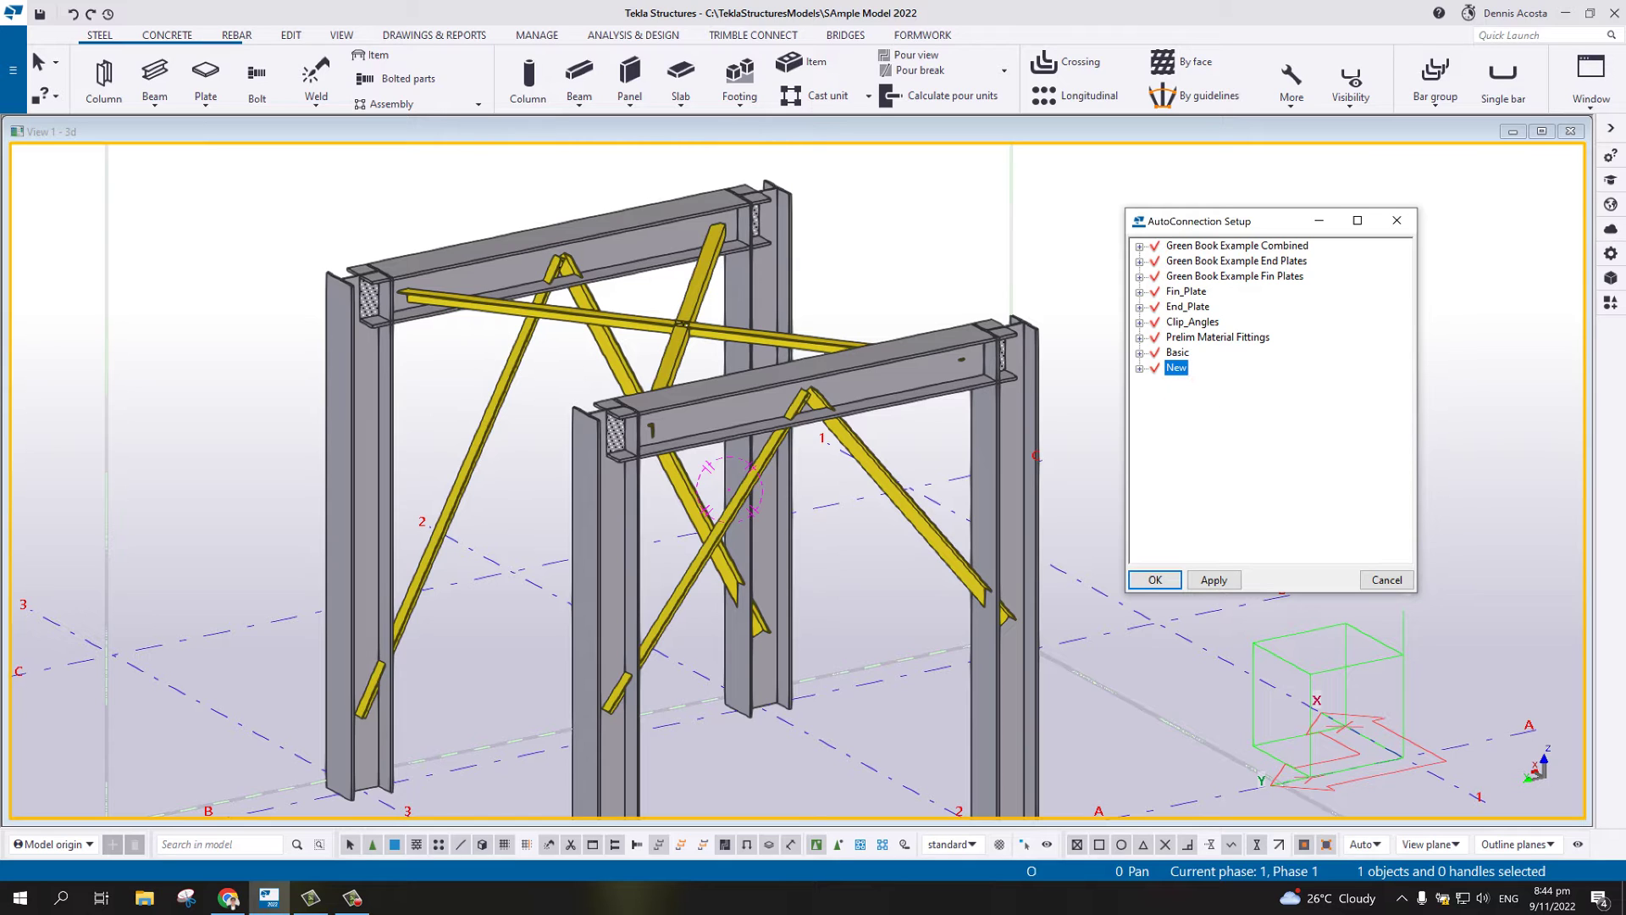
key("F10")
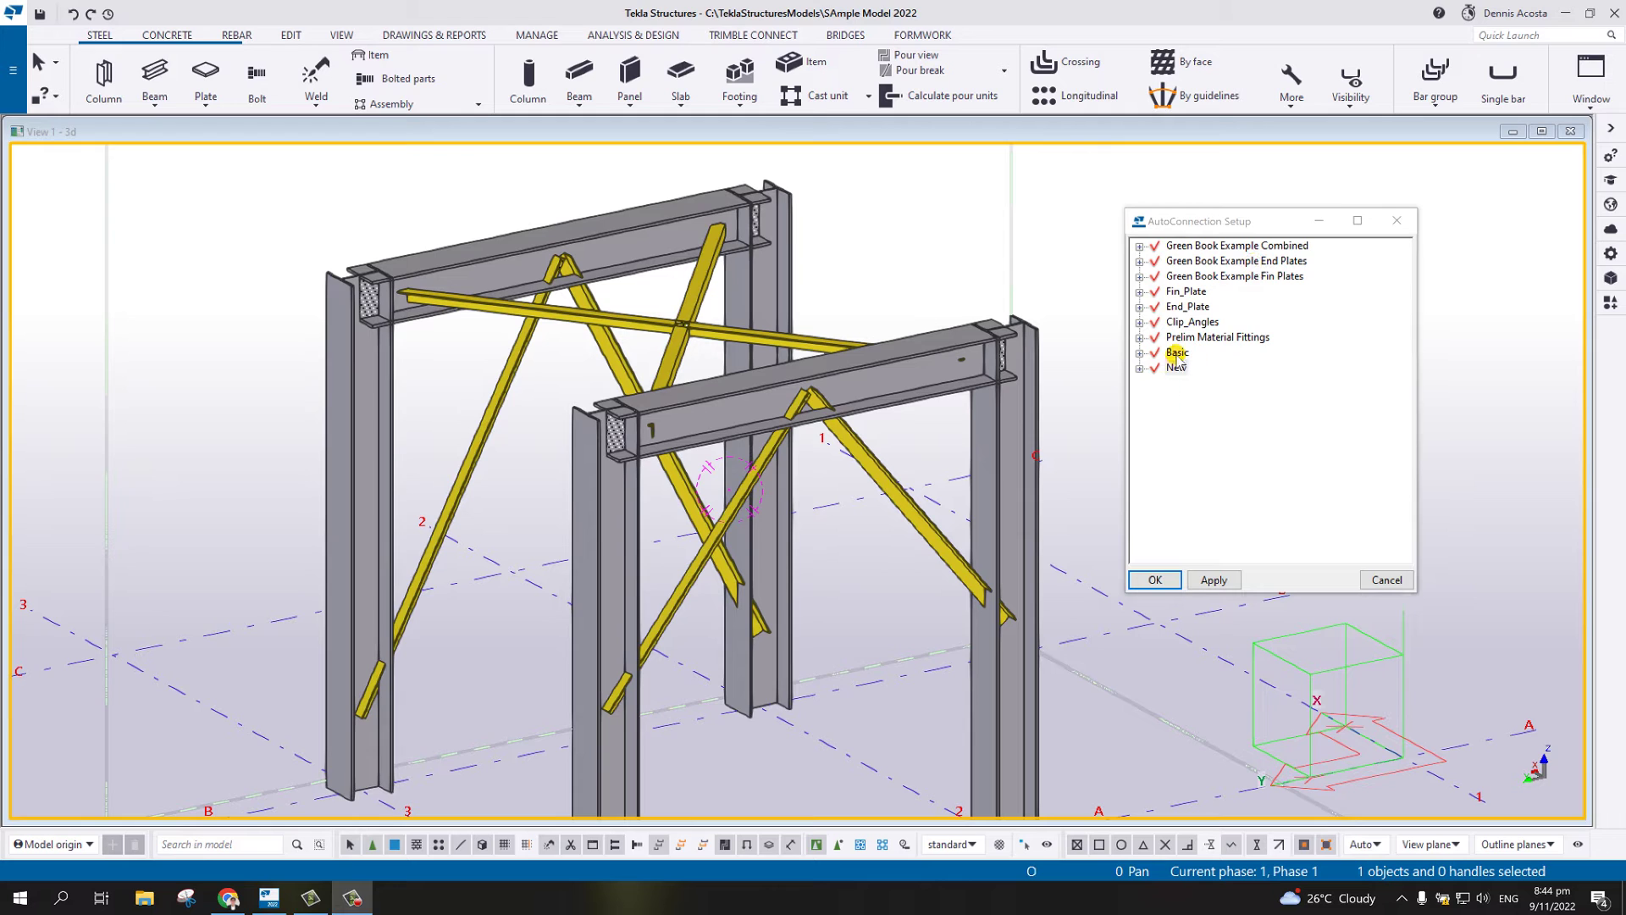
- Create additional rule sets for the Beam to column flange connection type in the New rule group
left_click(1140, 368)
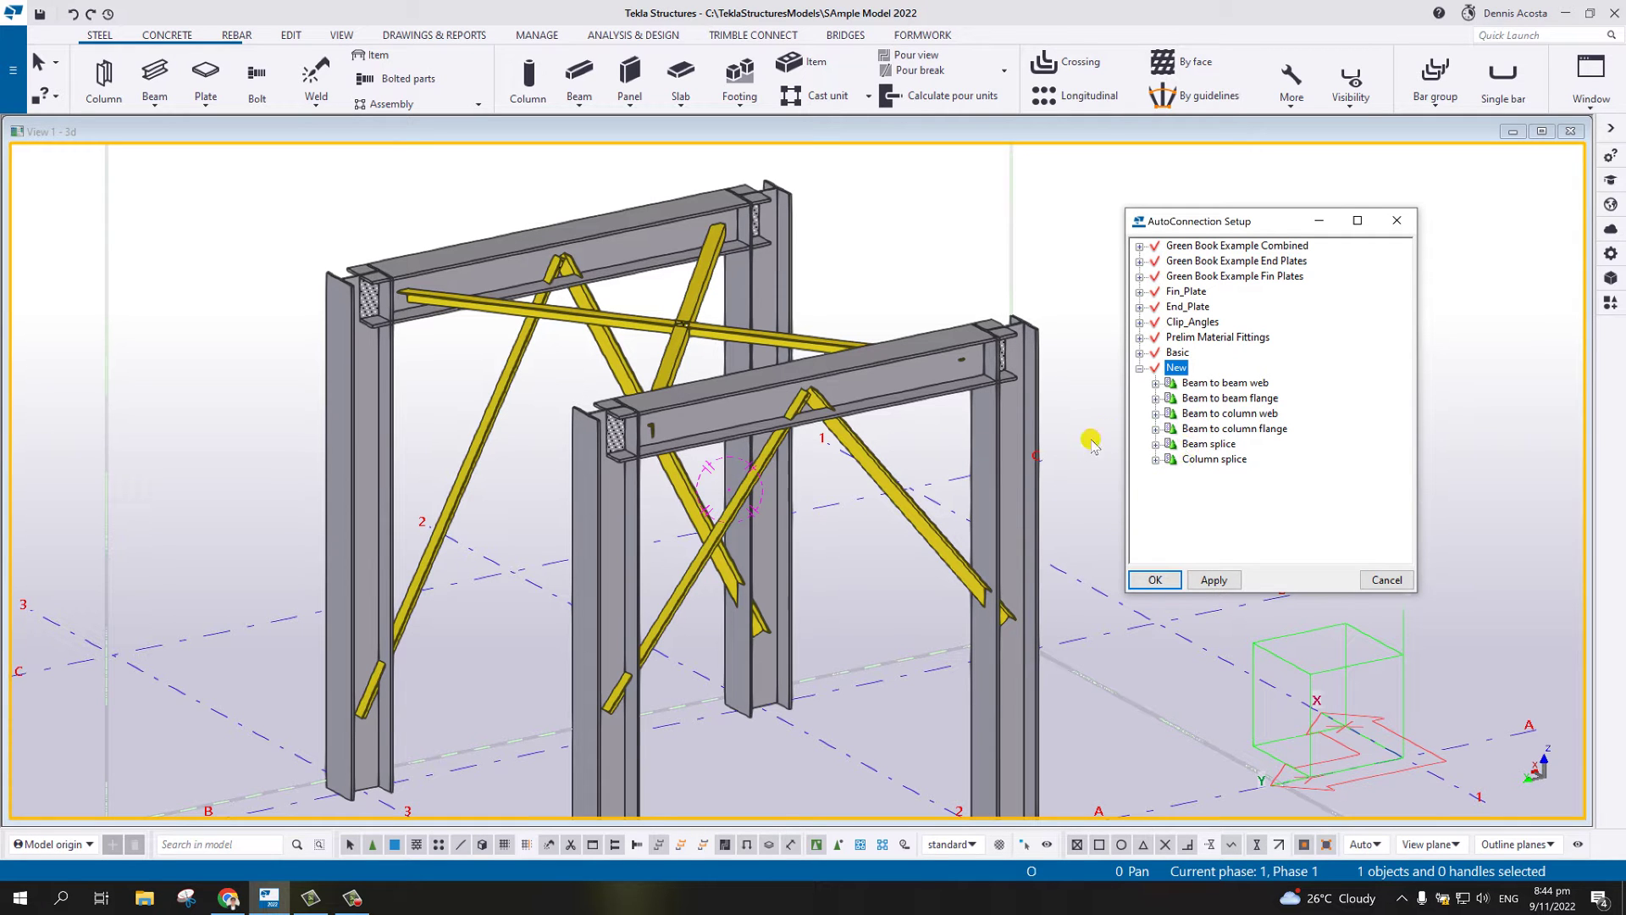
scroll(912, 509, "up", 5)
scroll(912, 508, "down", 5)
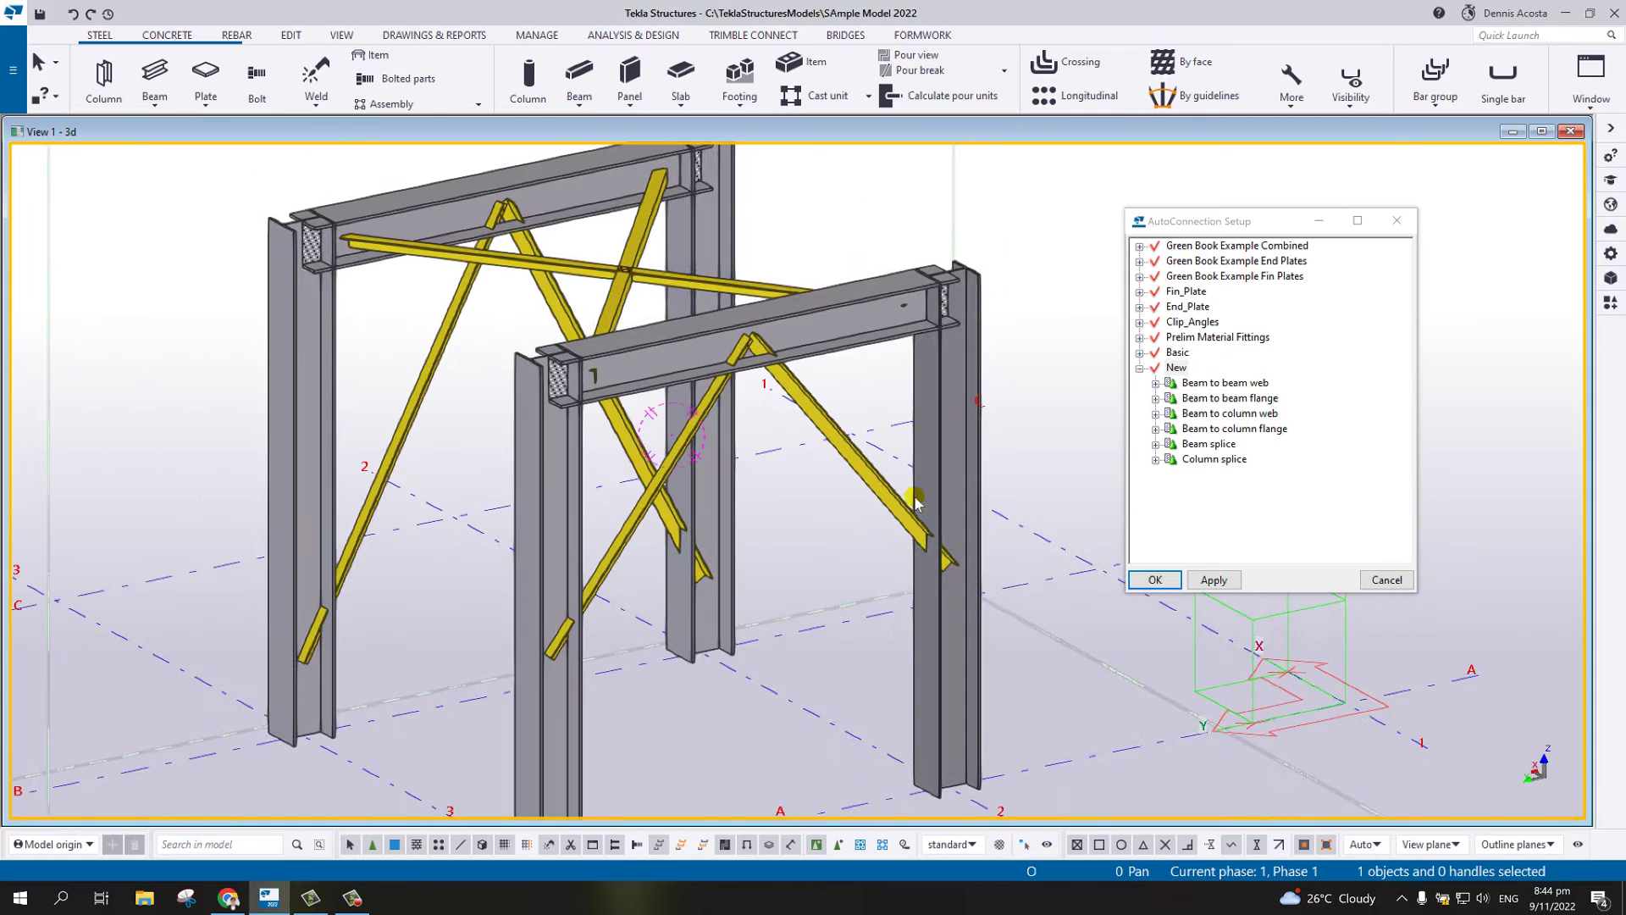
scroll(913, 509, "up", 4)
scroll(913, 508, "down", 4)
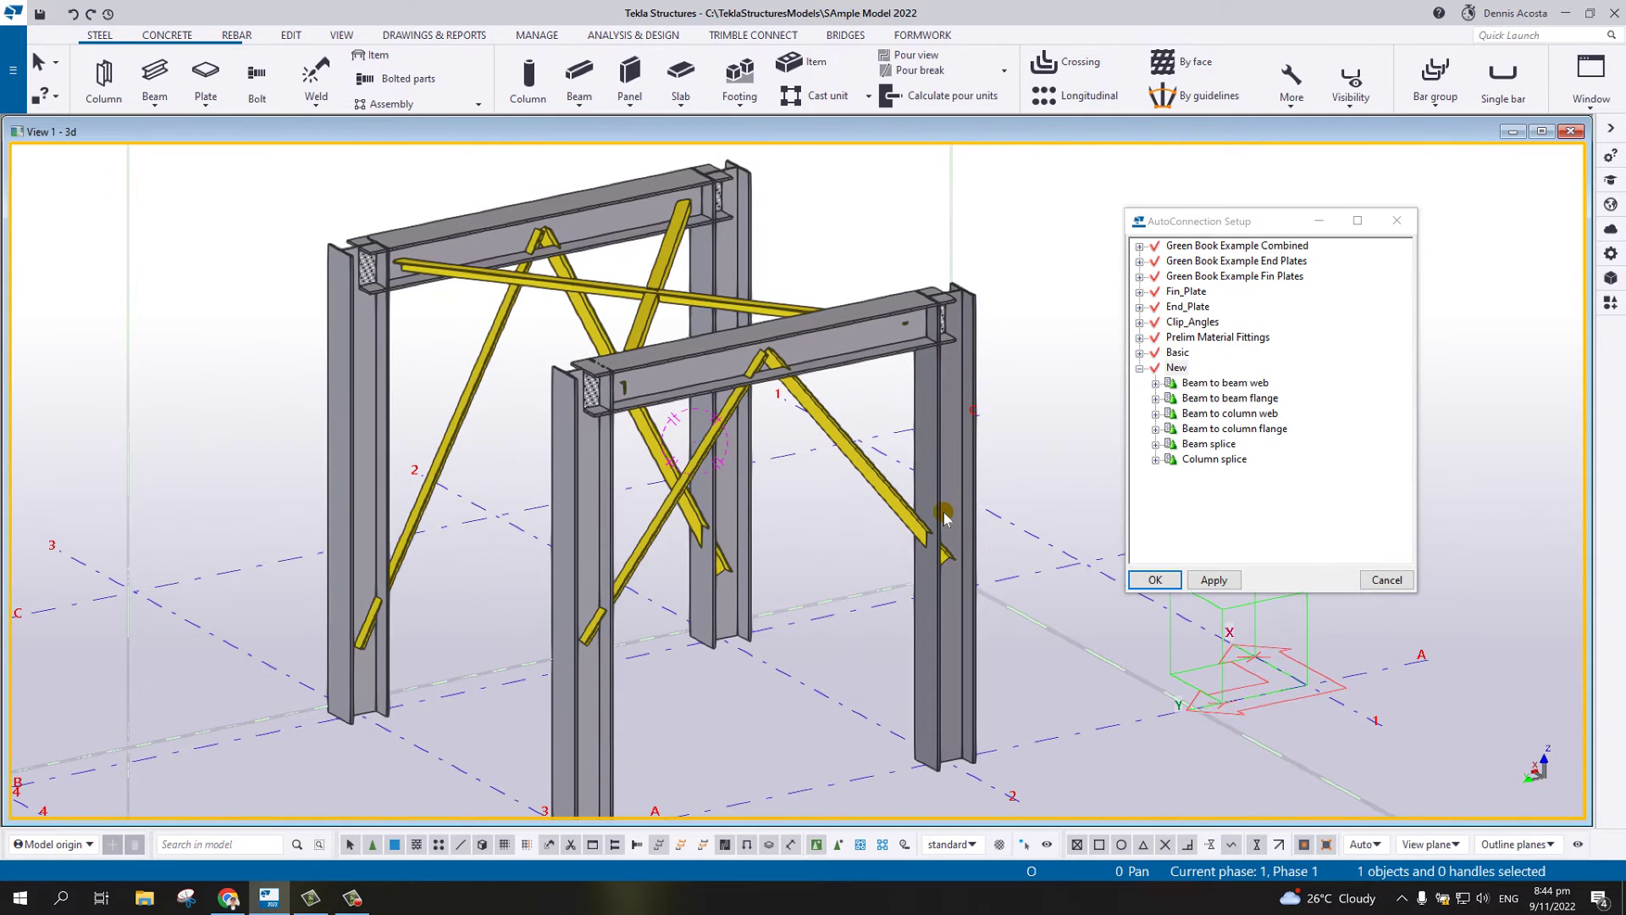
scroll(938, 560, "up", 6)
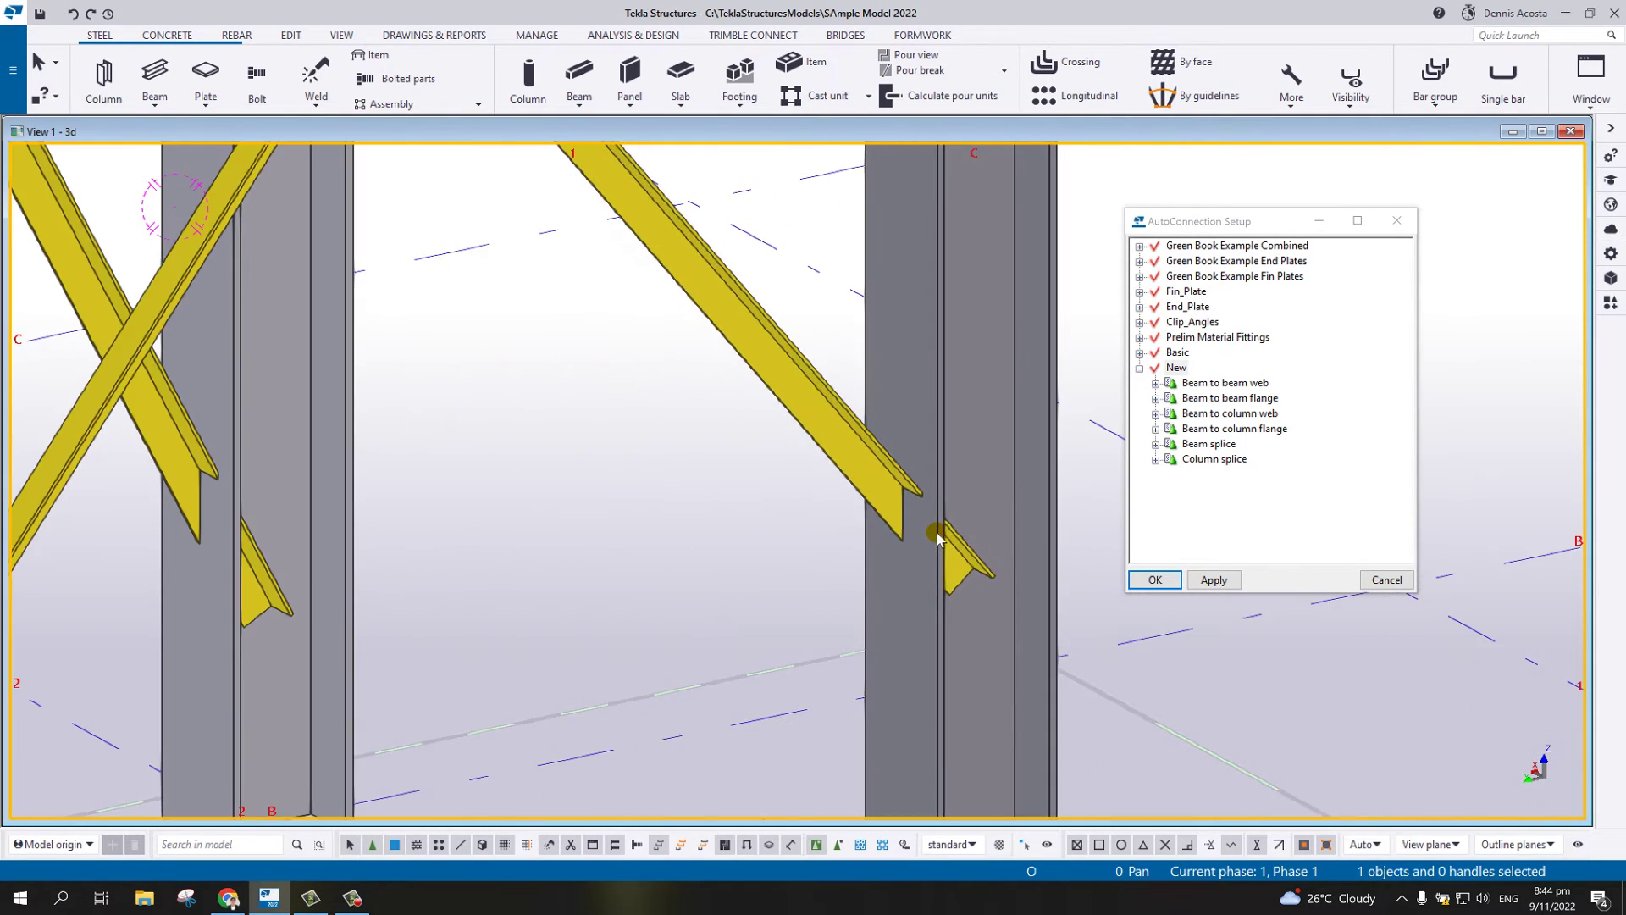
scroll(834, 527, "down", 3)
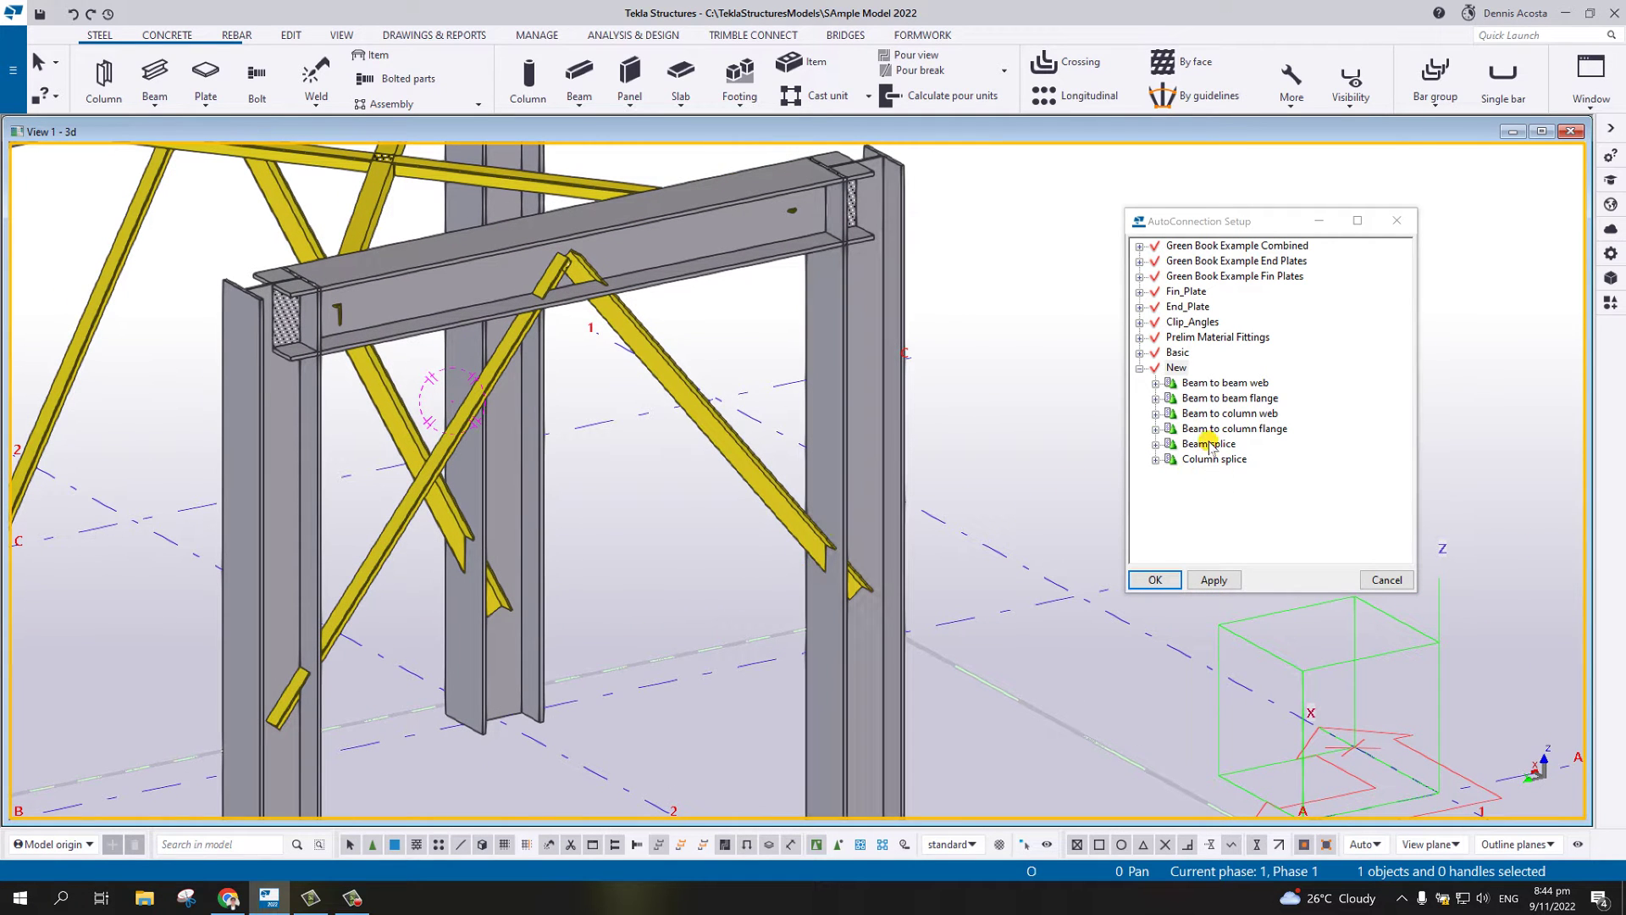
left_click(1155, 430)
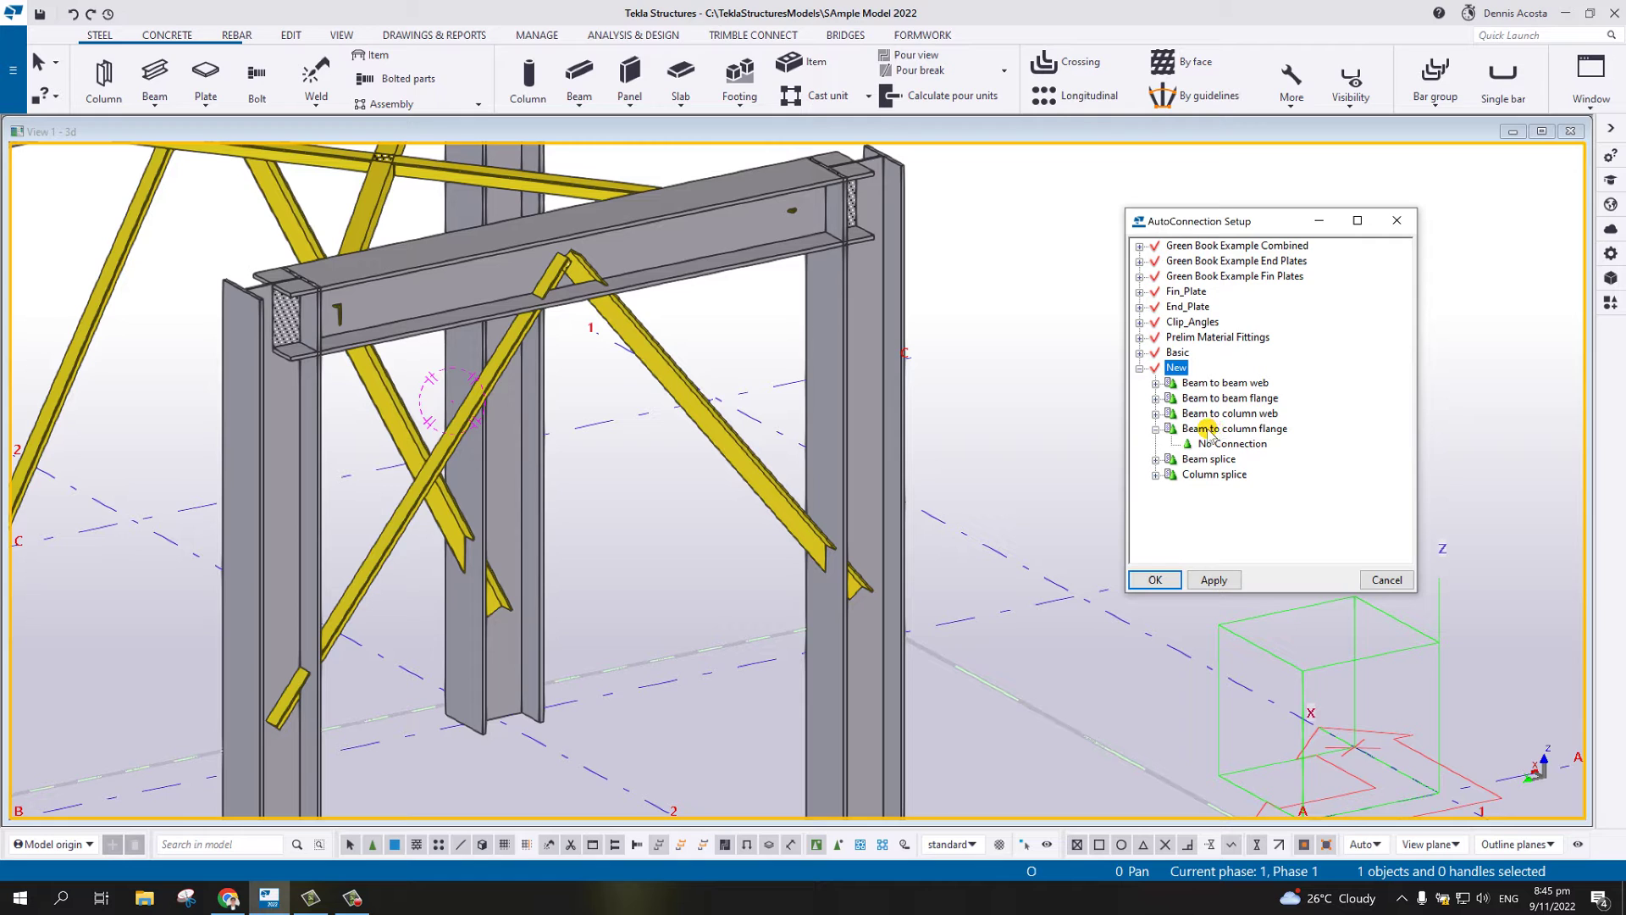
left_click(1205, 430)
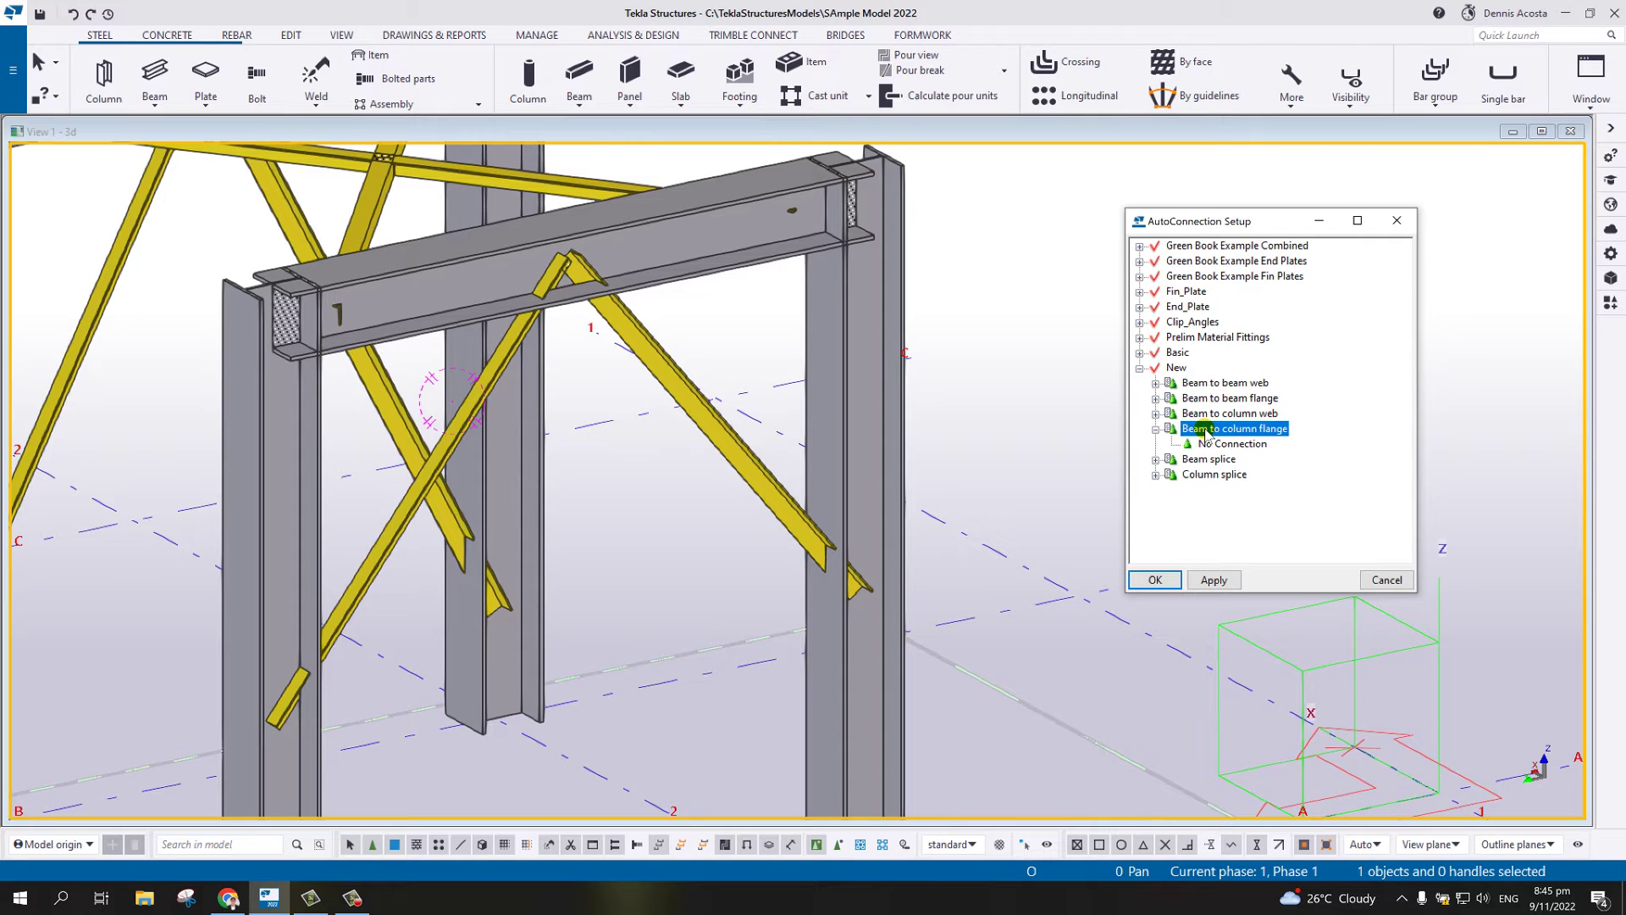
right_click(1206, 431)
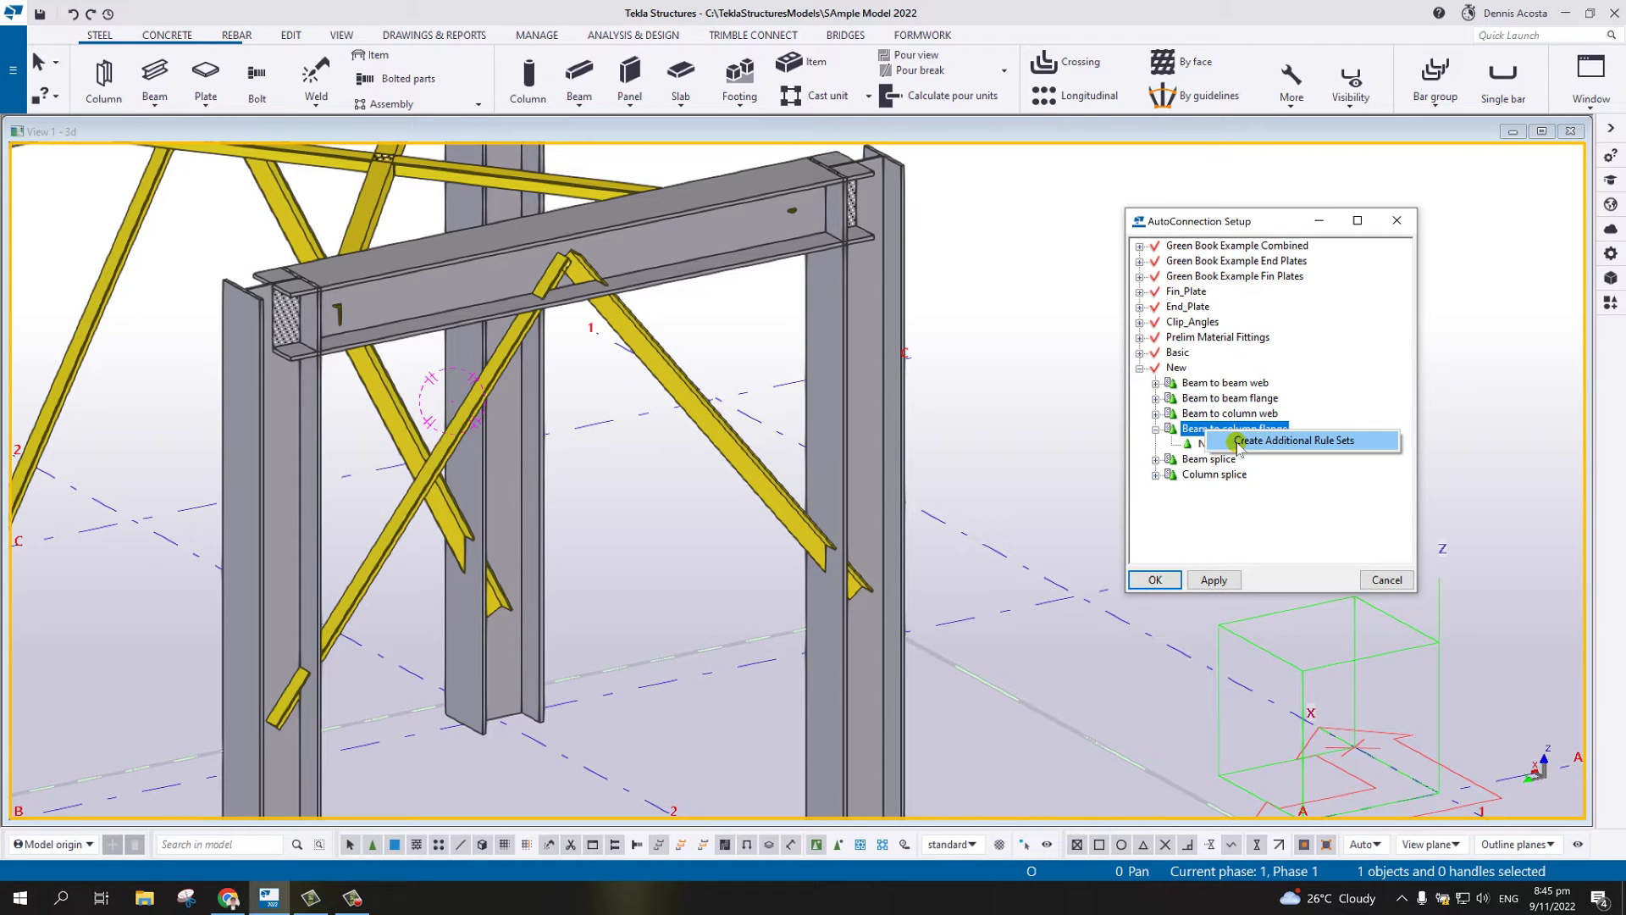
left_click(1239, 441)
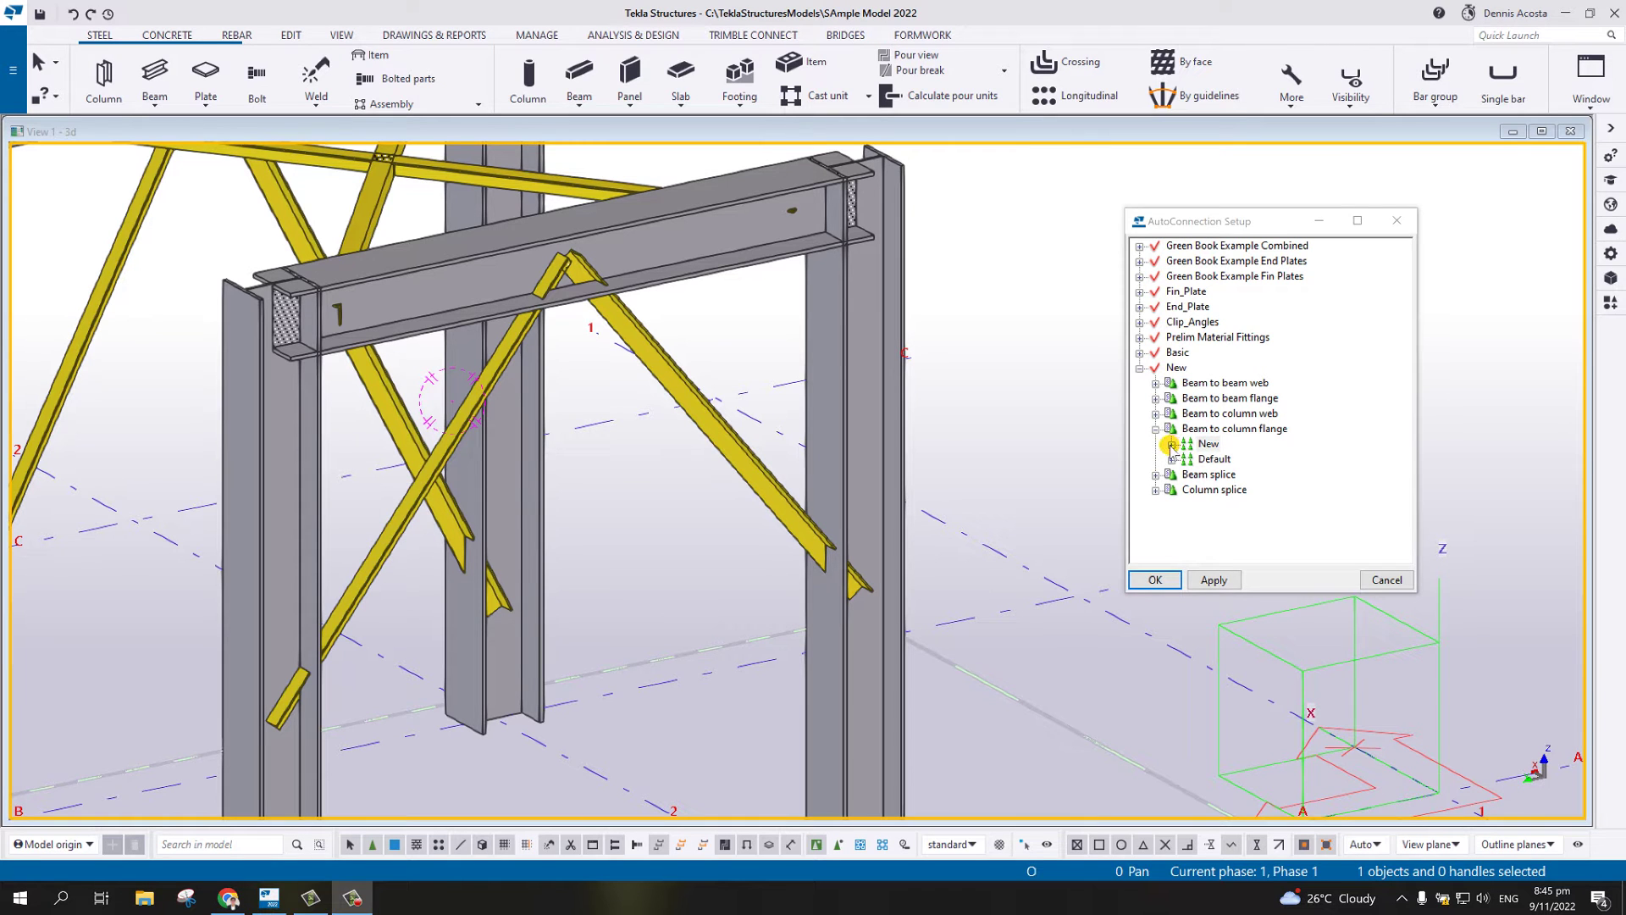
- Edit the New rule set under Beam to column flange and add the Primary part name rule to it
left_click(1171, 445)
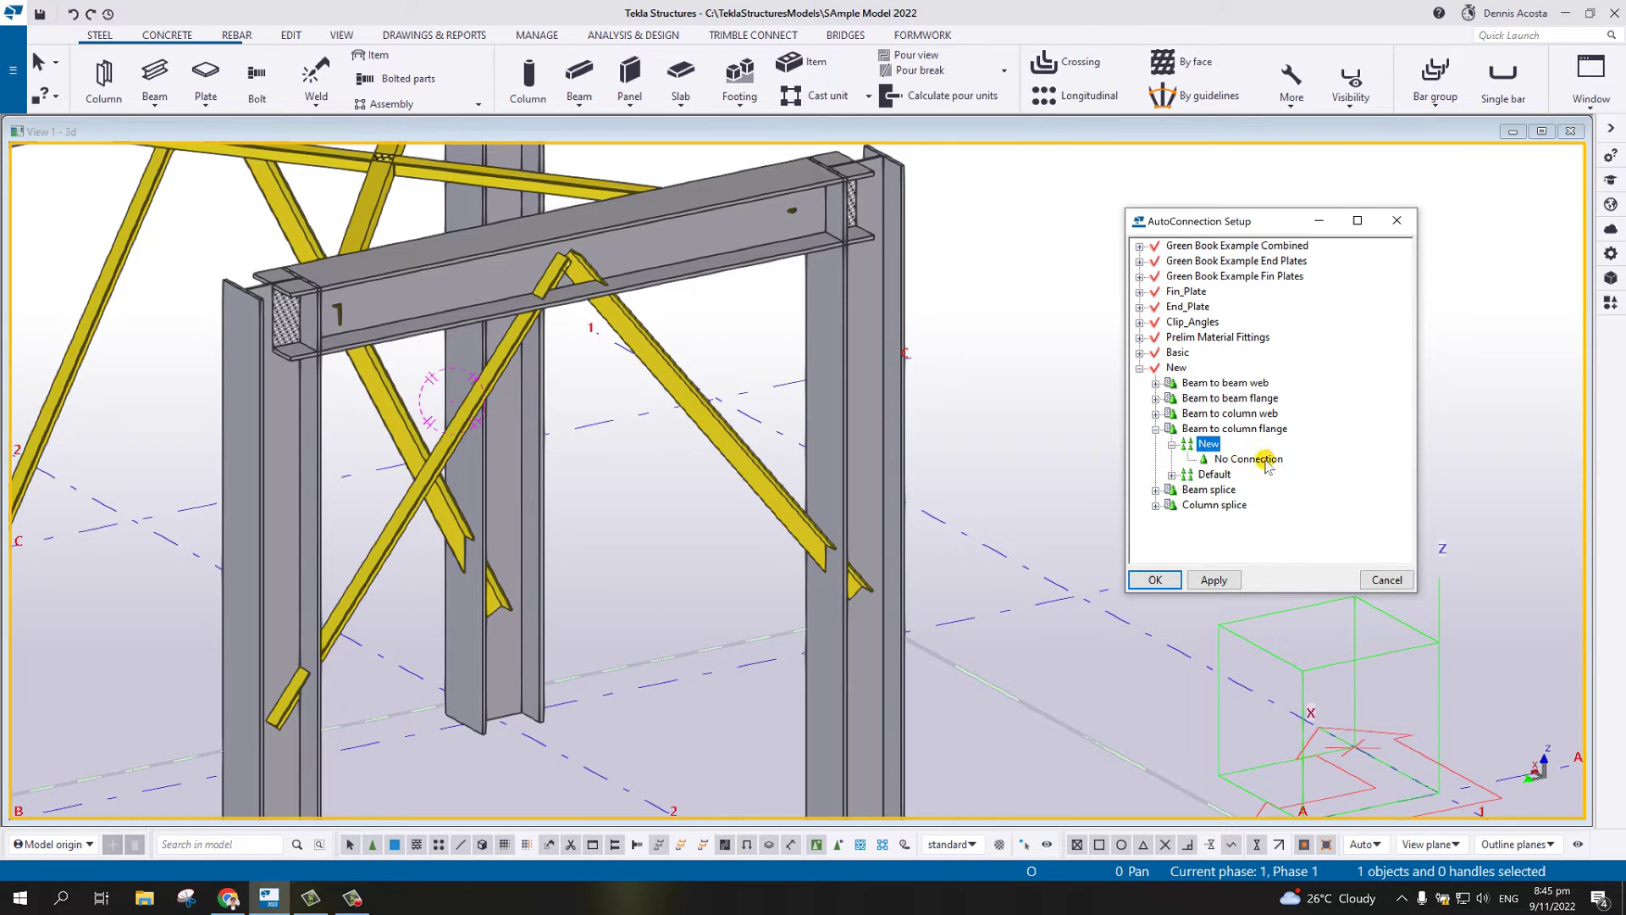
right_click(1212, 446)
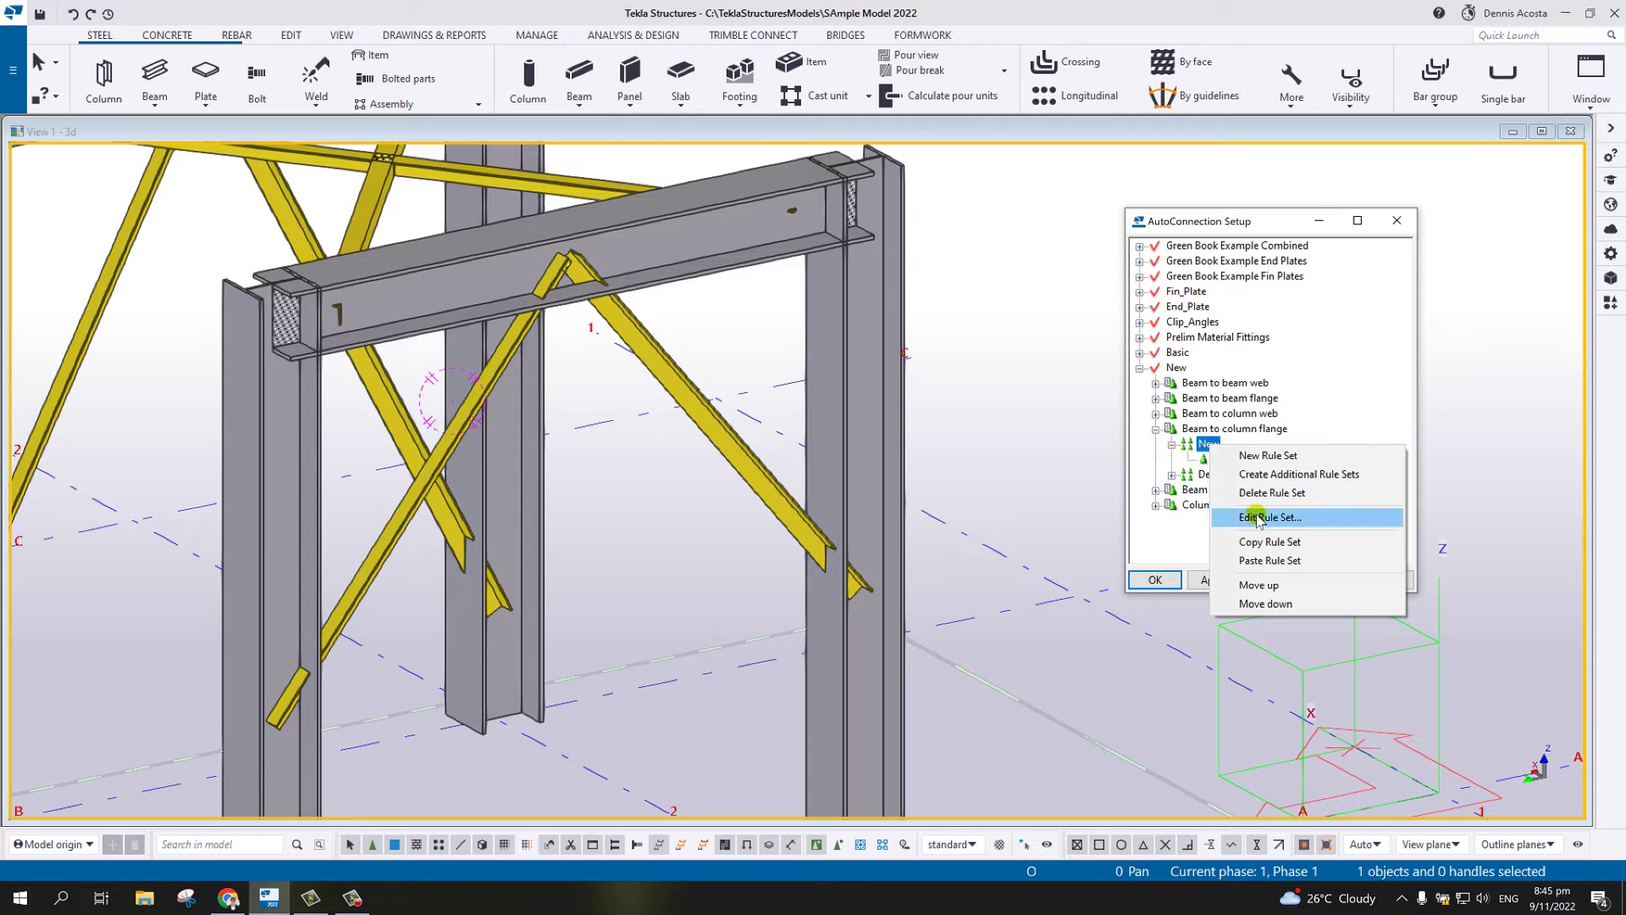
left_click(1264, 519)
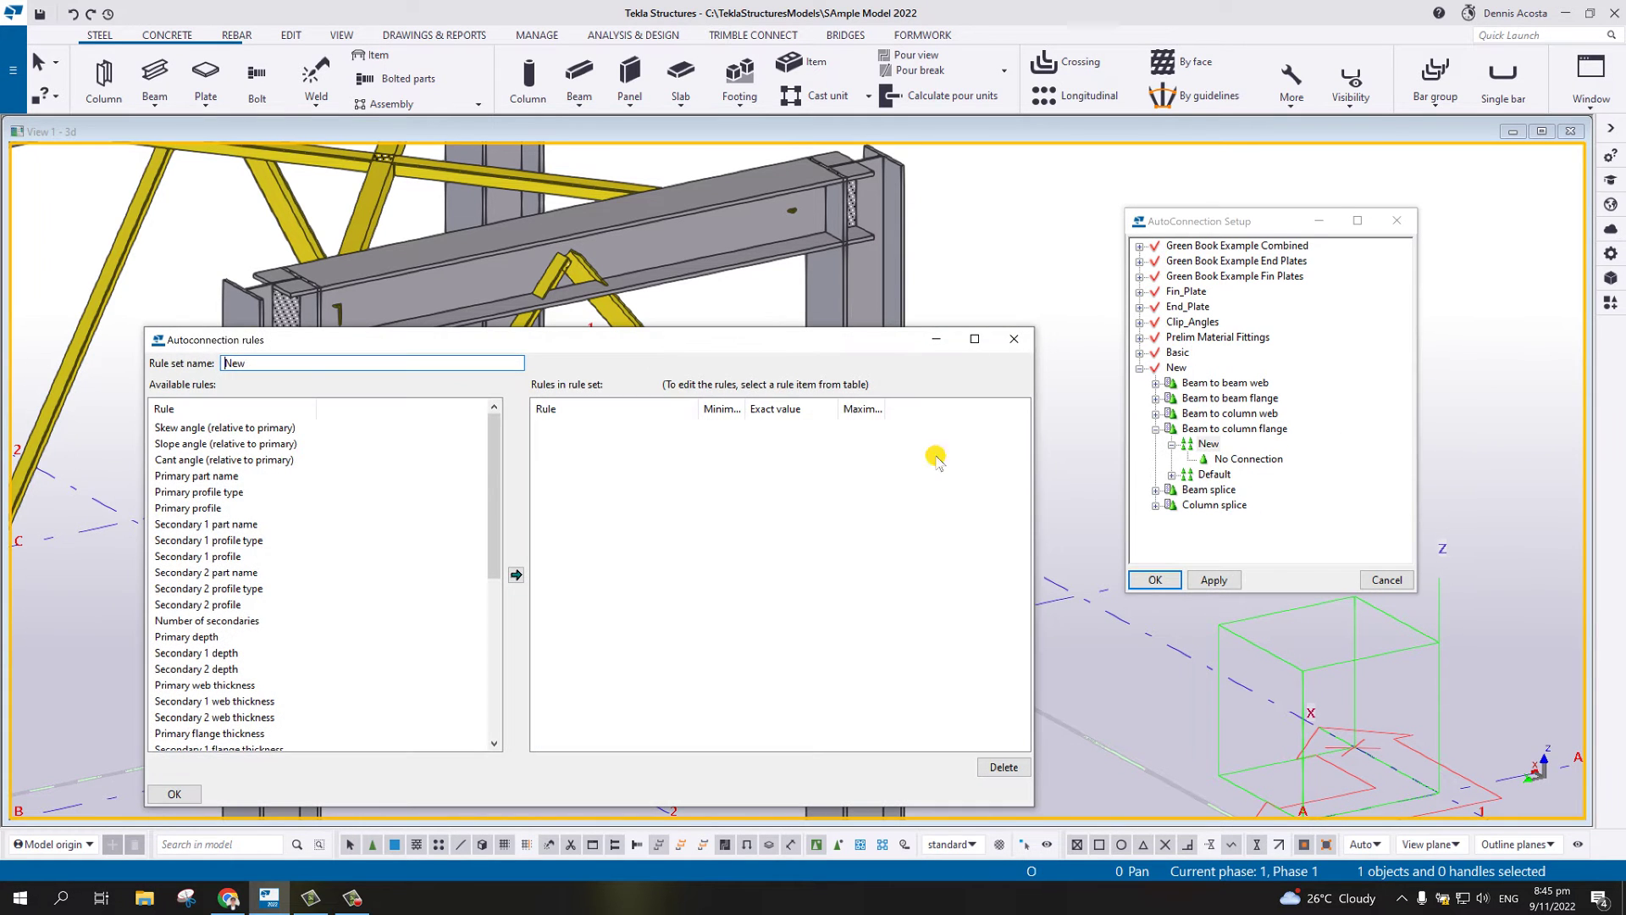
left_click_drag(777, 275, 740, 359)
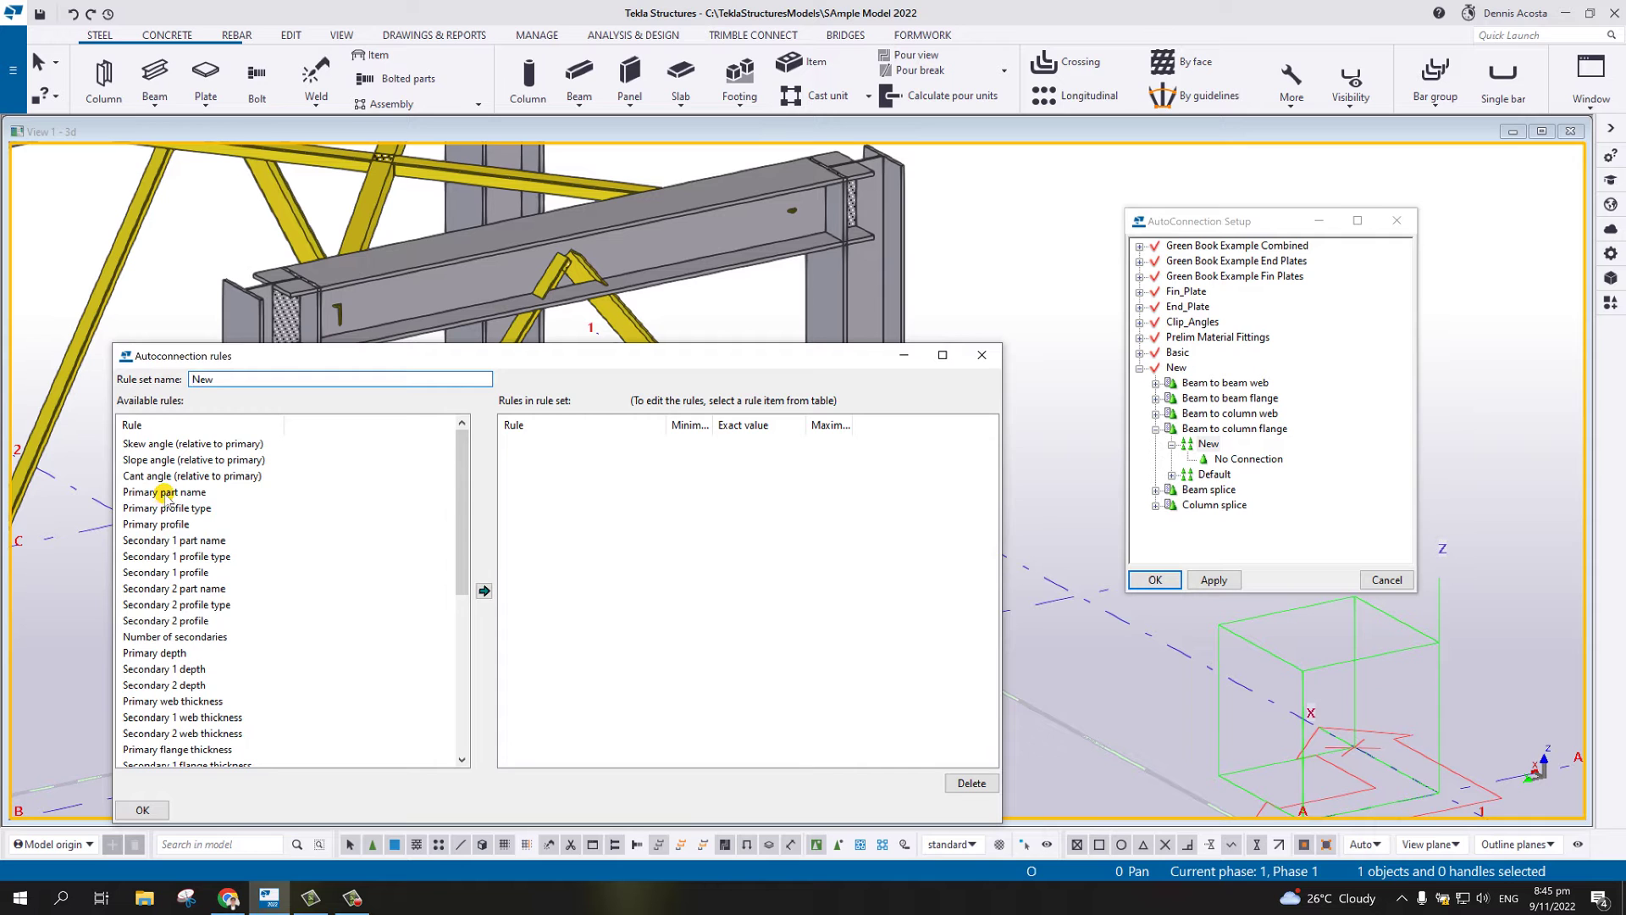
left_click(168, 492)
left_click(484, 591)
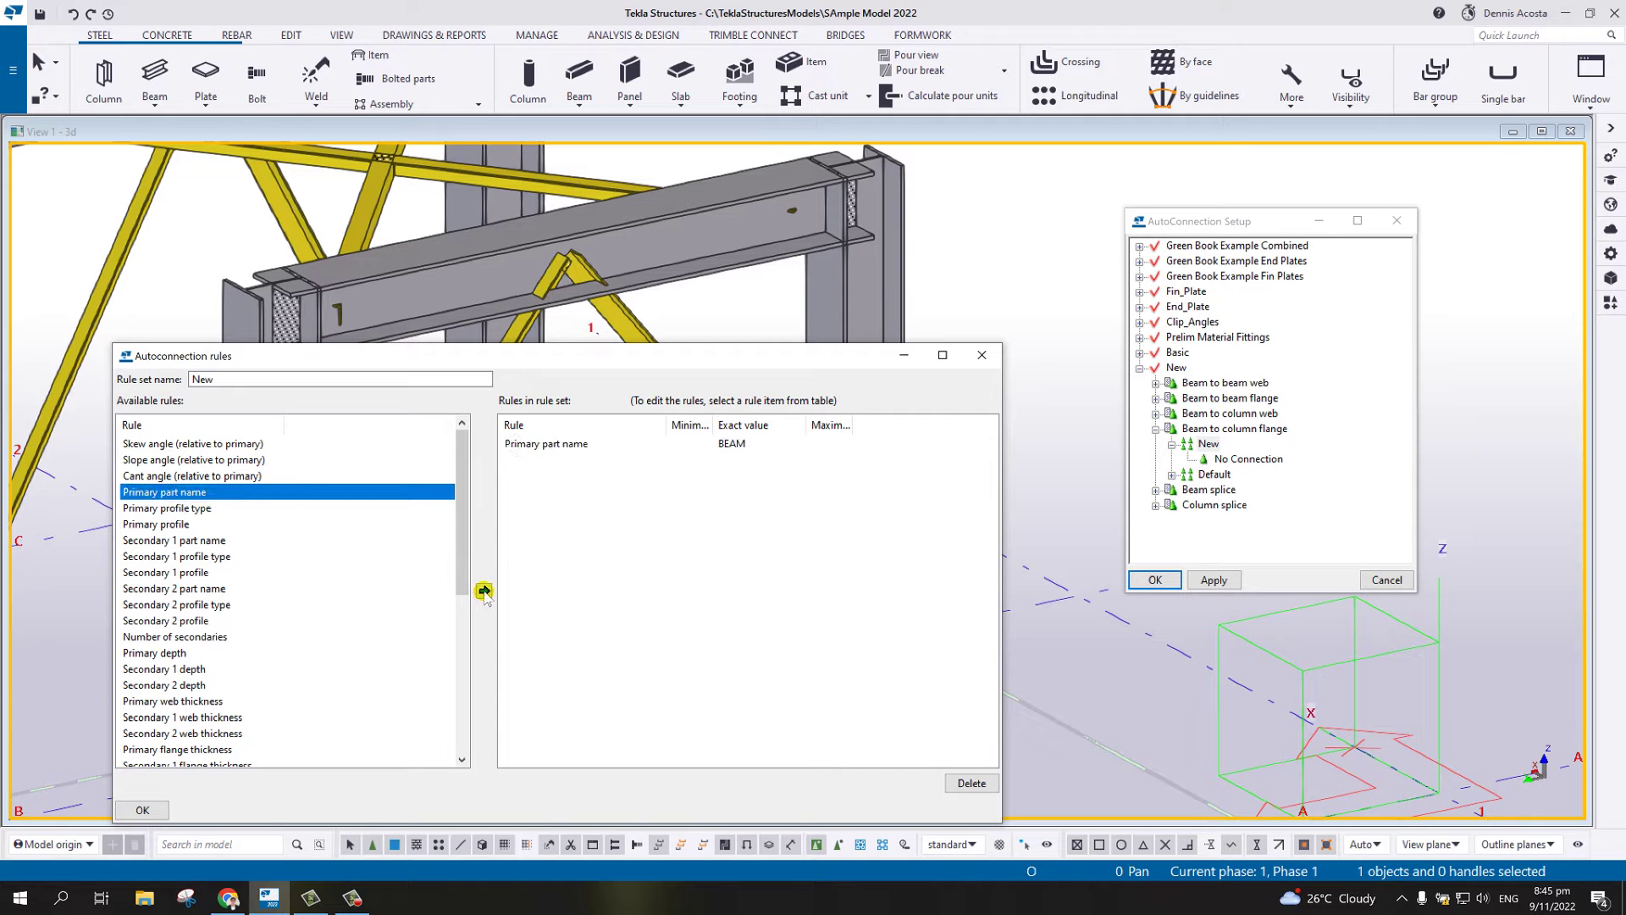
- Set the Primary part name rule's exact value to COLUMN, copied from the name of the front frame's column
left_click_drag(685, 363, 627, 427)
left_click(862, 327)
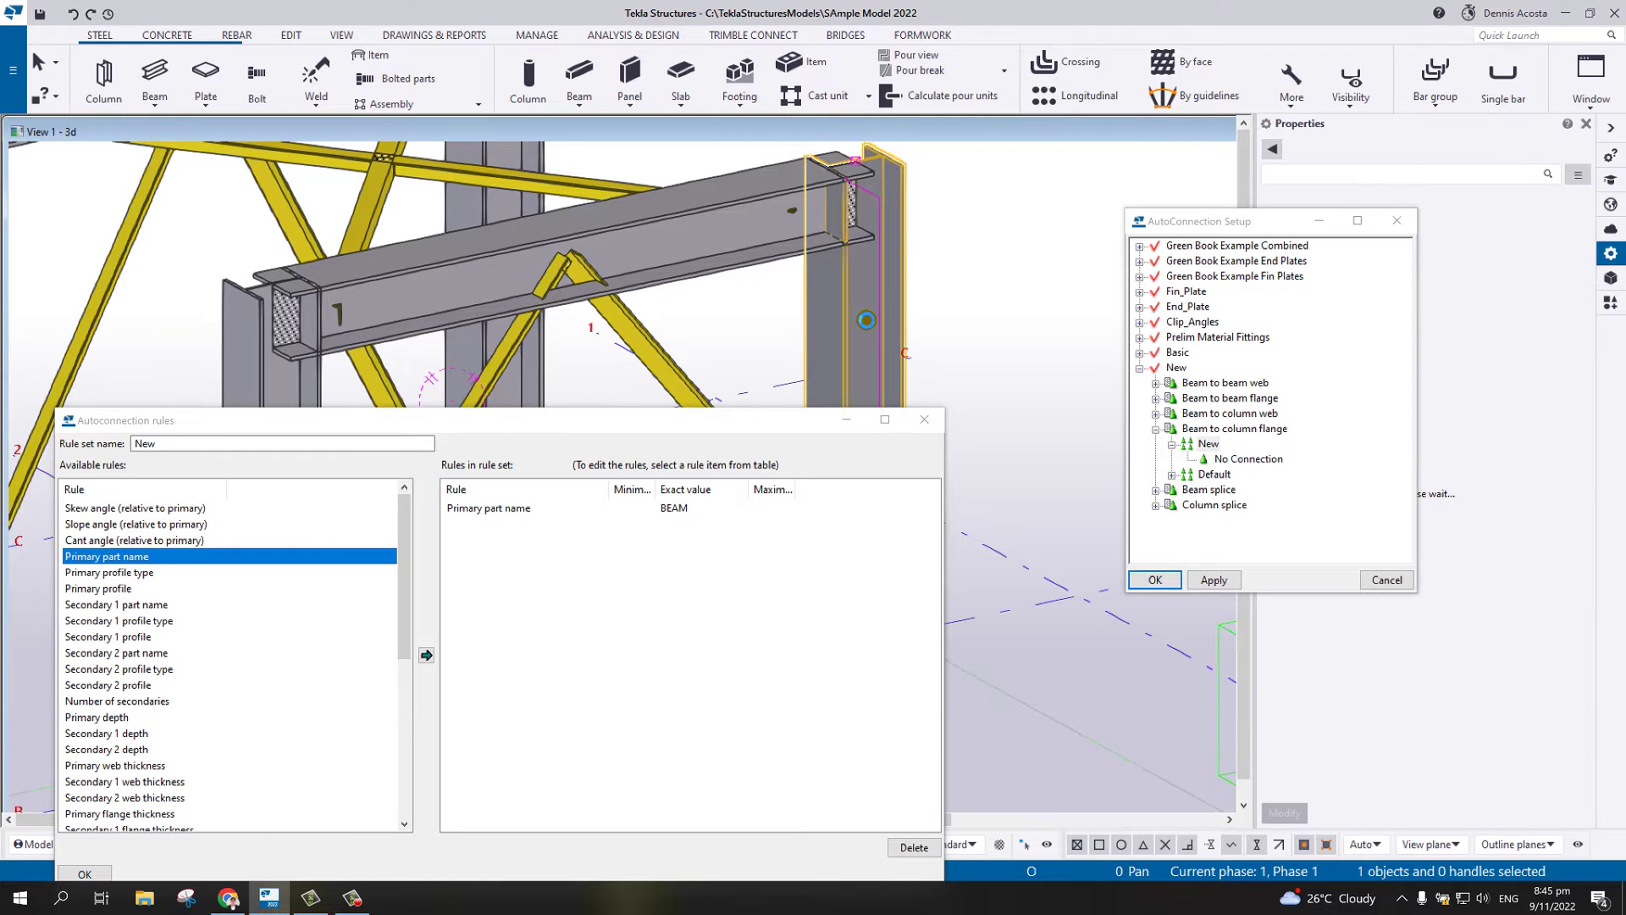
left_click_drag(1278, 222, 1243, 352)
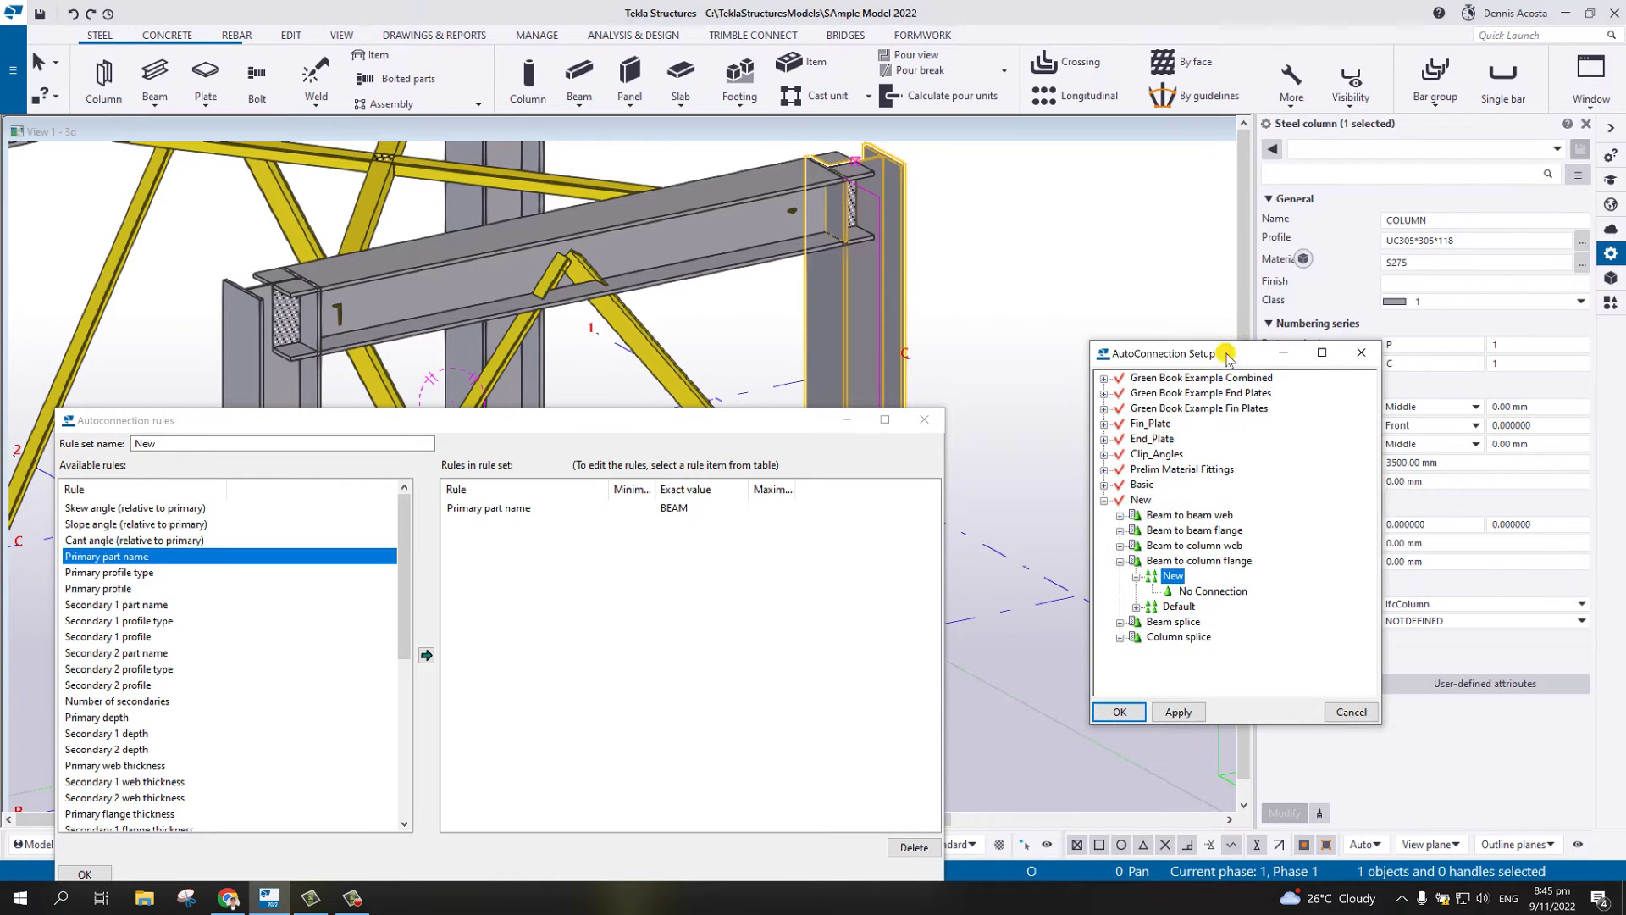
left_click(1452, 222)
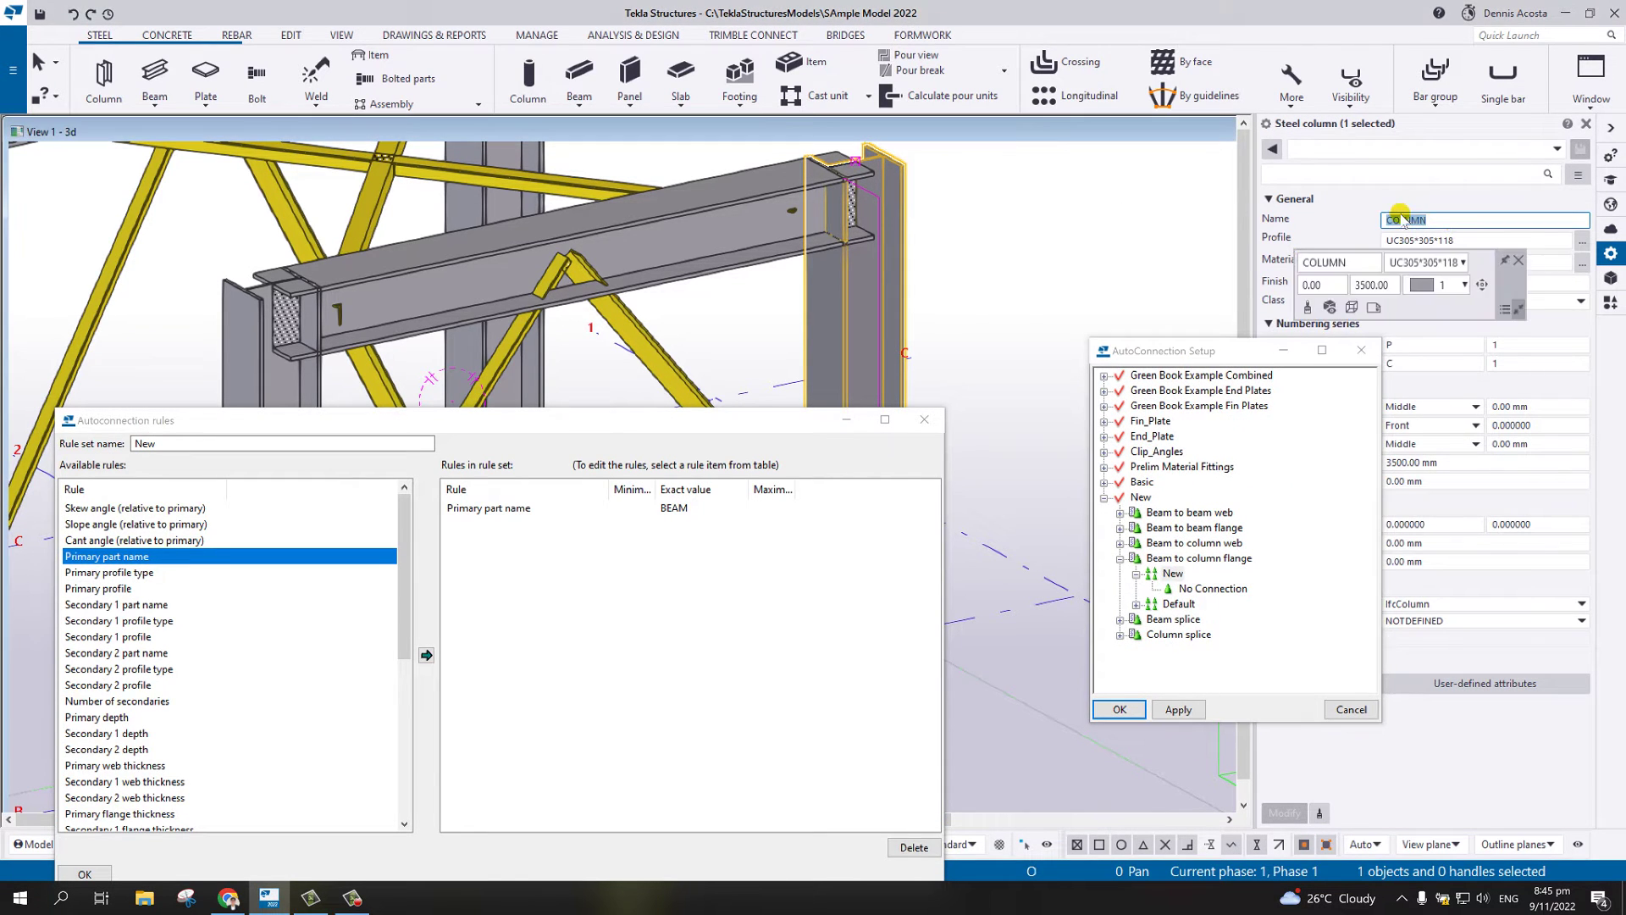
right_click(1422, 220)
left_click(1456, 247)
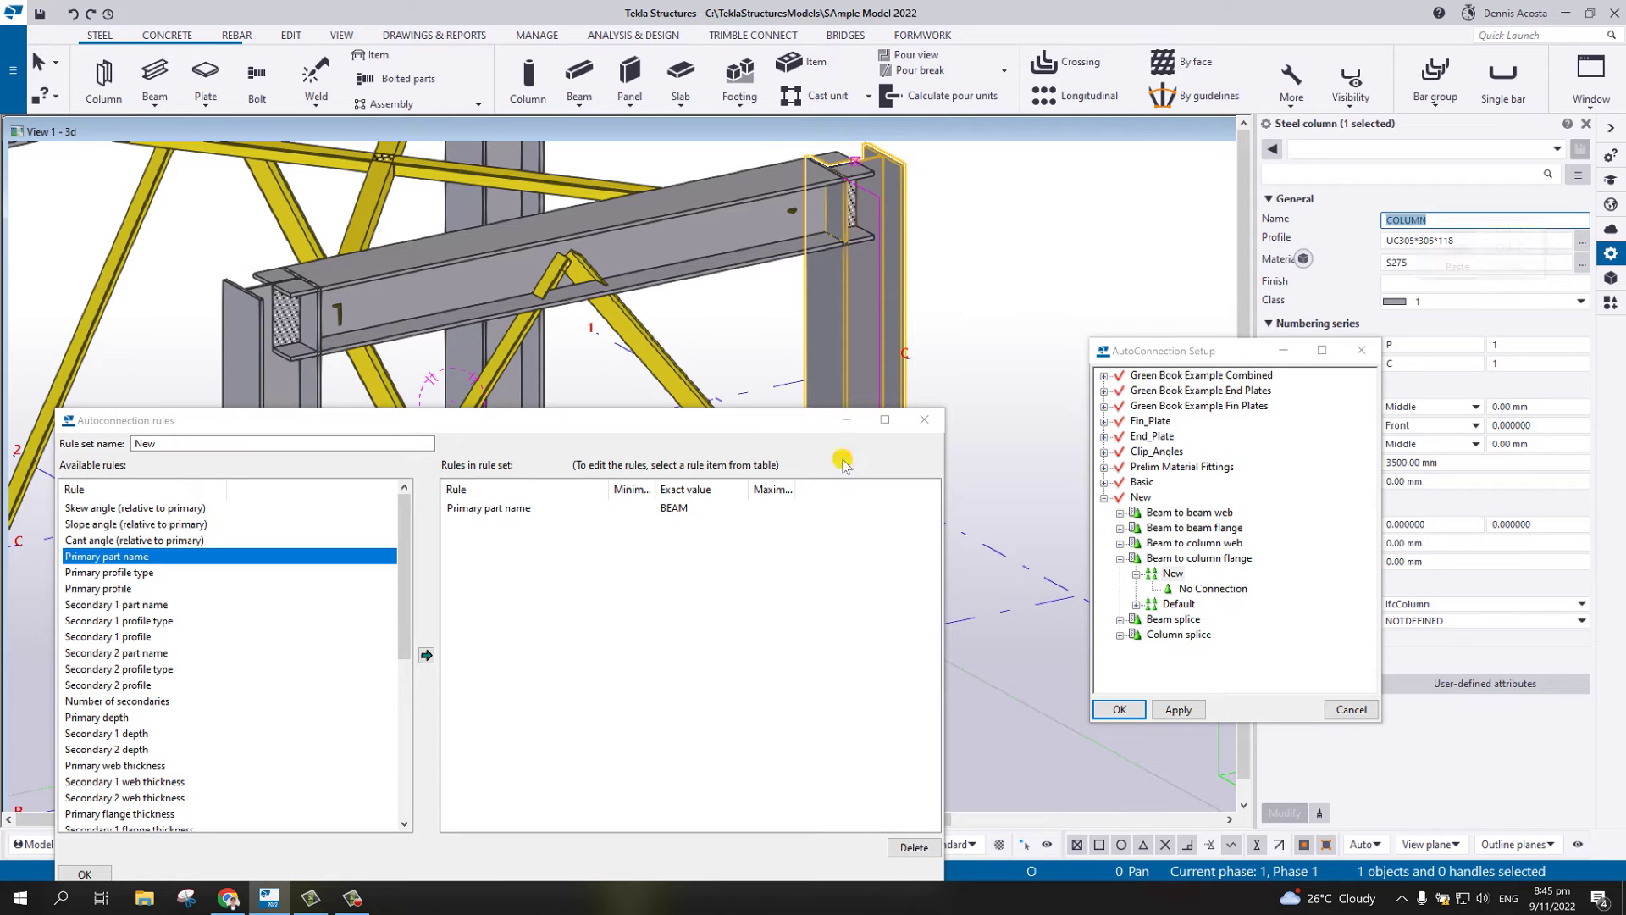
left_click(675, 510)
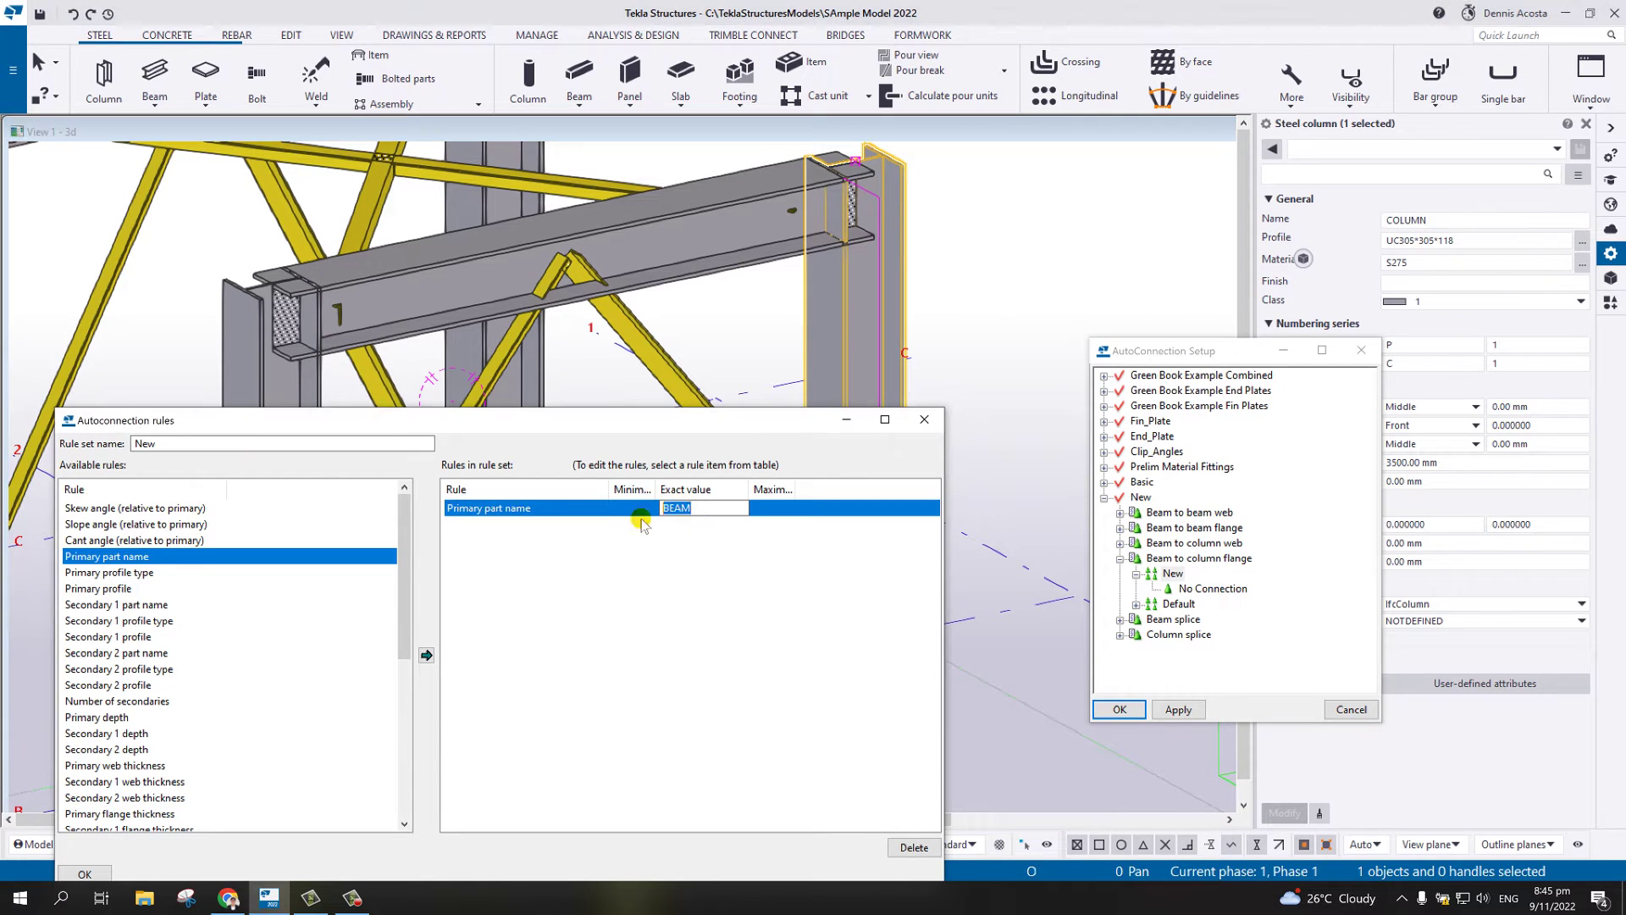
key("ctrl+v")
- Add the Secondary 1 part name rule and set its exact value to VERTICAL_BRACE, copied from the diagonal brace's name
left_click(127, 605)
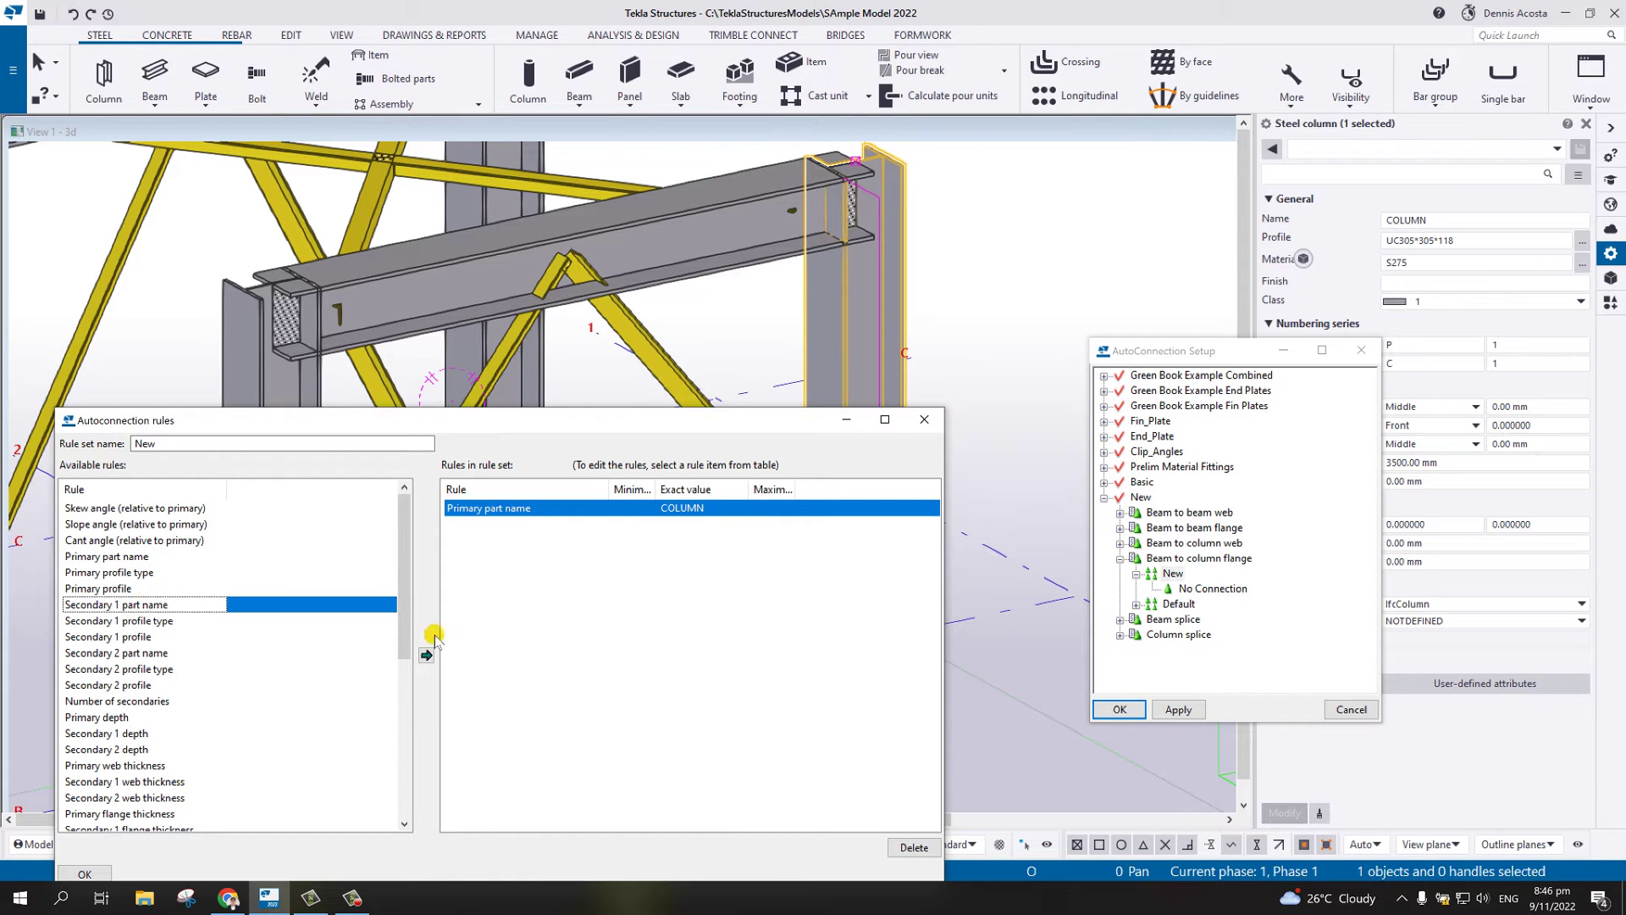
left_click(428, 655)
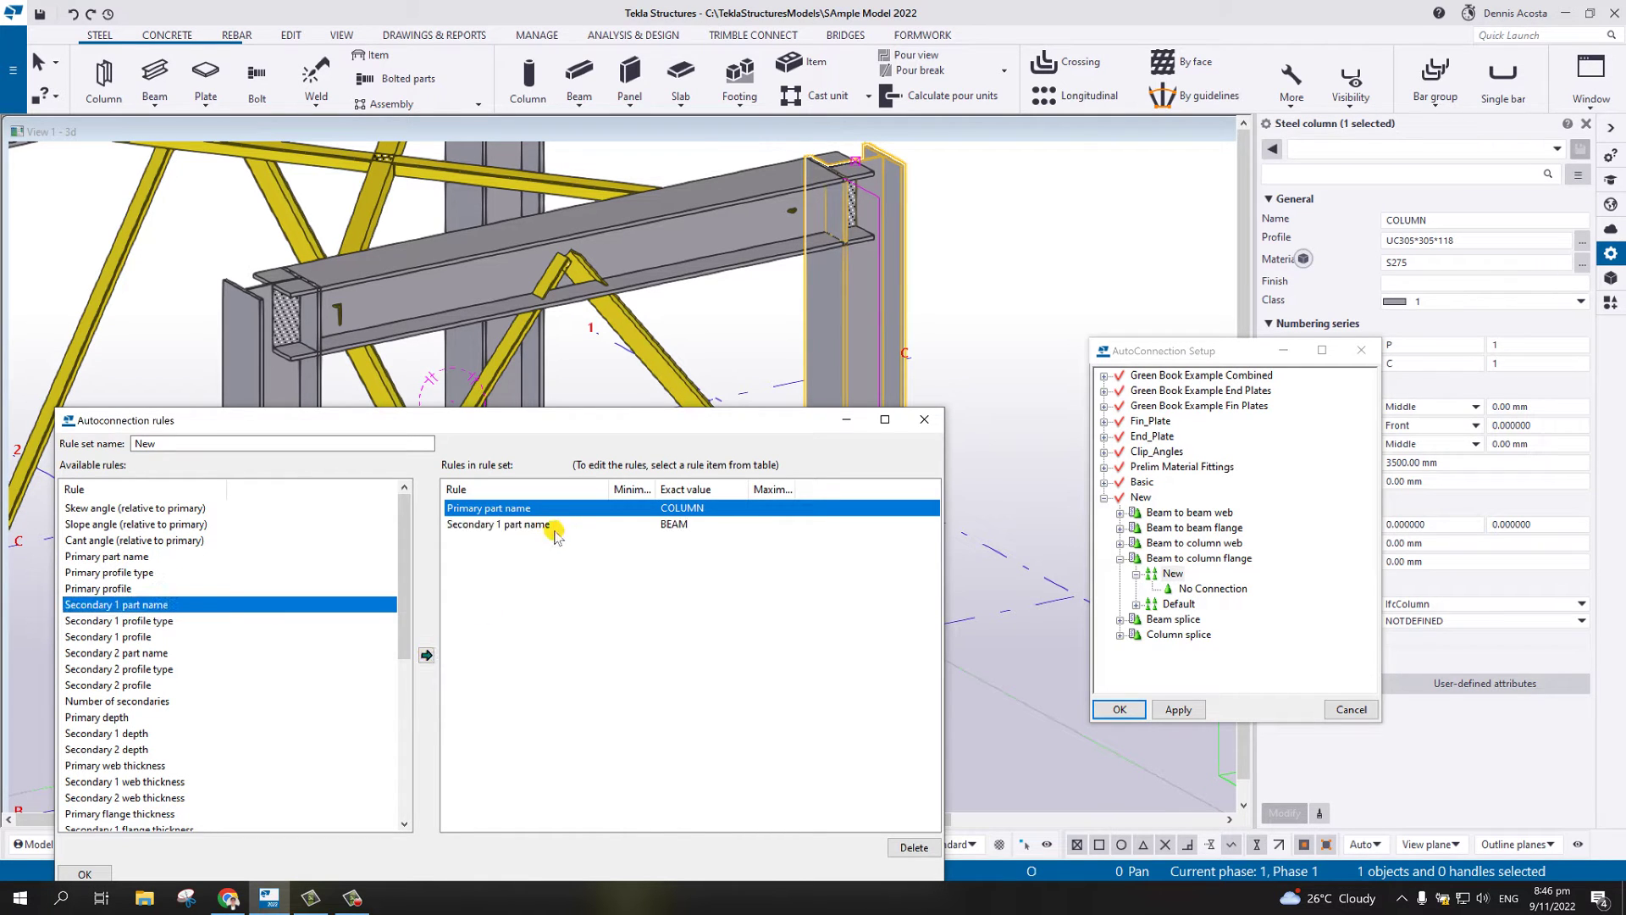
left_click(684, 377)
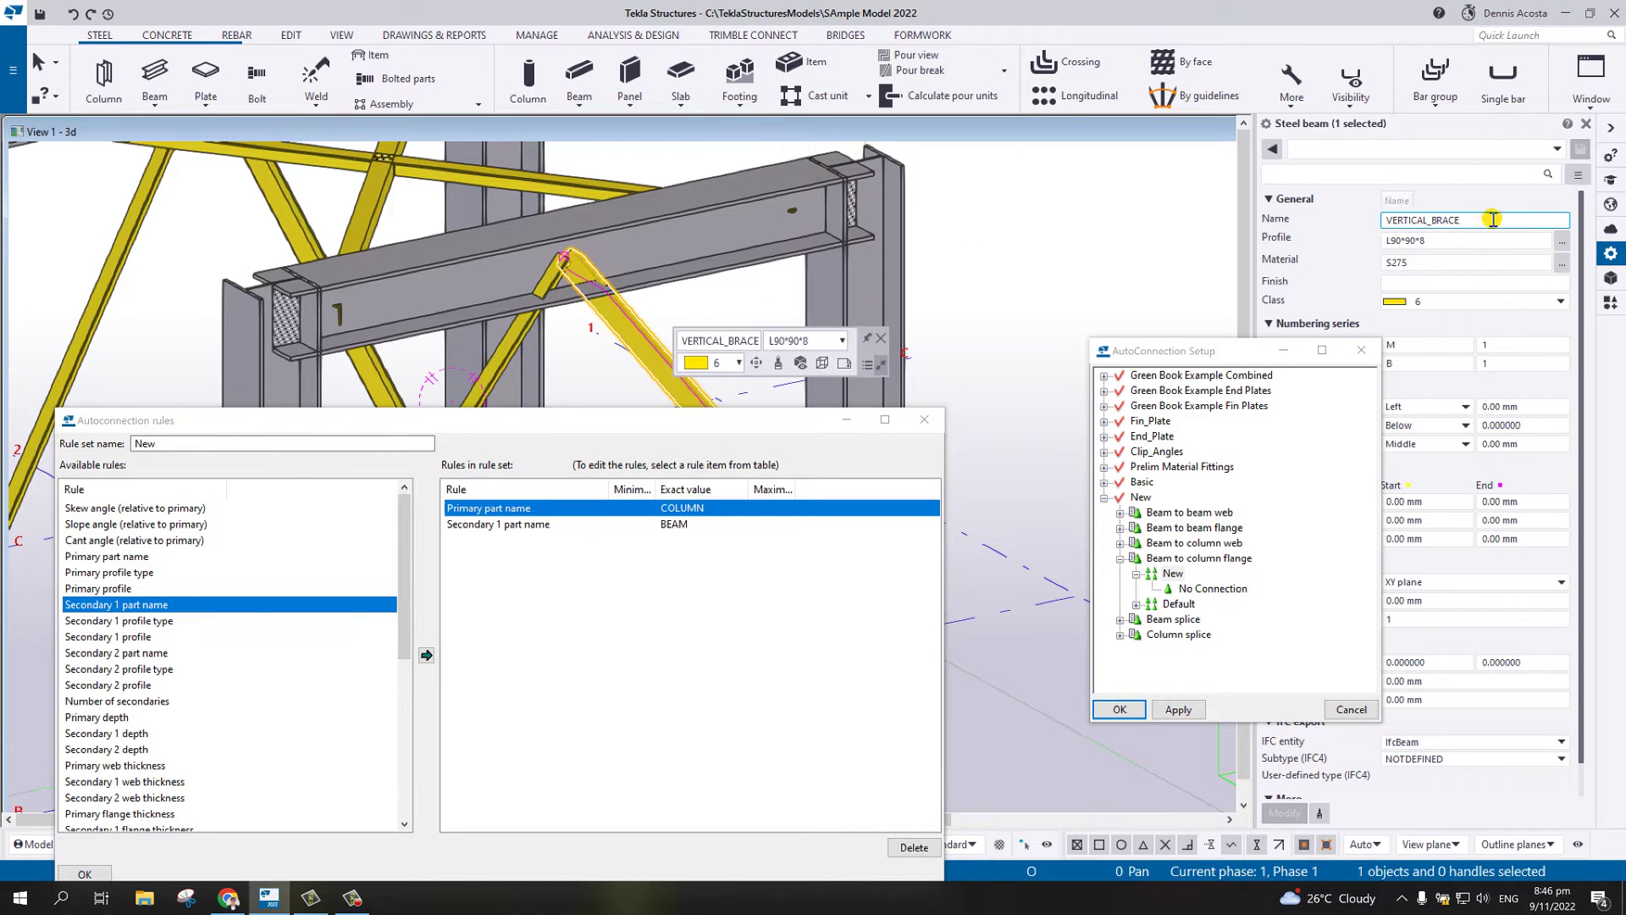
left_click_drag(1493, 219, 1359, 227)
right_click(1422, 223)
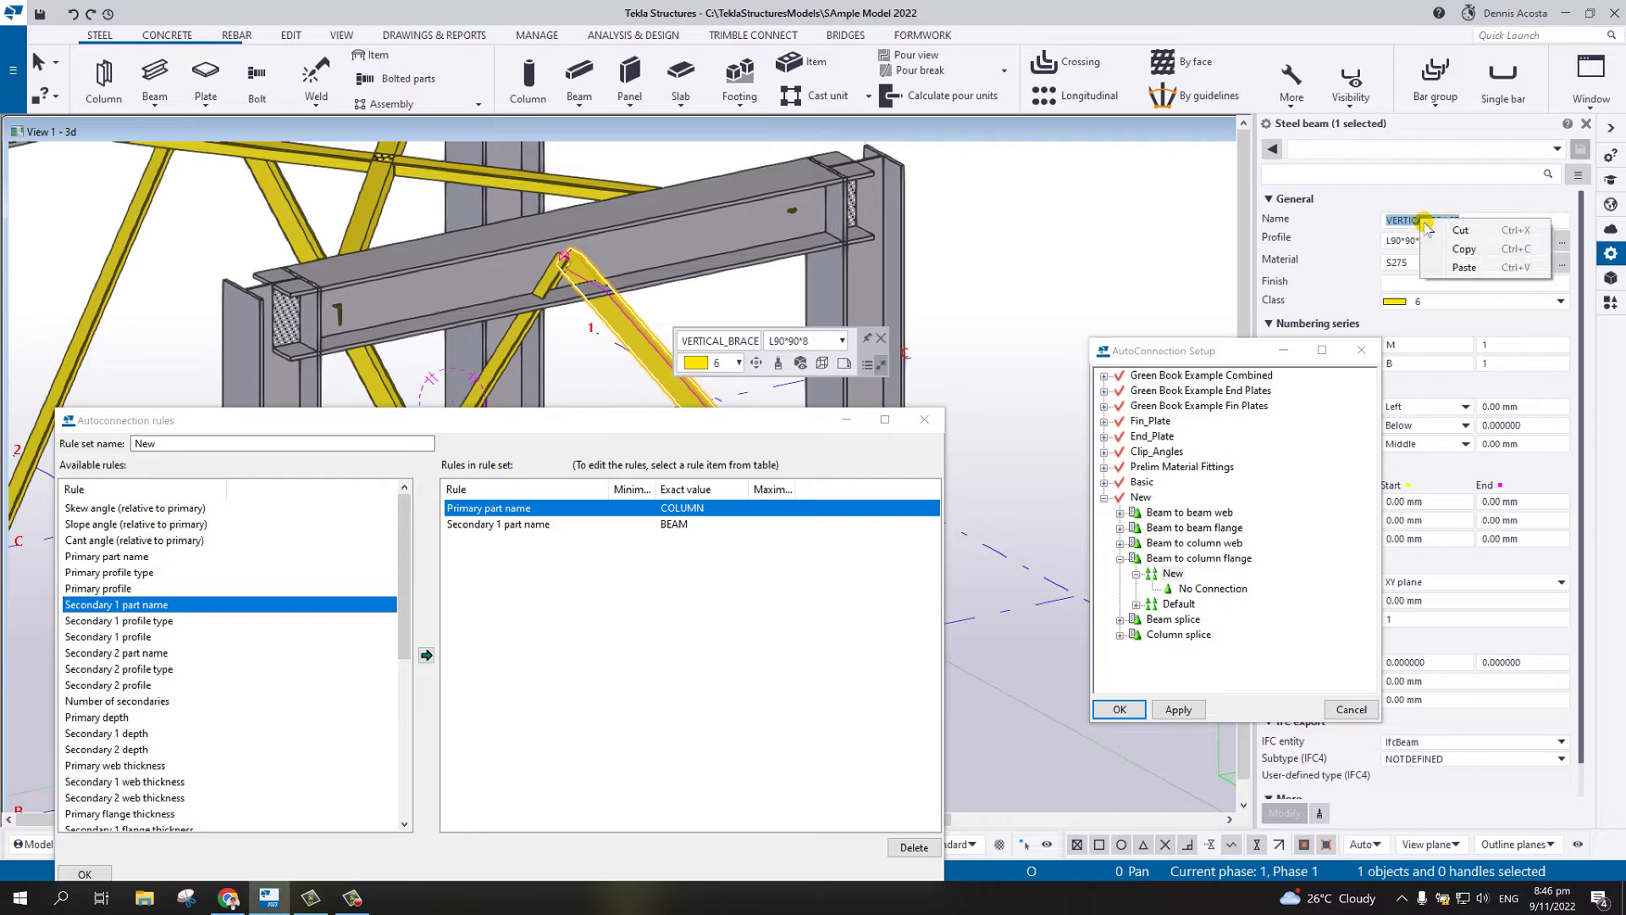
left_click(1459, 244)
double_click(675, 525)
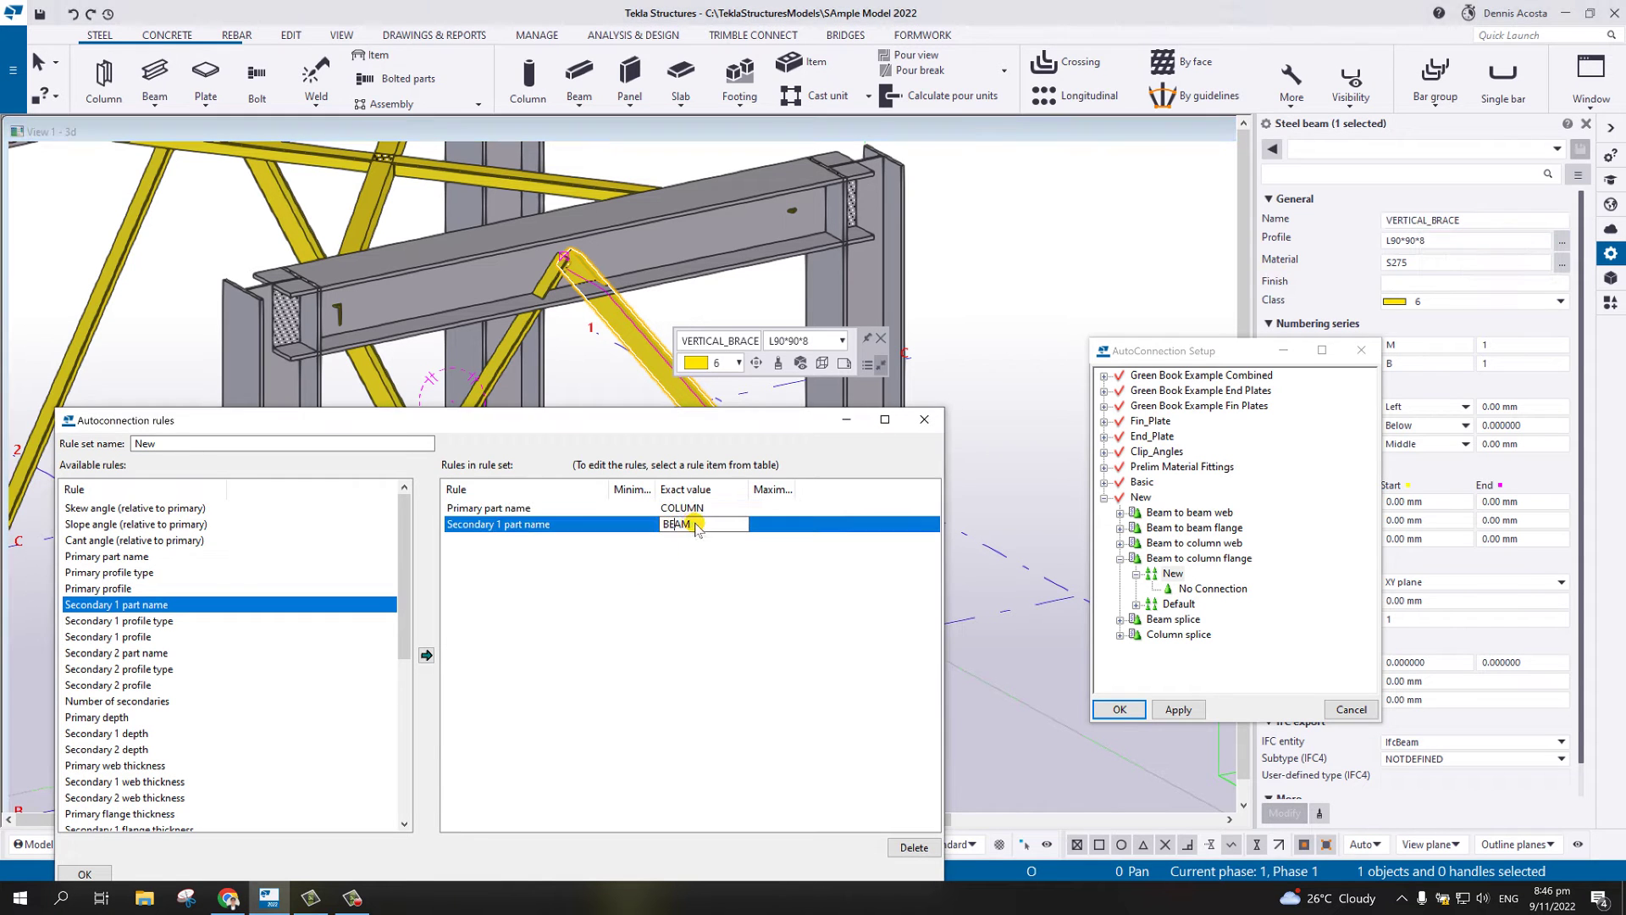
key("ctrl+v")
left_click(629, 576)
- Name the rule set vertbrace-col1 and accept its COLUMN and VERTICAL_BRACE part name rules
left_click_drag(168, 446, 95, 455)
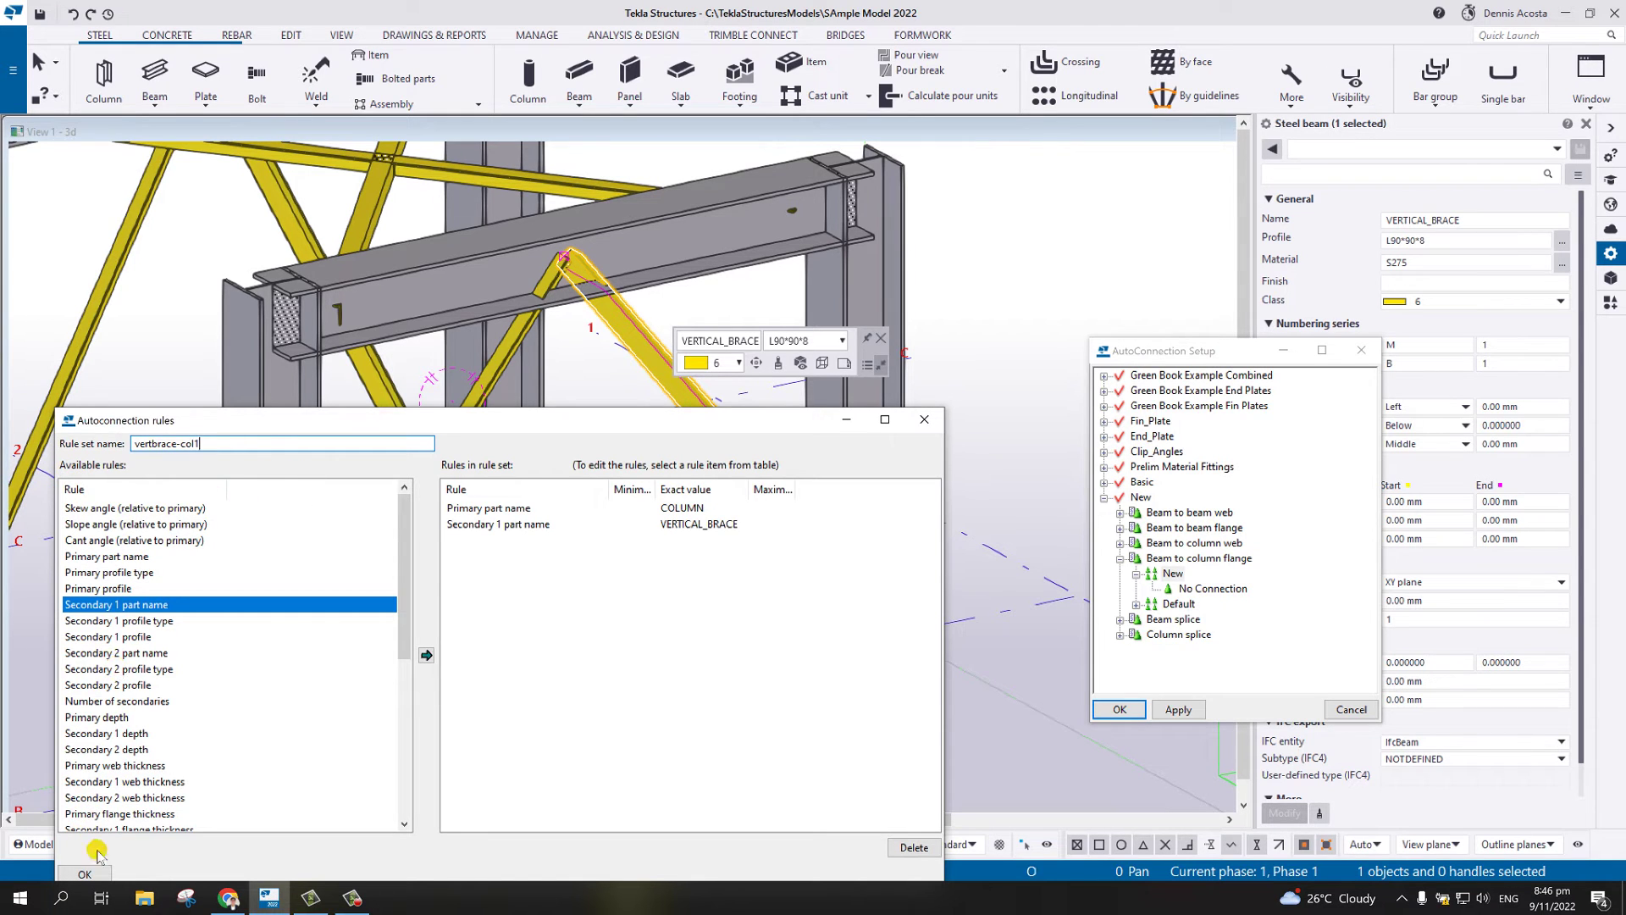
left_click_drag(428, 422, 524, 266)
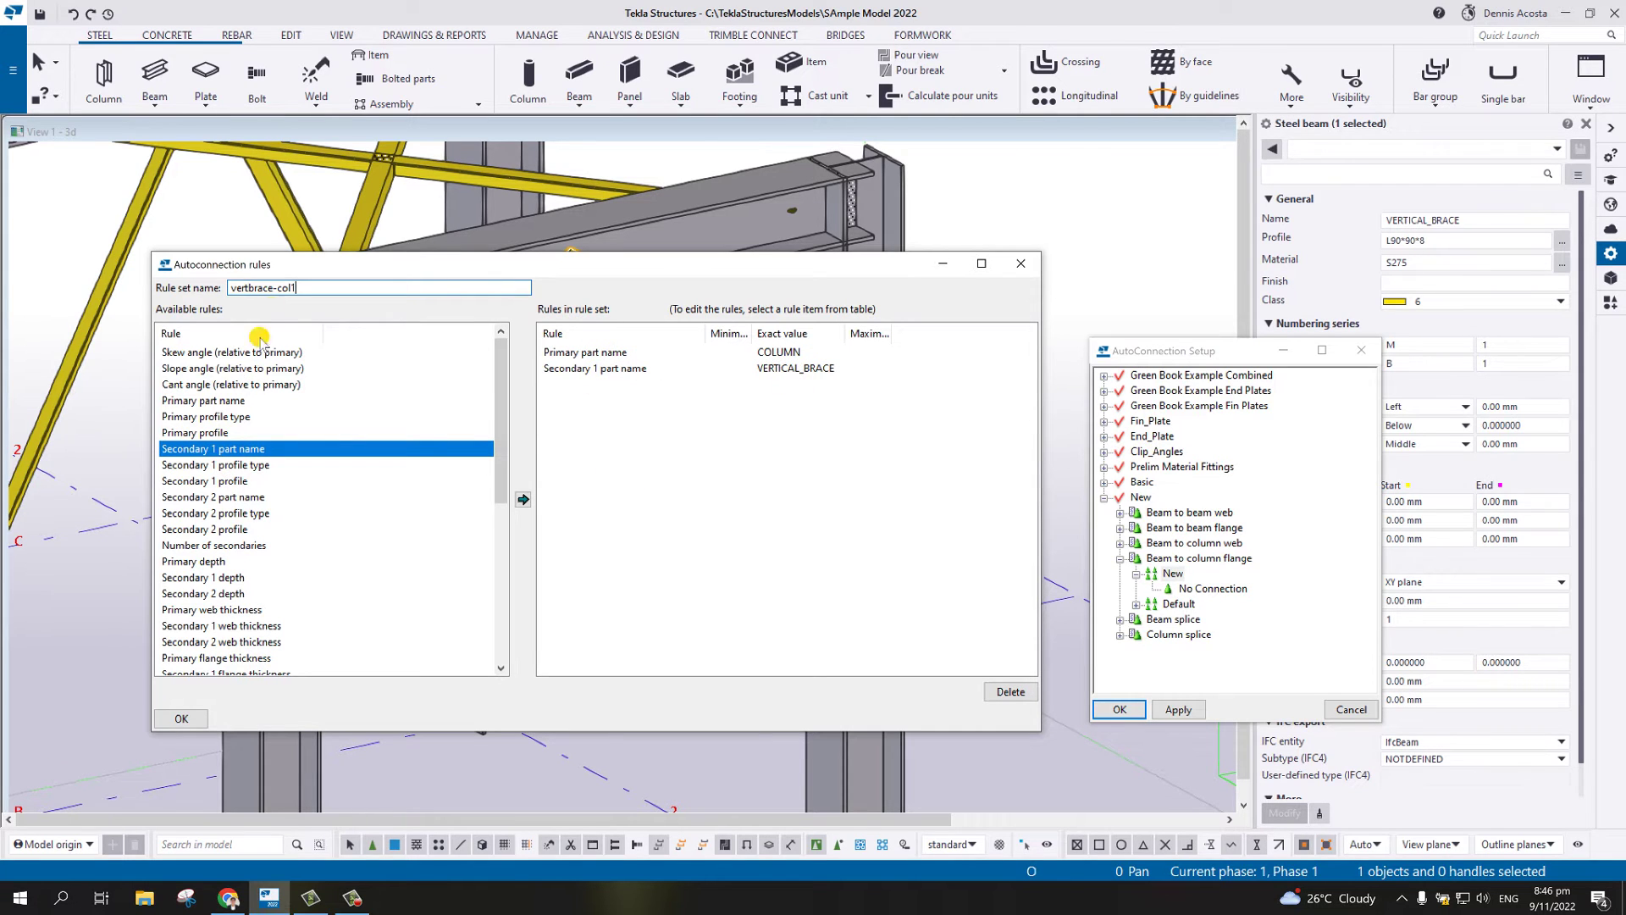
left_click(182, 719)
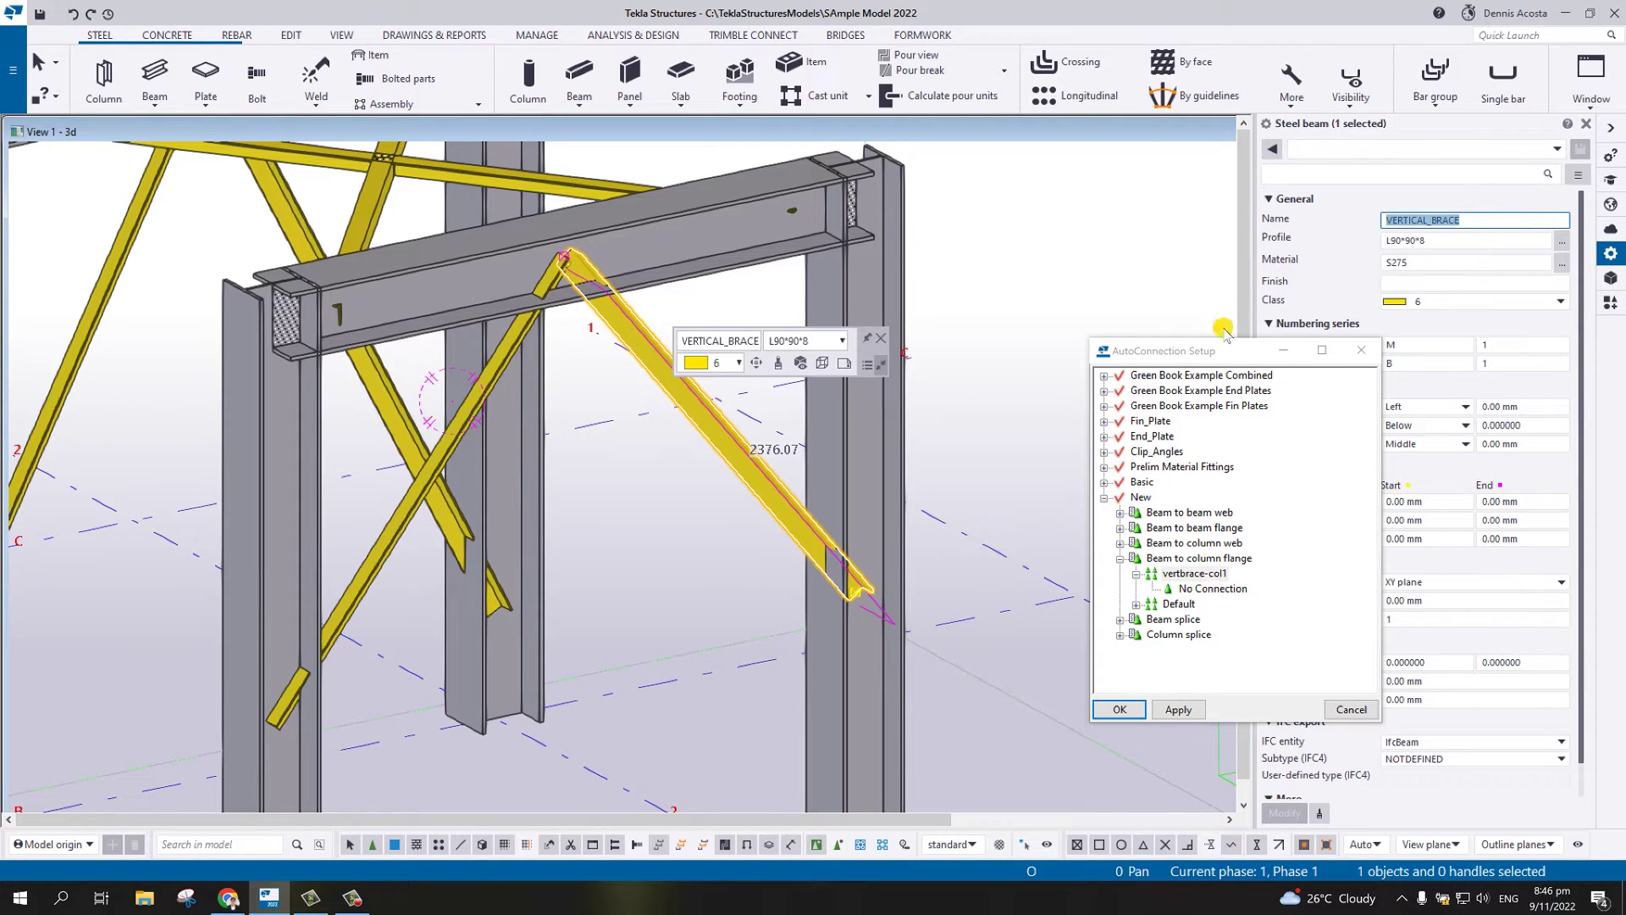
- Assign the Bolted gusset (11) component as the connection type of the vertbrace-col1 rule set and apply the setup
left_click_drag(1224, 352, 1066, 268)
left_click(1053, 507)
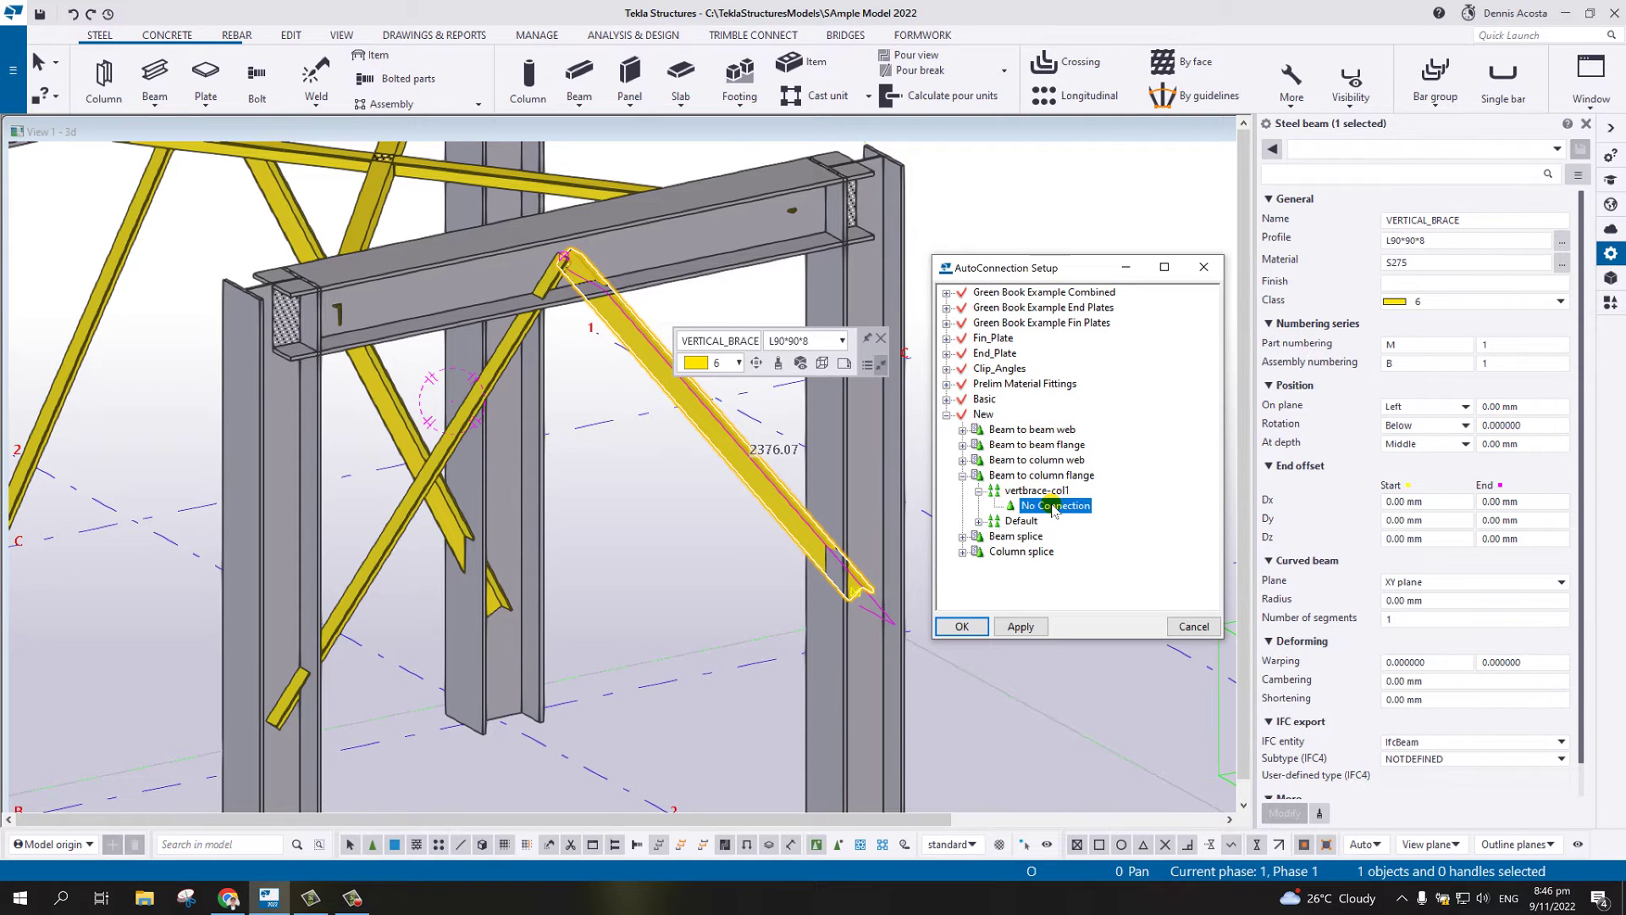
right_click(1054, 507)
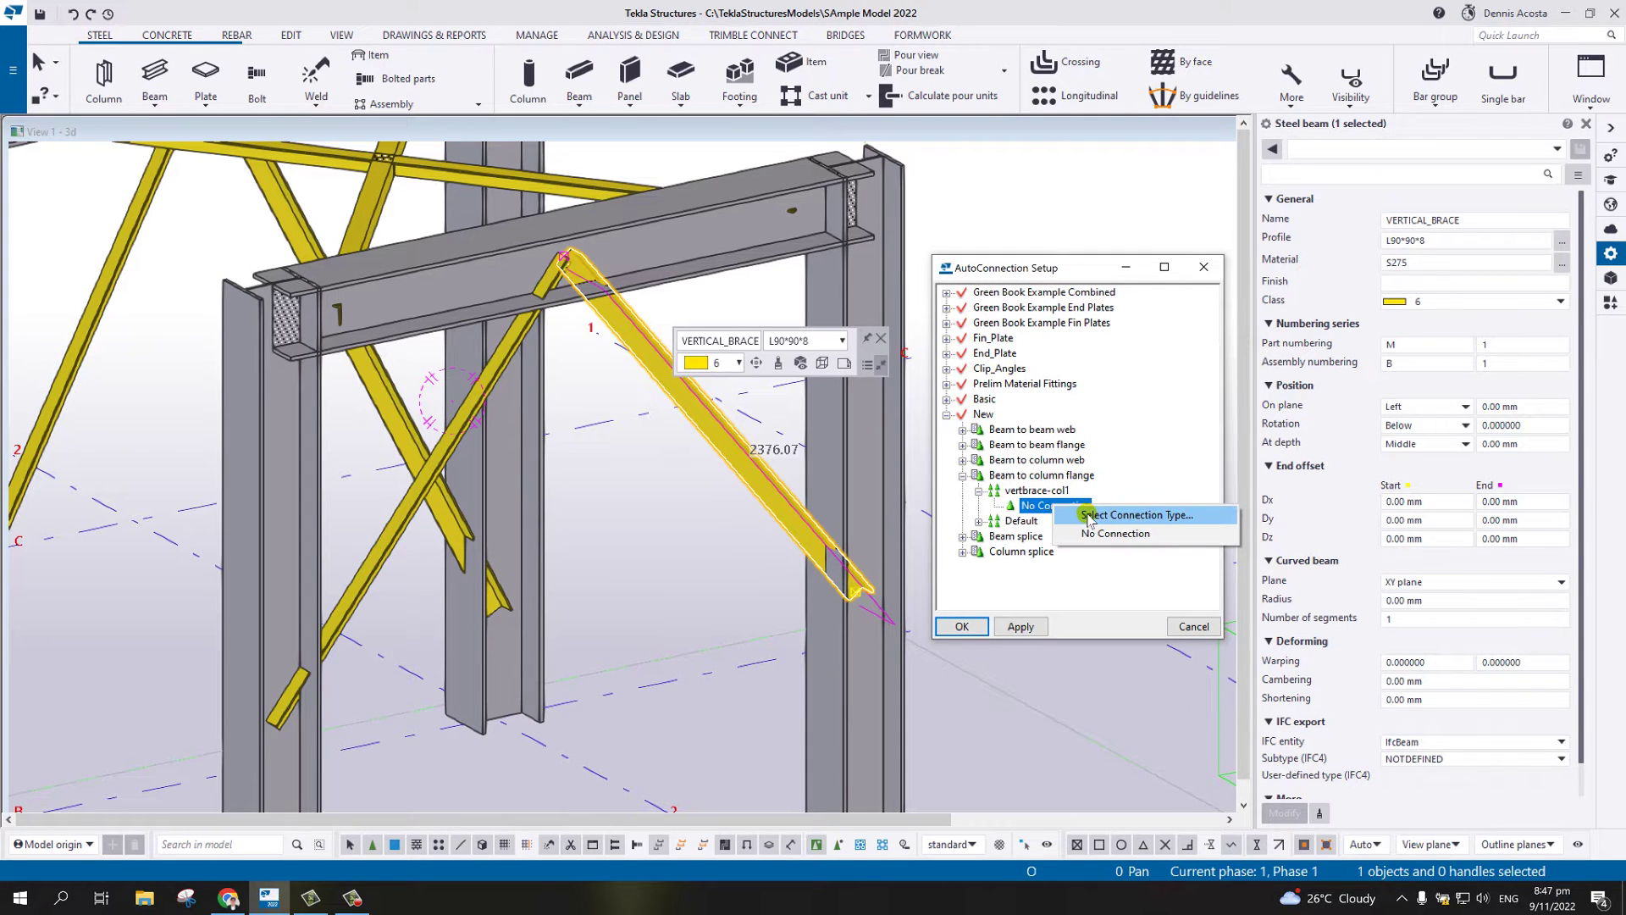
left_click(1090, 516)
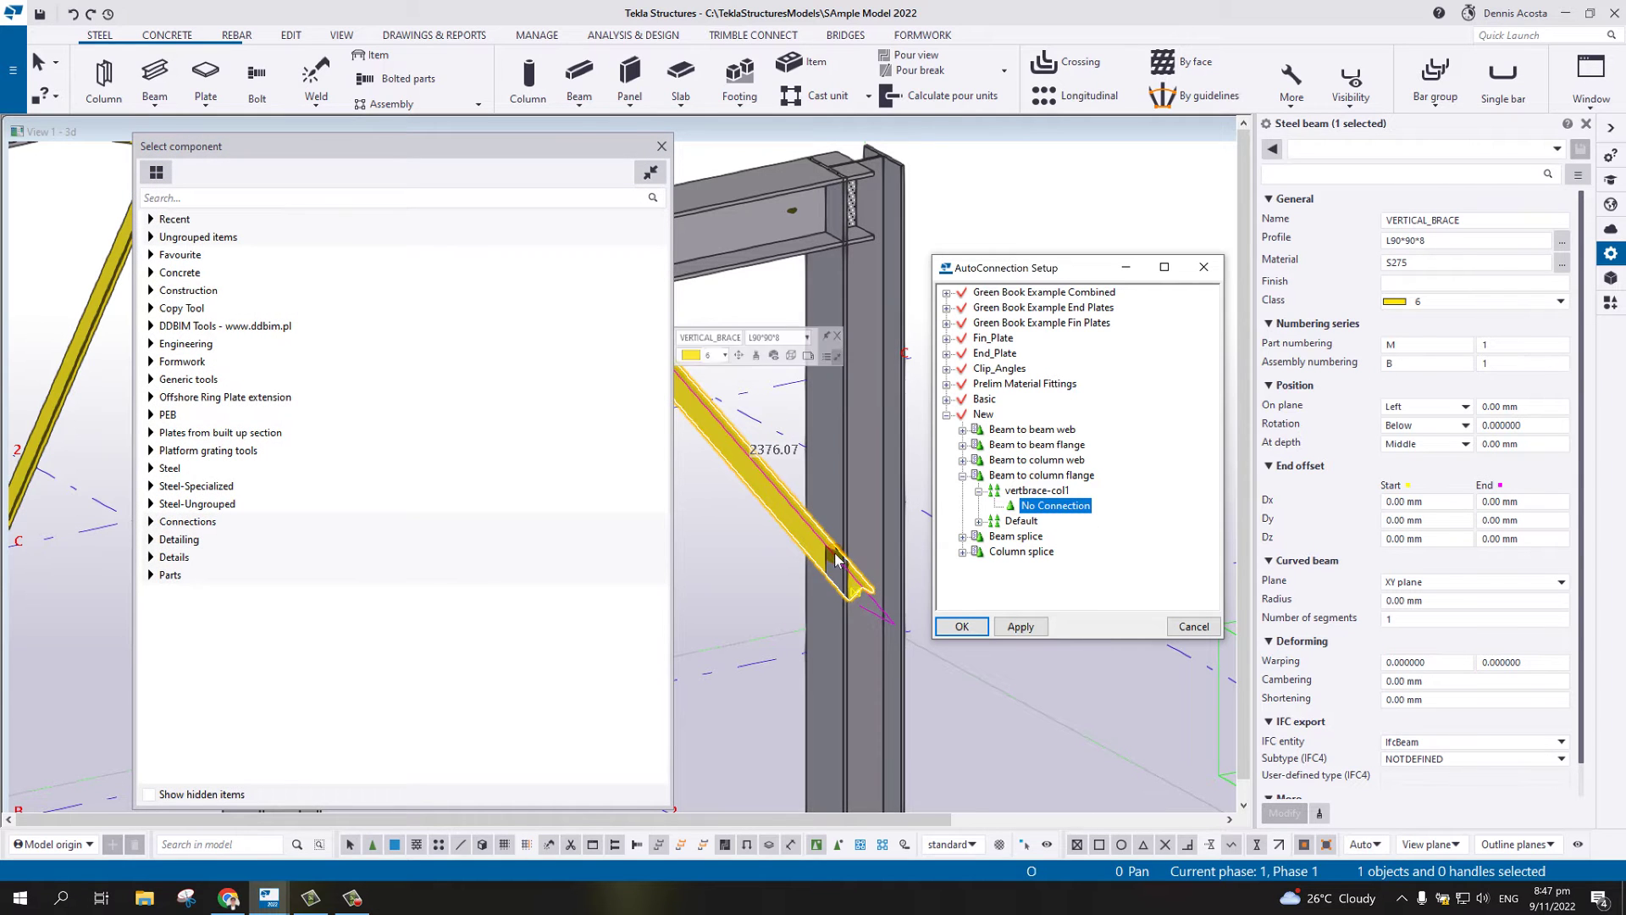
left_click(196, 200)
left_click(198, 198)
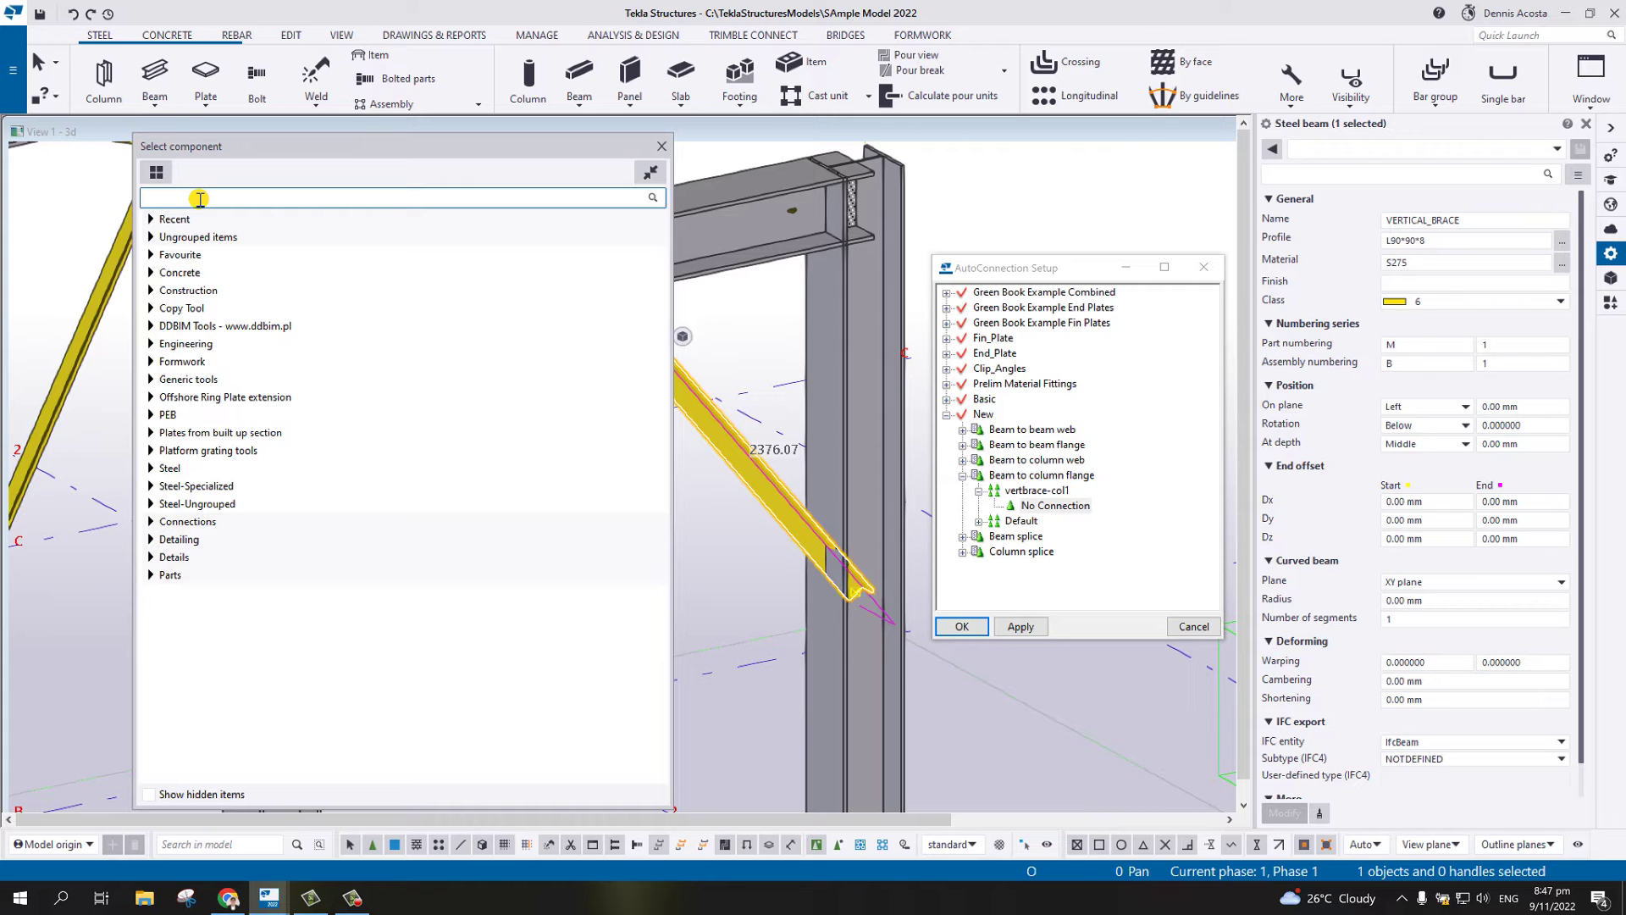
type("11")
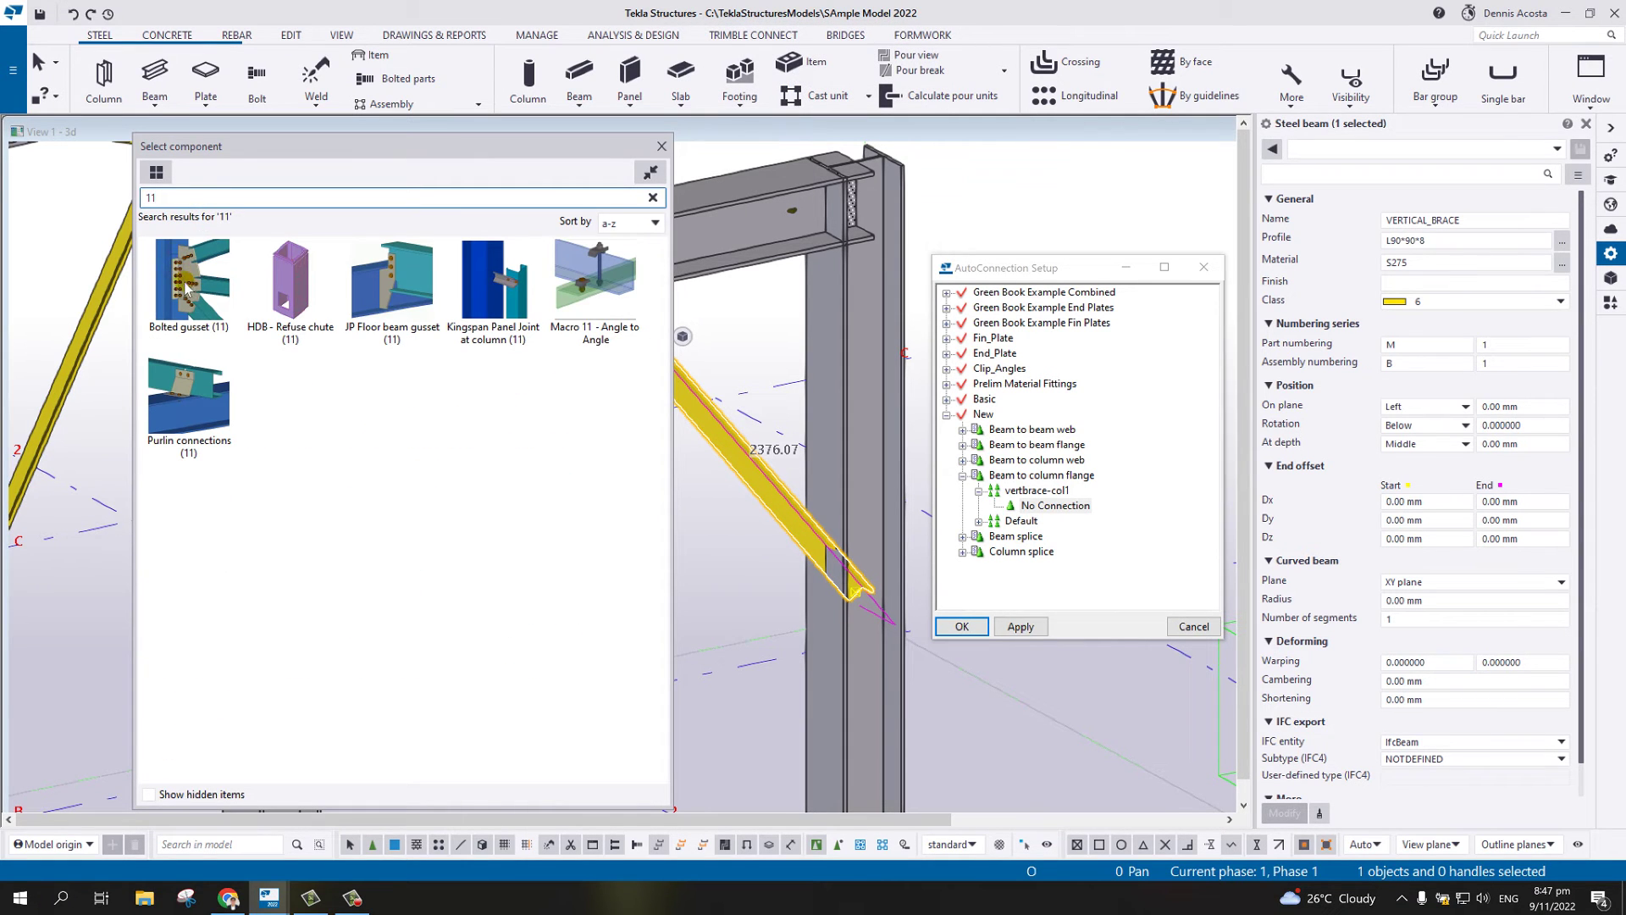
double_click(186, 288)
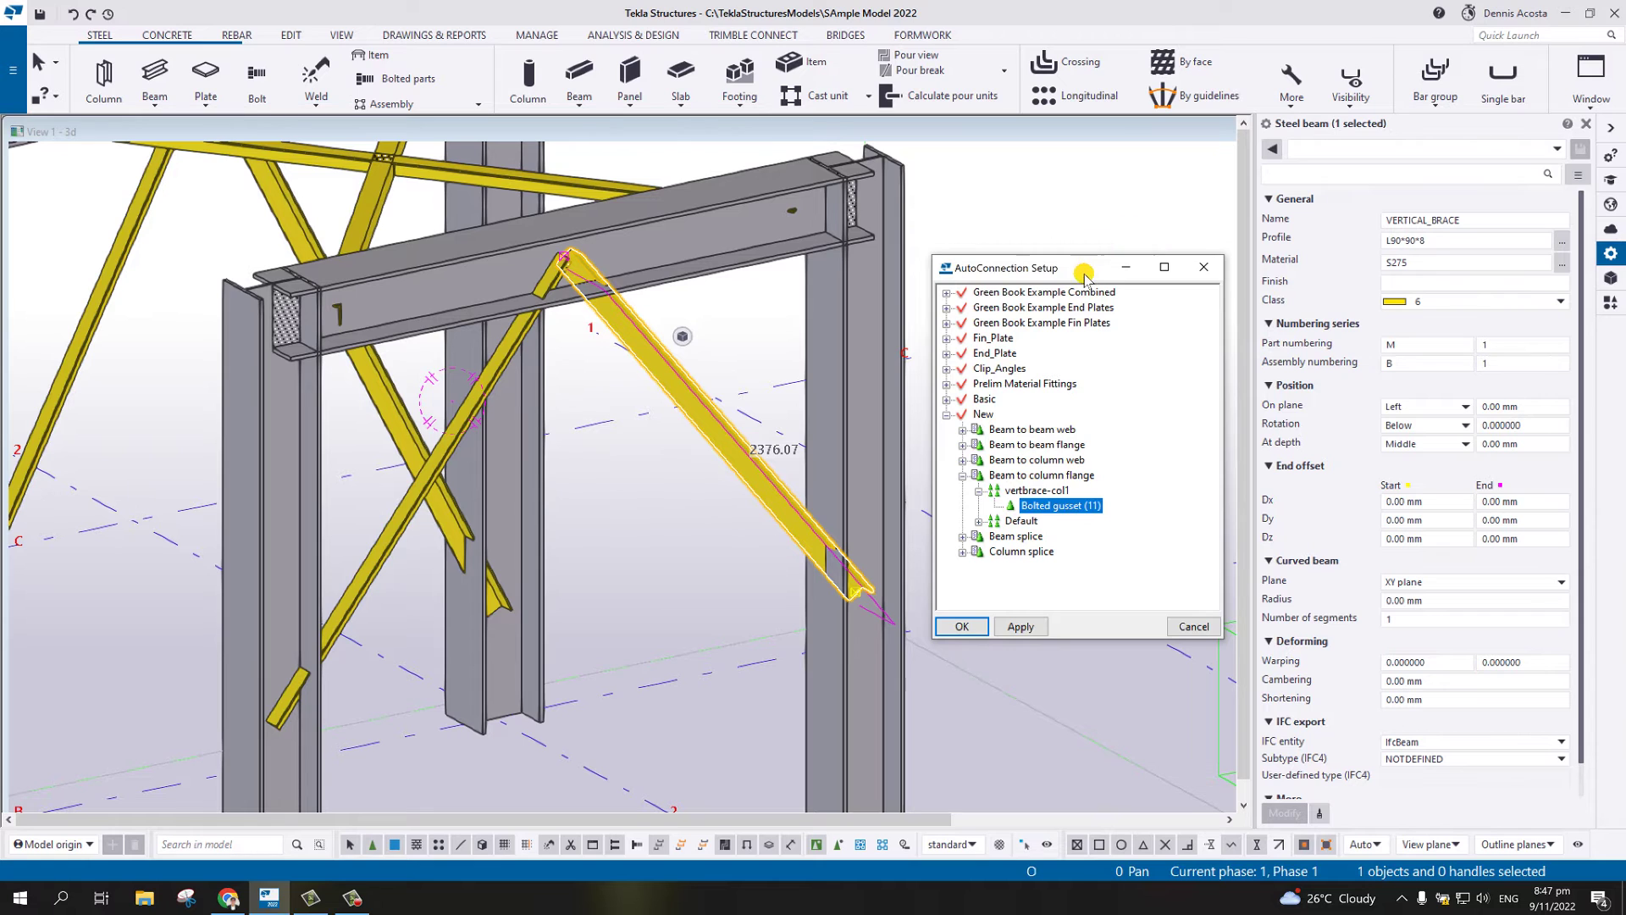
left_click_drag(1079, 268, 1139, 244)
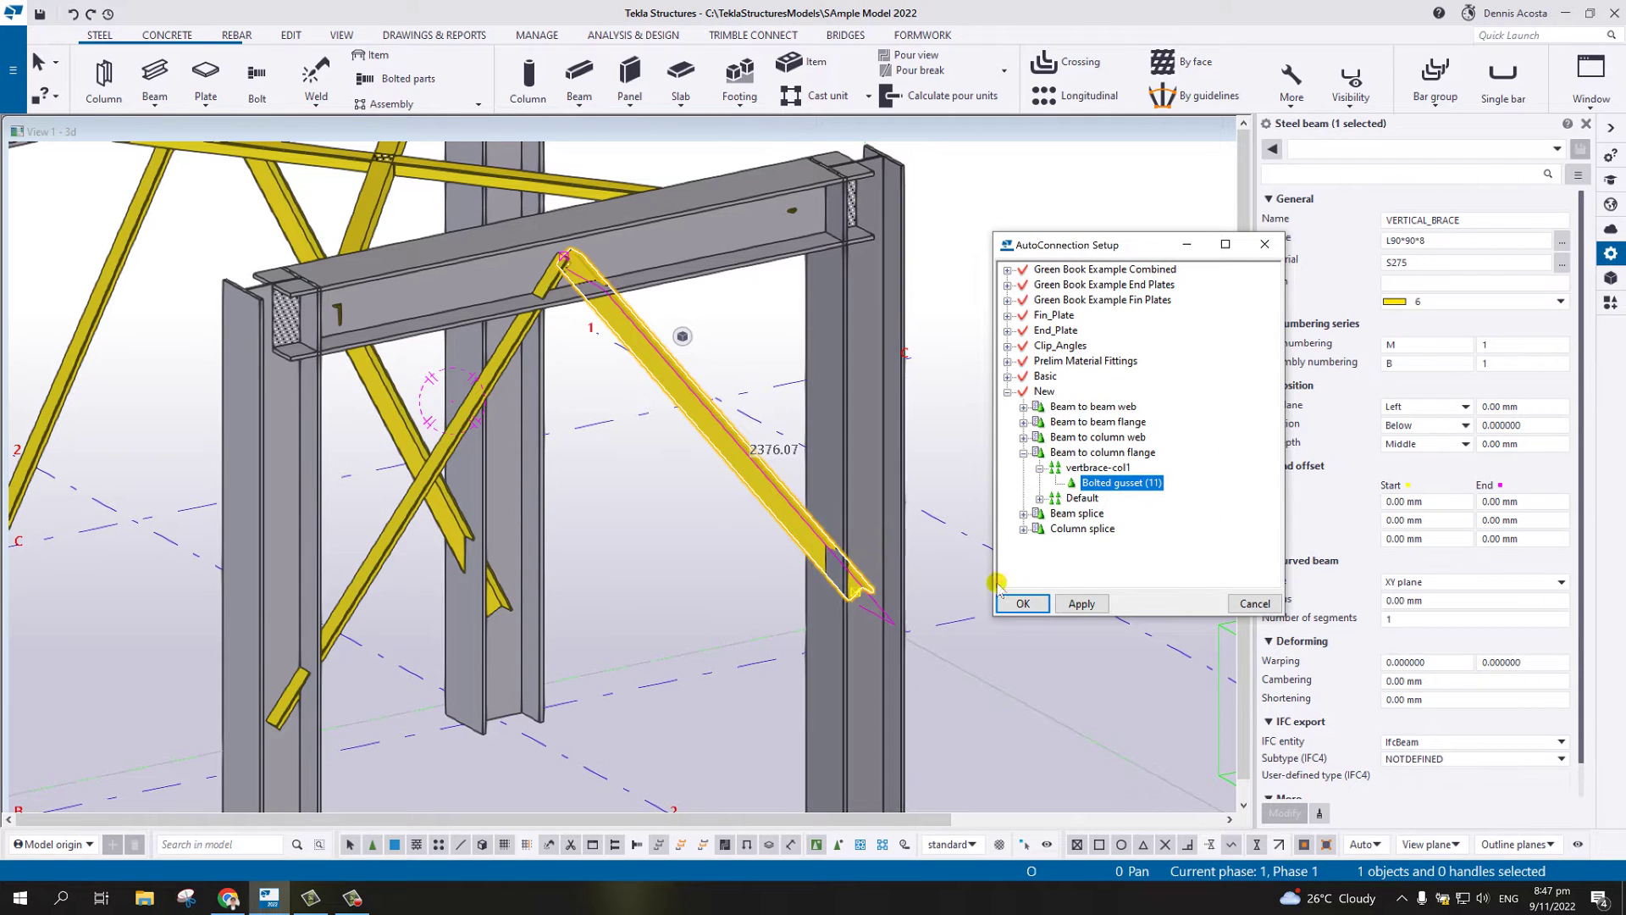
left_click(1083, 603)
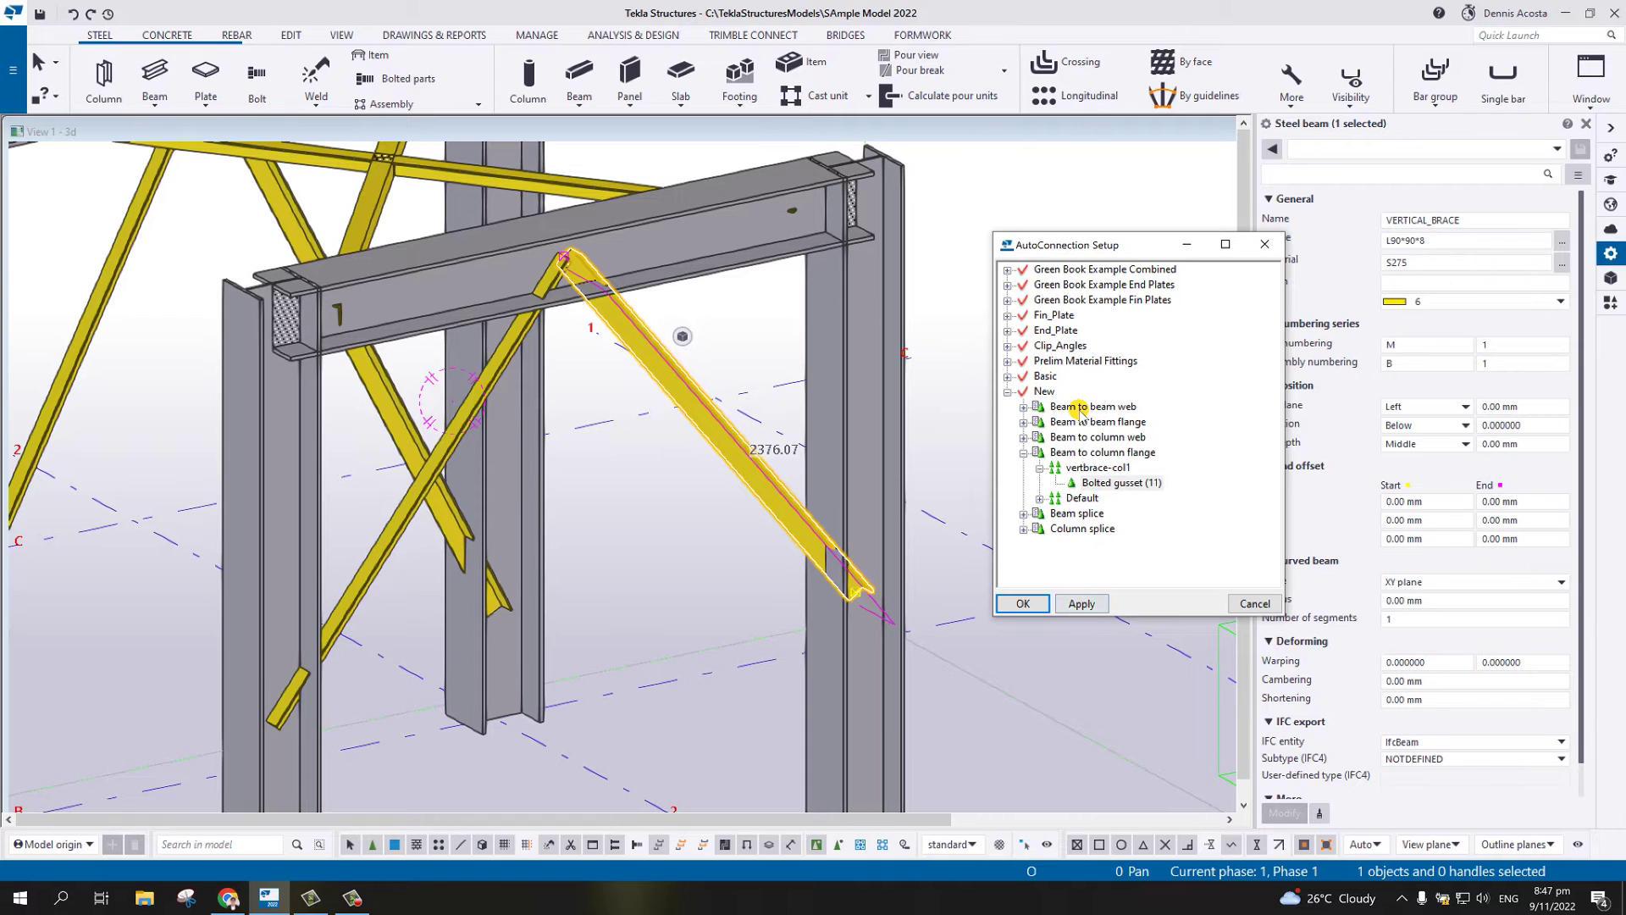
- Rename the New rule group as Bracing Conn and apply the change
right_click(1046, 391)
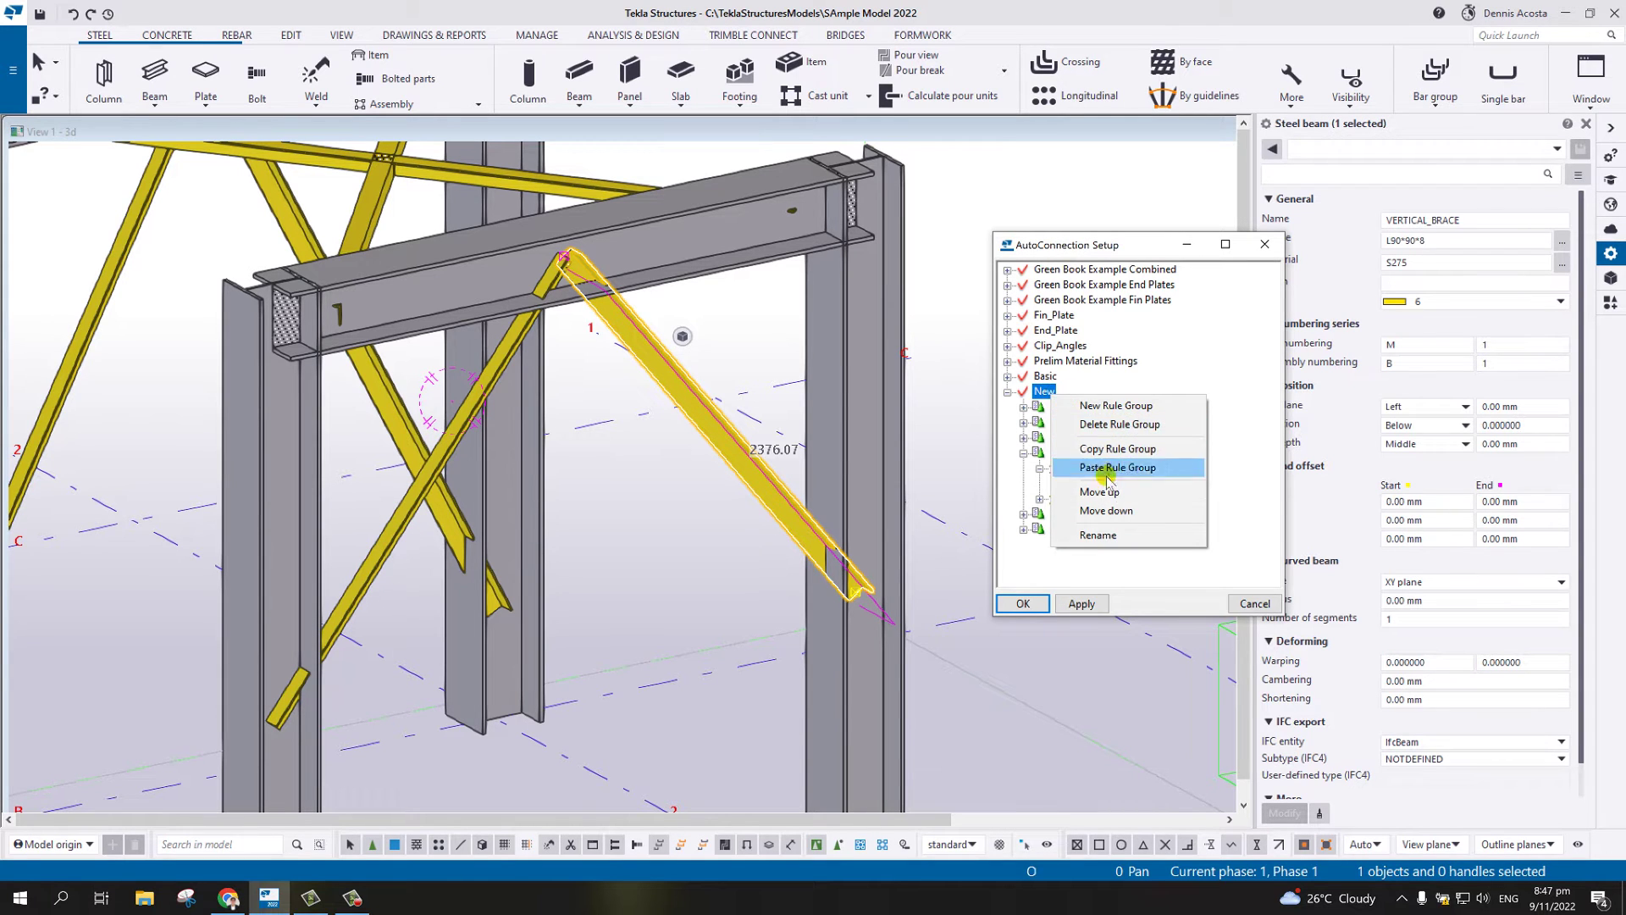
left_click(1115, 535)
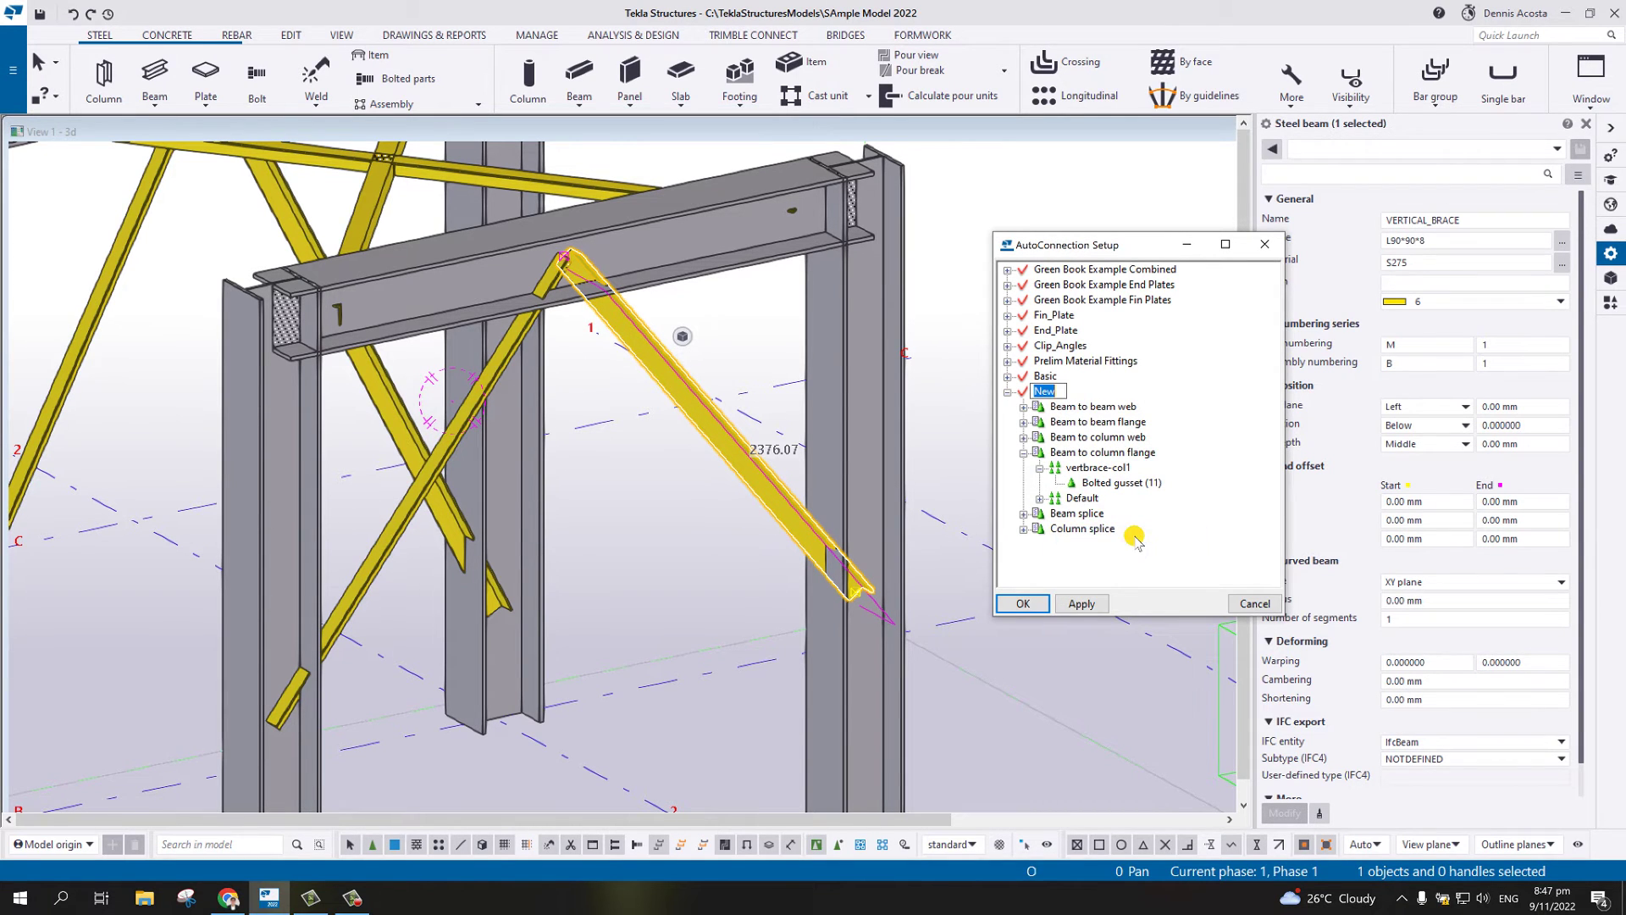
type("Bracing Conn")
key("Return")
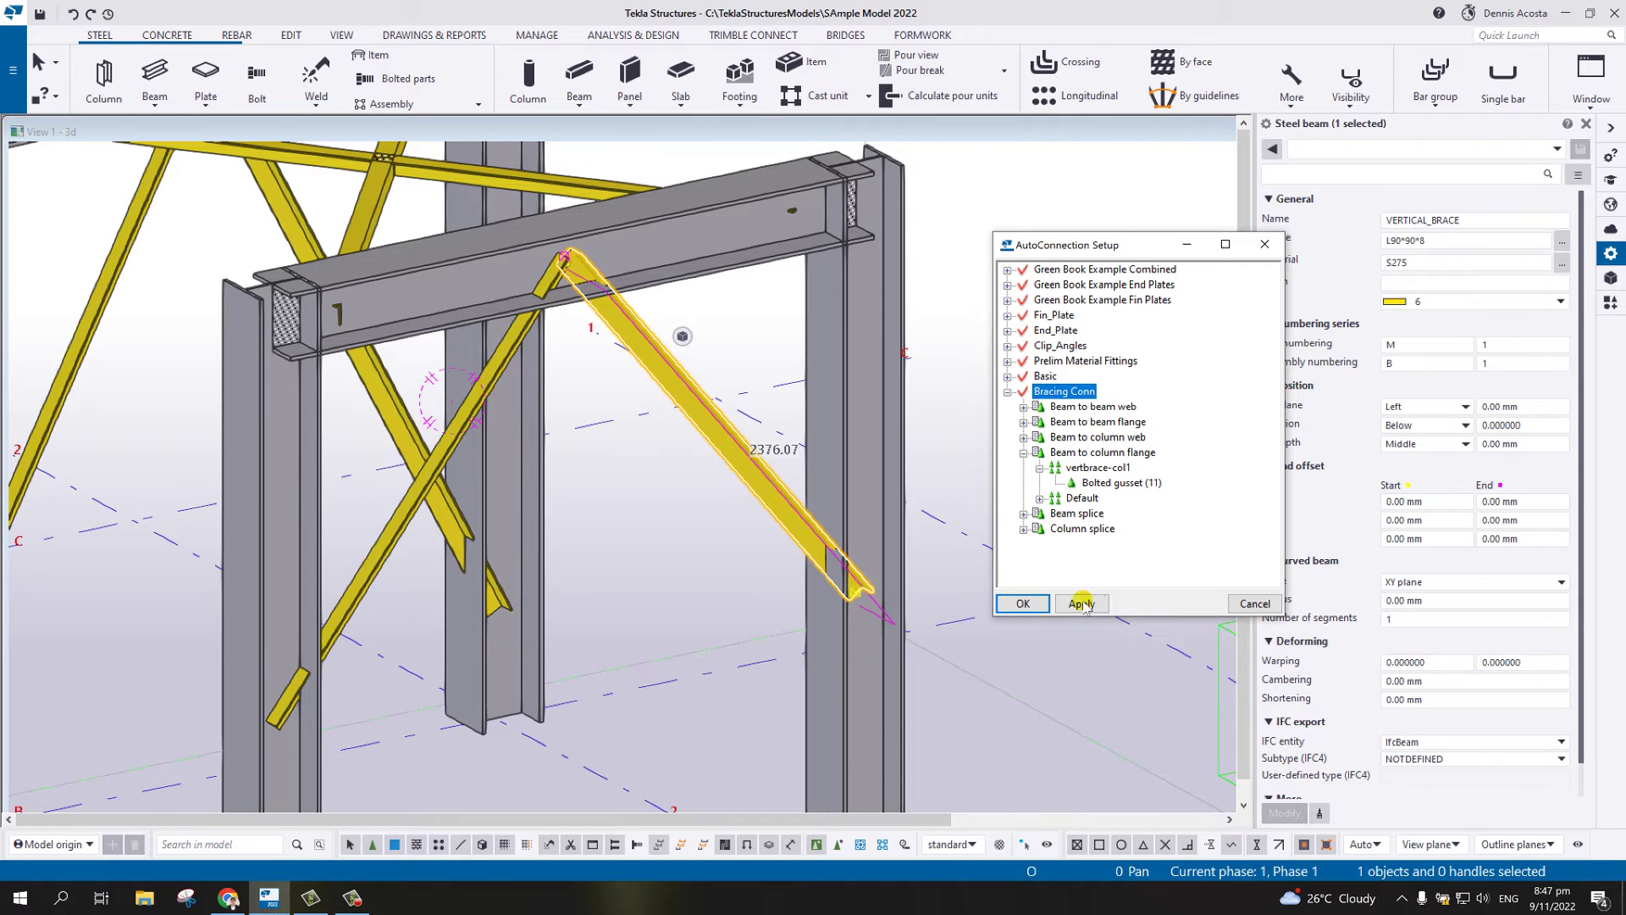
left_click(1082, 604)
left_click_drag(1126, 247, 1252, 270)
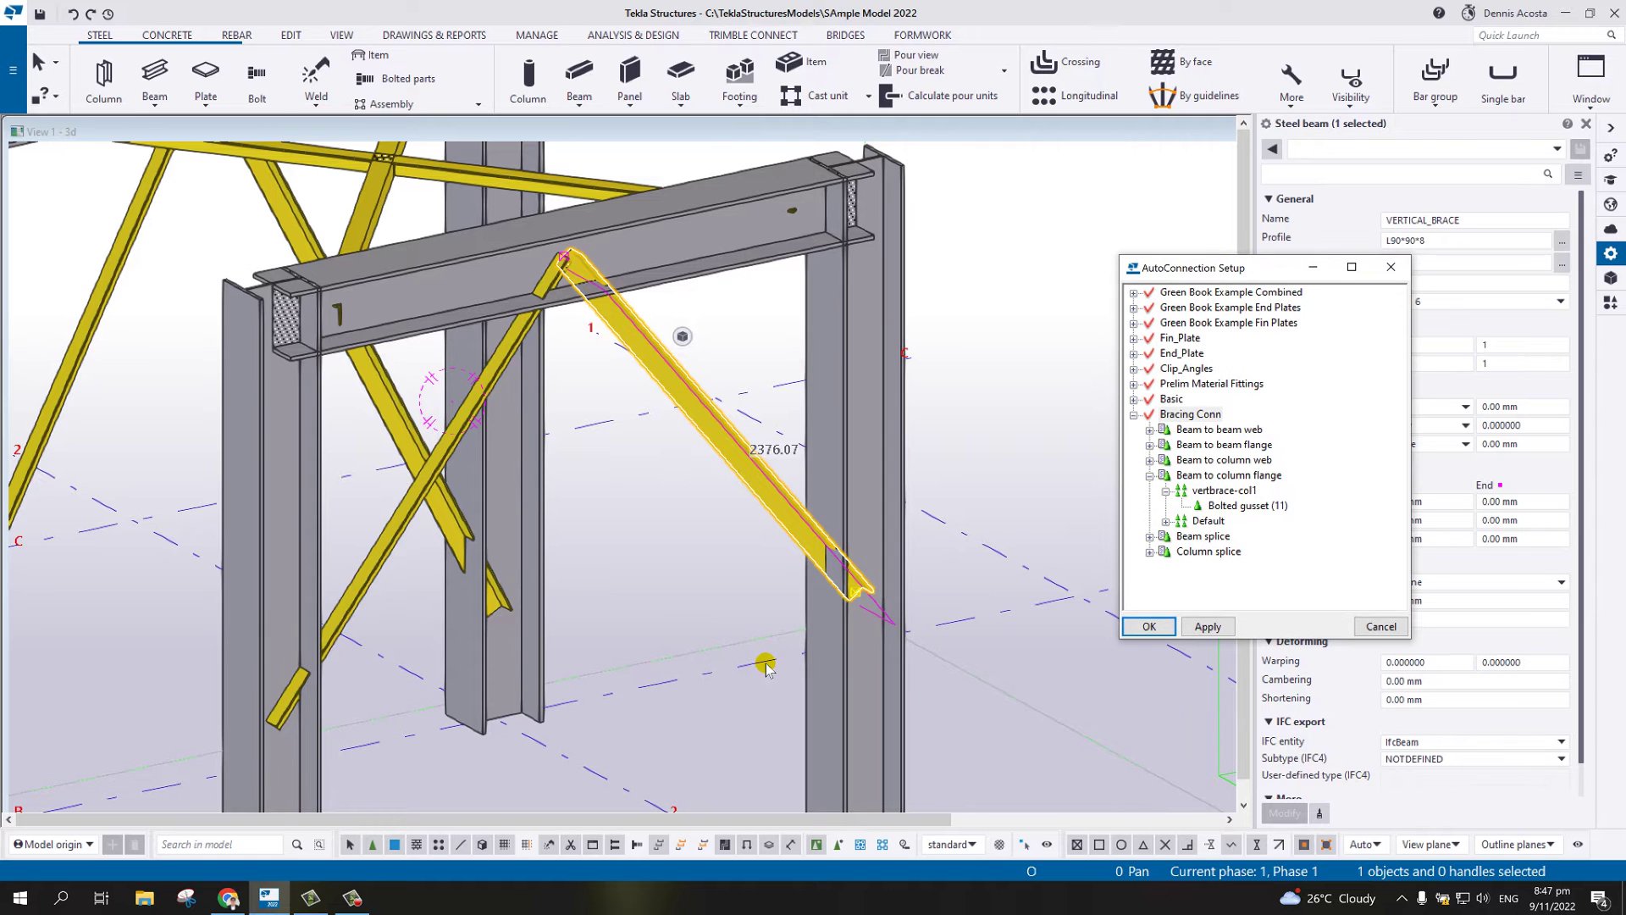
- Select the front frame's column at grid C together with the diagonal brace that meets it
scroll(832, 584, "down", 1)
middle_click_drag(832, 585, 820, 500)
scroll(820, 500, "down", 2)
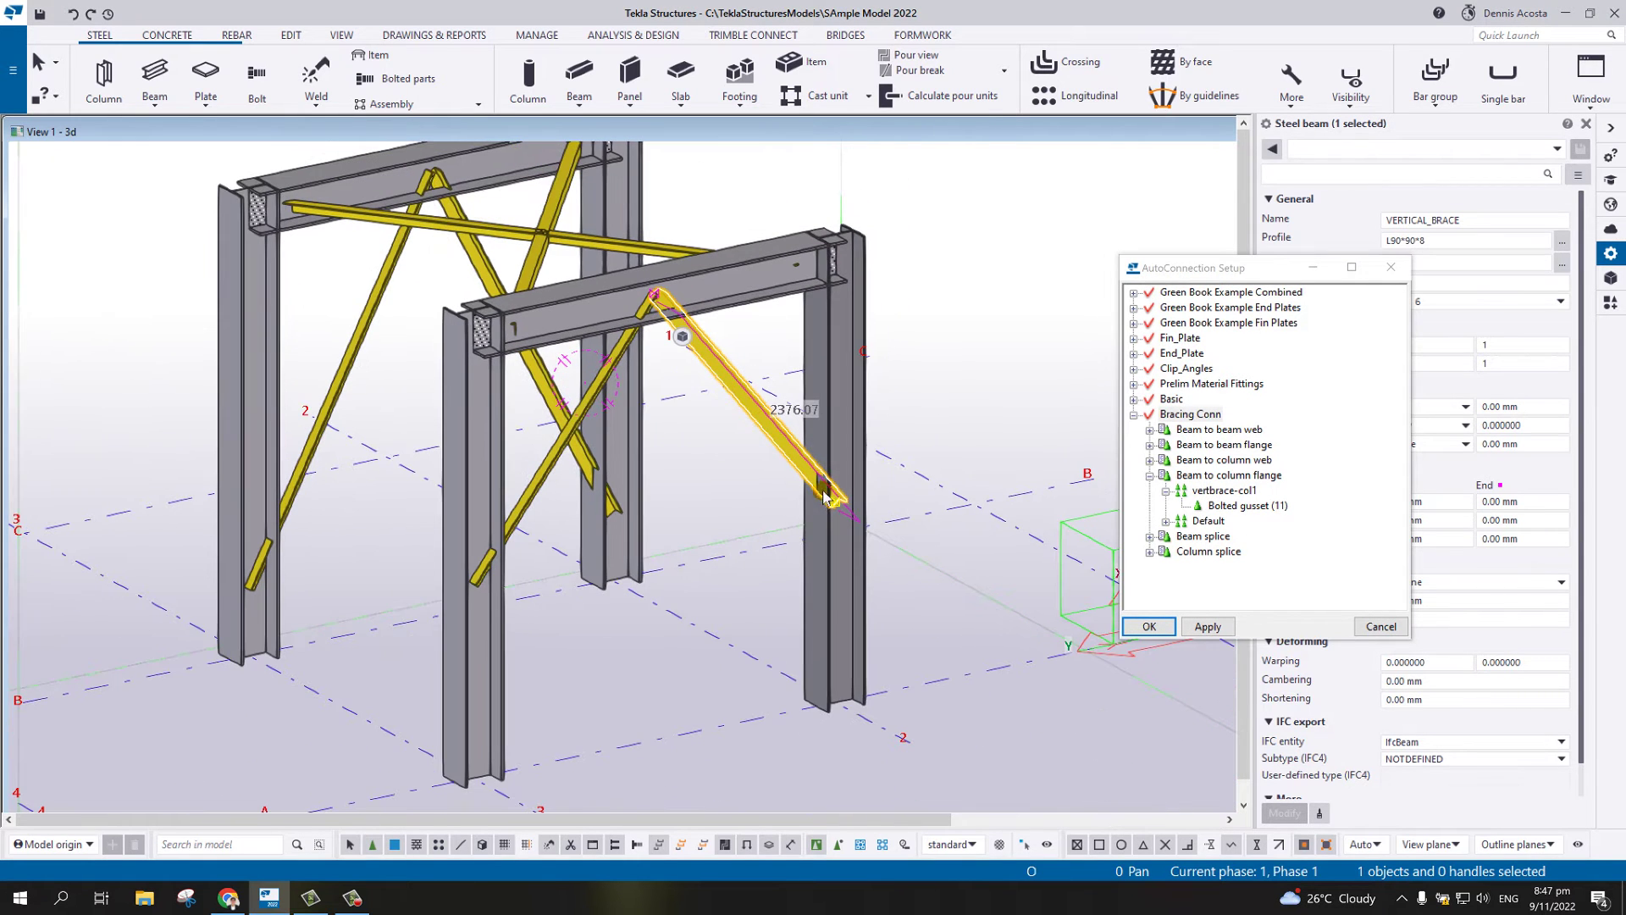
left_click(853, 398)
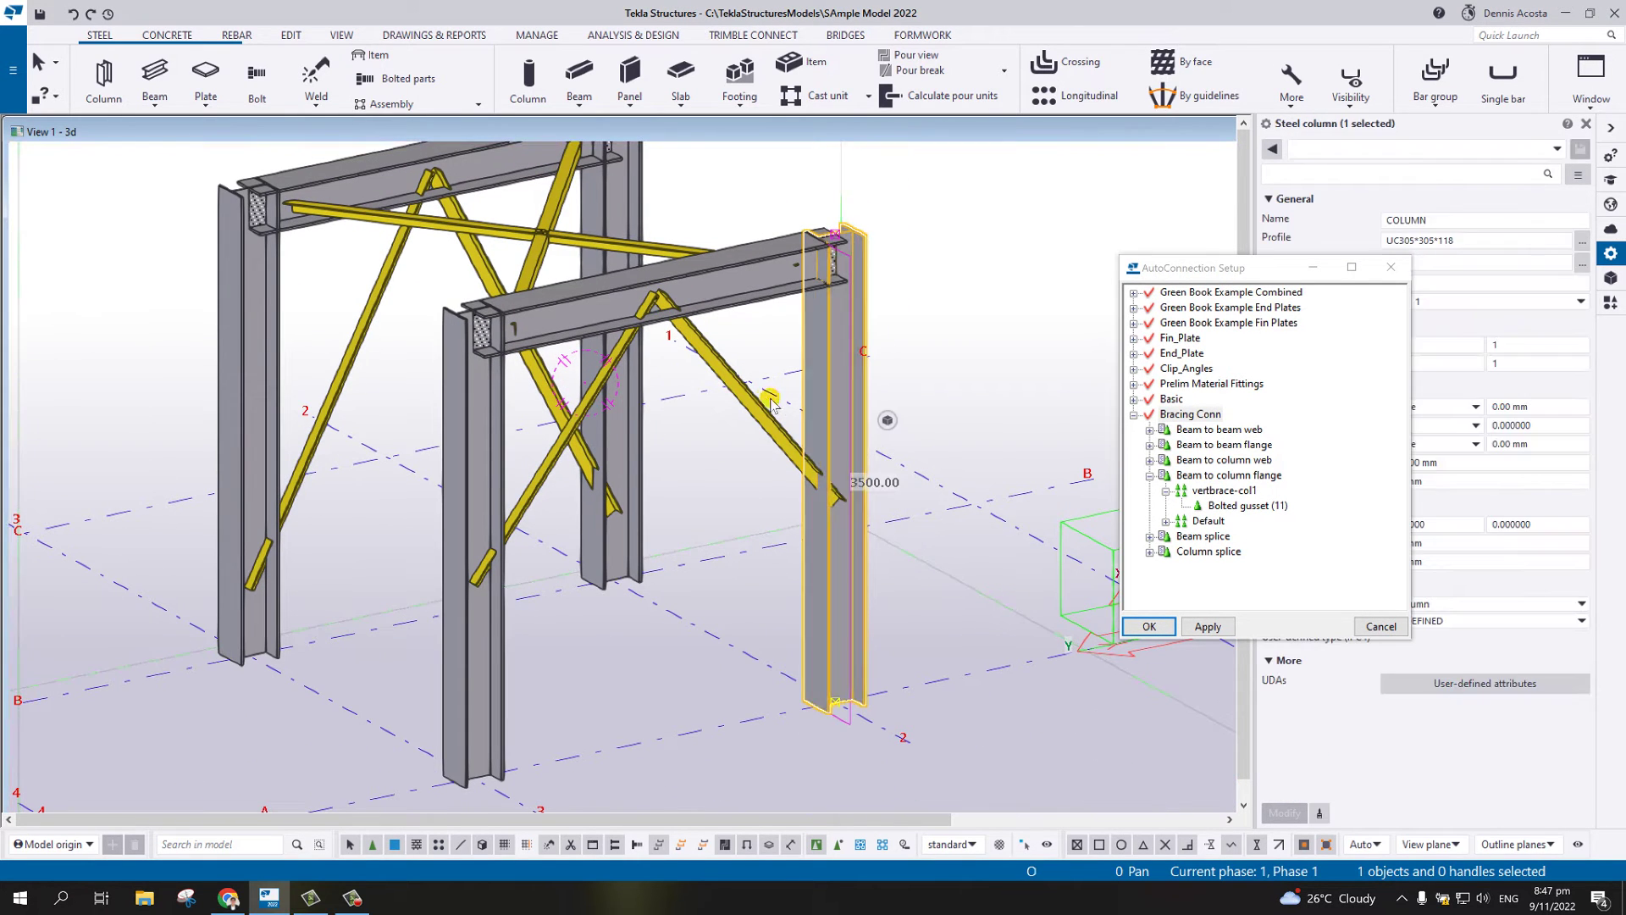
left_click(747, 427)
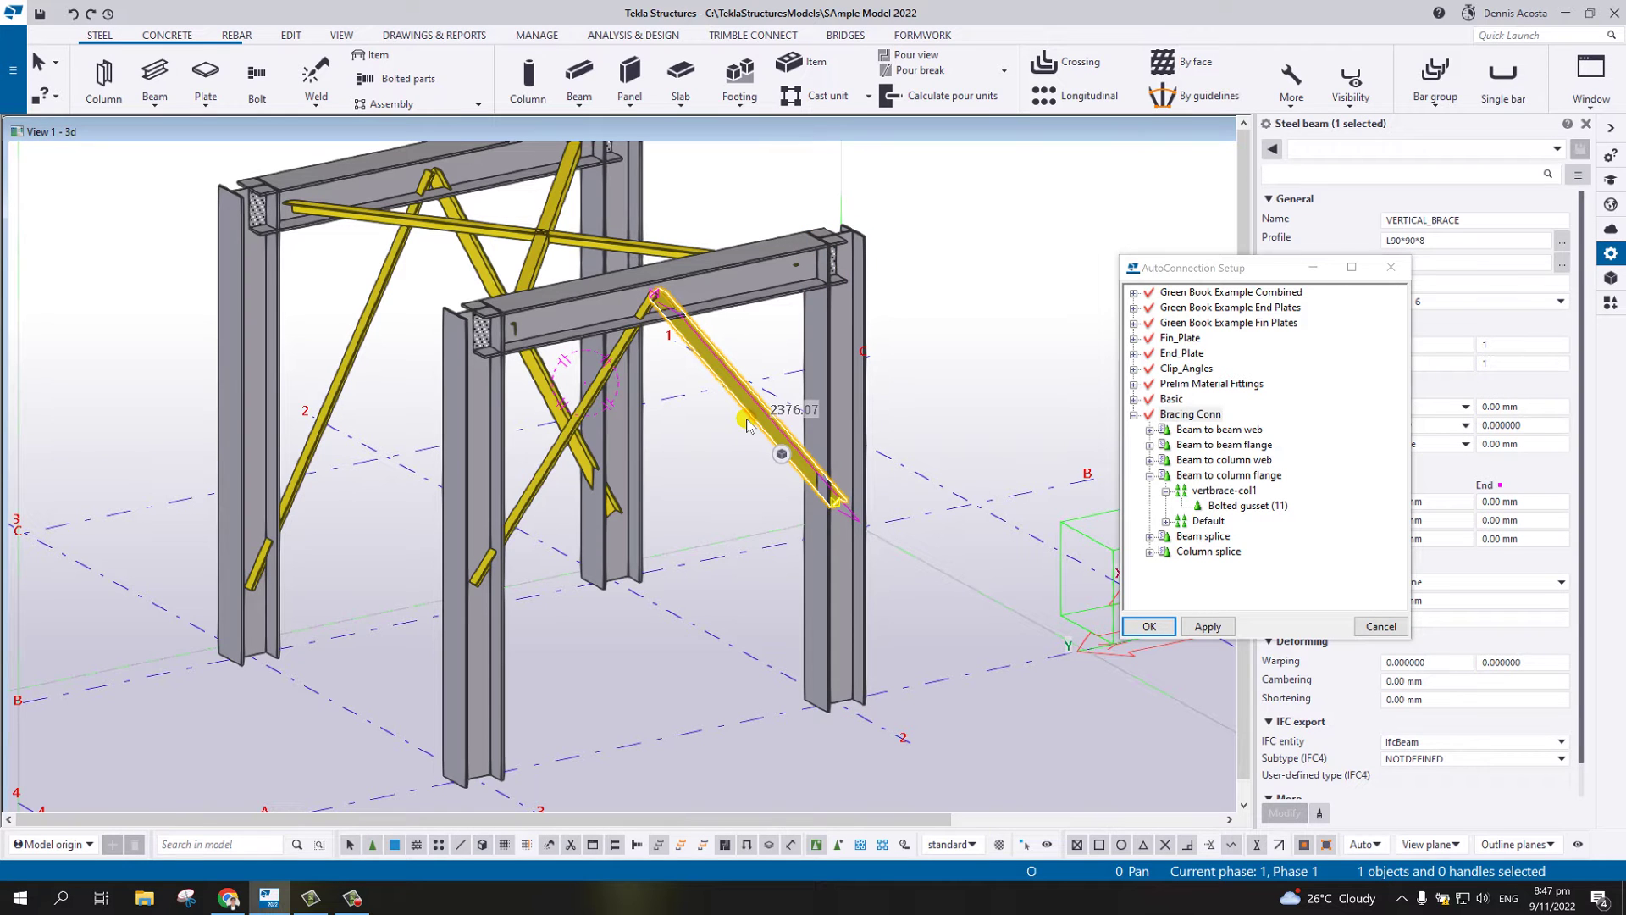
left_click(1000, 389)
scroll(931, 436, "up", 4)
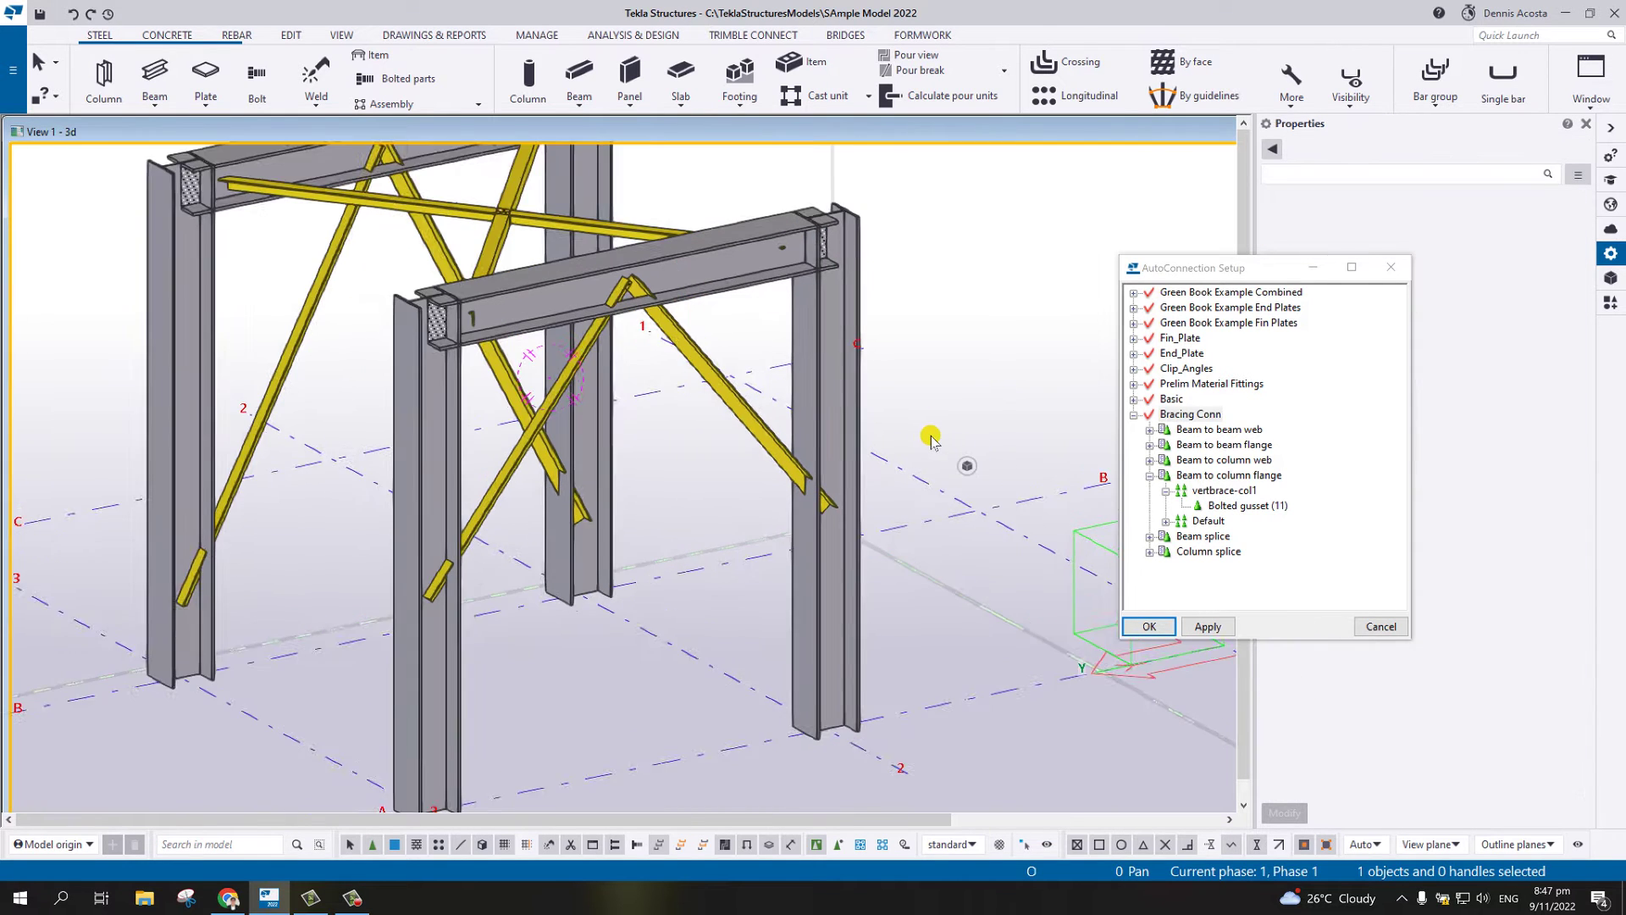
left_click_drag(938, 409, 743, 583)
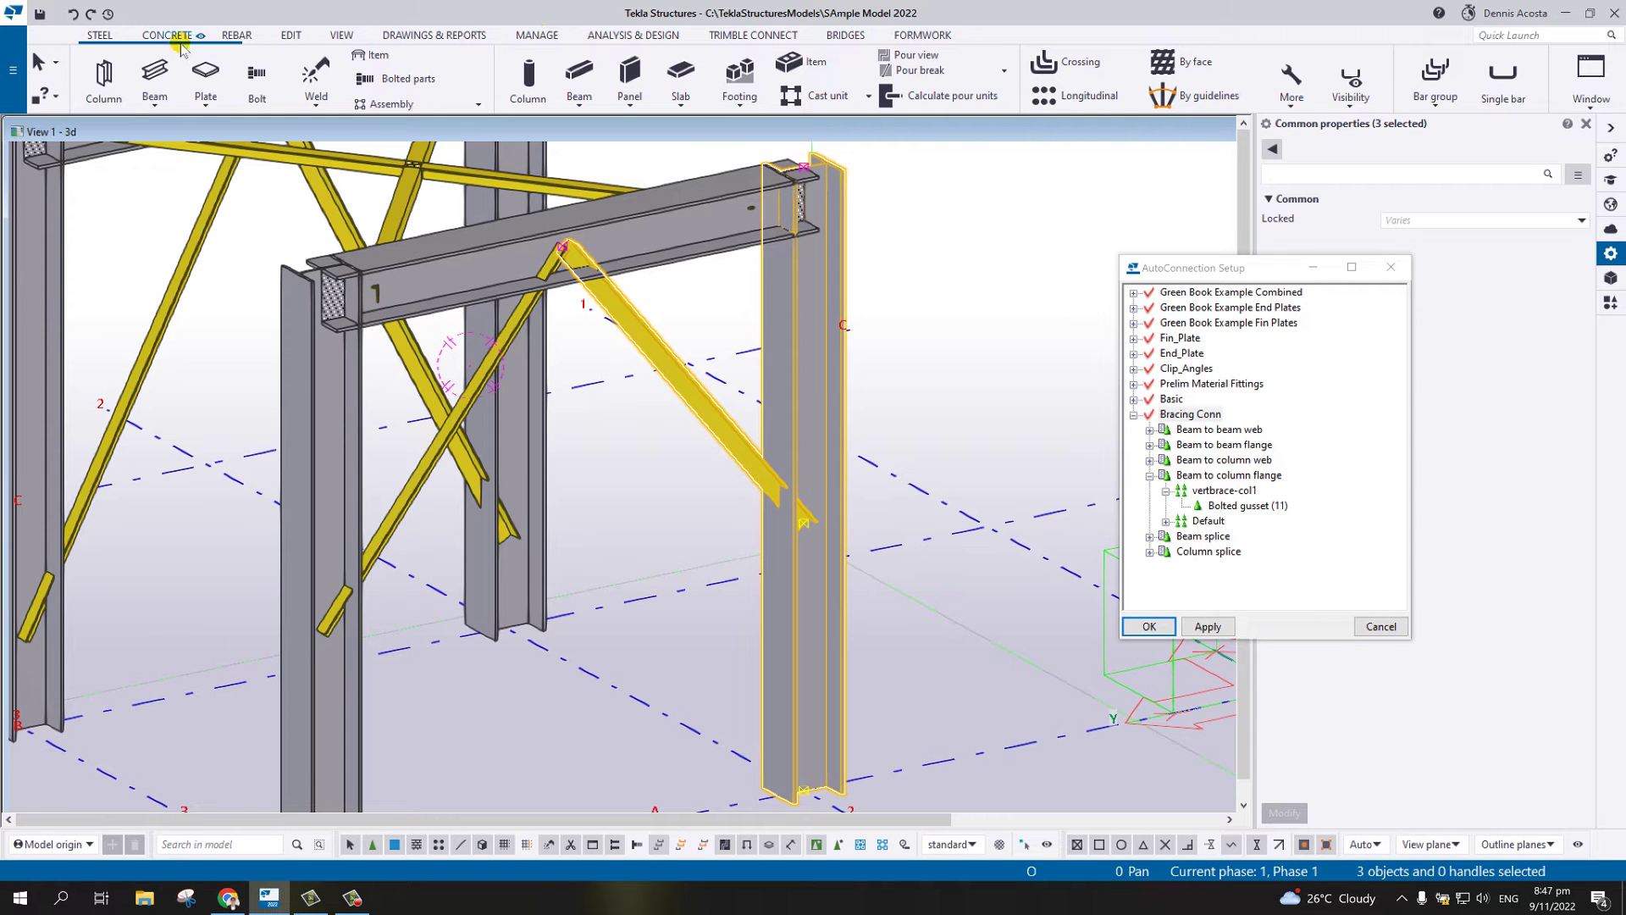
- Start Create AutoConnections for the selected parts and choose Bracing Conn as the rule group for connection selection
left_click(292, 36)
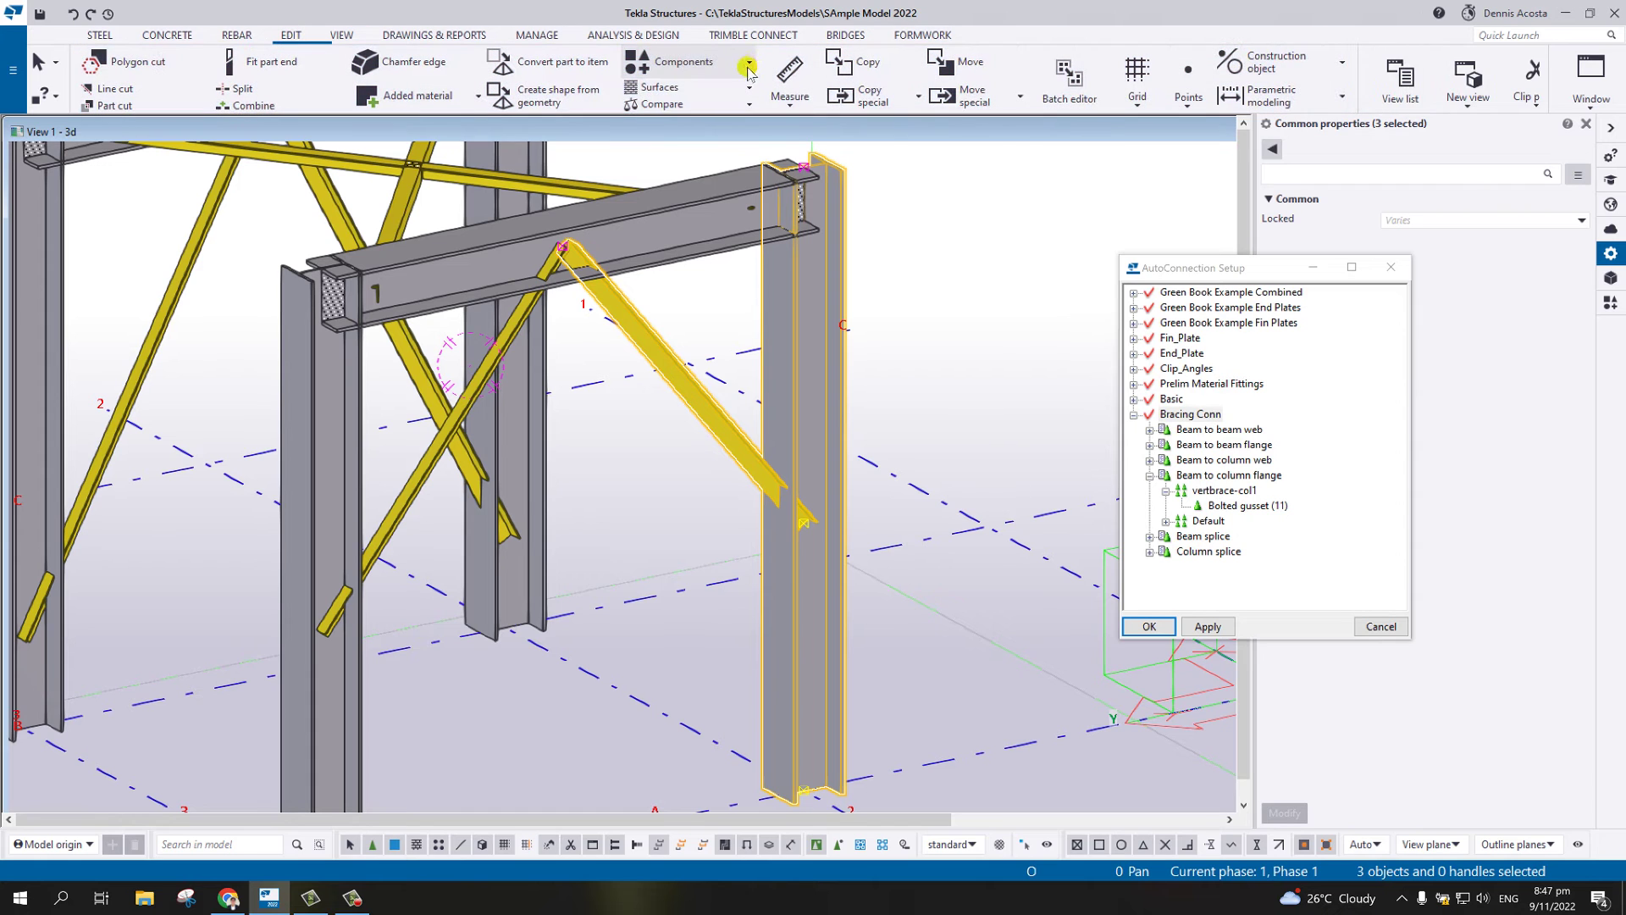
left_click(749, 66)
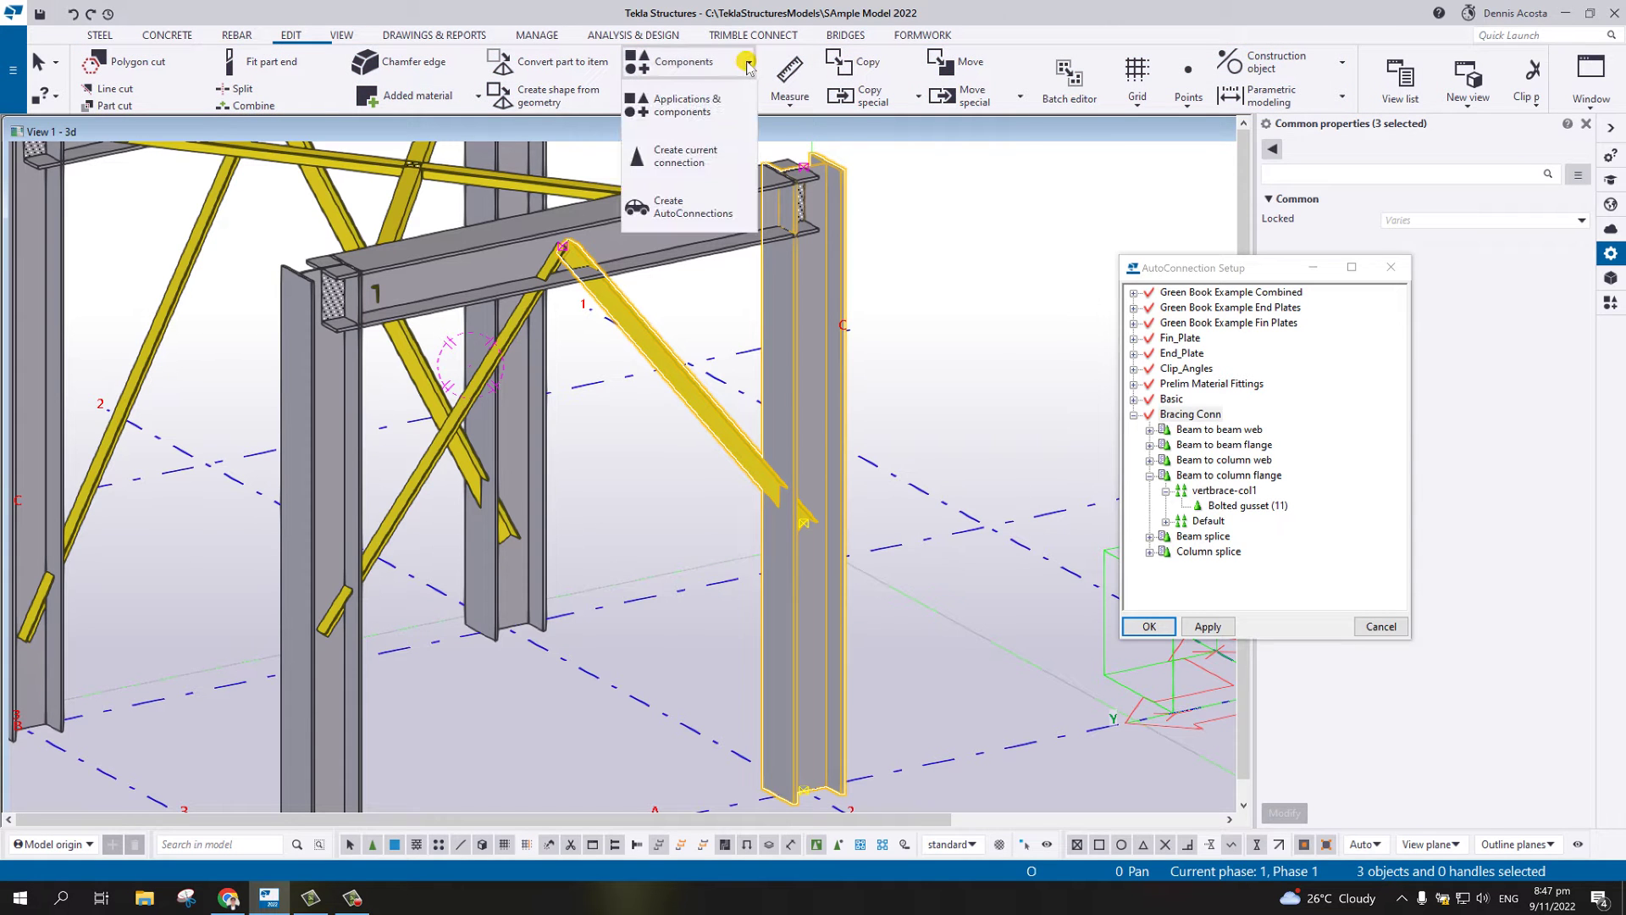
left_click(695, 214)
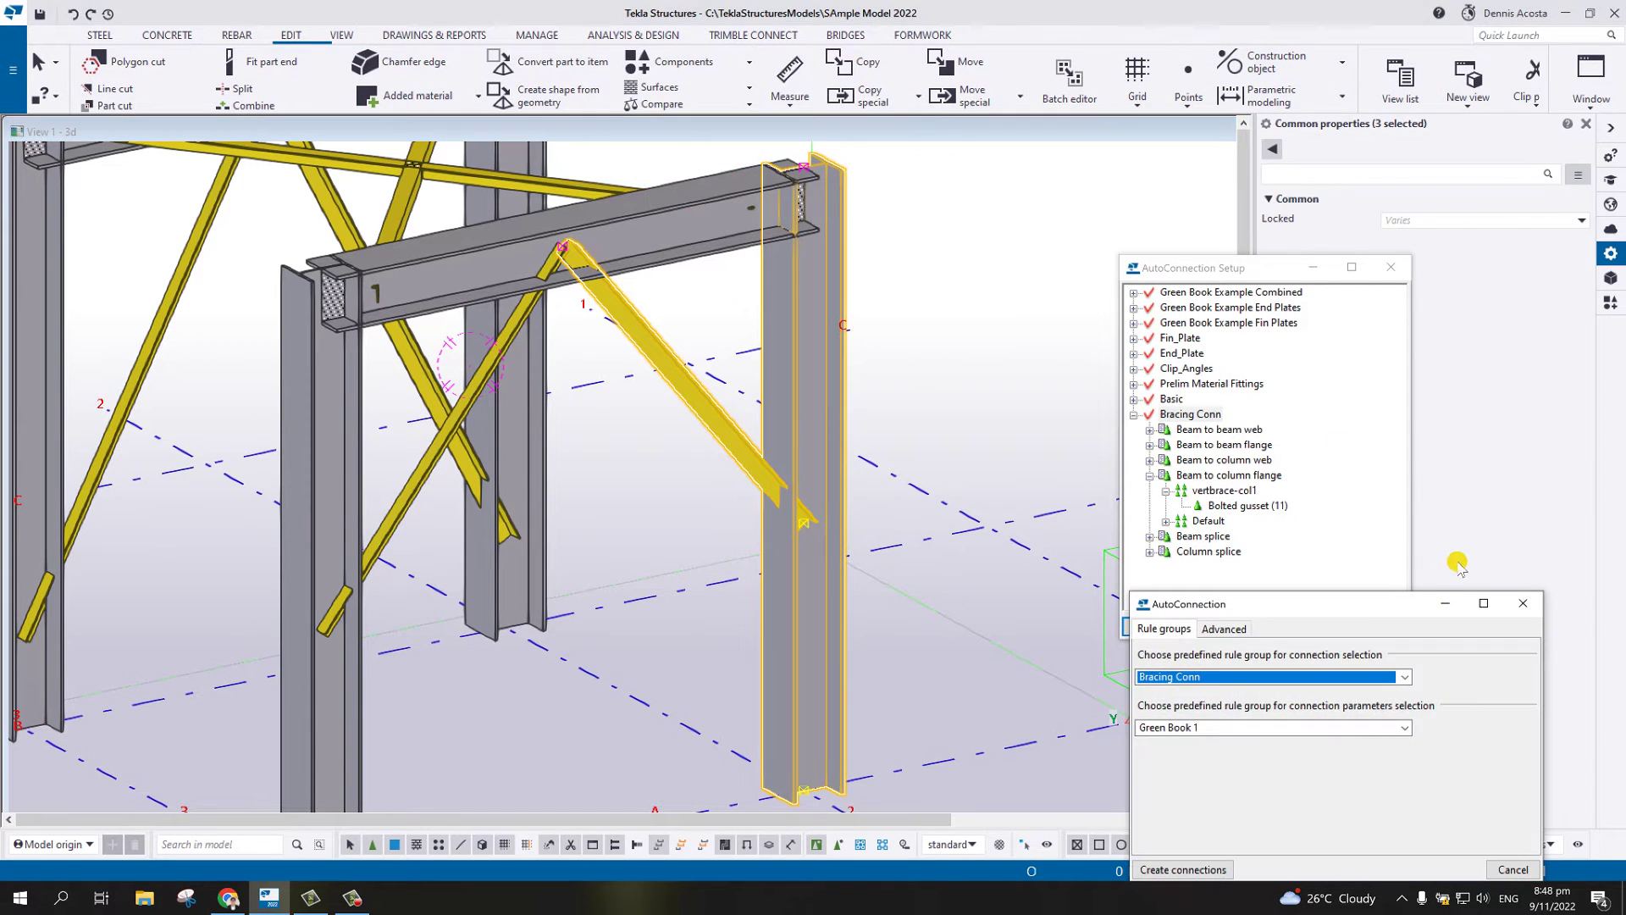
left_click_drag(1349, 603, 1098, 420)
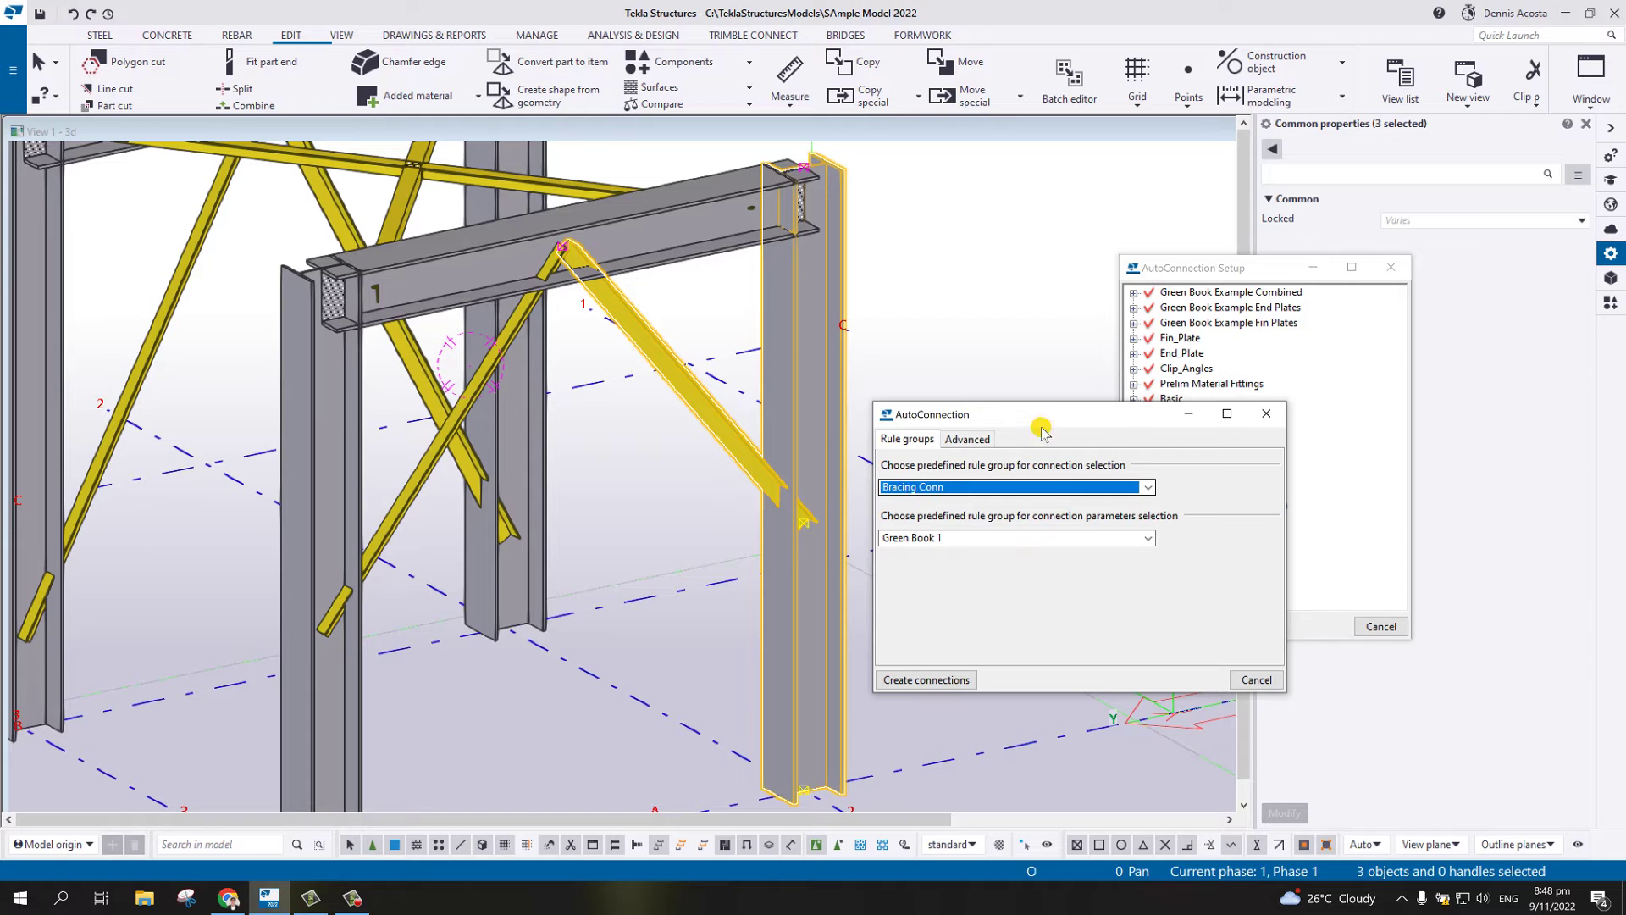
left_click_drag(1042, 428, 1054, 526)
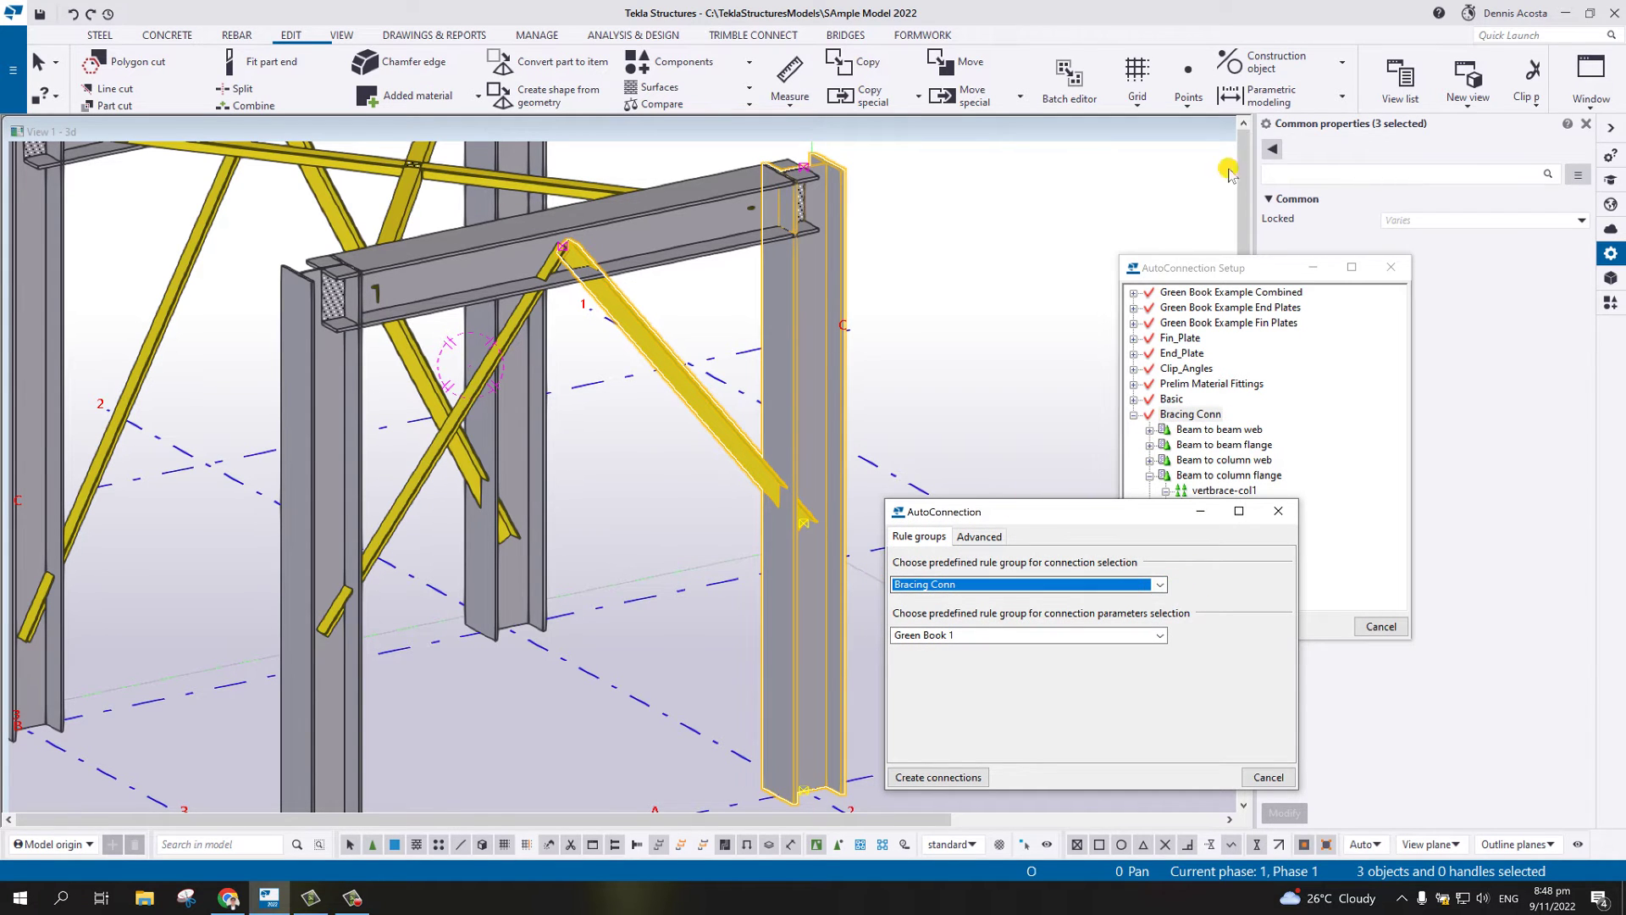
left_click(1160, 584)
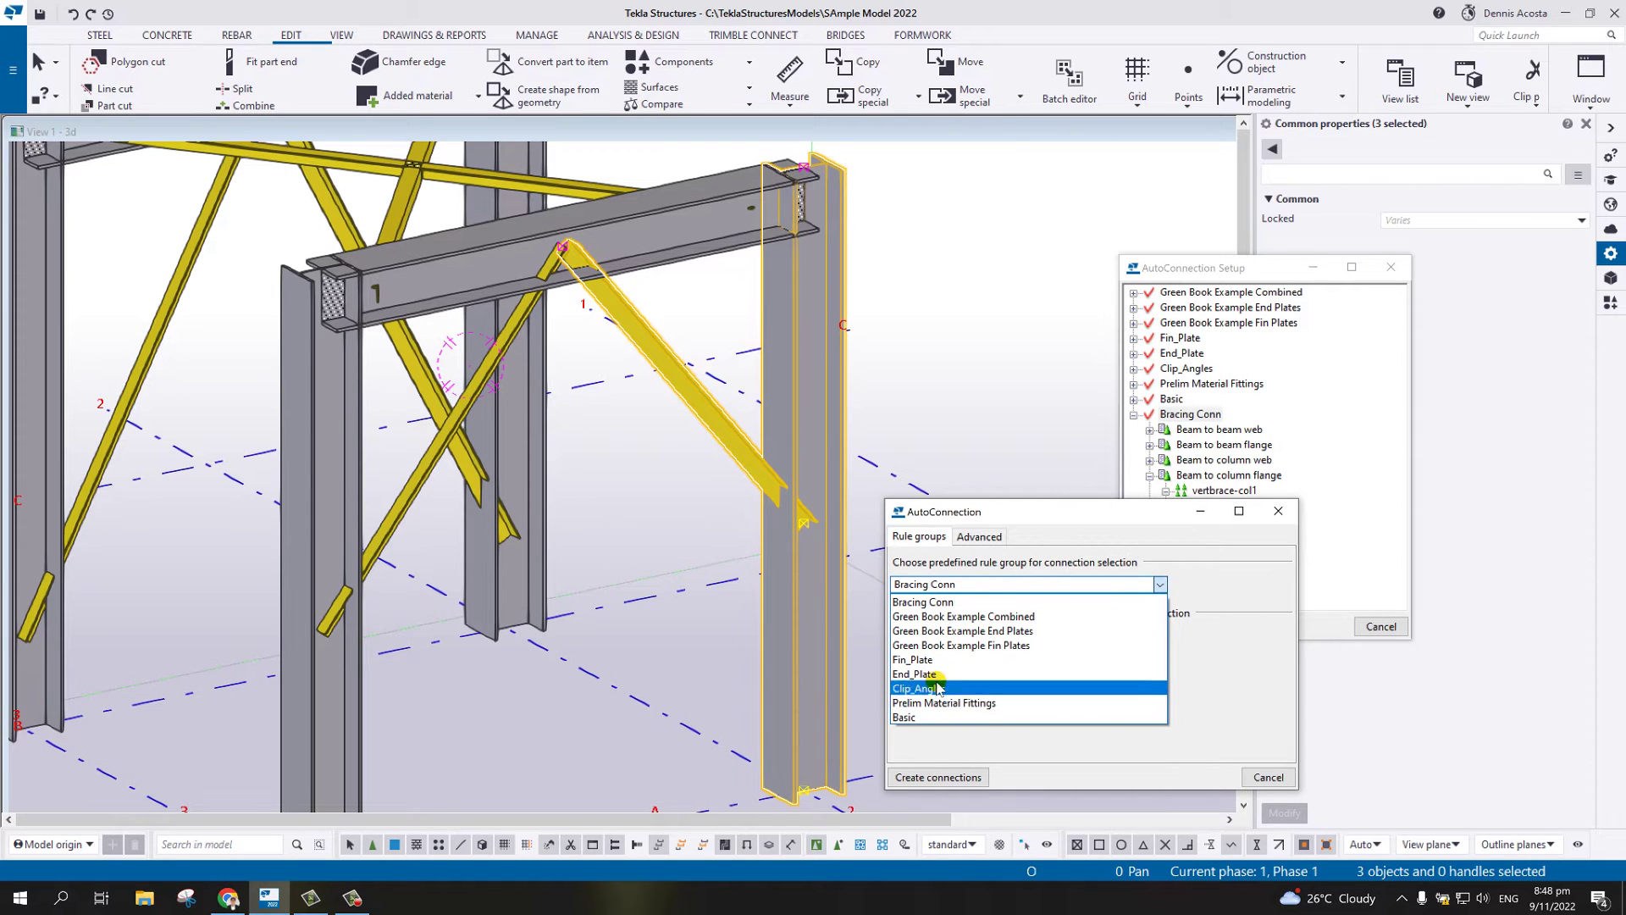
left_click(932, 602)
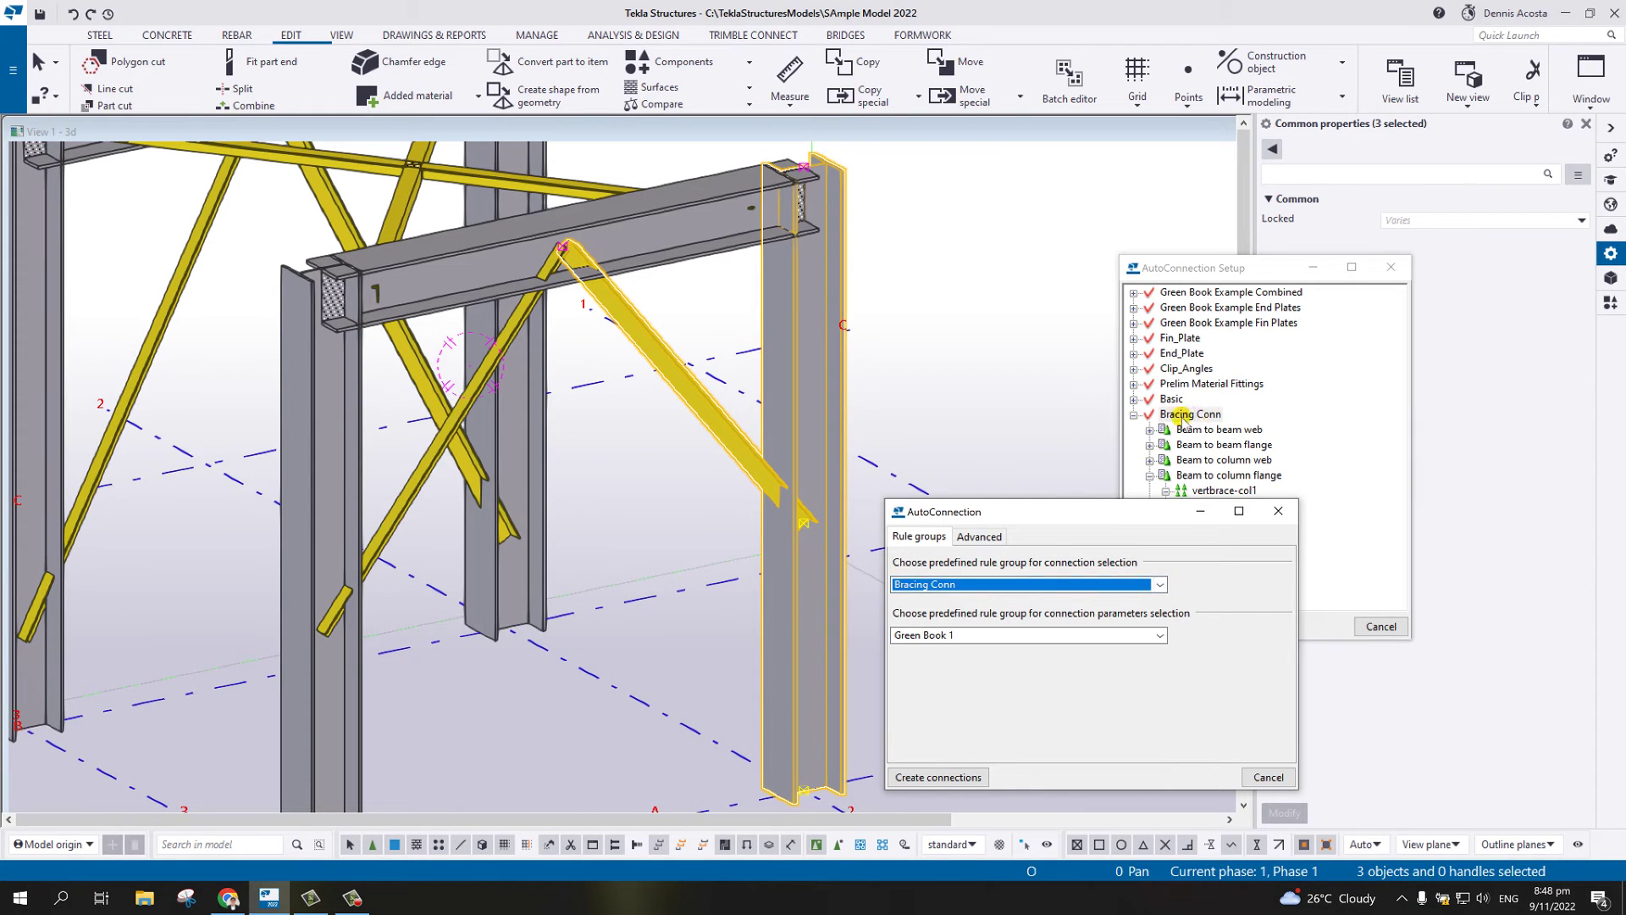
- Set the rule group for connection parameters selection to Factory Defaults
left_click_drag(1135, 522, 1184, 434)
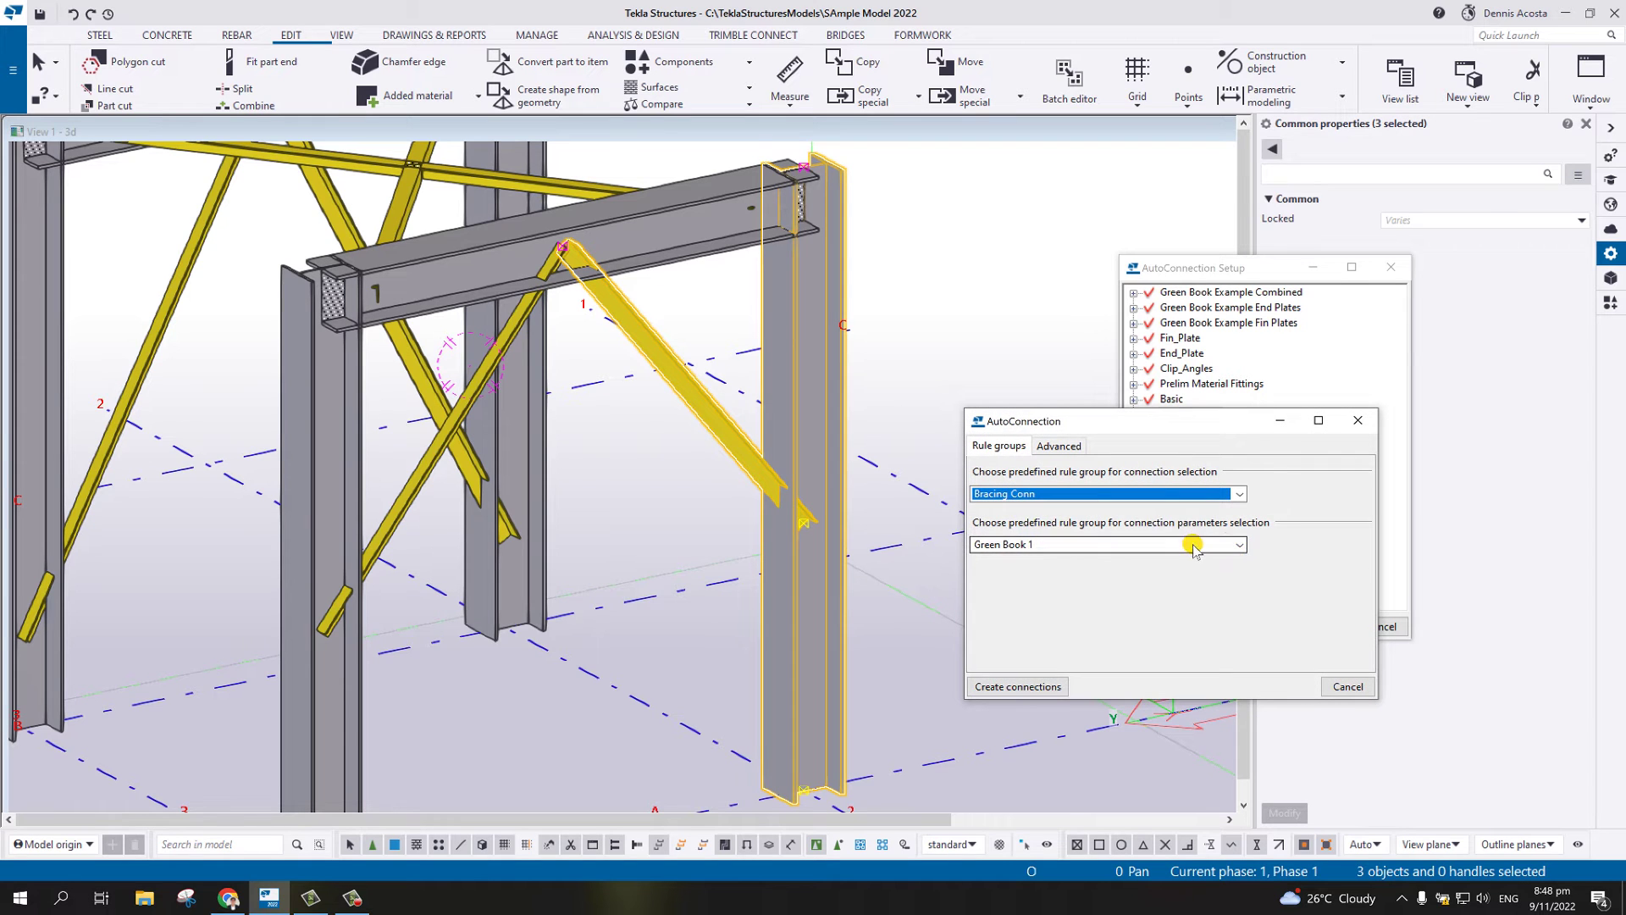
left_click(1239, 546)
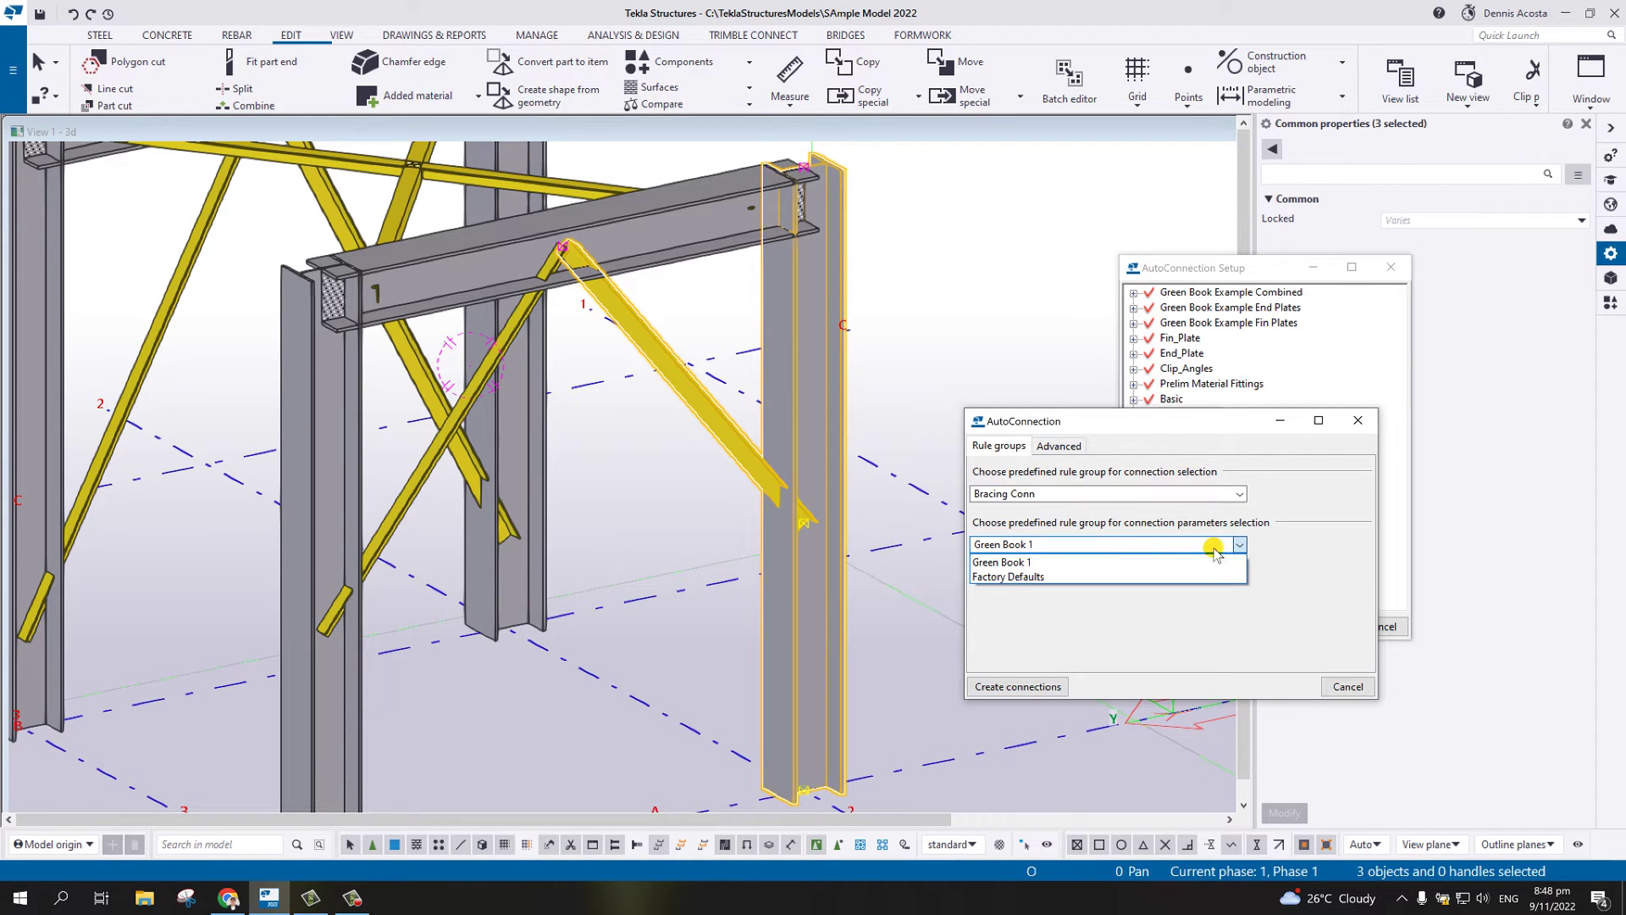
left_click(1020, 580)
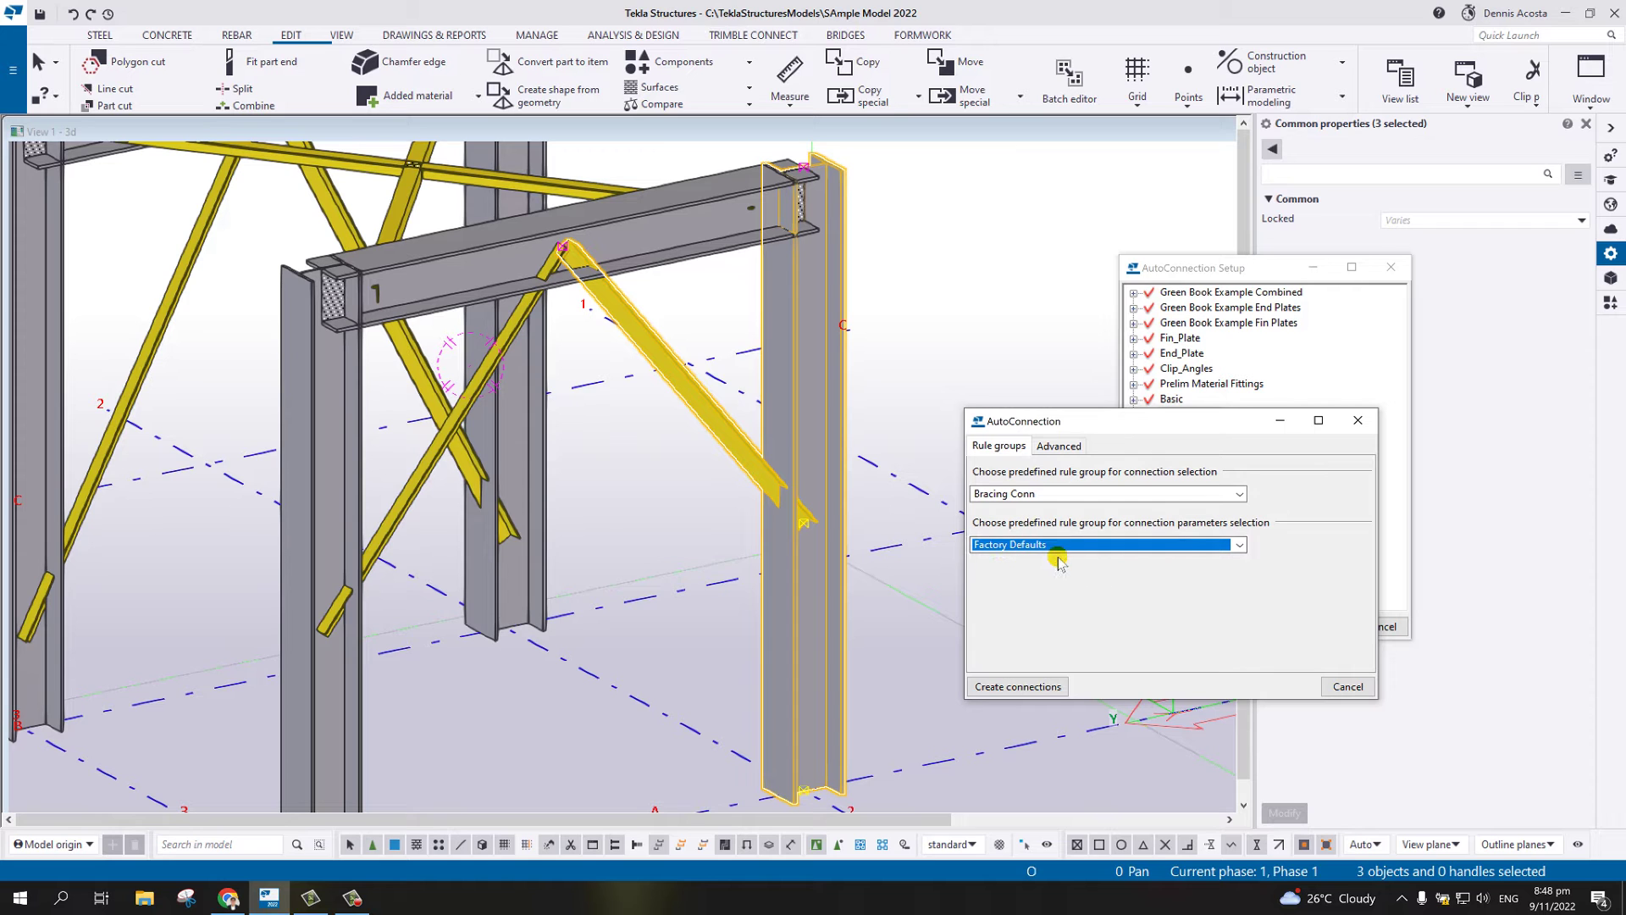
left_click_drag(1082, 427, 1043, 449)
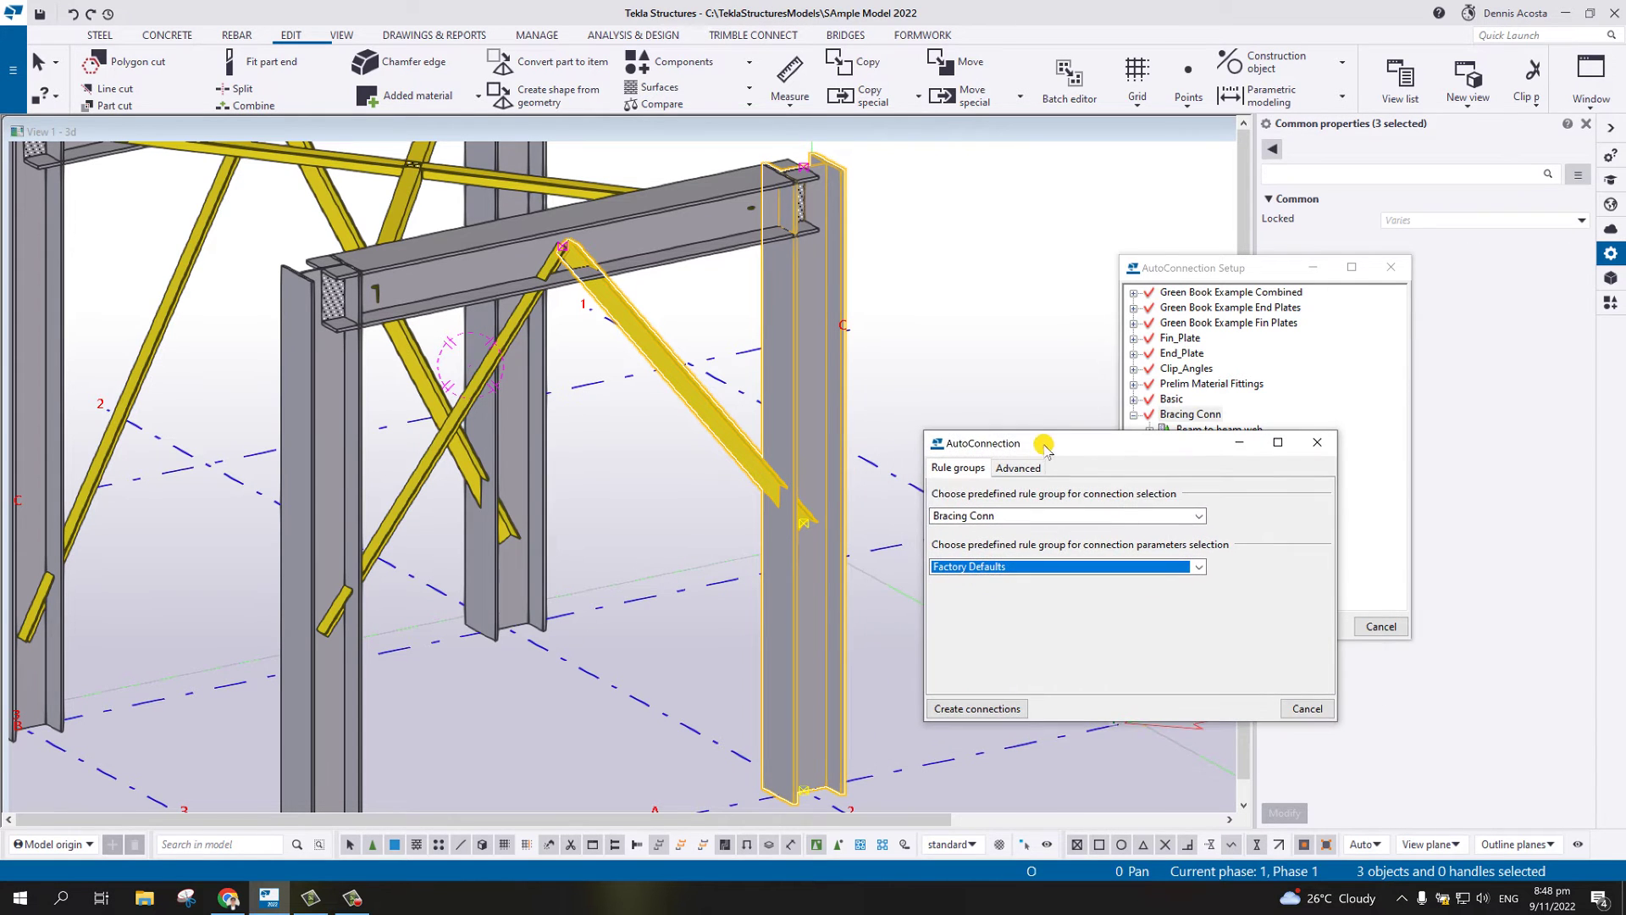
- Create the automatic connection between the selected brace and column and inspect the bolted gusset plate at the joint
left_click(867, 357)
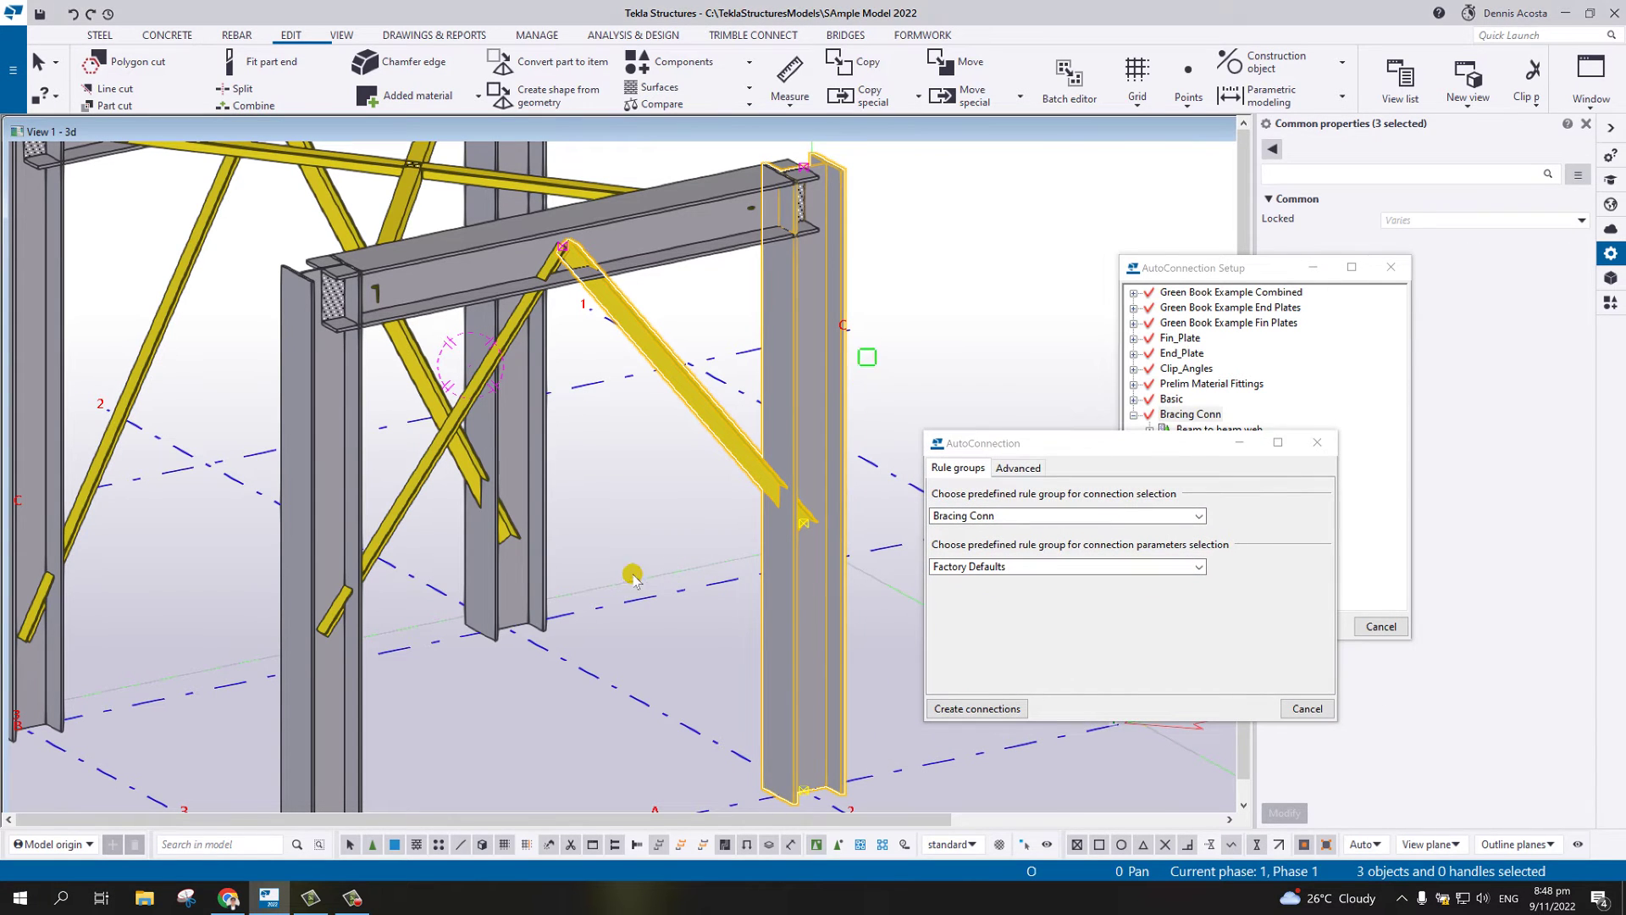
left_click(996, 713)
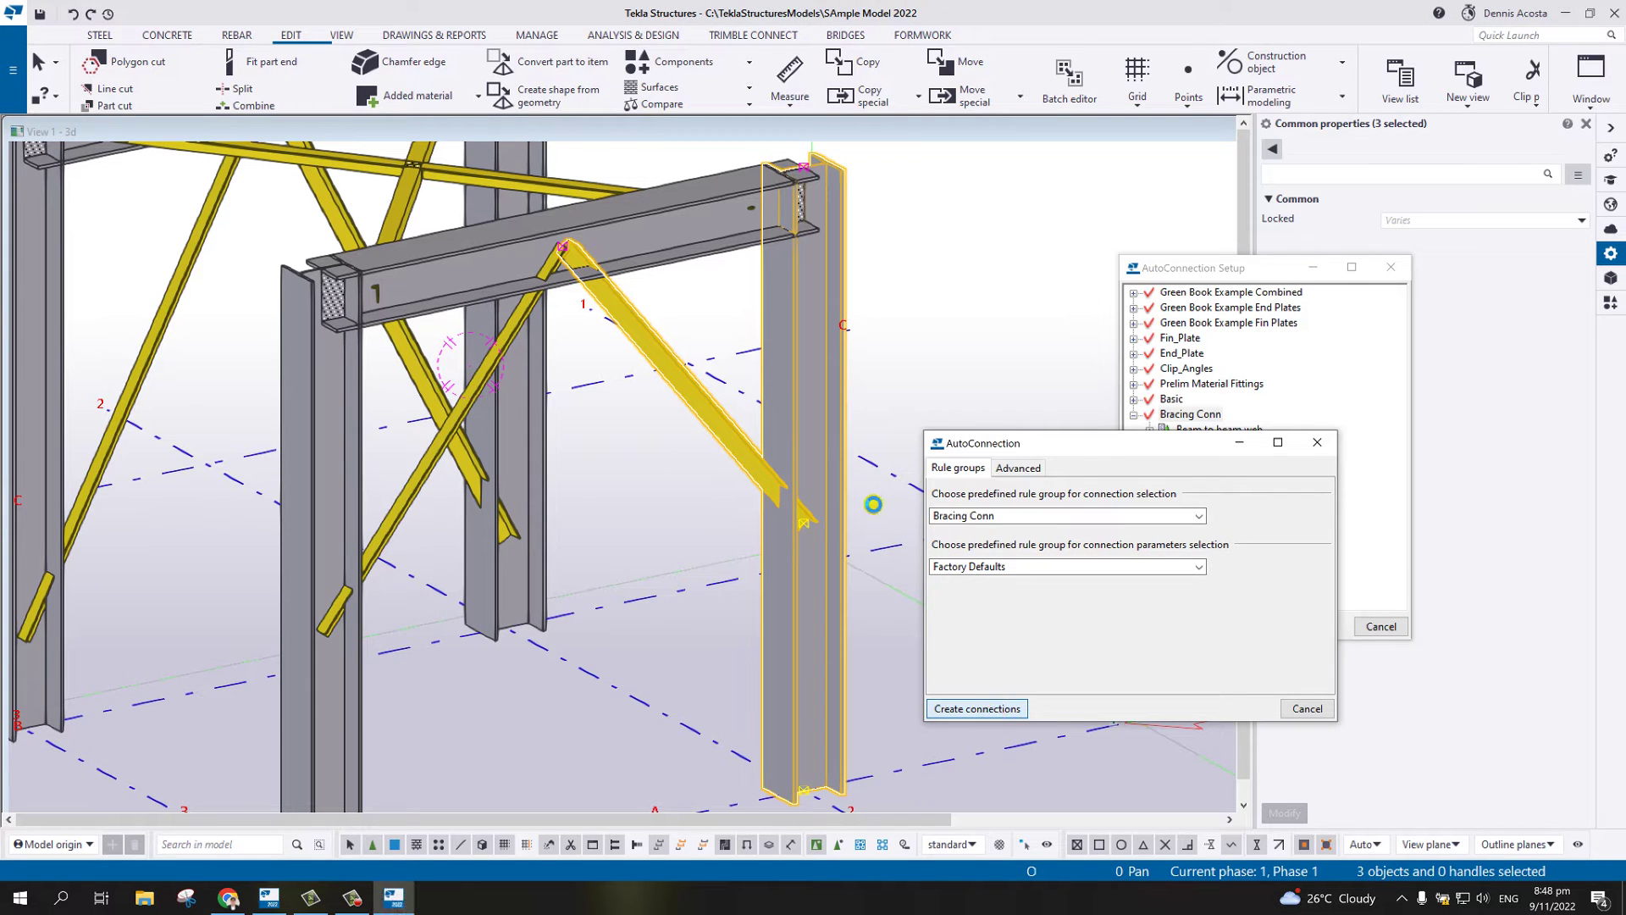
scroll(771, 484, "up", 5)
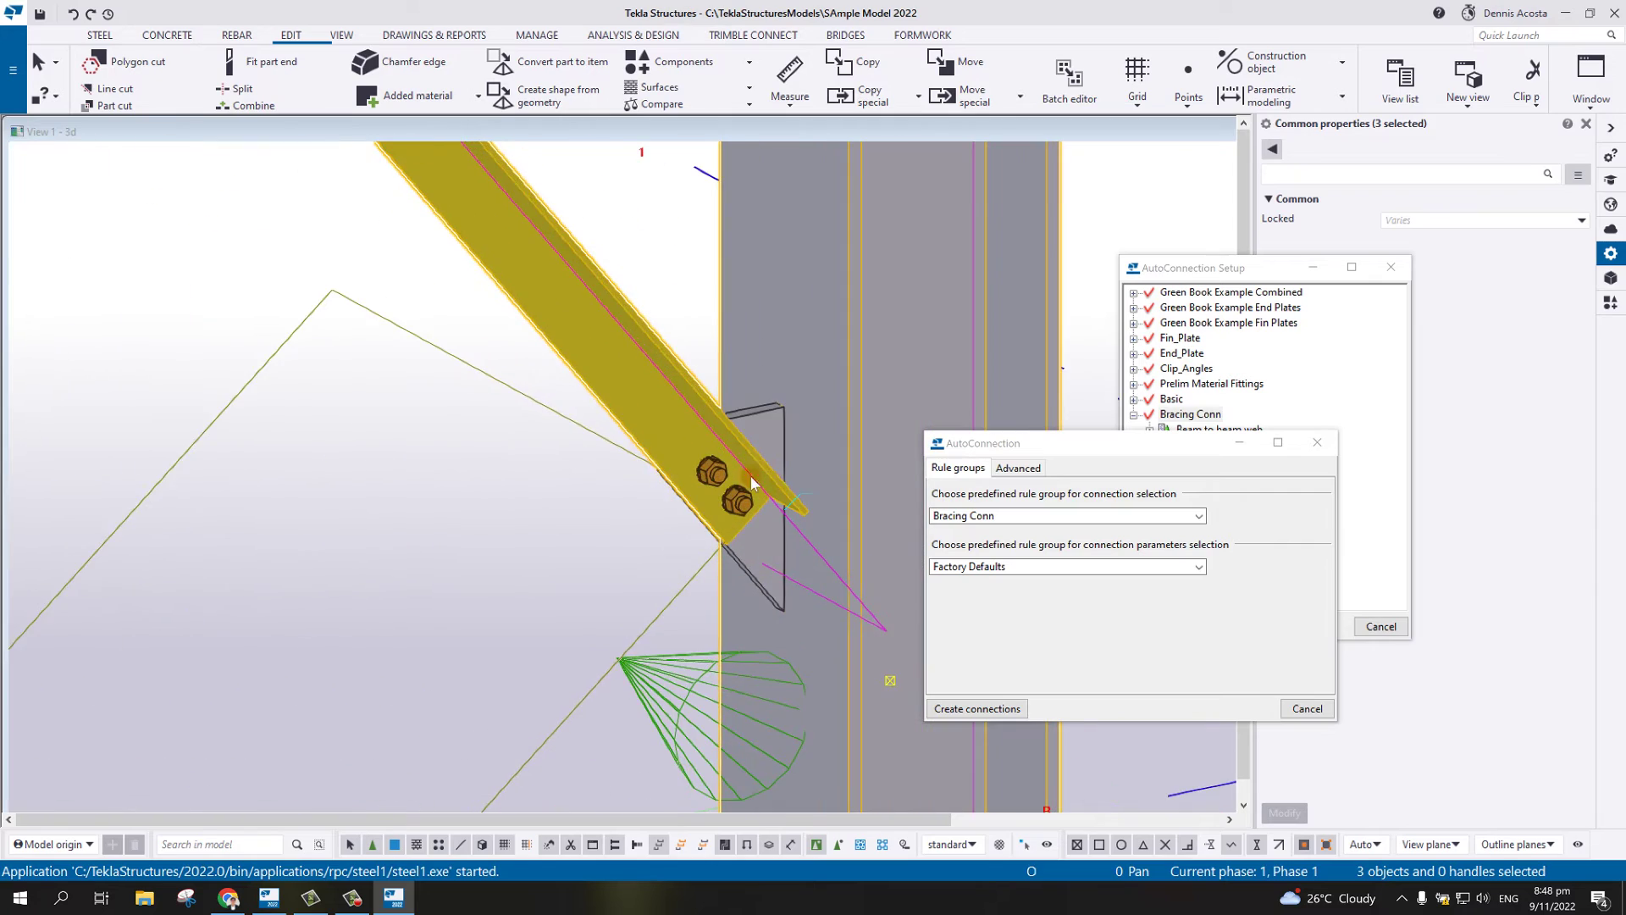
mouse_move(746, 473)
middle_mouse_down("ctrl")
mouse_move(643, 337)
mouse_move(717, 443)
mouse_move(1079, 430)
mouse_move(720, 449)
mouse_move(737, 484)
mouse_move(847, 498)
mouse_move(724, 484)
mouse_move(776, 539)
mouse_move(813, 505)
mouse_move(779, 508)
mouse_move(800, 524)
mouse_move(754, 461)
middle_mouse_up("ctrl")
scroll(766, 537, "up", 3)
scroll(754, 464, "down", 4)
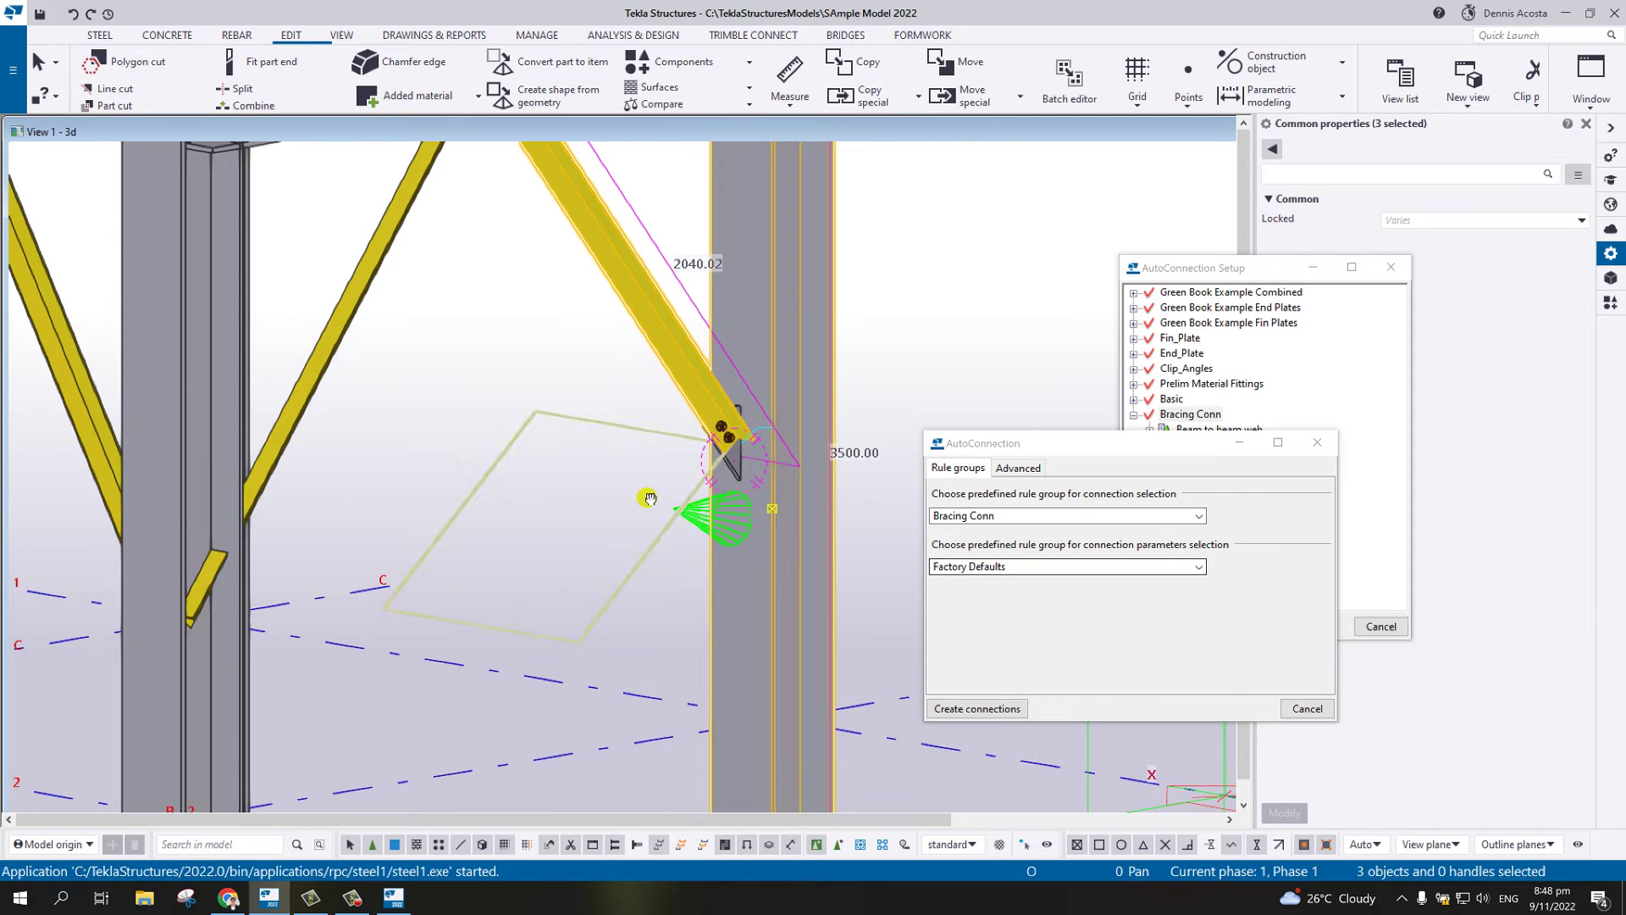
- Select the other three columns together with their vertical braces and create the automatic connections between them
scroll(697, 462, "down", 6)
middle_click_drag(696, 462, 581, 429, "ctrl")
left_click_drag(590, 401, 93, 576)
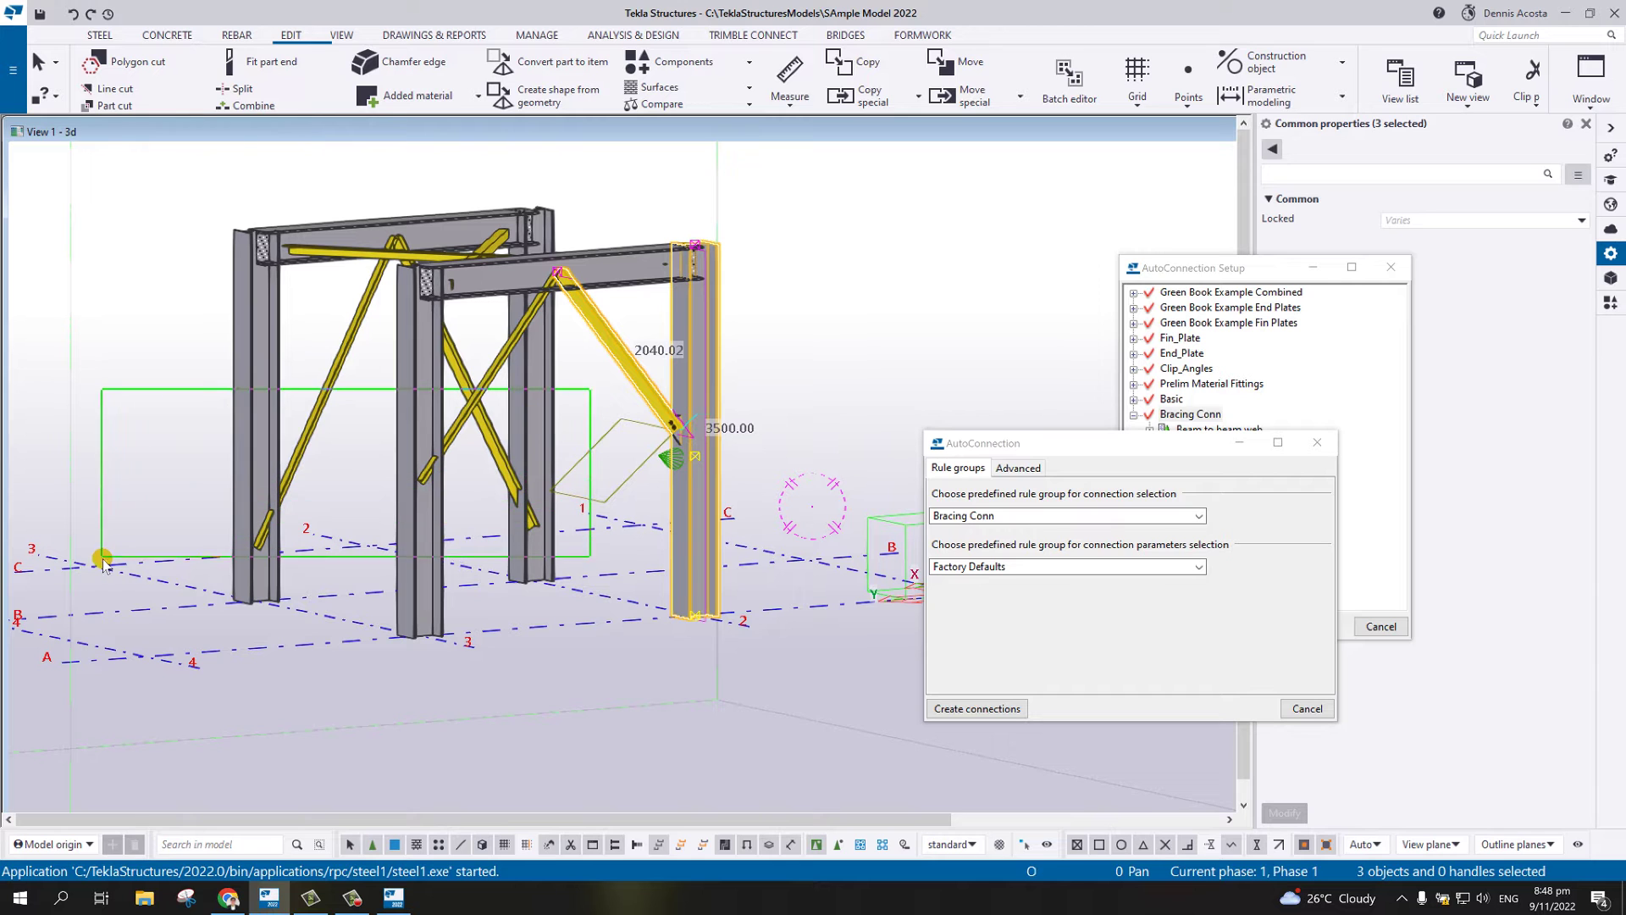
left_click(982, 708)
- Examine the bolted gusset plates at the brace-to-column joints around both frames
scroll(471, 527, "up", 4)
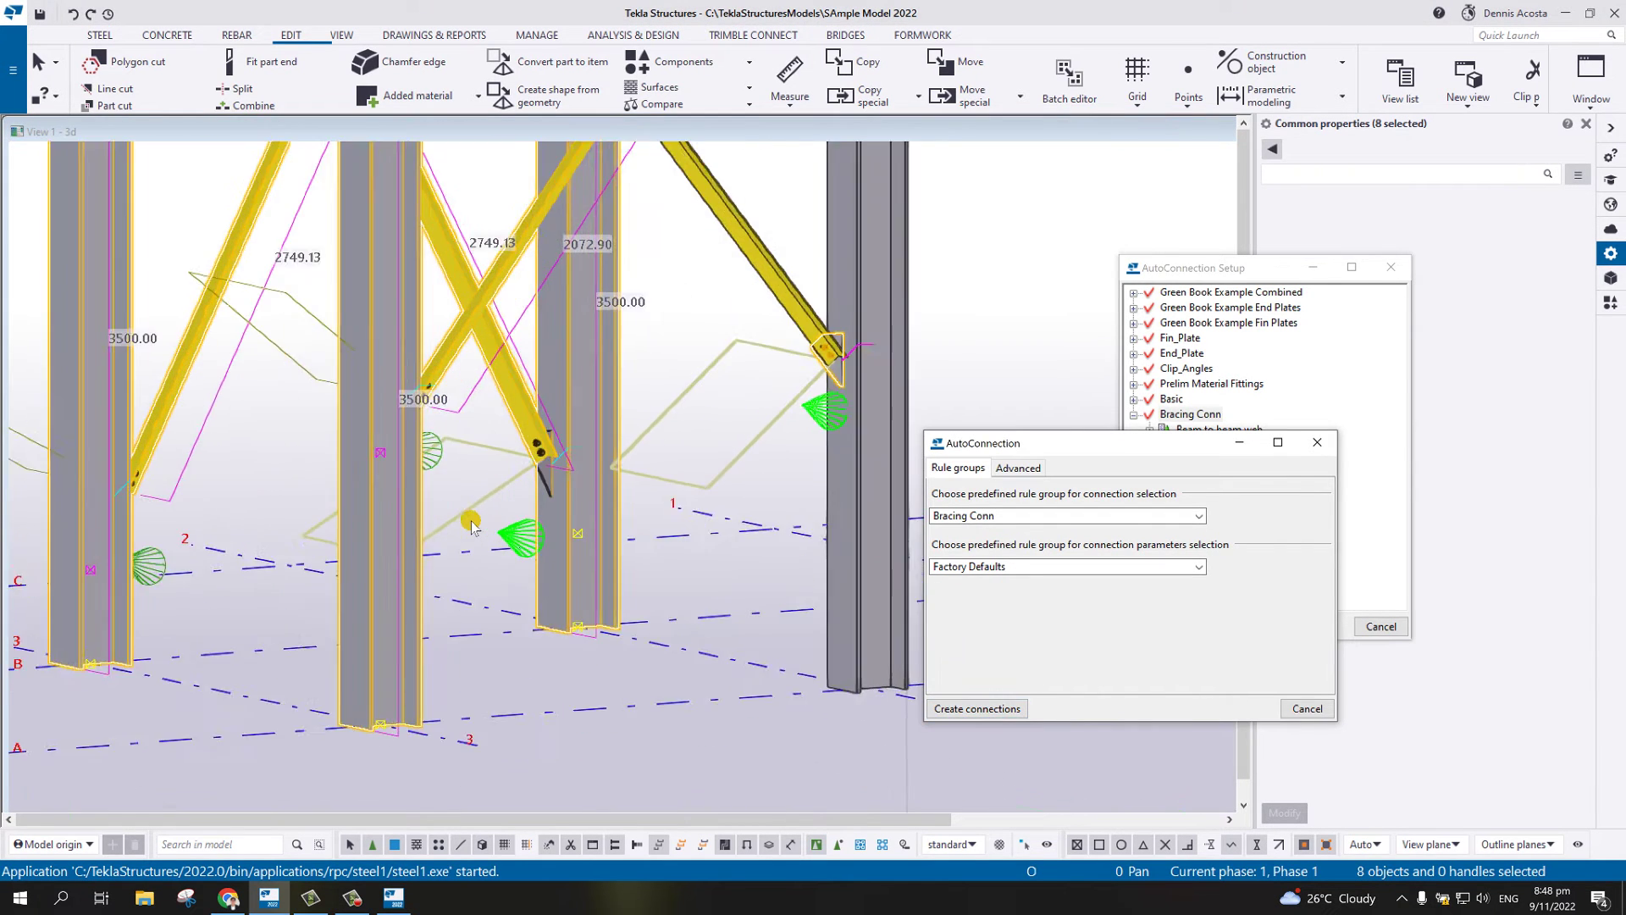
scroll(471, 517, "up", 1)
mouse_move(486, 485)
middle_mouse_down("ctrl")
mouse_move(469, 494)
mouse_move(510, 496)
middle_mouse_up("ctrl")
middle_click_drag(665, 500, 466, 500)
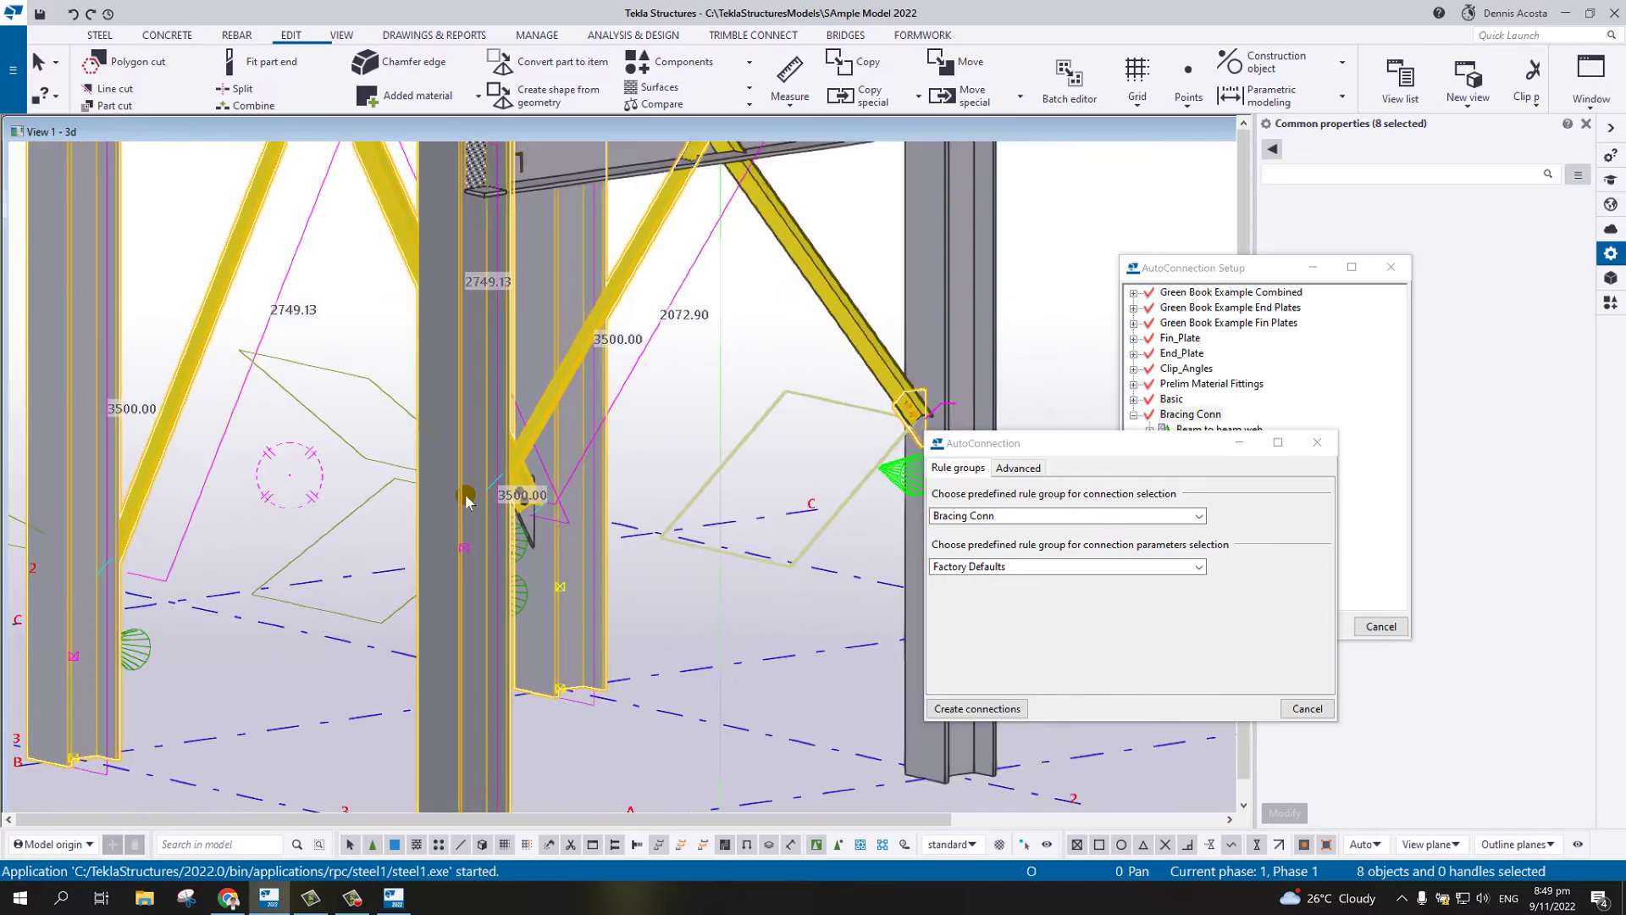
scroll(466, 500, "down", 3)
scroll(338, 534, "up", 4)
middle_click_drag(347, 522, 319, 519, "ctrl")
middle_click_drag(508, 452, 598, 449)
scroll(624, 424, "down", 2)
middle_click_drag(598, 449, 696, 426)
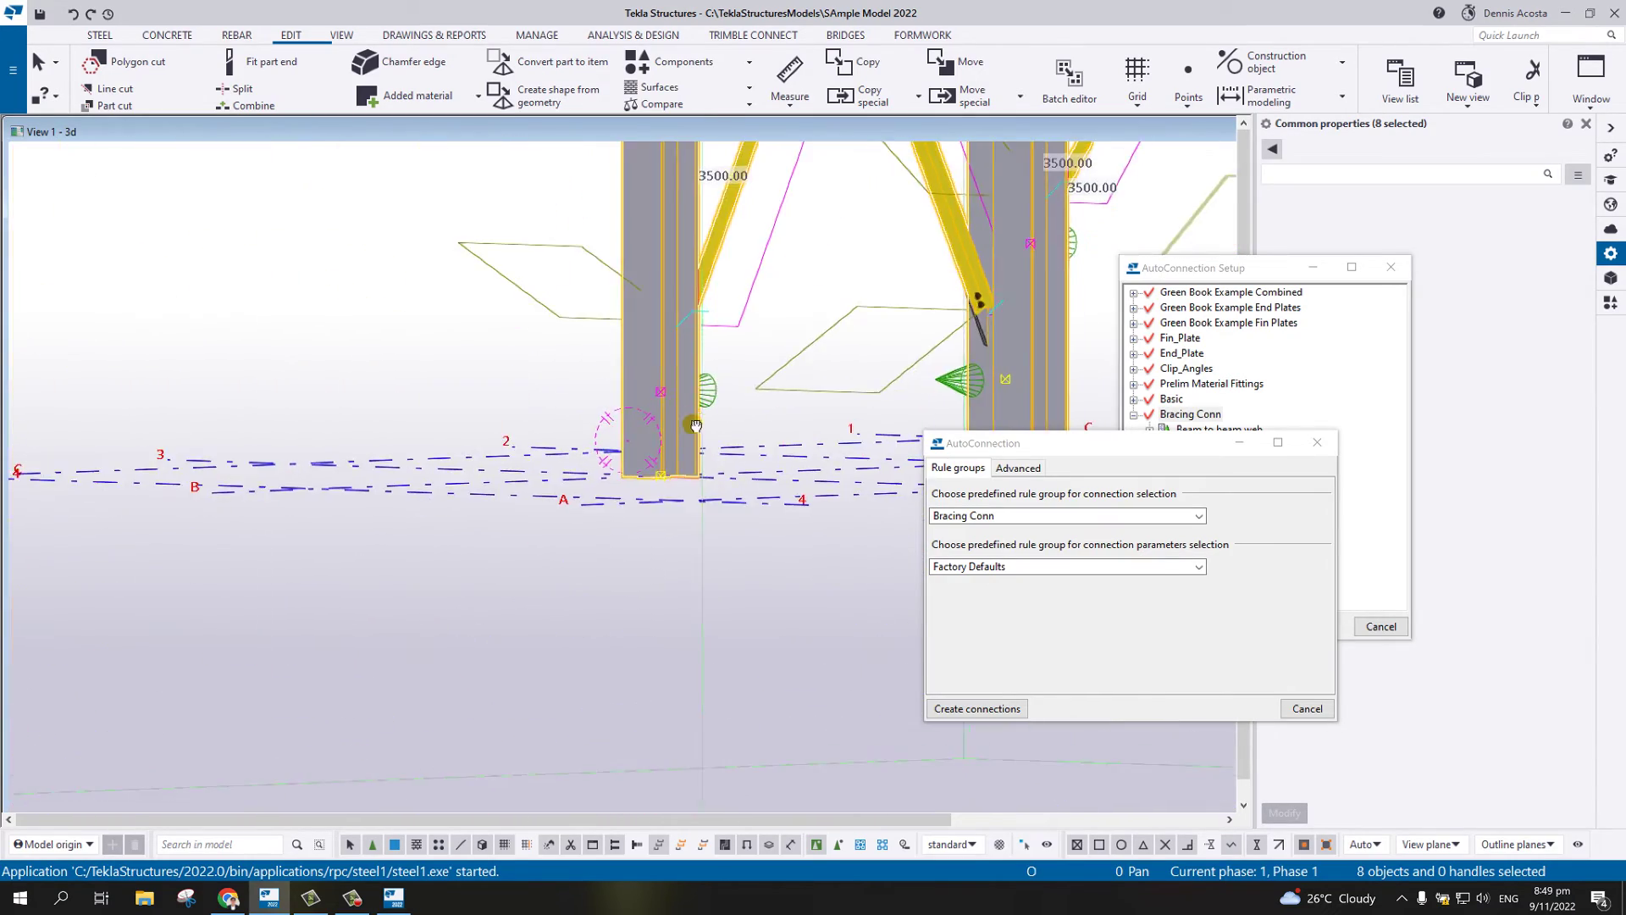
scroll(695, 425, "down", 5)
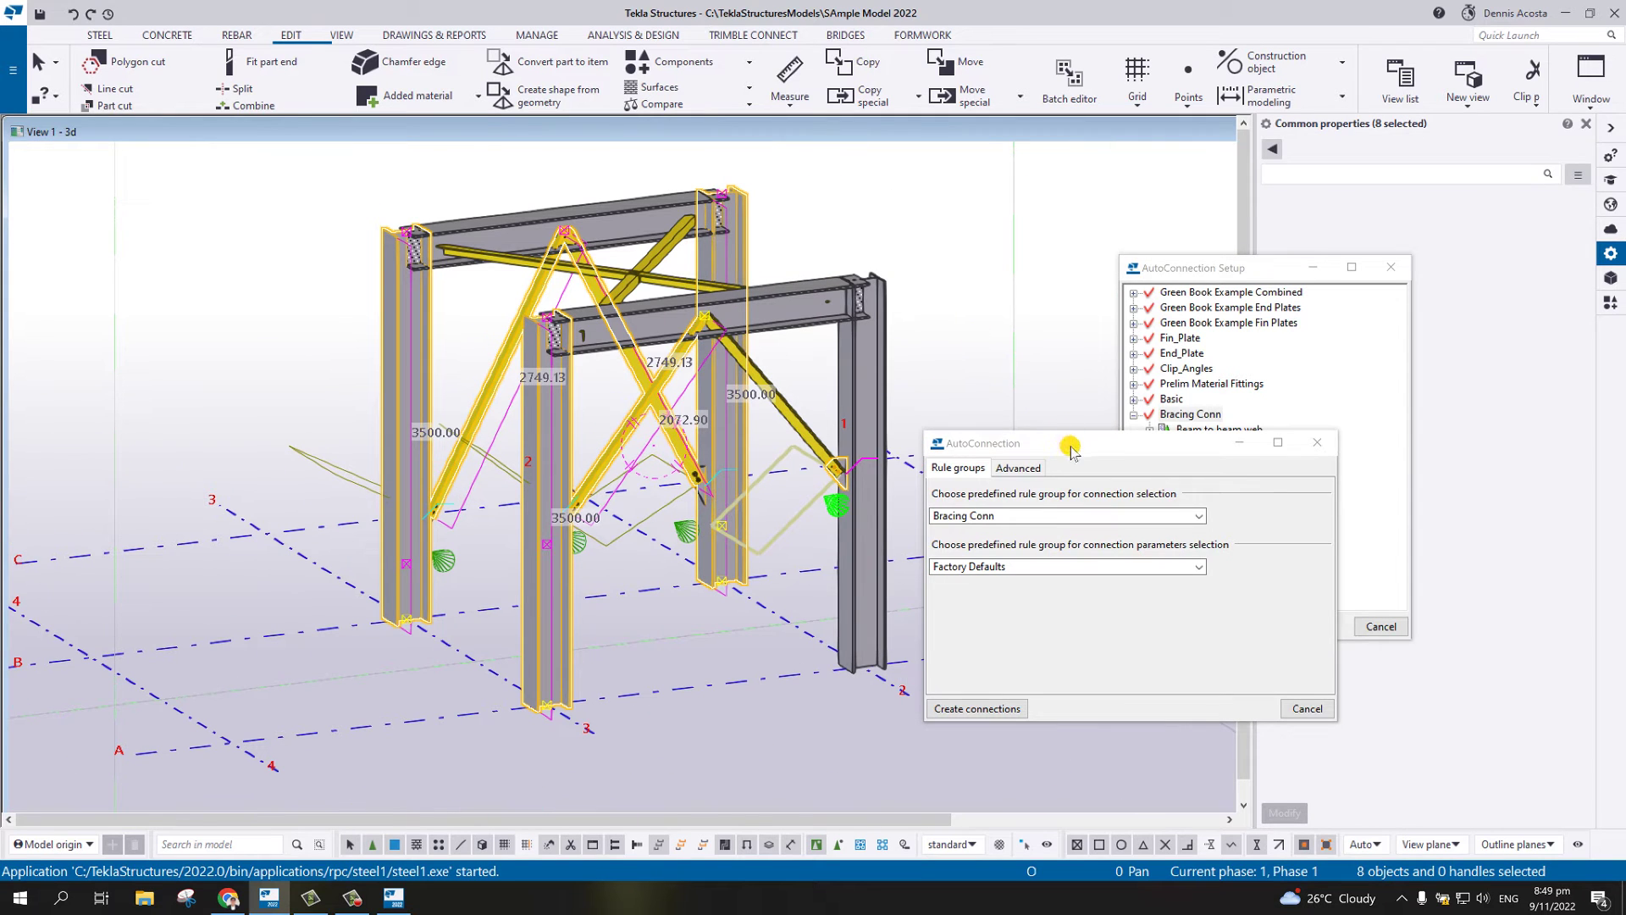
- Clear the selection and examine the joint where the two diagonal braces meet at the middle of the front beam
left_click_drag(1071, 447, 1051, 556)
middle_click_drag(903, 382, 826, 353)
left_click(827, 353)
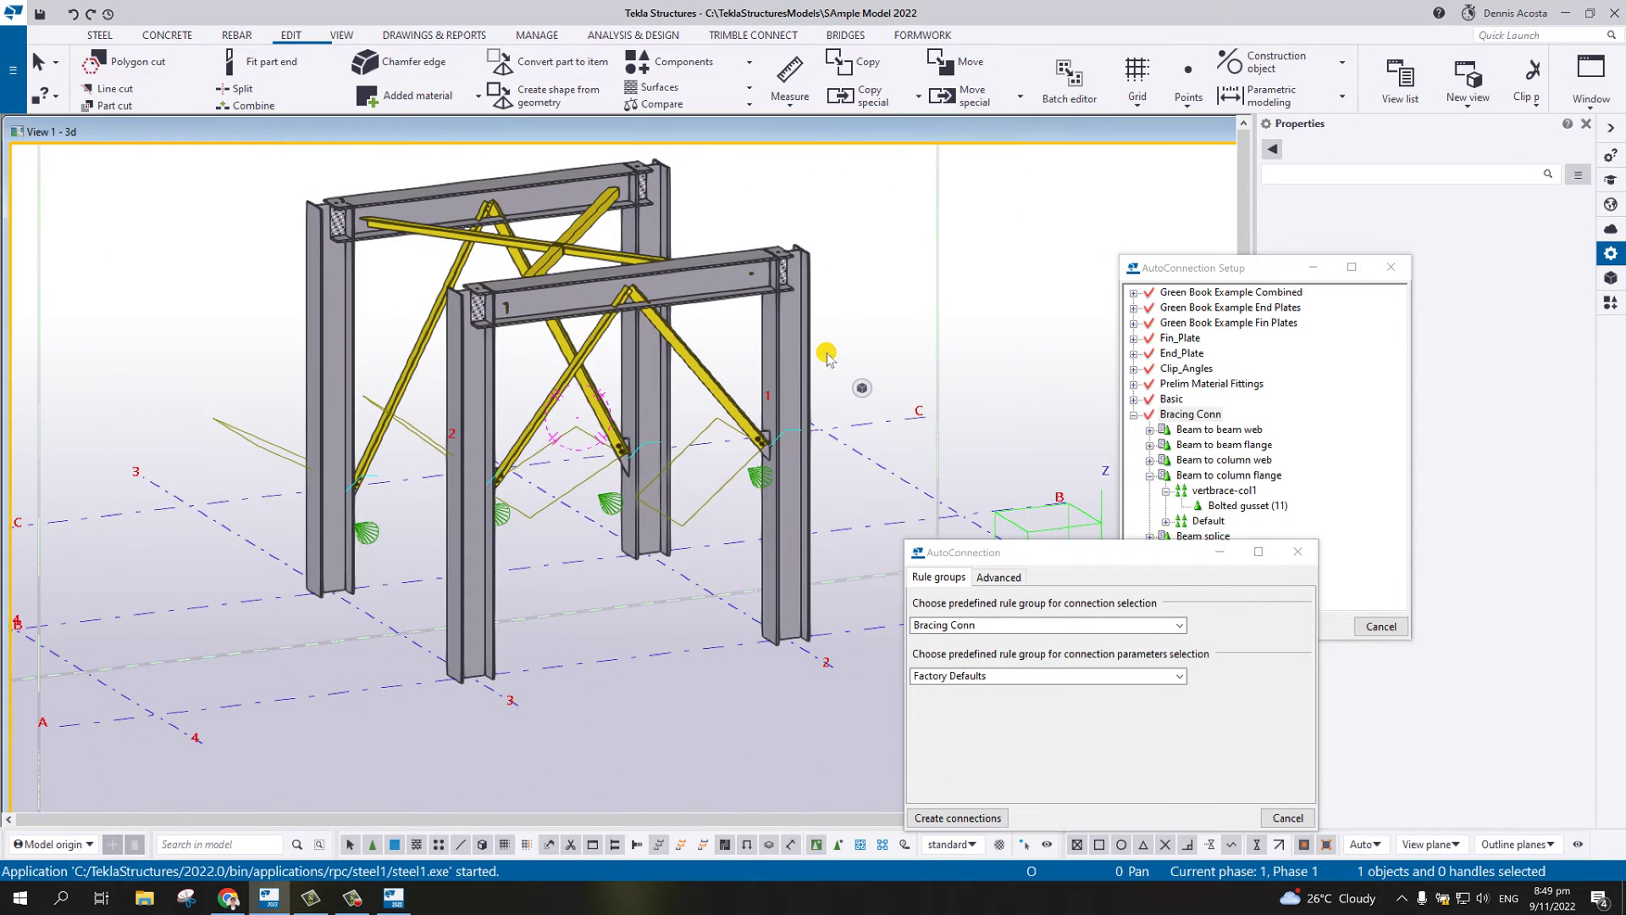
scroll(827, 365, "up", 3)
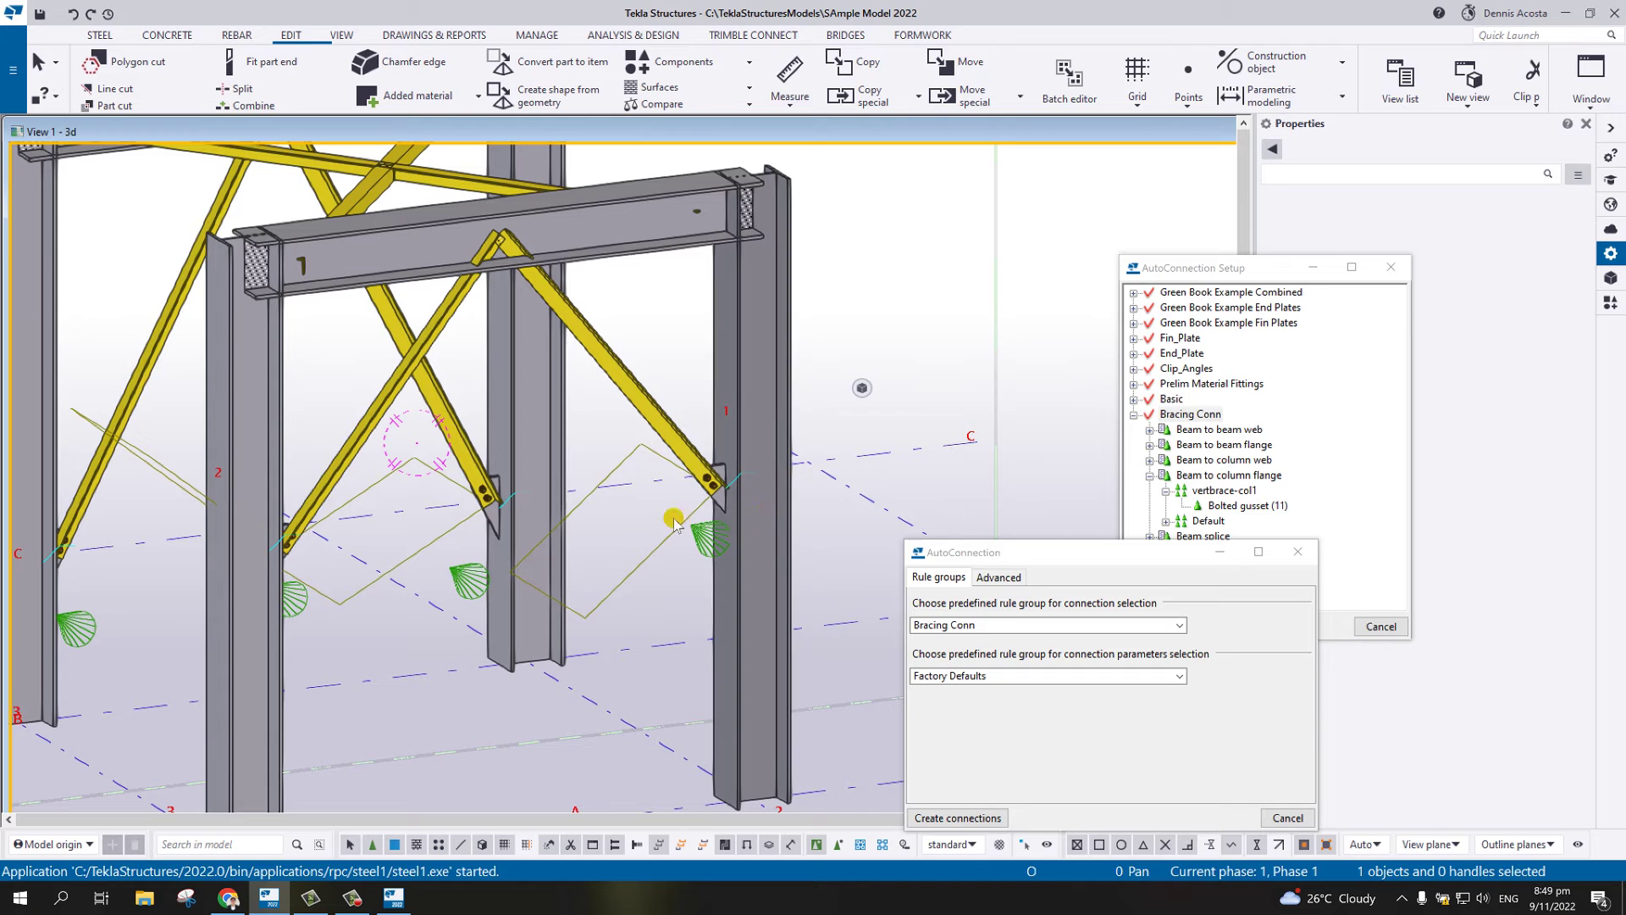
scroll(813, 464, "down", 4)
middle_click_drag(729, 366, 766, 509)
scroll(767, 509, "down", 1)
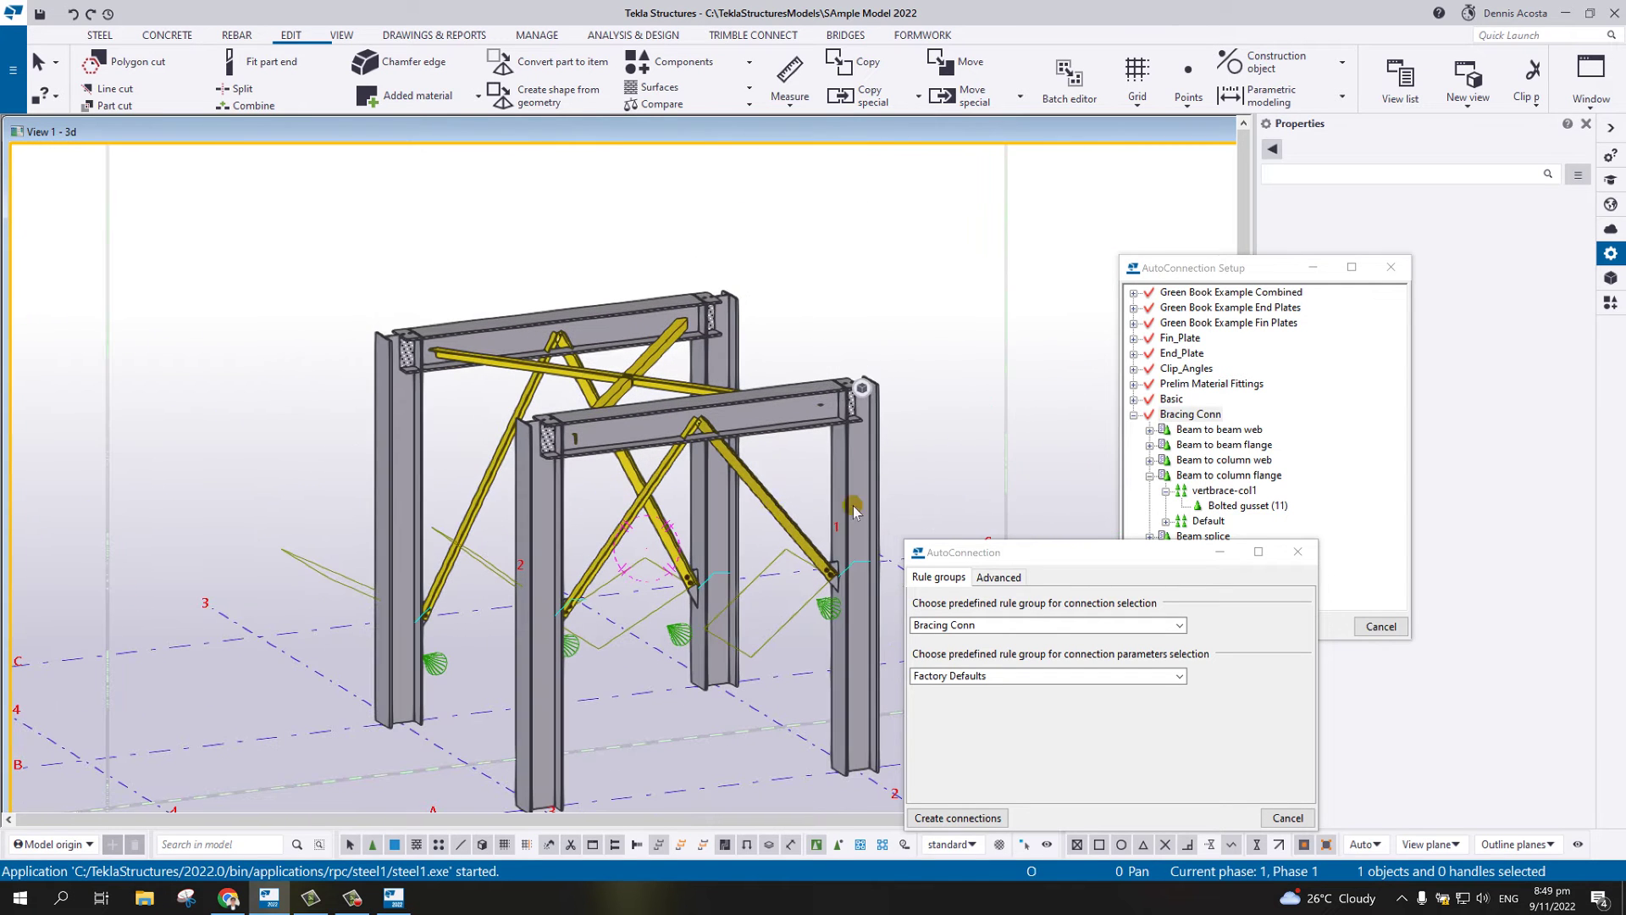
left_click_drag(1021, 551, 145, 549)
scroll(805, 442, "up", 4)
scroll(805, 442, "up", 3)
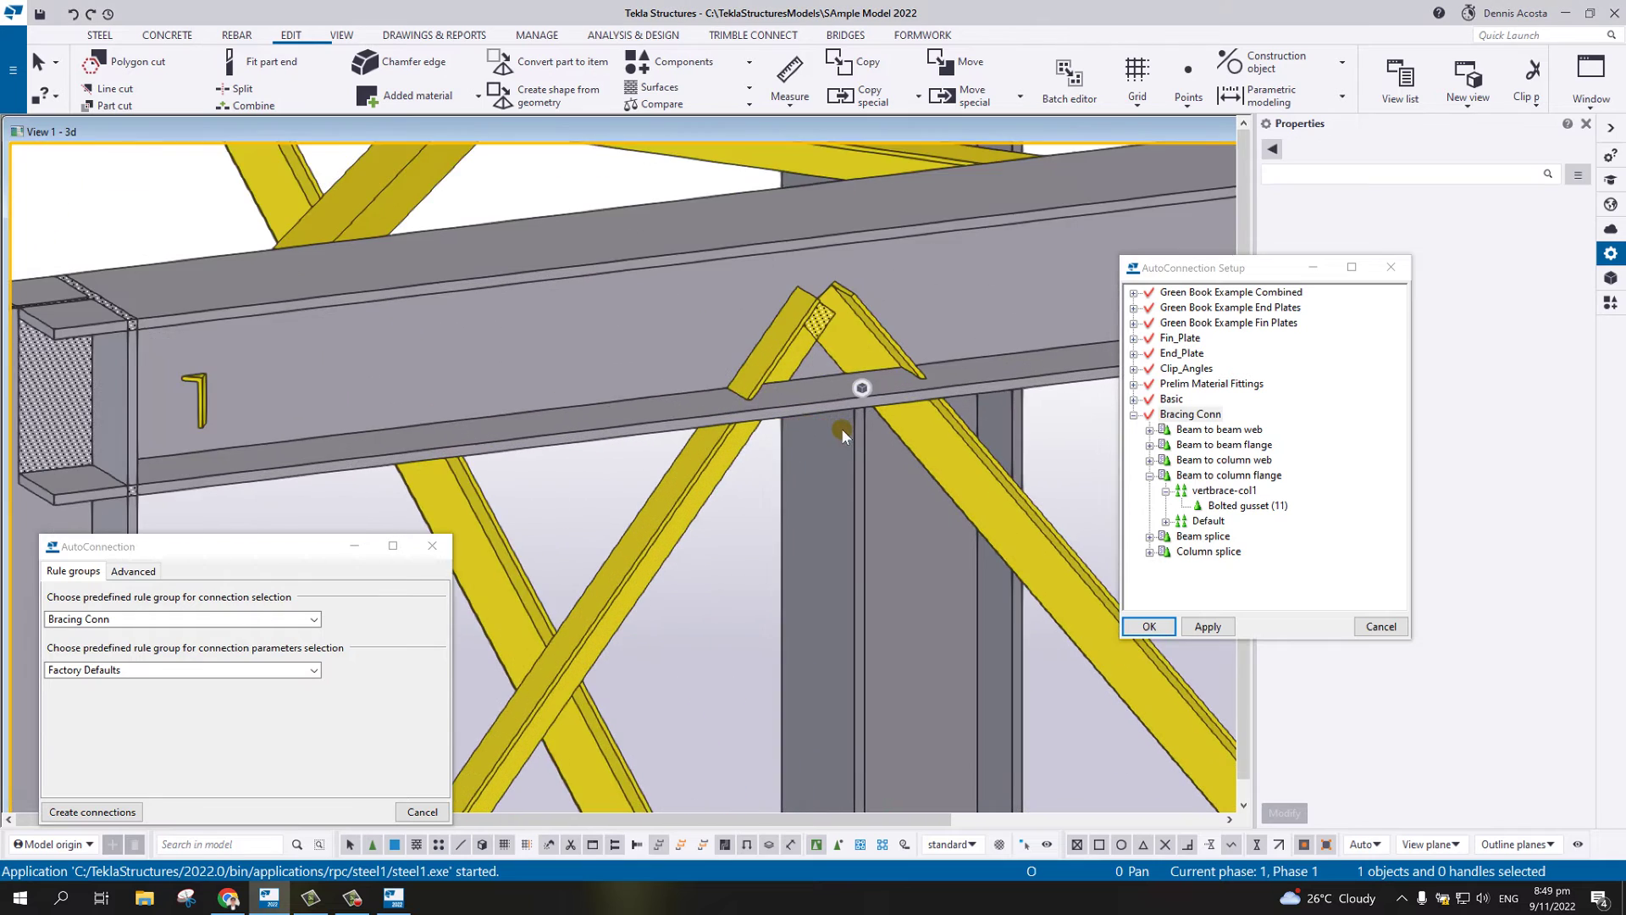
scroll(720, 363, "down", 2)
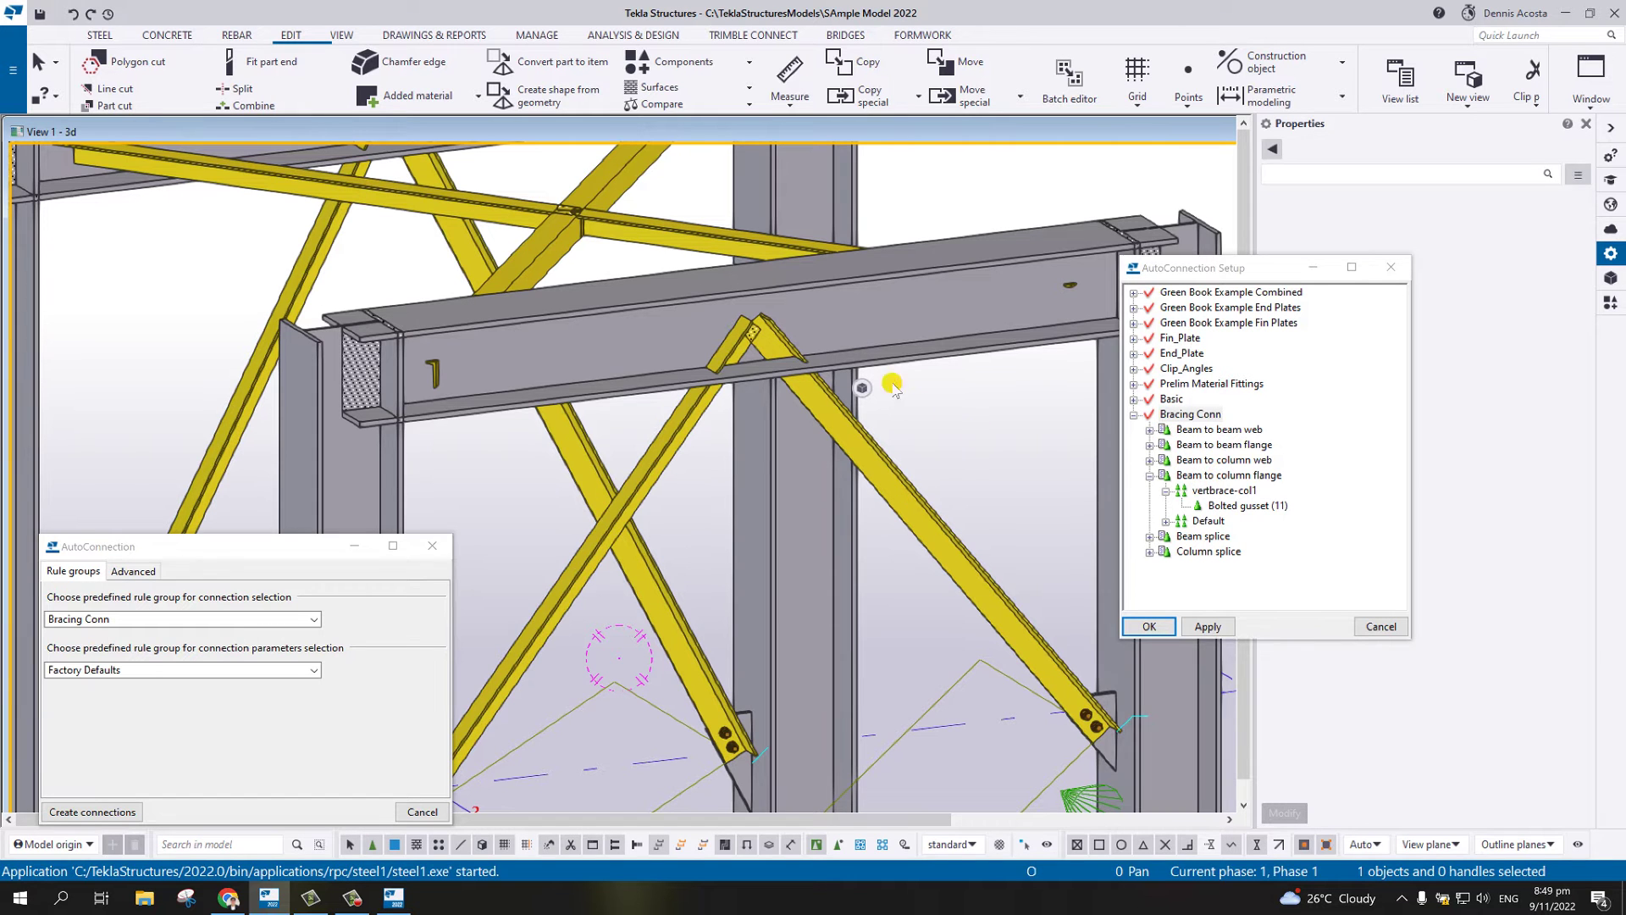
scroll(886, 383, "up", 2)
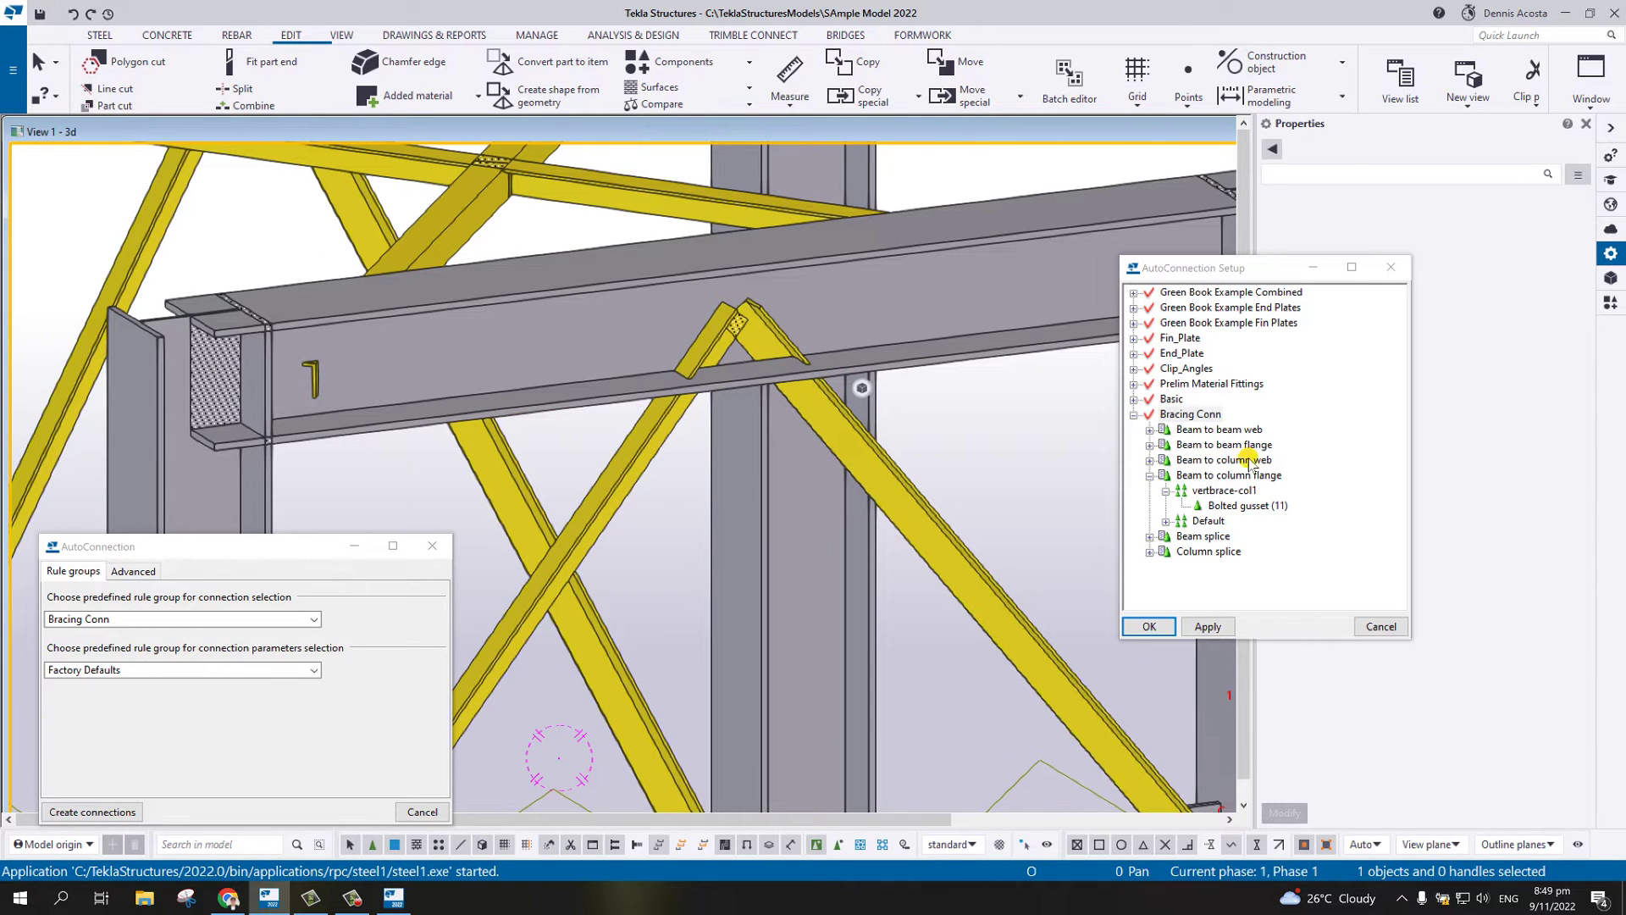
- Create additional rule sets under Beam to beam flange in the Bracing Conn rule group
left_click(1150, 476)
left_click(1149, 444)
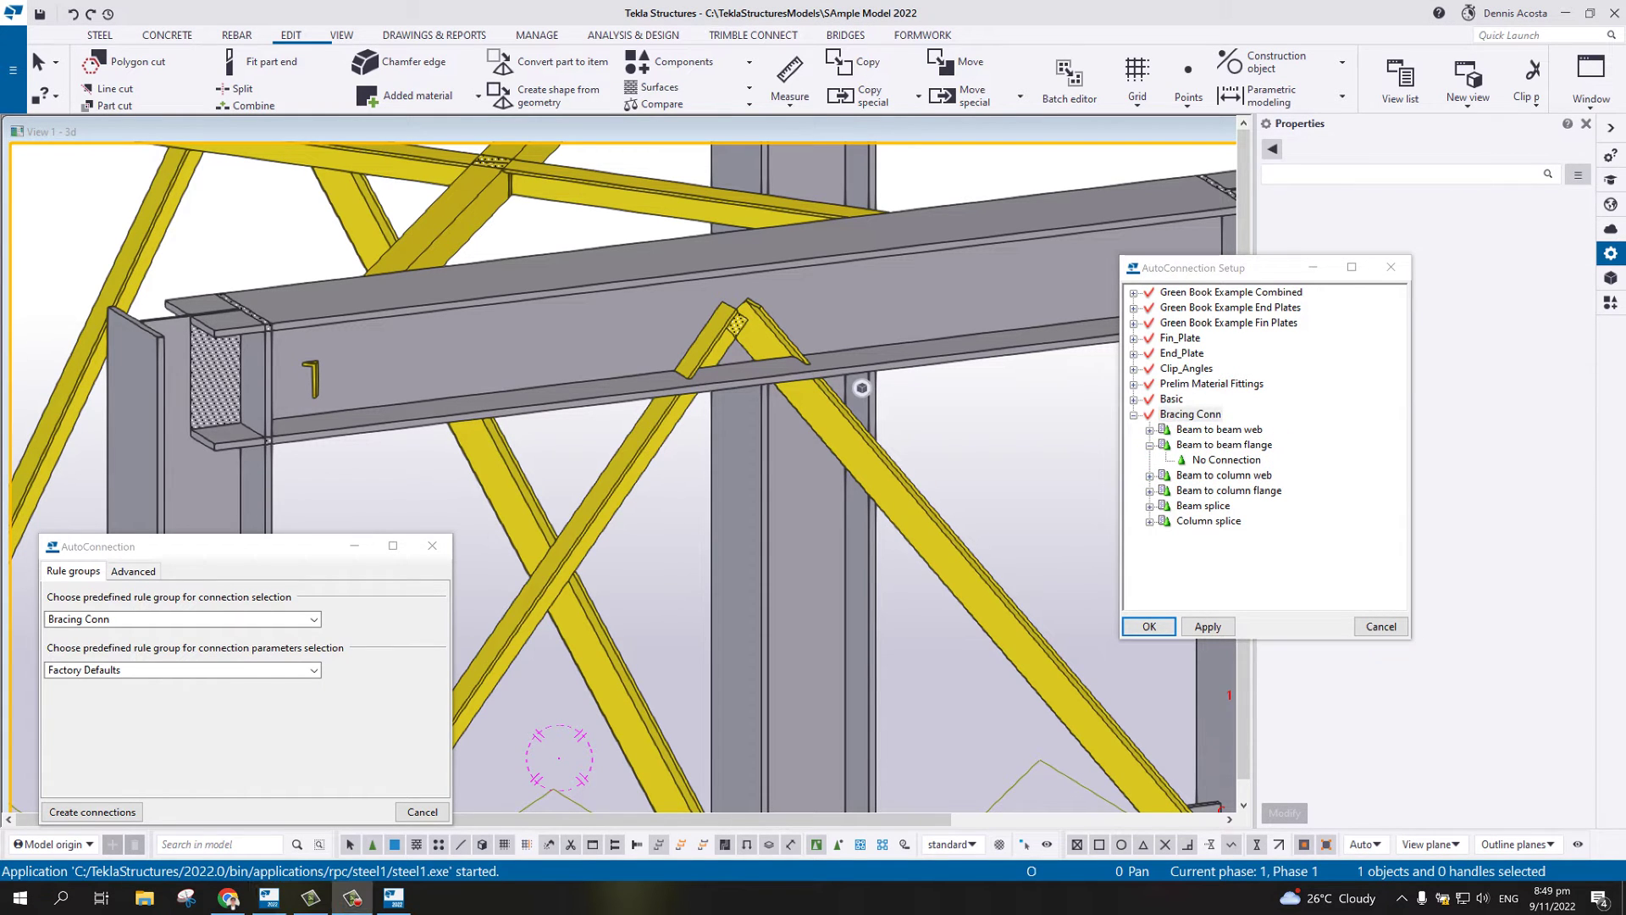
left_click(1211, 447)
right_click(1213, 447)
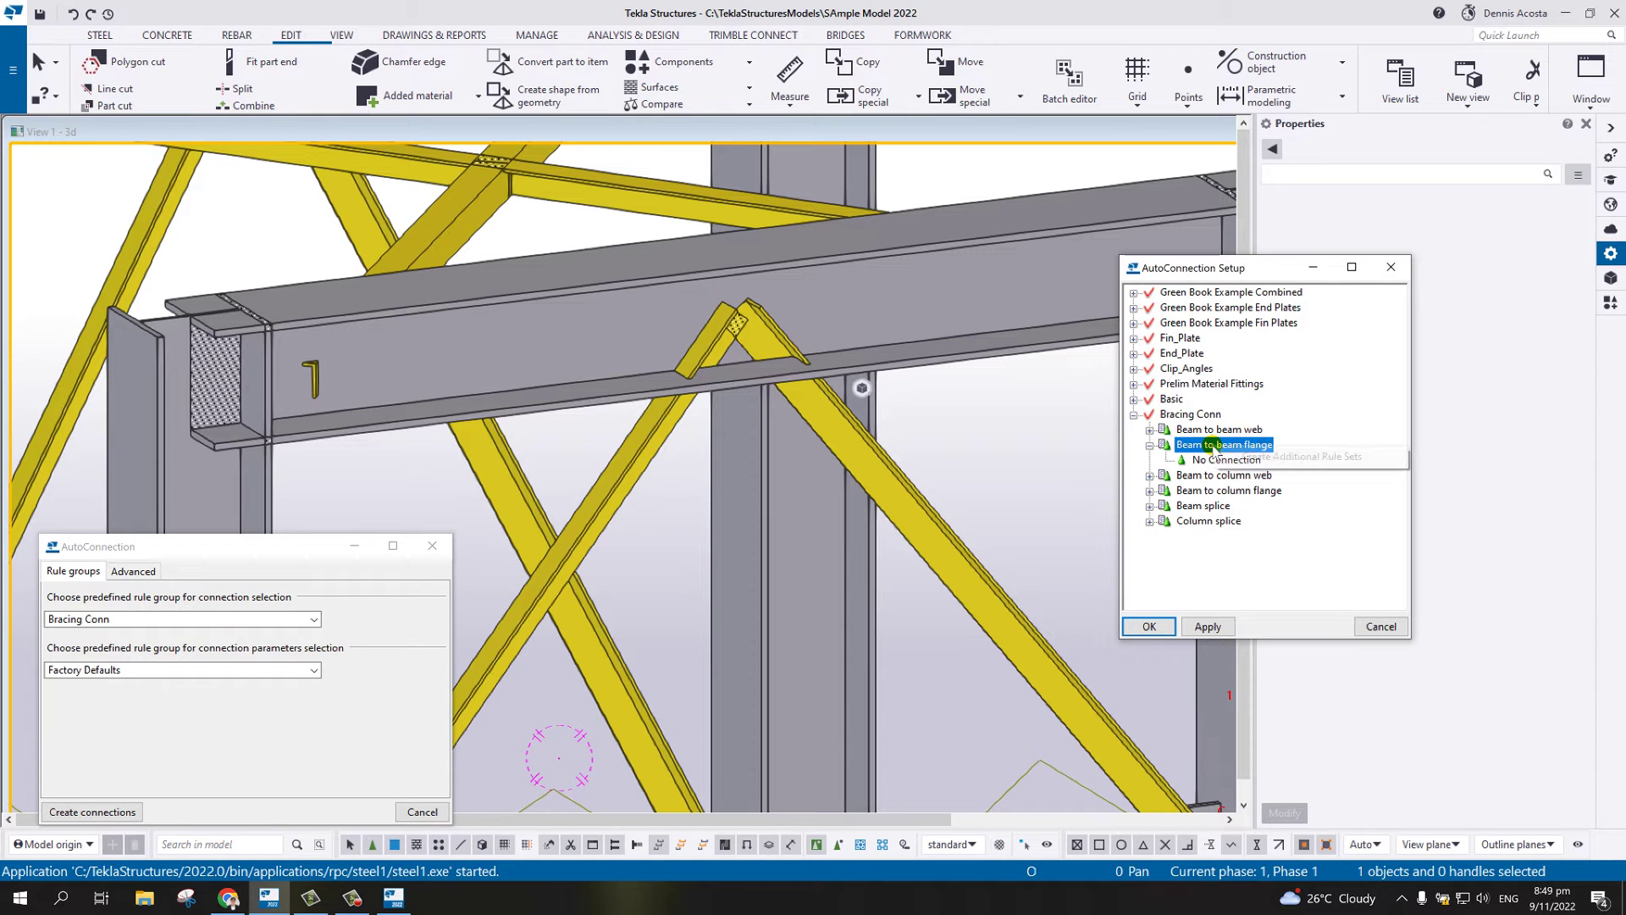
left_click(1254, 458)
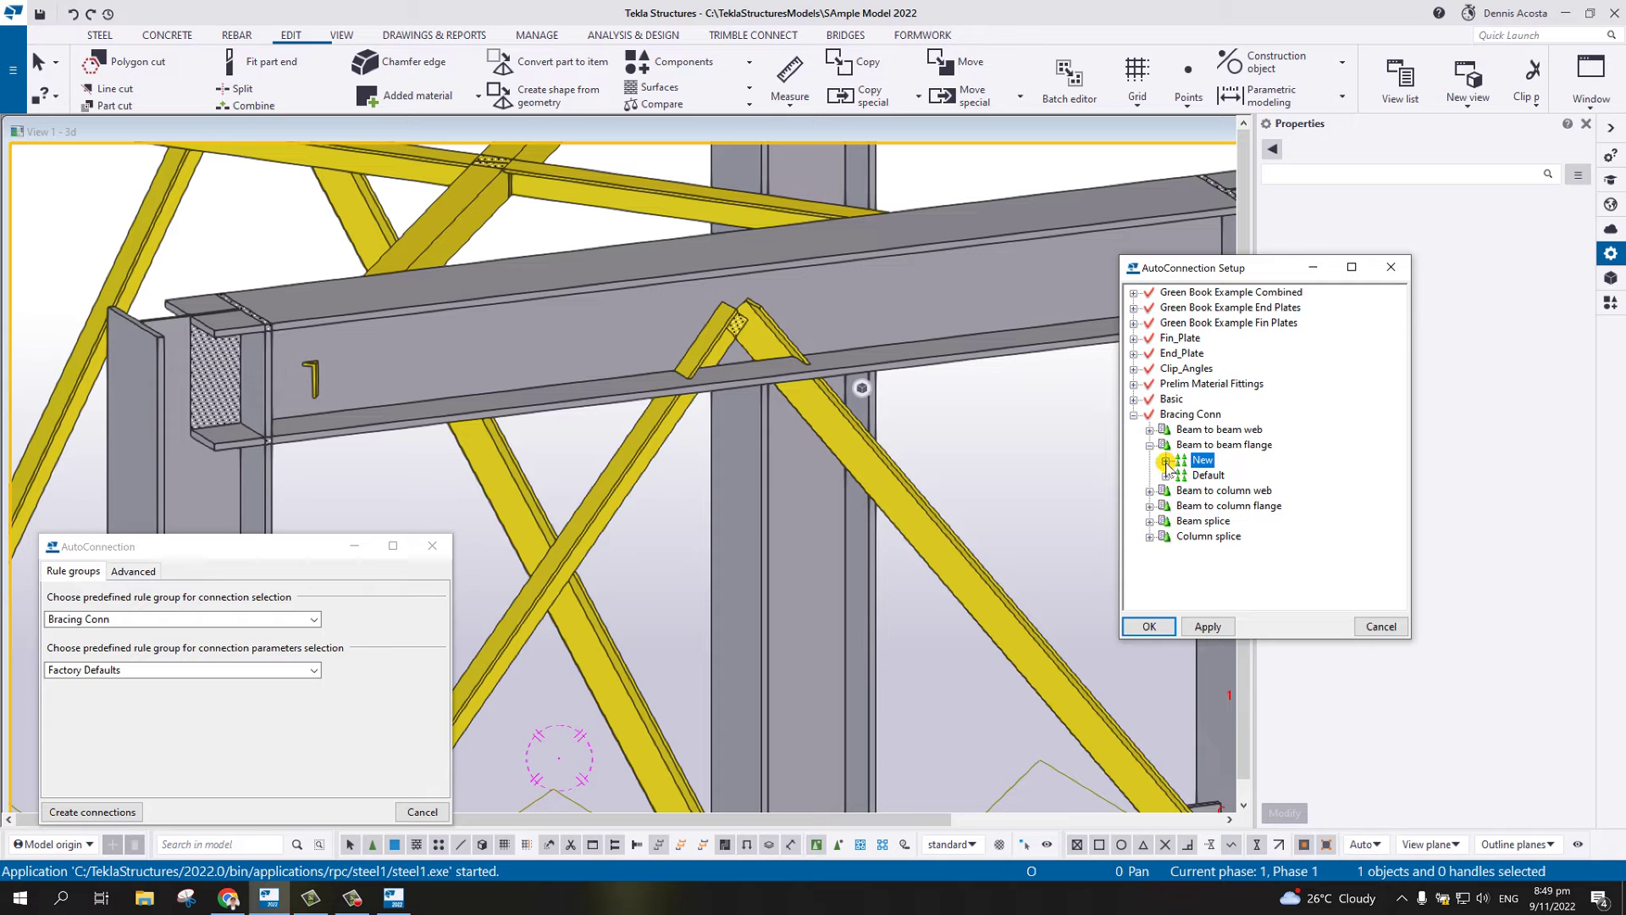
mouse_move(934, 607)
middle_mouse_down("ctrl")
mouse_move(868, 641)
mouse_move(926, 617)
middle_mouse_up("ctrl")
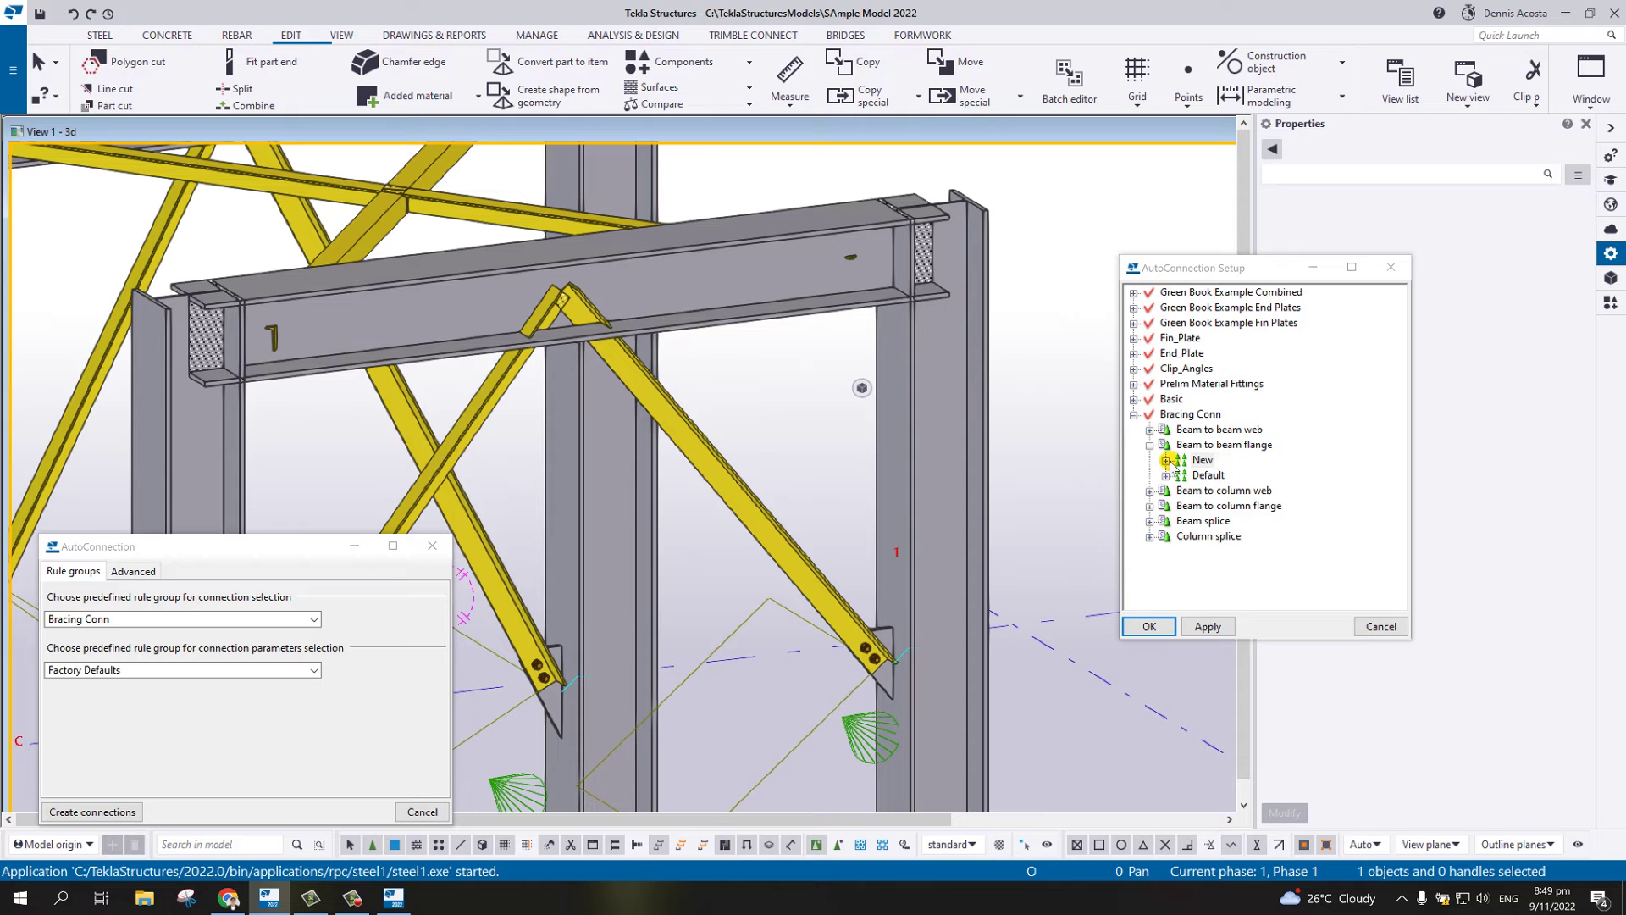
- Edit the rule set New and add the rules Primary part name, Secondary 1 part name and Secondary 2 part name
right_click(1191, 461)
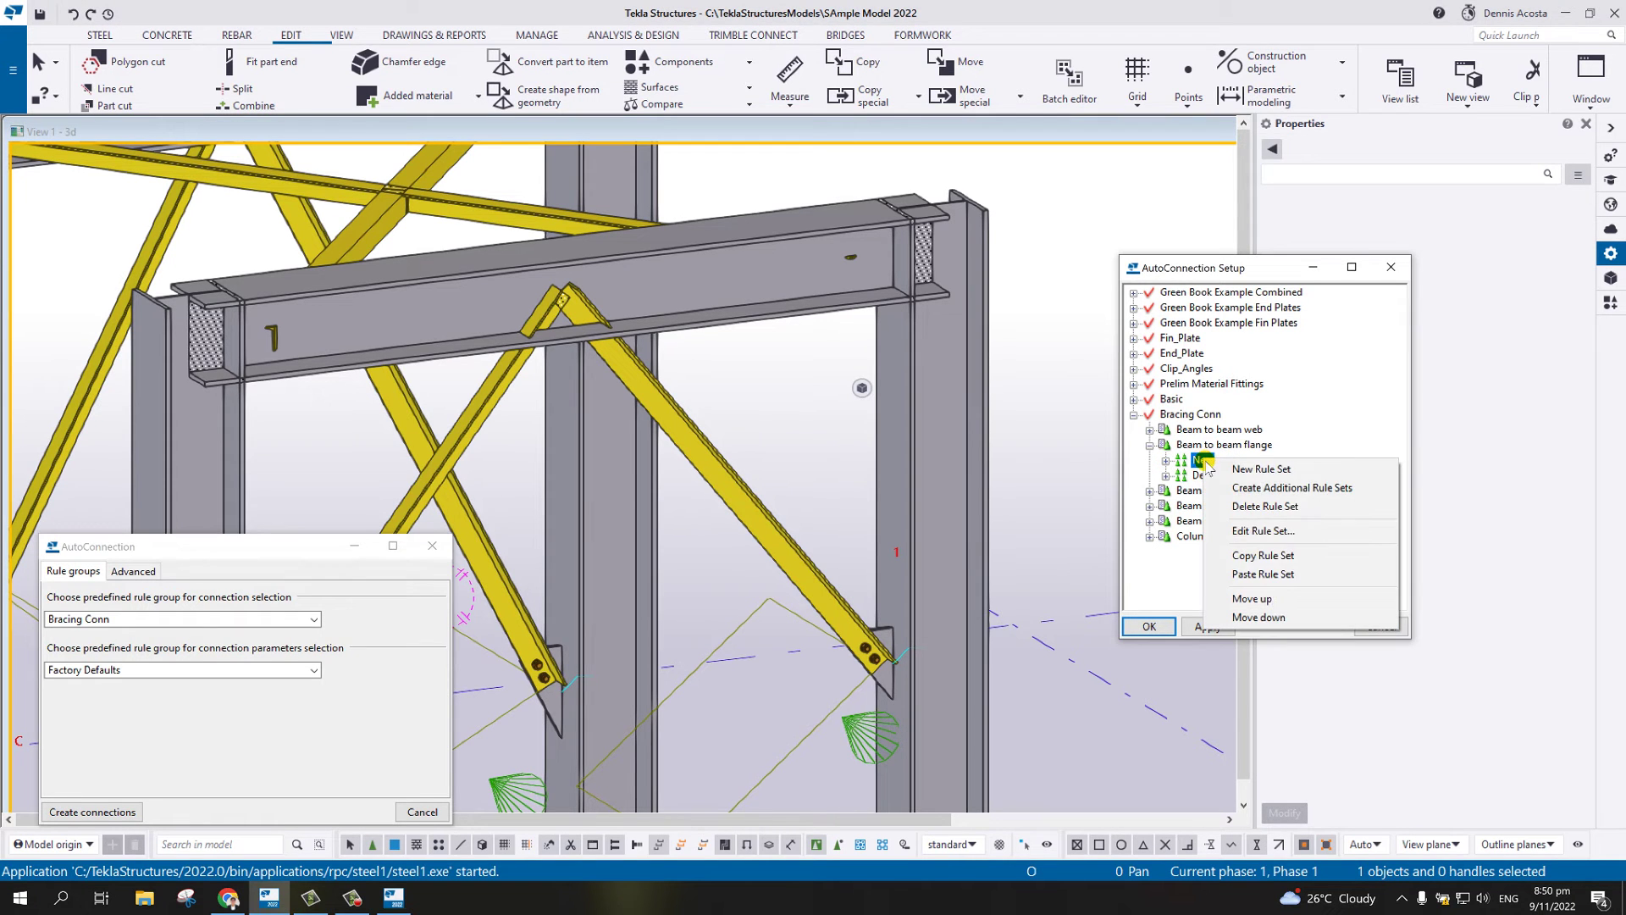
left_click(1264, 530)
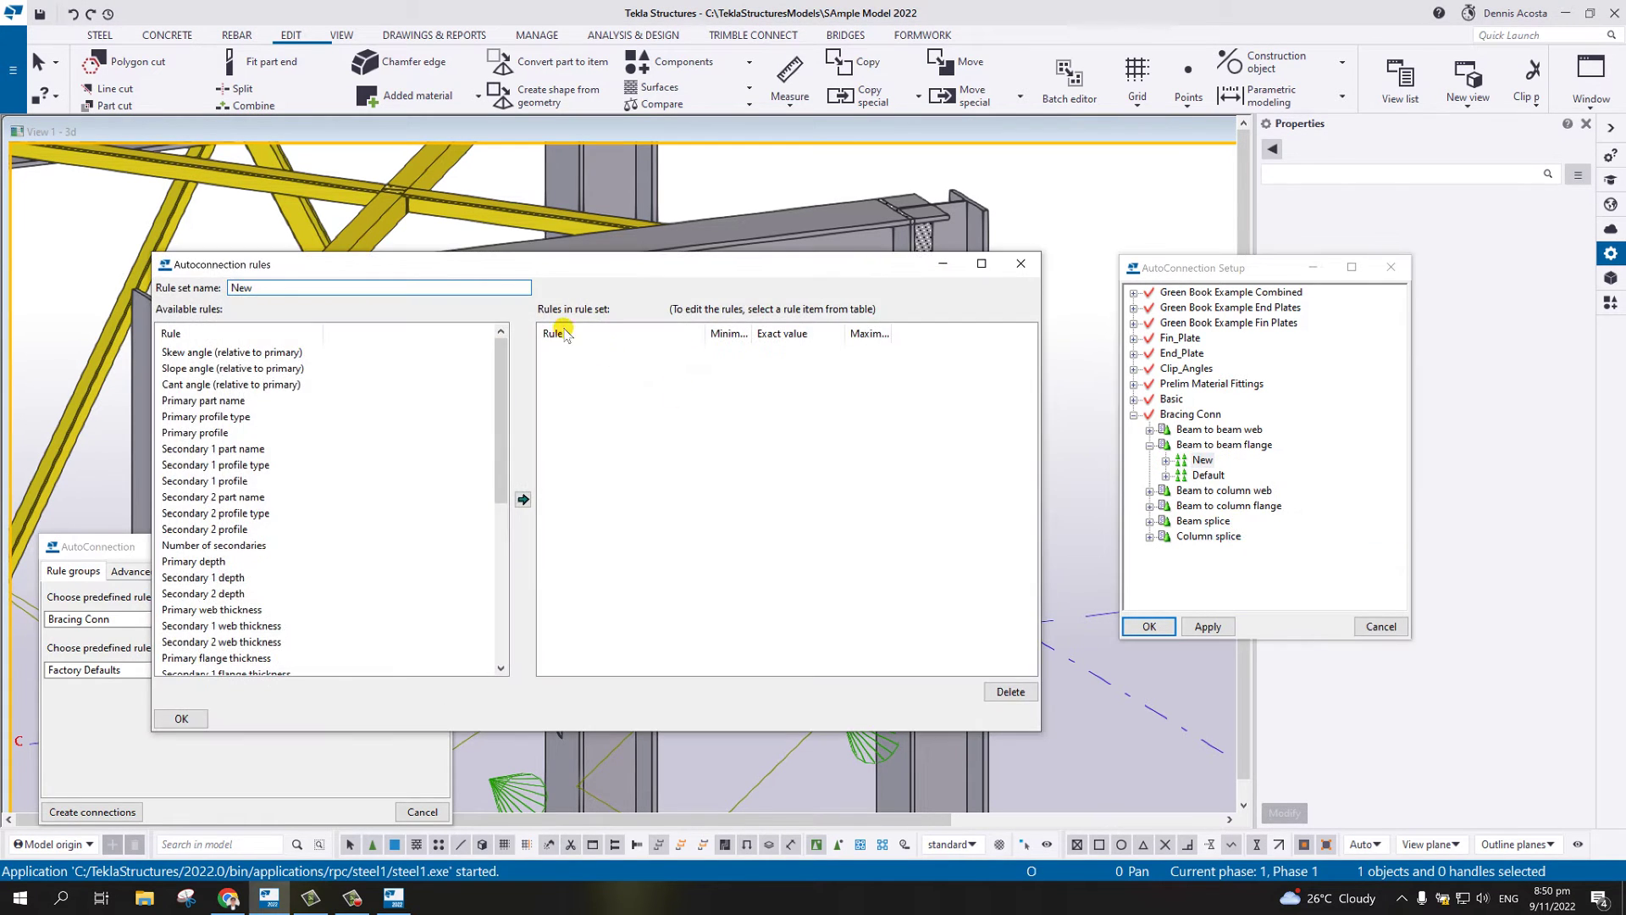
left_click_drag(573, 278, 582, 418)
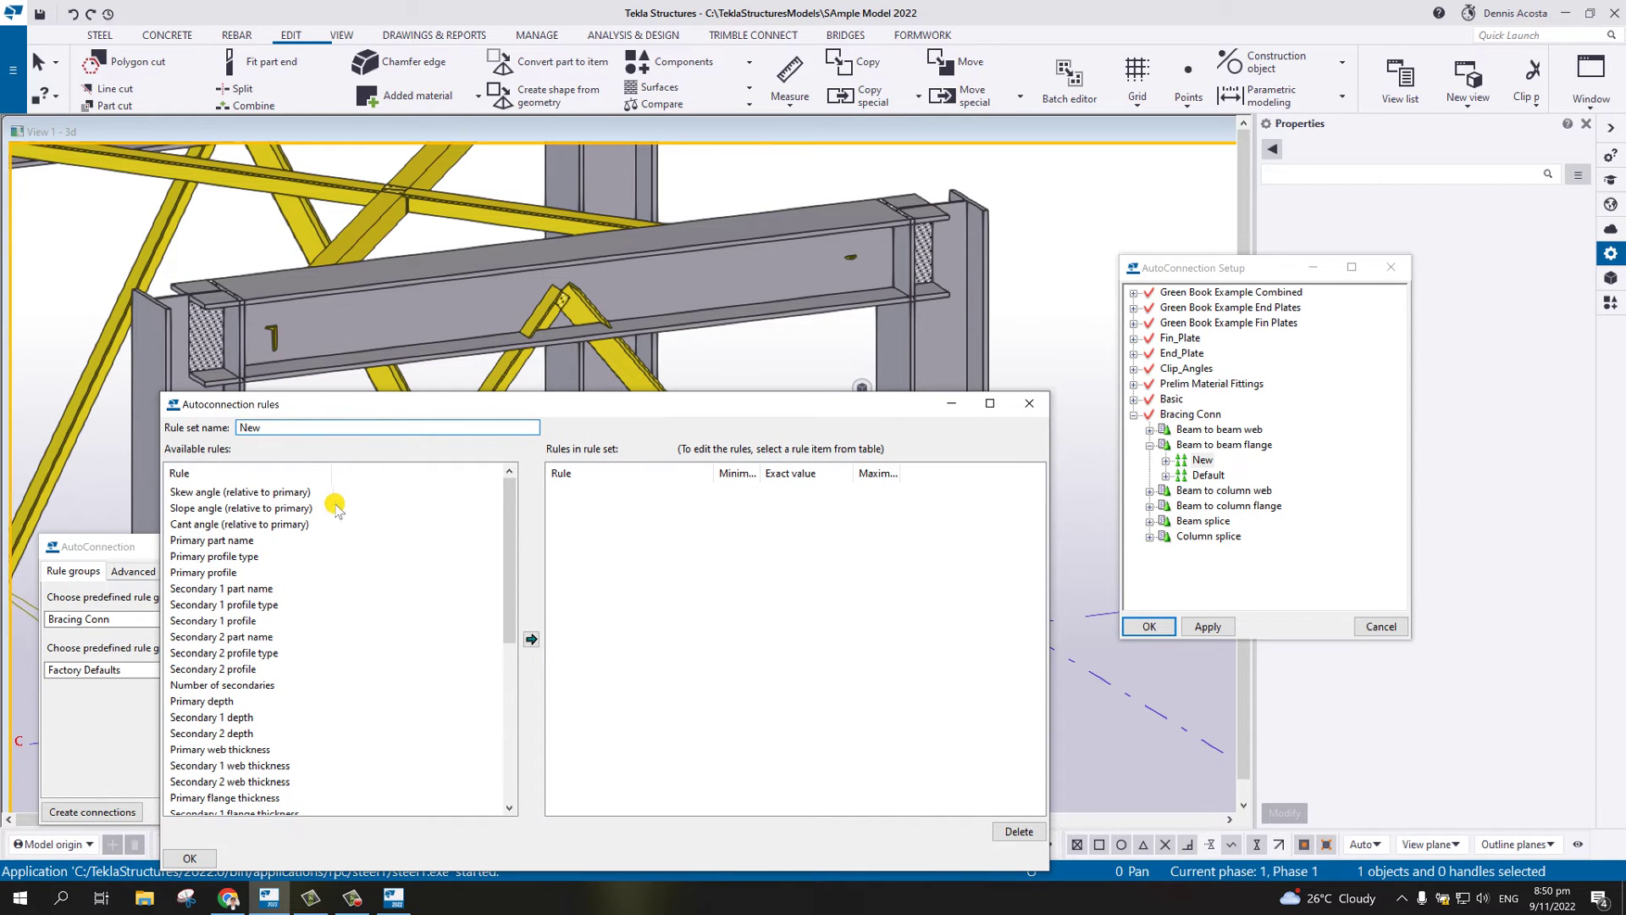
left_click(225, 542)
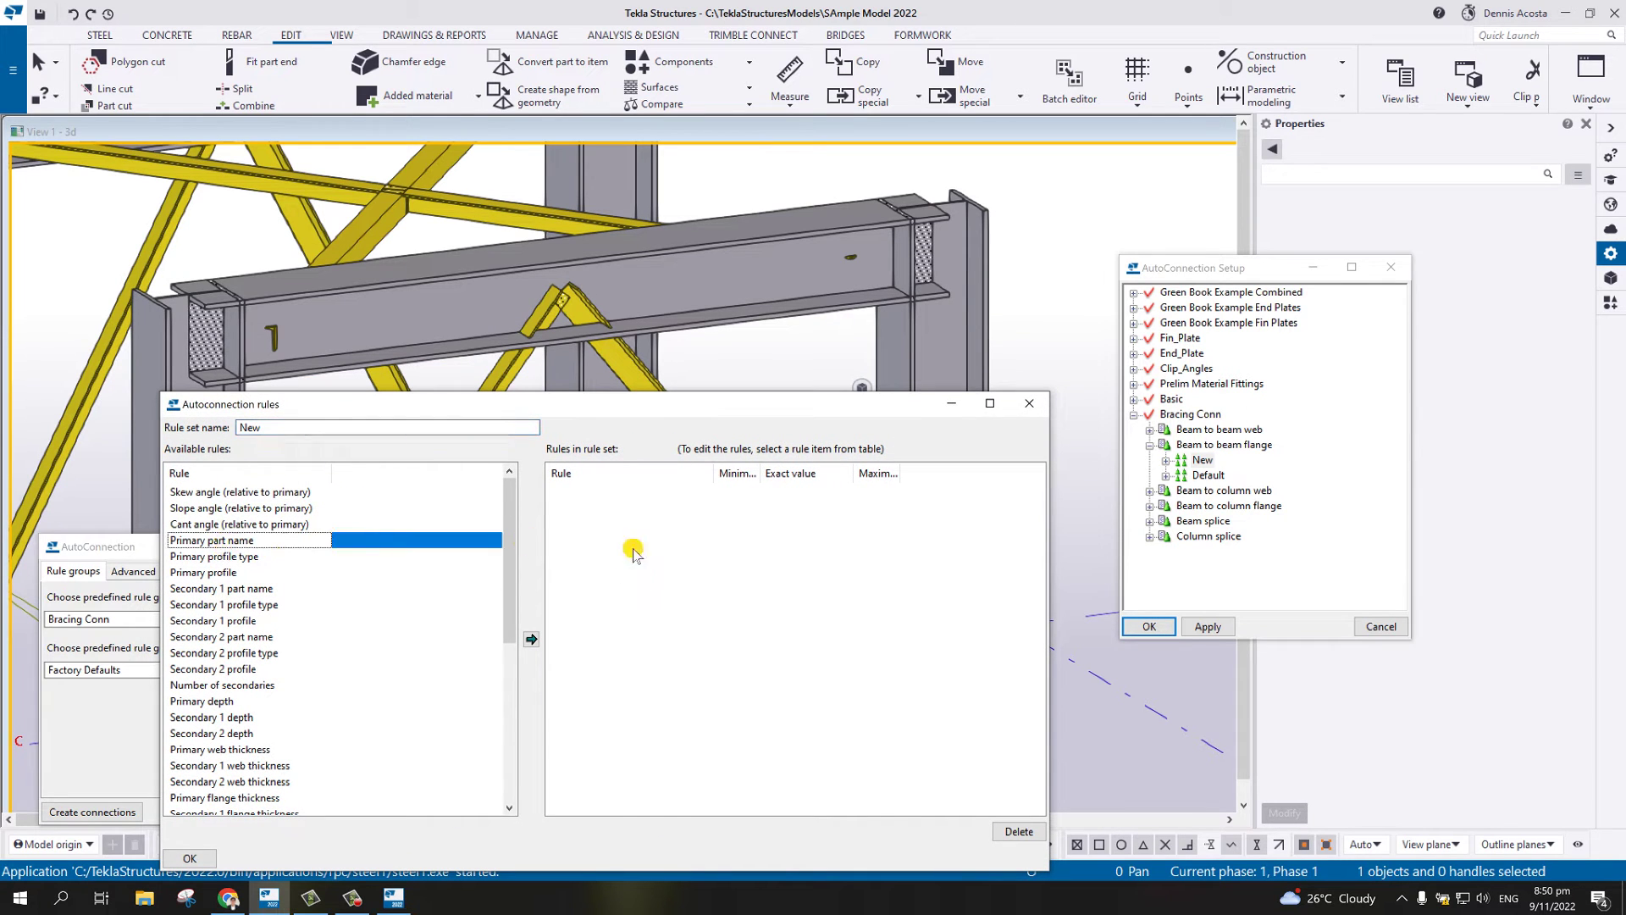
left_click(531, 639)
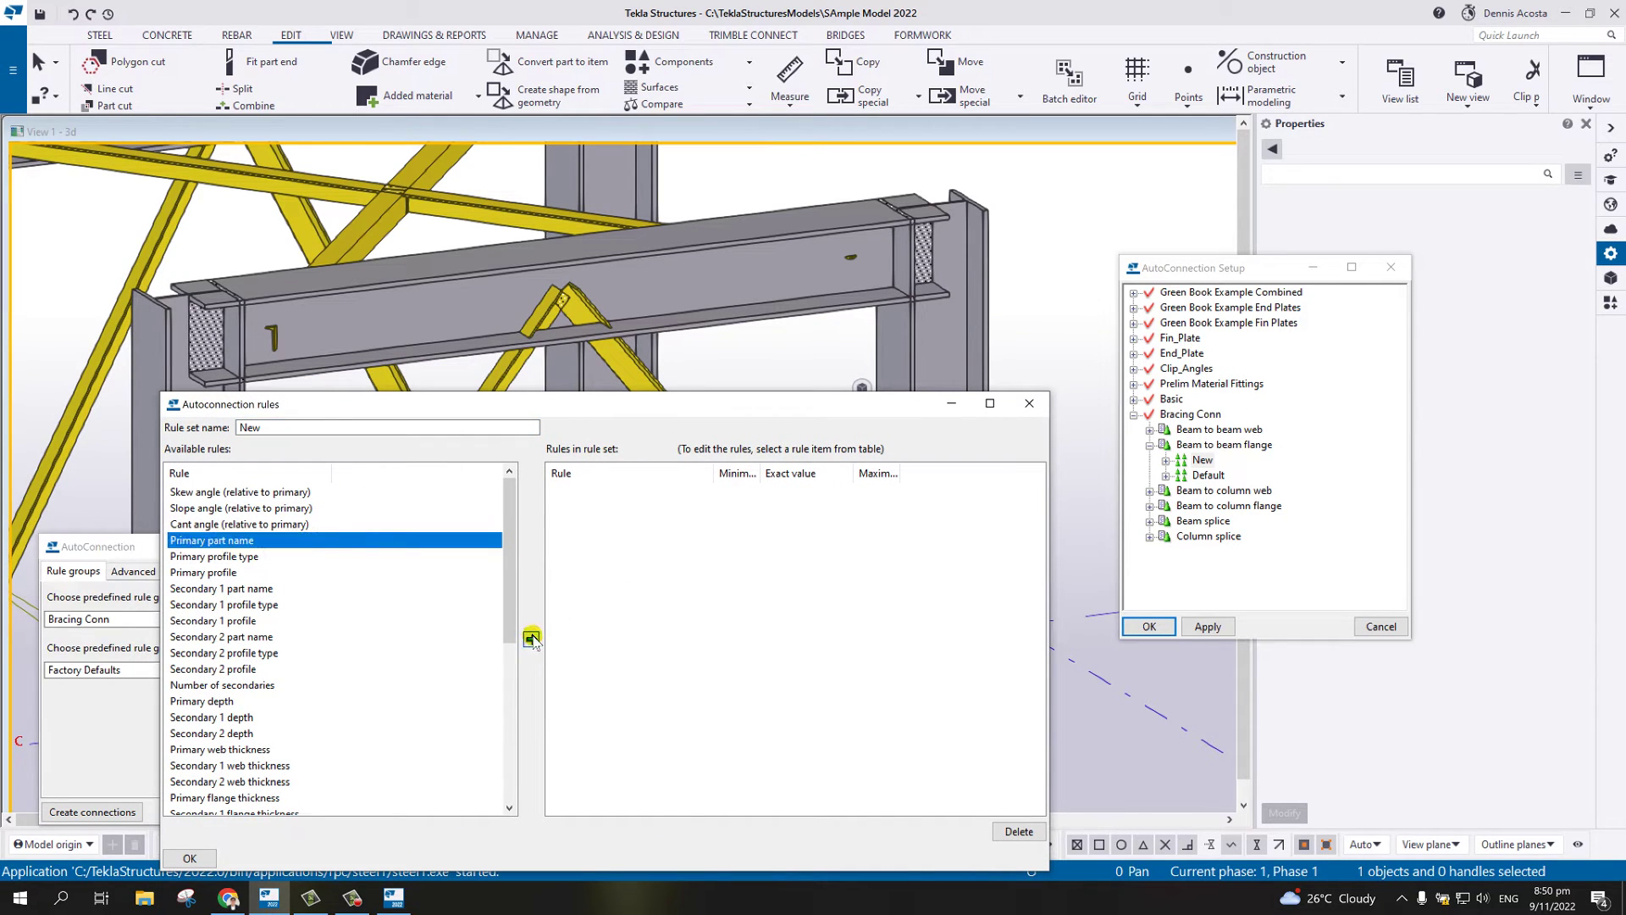
left_click(724, 248)
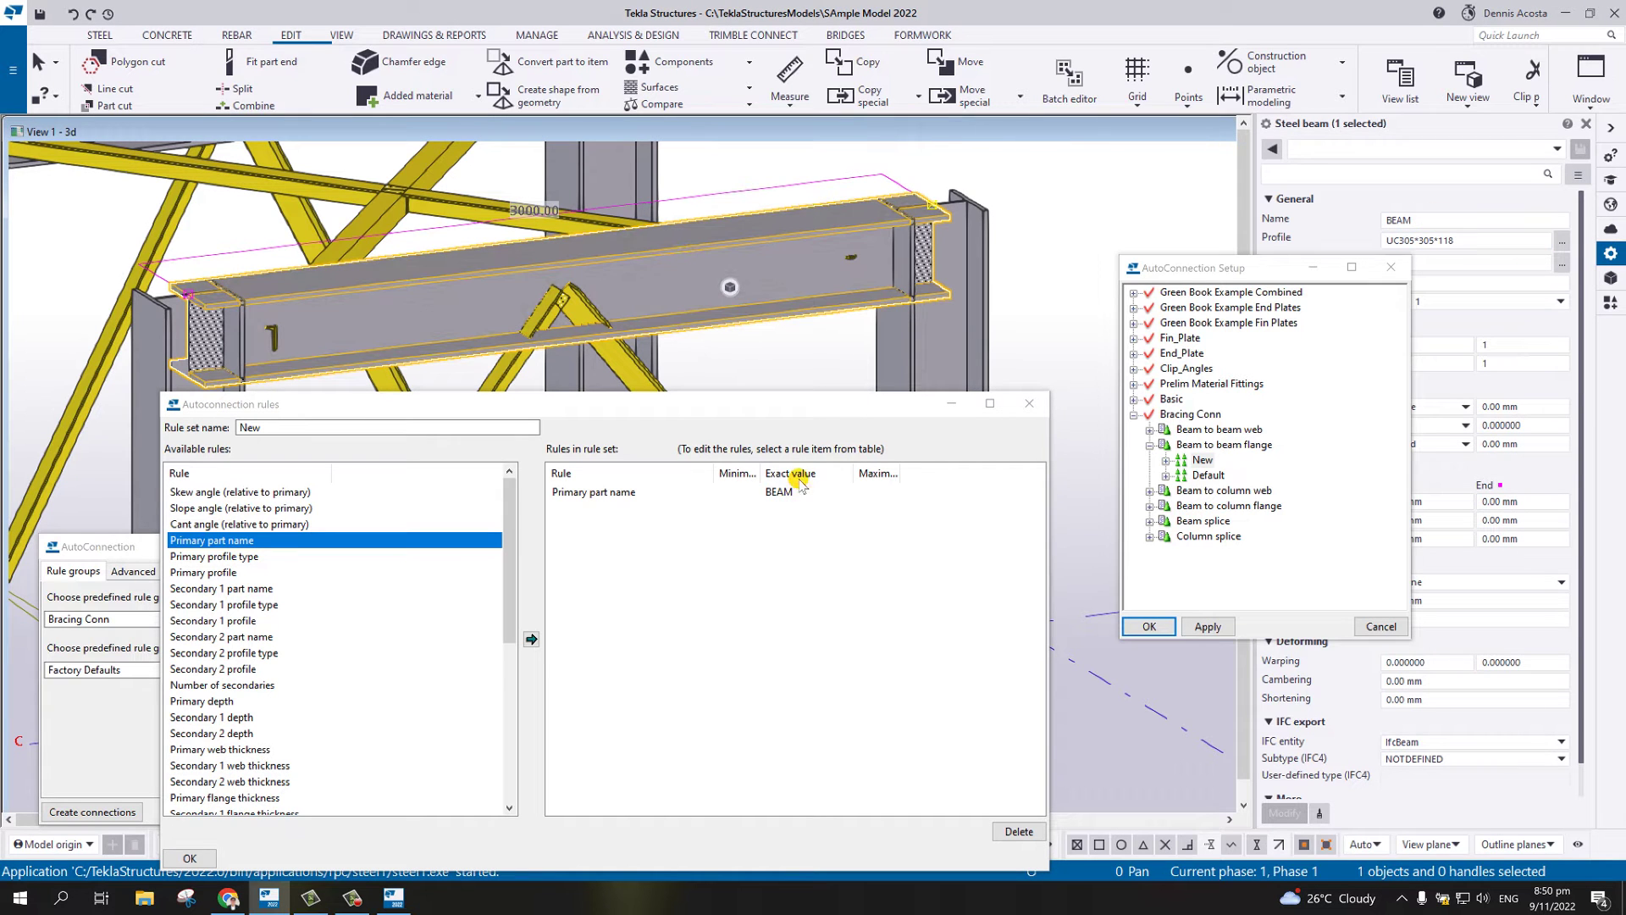
double_click(249, 590)
double_click(252, 637)
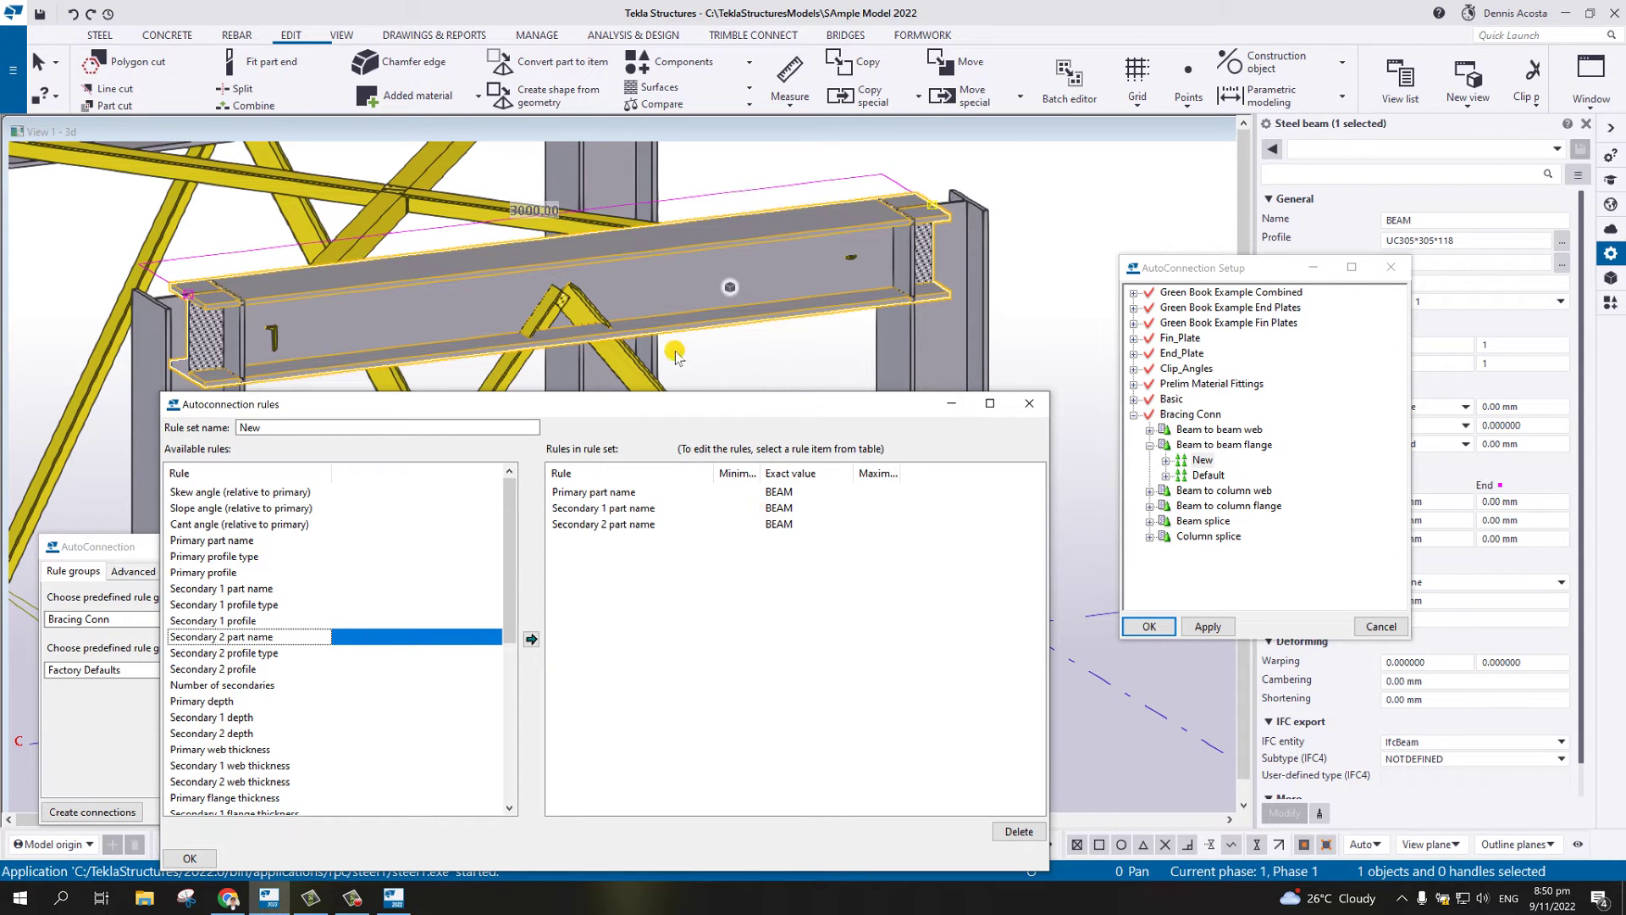
- Set the exact value of both secondary part name rules to the brace's name, VERTICAL_BRACE, and rename the rule set vertbrace_beam2
middle_click_drag(661, 356, 732, 254)
left_click(775, 334)
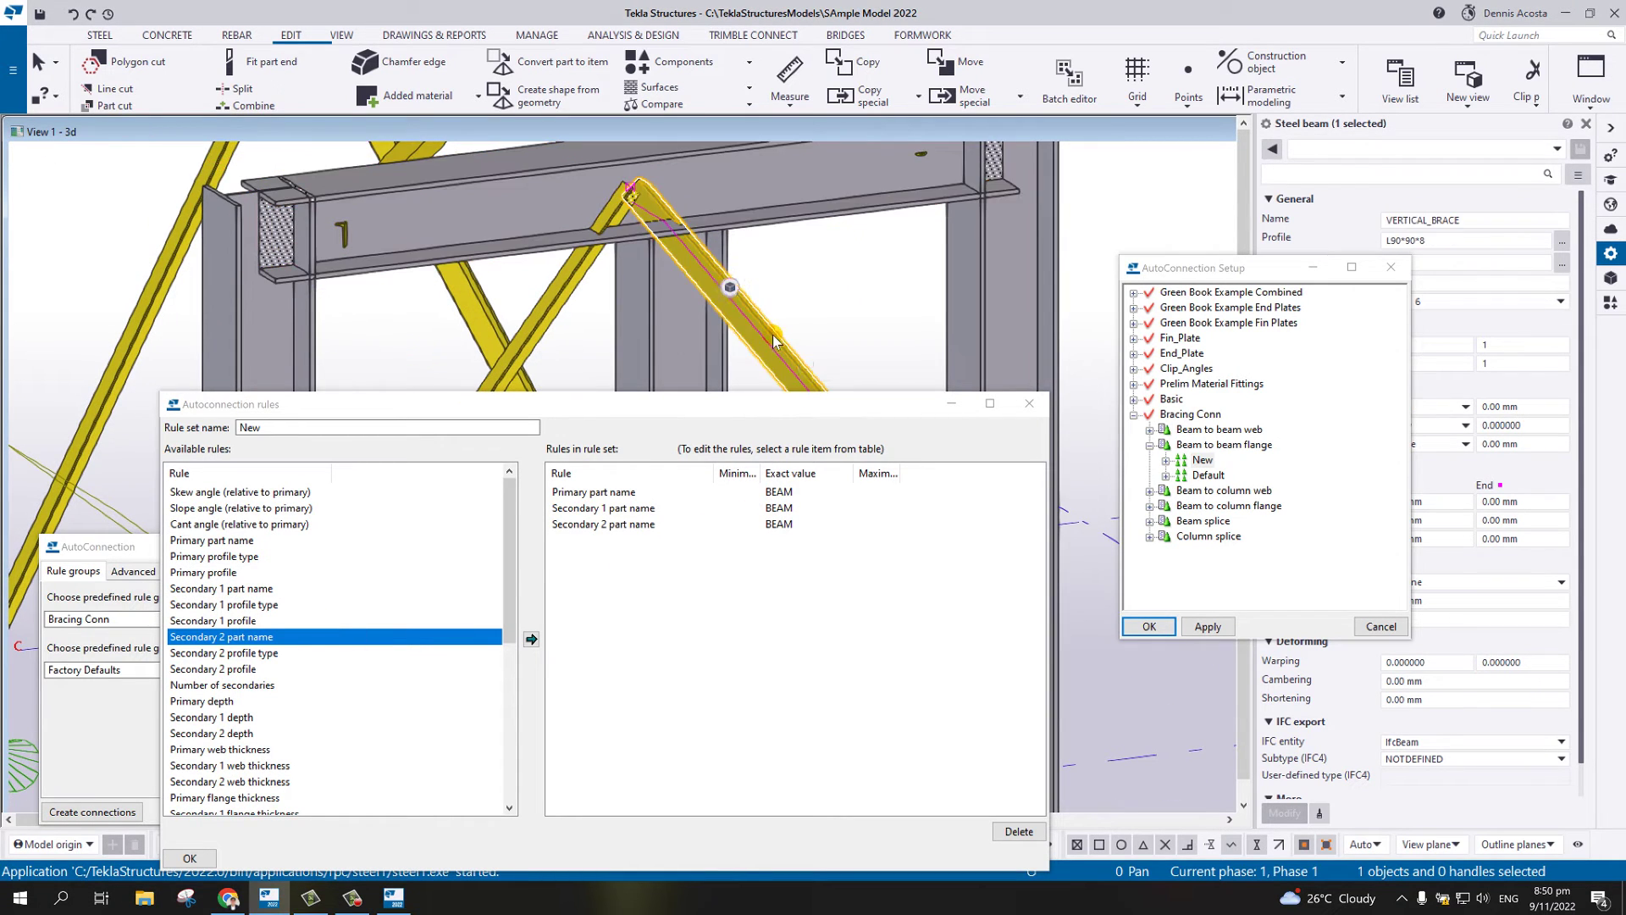
double_click(1492, 219)
key("ctrl+c")
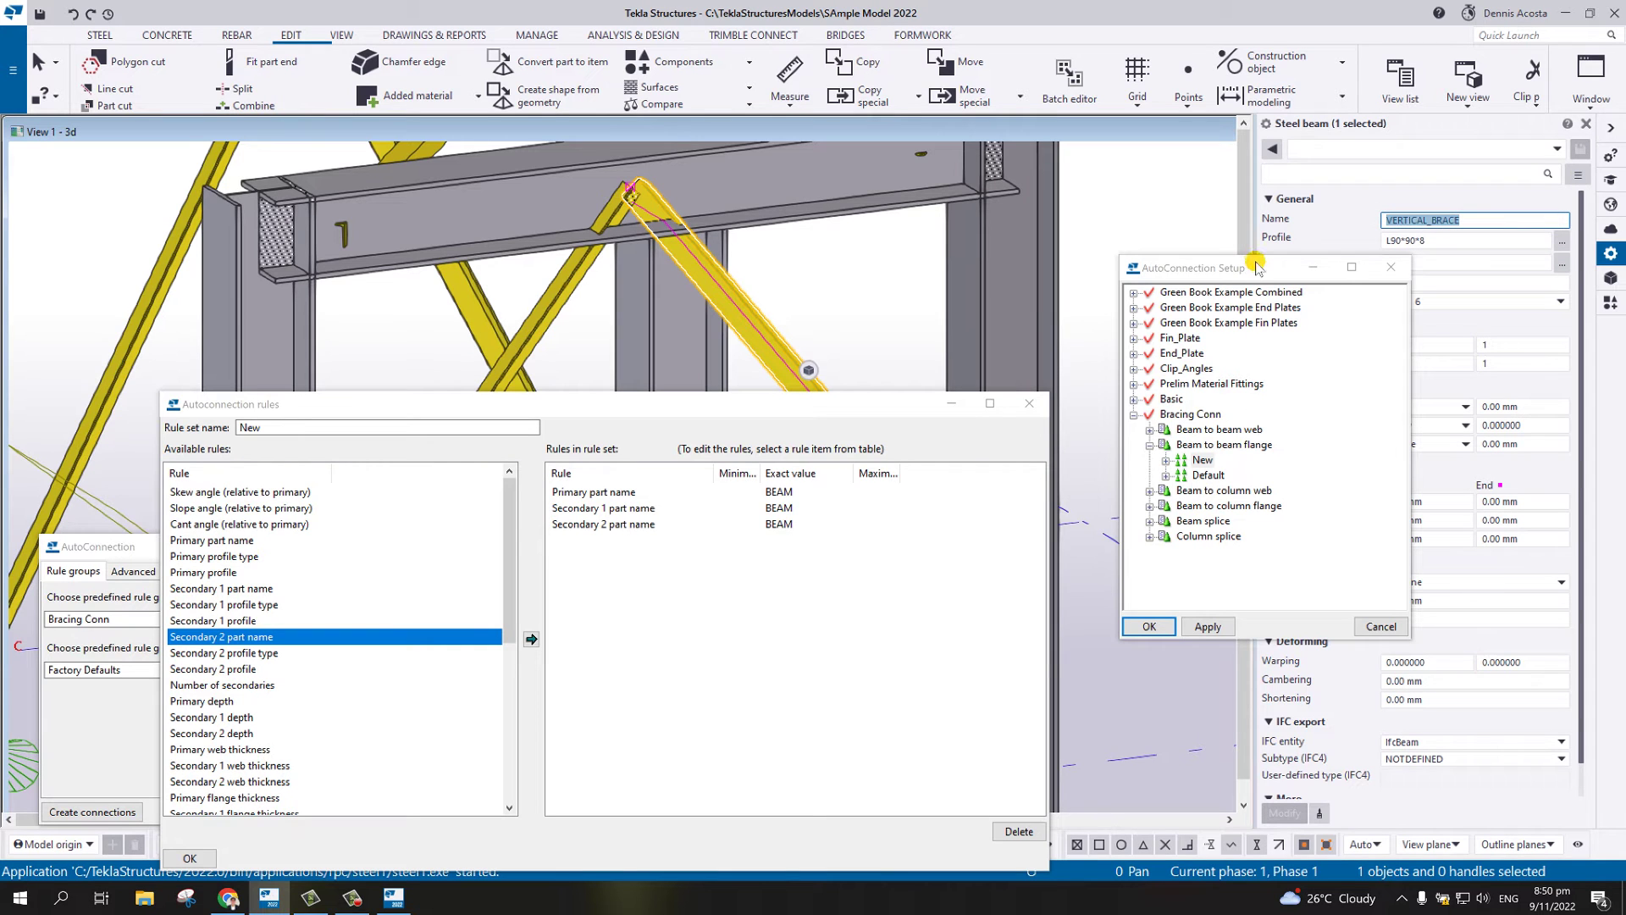
double_click(779, 508)
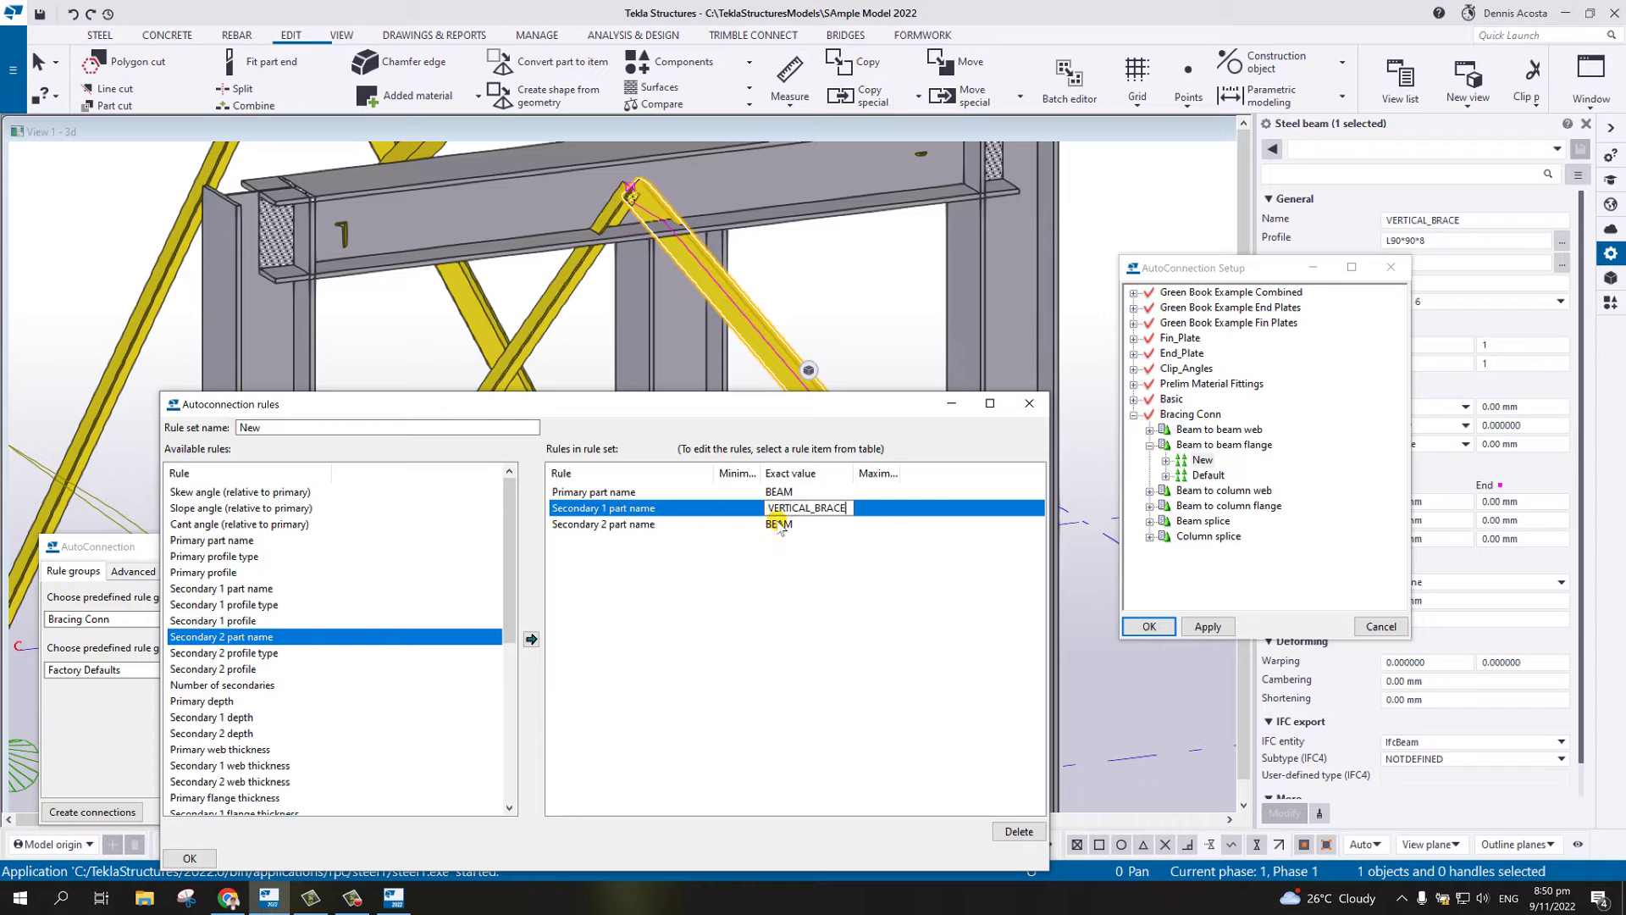
left_click(787, 525)
key("ctrl+v")
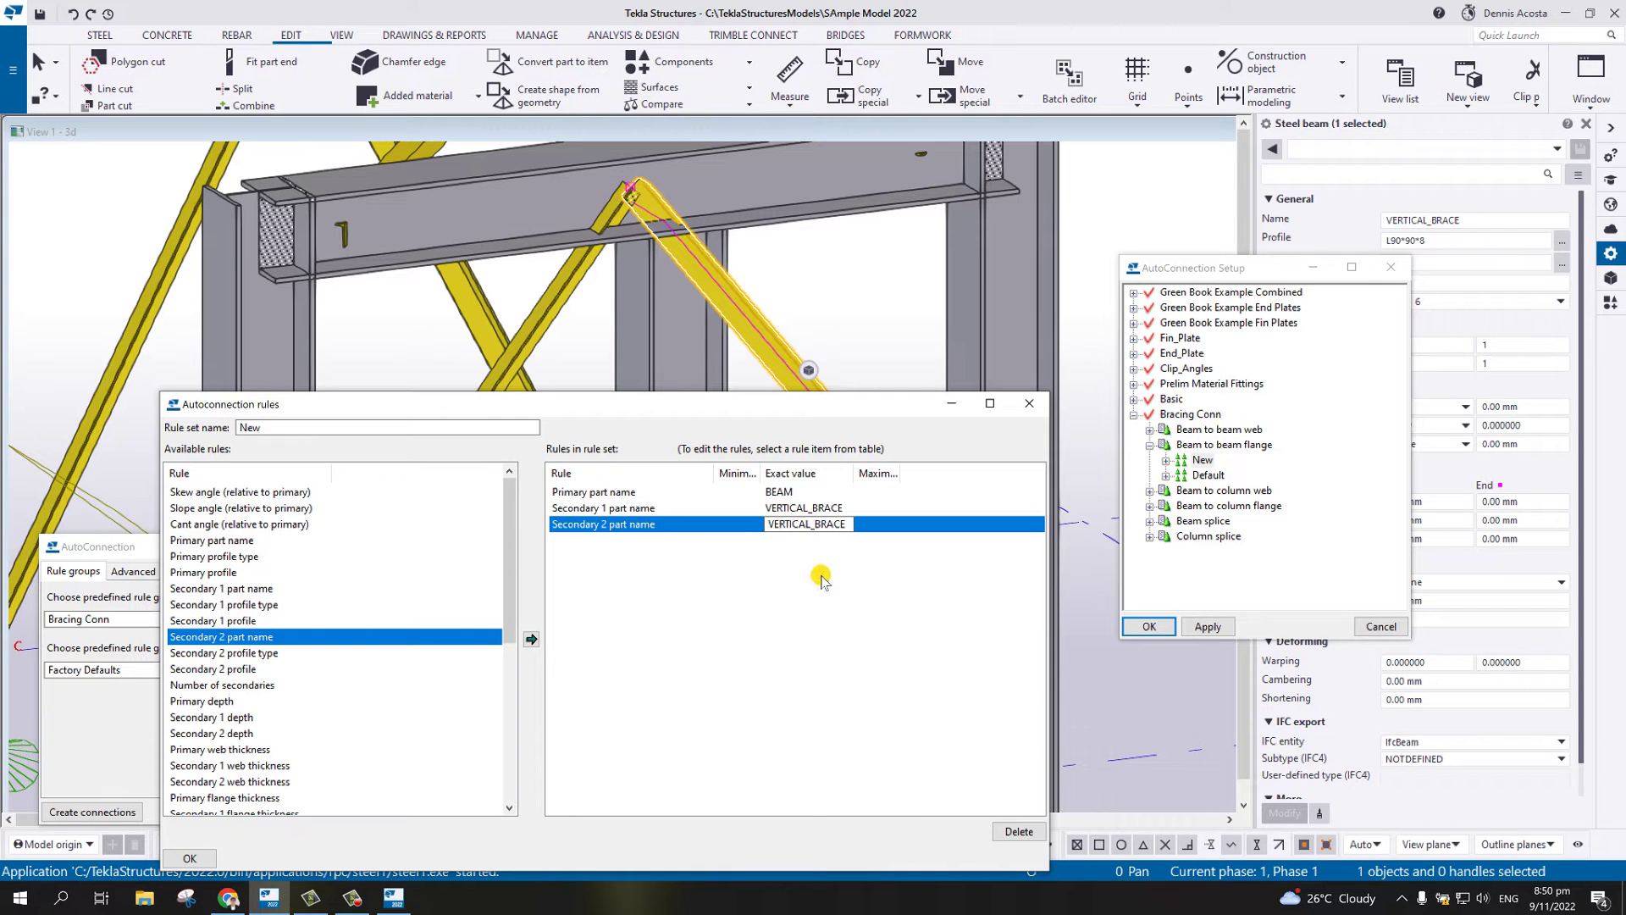
left_click_drag(281, 428, 161, 429)
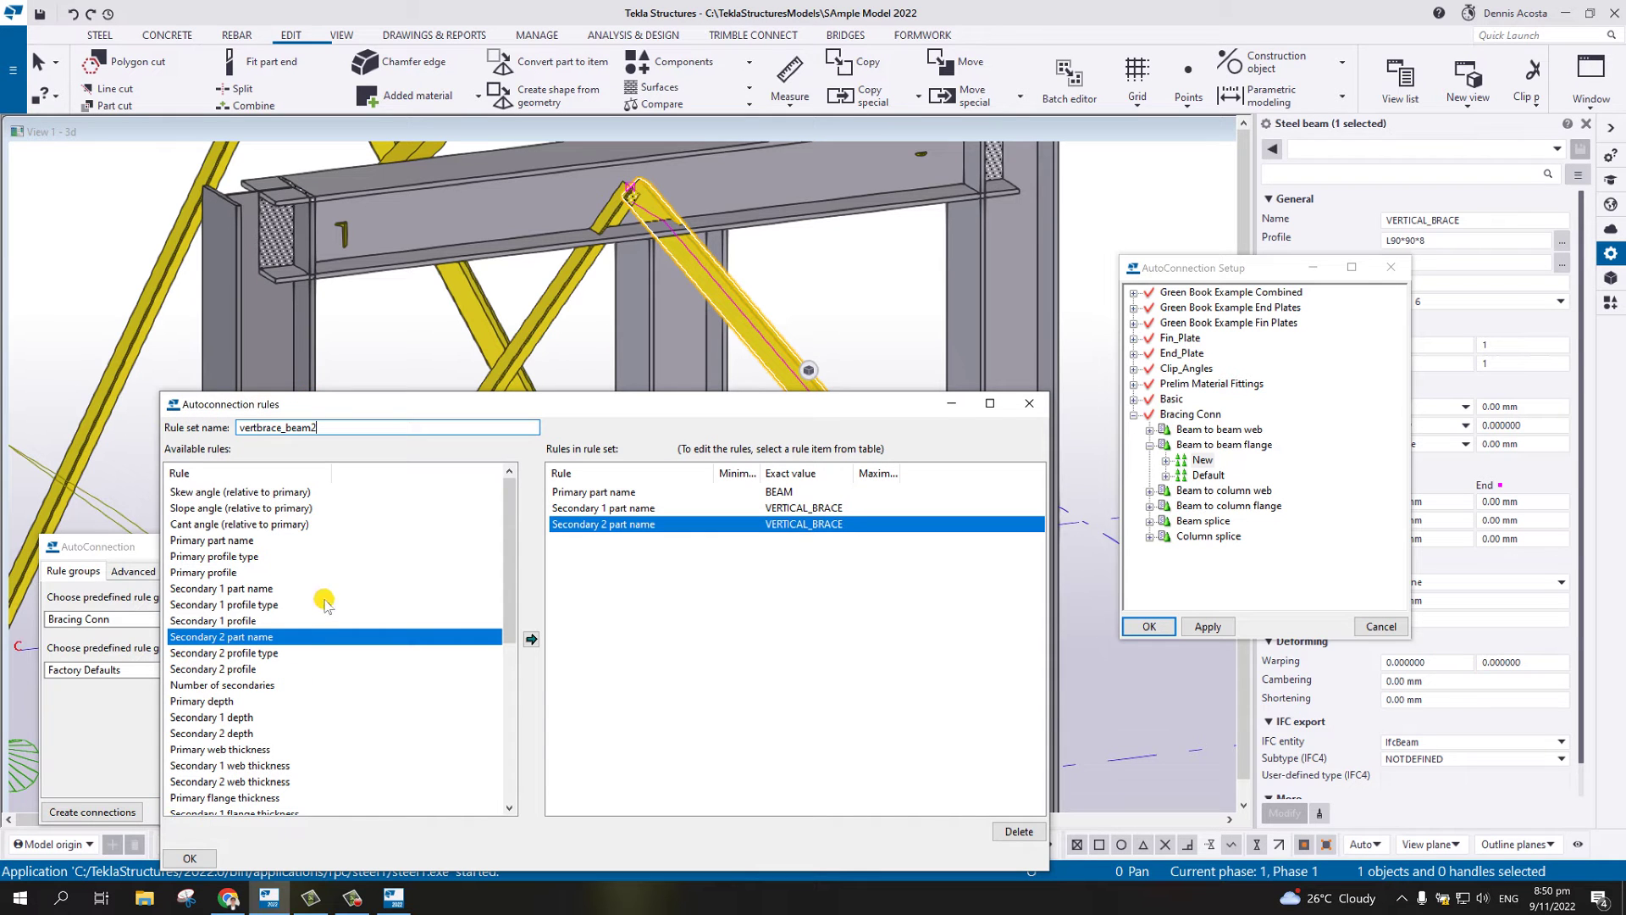
left_click(192, 858)
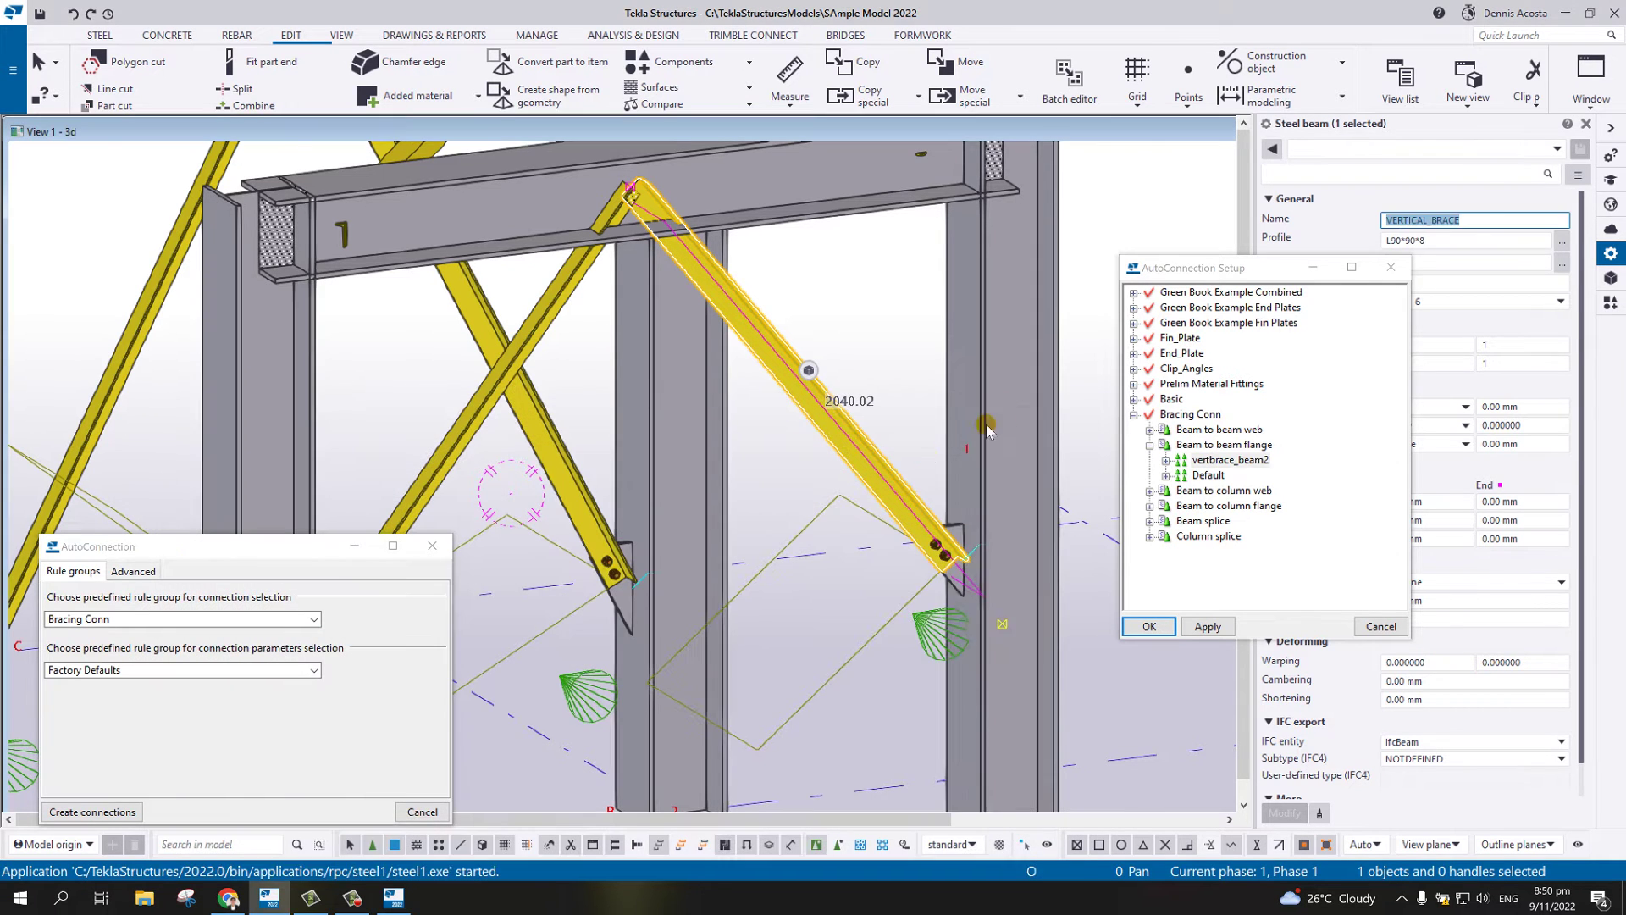
- Assign Bolted gusset (11) as the connection type of the vertbrace_beam2 rule set
left_click(1167, 460)
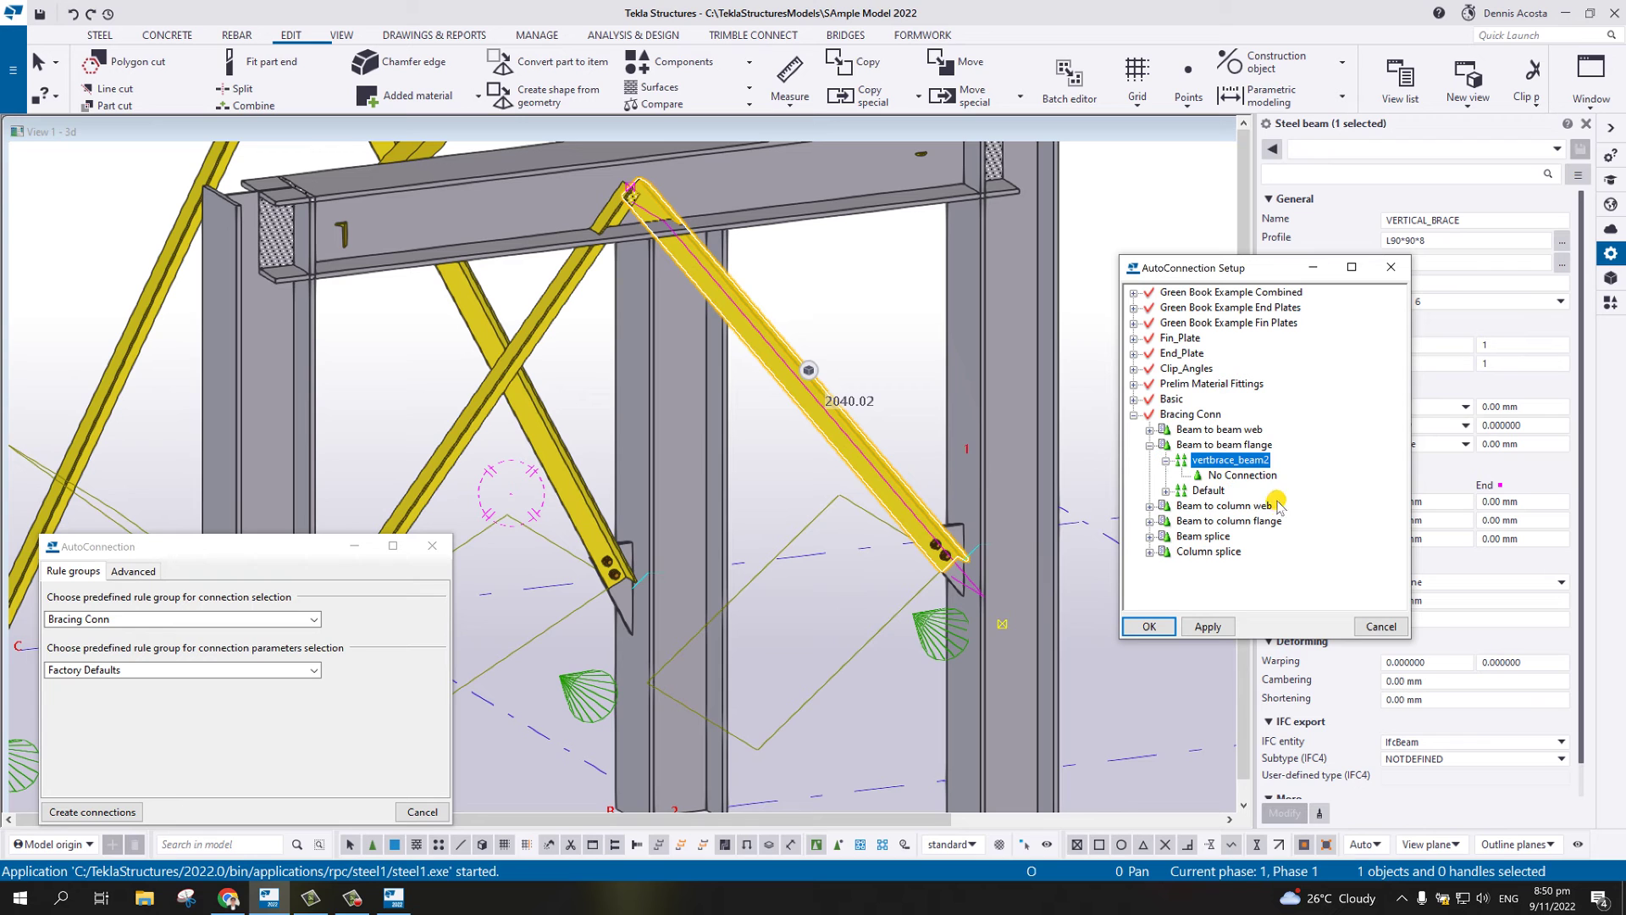
right_click(1243, 476)
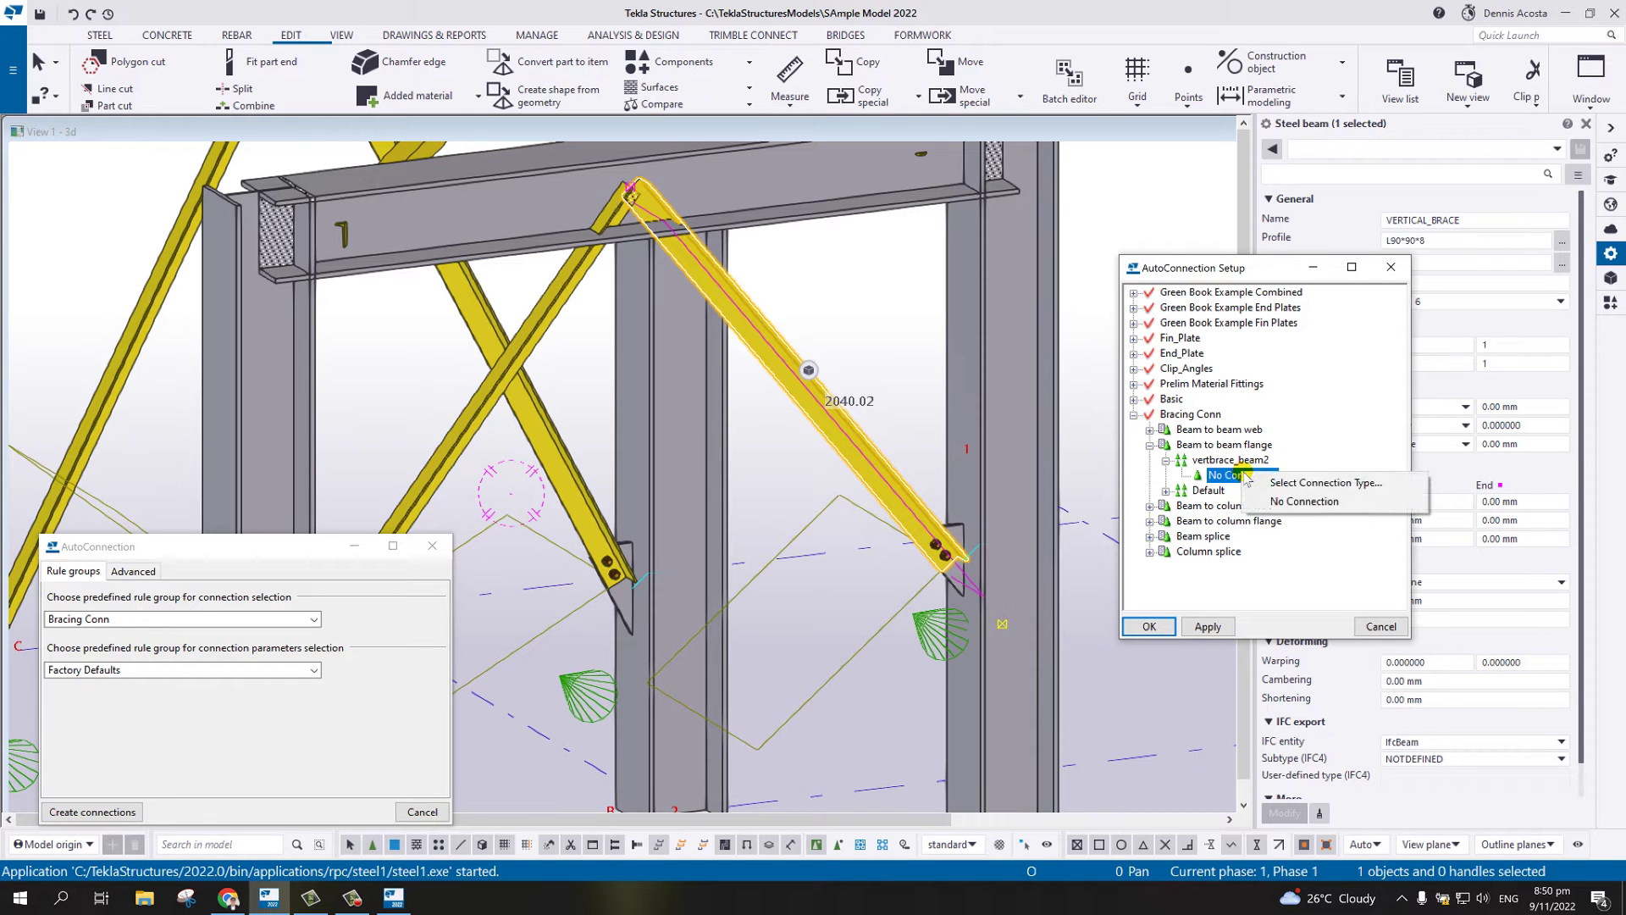
left_click(1296, 483)
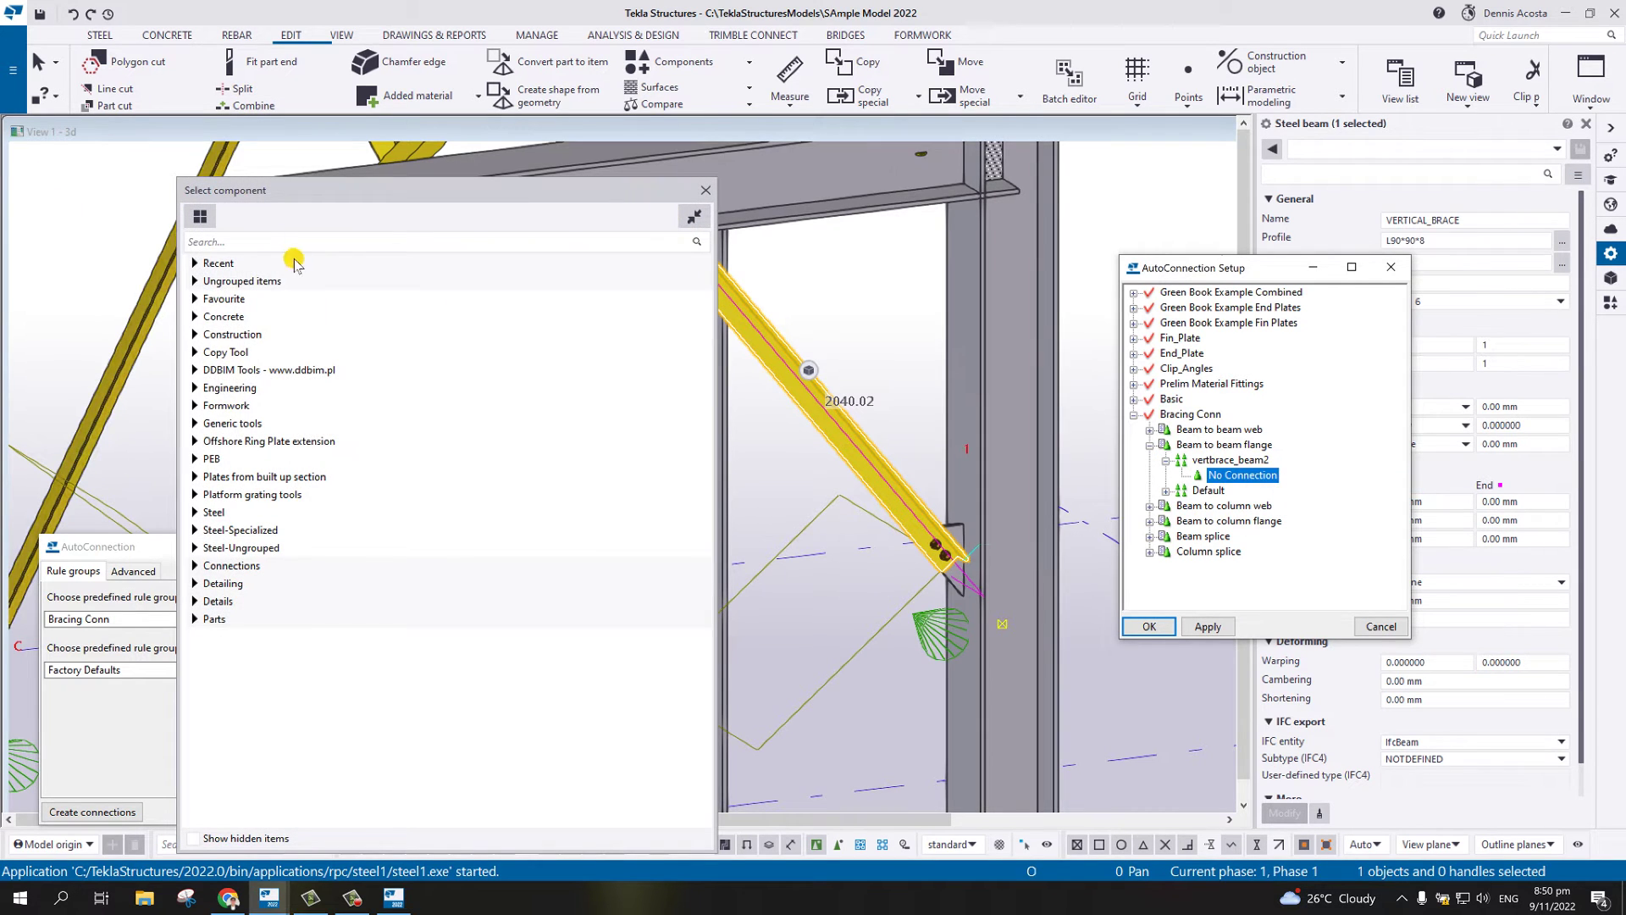
left_click(276, 243)
type("11")
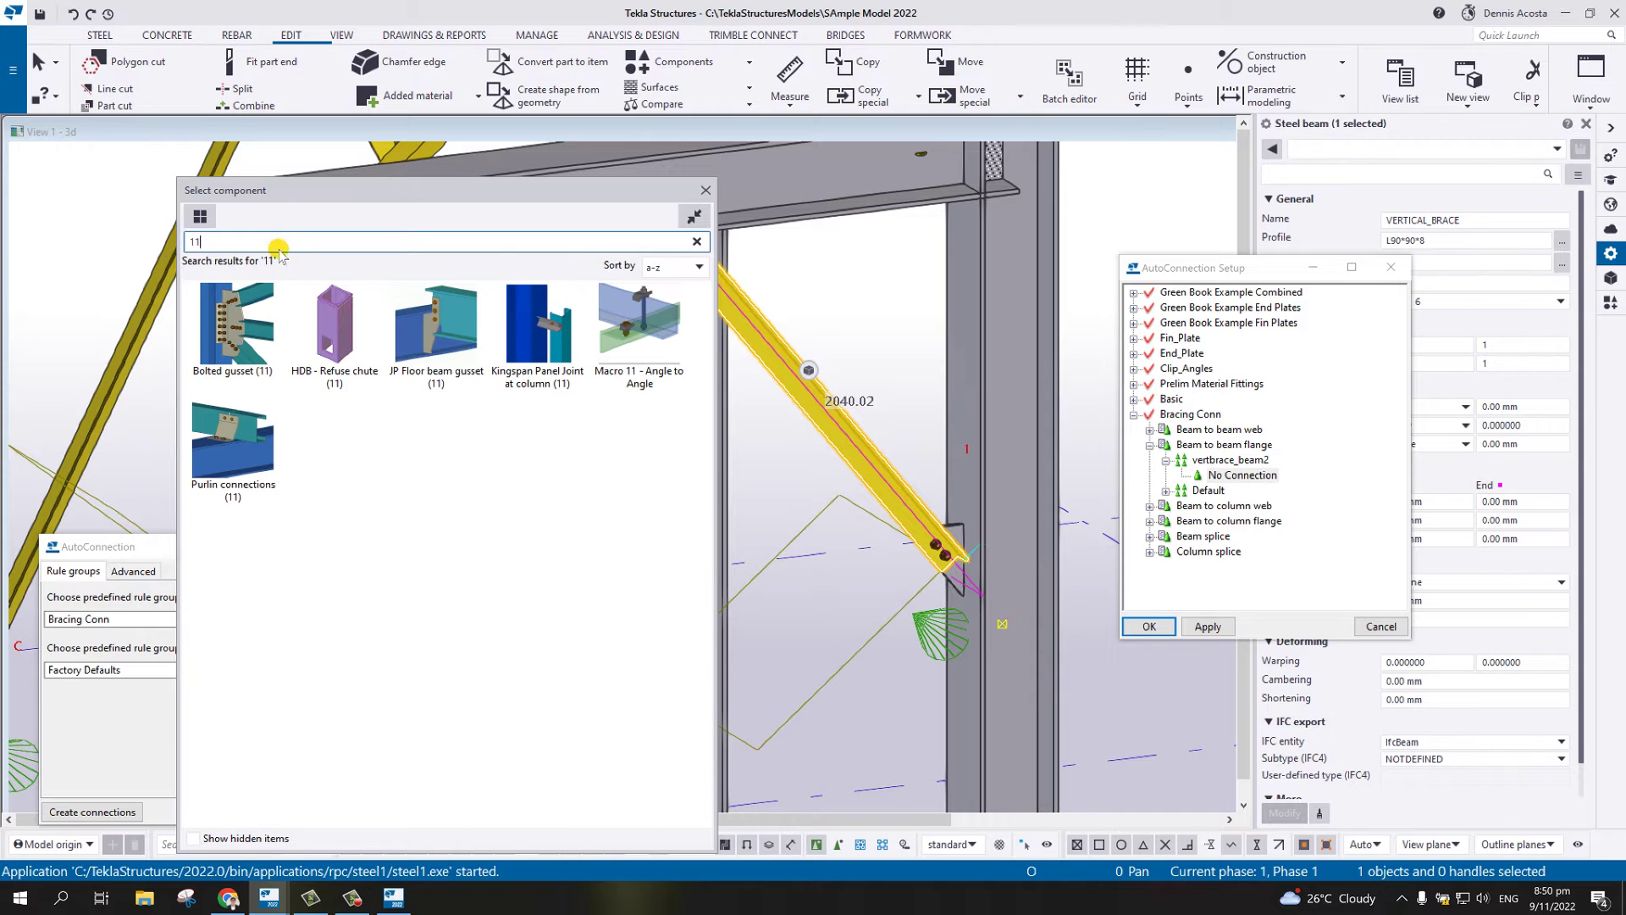
double_click(256, 347)
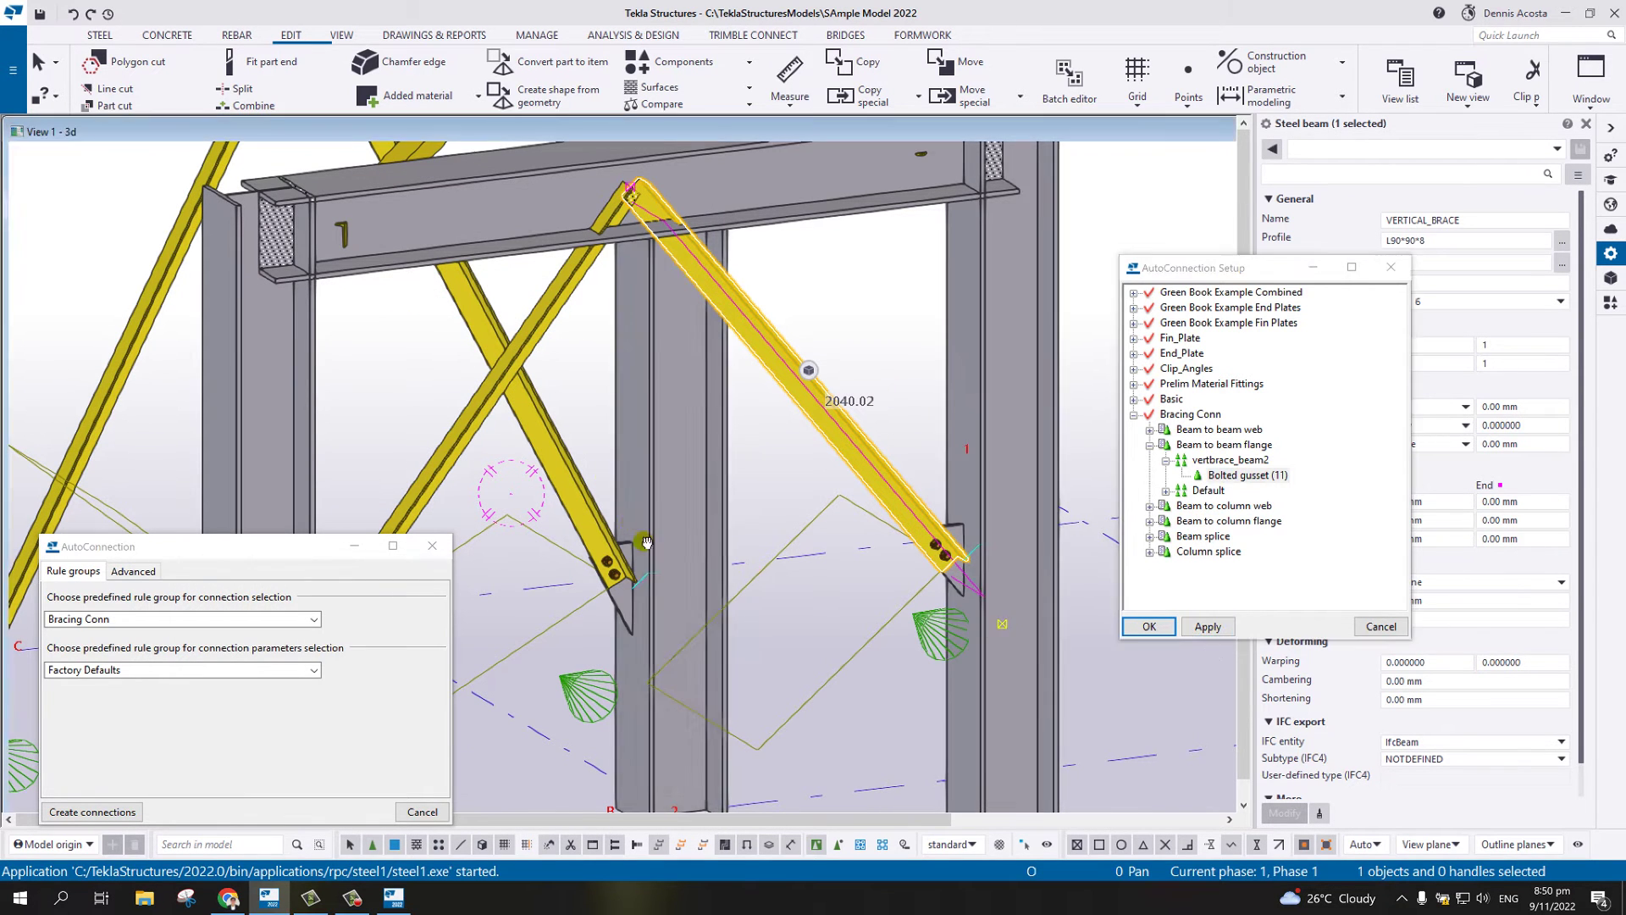
- Select the front beam together with the two diagonal braces that meet at its middle
scroll(646, 542, "down", 2)
middle_click_drag(646, 542, 715, 625)
middle_click_drag(751, 425, 669, 529, "ctrl")
scroll(752, 382, "up", 2)
left_click(742, 261)
left_click_drag(742, 261, 583, 549)
scroll(678, 432, "up", 4)
middle_click_drag(671, 363, 678, 378, "ctrl")
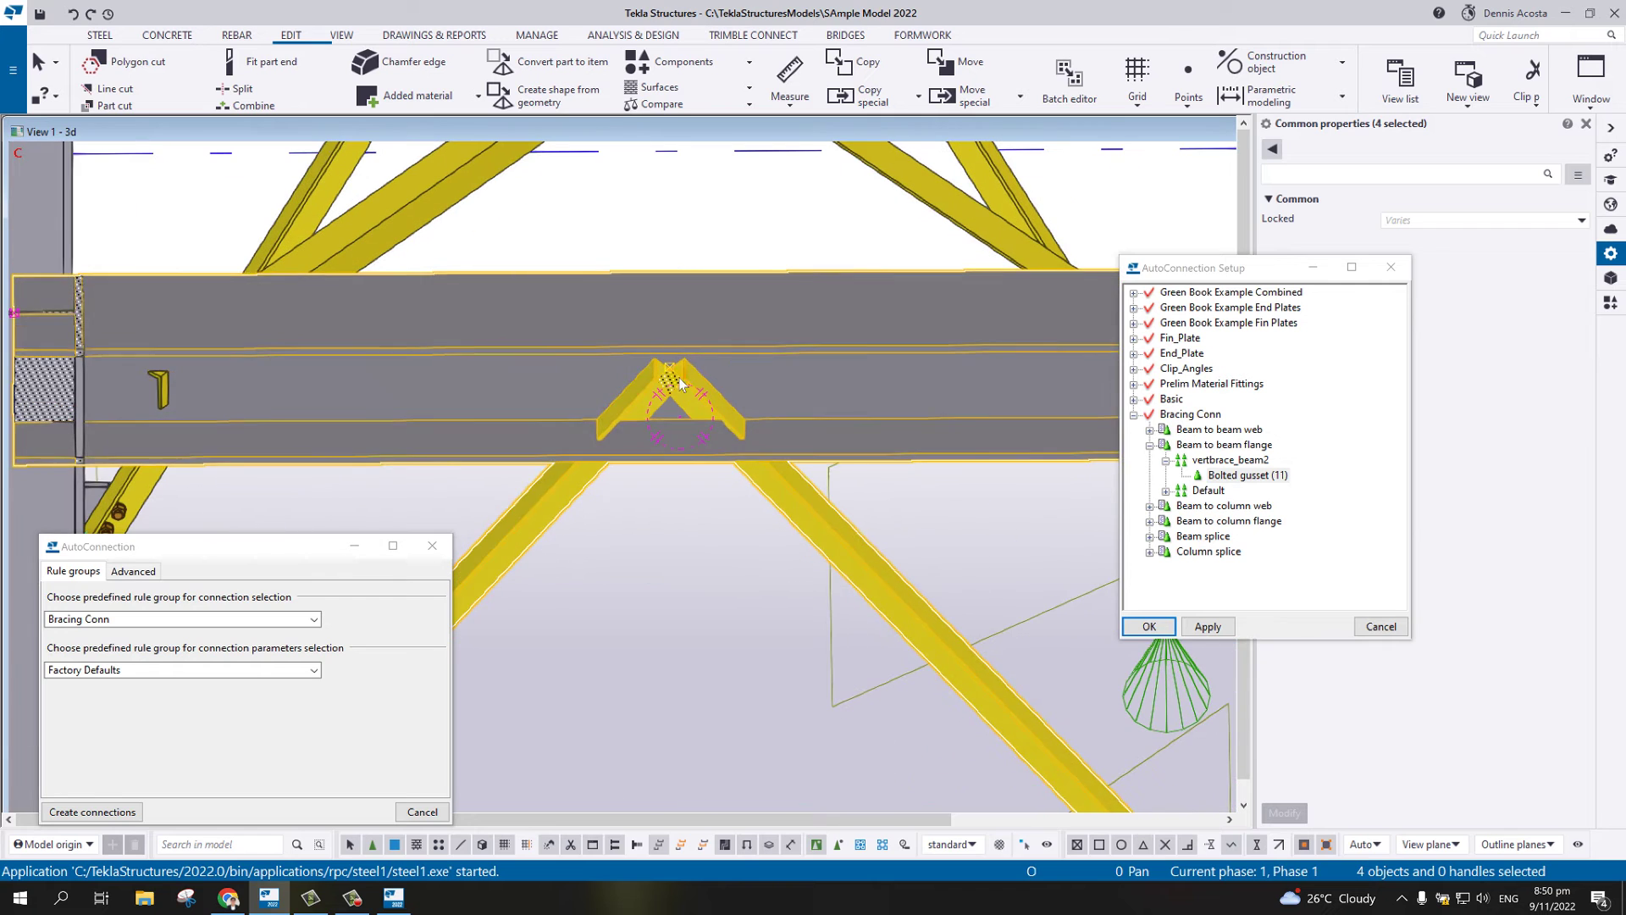
mouse_move(681, 458)
middle_mouse_down("ctrl")
mouse_move(683, 473)
mouse_move(703, 436)
middle_mouse_up("ctrl")
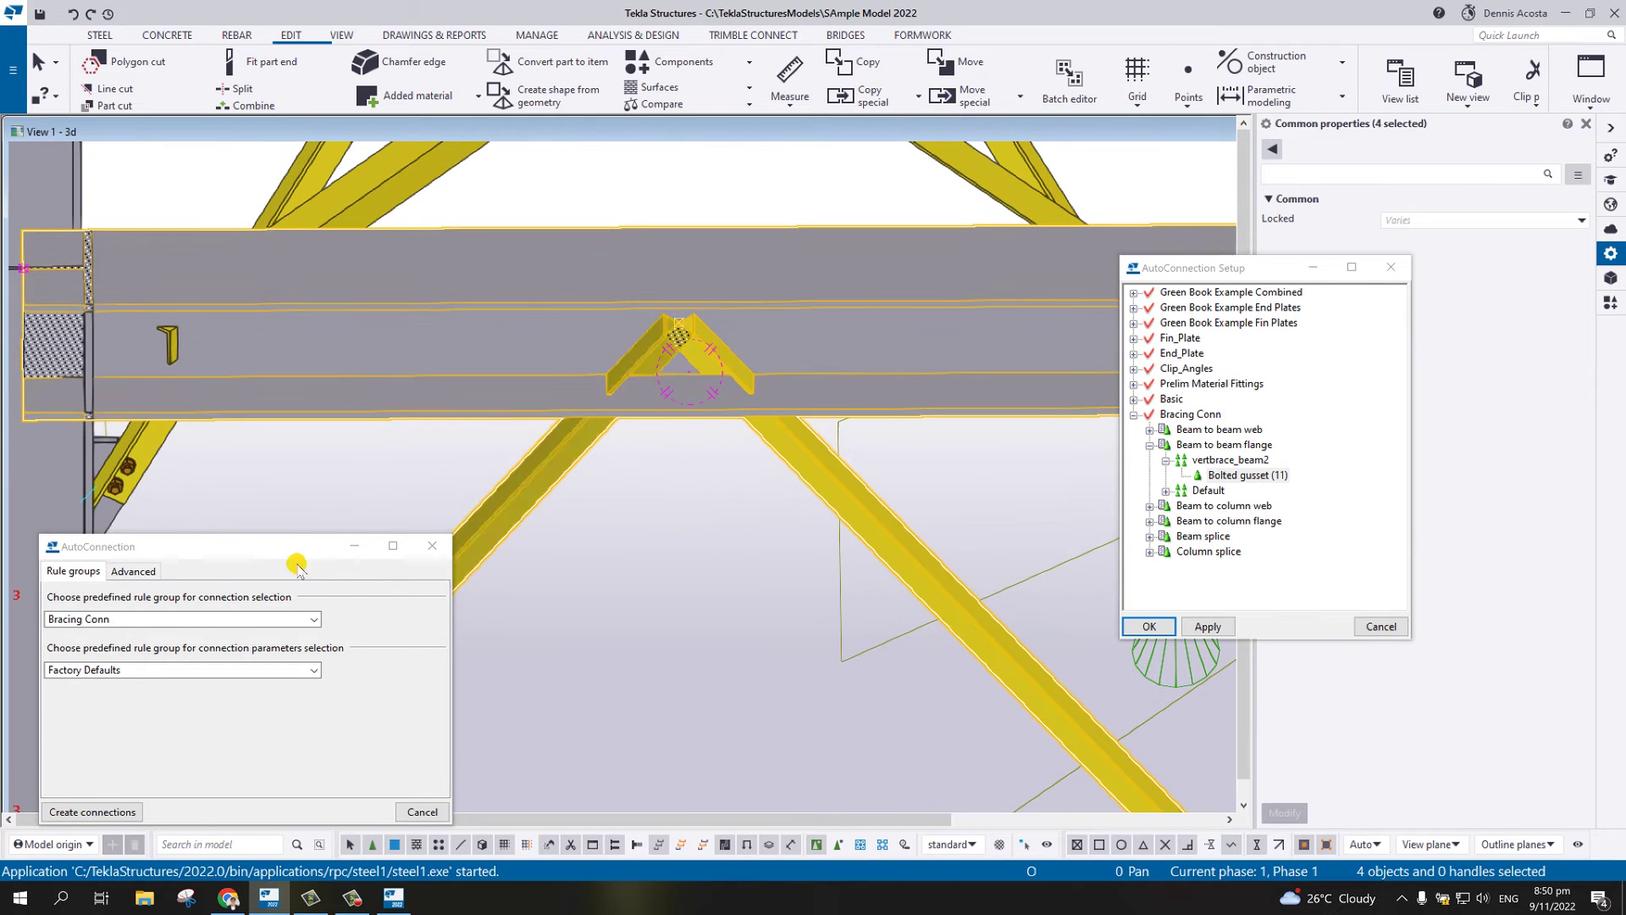
- Create the connection between the selected front beam and its two diagonal braces with the Bracing Conn rule group
left_click_drag(277, 551, 303, 431)
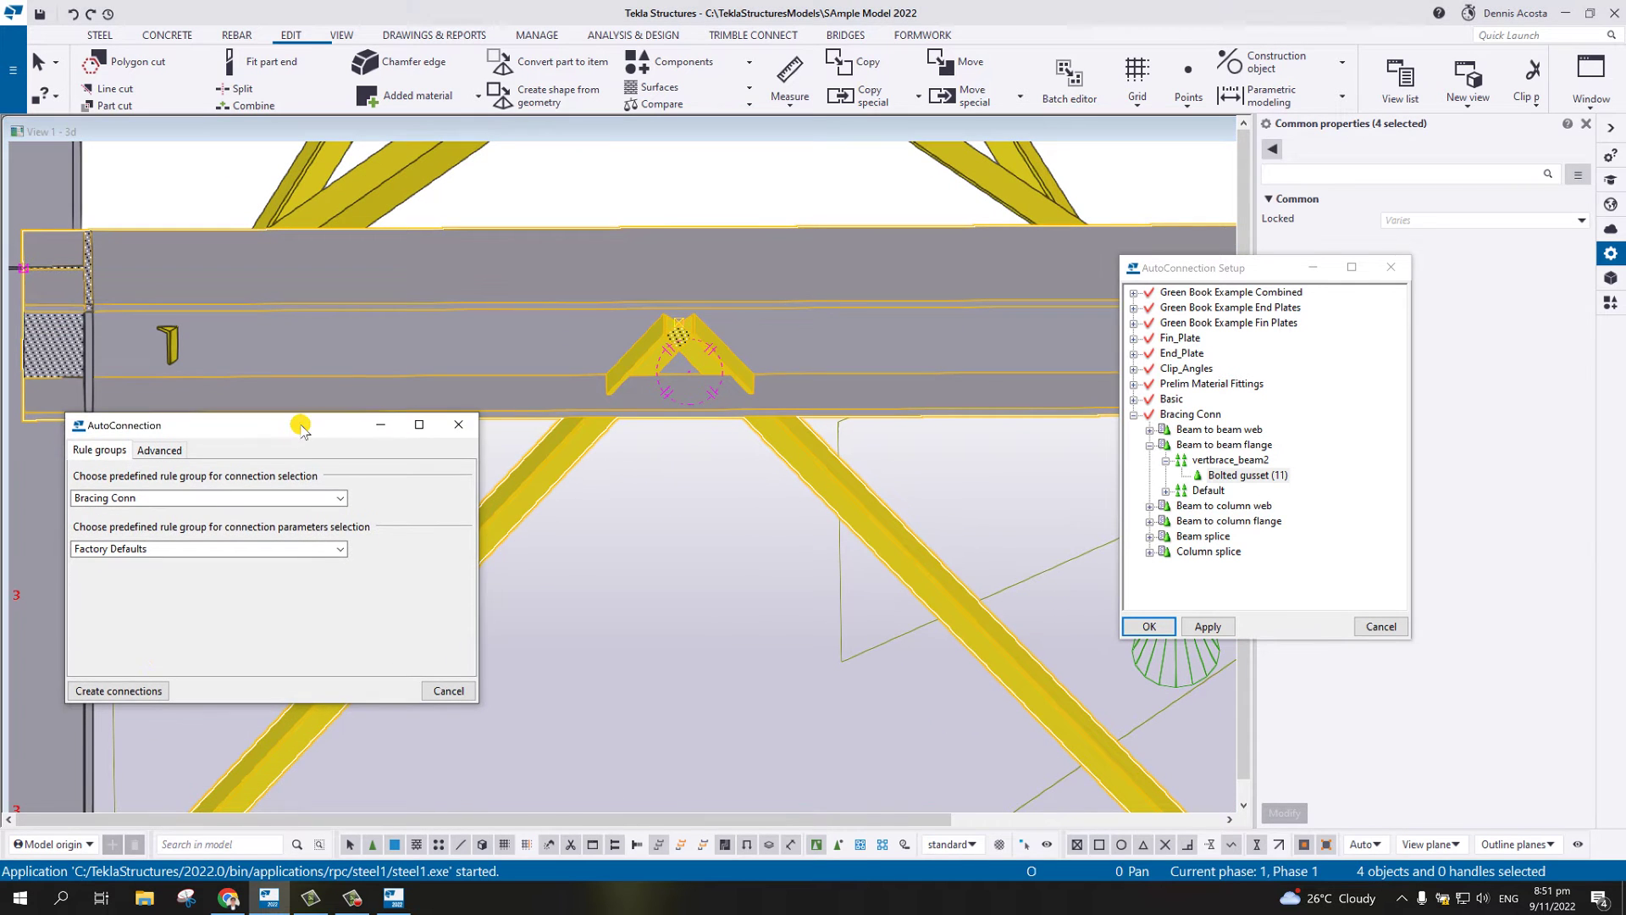
left_click(129, 693)
scroll(665, 494, "down", 3)
middle_click_drag(665, 494, 734, 415, "ctrl")
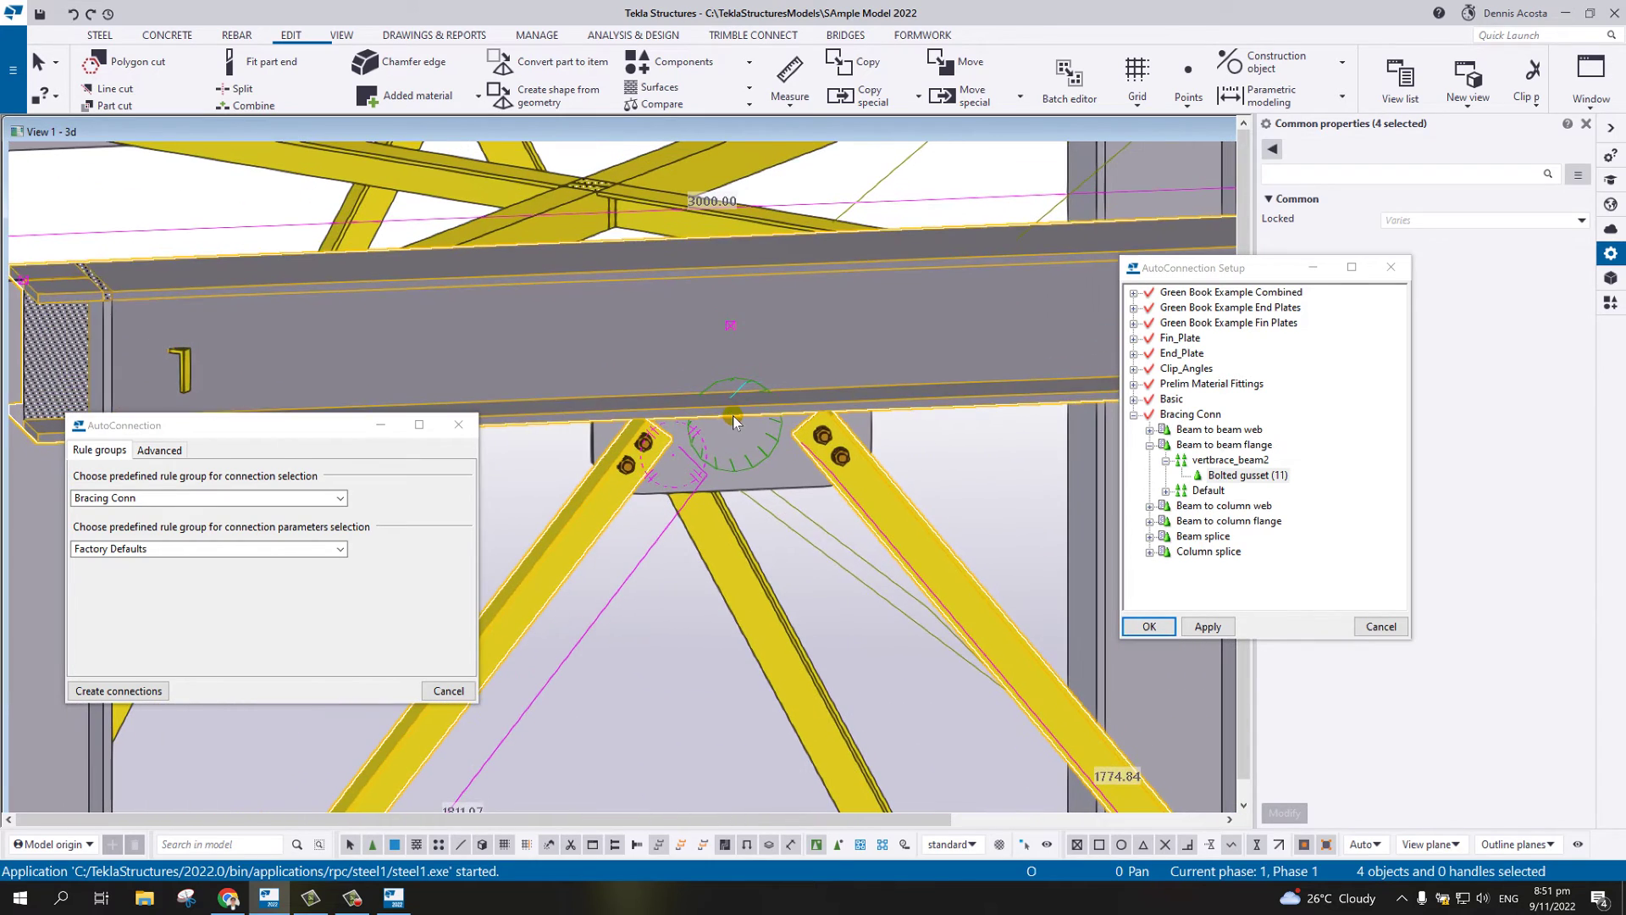
scroll(776, 463, "down", 5)
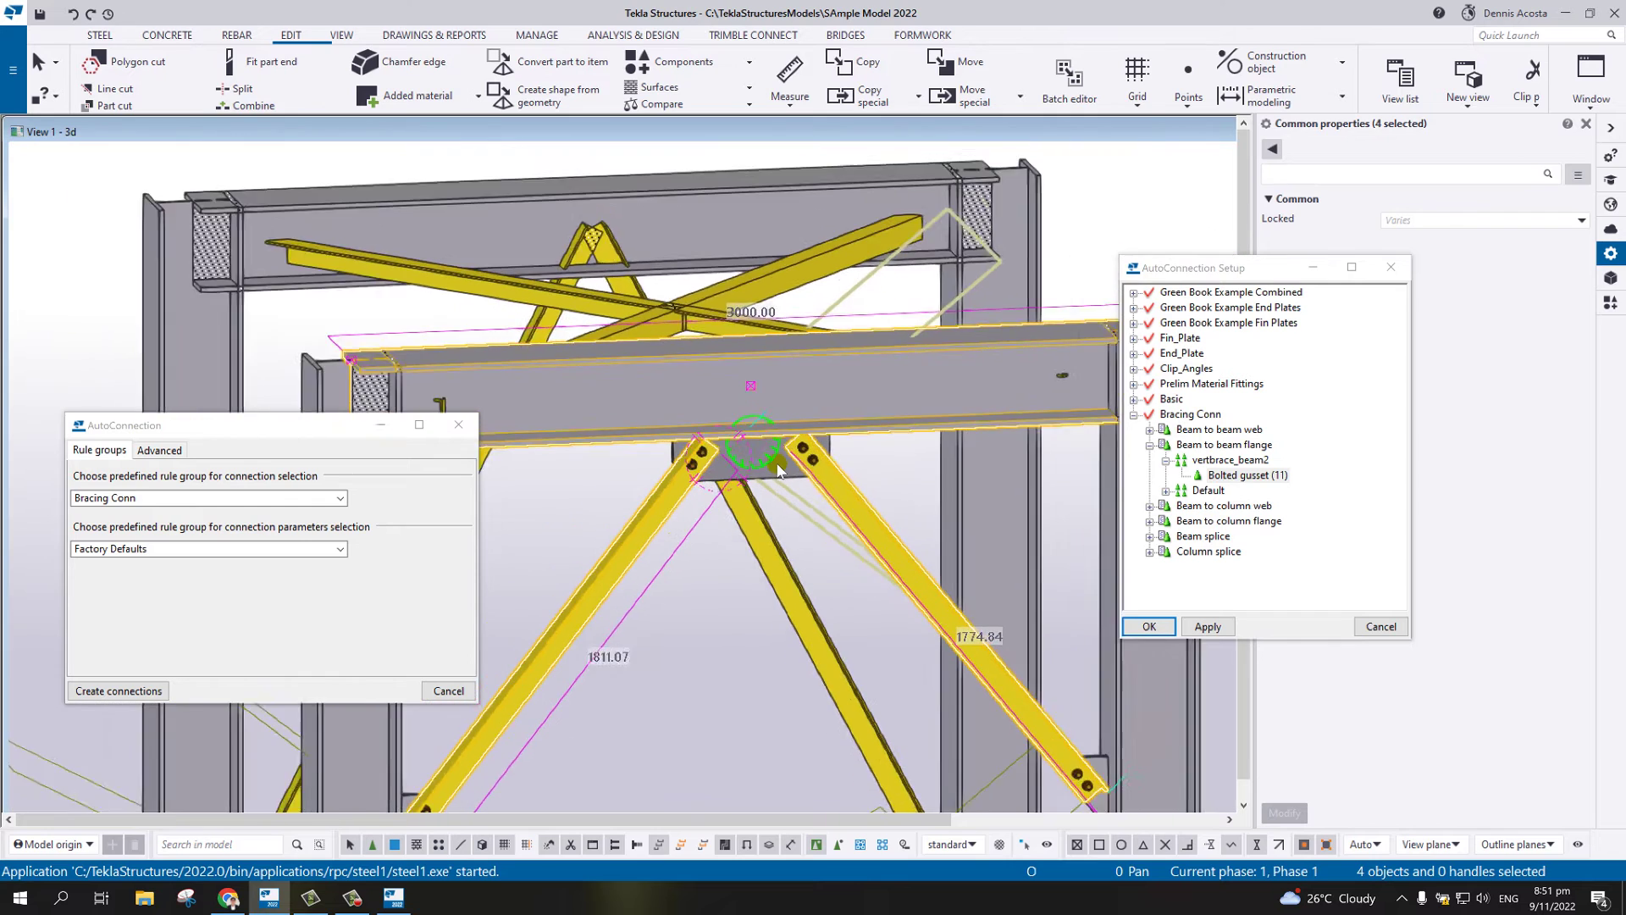
- Select the rear beam with its two diagonal braces and create their connection with the Bracing Conn rule group
middle_click_drag(776, 462, 781, 553, "ctrl")
left_click_drag(839, 506, 770, 546)
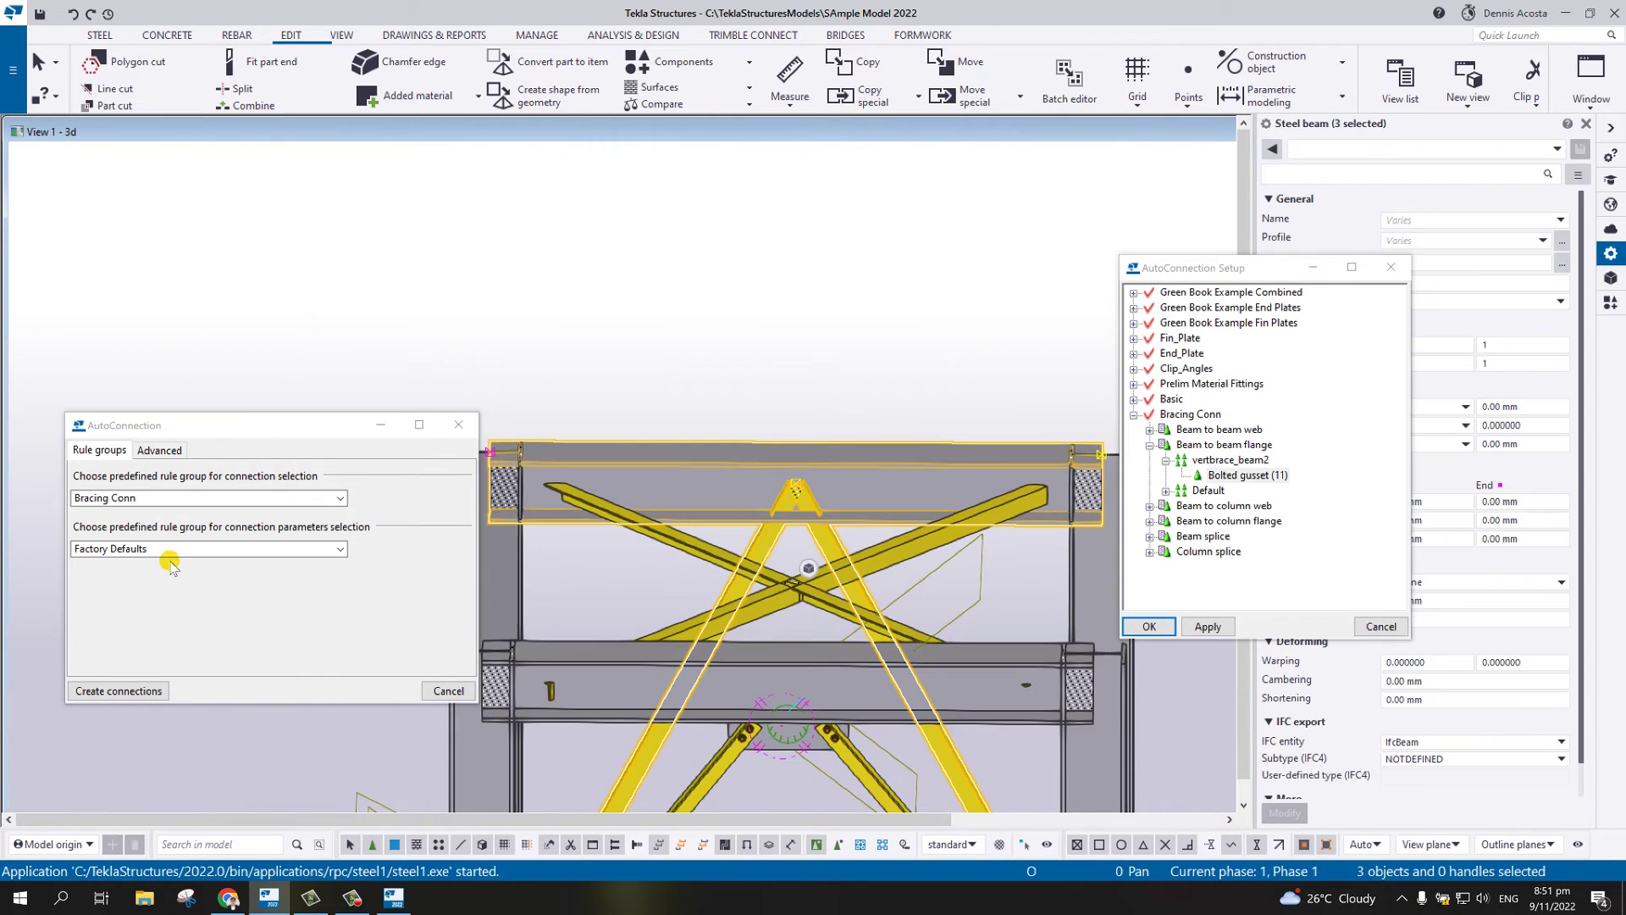
left_click(114, 693)
middle_click_drag(892, 500, 842, 254)
scroll(843, 260, "down", 2)
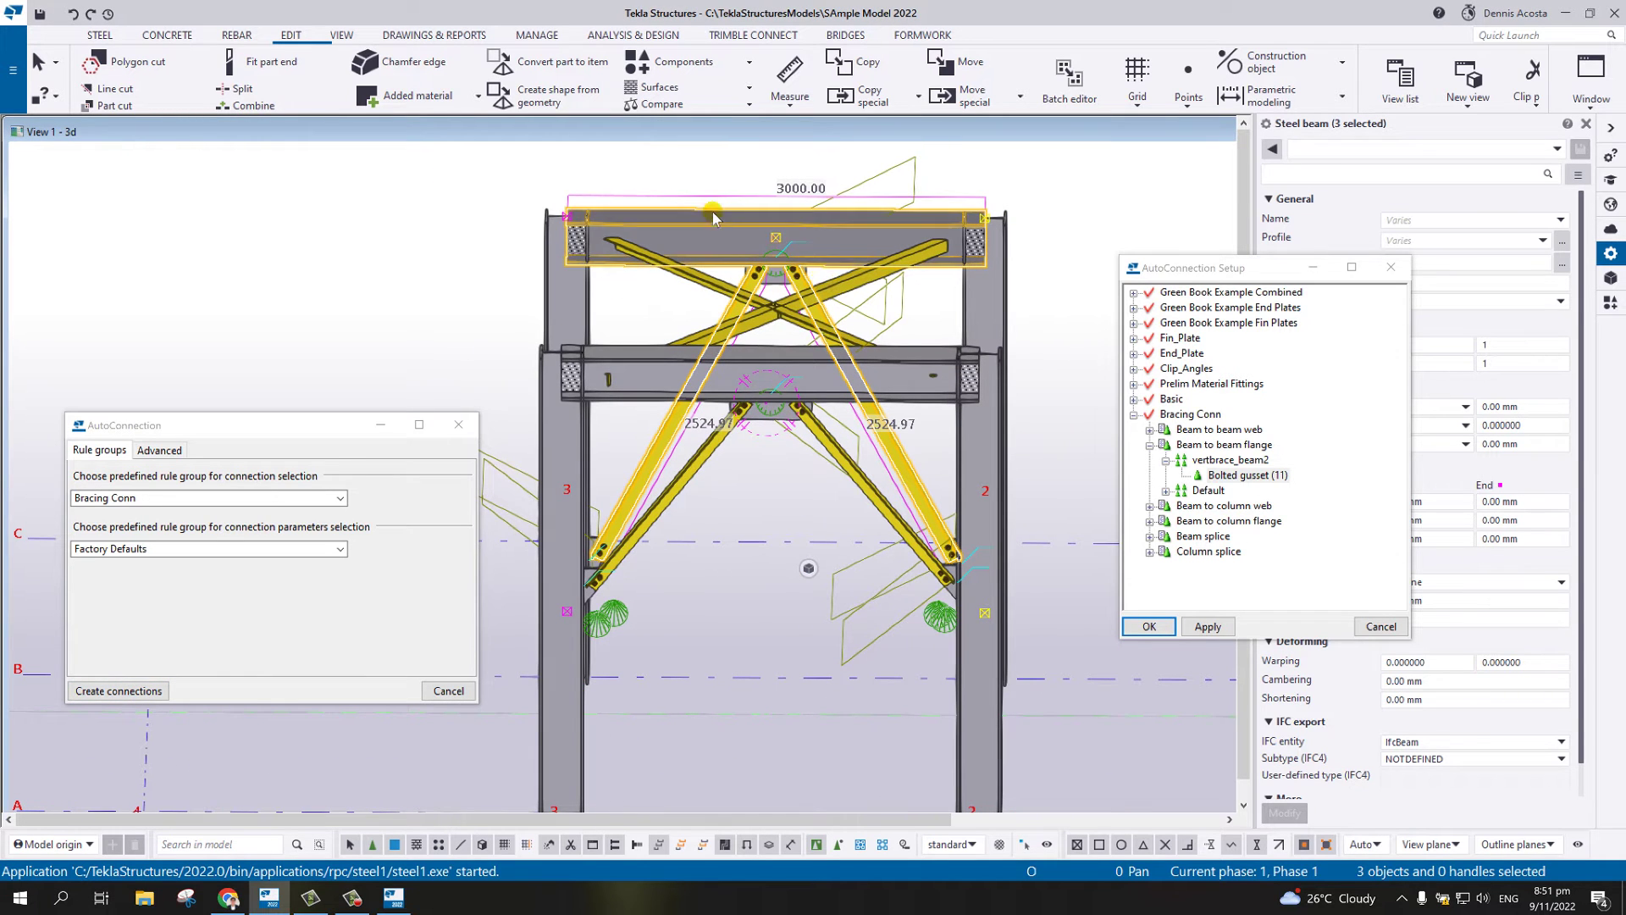
- Delete the gusset connections at both beams and at the lower brace ends on the columns
left_click_drag(701, 182, 837, 493)
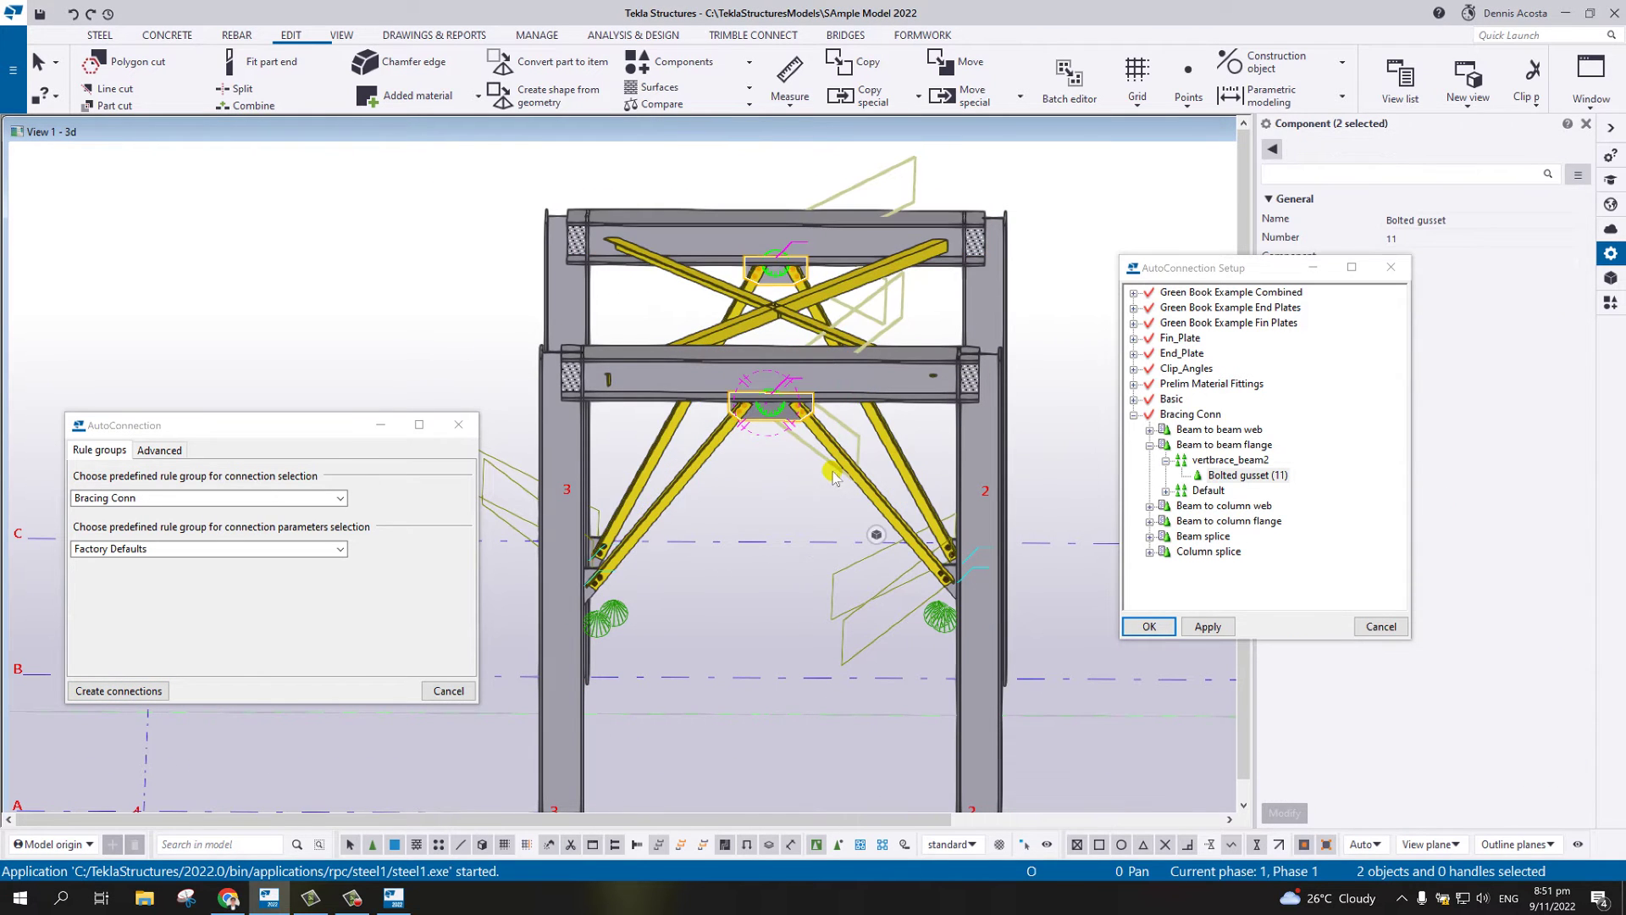
left_click(834, 479)
left_click_drag(507, 459, 1070, 709)
key("Delete")
middle_click_drag(770, 508, 810, 470)
scroll(811, 466, "down", 2)
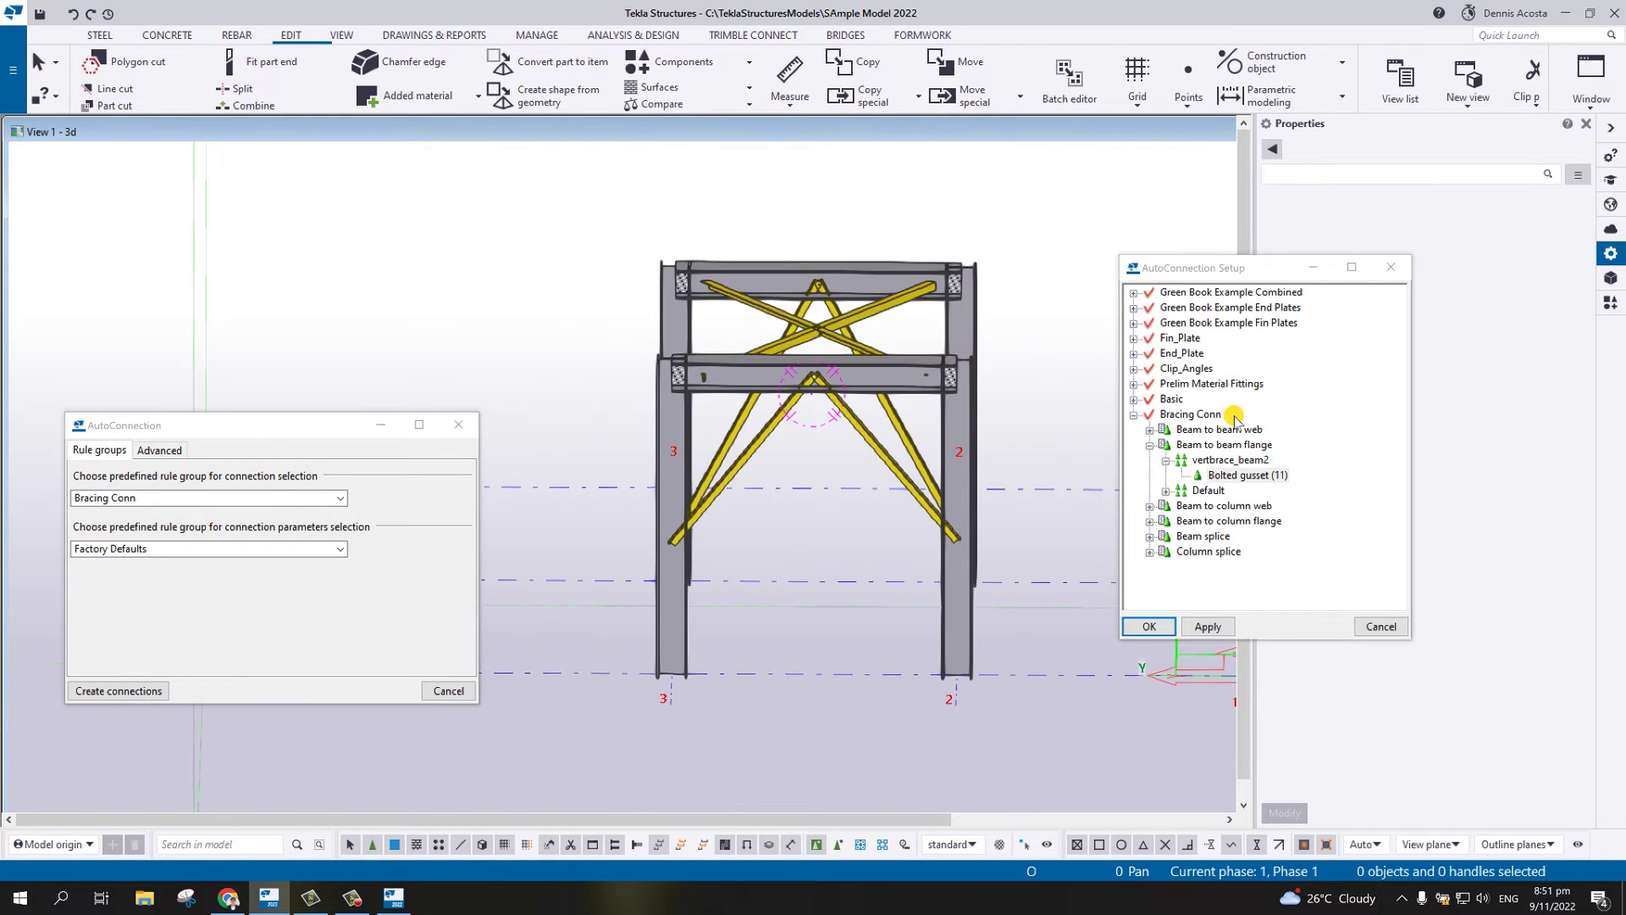
- Select all columns, beams and braces of both frames and create their connections with the Bracing Conn rule group
left_click_drag(1268, 267, 1320, 253)
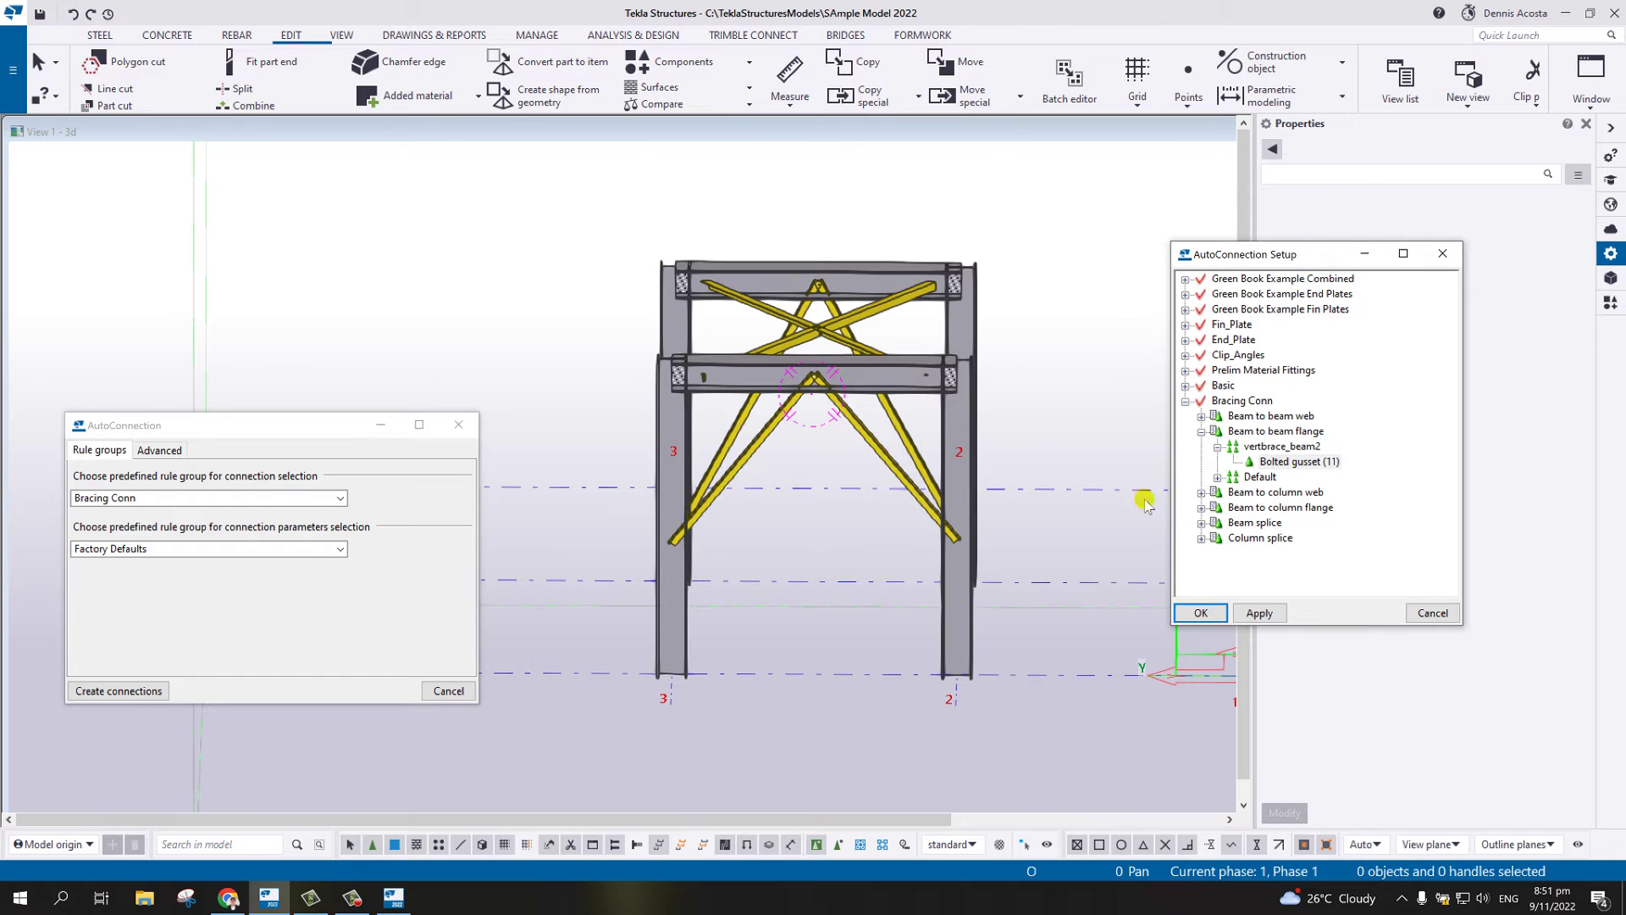
middle_click_drag(835, 508, 653, 415, "ctrl")
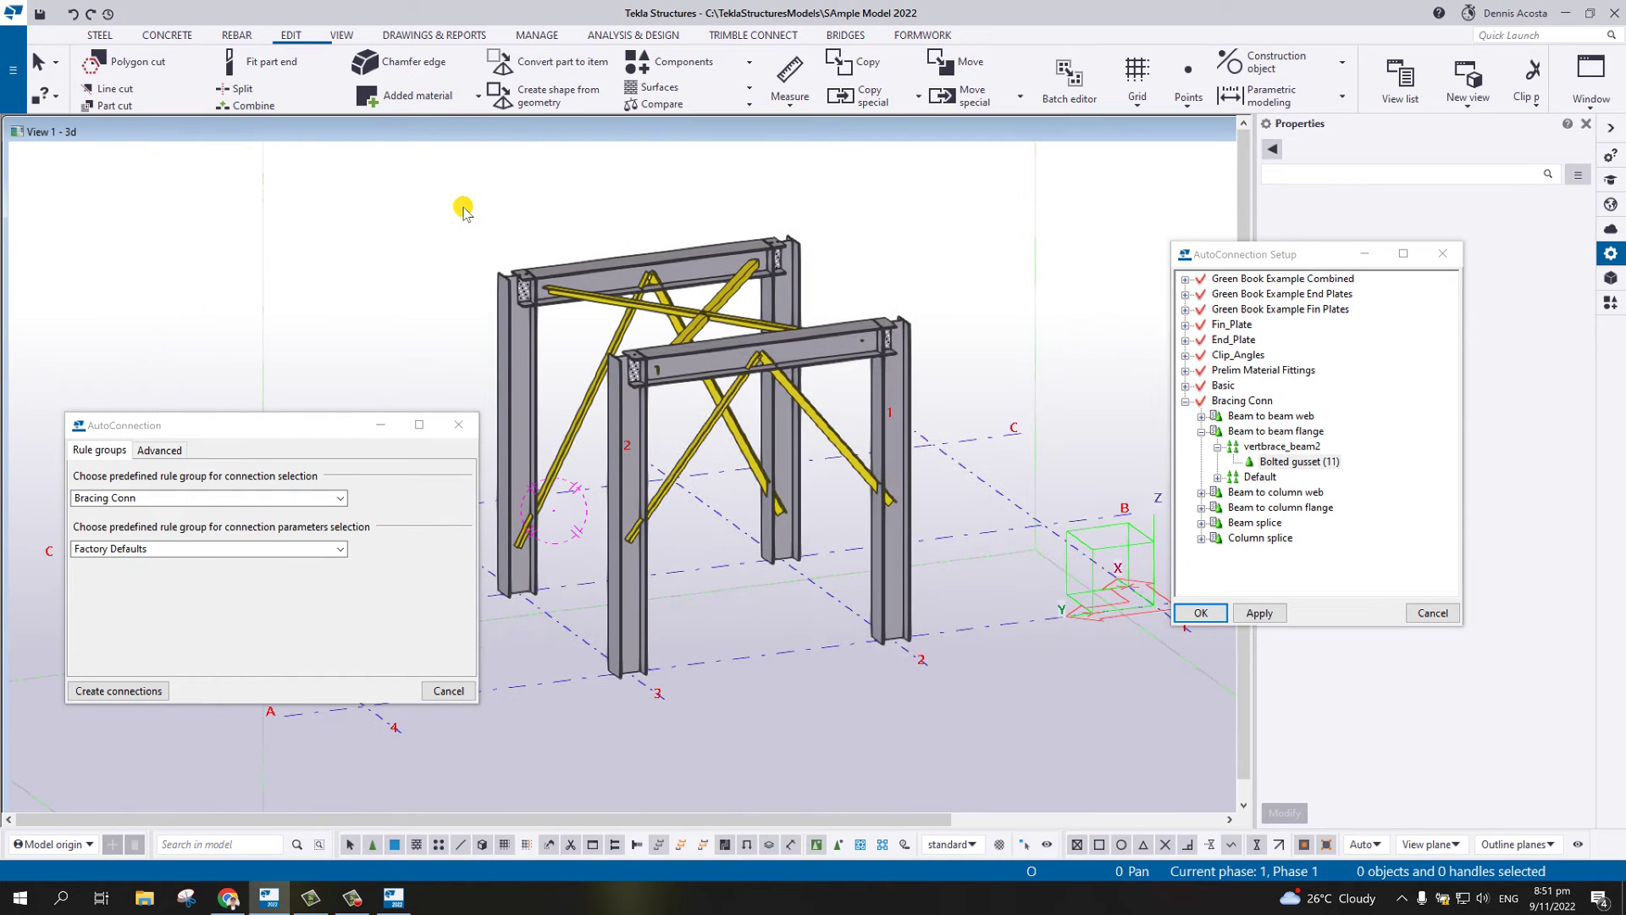
left_click_drag(463, 211, 974, 708)
scroll(428, 170, "up", 1)
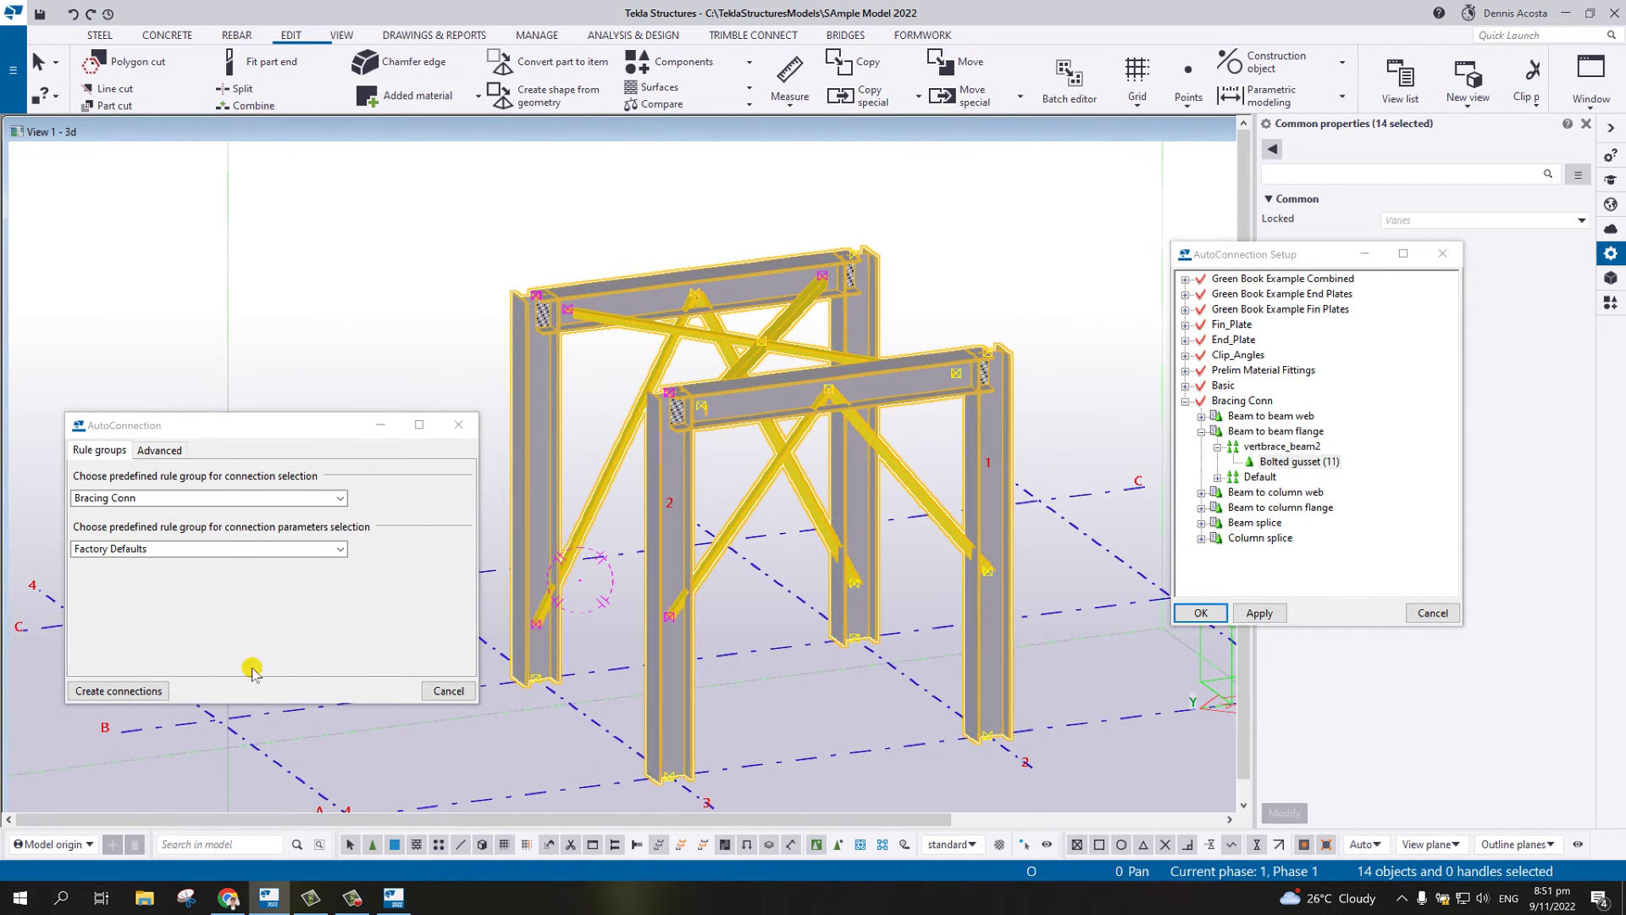
left_click(116, 691)
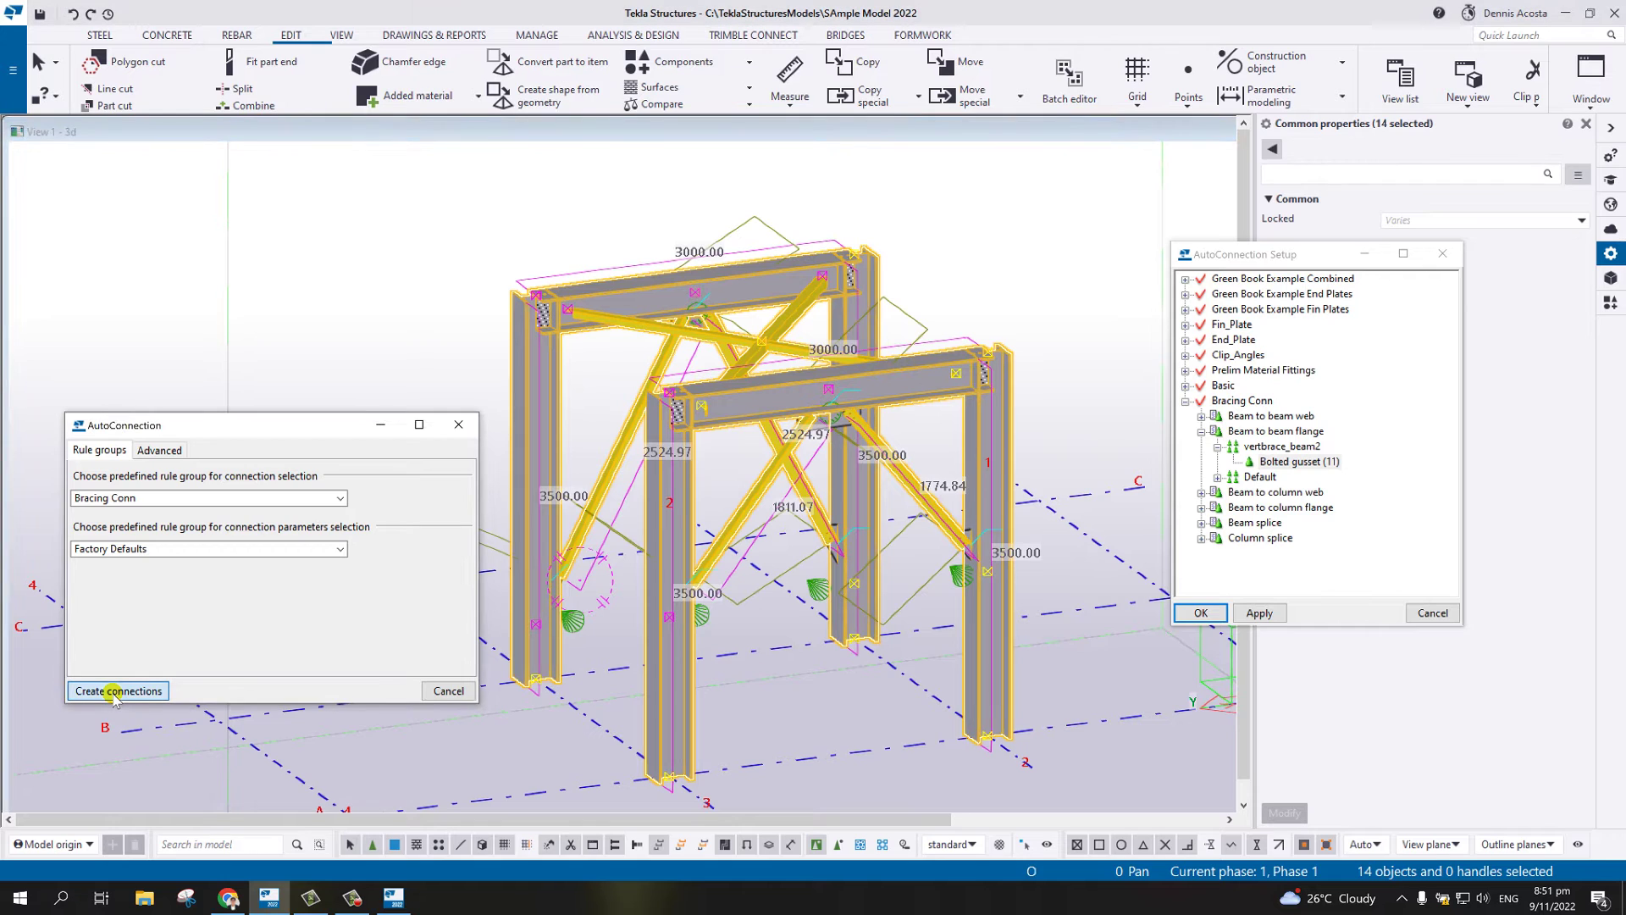
left_click(1009, 227)
scroll(881, 517, "up", 3)
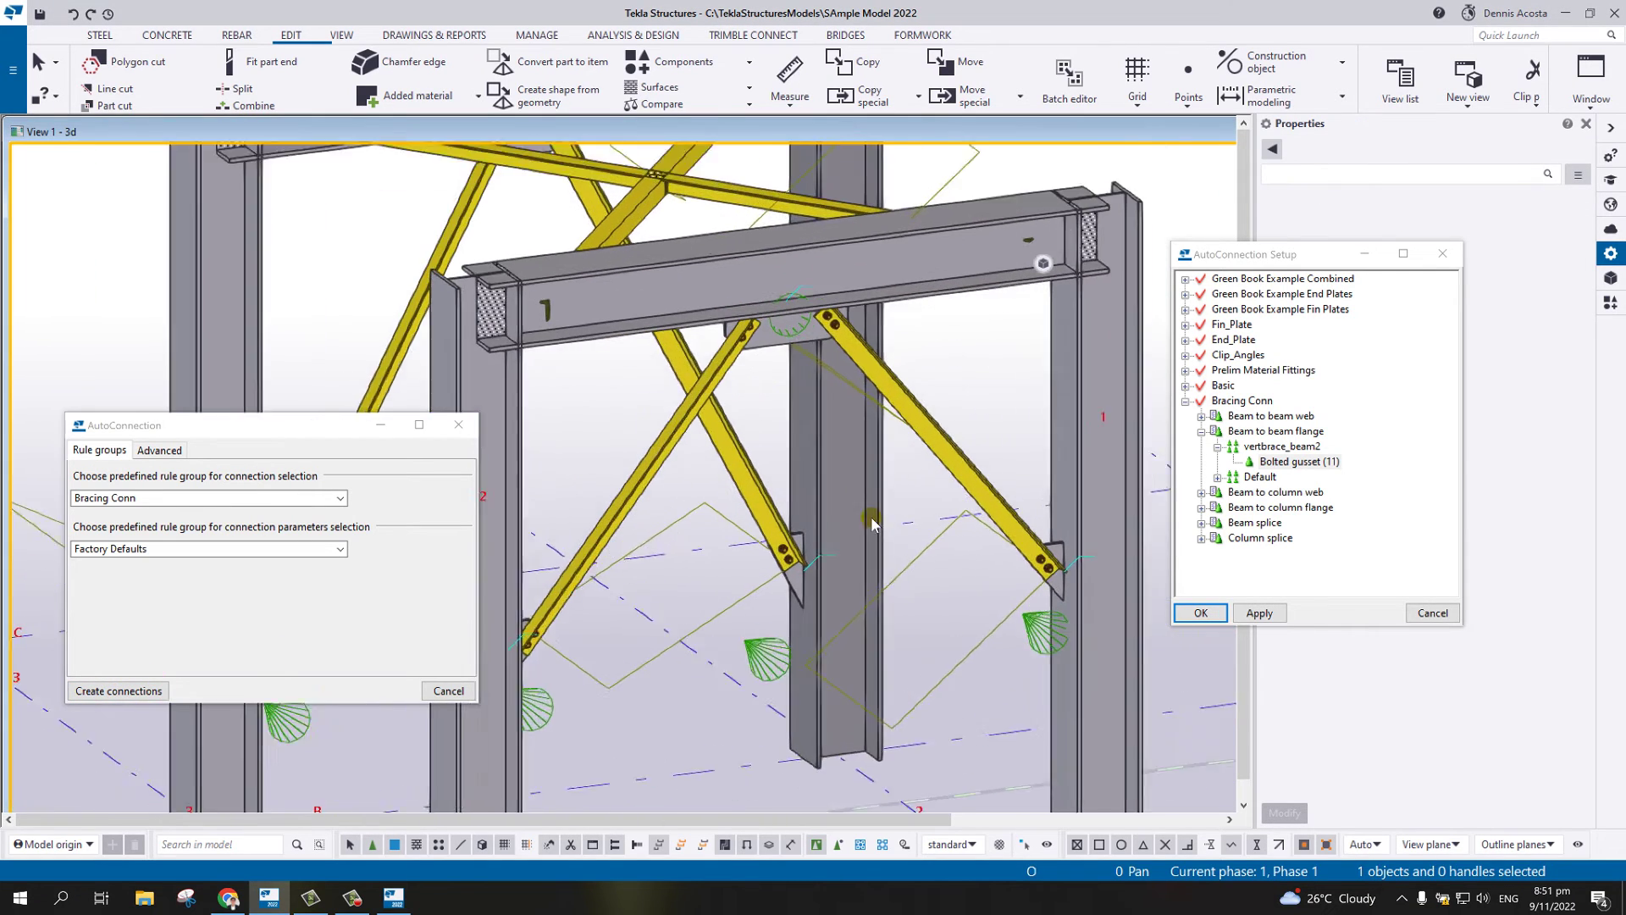
- Examine how the end of the horizontal brace meets the web of the rear beam
middle_click_drag(872, 519, 846, 599, "ctrl")
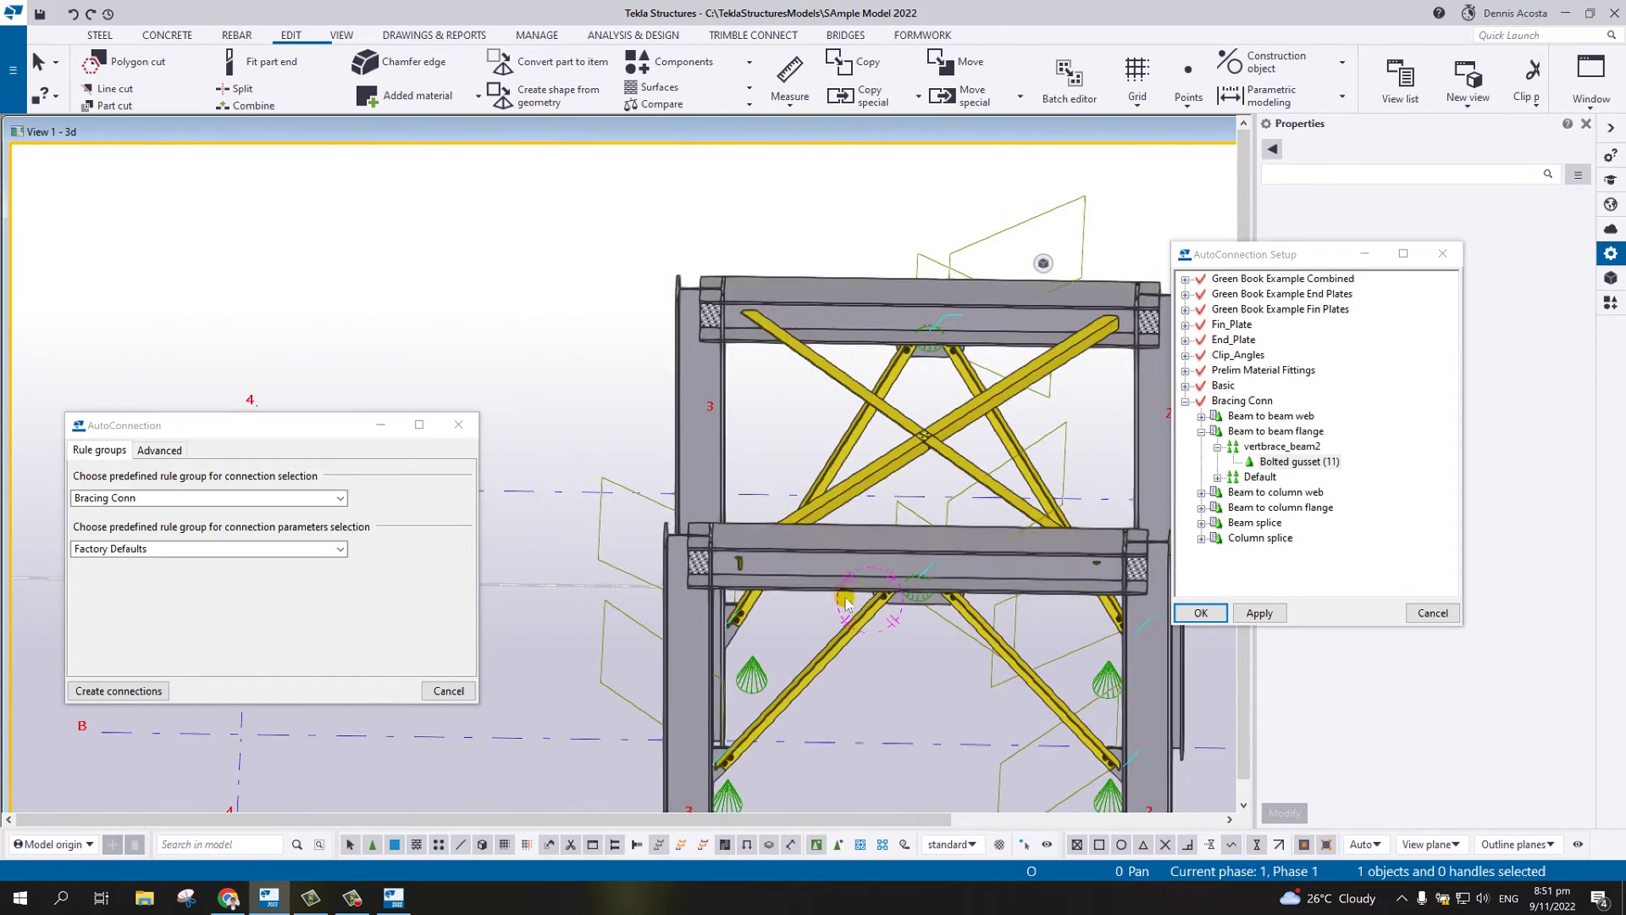
scroll(837, 398, "up", 2)
middle_click_drag(791, 345, 800, 635)
scroll(816, 520, "up", 2)
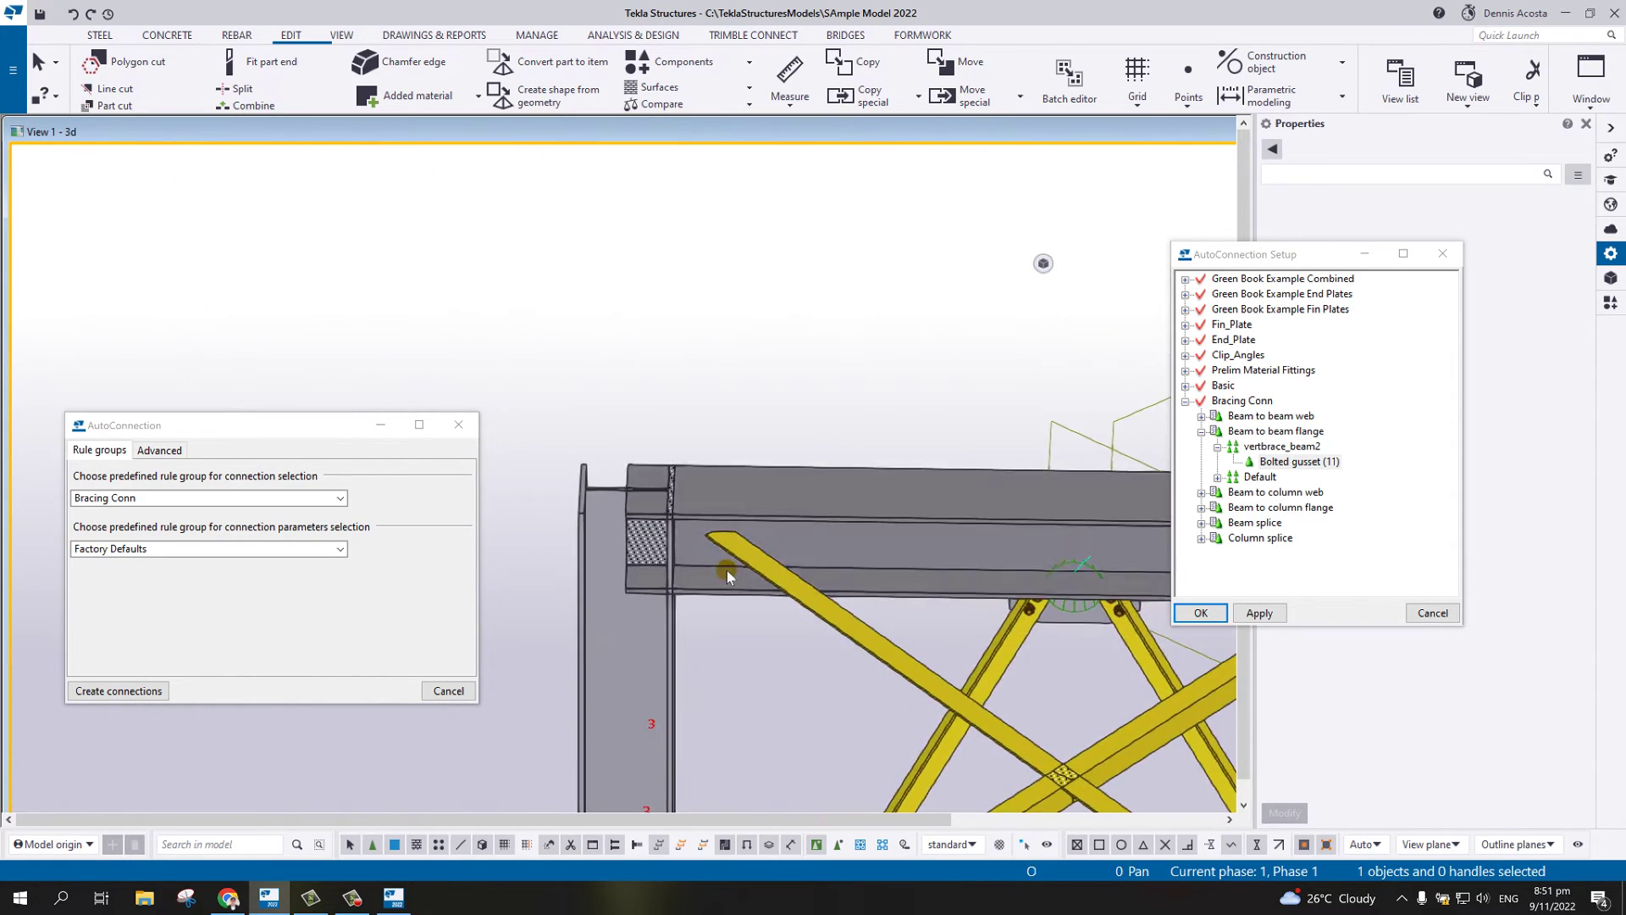
scroll(726, 571, "up", 2)
middle_click_drag(791, 559, 806, 506, "ctrl")
left_click_drag(875, 343, 708, 674)
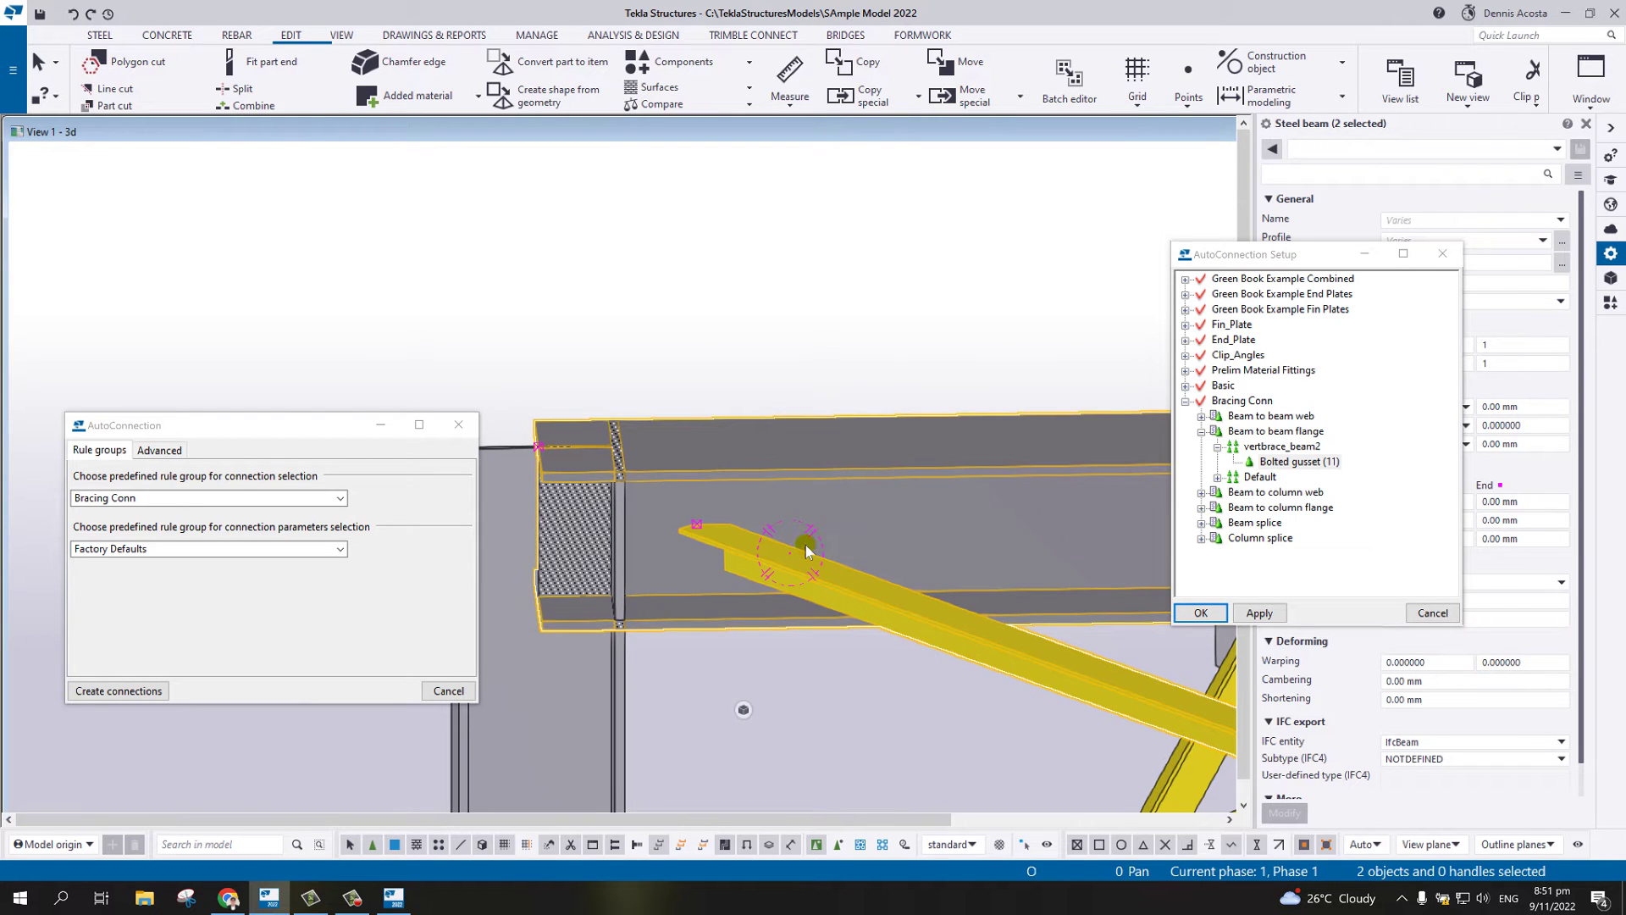
middle_click_drag(811, 578, 736, 484)
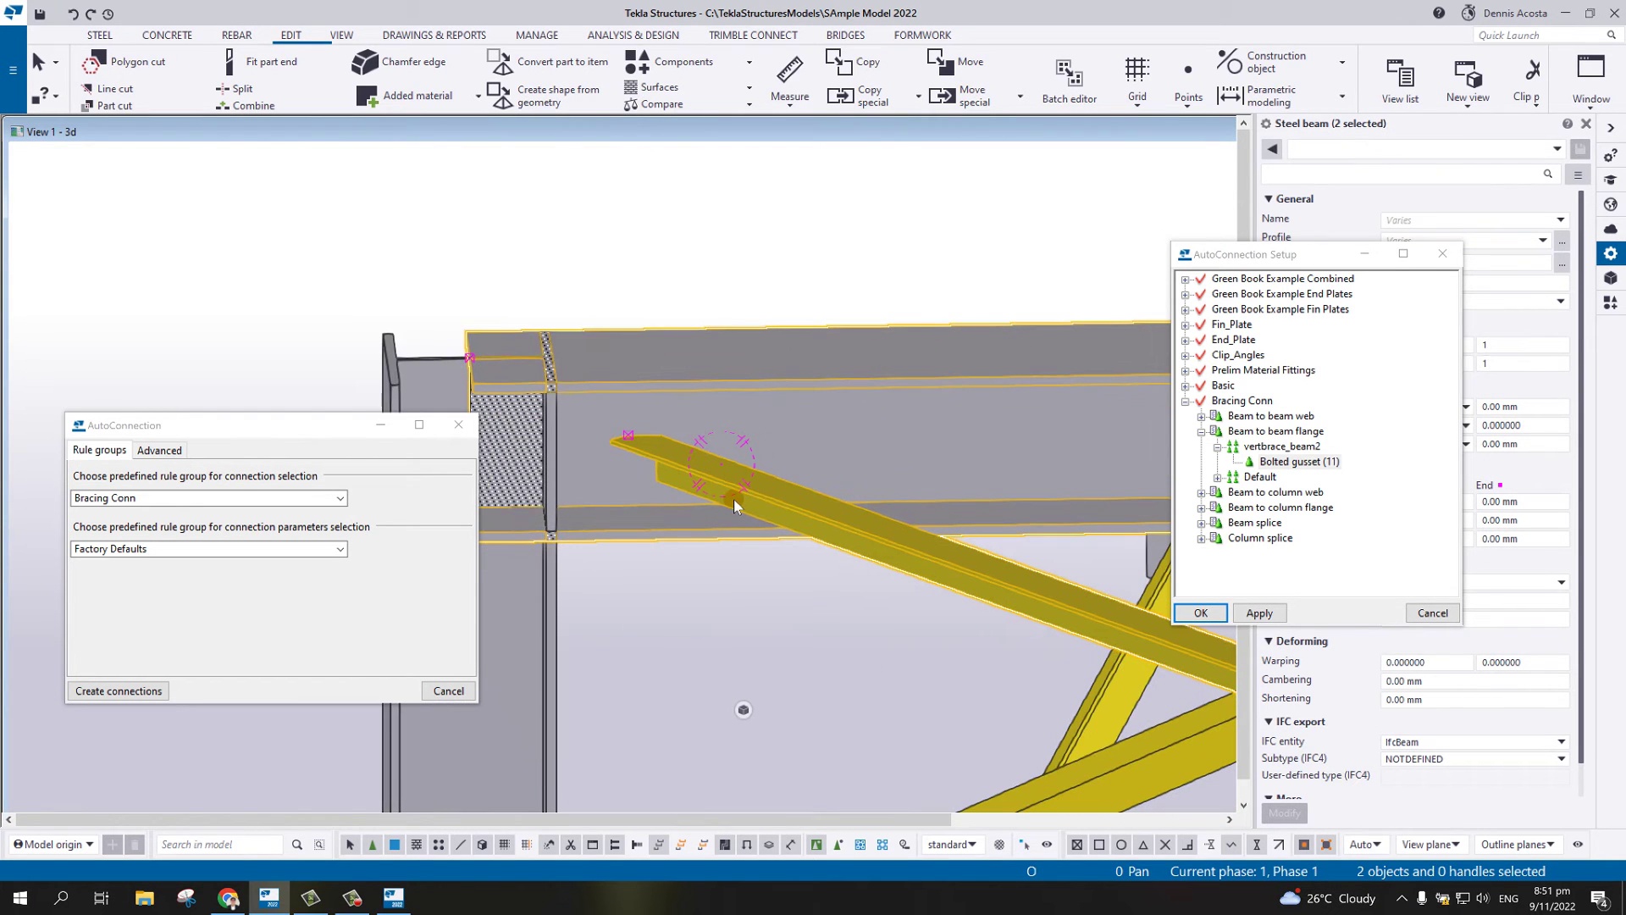
left_click(785, 217)
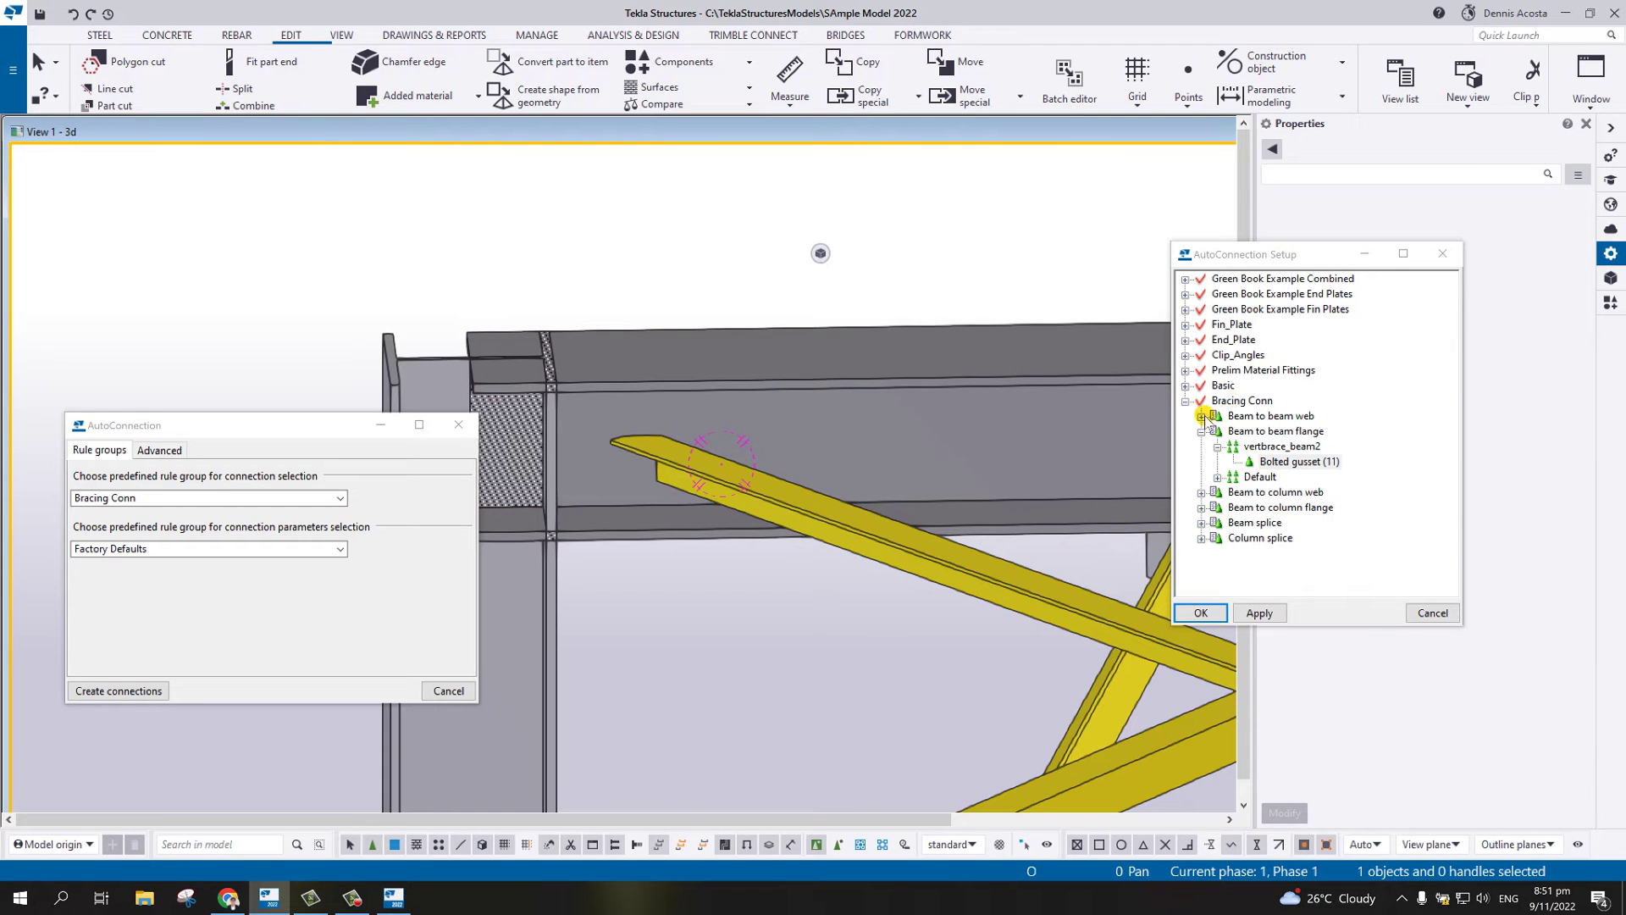
- Create additional rule sets for Beam to beam web in the Bracing Conn rule group
left_click(1202, 431)
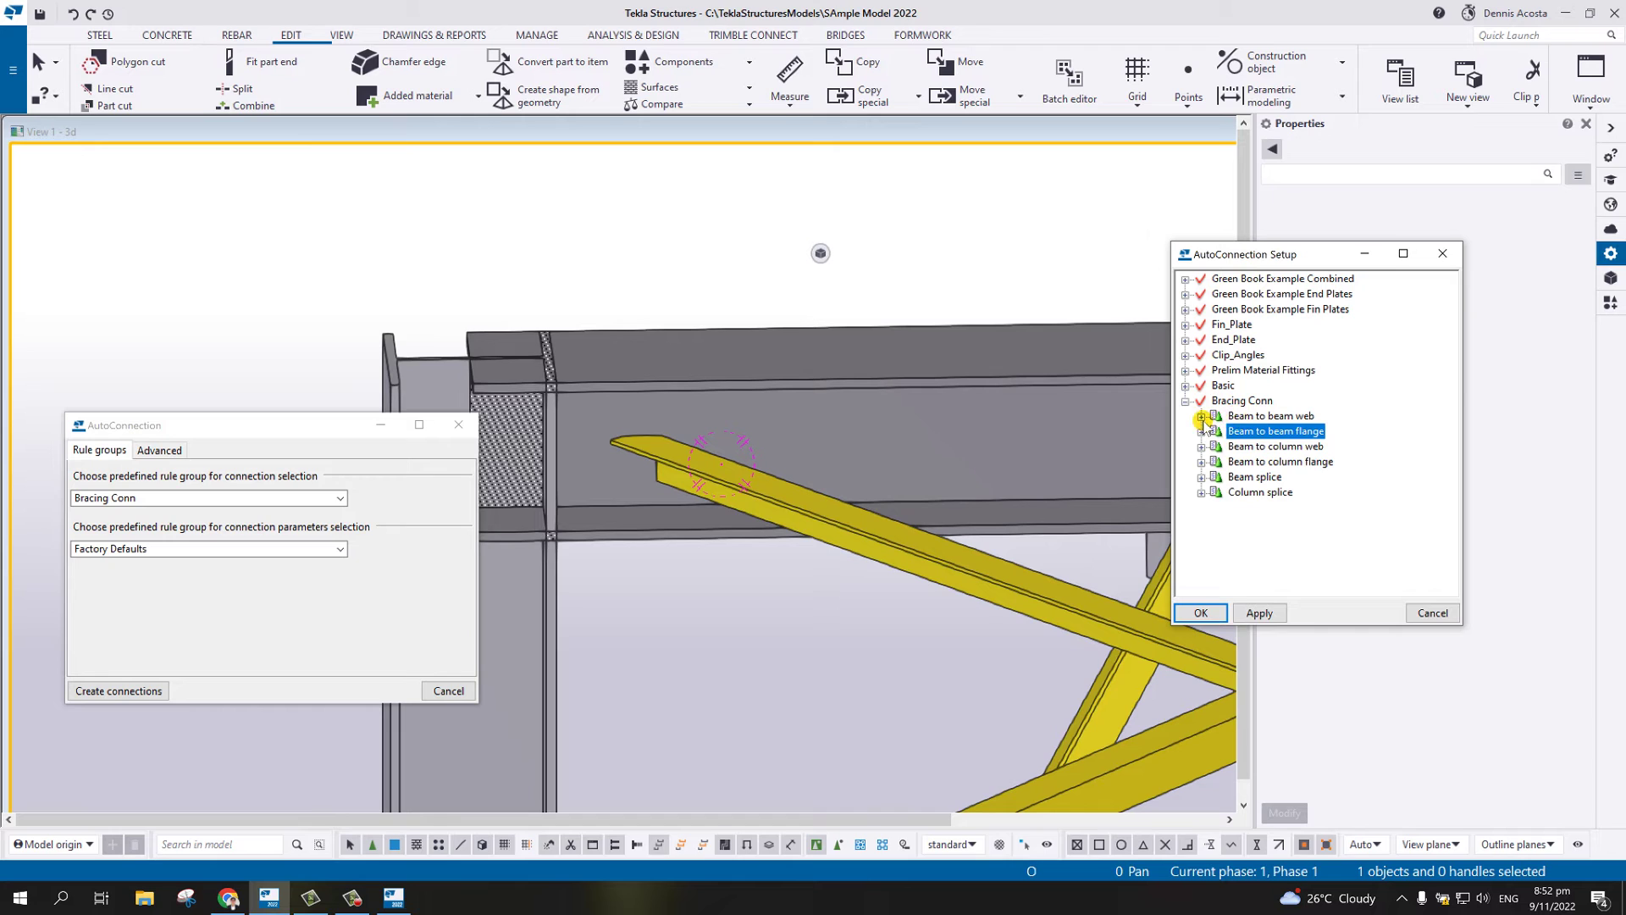
left_click(1201, 416)
left_click(1268, 417)
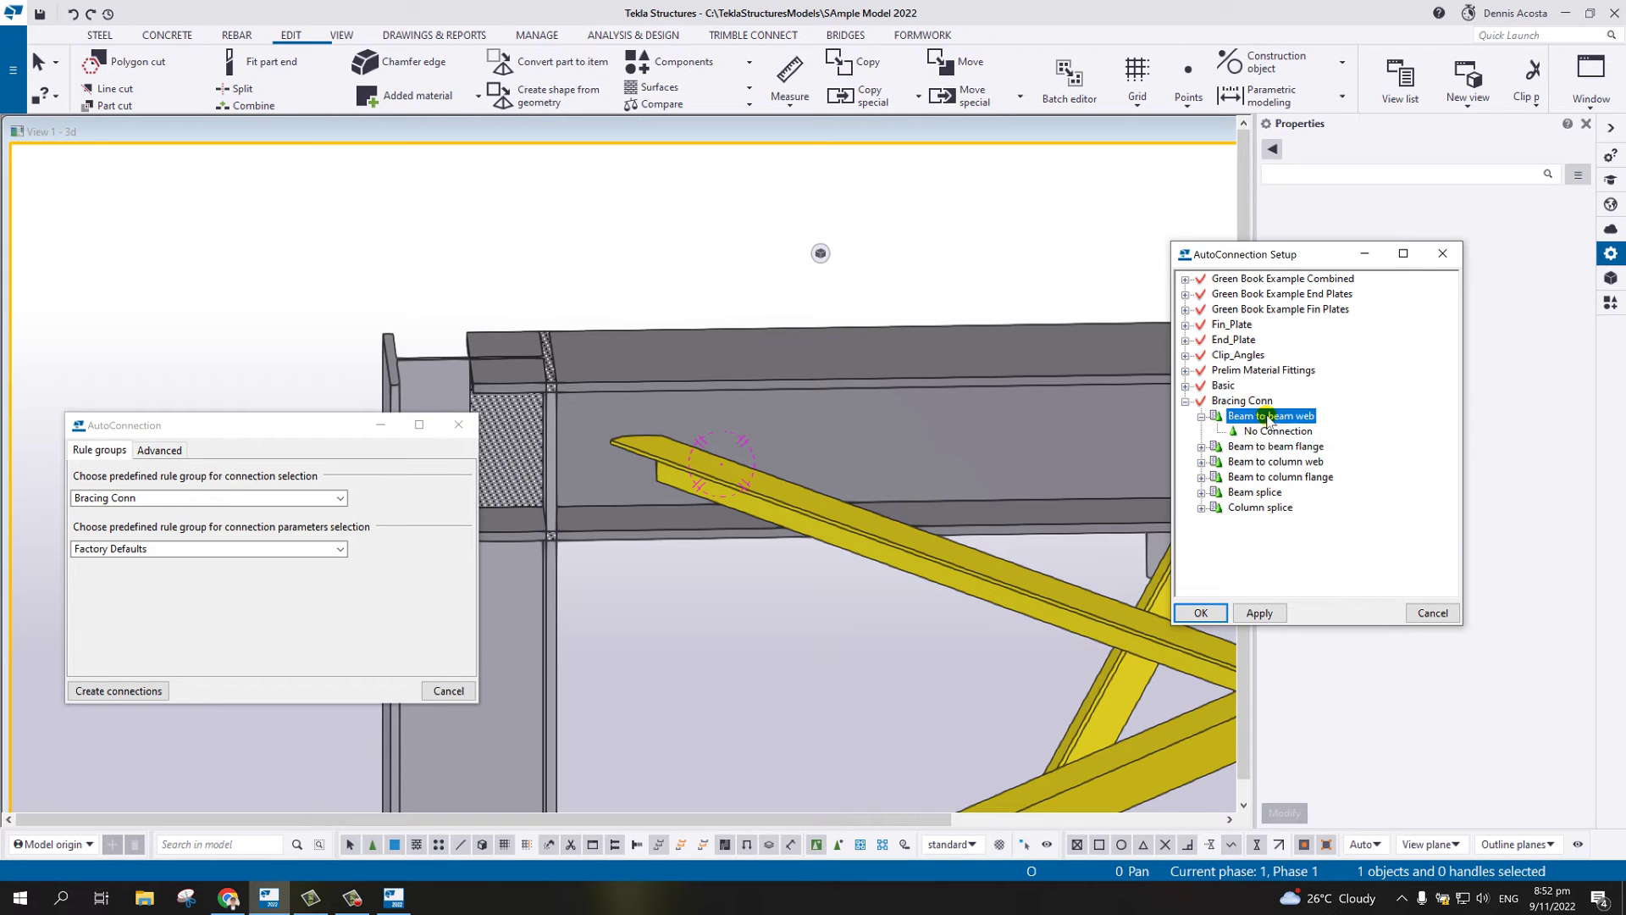
right_click(1269, 418)
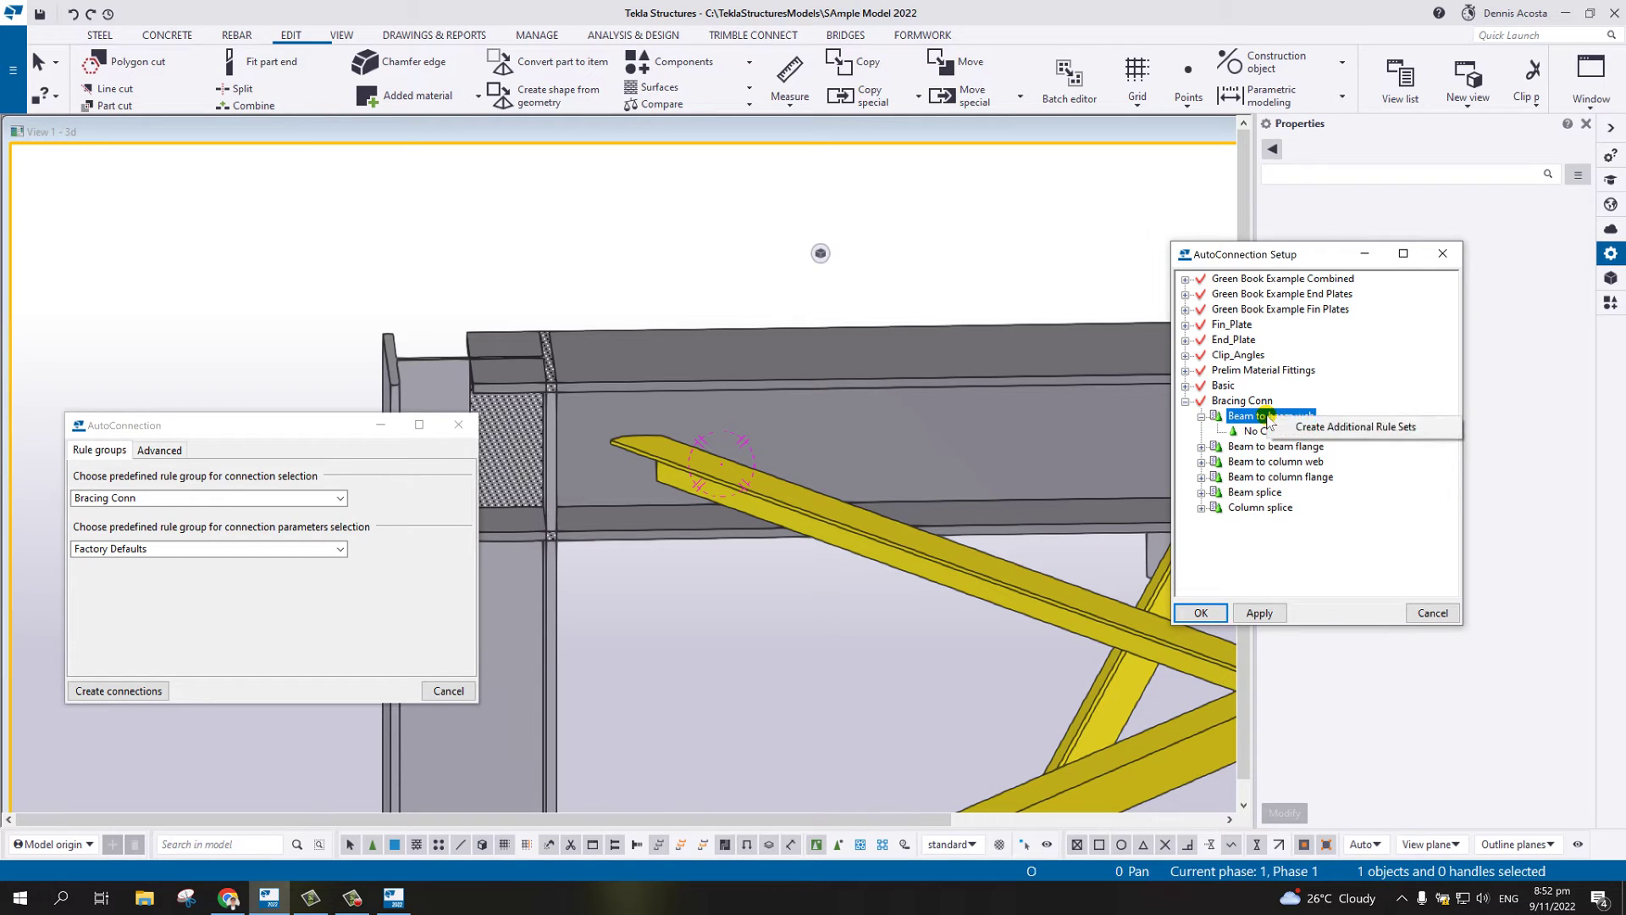
left_click(1323, 428)
- Edit the rule set New under Beam to beam web and add the rules Primary part name and Secondary 1 part name
right_click(1257, 433)
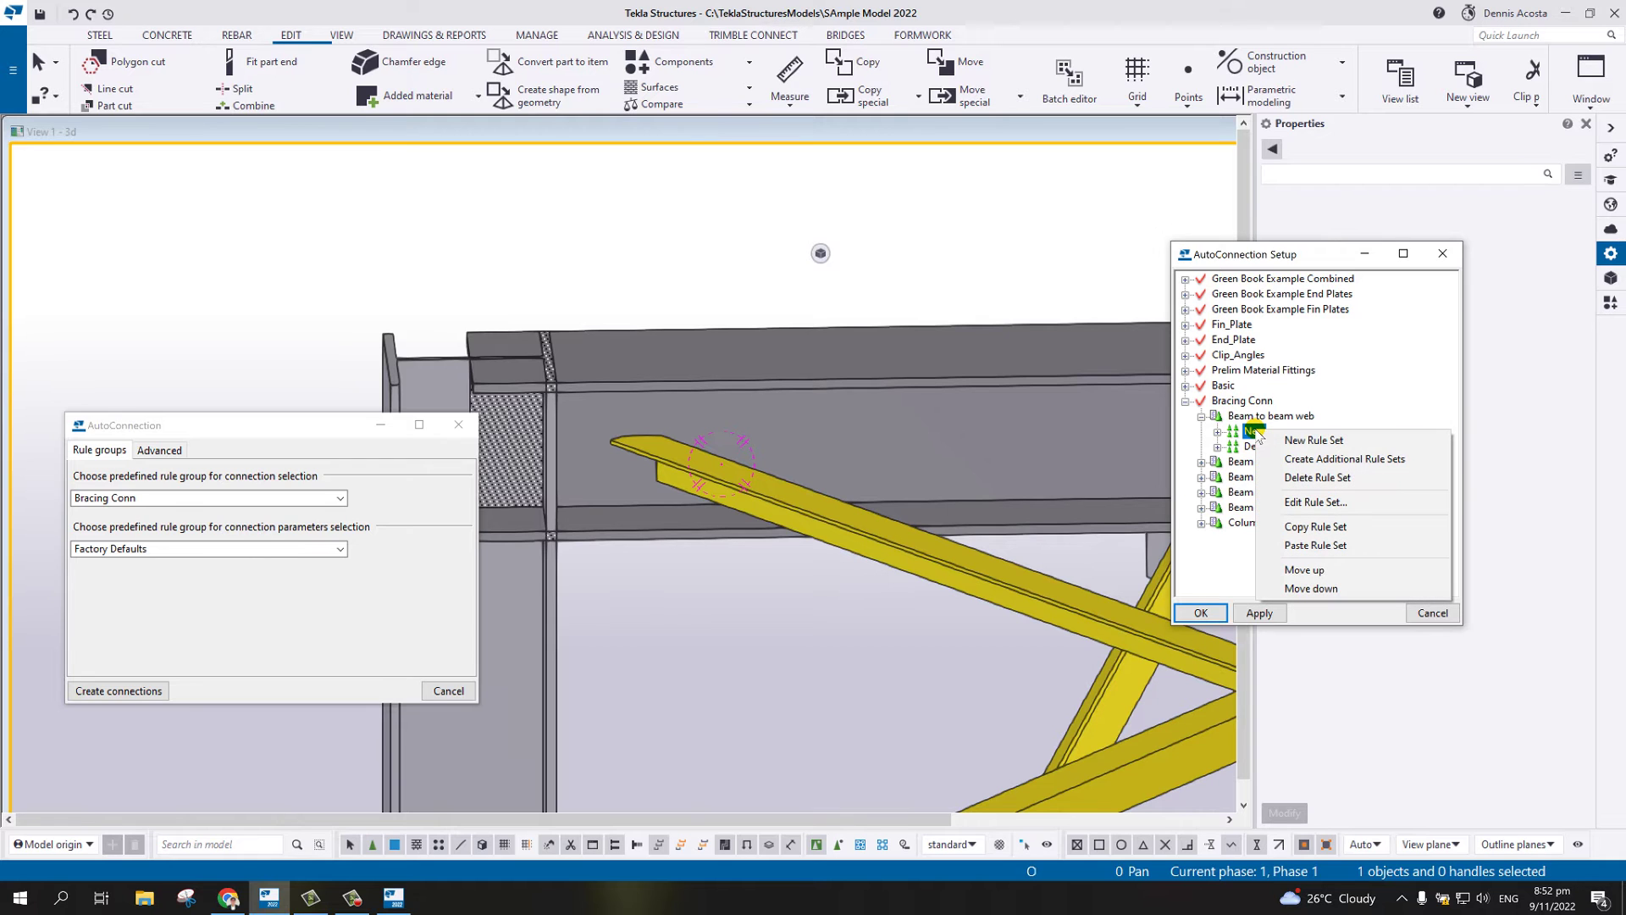
left_click(1316, 502)
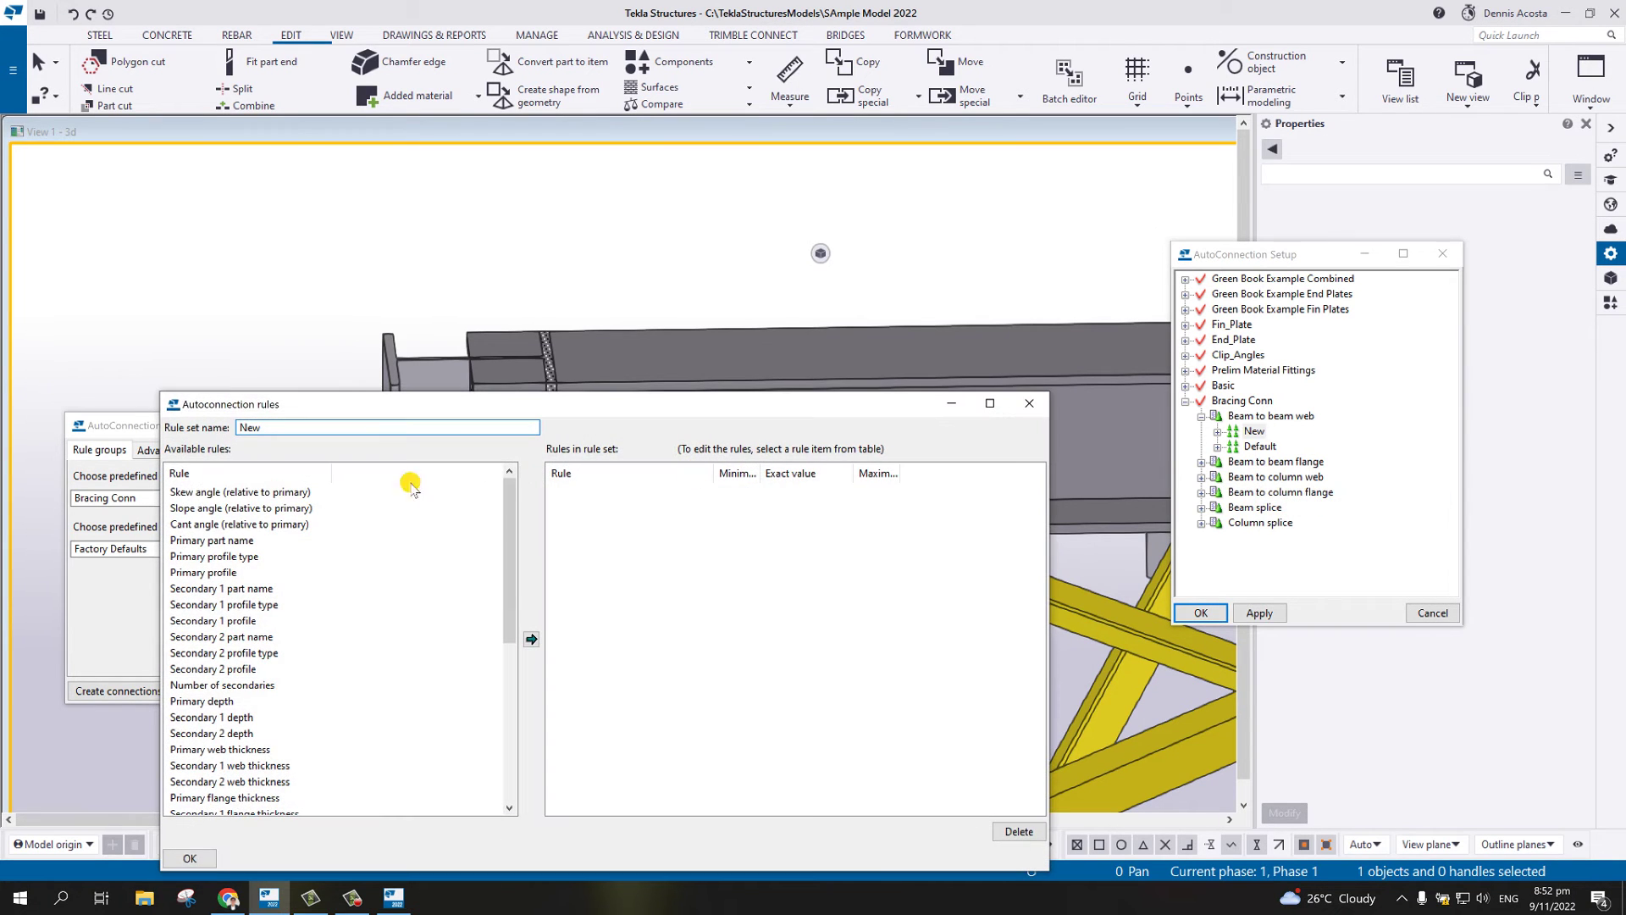
double_click(223, 543)
double_click(249, 590)
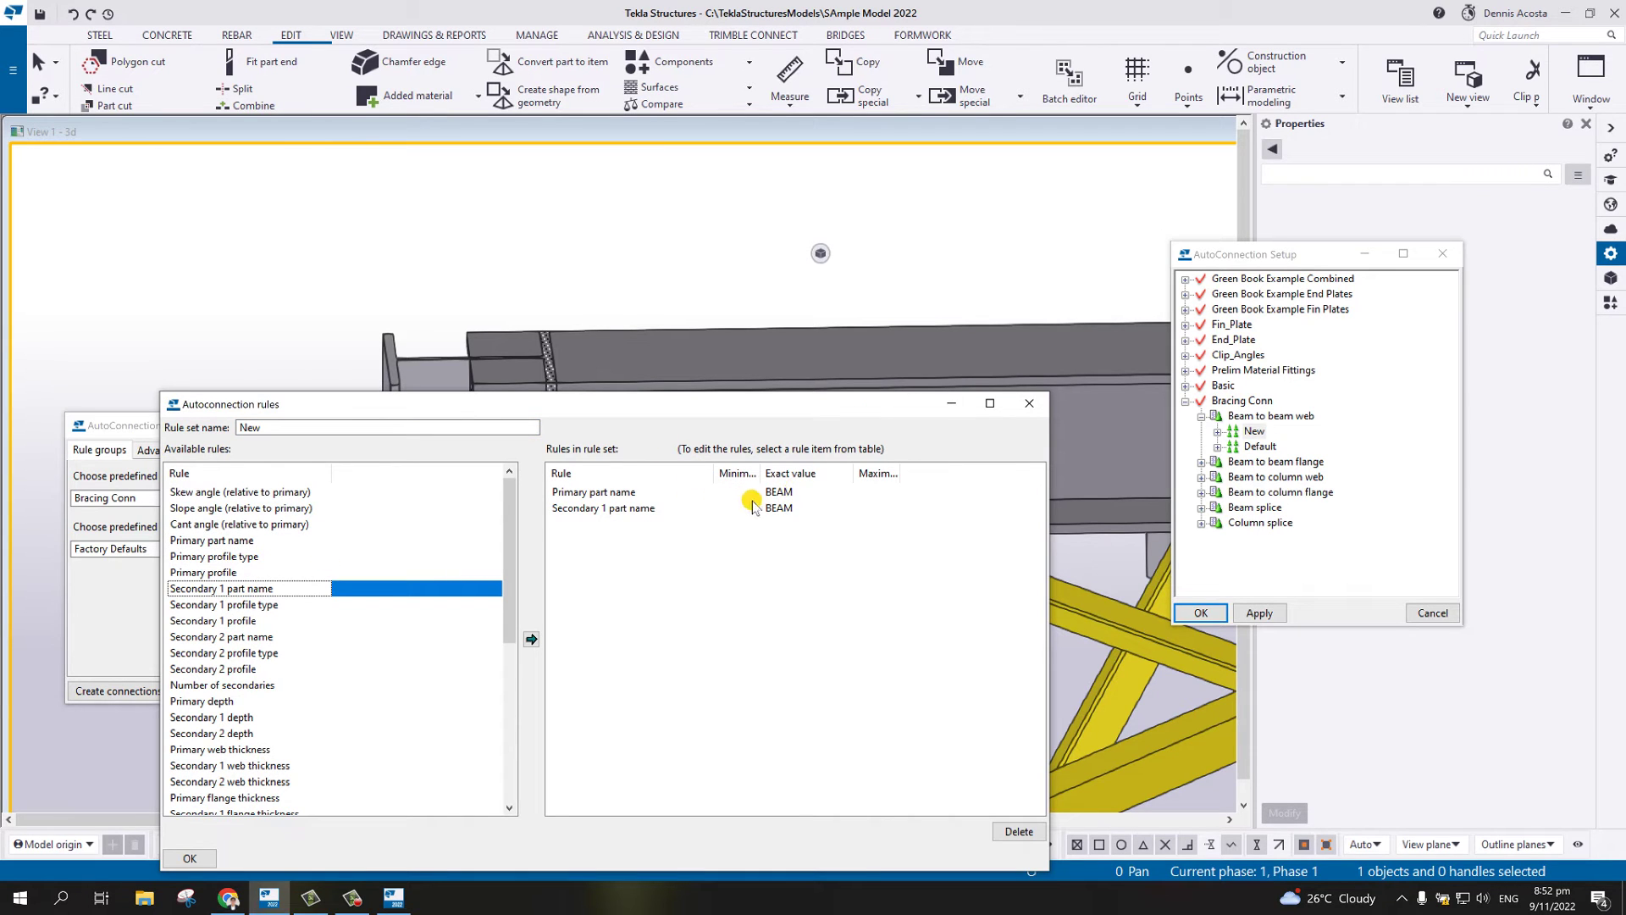
- Set the exact value of the Secondary 1 part name rule to the crossing brace's name, HORIZONTAL_BRACE
left_click_drag(841, 417, 577, 380)
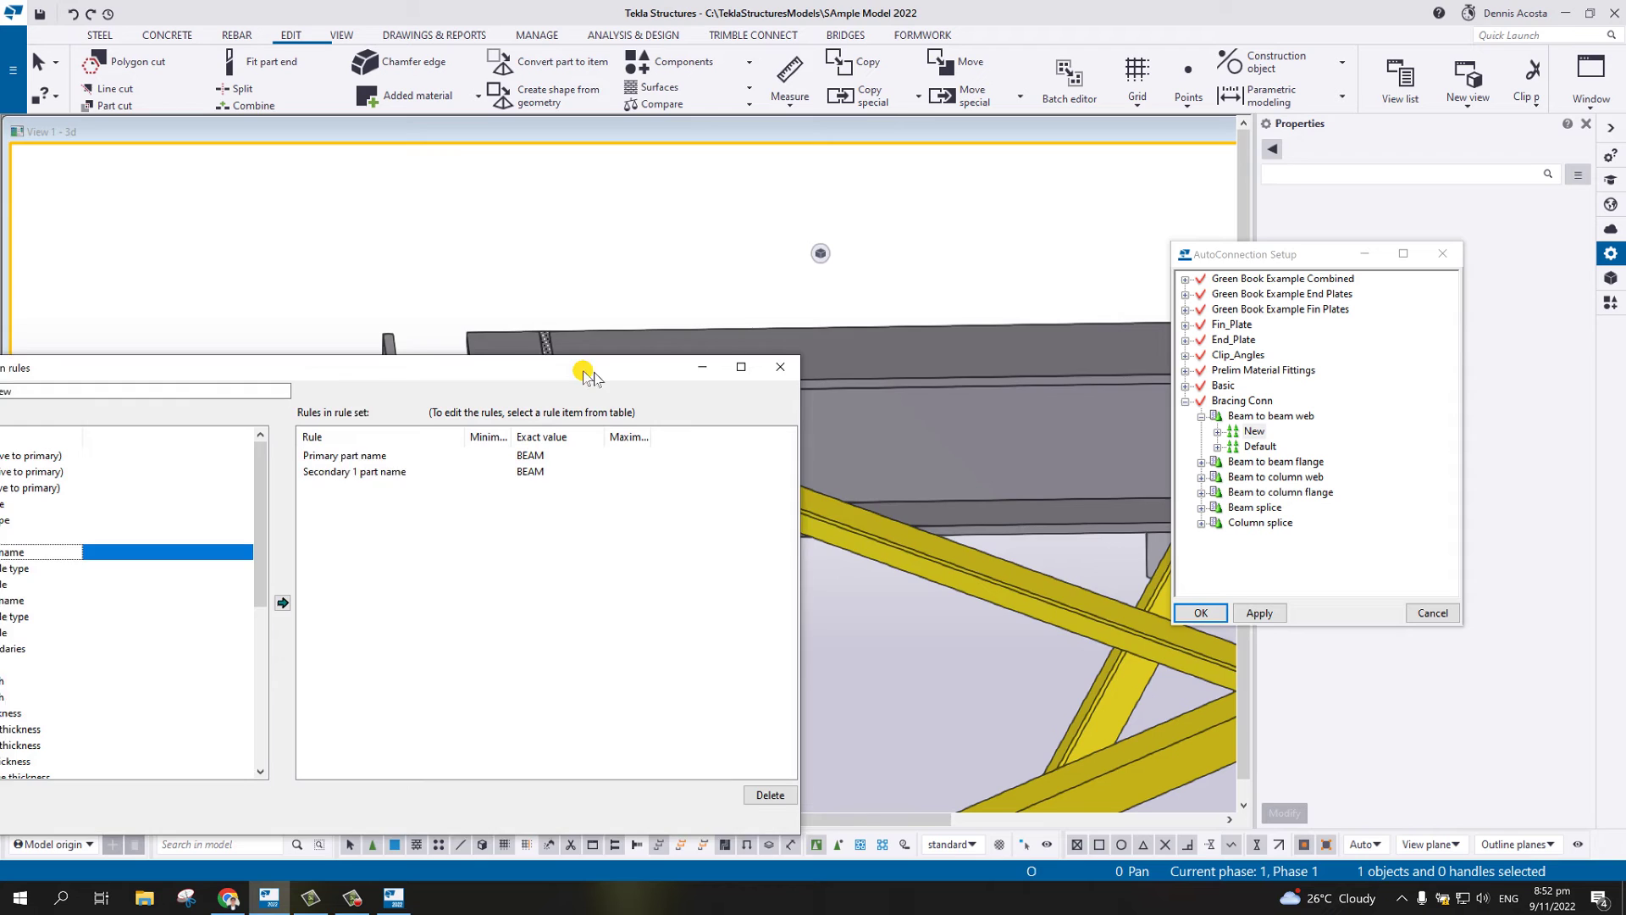
left_click(1015, 603)
double_click(1496, 218)
key("ctrl+c")
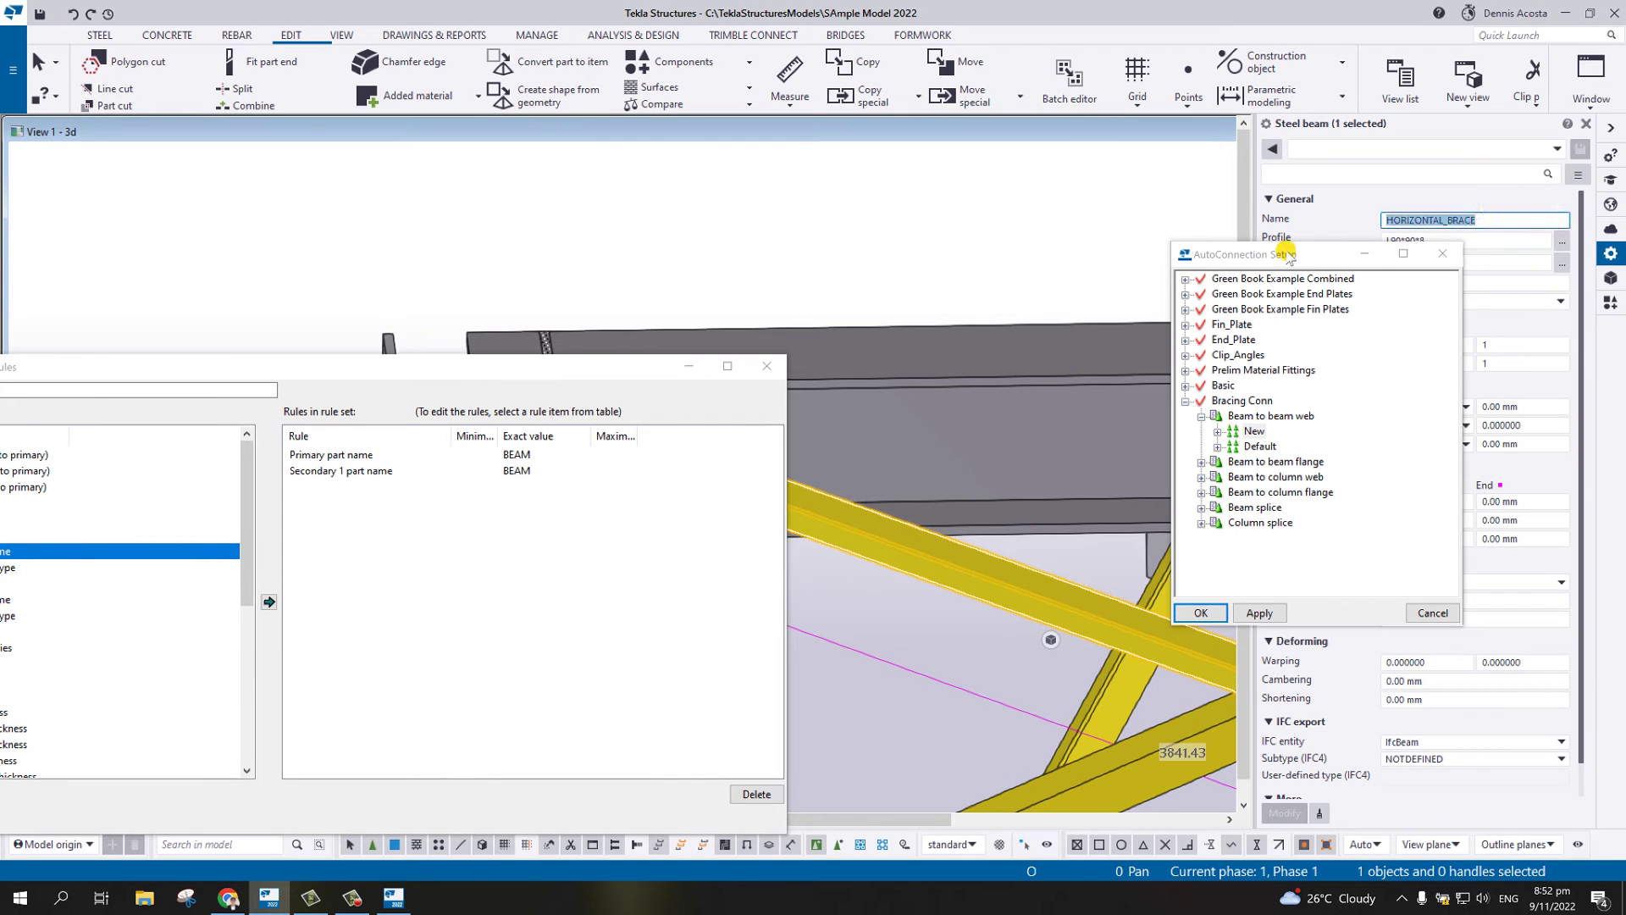
left_click(532, 471)
key("ctrl+v")
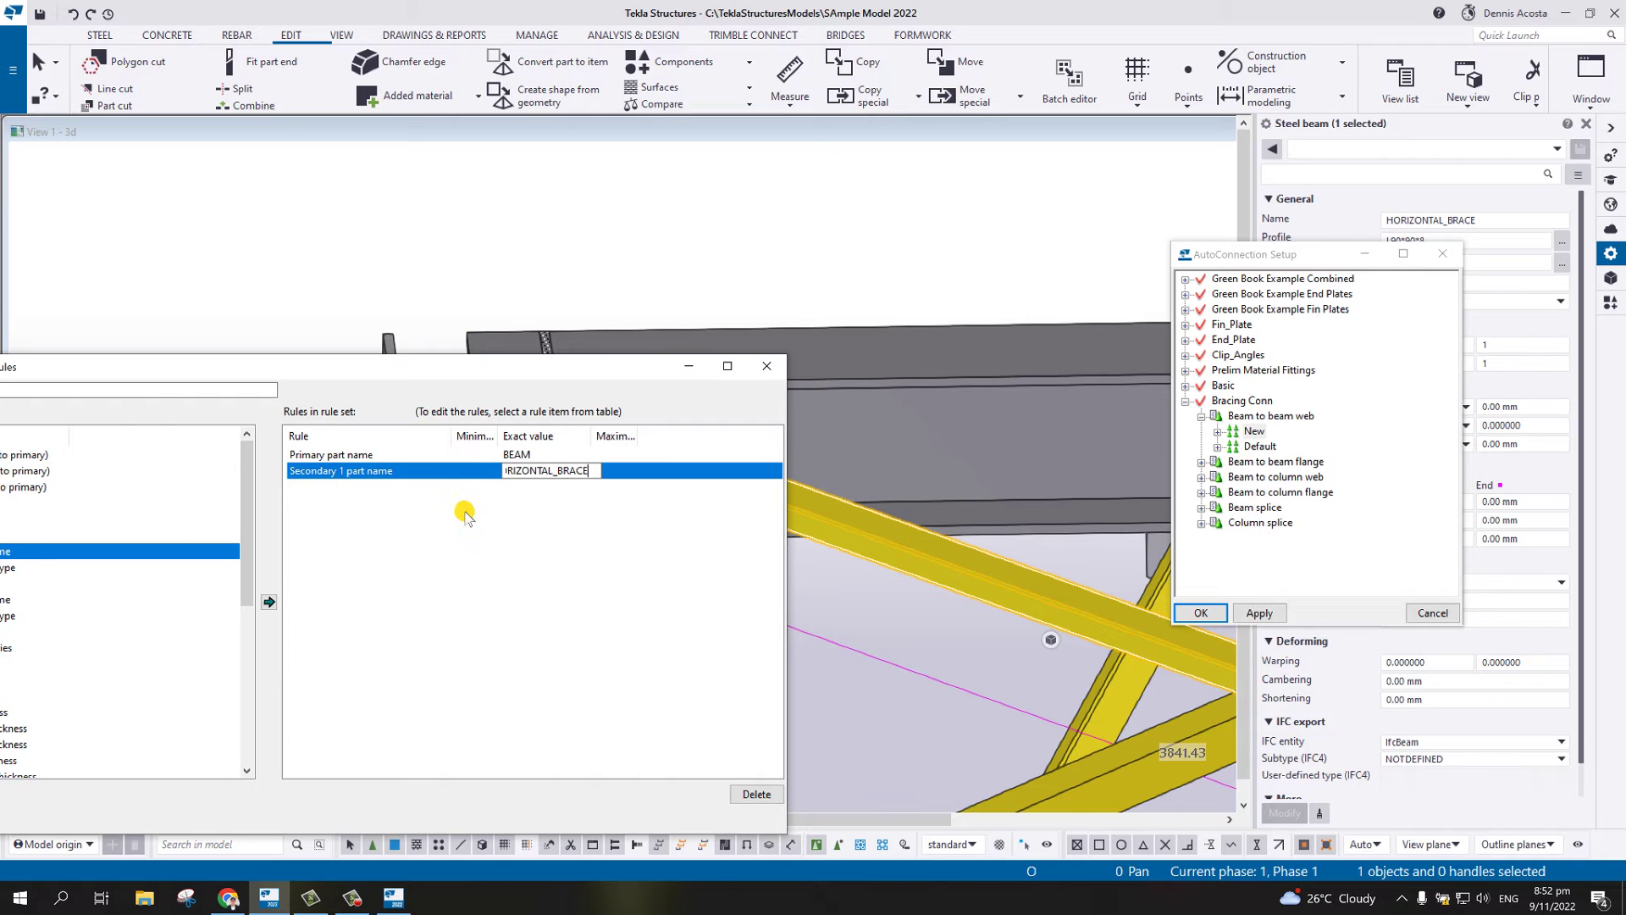
- Rename the rule set horbrace_beam1 and accept its rules
left_click_drag(464, 369, 970, 334)
left_click_drag(523, 355, 394, 371)
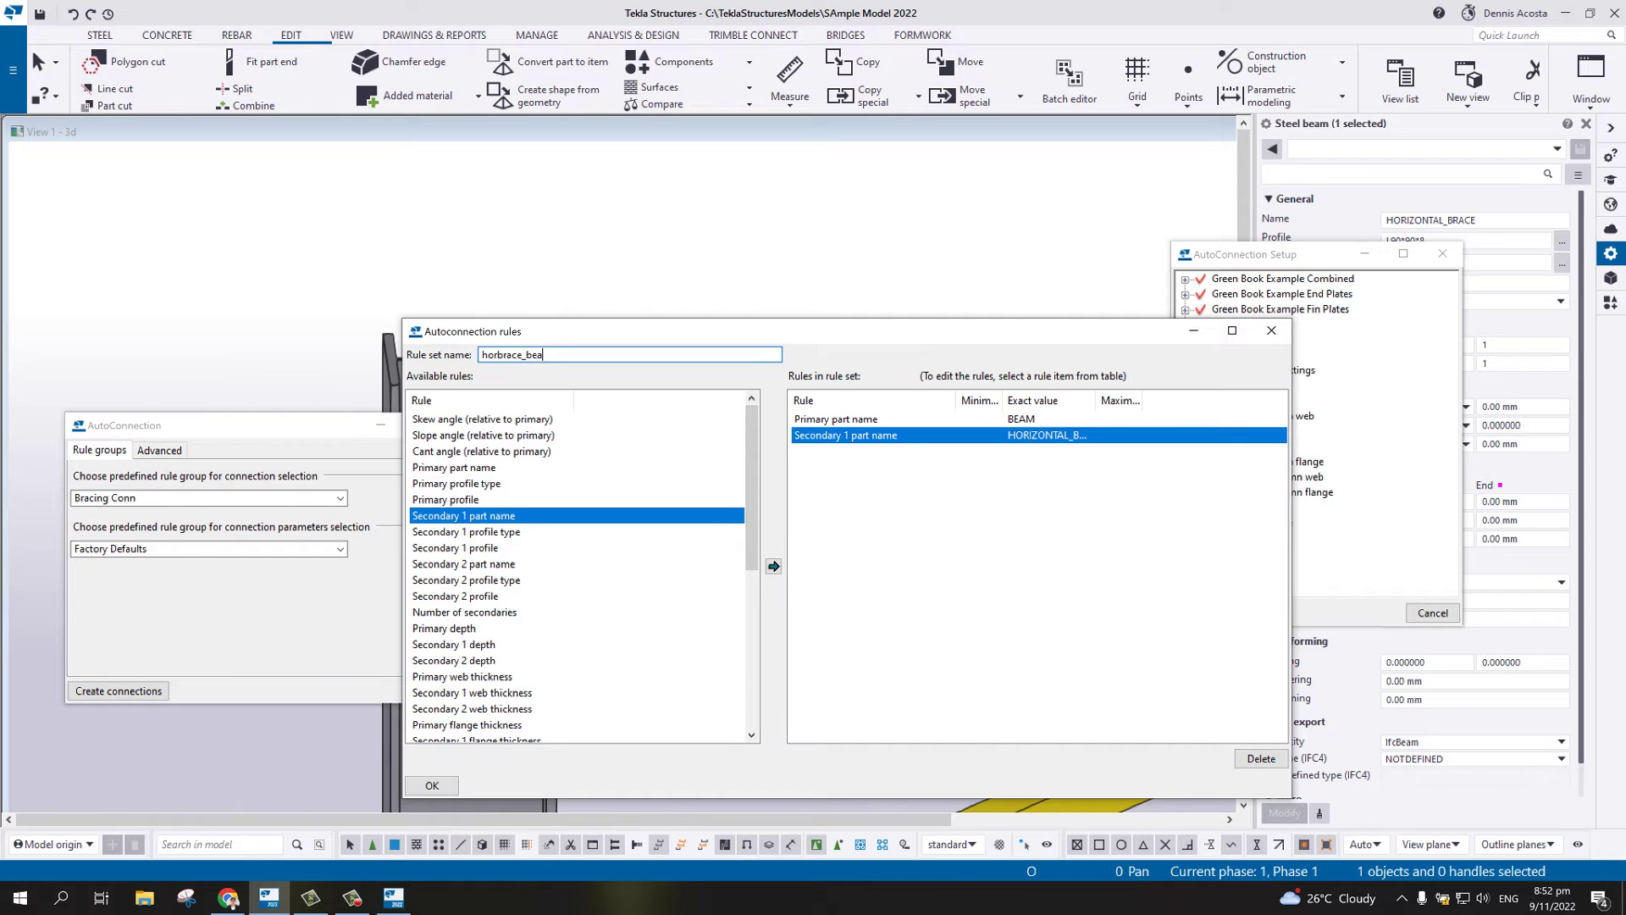
type("1")
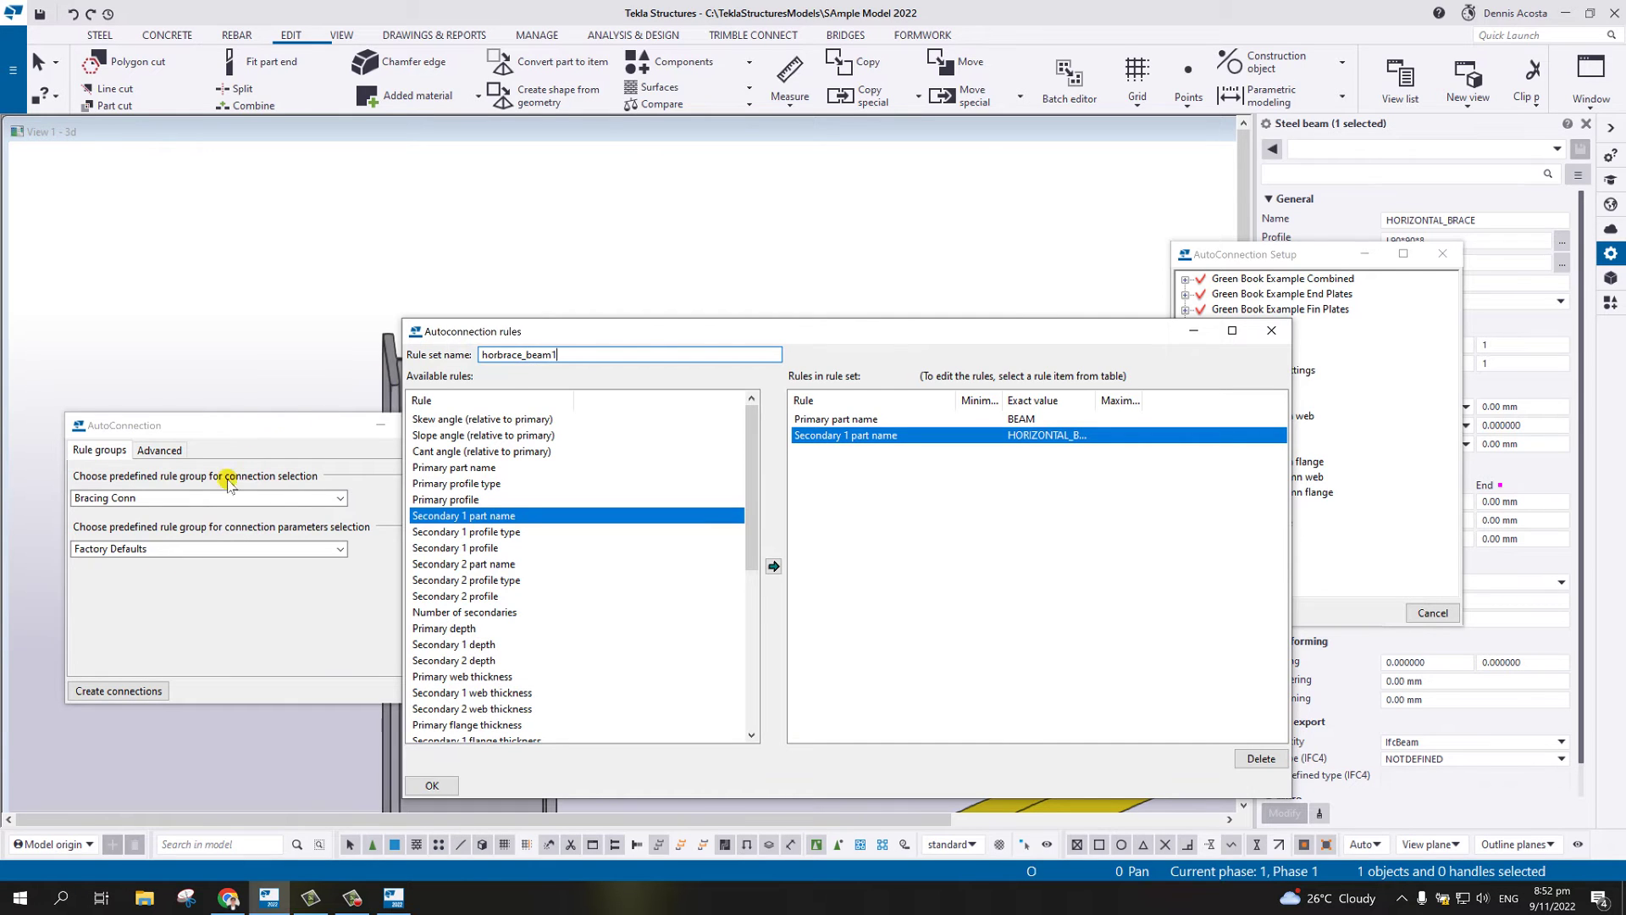
left_click(432, 786)
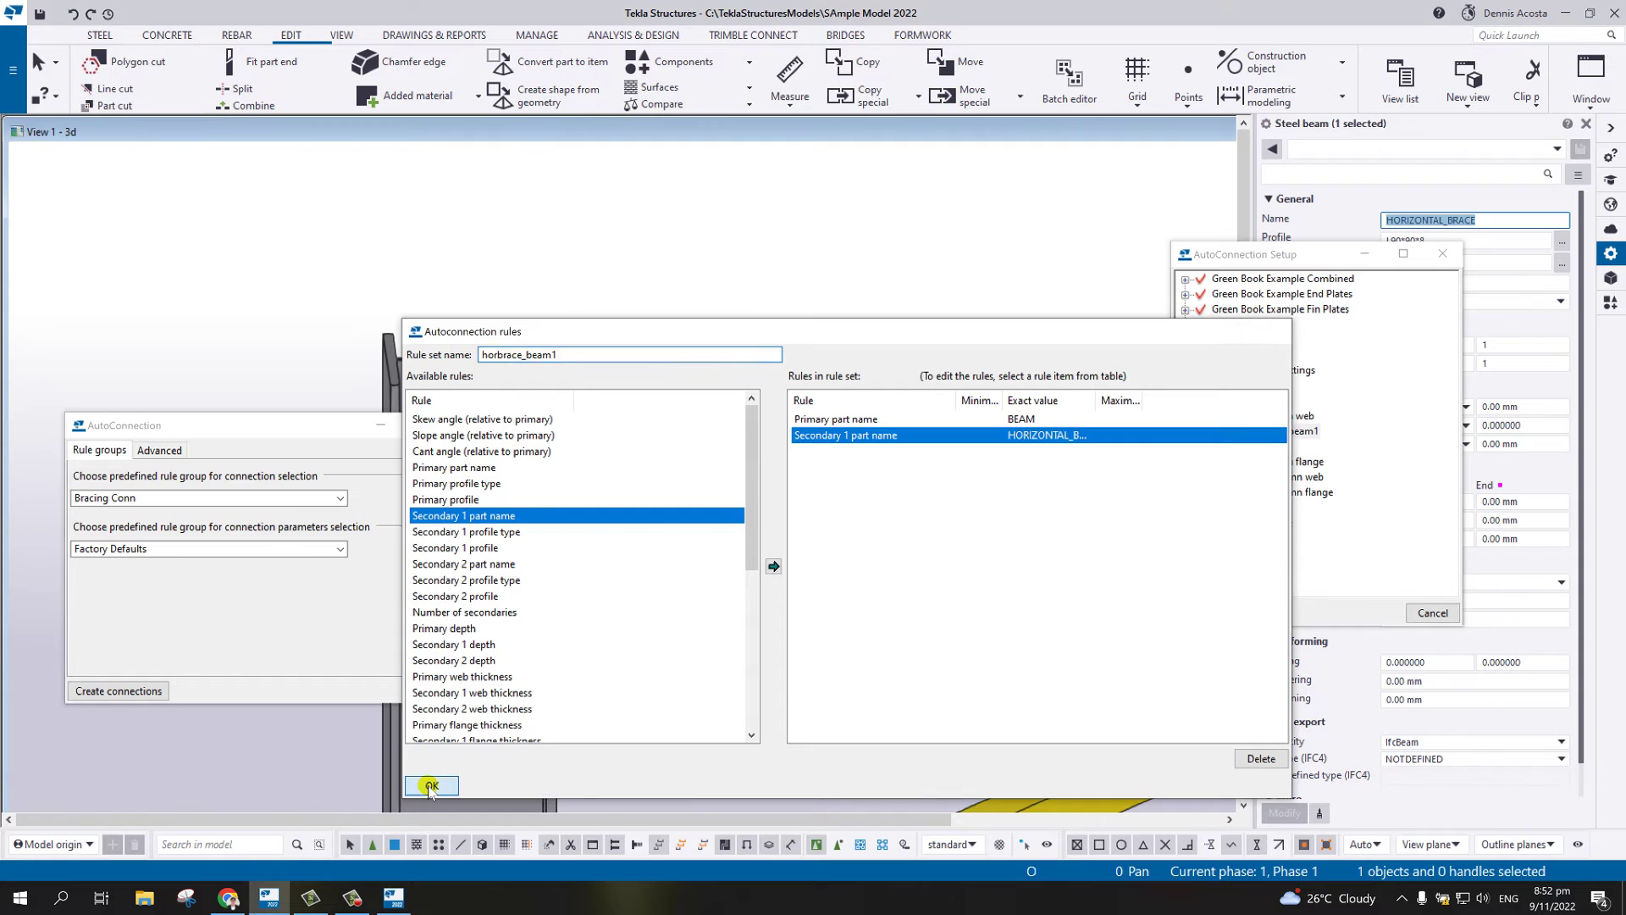
- Assign Bolted gusset (11) as the connection type of the horbrace_beam1 rule set and apply the setup
left_click(1218, 431)
left_click(1247, 431)
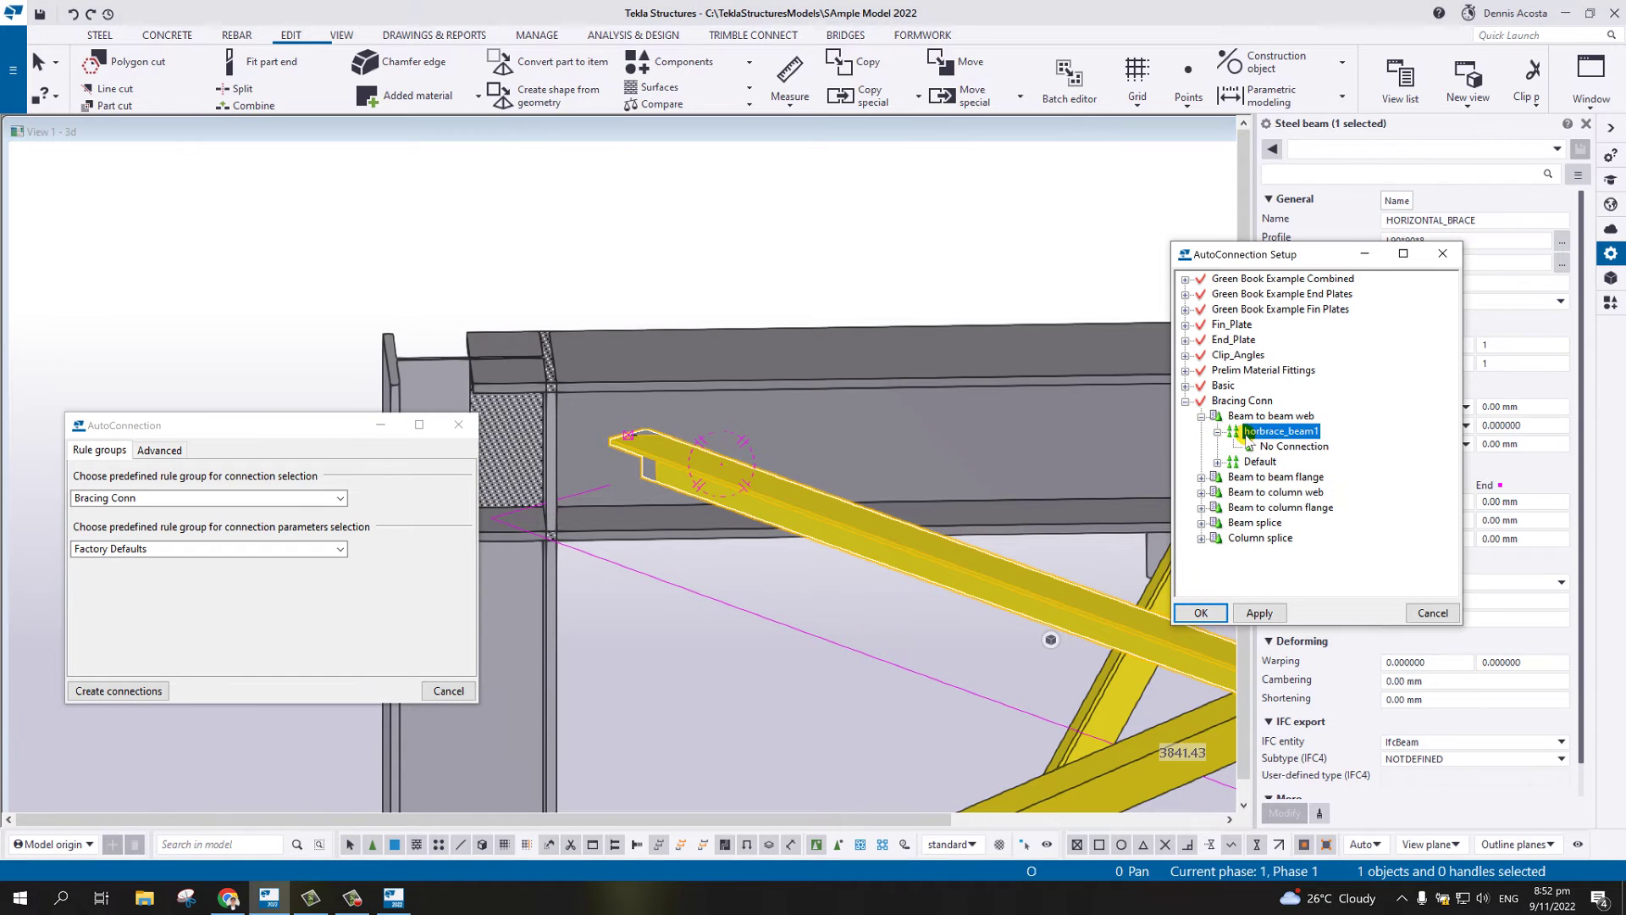
right_click(1278, 450)
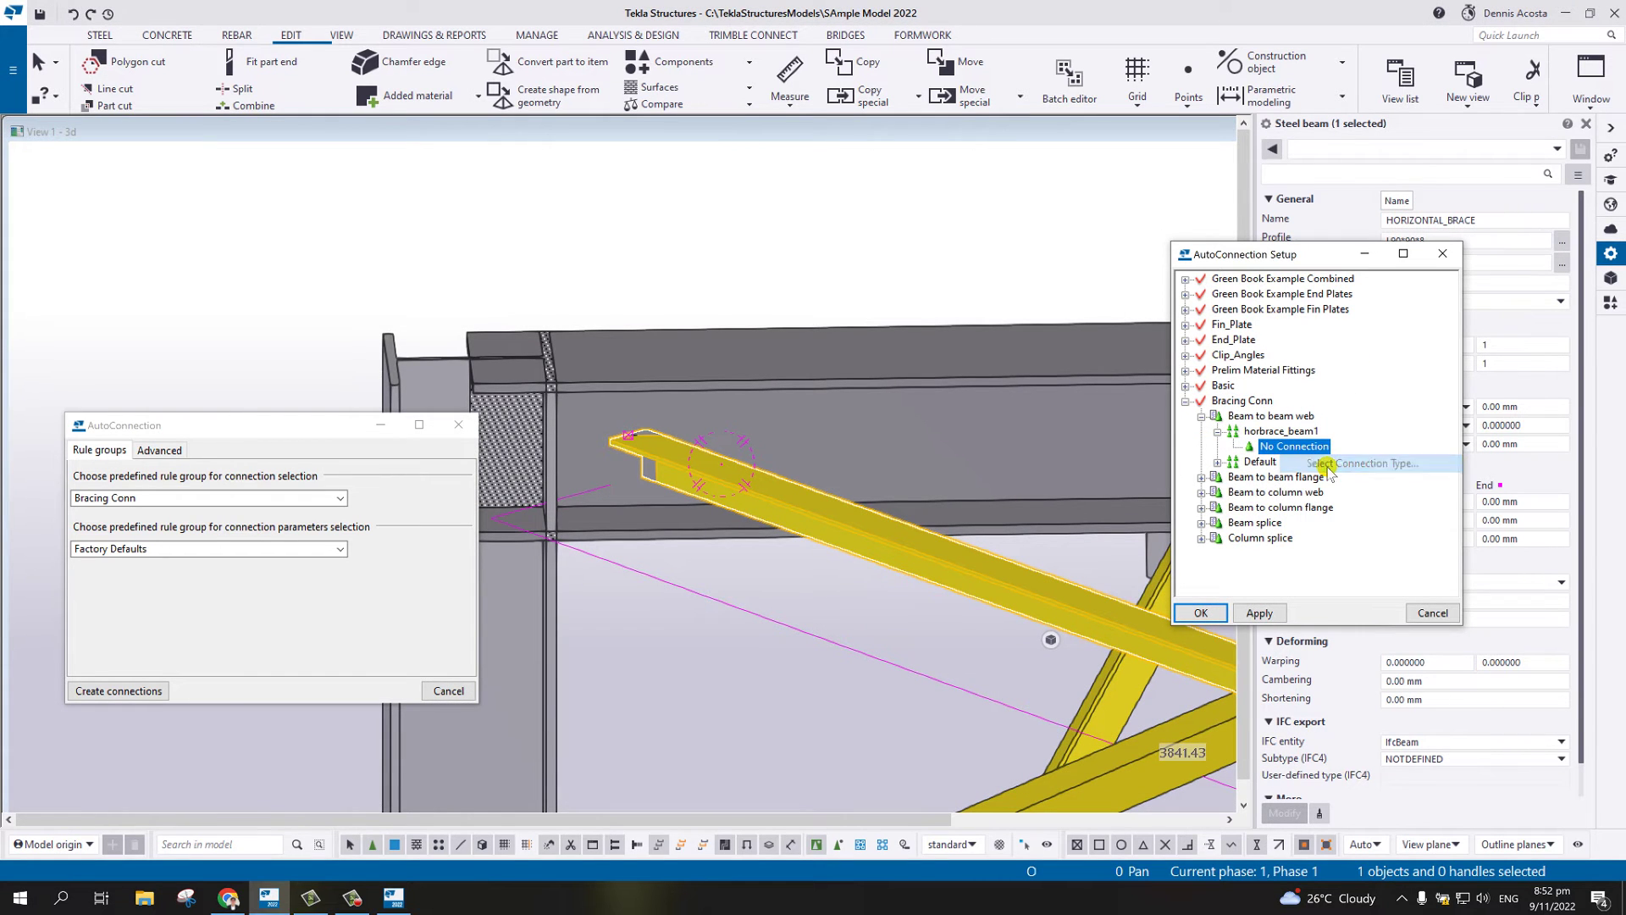
left_click(1321, 463)
left_click(241, 264)
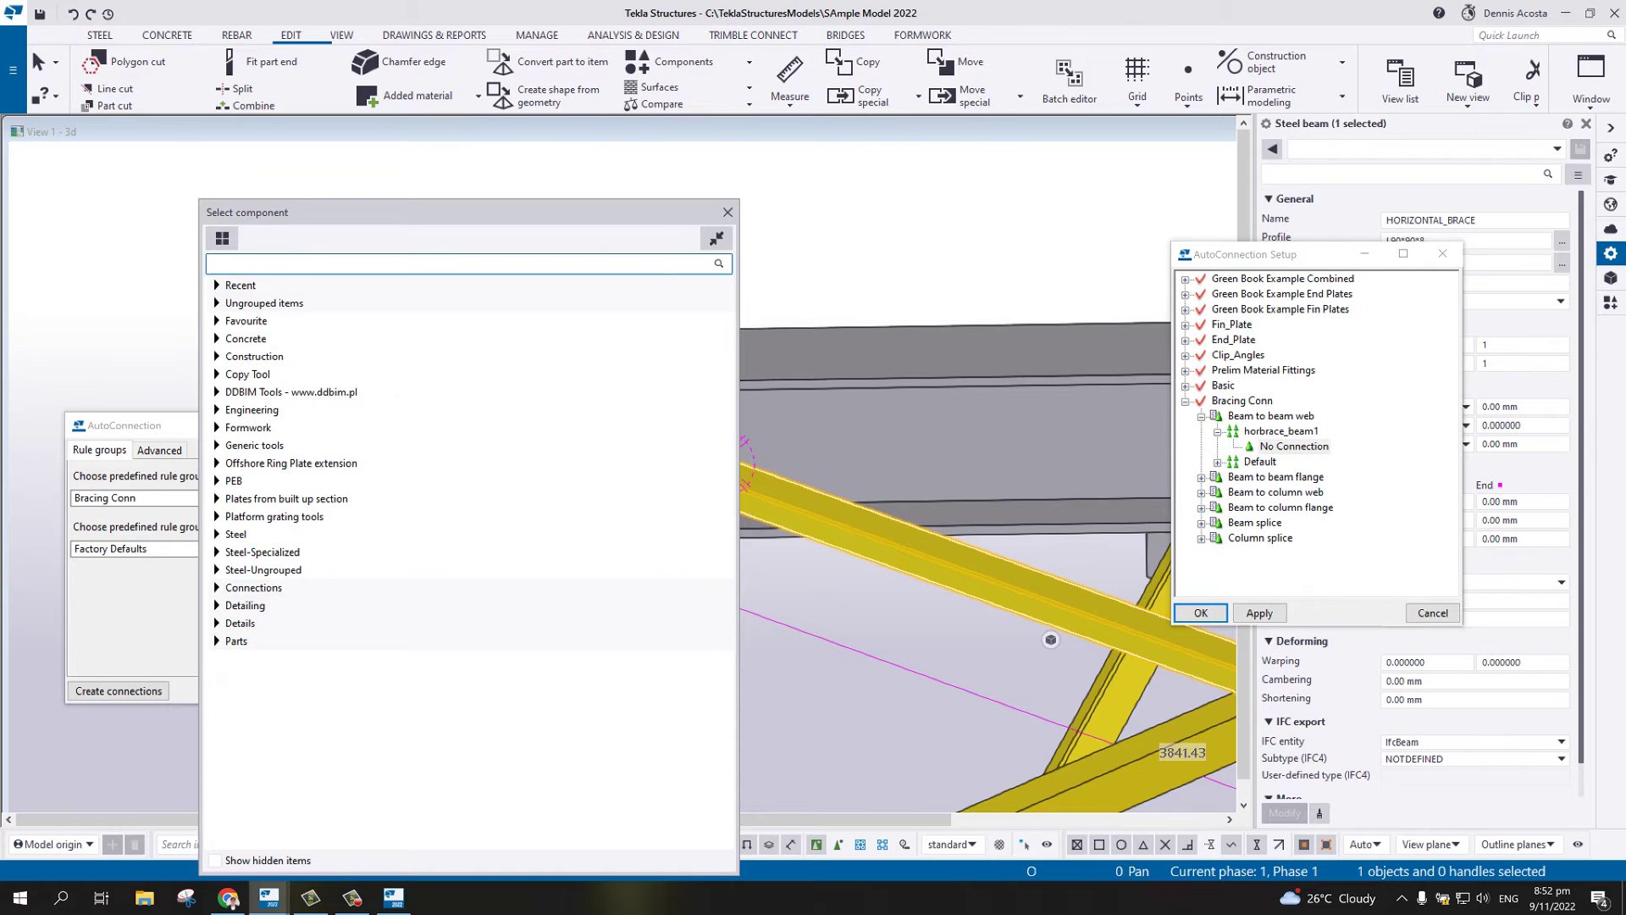
type("11")
double_click(269, 349)
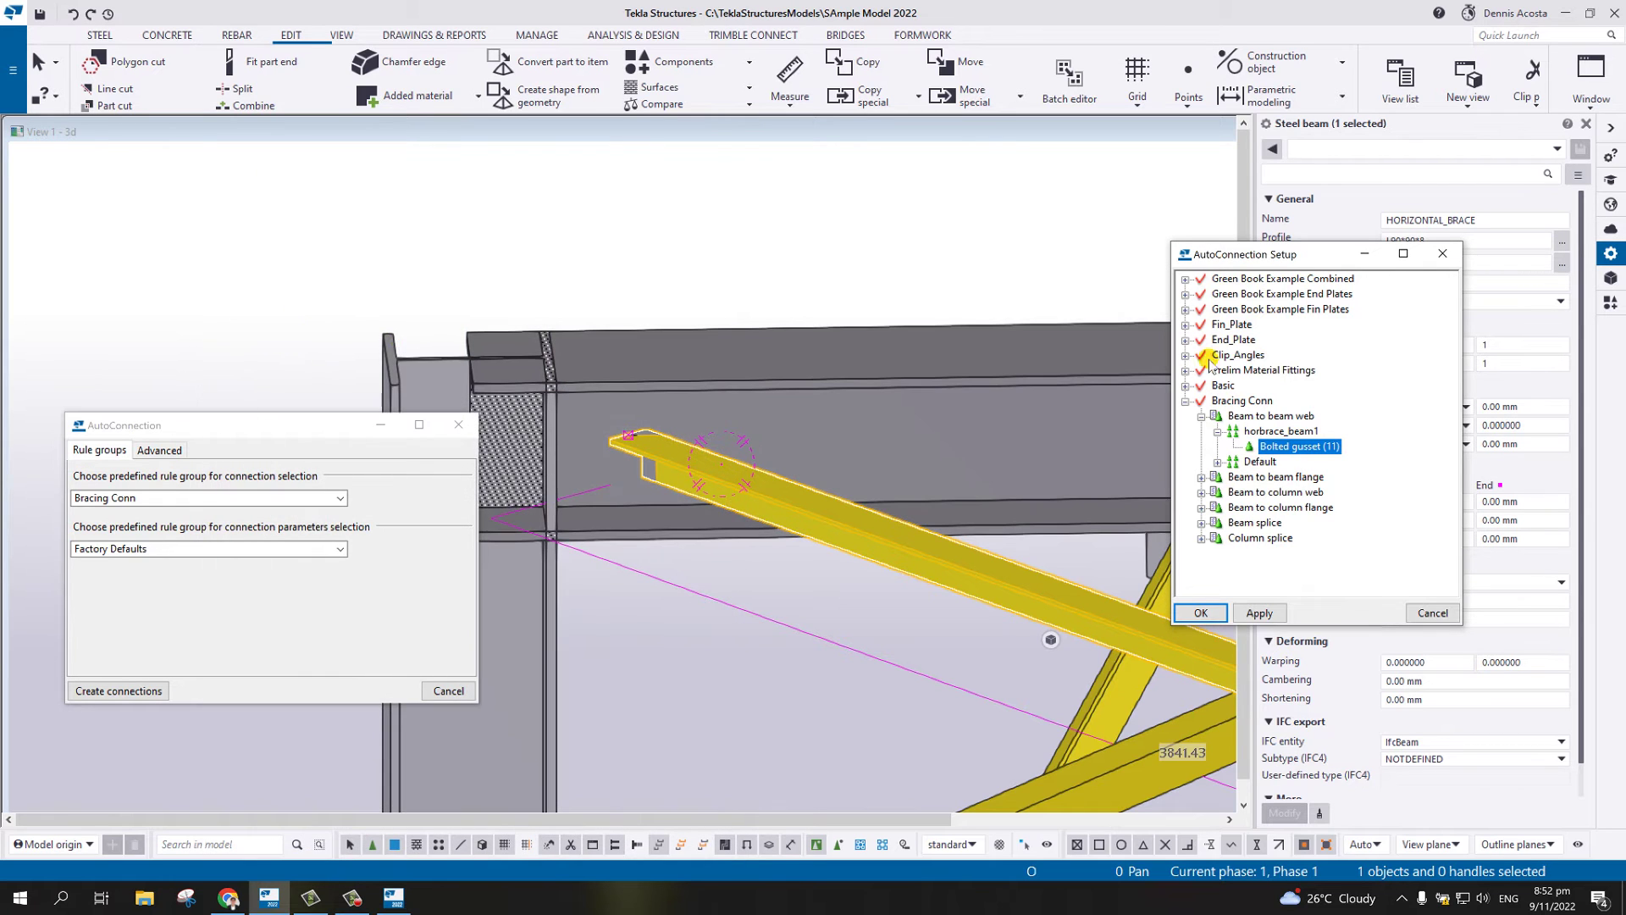
left_click(1259, 614)
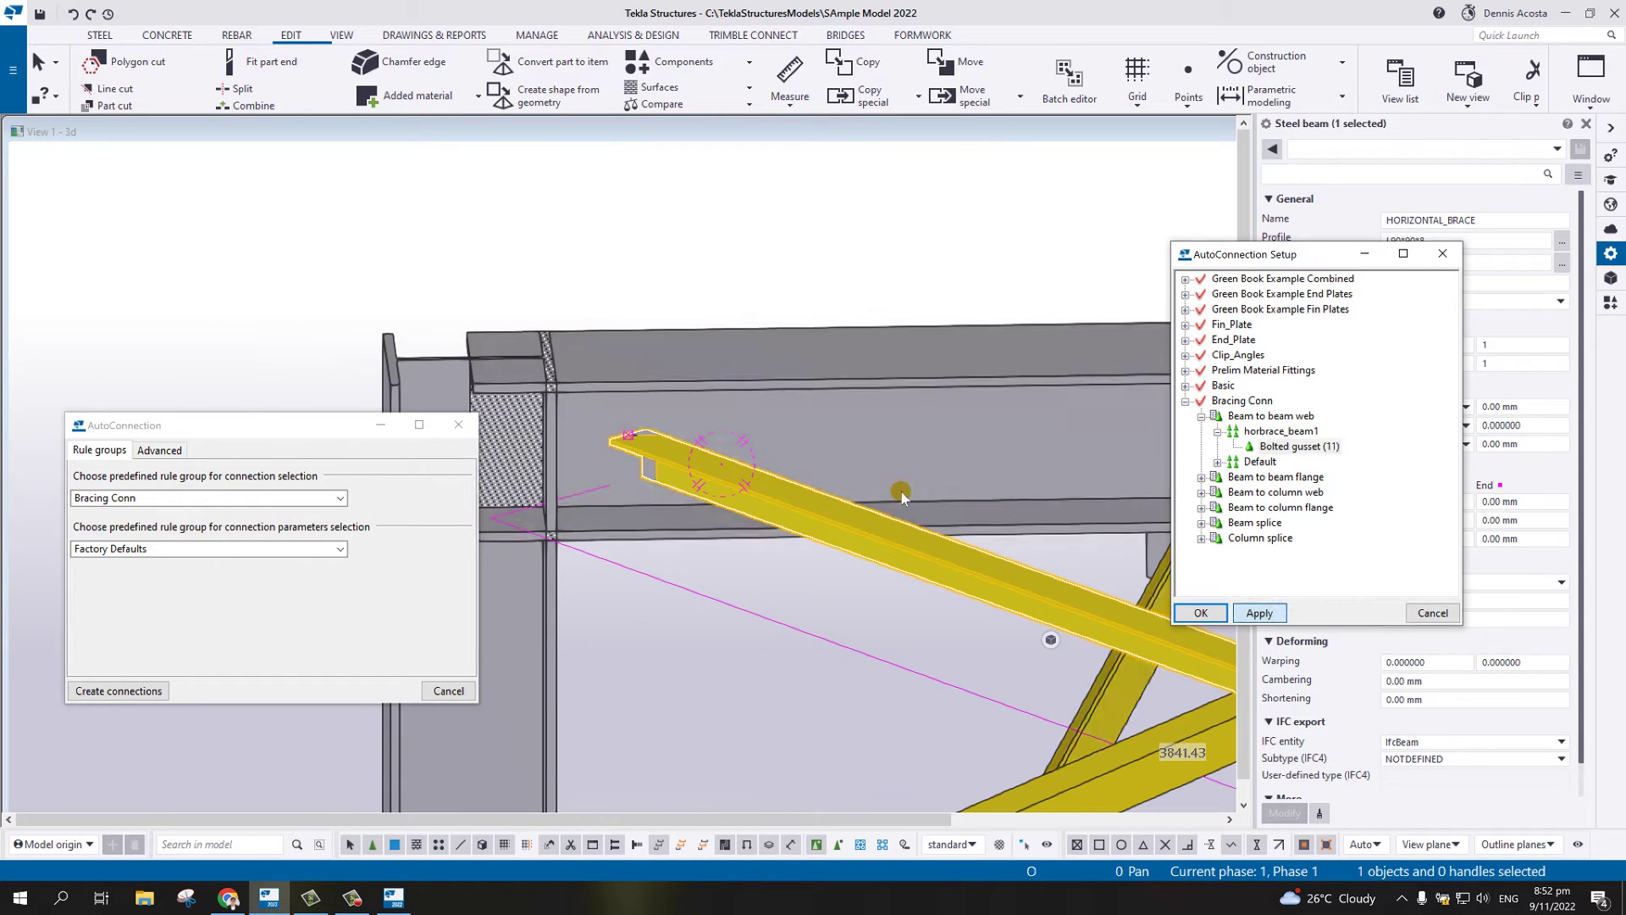
- Create the Bracing Conn connection between the upper beam's web and the end of the horizontal brace
scroll(805, 429, "down", 2)
left_click_drag(812, 307, 669, 544)
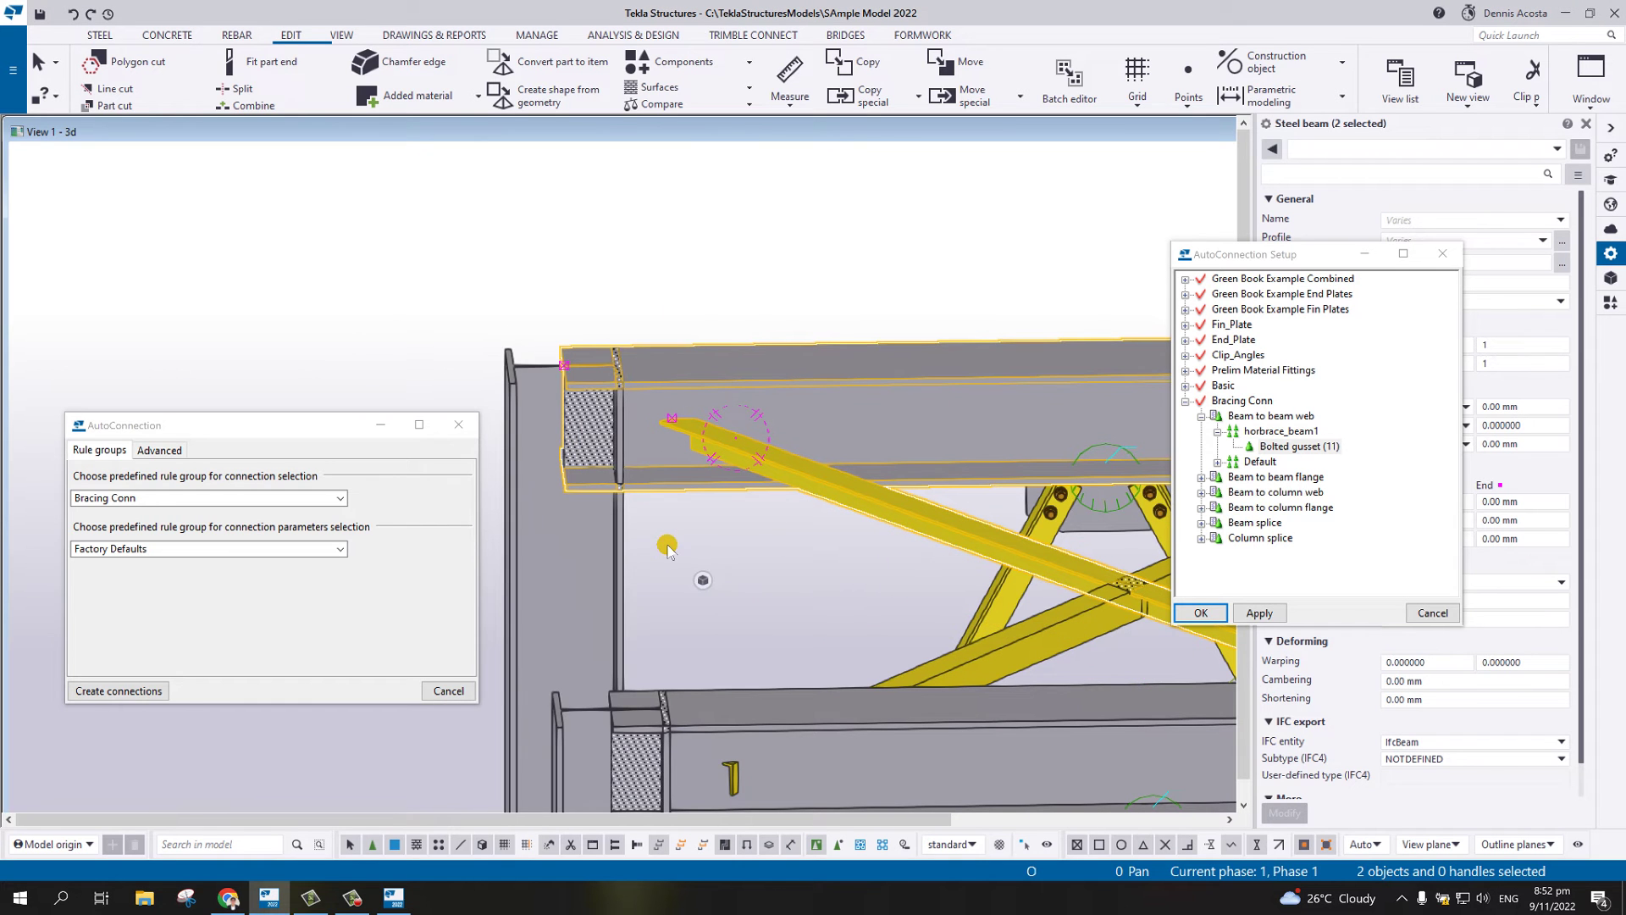
left_click(122, 690)
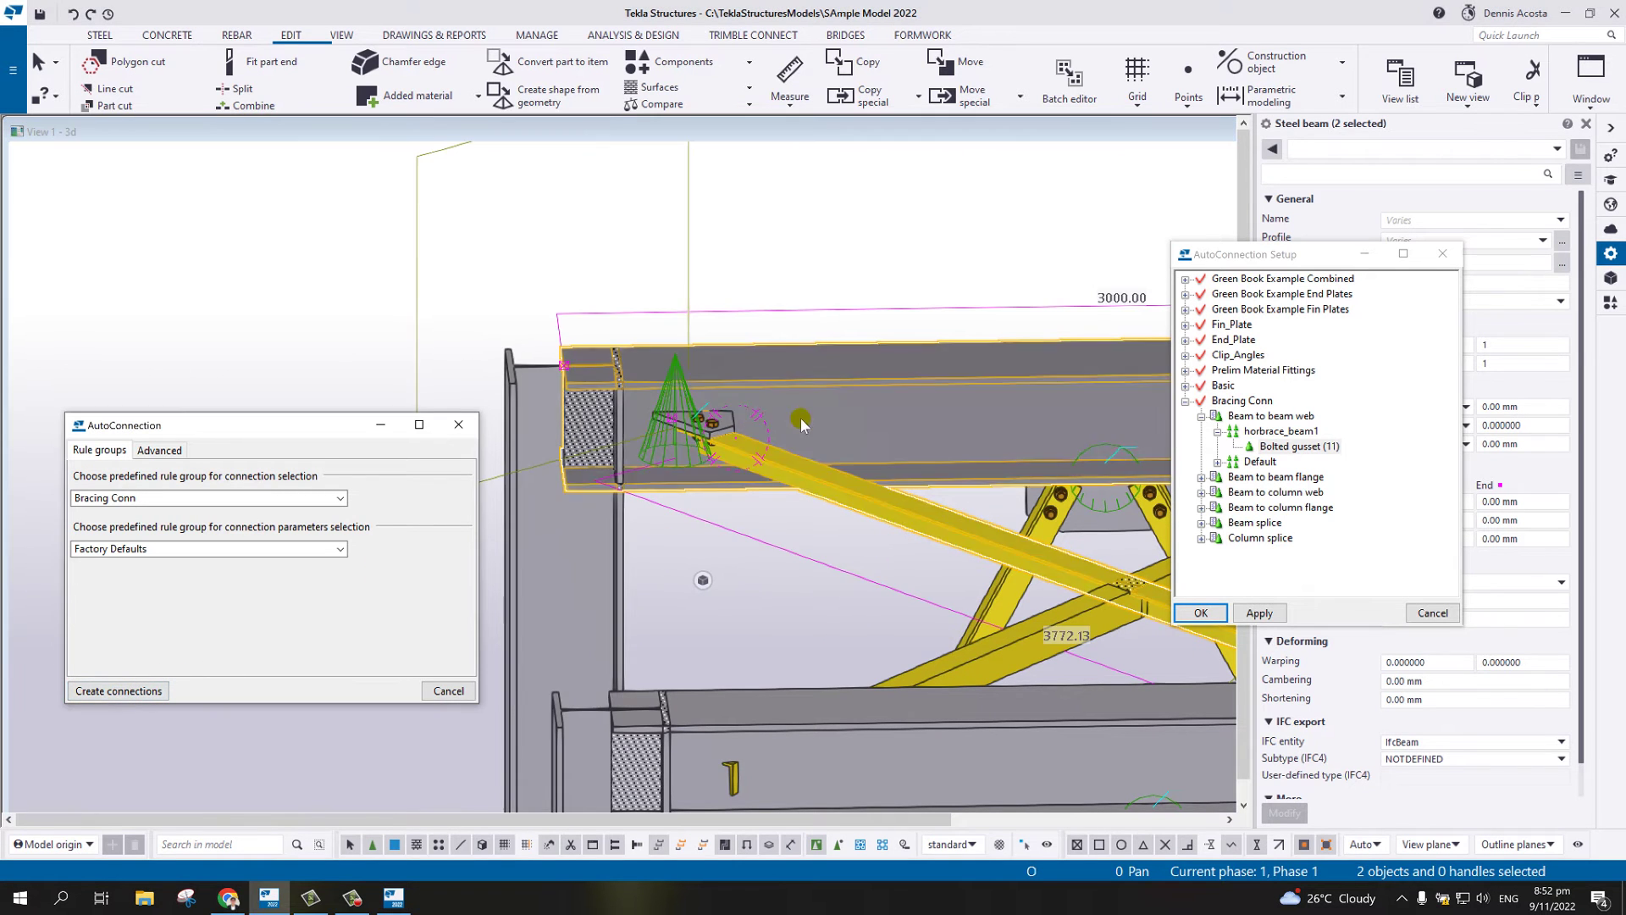
scroll(735, 425, "up", 3)
scroll(693, 426, "down", 4)
scroll(693, 425, "down", 5)
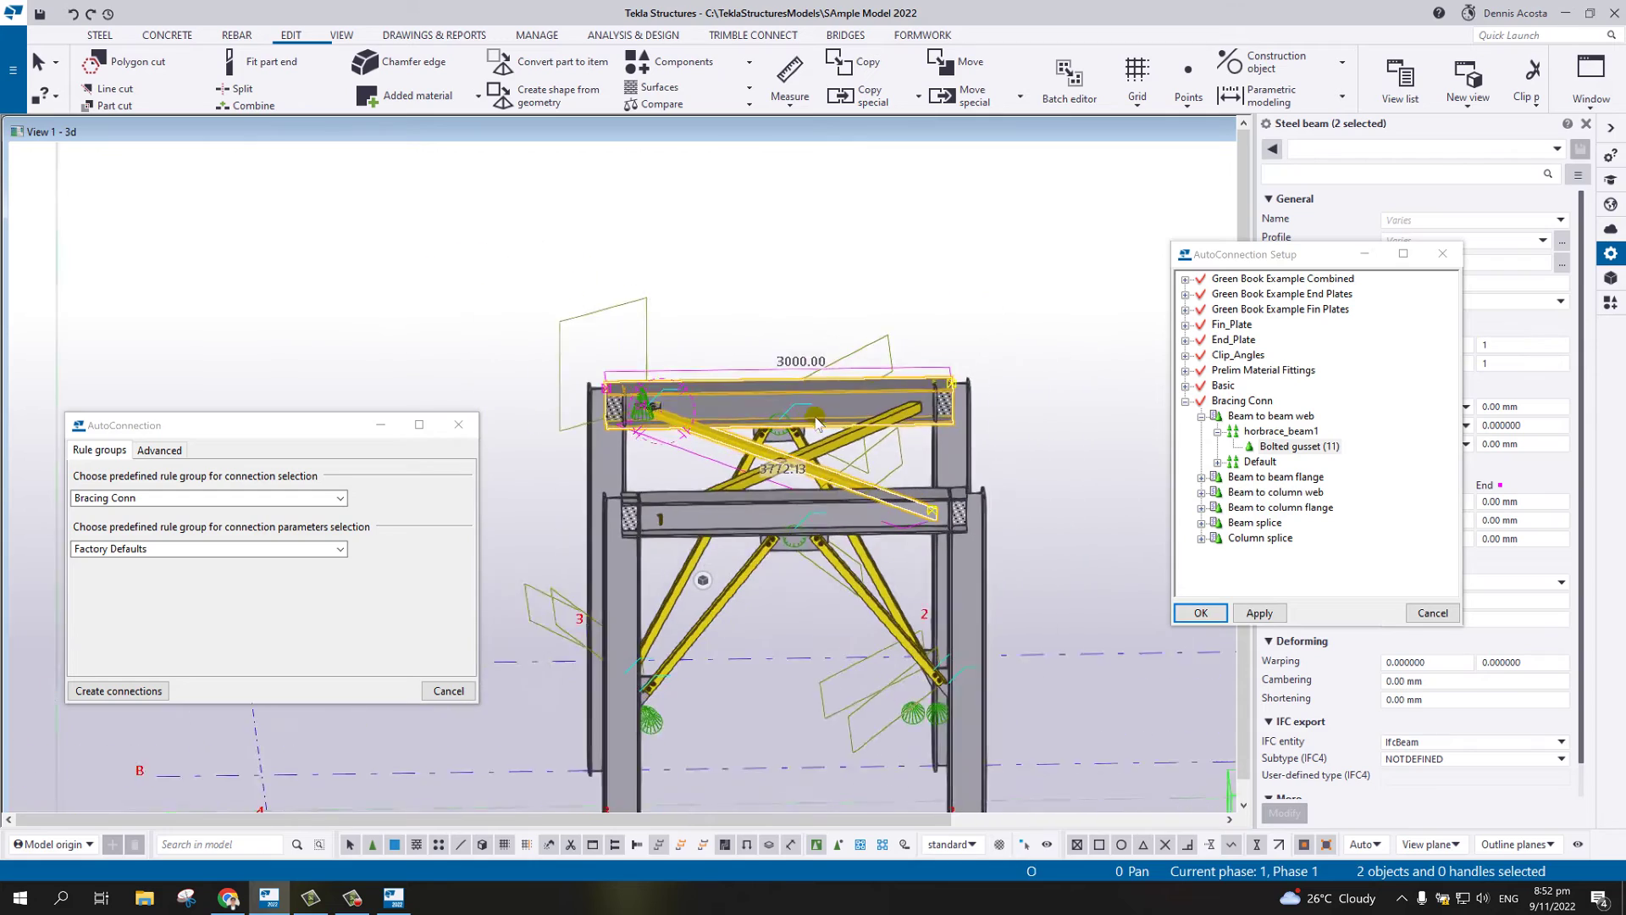
- Create the Bracing Conn connections for both upper beams and all the horizontal braces crossing between them at once
left_click_drag(1091, 571, 1049, 581)
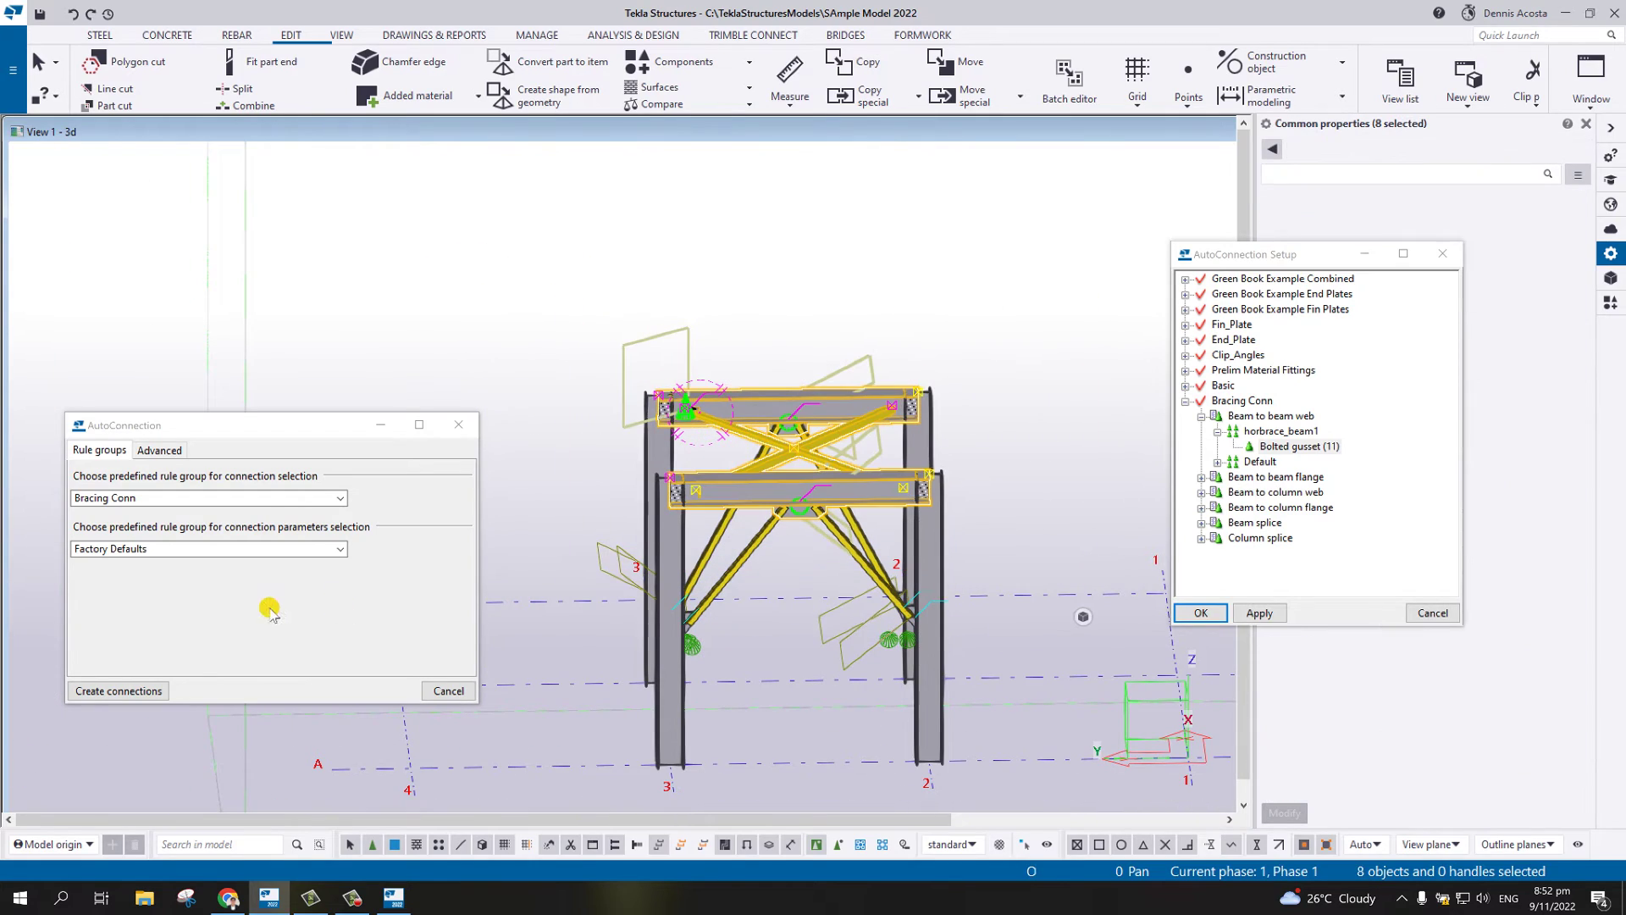
left_click(140, 691)
scroll(831, 451, "up", 6)
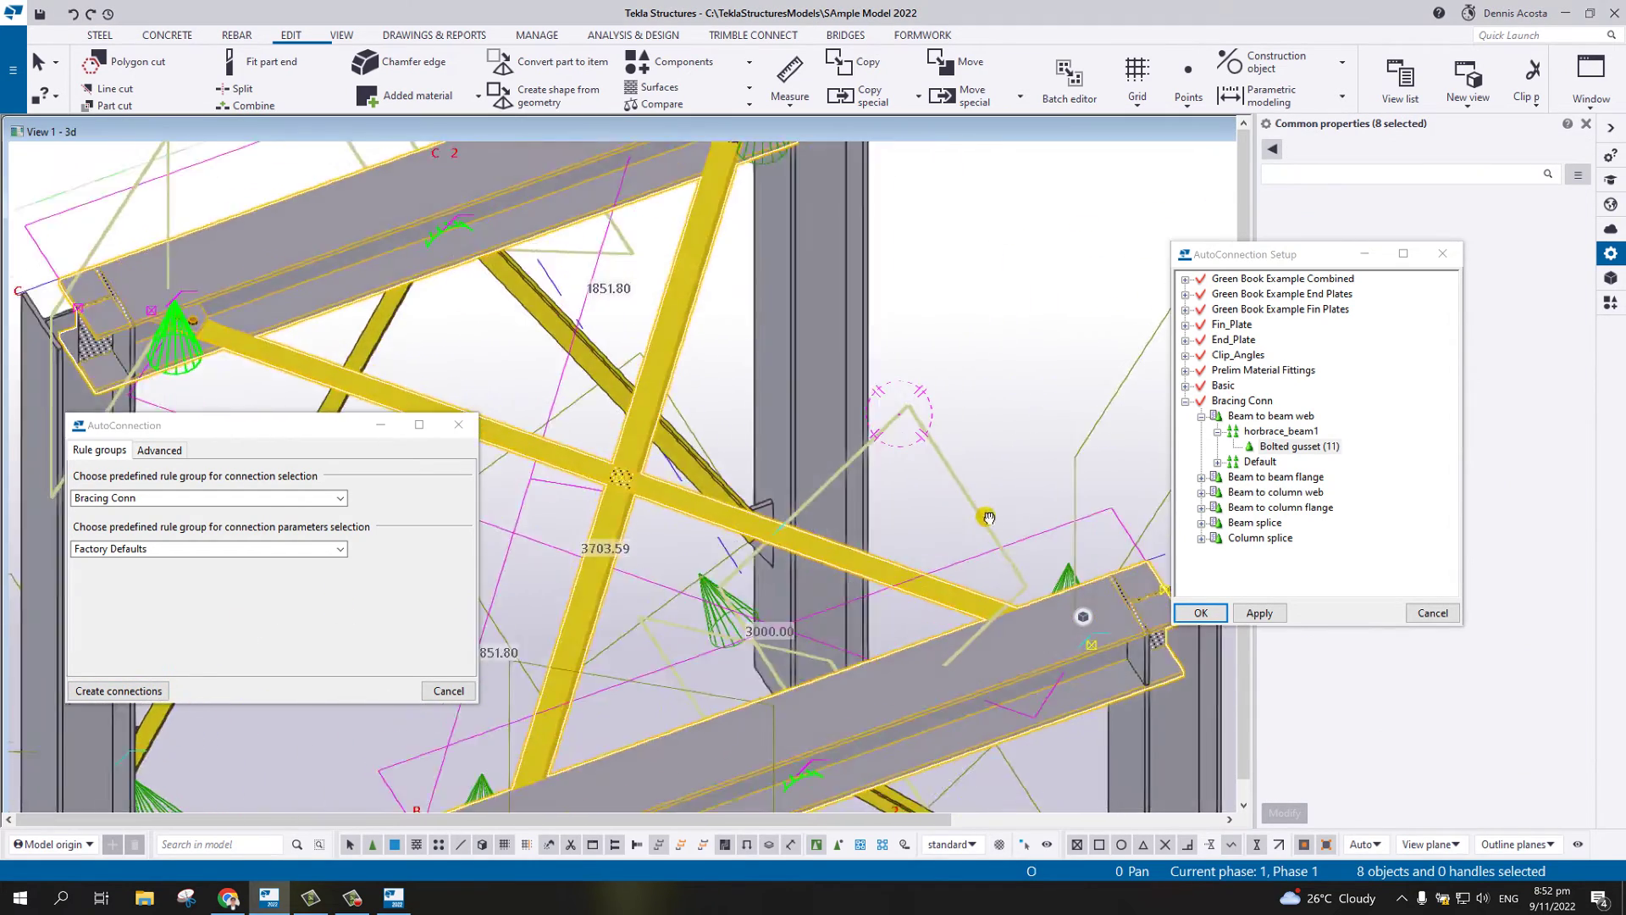
scroll(915, 339, "up", 8)
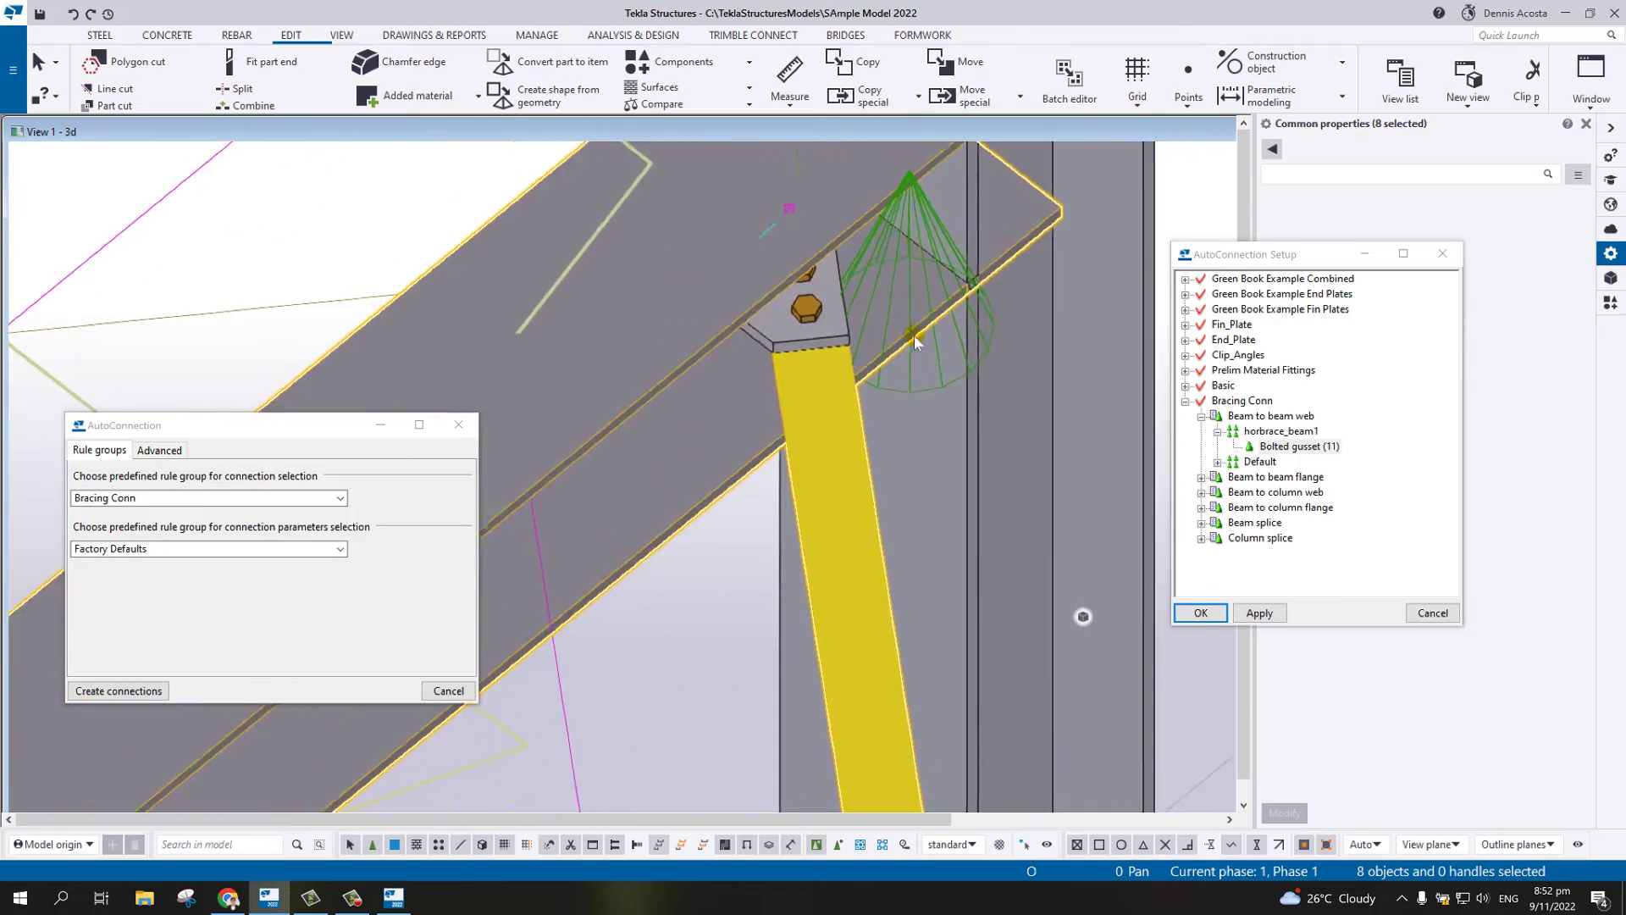
scroll(913, 333, "down", 10)
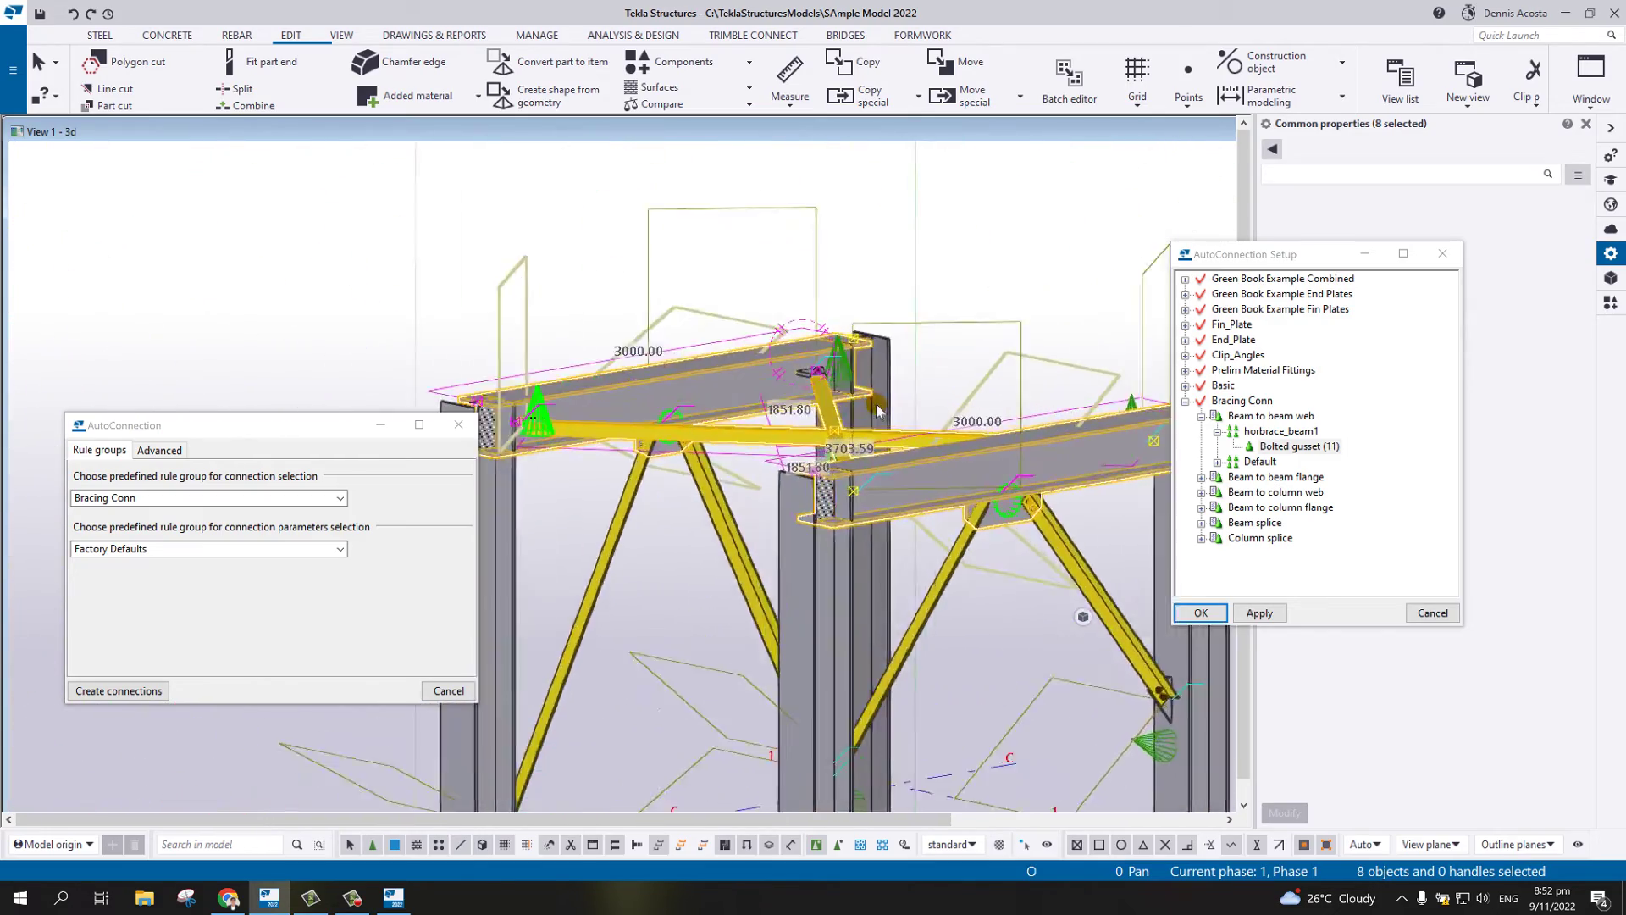
scroll(878, 413, "up", 6)
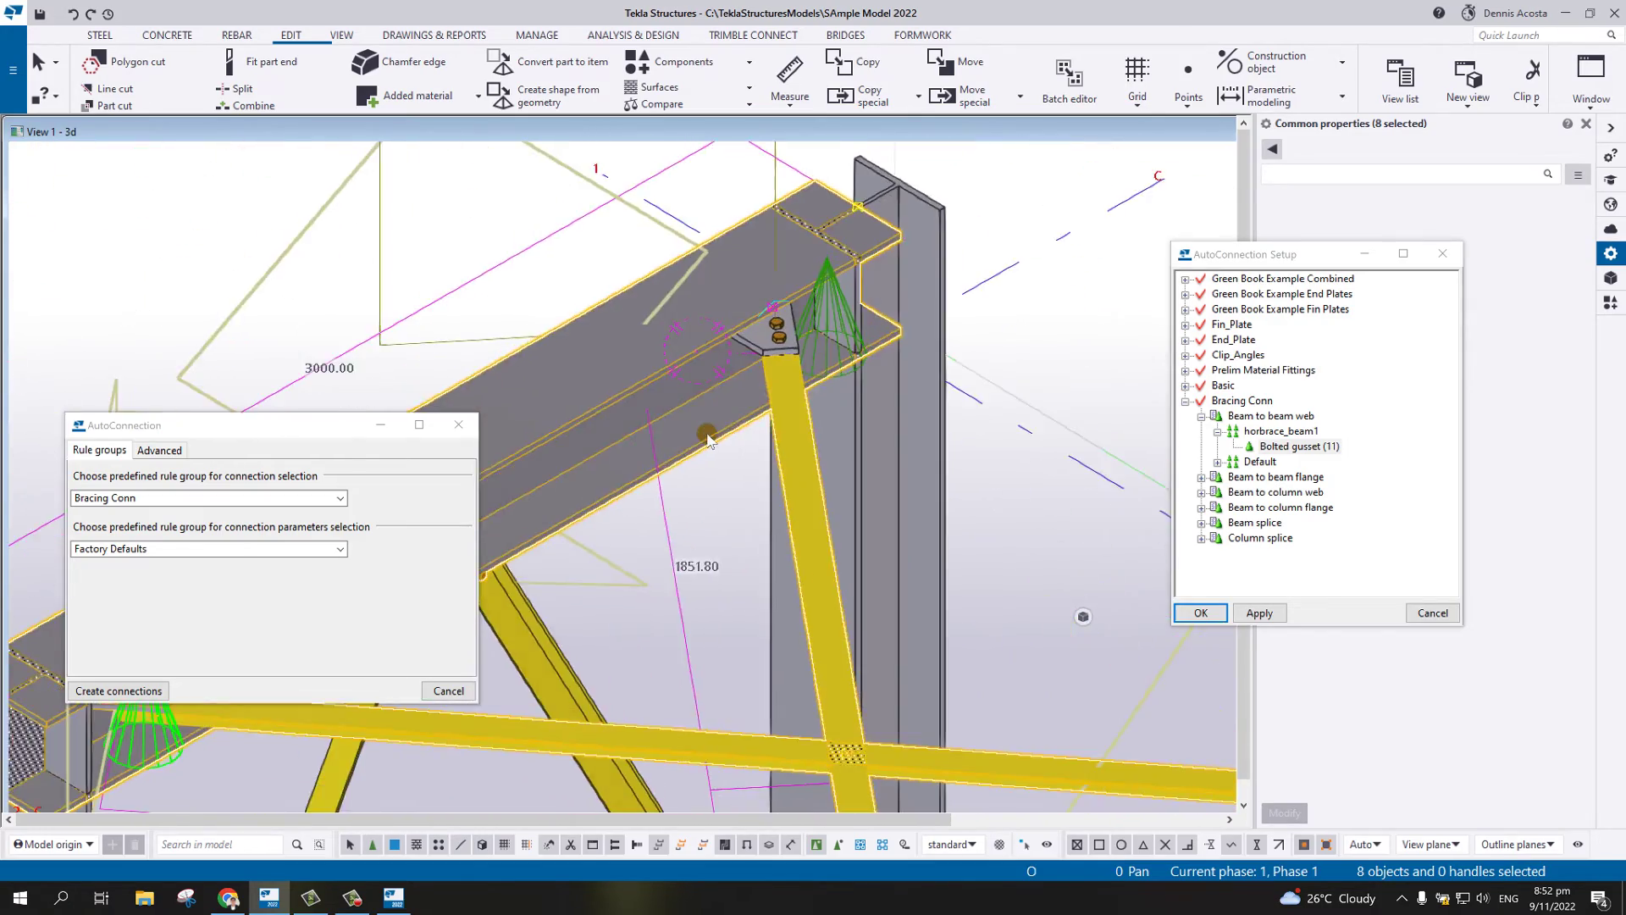
scroll(708, 438, "down", 8)
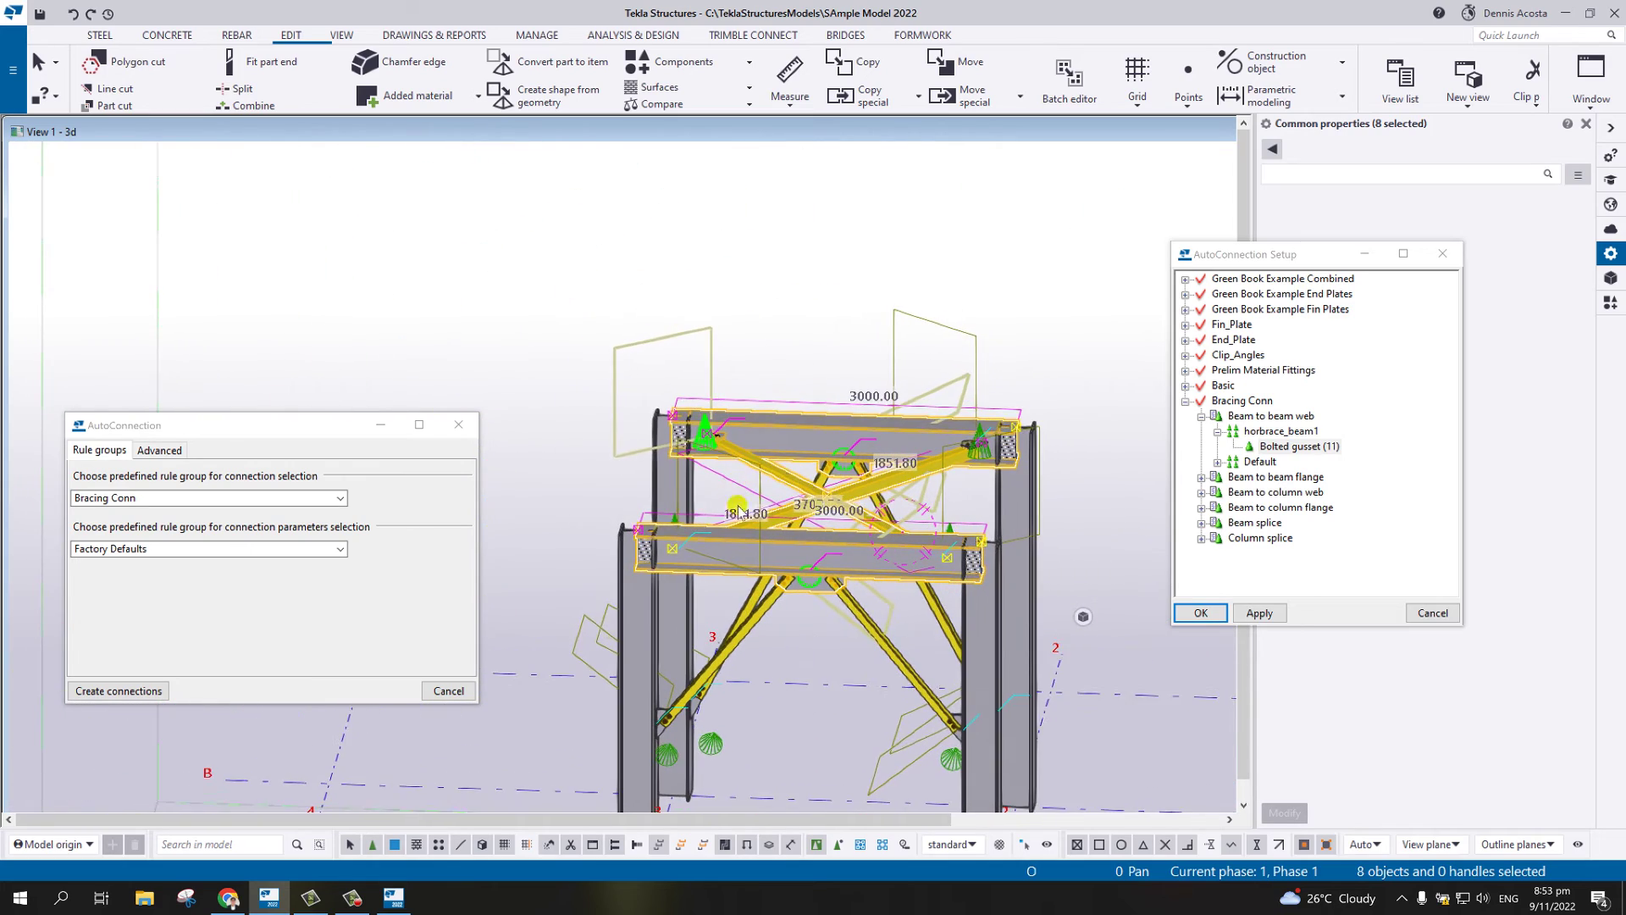
scroll(737, 508, "up", 2)
scroll(865, 186, "up", 3)
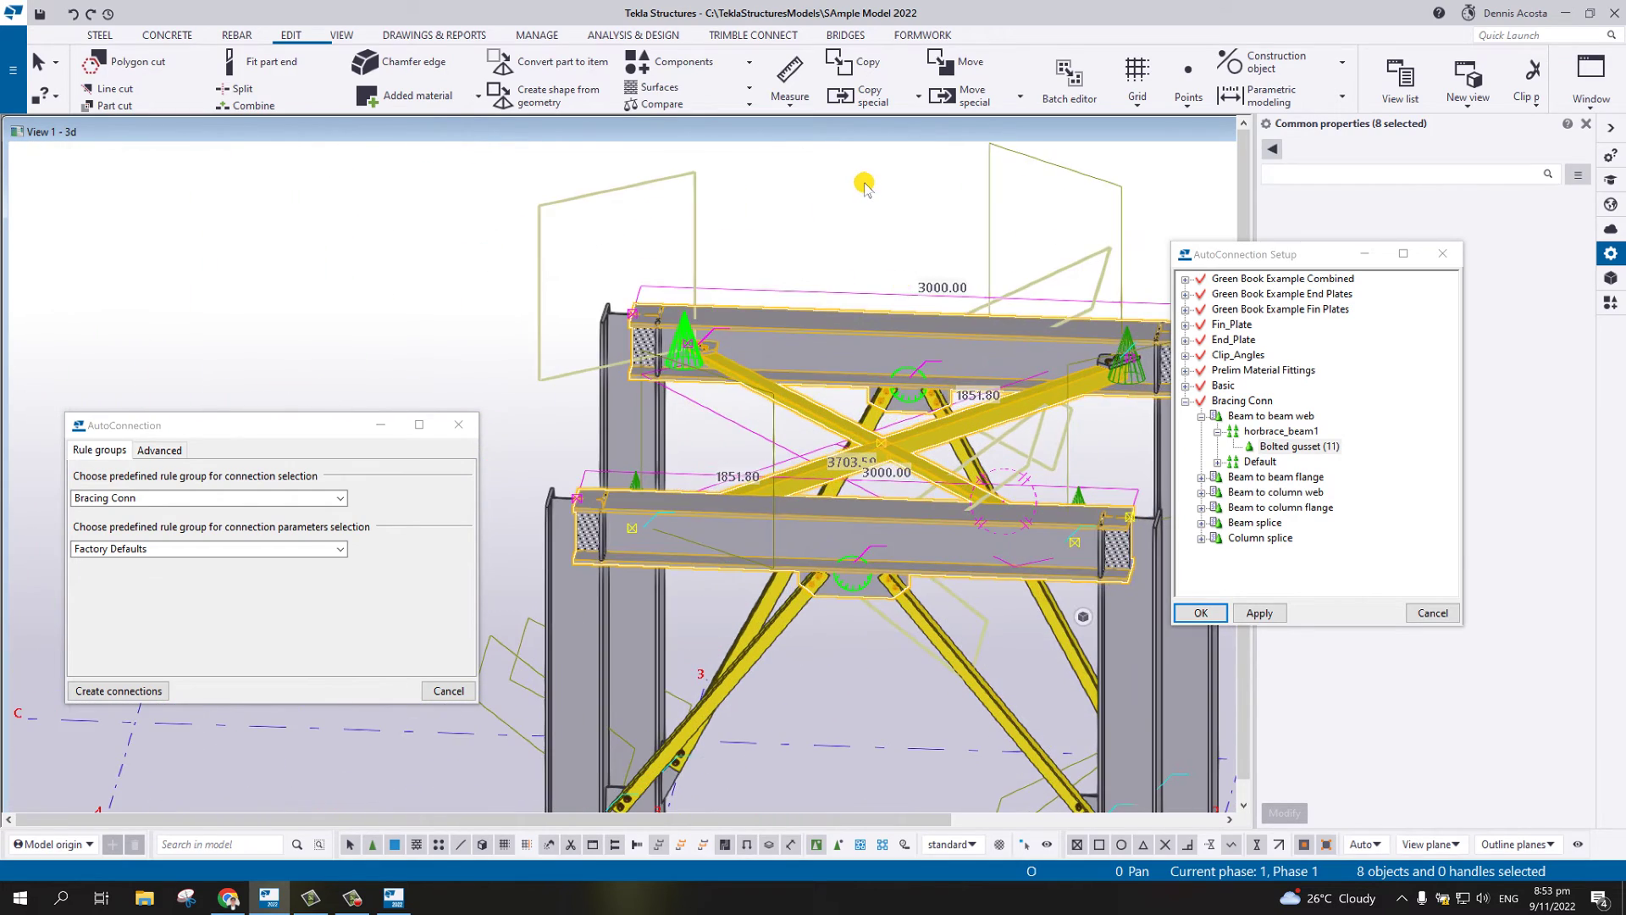
- Clear the selection and examine the unconnected crossing point of the horizontal braces
left_click(865, 212)
middle_click_drag(857, 364, 820, 489, "ctrl")
scroll(925, 561, "up", 4)
scroll(850, 428, "down", 2)
scroll(841, 488, "down", 3)
scroll(820, 475, "up", 3)
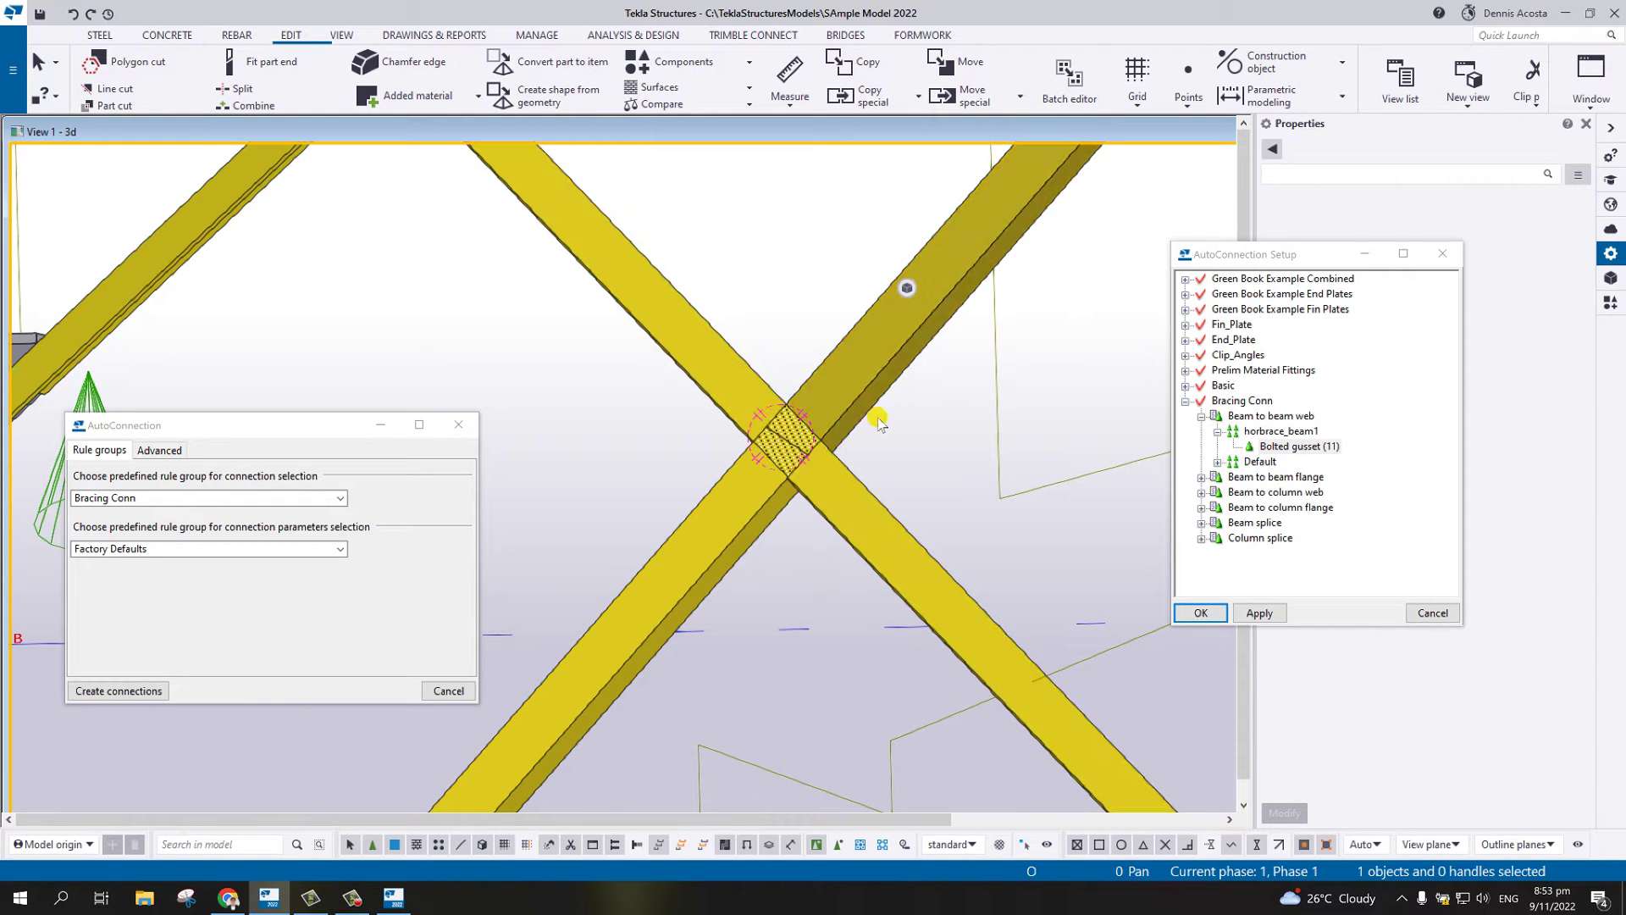
left_click(1304, 479)
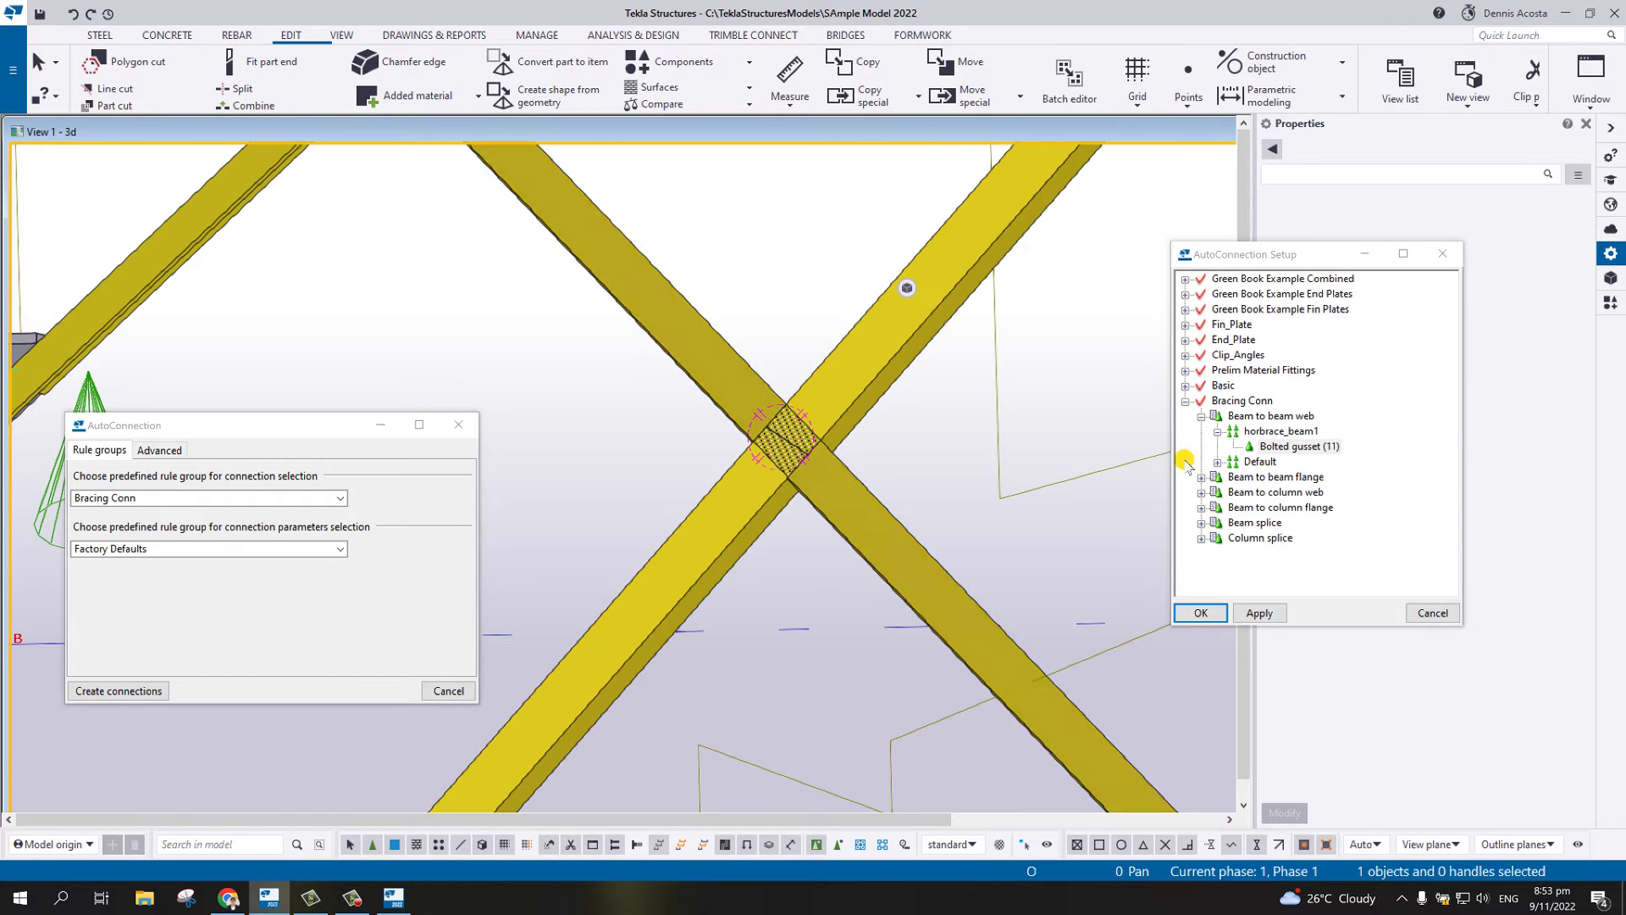
scroll(867, 494, "up", 1)
scroll(842, 451, "down", 2)
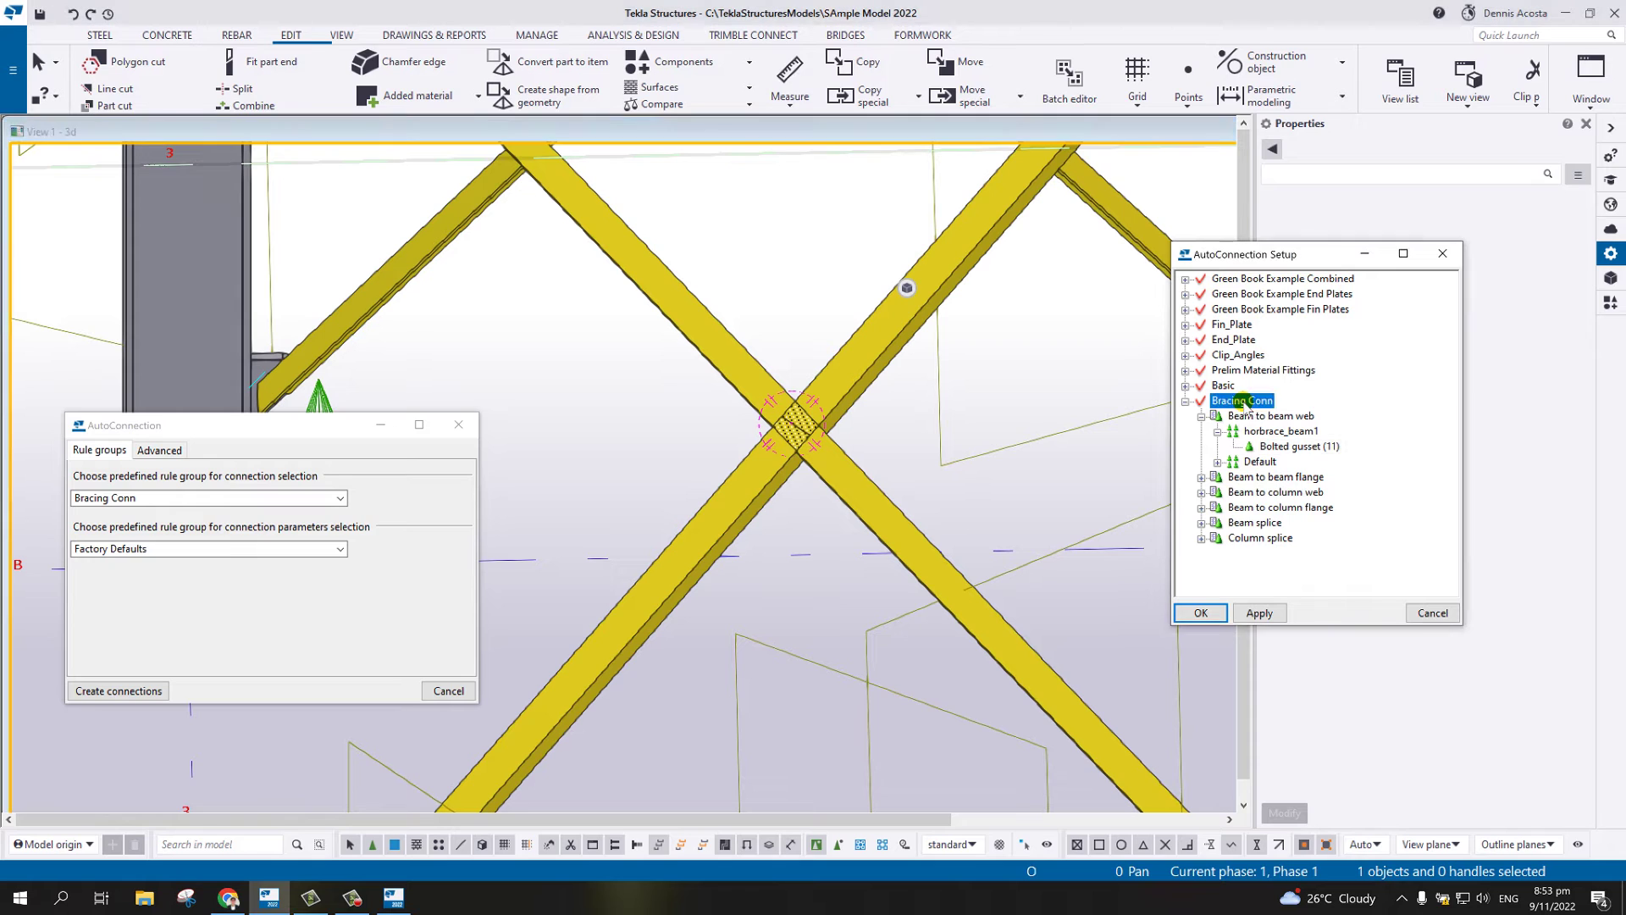
- Create a rule set under Beam to beam web with the rules Primary part name, Secondary 1 part name and Secondary 2 part name
left_click(1249, 416)
right_click(1249, 421)
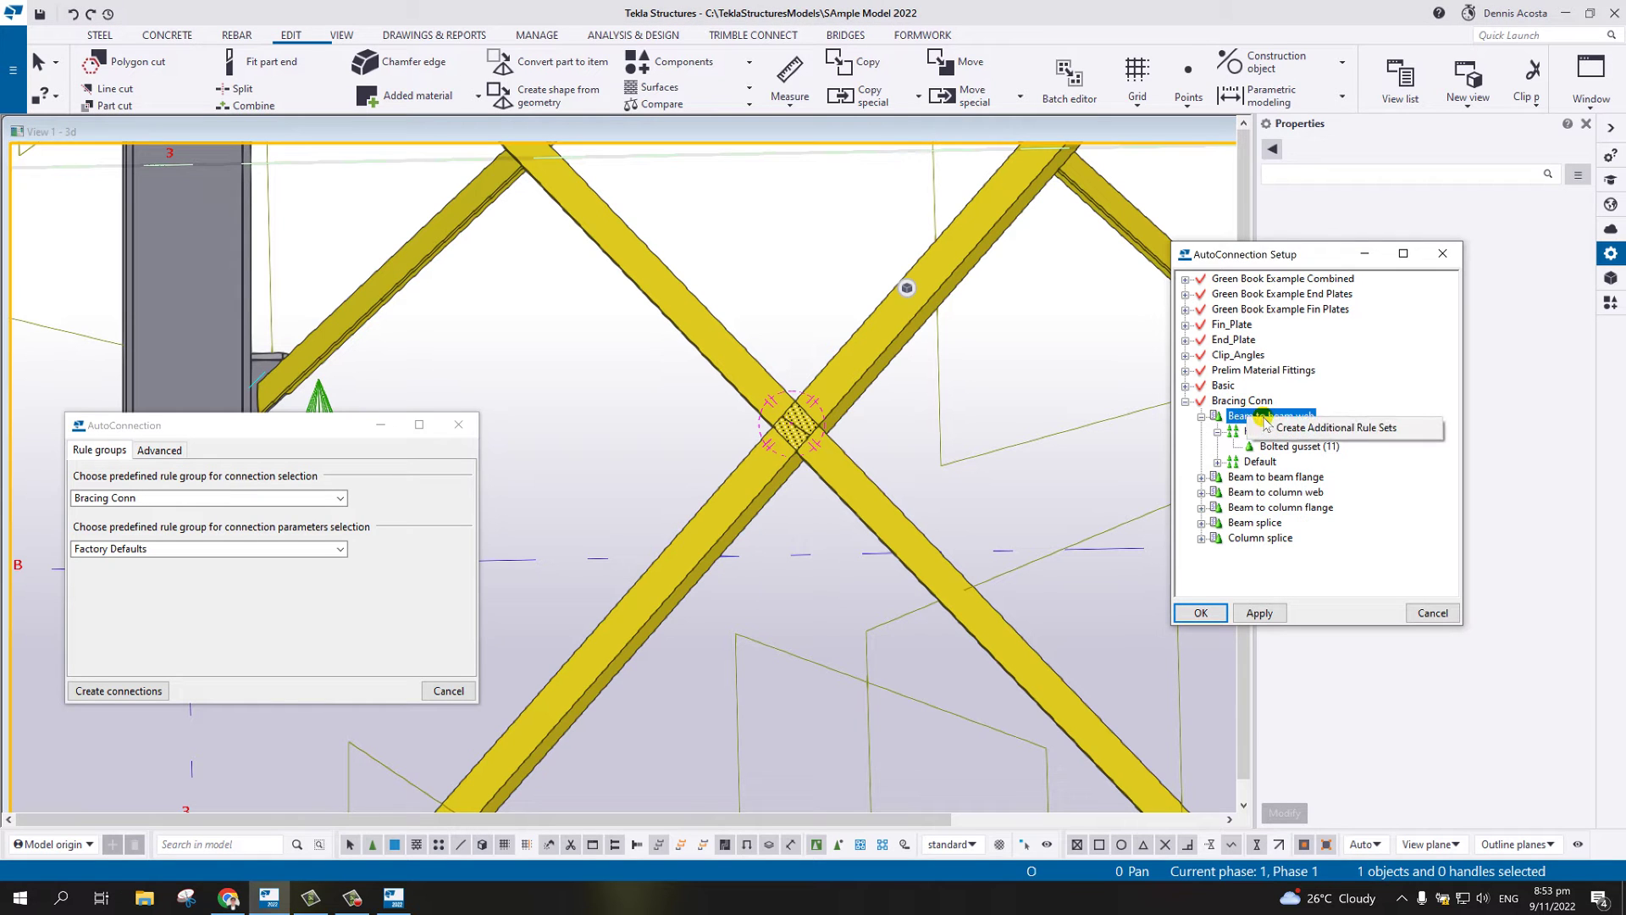
left_click(1318, 430)
right_click(1262, 433)
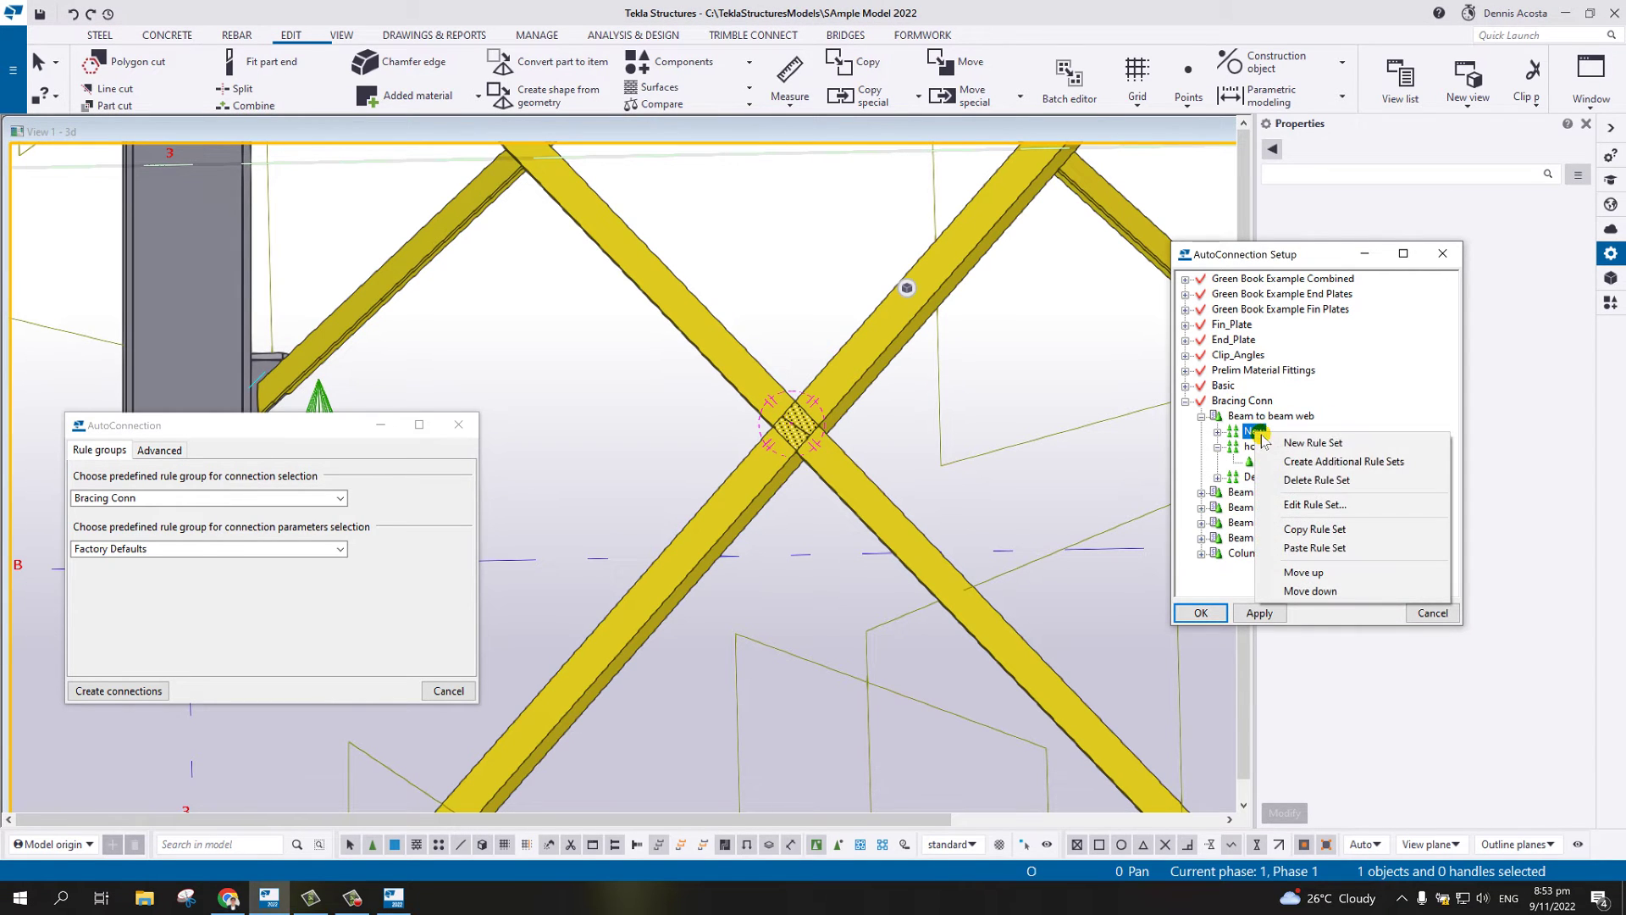
left_click(1315, 505)
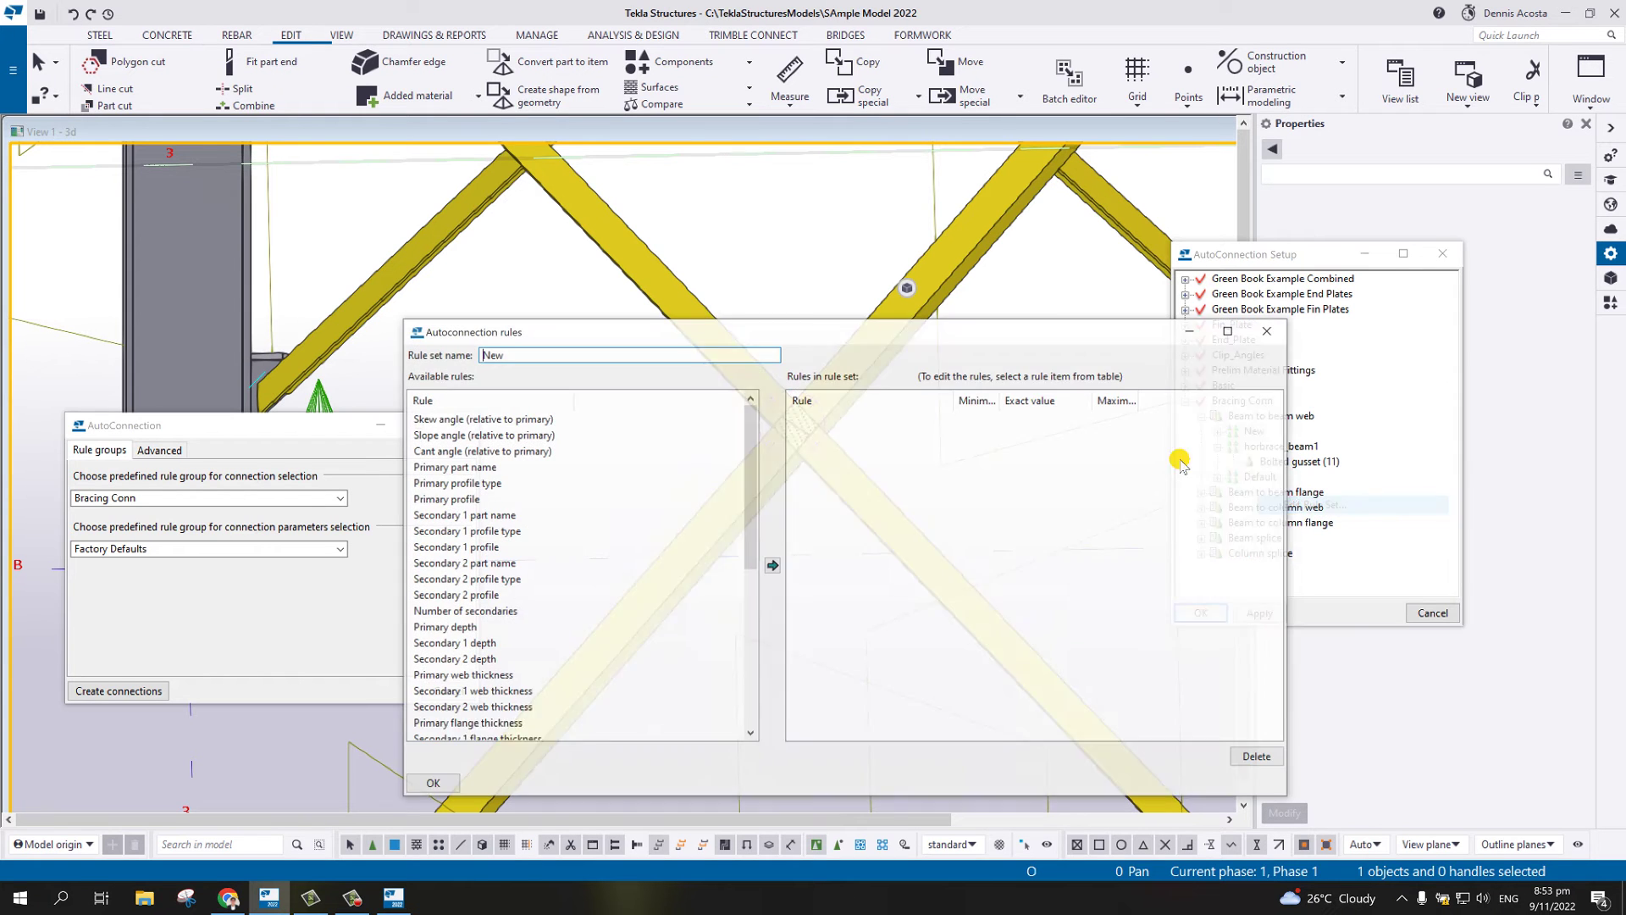
double_click(471, 470)
left_click(477, 517)
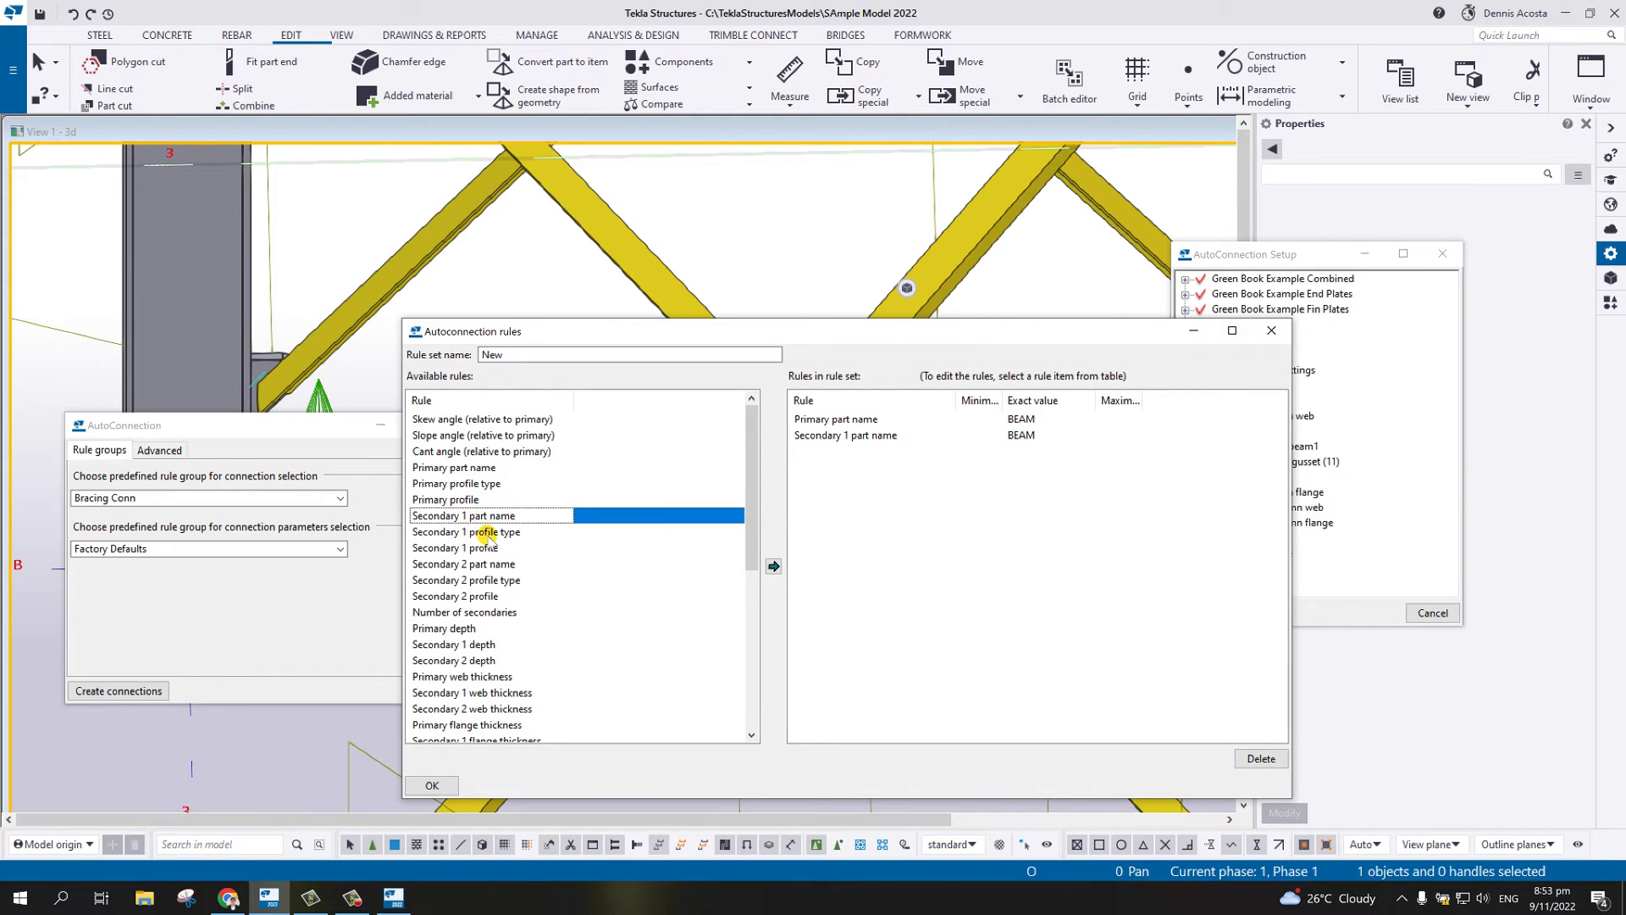
left_click(487, 565)
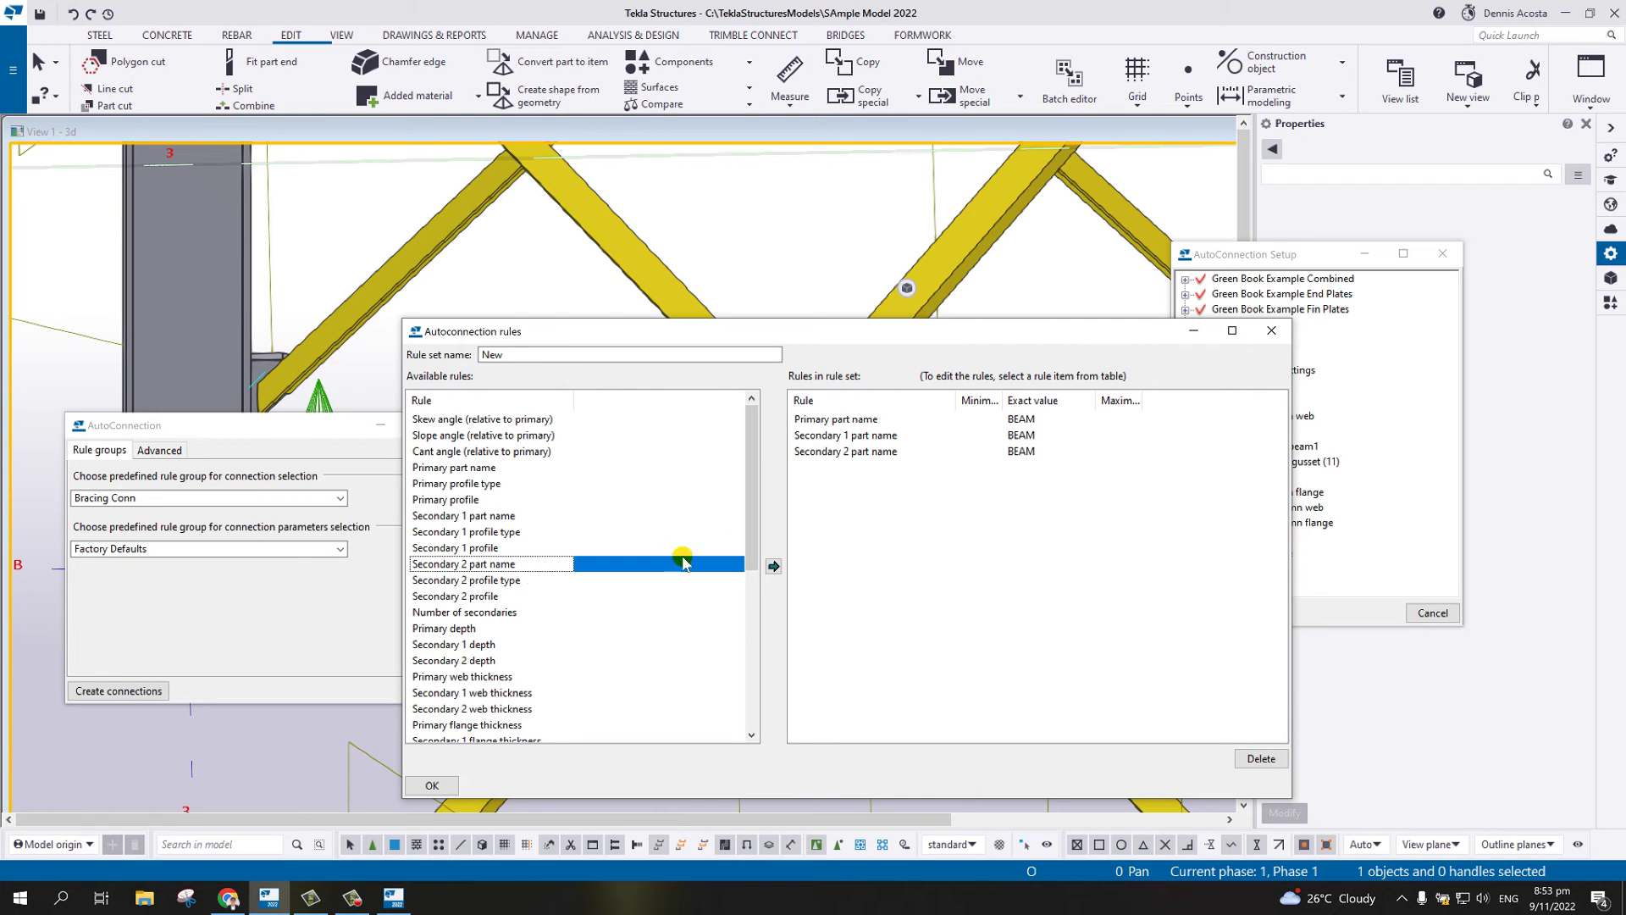
- Set the exact values of the Secondary 1 and Secondary 2 part name rules to HORIZONTAL_BRACE and widen the value column
double_click(1047, 437)
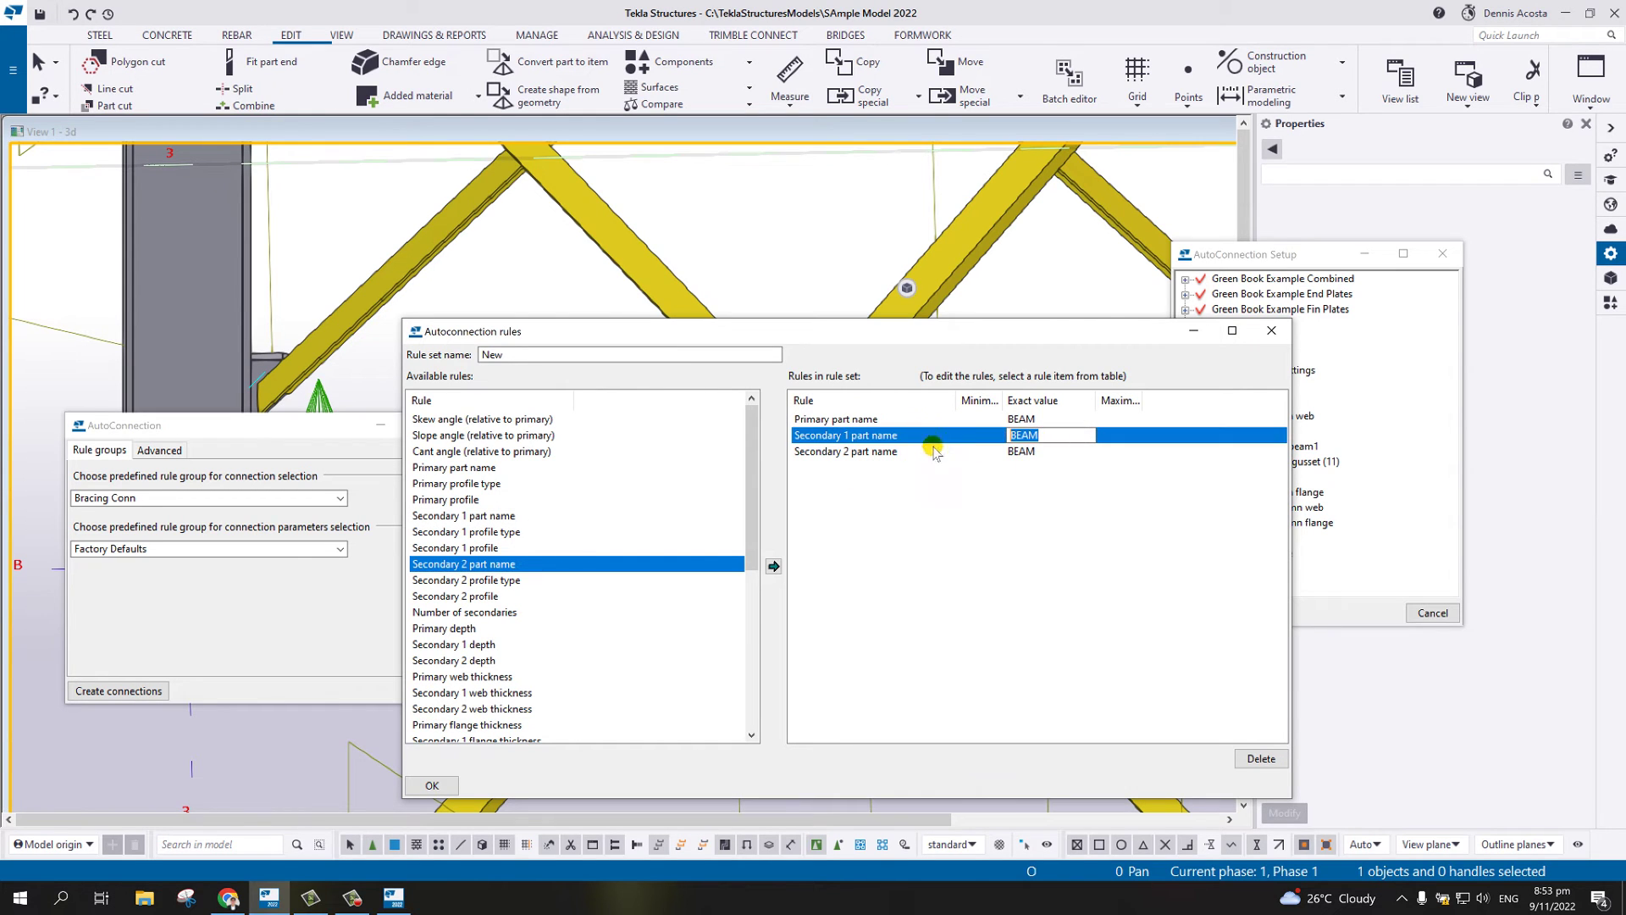
type("HORIZONTAL_BRACE")
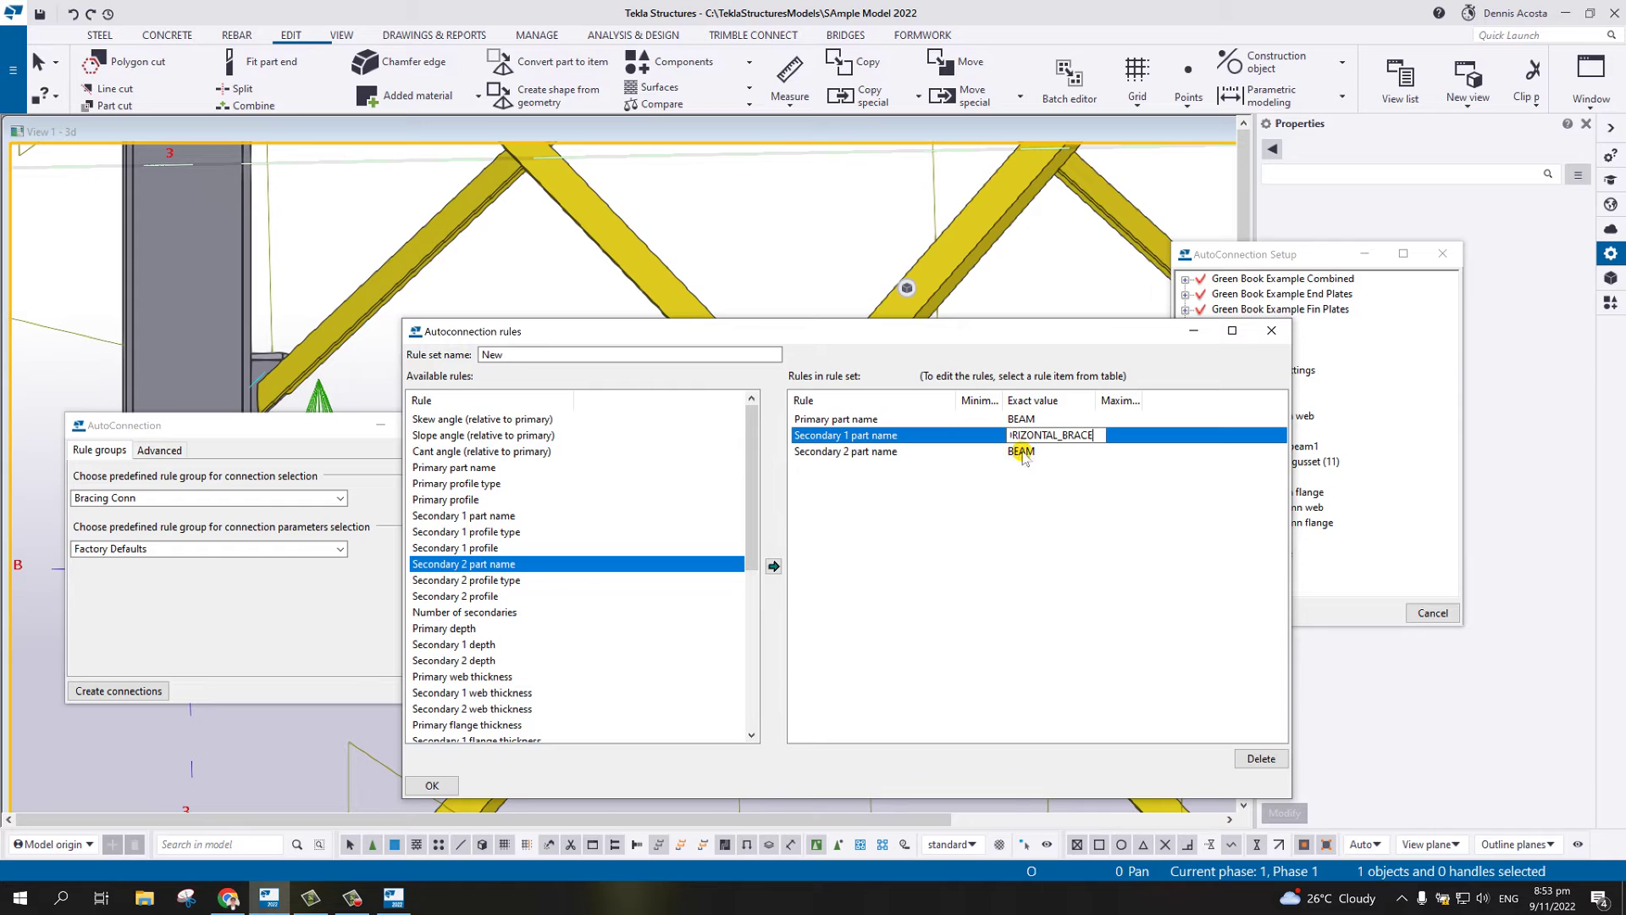
double_click(1050, 452)
type("HORIZONTAL_BRACE")
double_click(1030, 419)
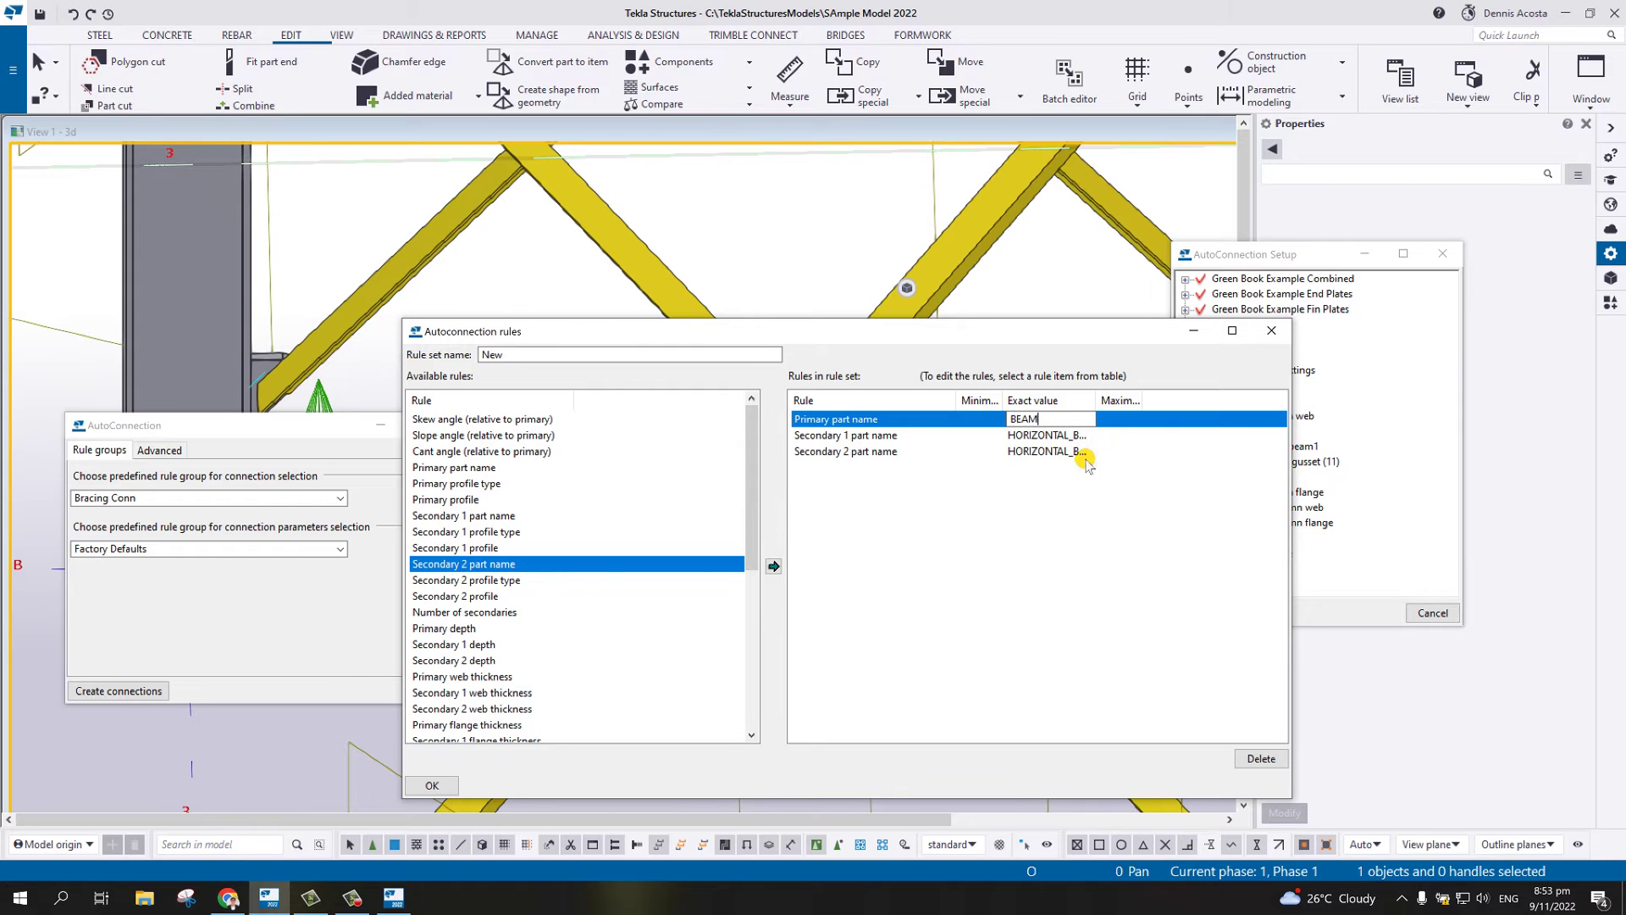
left_click_drag(1096, 398, 1154, 398)
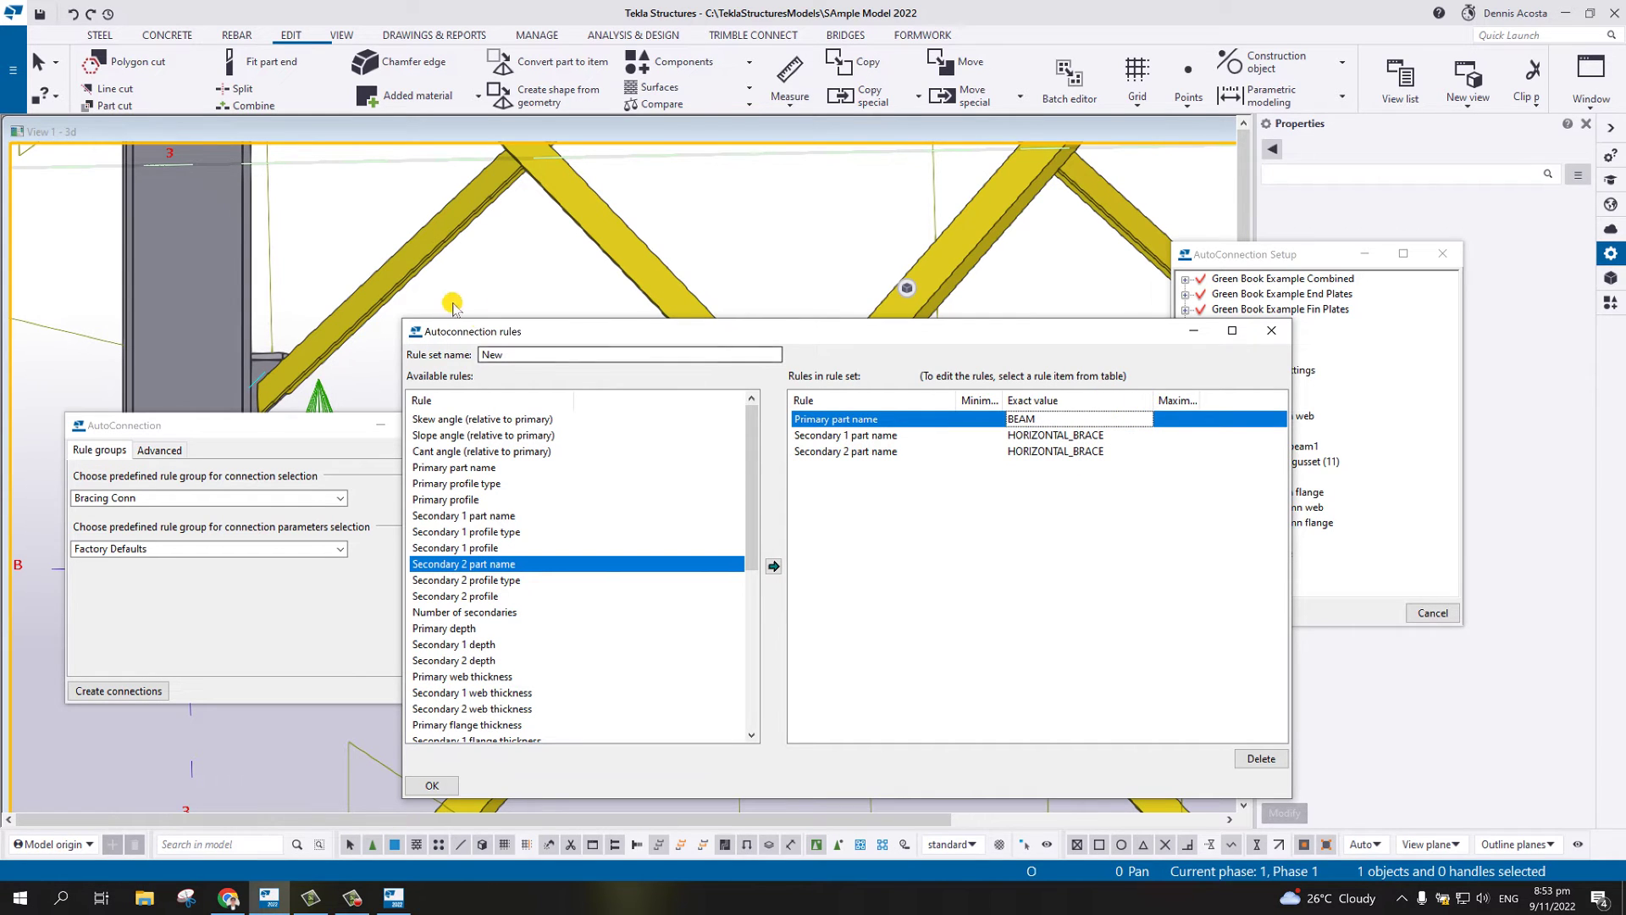
- Rename the rule set horbrace2_horbrace, set its Primary part name rule to HORIZONTAL_BRACE and accept the rules
double_click(493, 354)
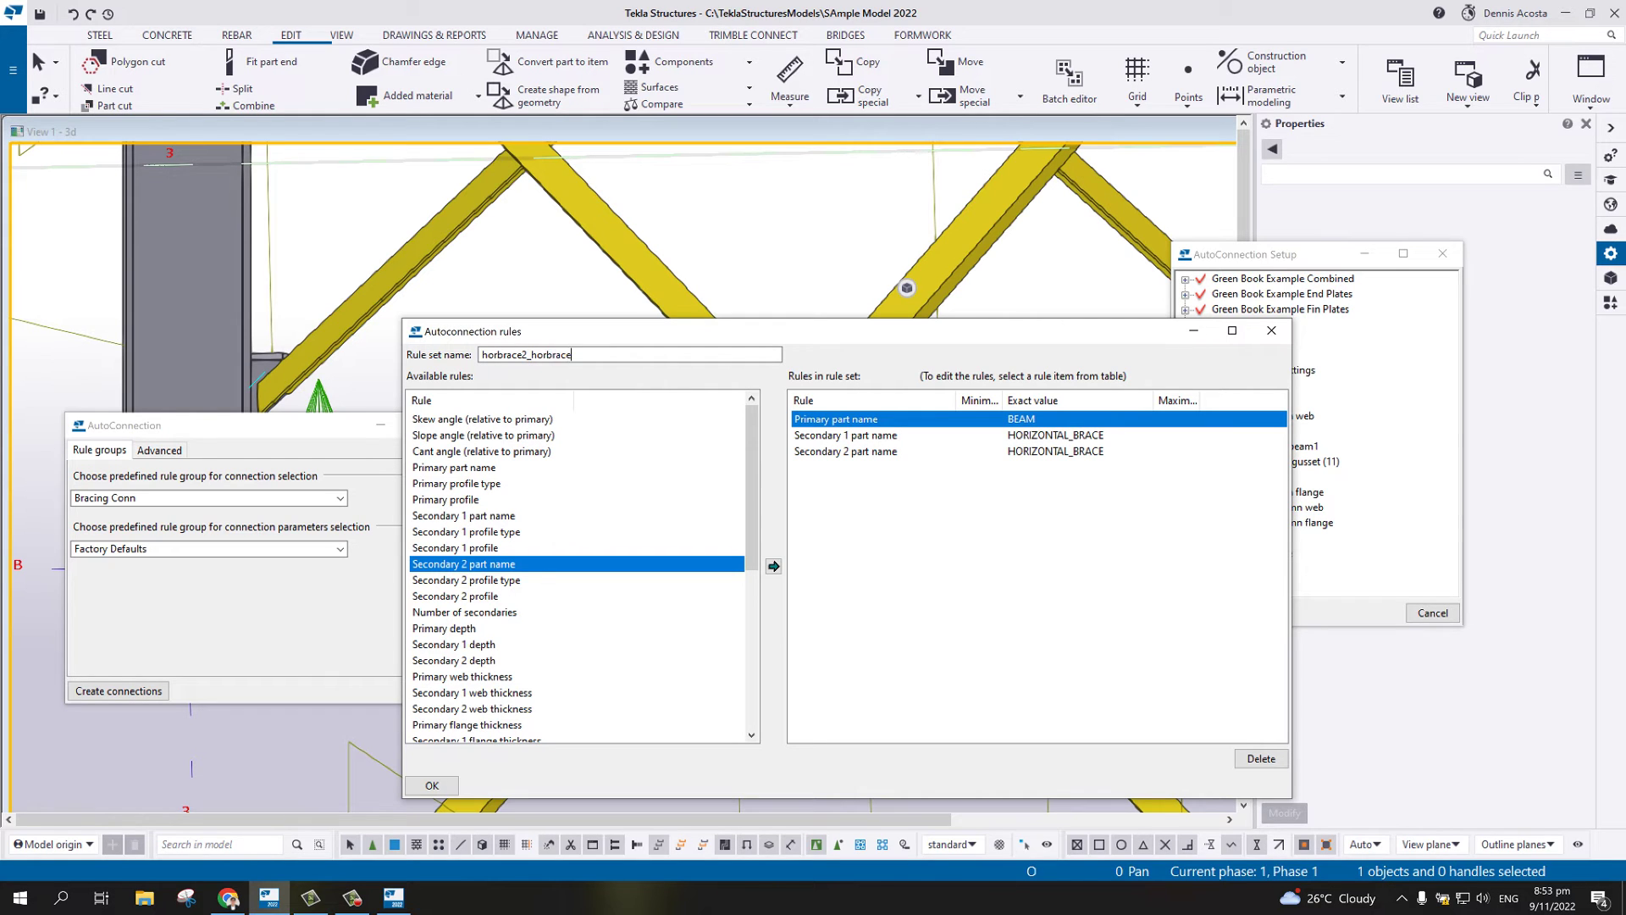
left_click(850, 420)
left_click(1050, 420)
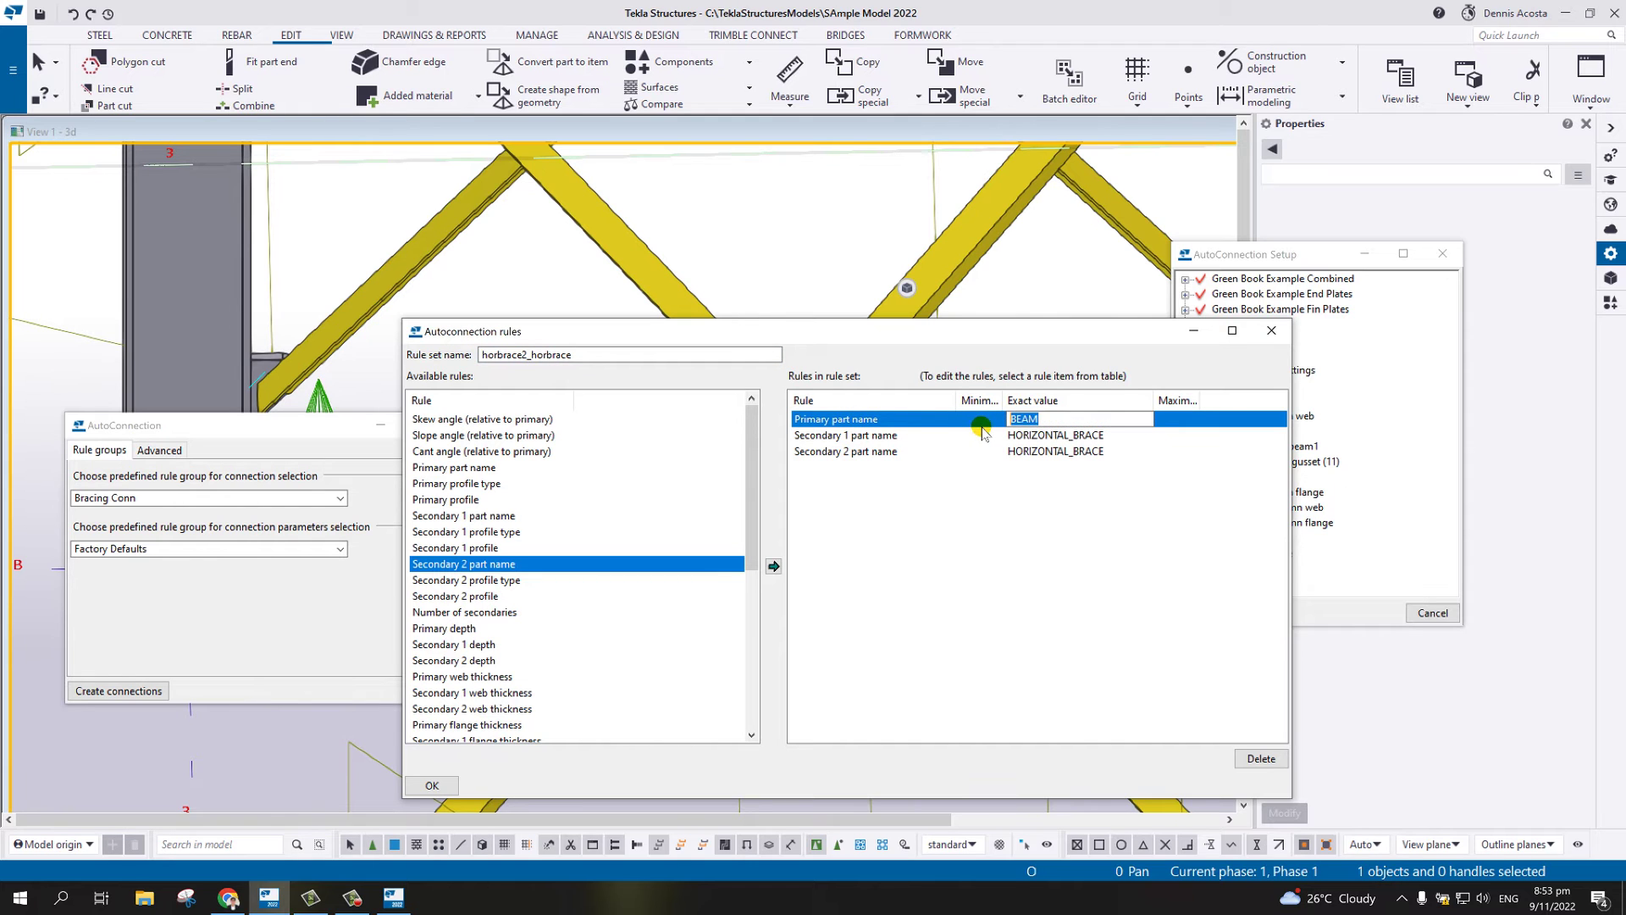
type("HORIZONTAL_BRACE")
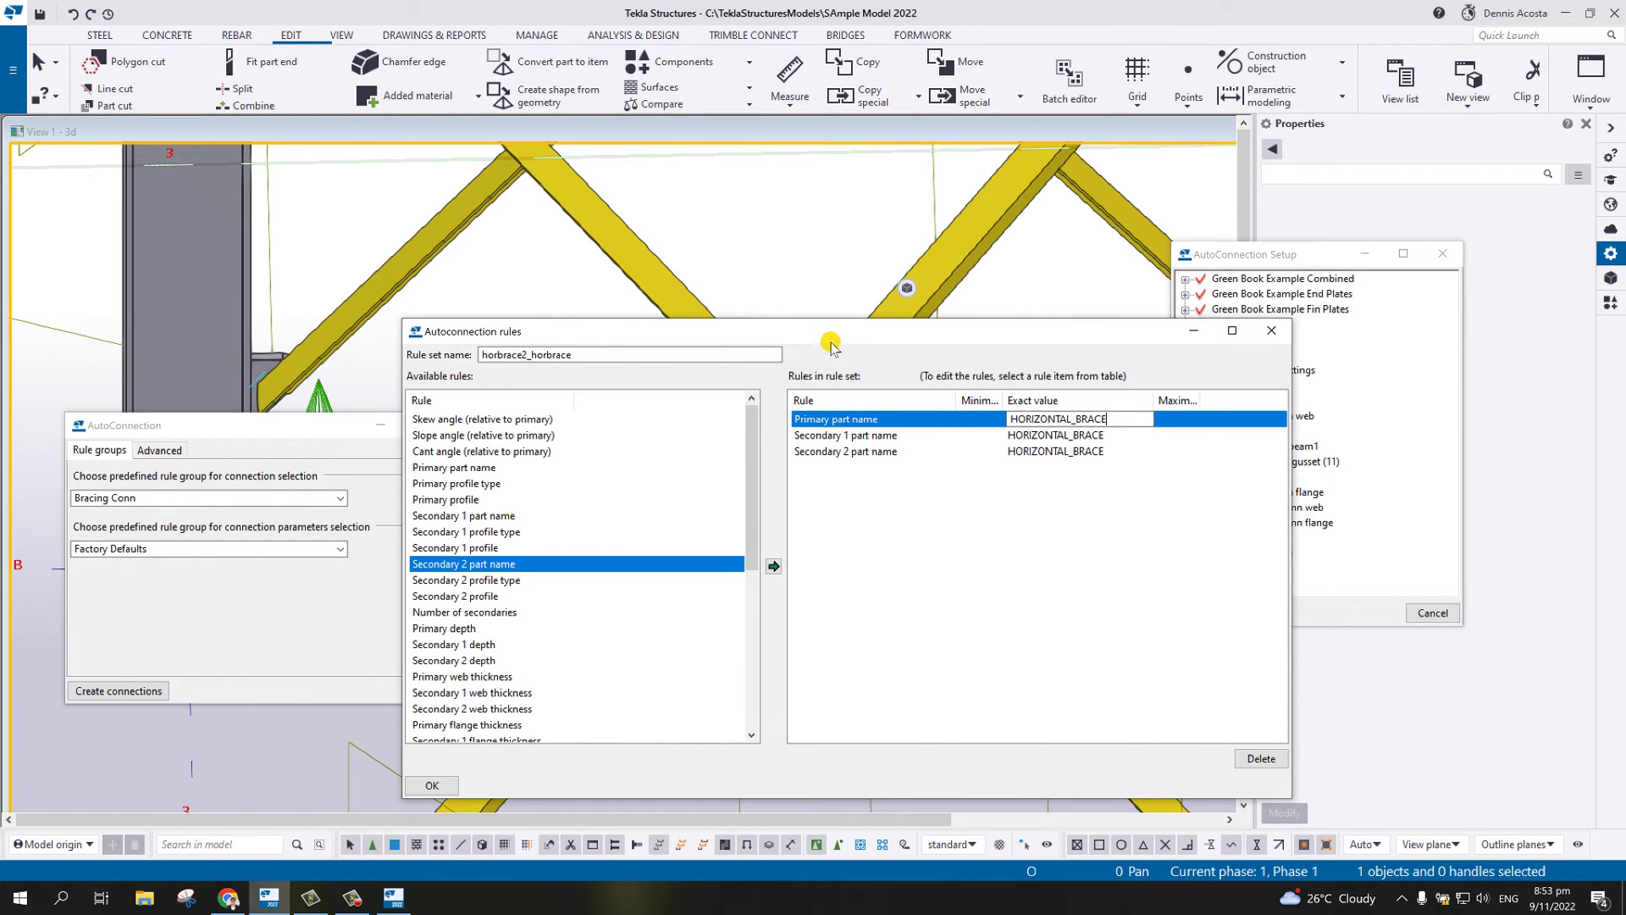
left_click_drag(838, 338, 843, 651)
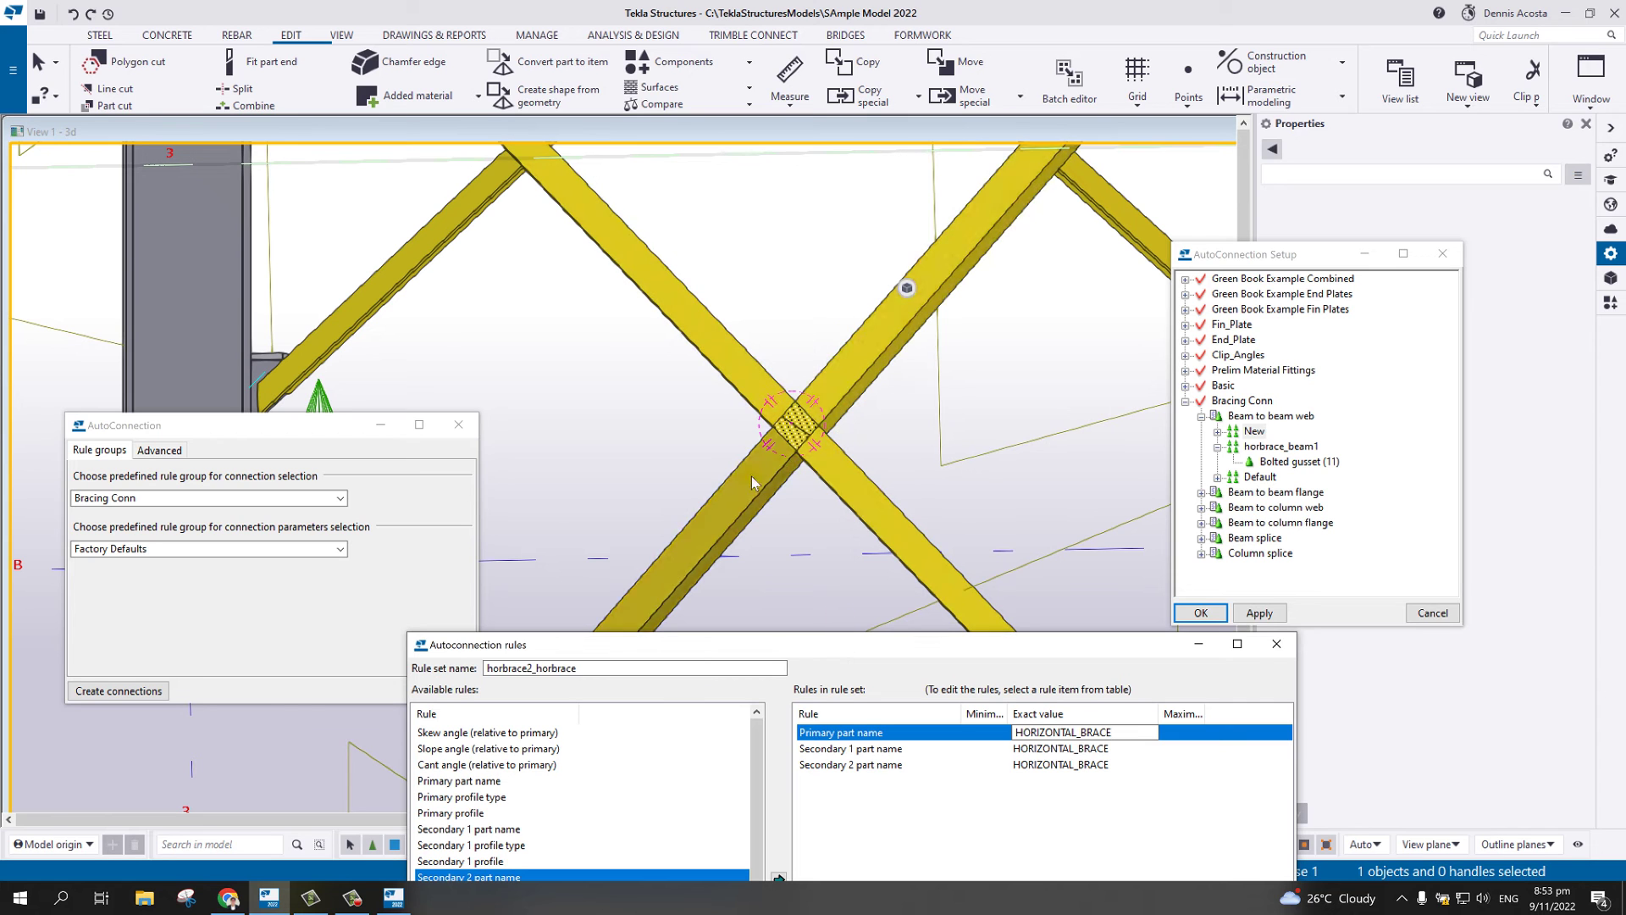
left_click_drag(854, 645, 808, 286)
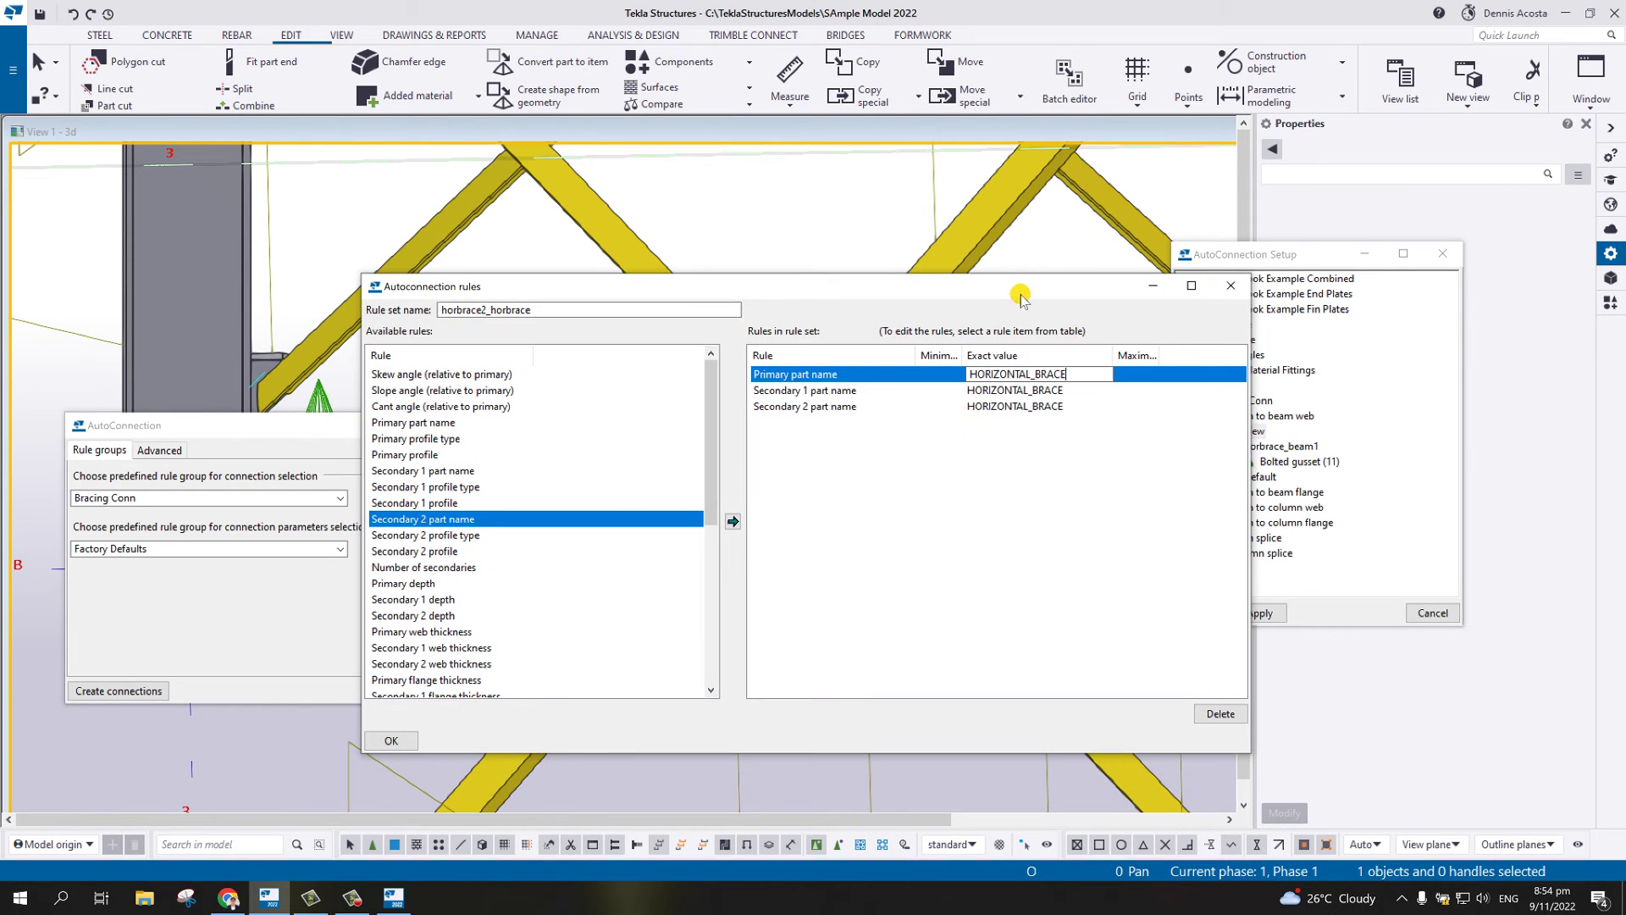
left_click_drag(1022, 292, 861, 235)
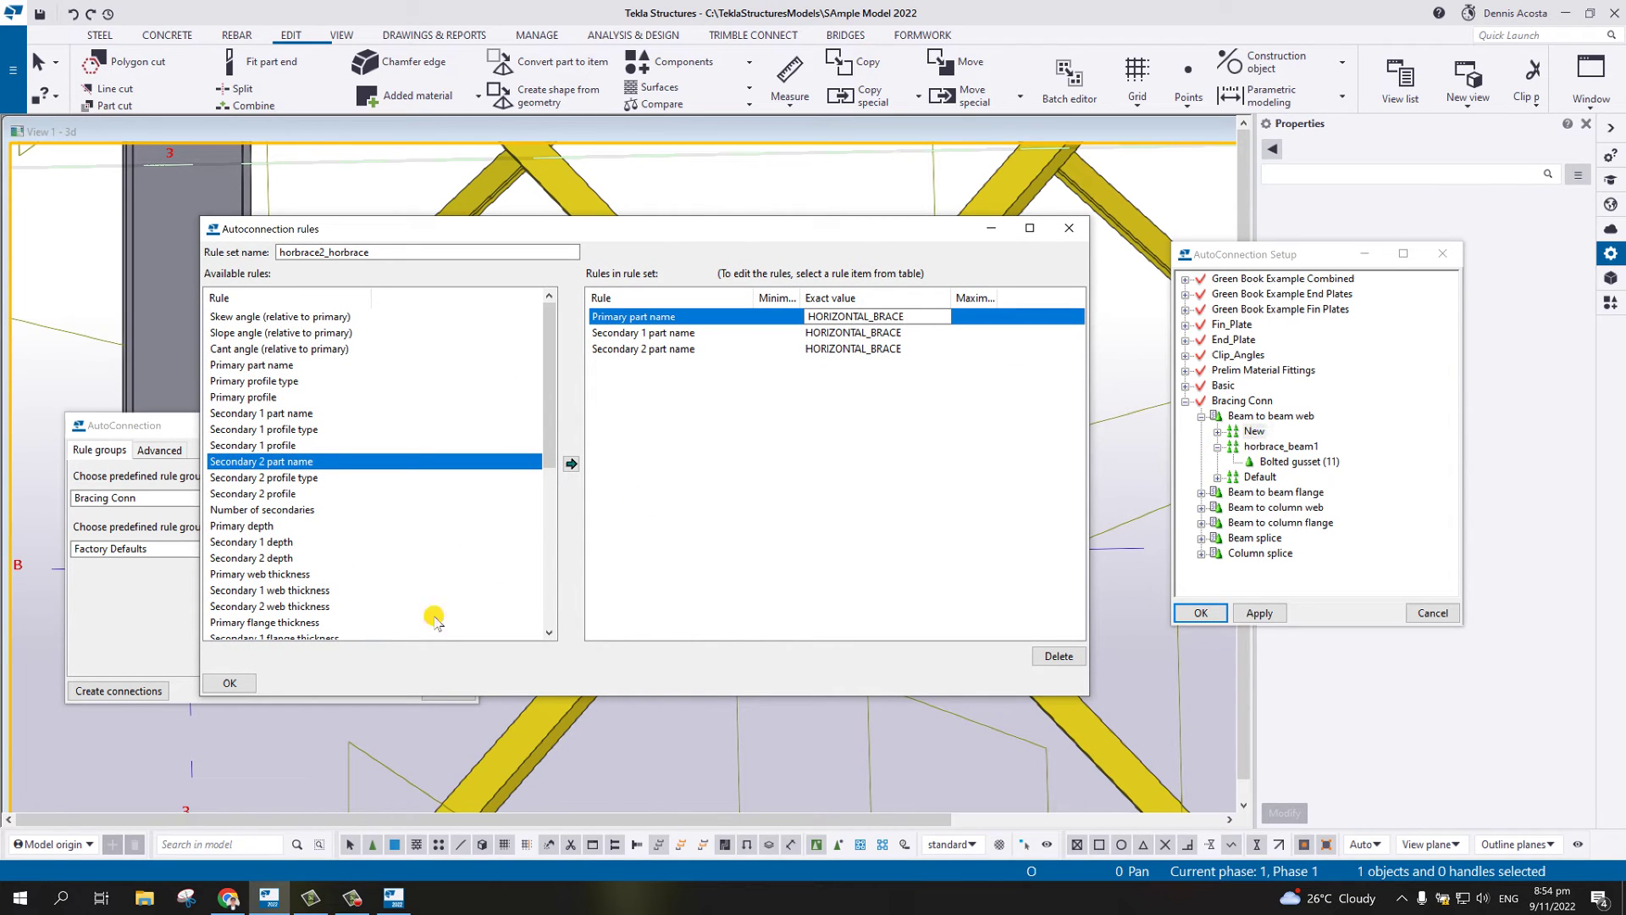
left_click(230, 683)
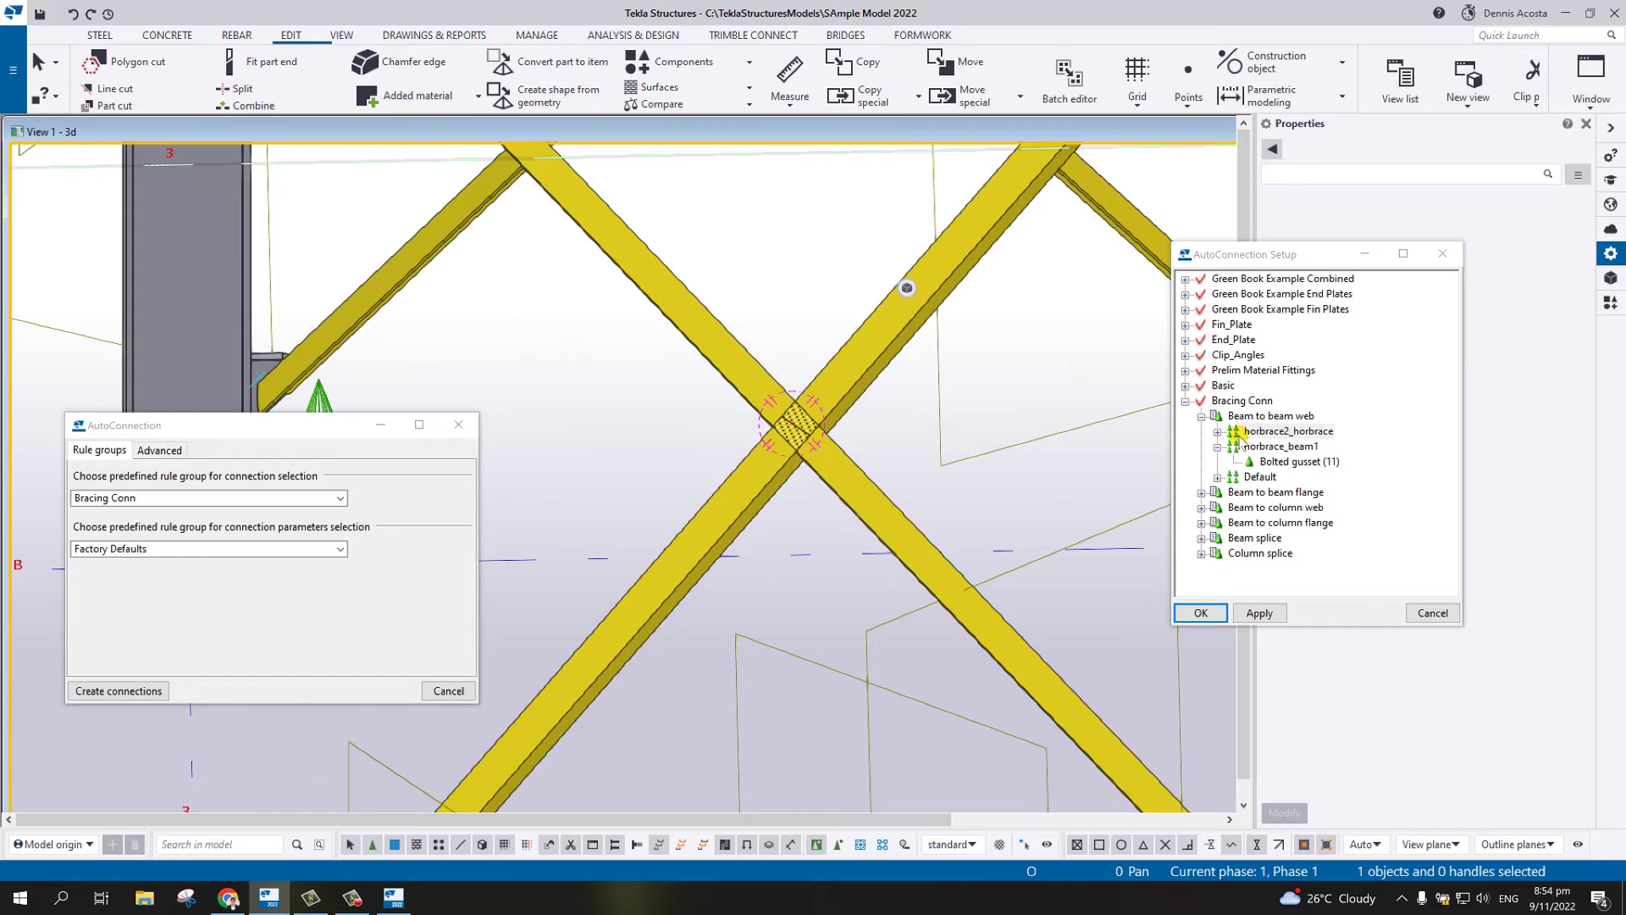
- Assign Bolted gusset (11) as the connection type of the horbrace2_horbrace rule set and apply the setup
left_click(1217, 433)
right_click(1277, 449)
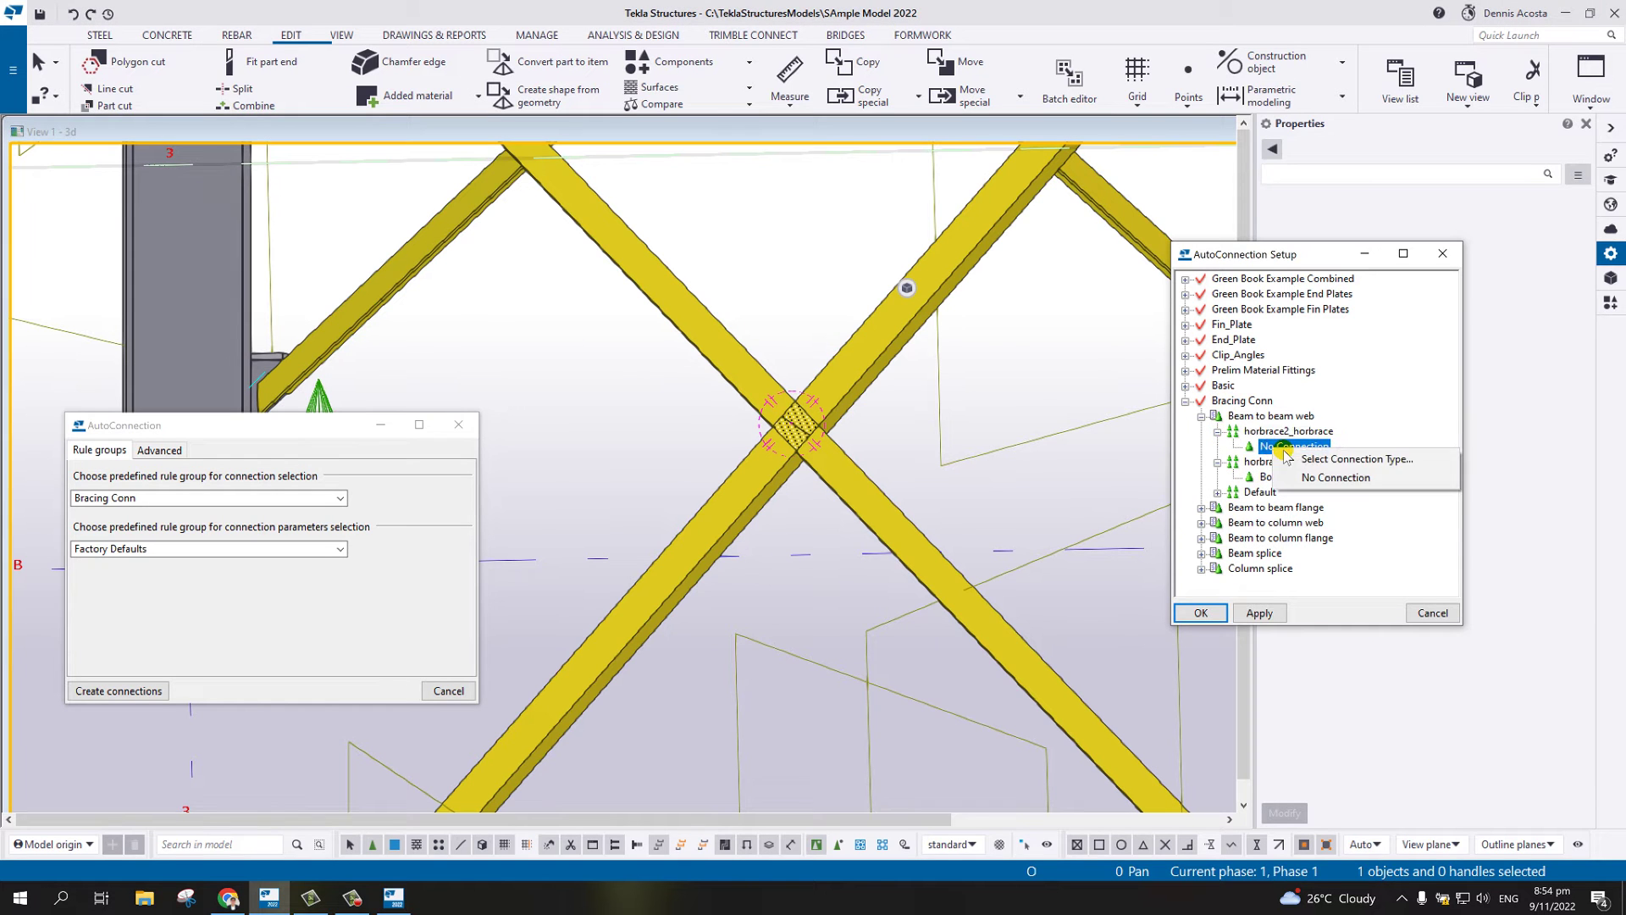
left_click(1312, 460)
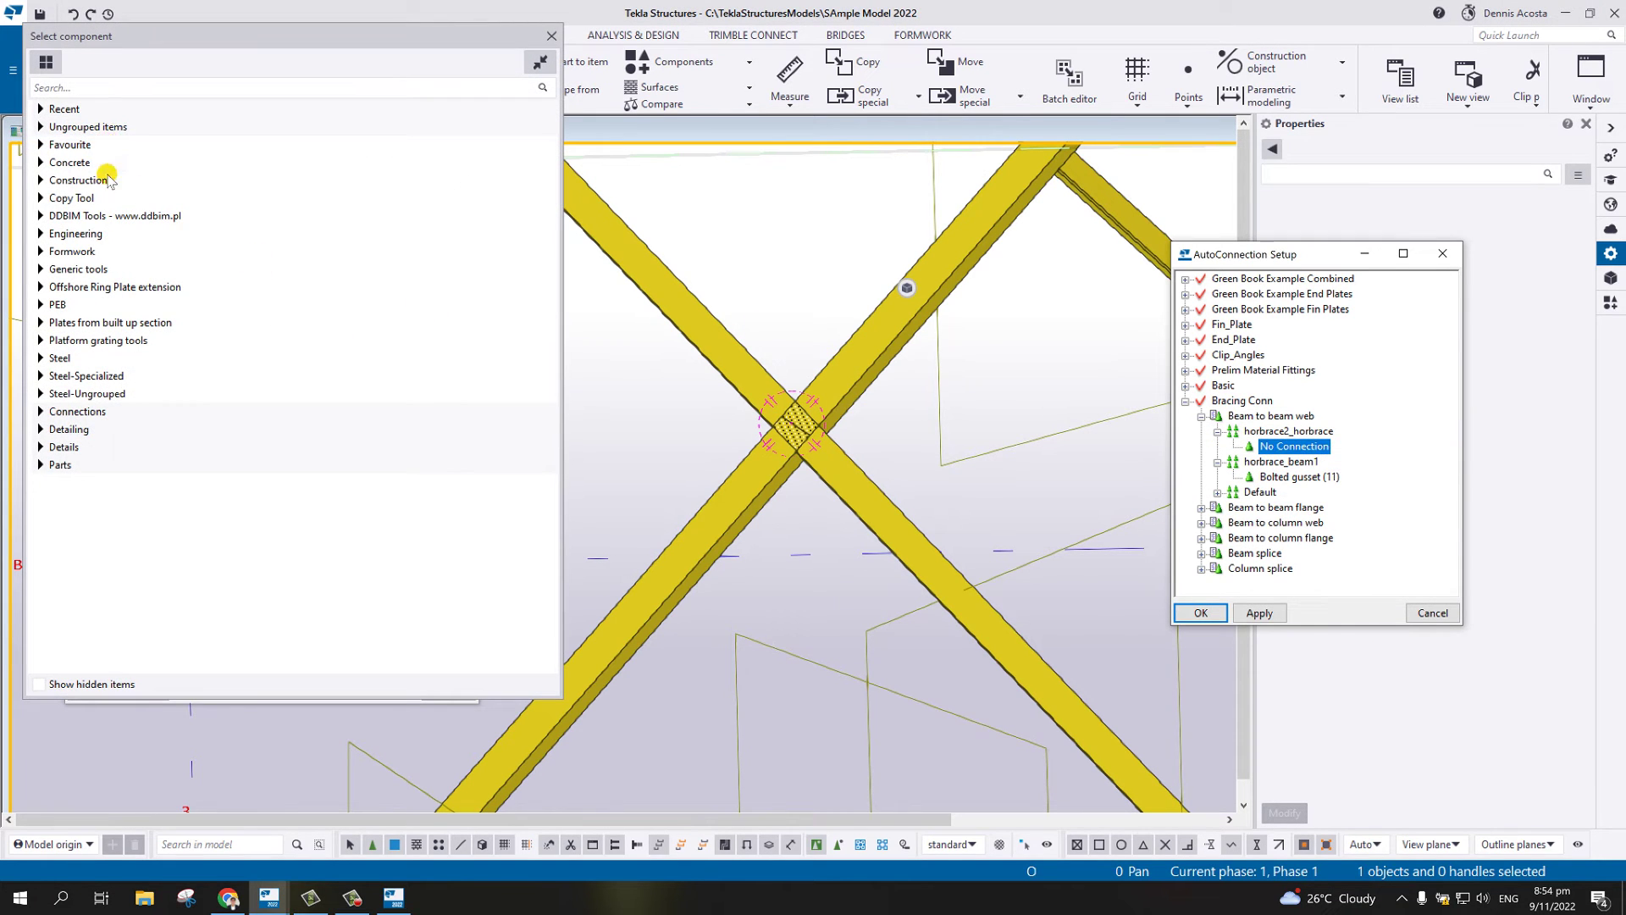
left_click(124, 83)
type("11")
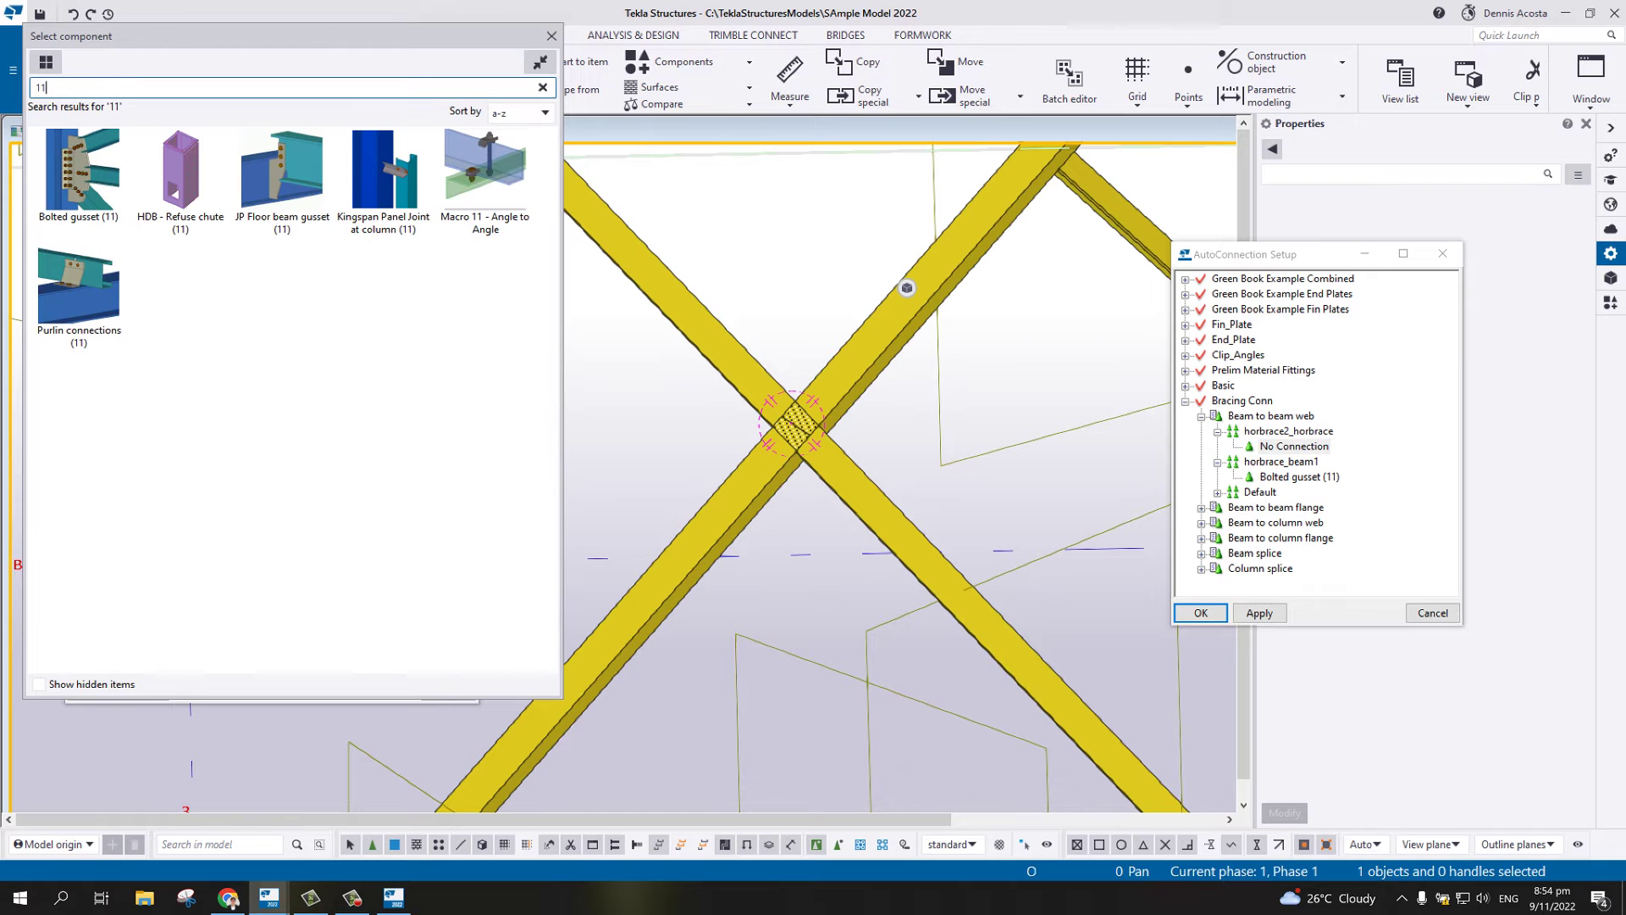
double_click(81, 174)
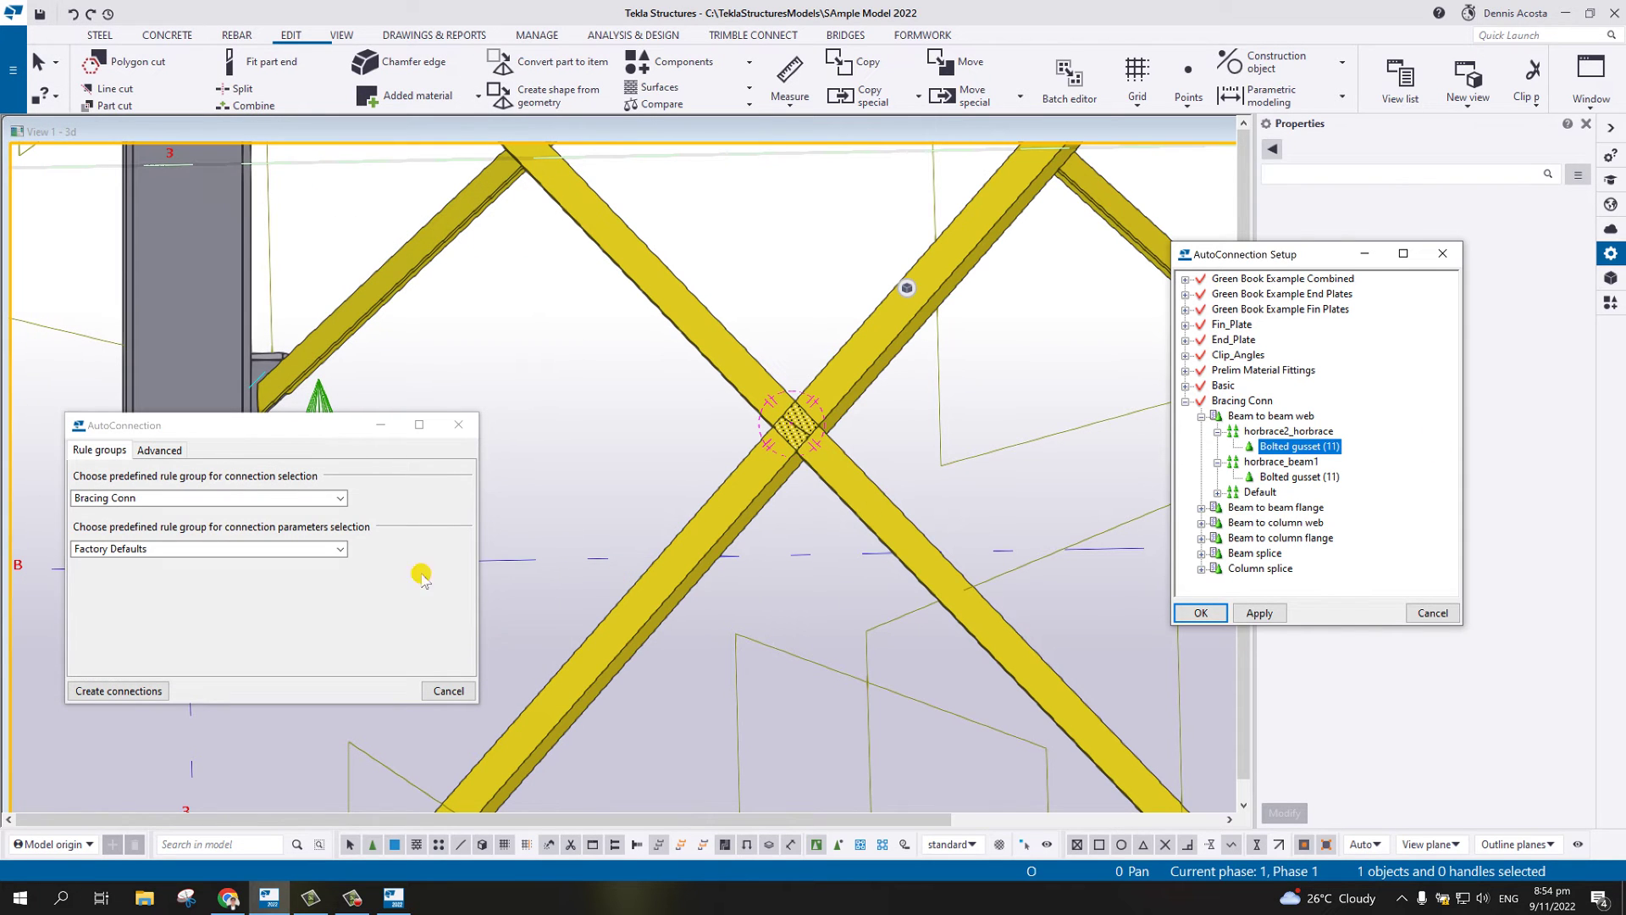
left_click_drag(1297, 255, 1325, 255)
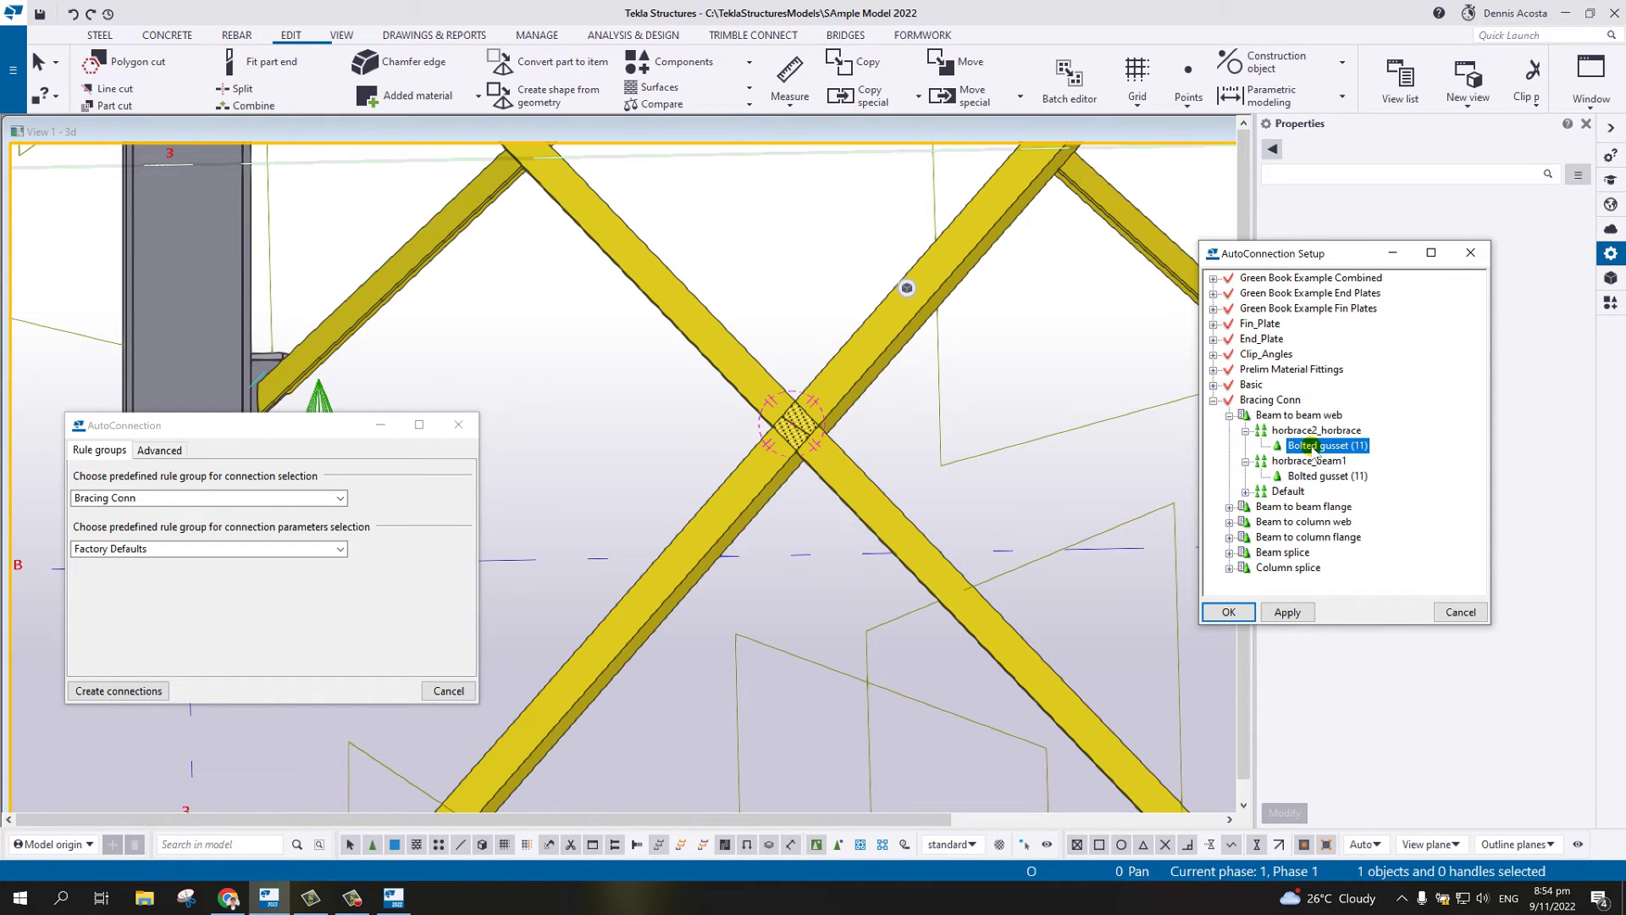
left_click_drag(1317, 254, 1285, 224)
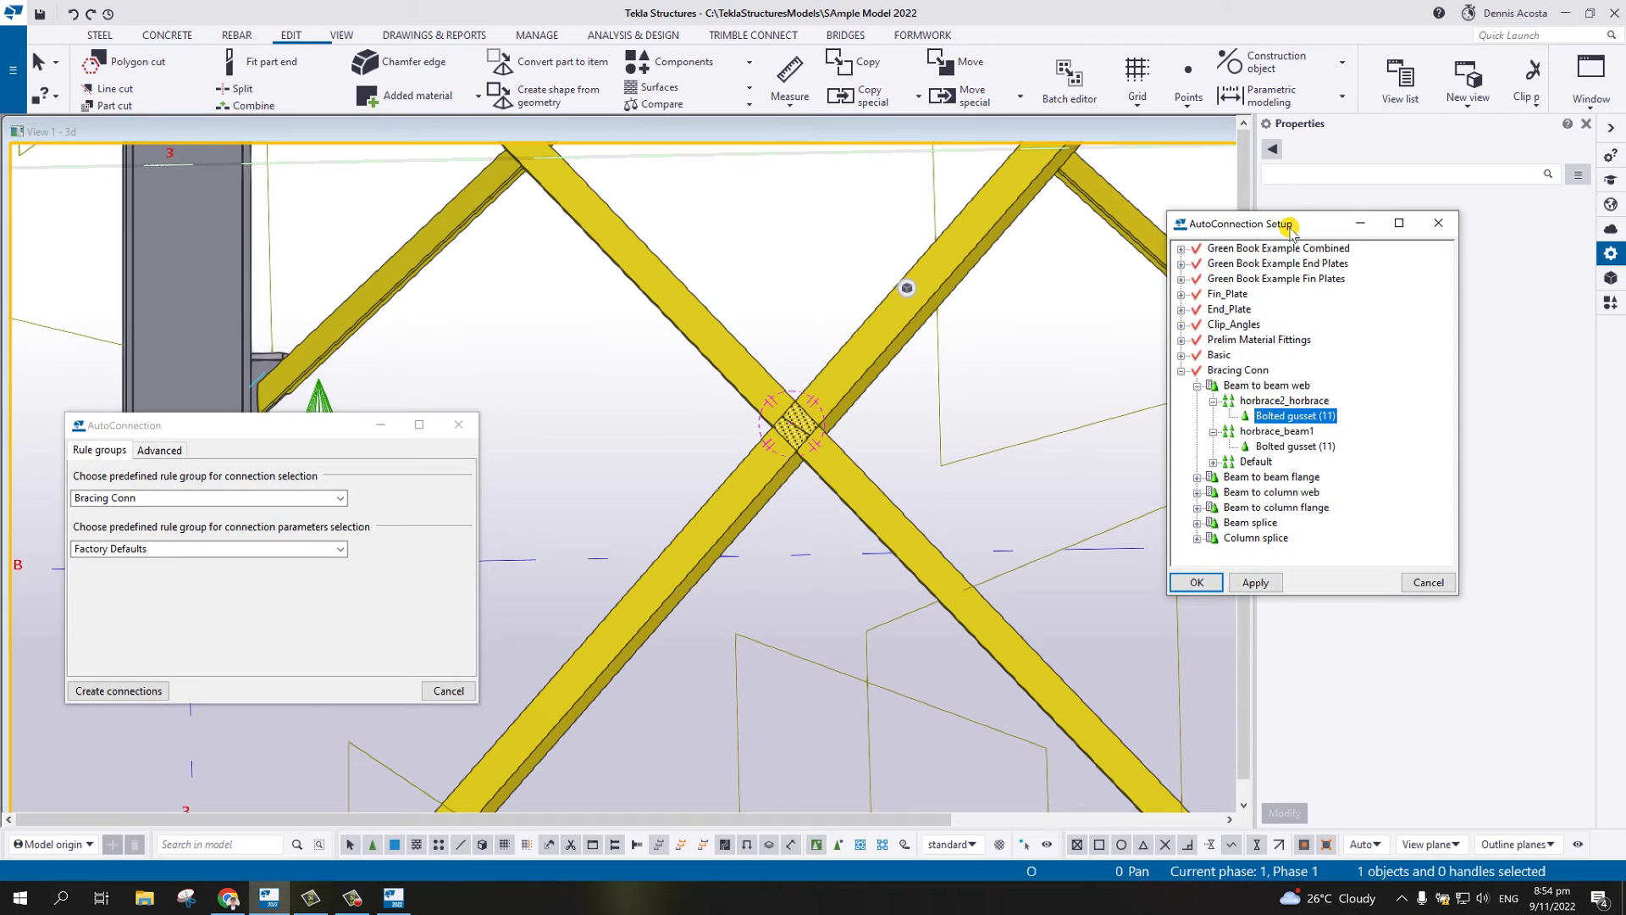
left_click(1256, 583)
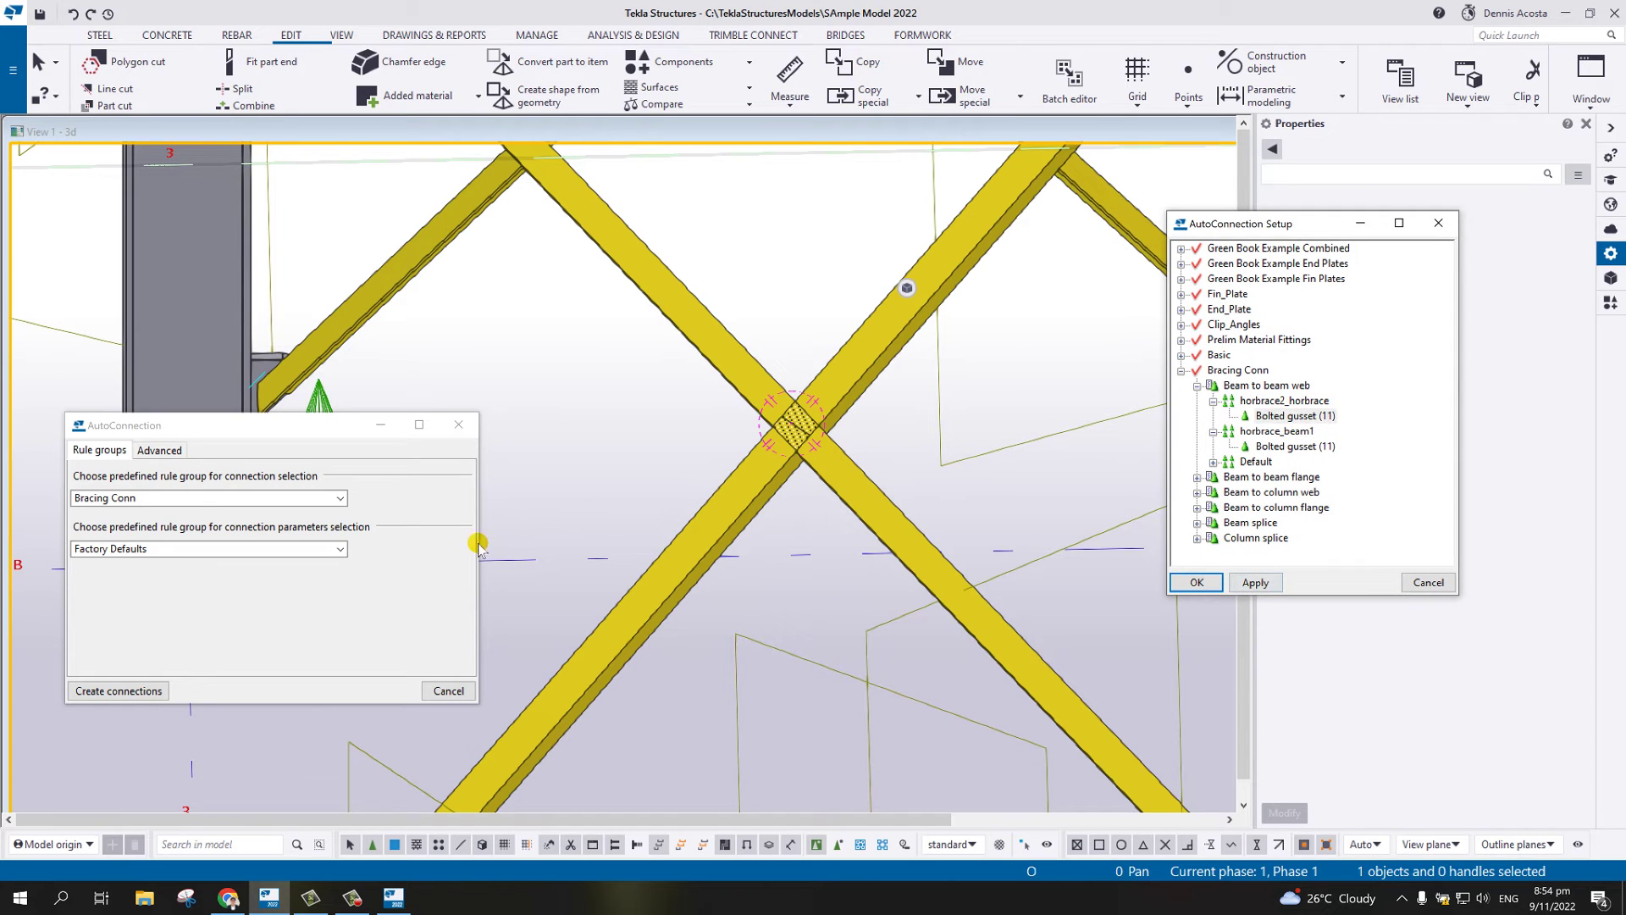
- Create the bolted gusset connection between the three horizontal braces at their crossing point
left_click_drag(926, 374, 603, 561)
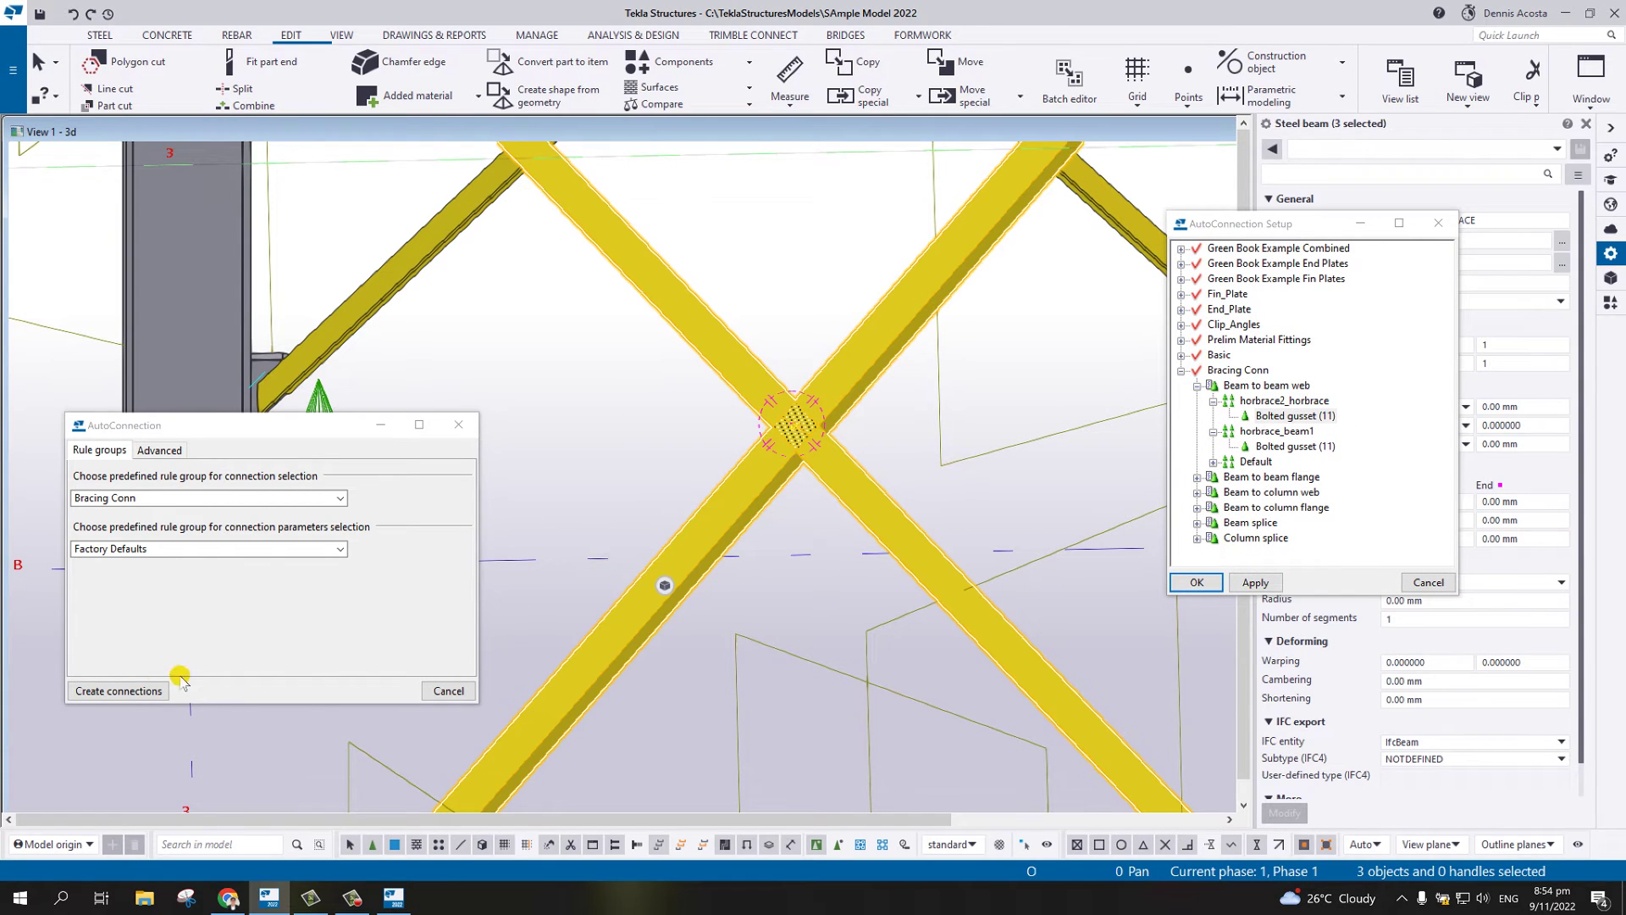
left_click(129, 690)
scroll(820, 415, "up", 3)
scroll(820, 415, "up", 3)
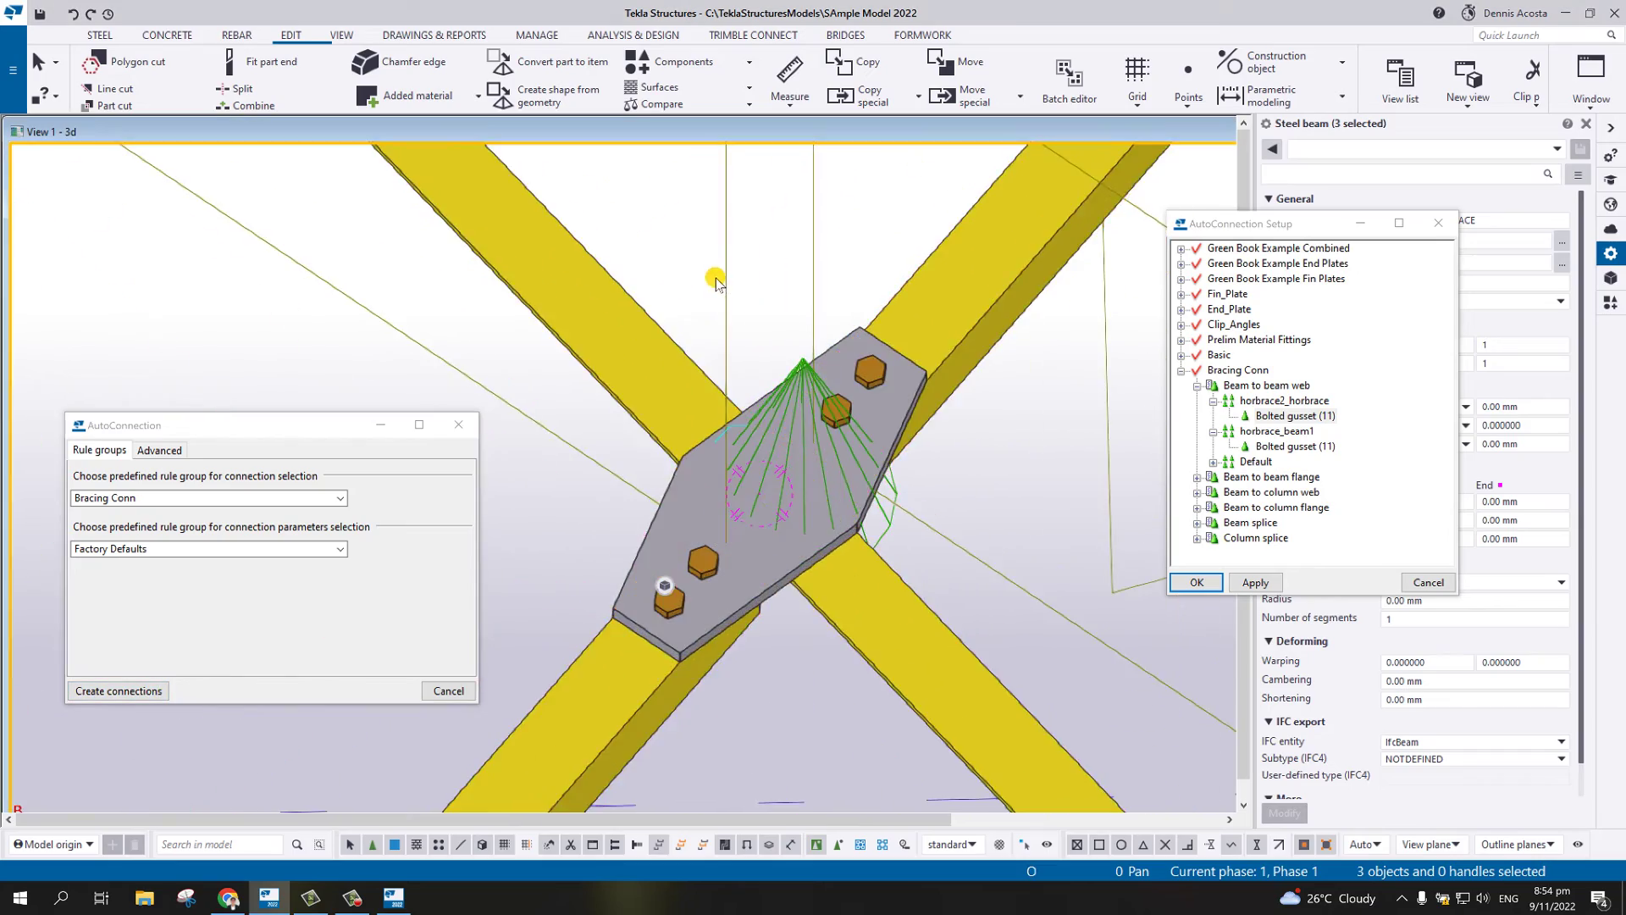
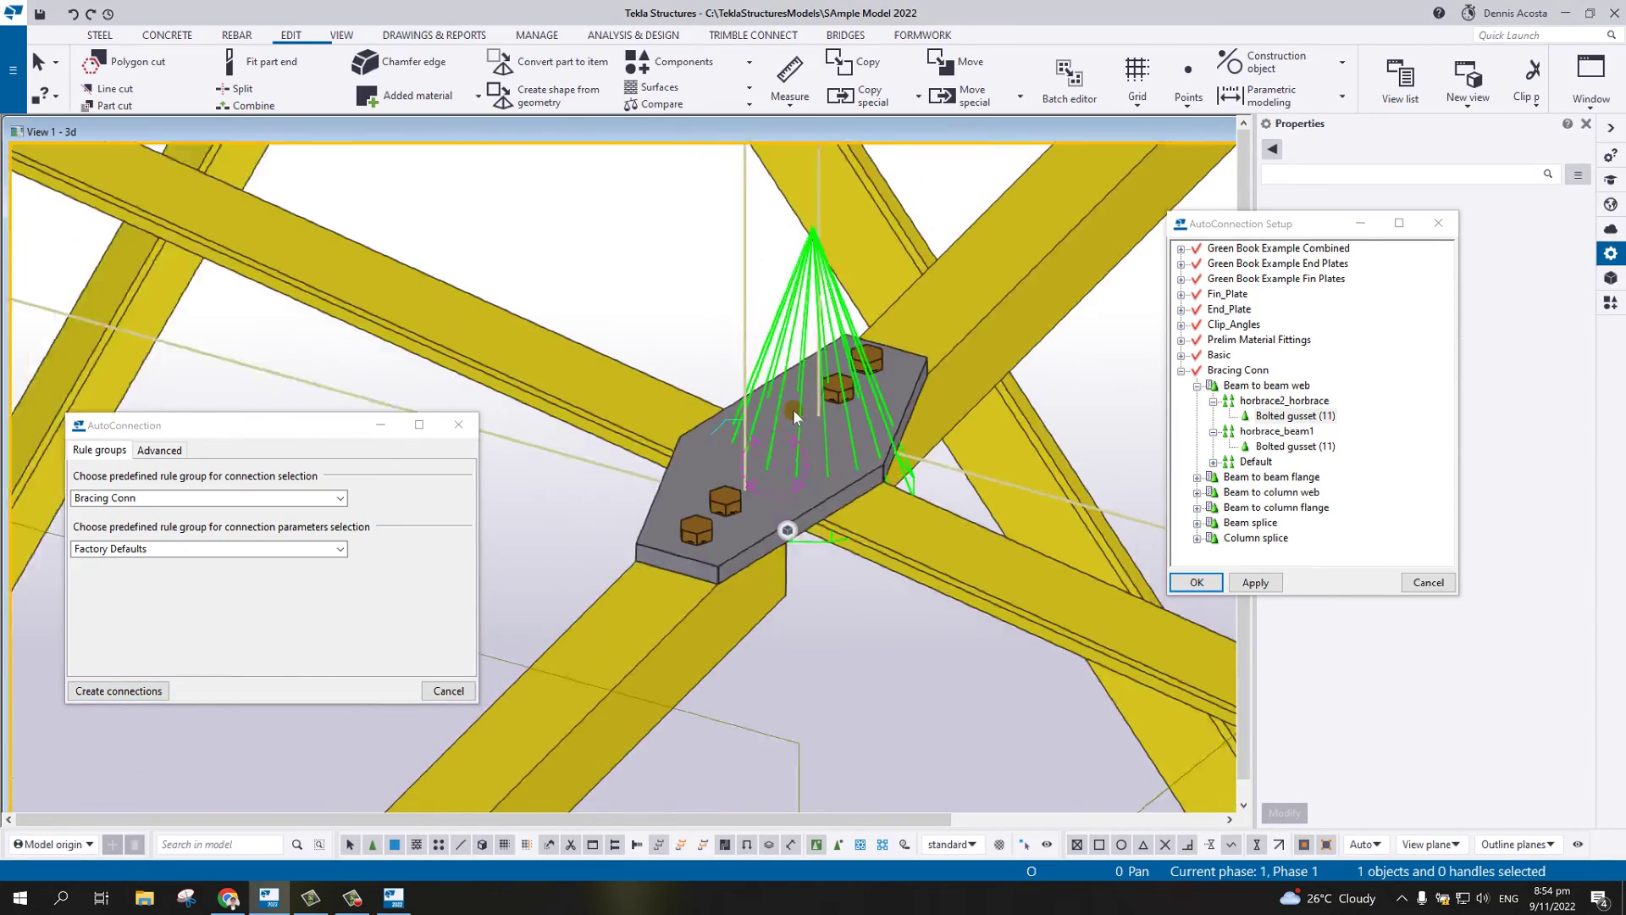
scroll(754, 421, "down", 8)
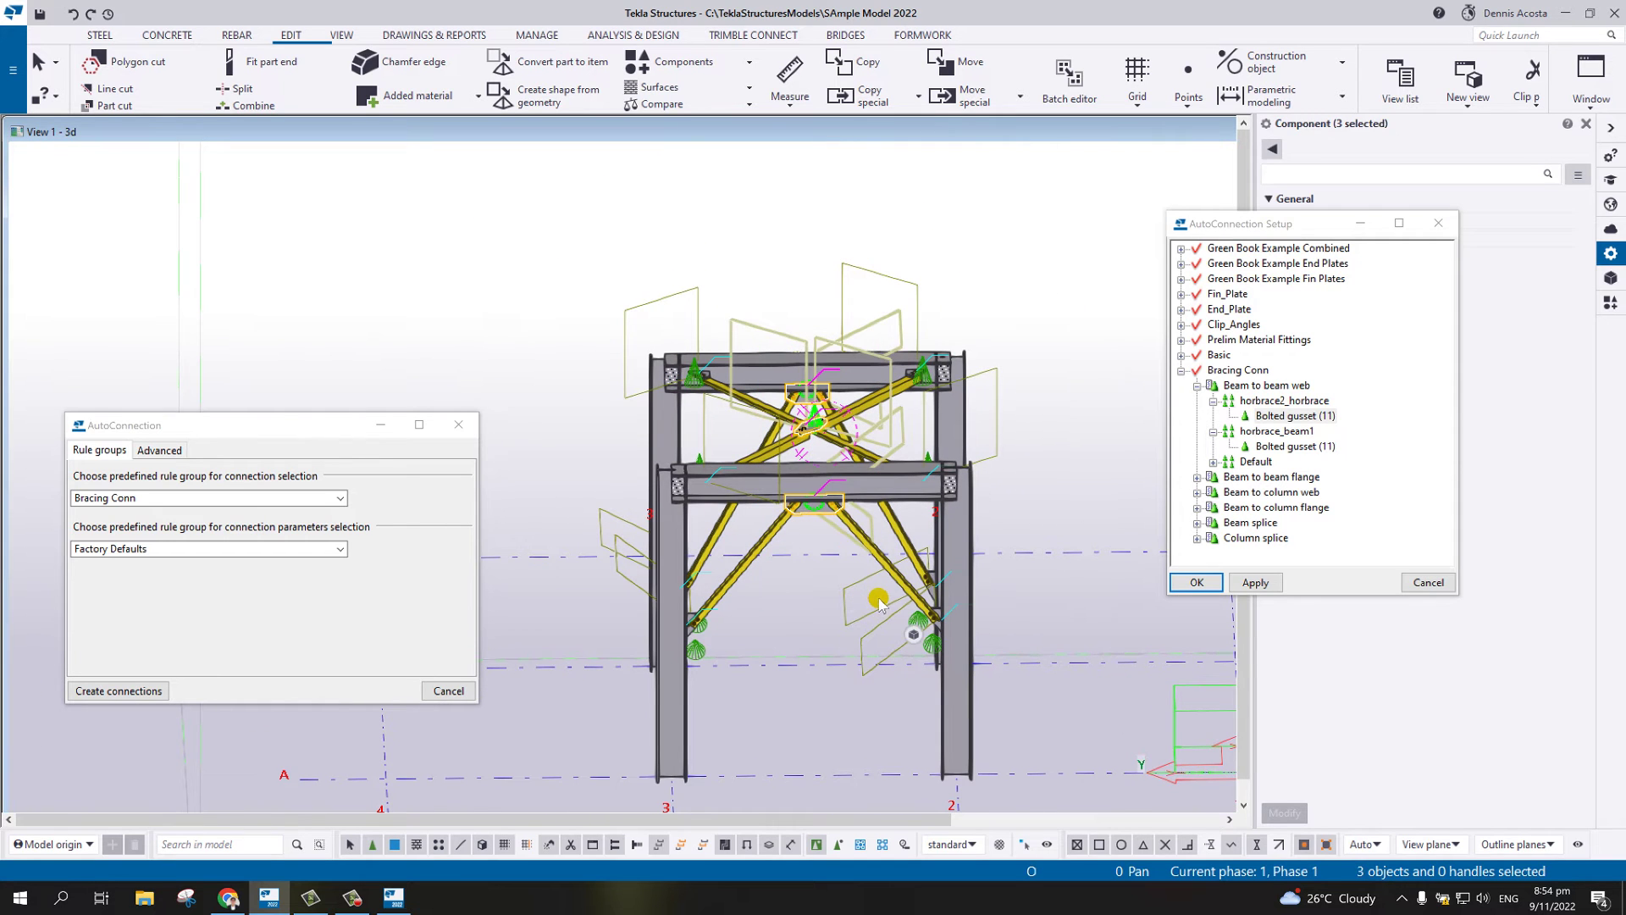
- Delete the three gusset connections at the horizontal brace crossing and at the middle of the two main beams
key("Delete")
left_click_drag(886, 312, 998, 673)
key("Delete")
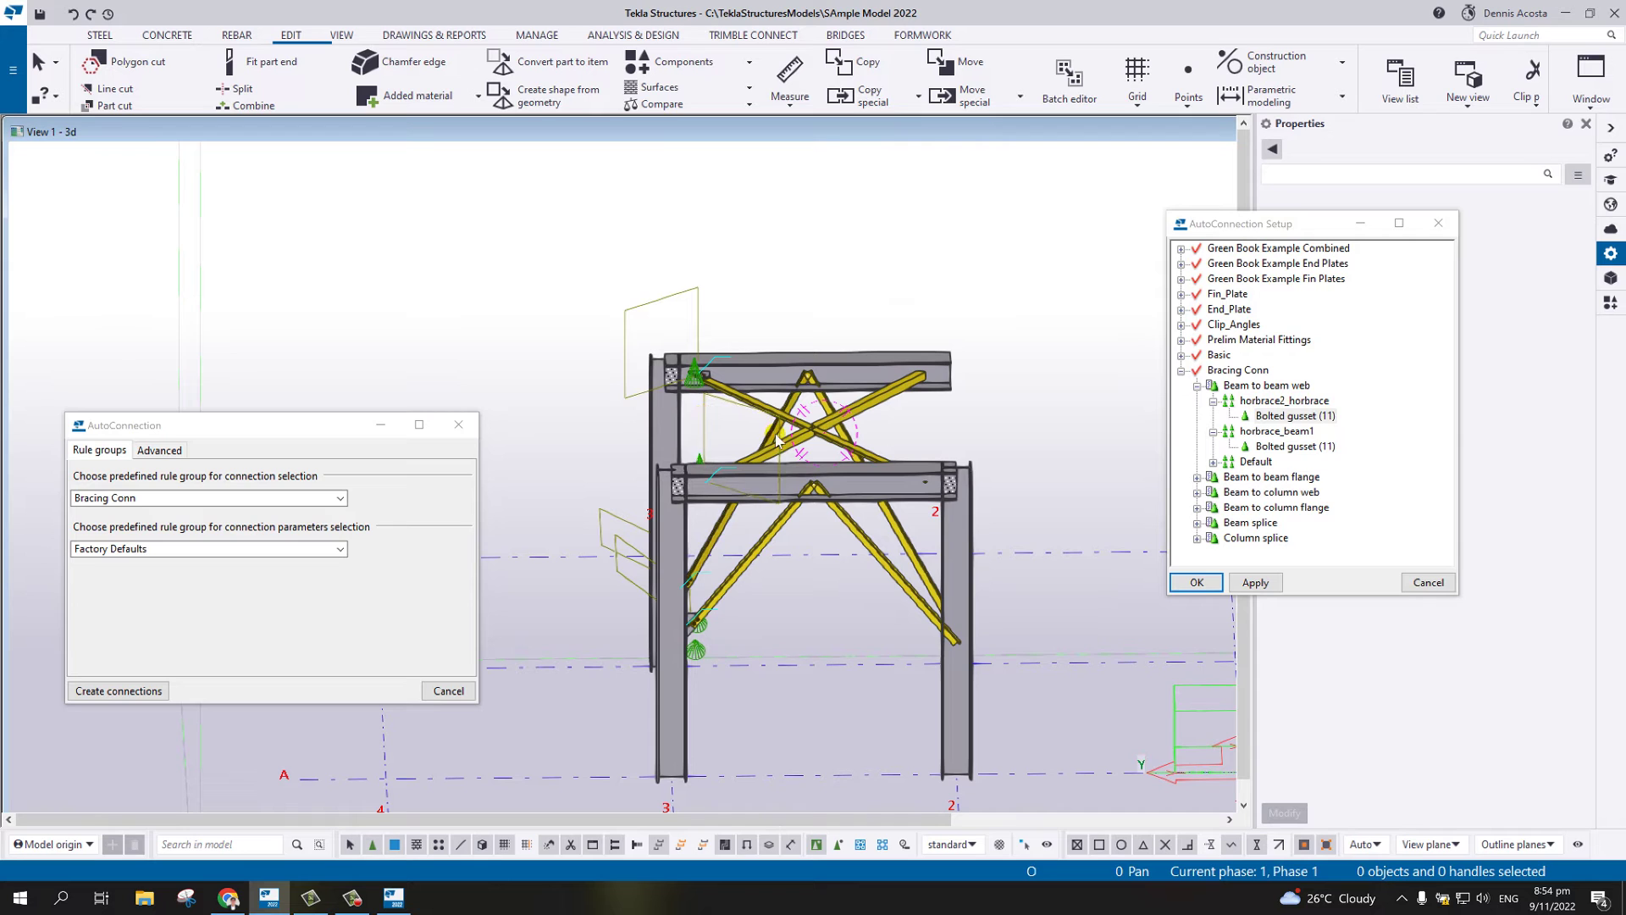
key("ctrl+z")
- Delete the remaining bolted gusset connections at the brace ends along the grid 2 and grid 3 sides of the frame
left_click(979, 413)
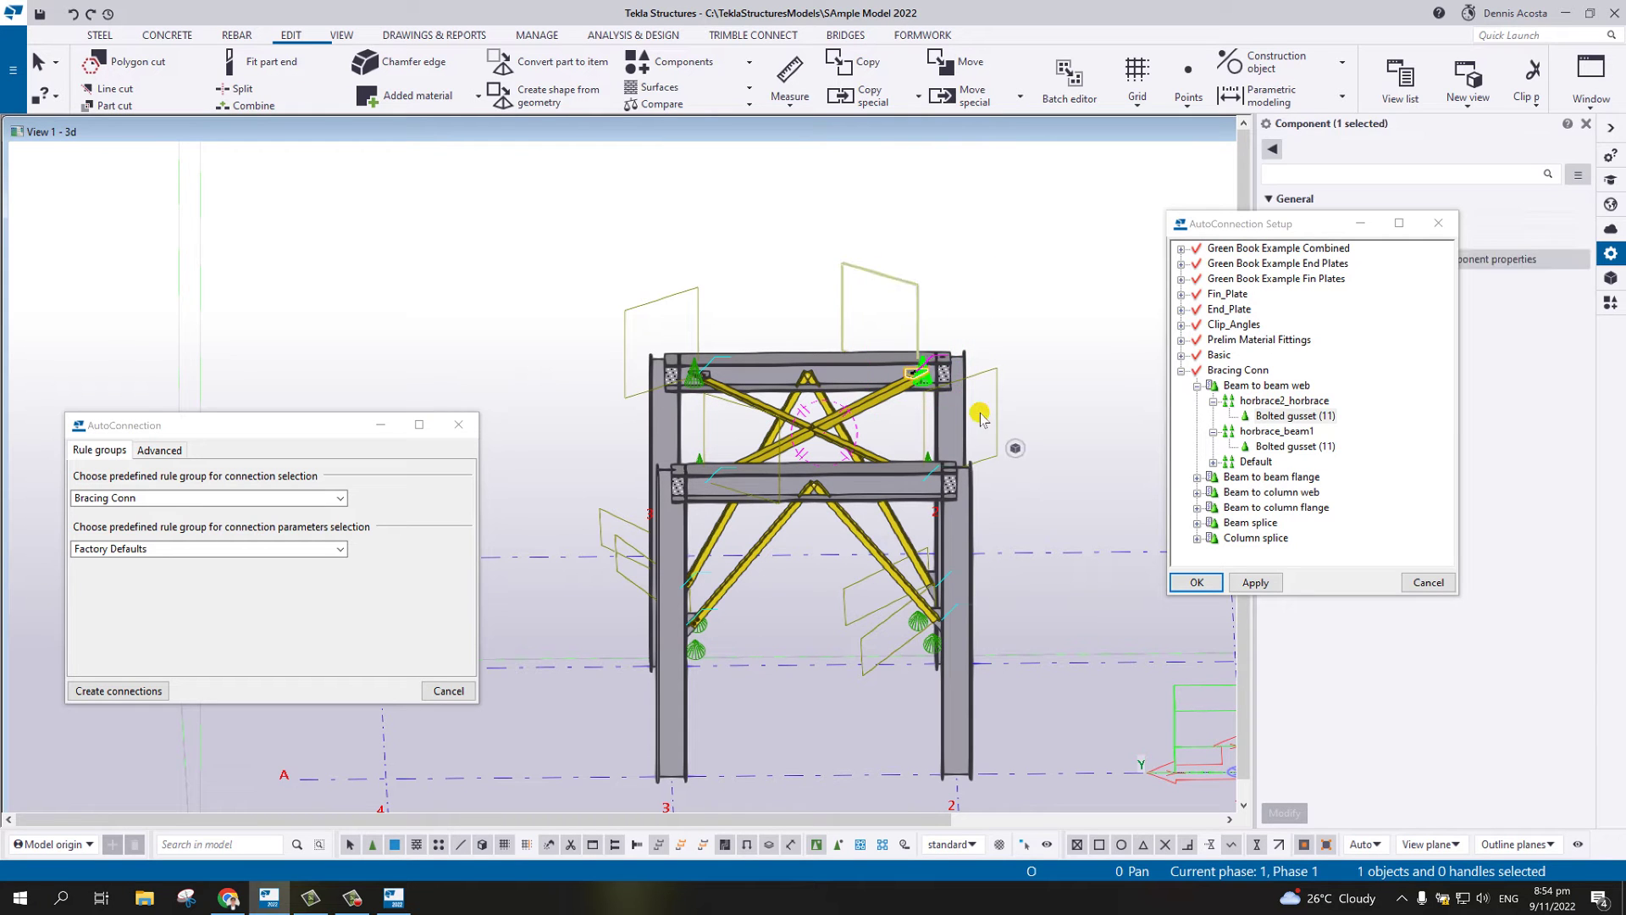
key("Delete")
left_click_drag(906, 423, 1013, 692)
key("Delete")
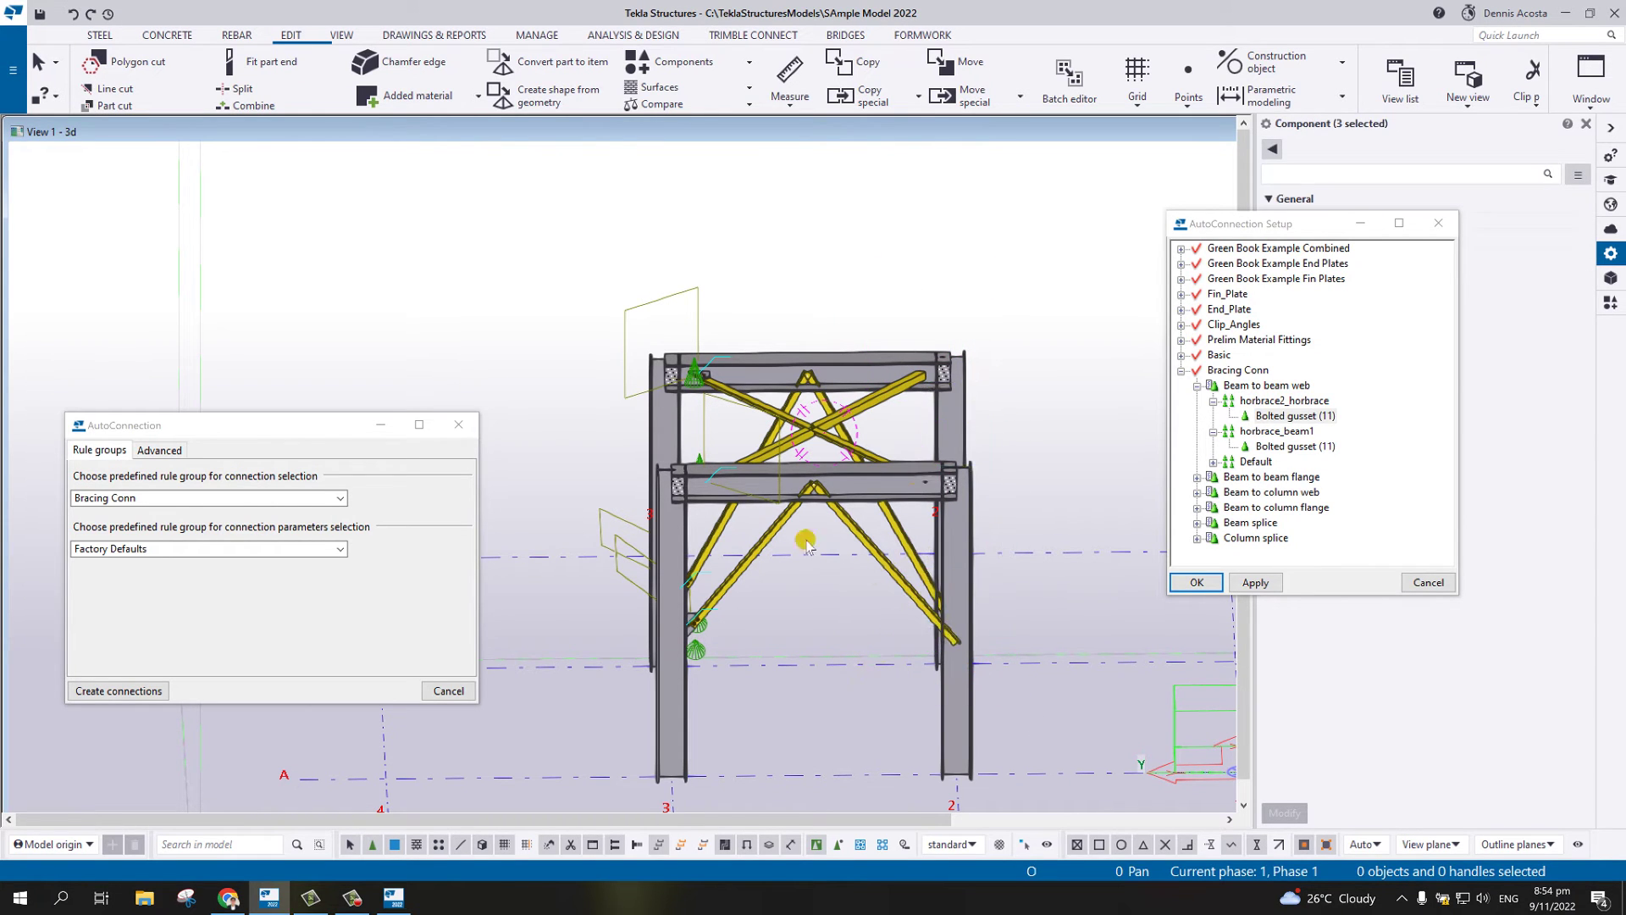
left_click_drag(613, 288, 744, 424)
left_click(742, 429)
key("Delete")
left_click_drag(625, 438, 738, 694)
key("Delete")
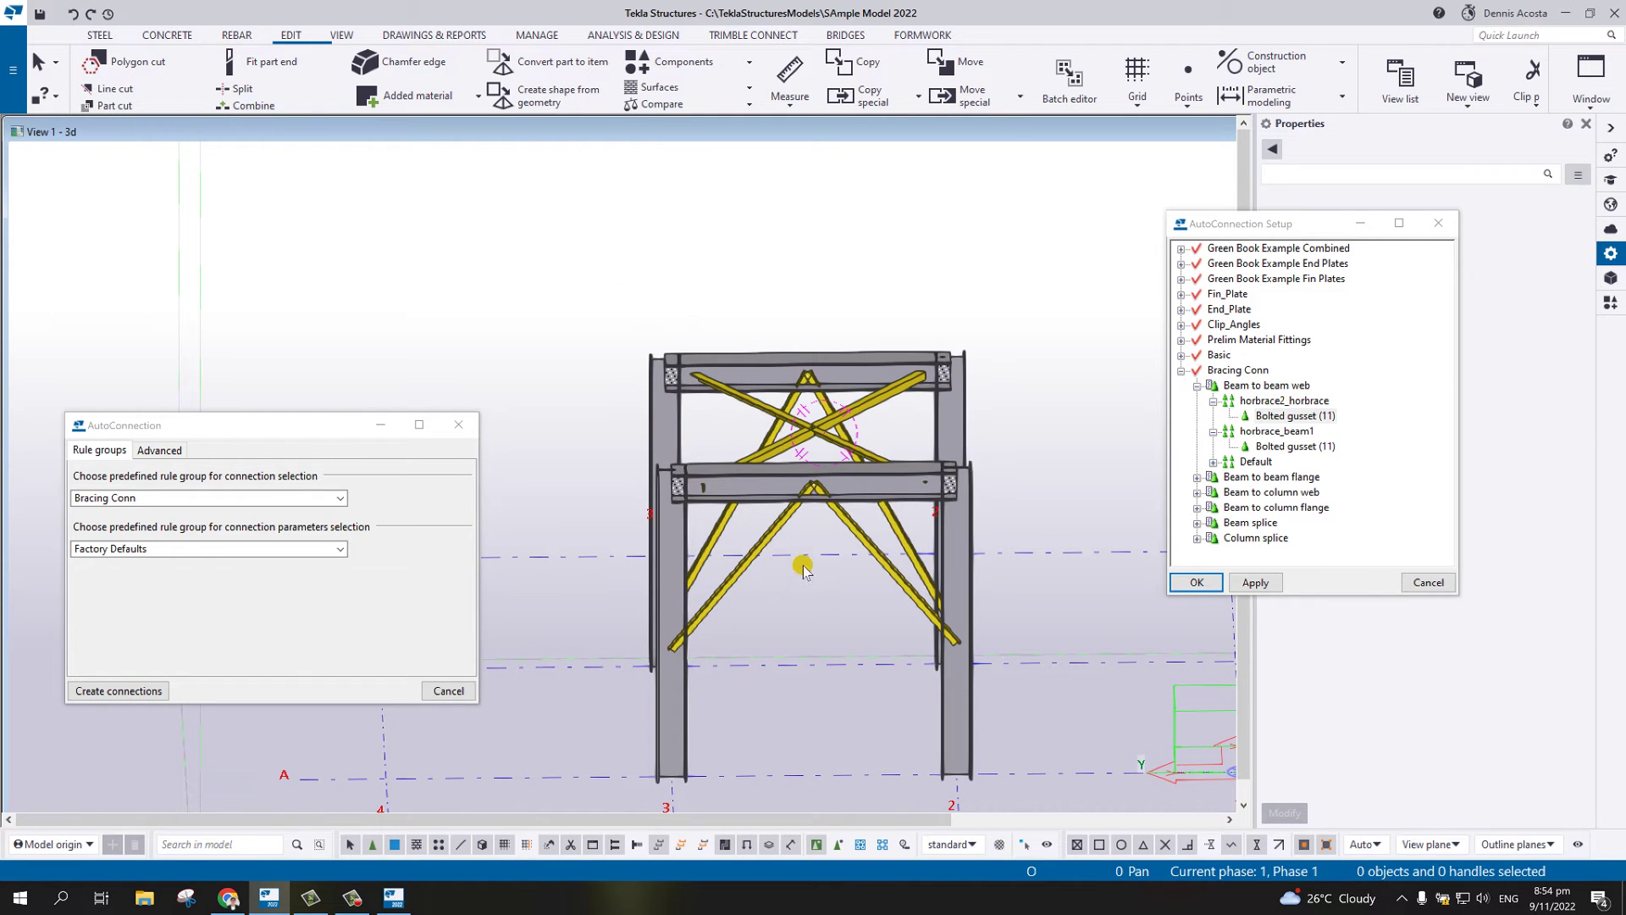
- Create the connections for all columns, beams and braces of the frame at once using the Bracing Conn rule group
left_click_drag(619, 295, 1047, 830)
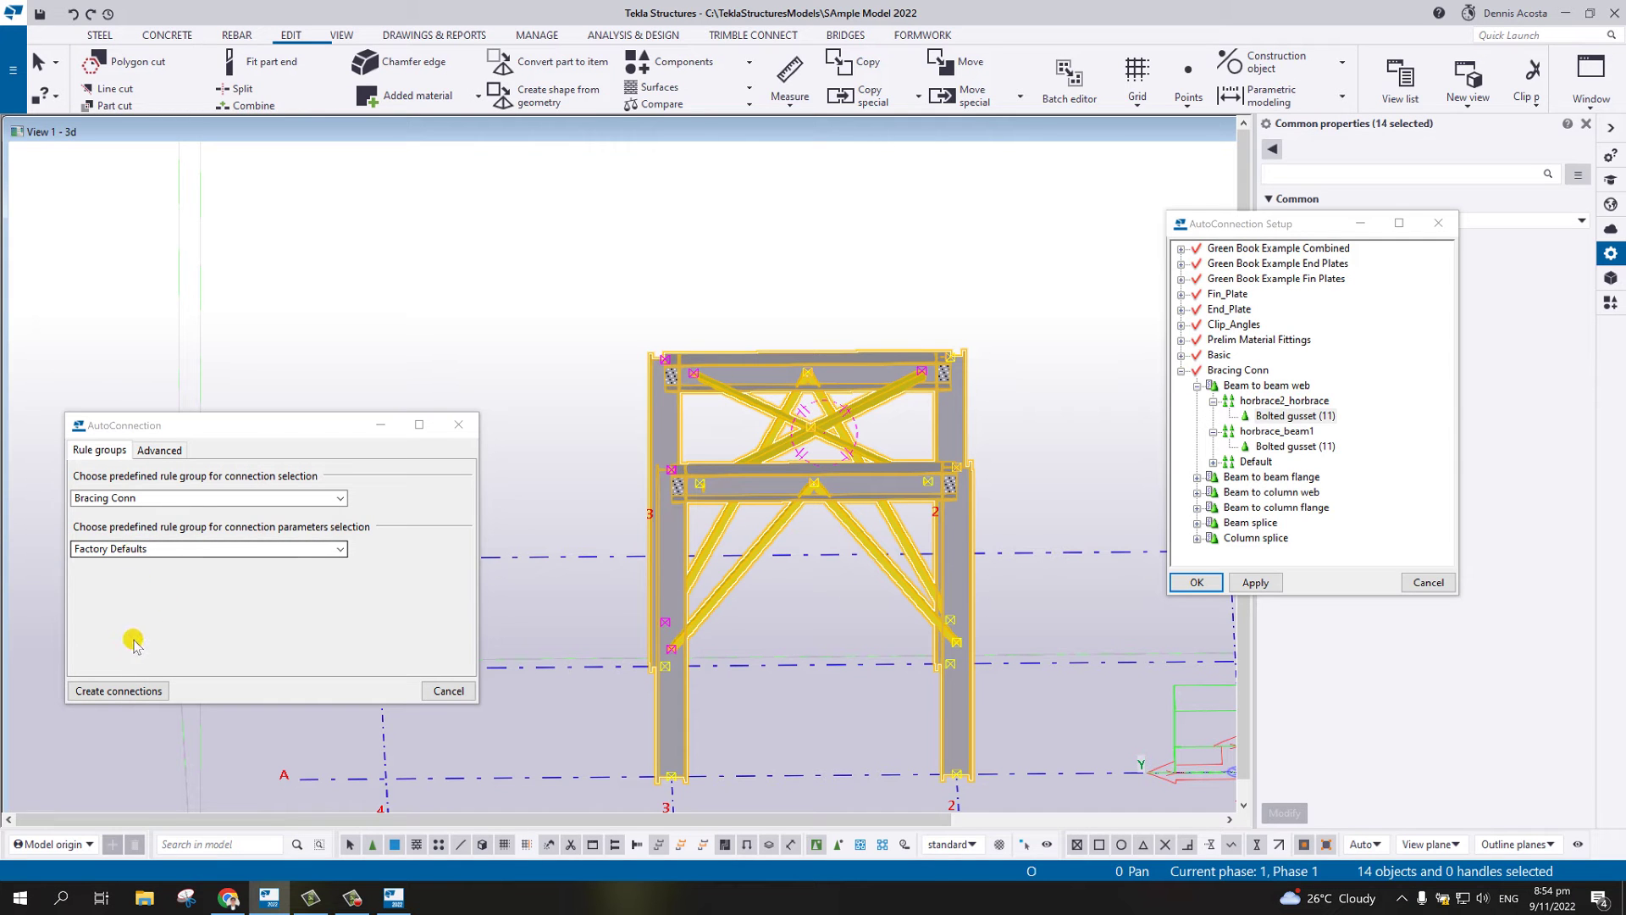
left_click(119, 691)
scroll(883, 449, "up", 3)
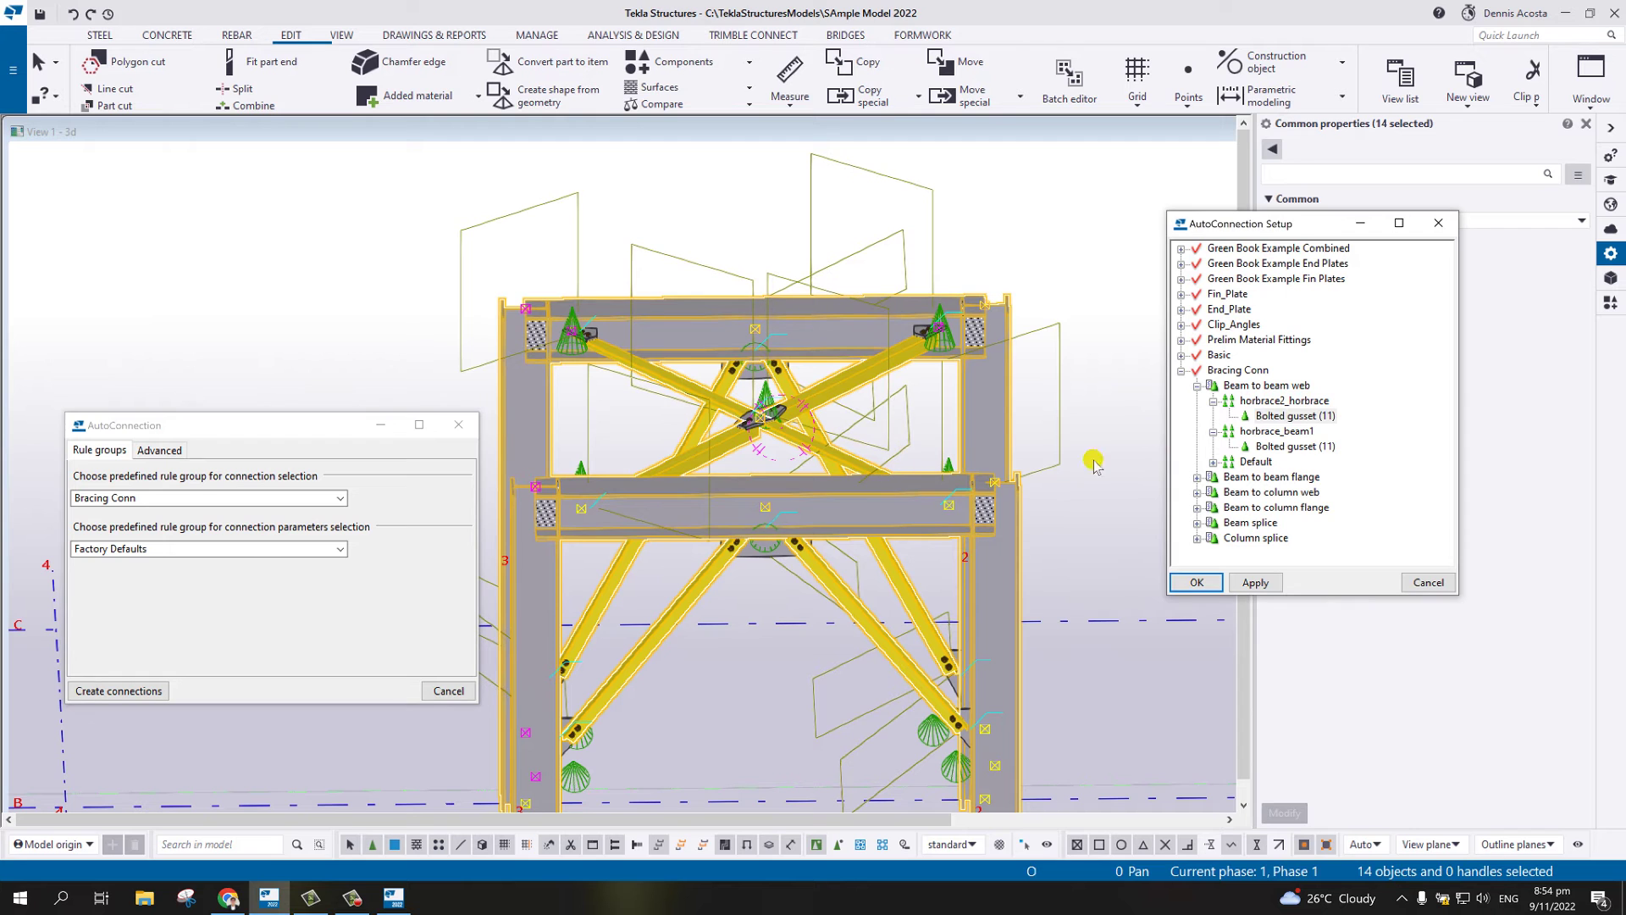
left_click(602, 271)
left_click(621, 237)
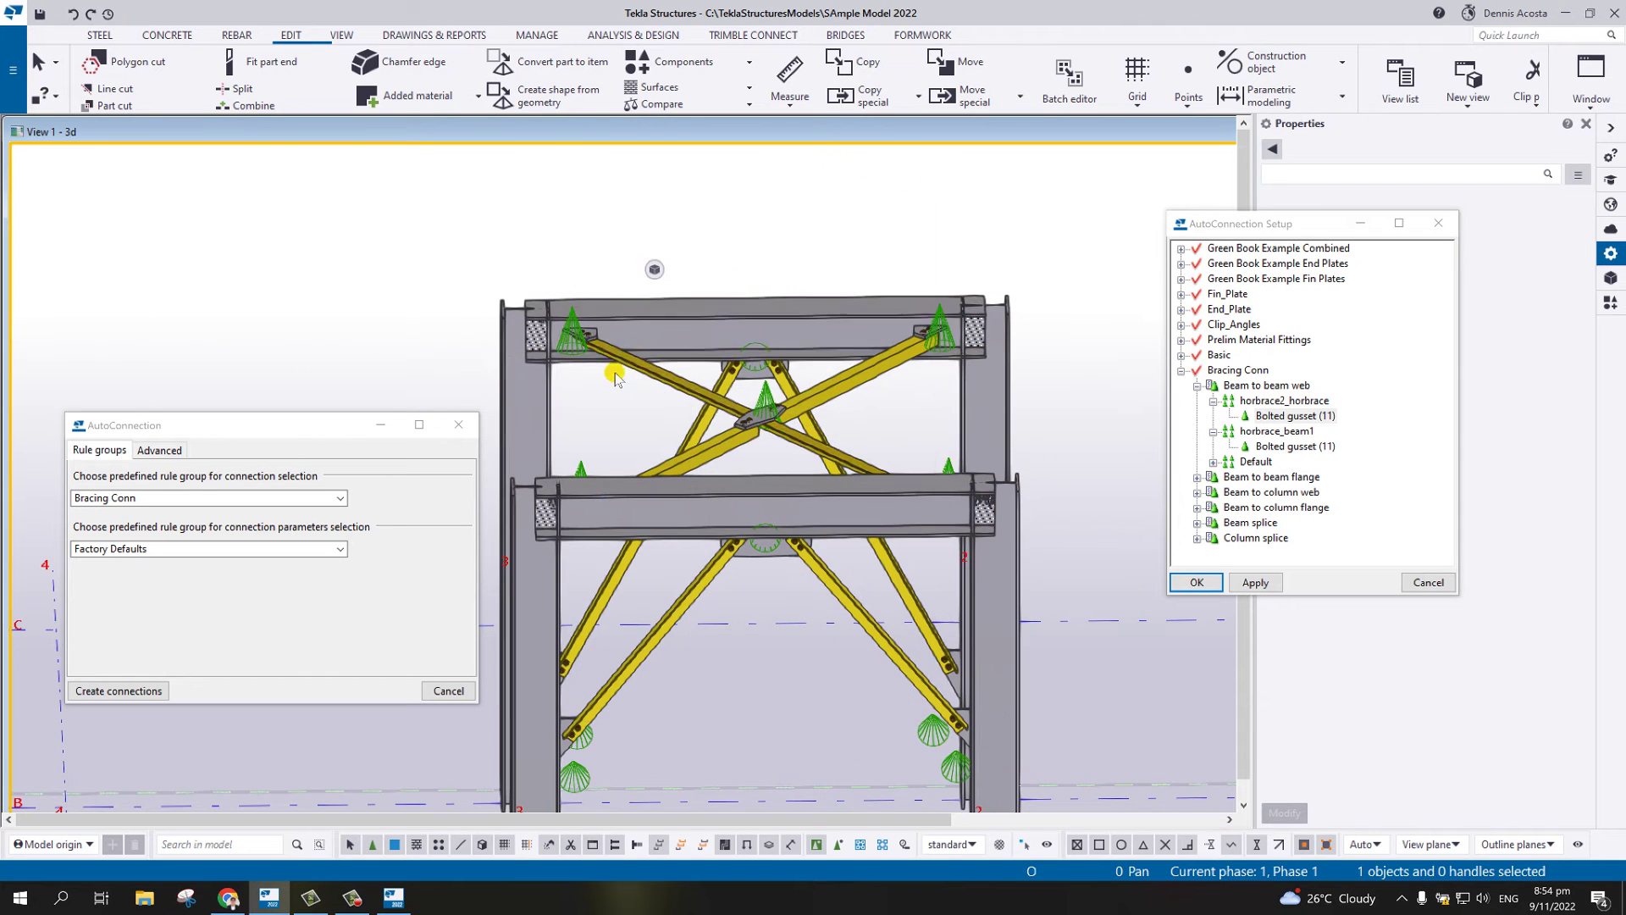
middle_click_drag(678, 413, 552, 268, "ctrl")
middle_click_drag(764, 393, 827, 372)
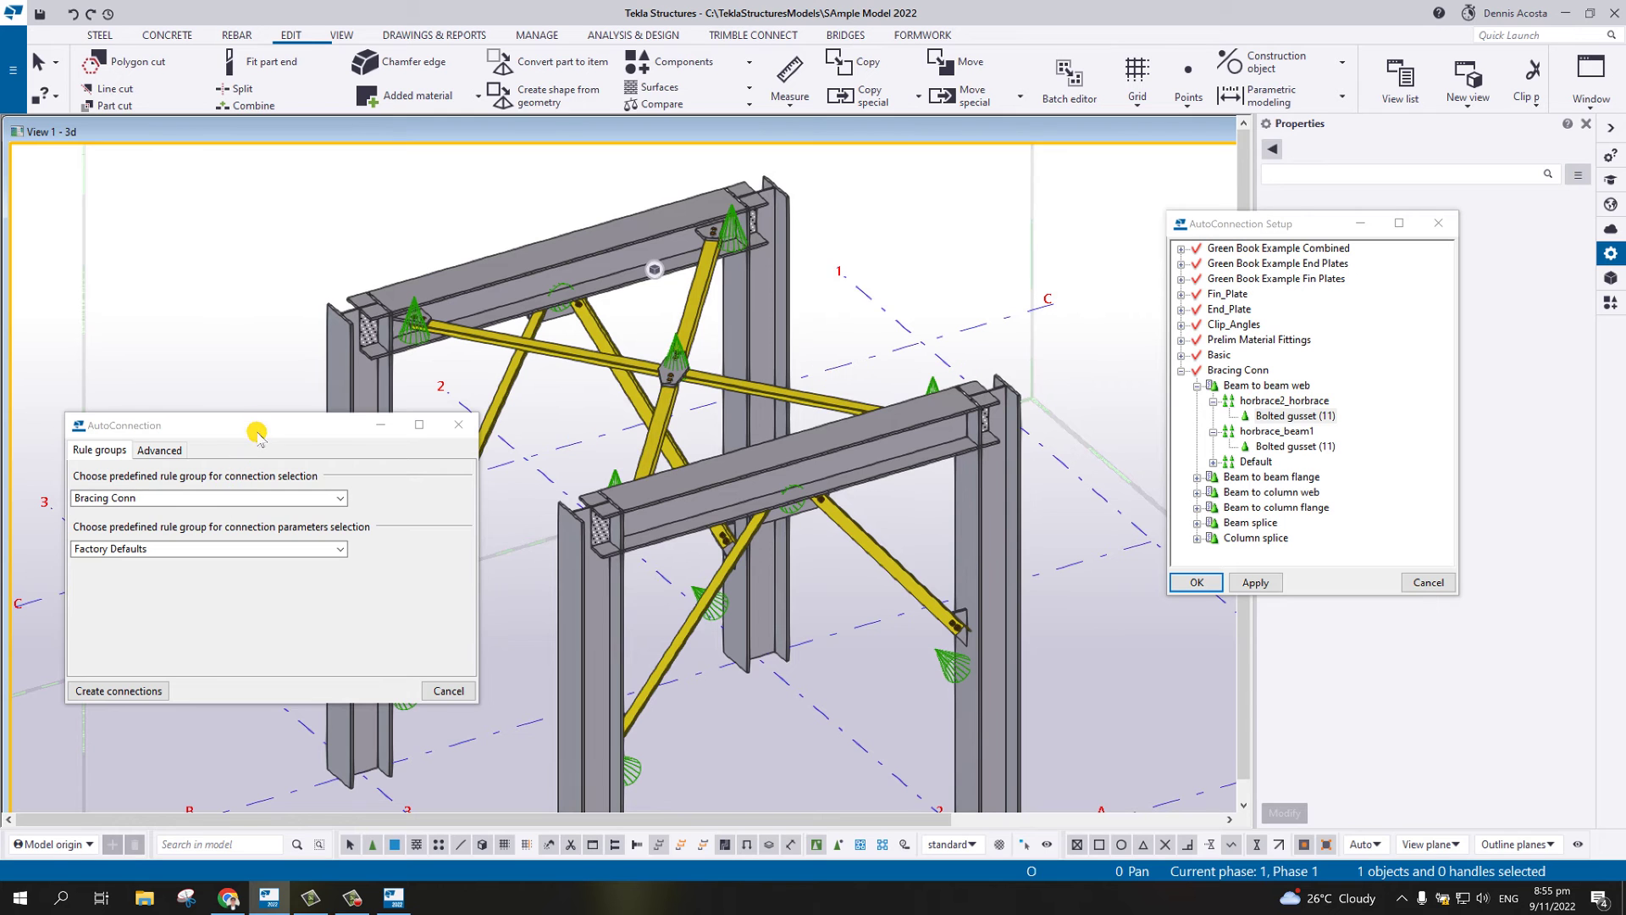
- Move the AutoConnection and AutoConnection Setup dialogs away from the frame and arrange them clear of each other
left_click_drag(256, 428, 1263, 562)
left_click_drag(1309, 224, 1346, 140)
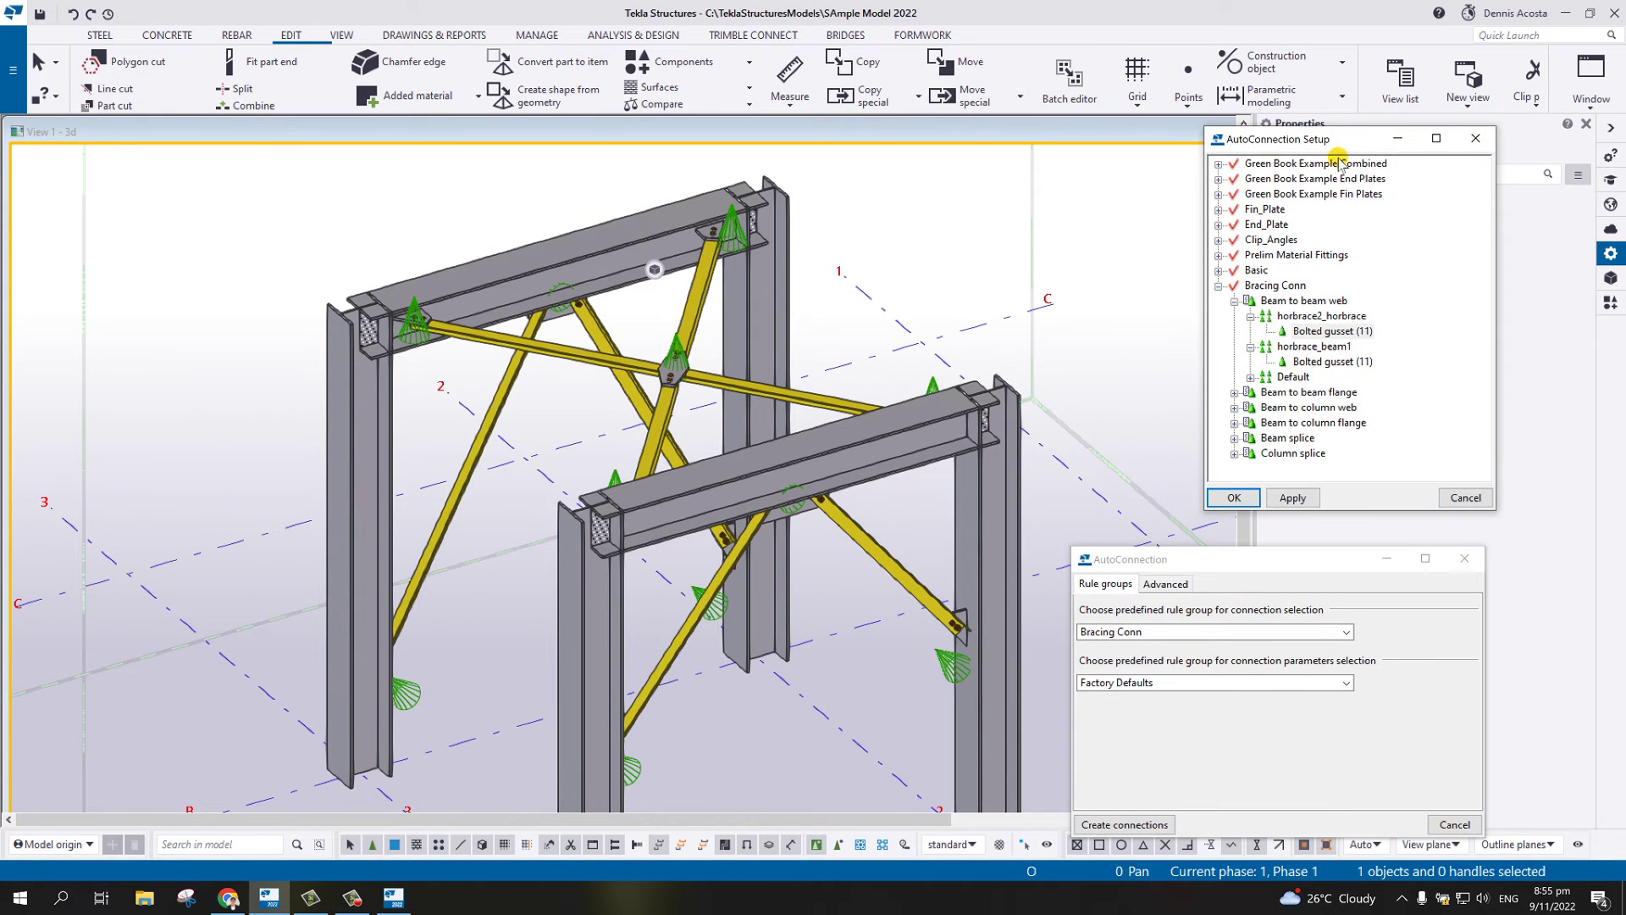
left_click_drag(1281, 559, 1312, 530)
- Examine the bolted gussets at the beam, column and brace joints of the frame
middle_click_drag(810, 512, 662, 511, "ctrl")
scroll(676, 495, "down", 2)
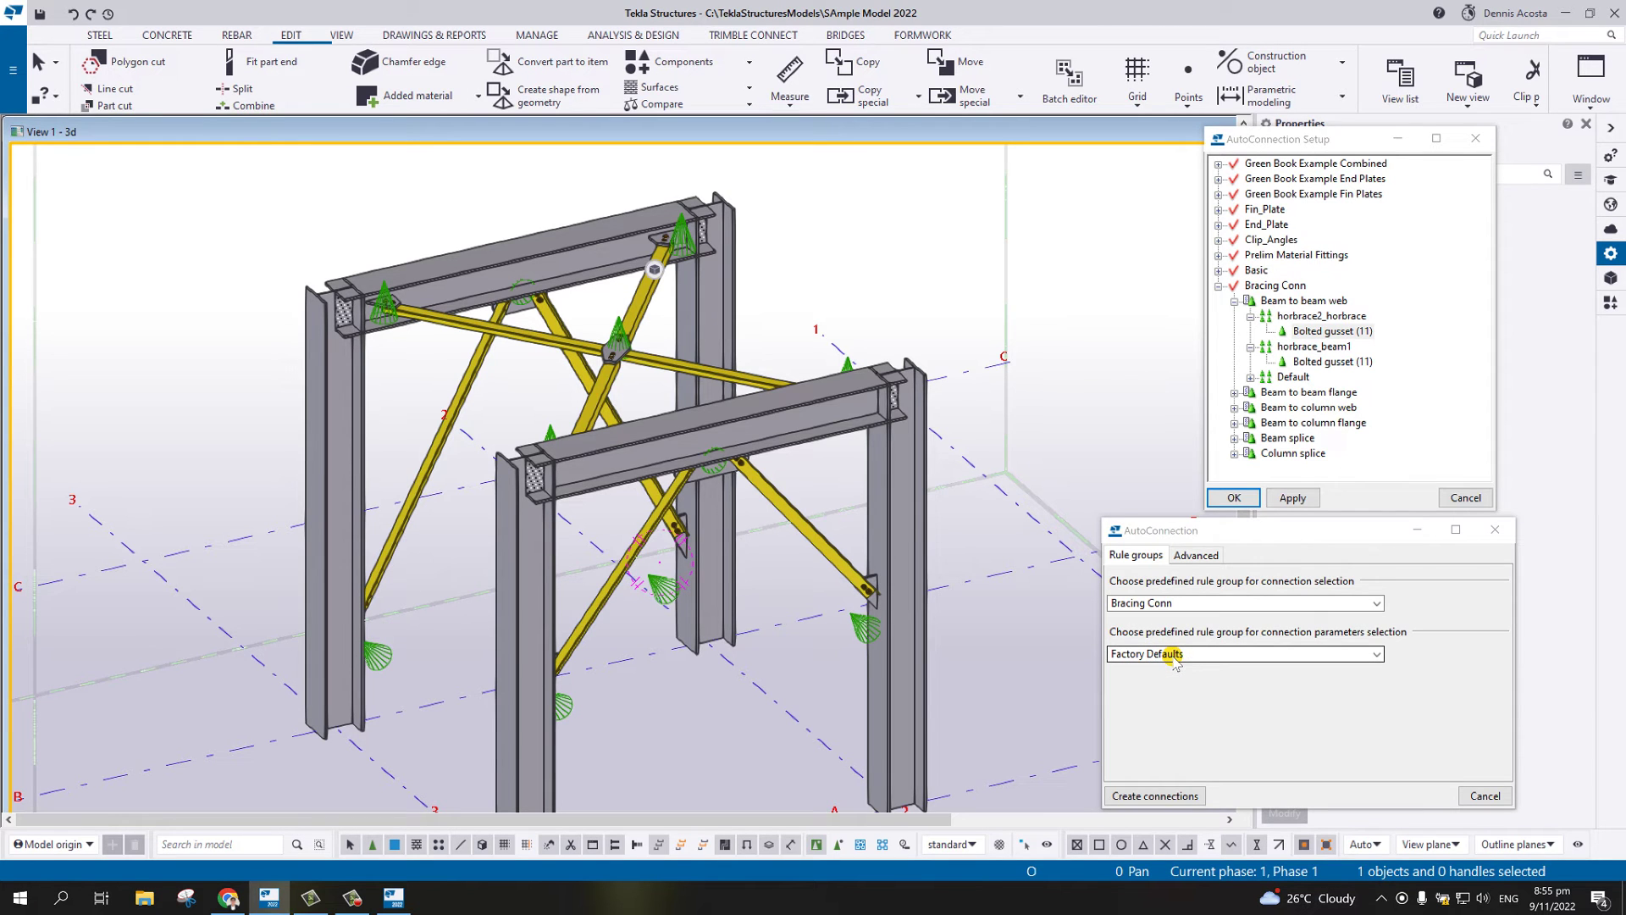
scroll(666, 197, "up", 2)
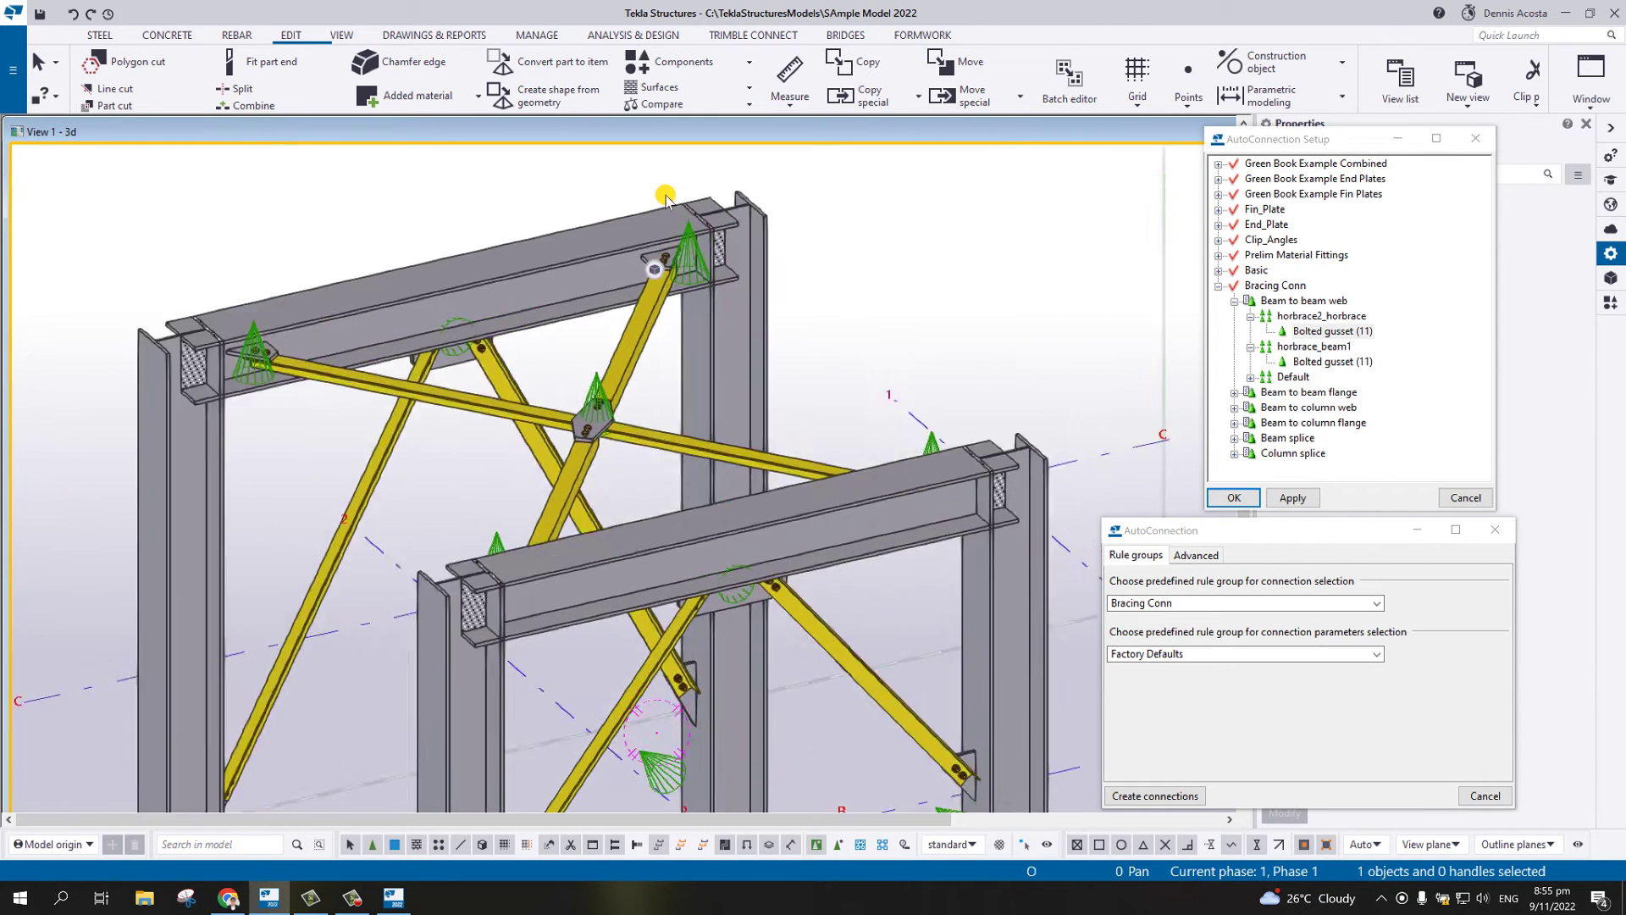
scroll(685, 298, "up", 3)
scroll(622, 313, "down", 2)
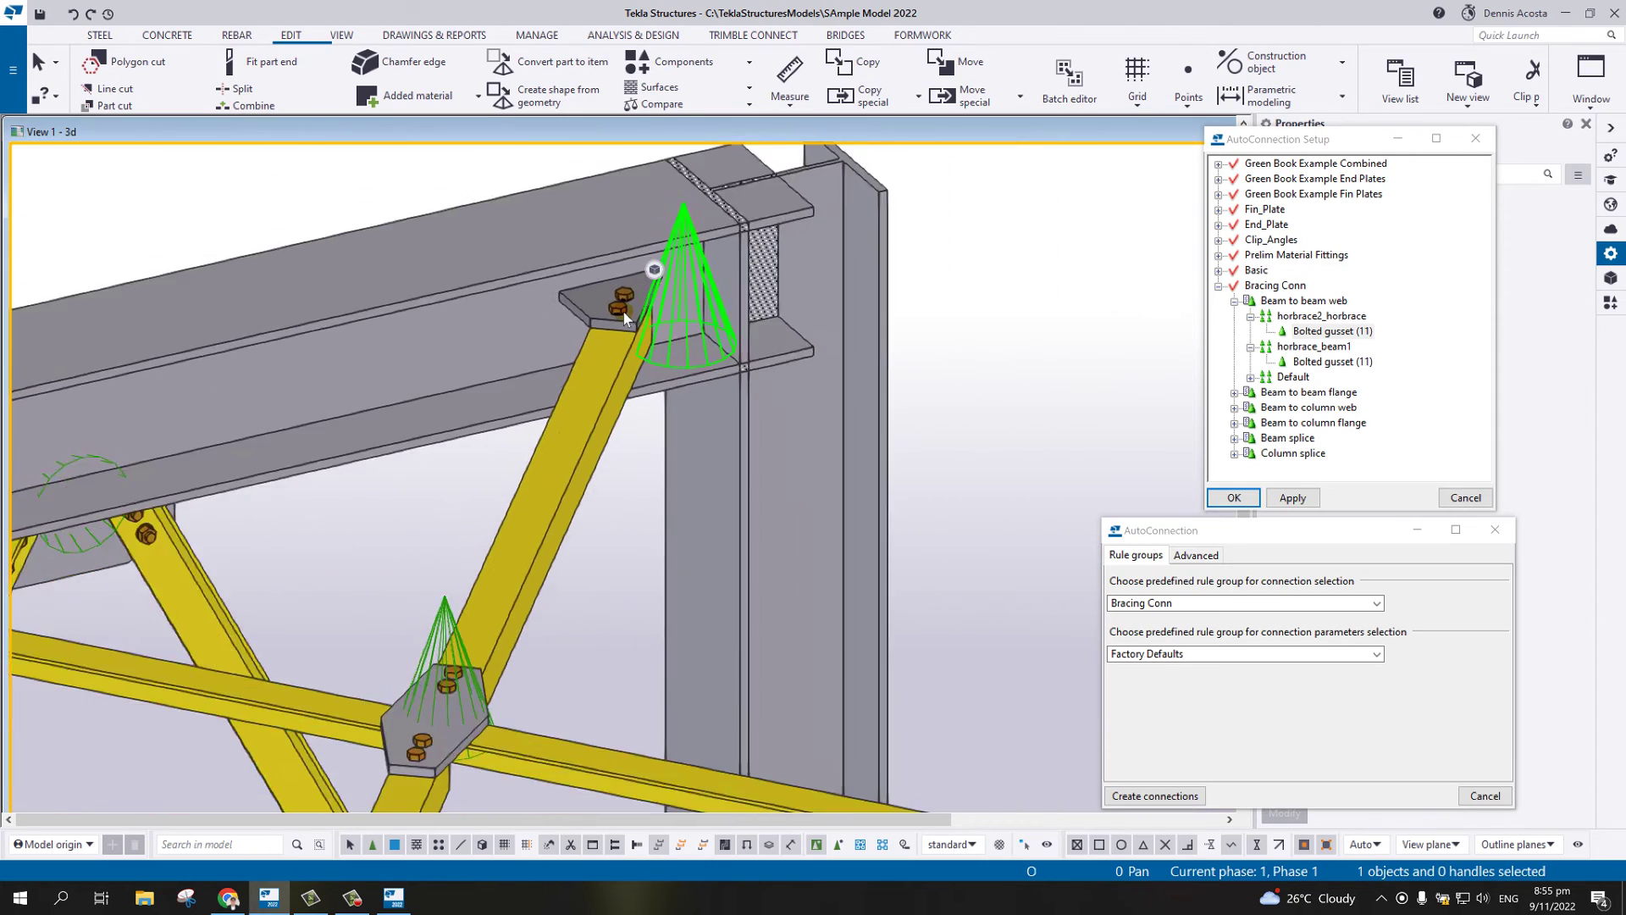
scroll(623, 312, "down", 1)
scroll(627, 305, "up", 2)
scroll(625, 315, "down", 1)
scroll(625, 307, "up", 1)
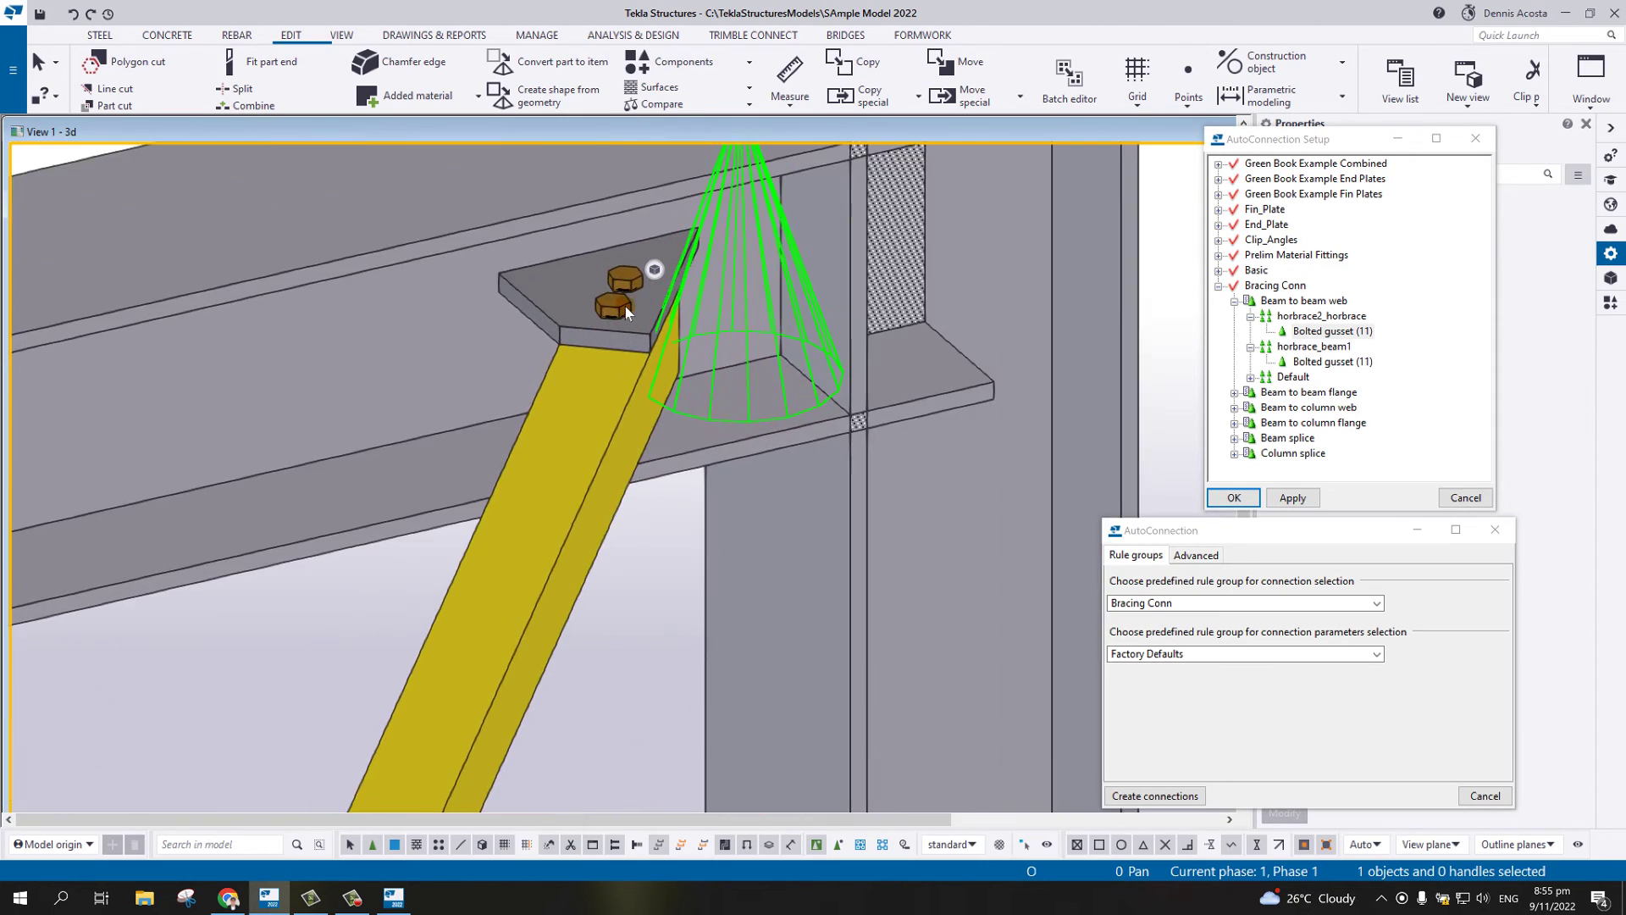
scroll(626, 307, "down", 5)
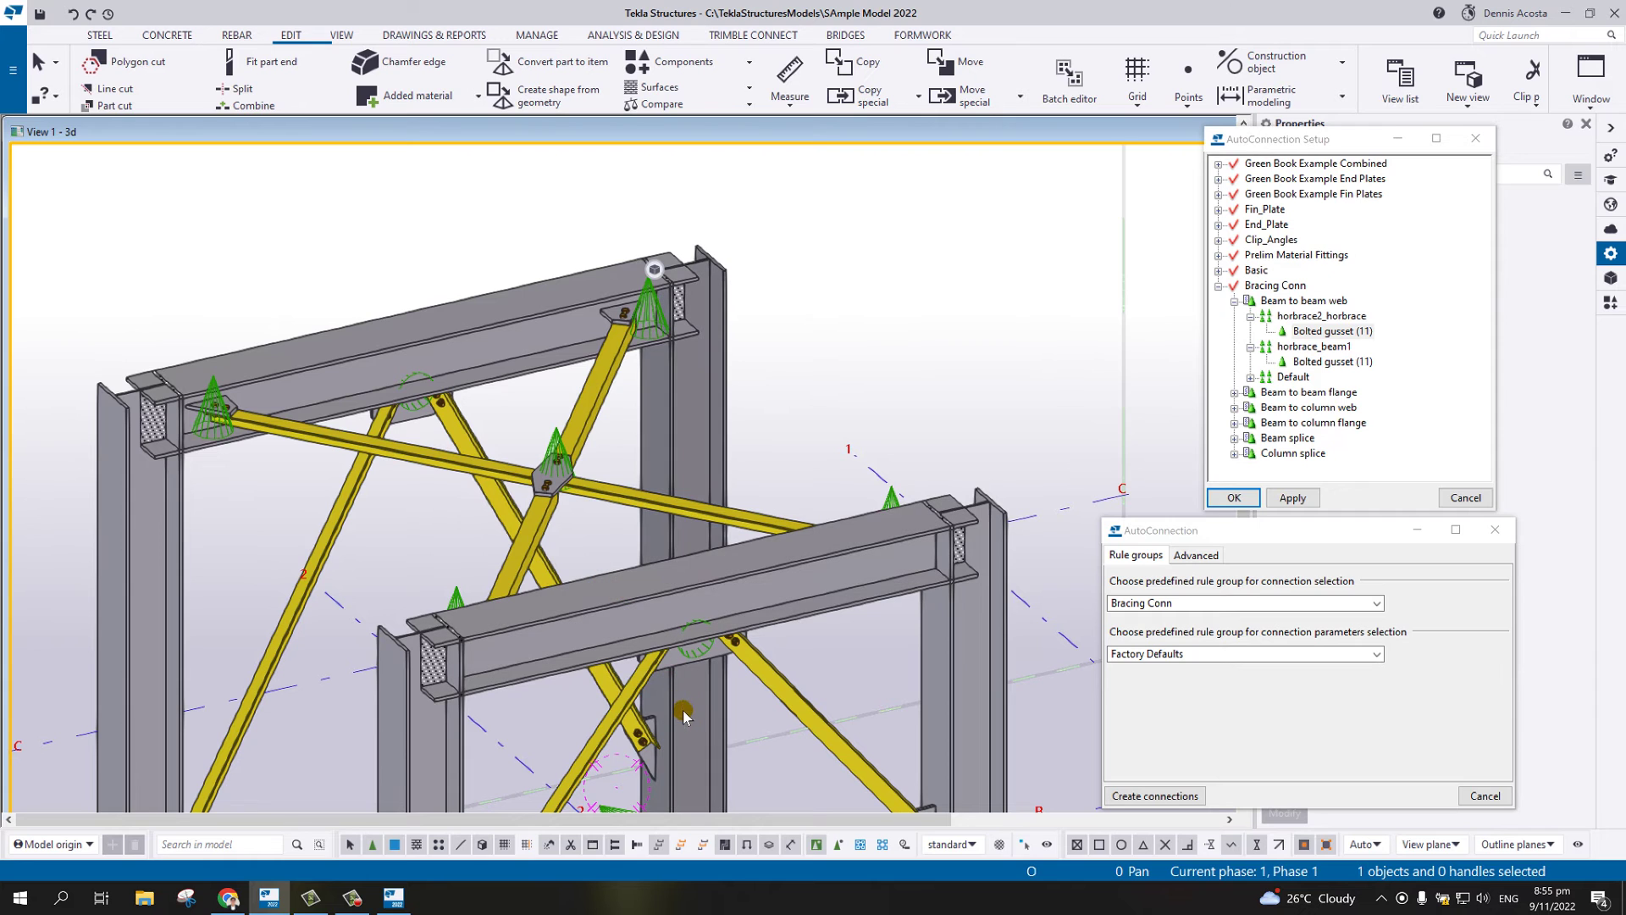
middle_click_drag(684, 679, 688, 542)
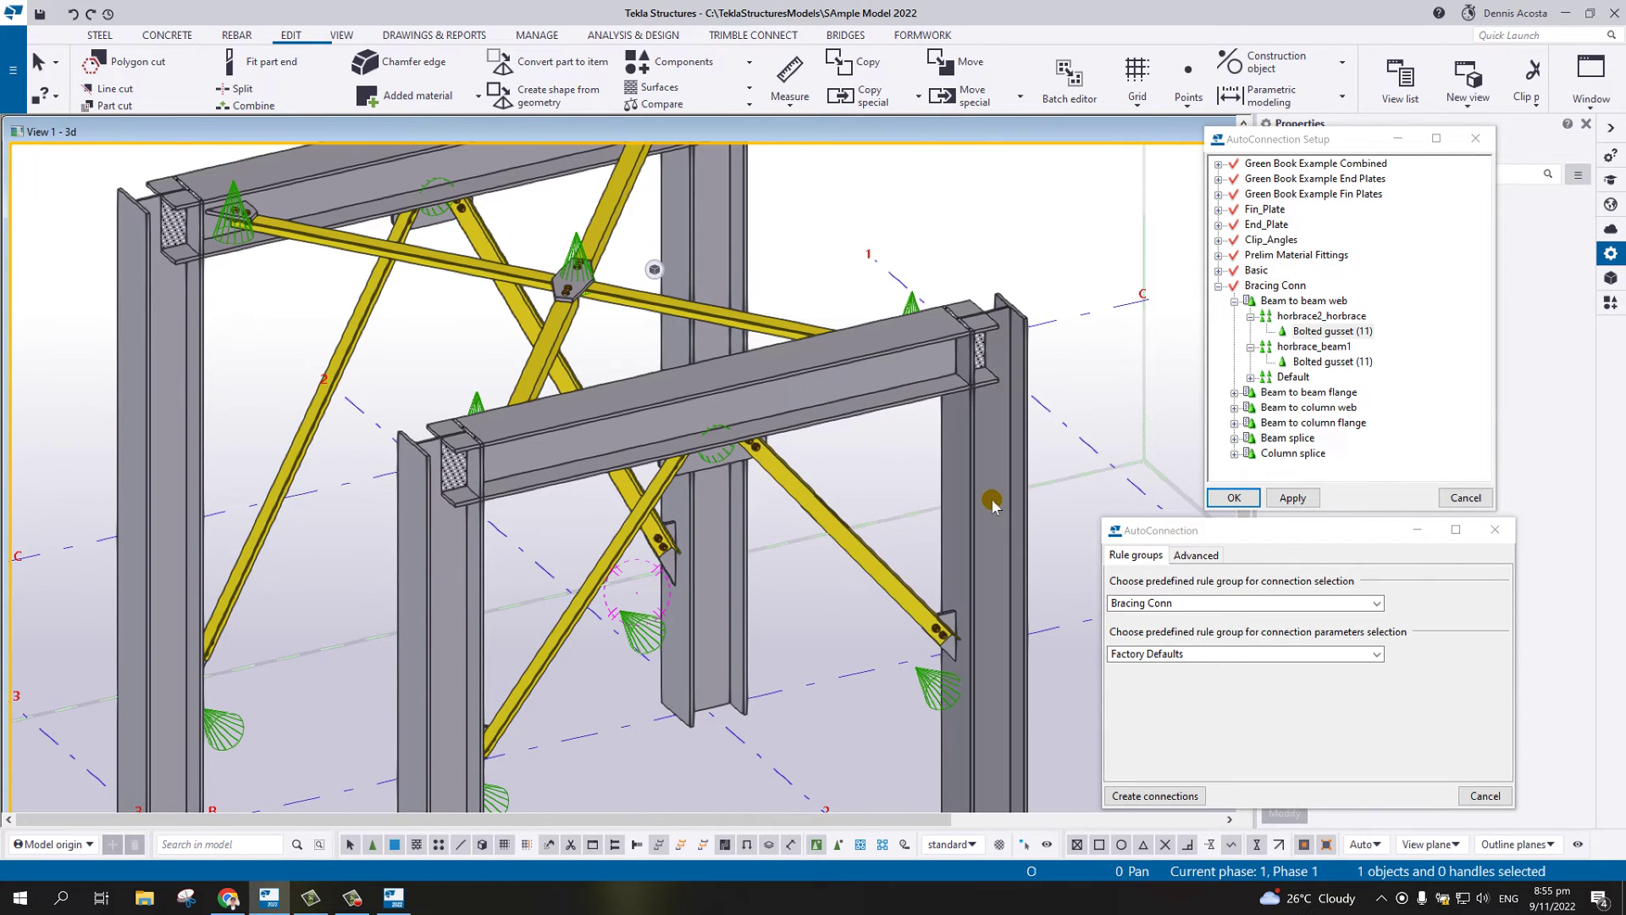
middle_click_drag(982, 506, 980, 556)
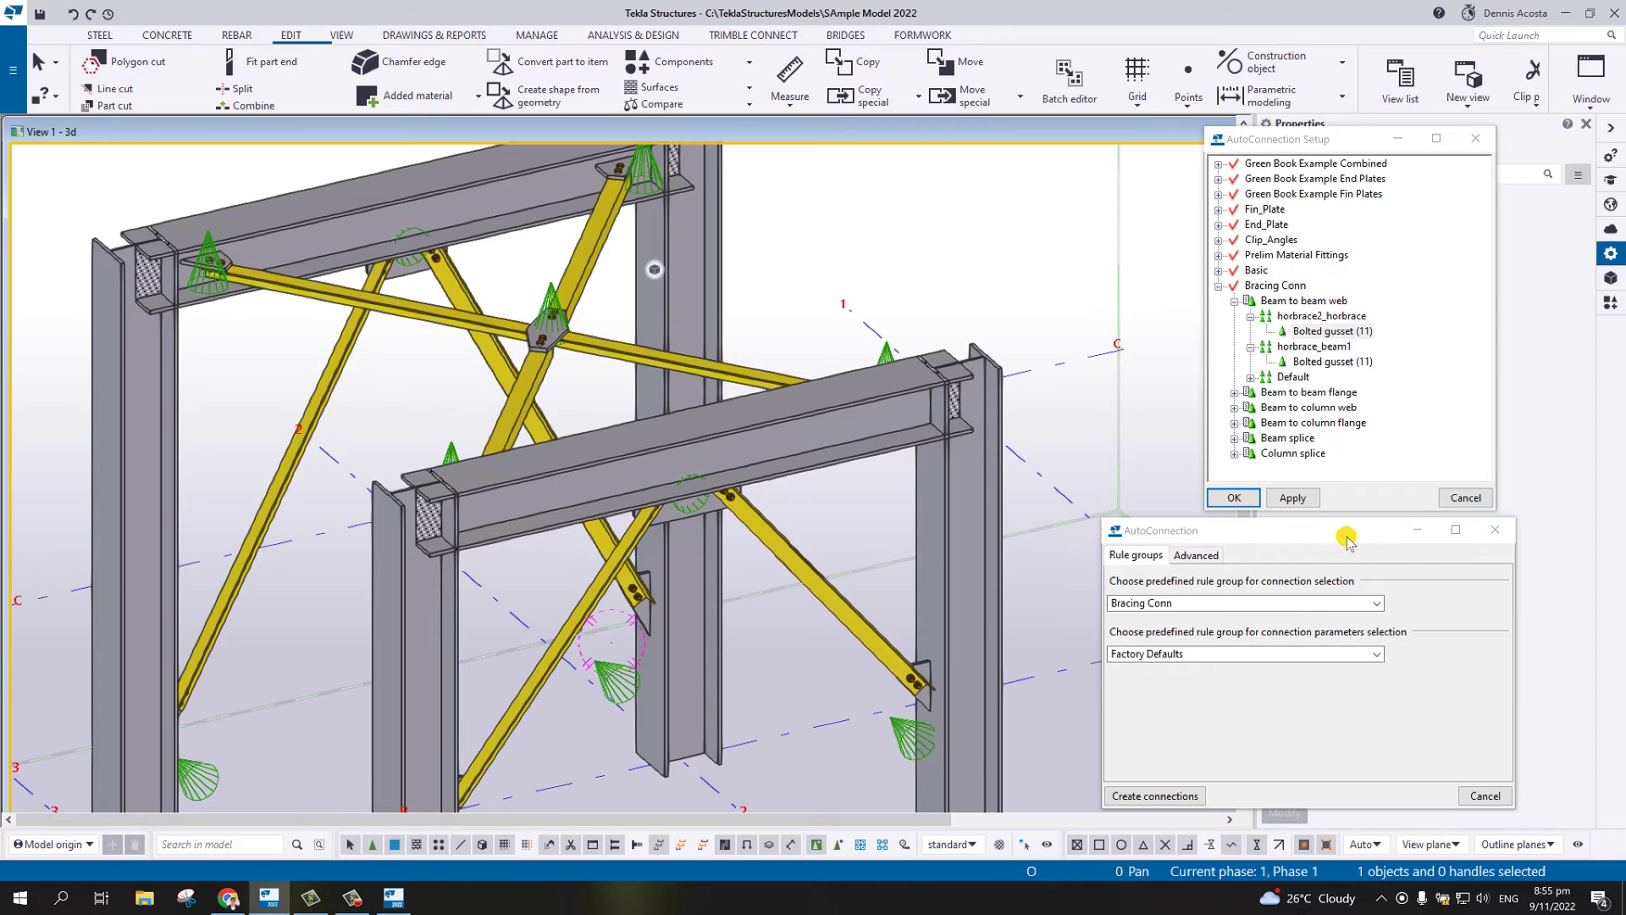
- Reposition the two dialogs and accept the AutoConnection setup to close it
left_click_drag(1347, 536, 1365, 542)
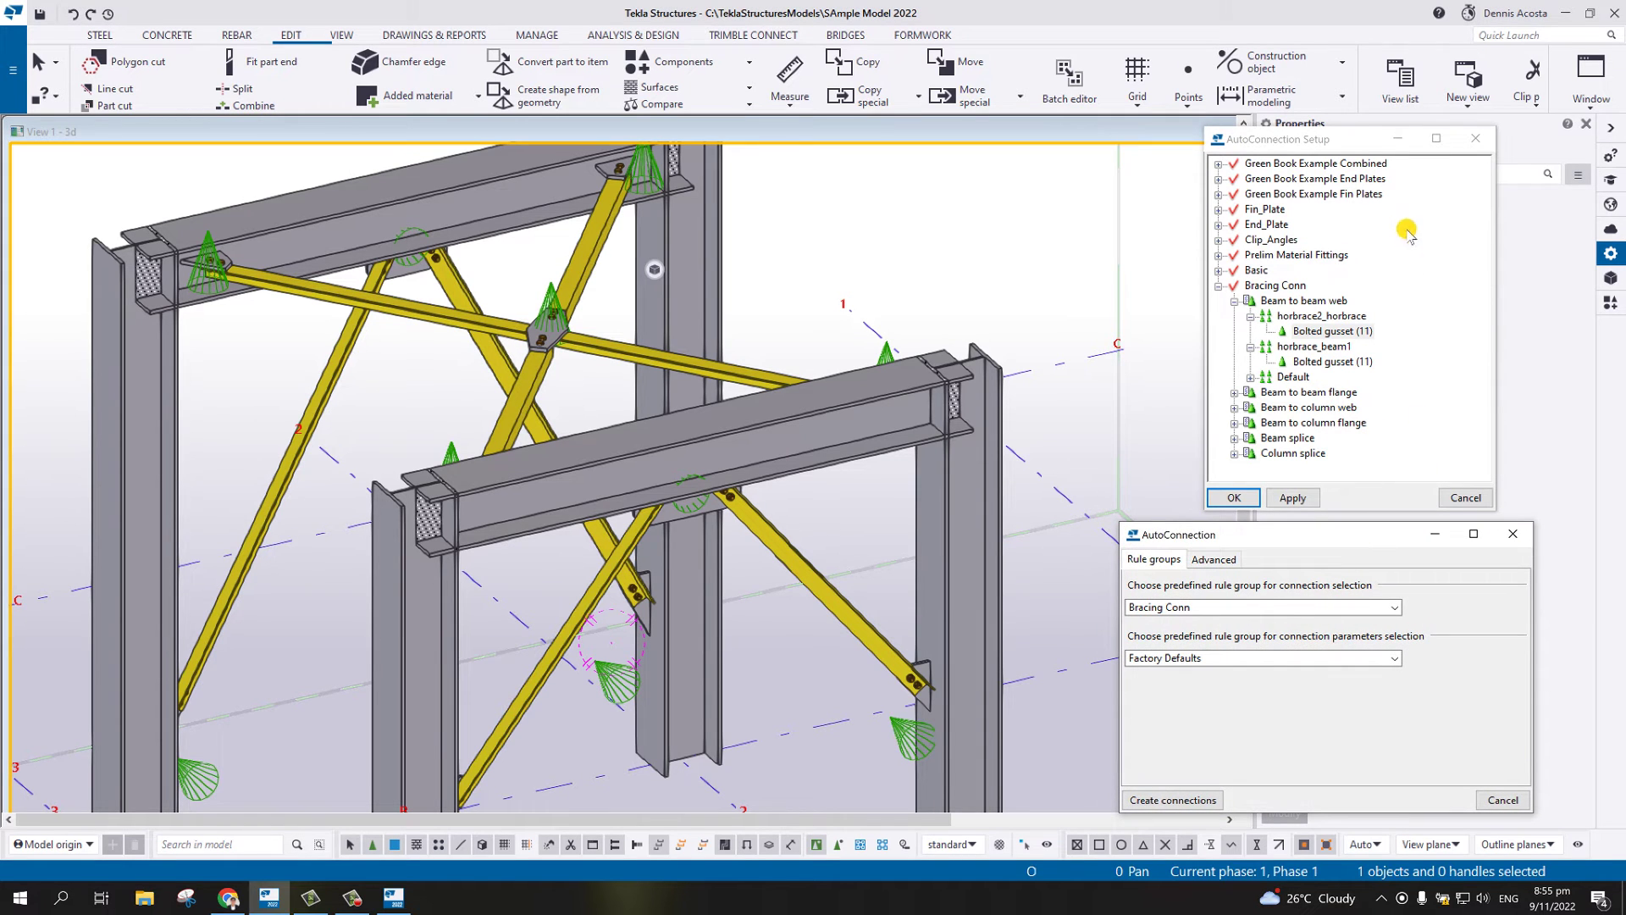
left_click_drag(1295, 139, 1243, 128)
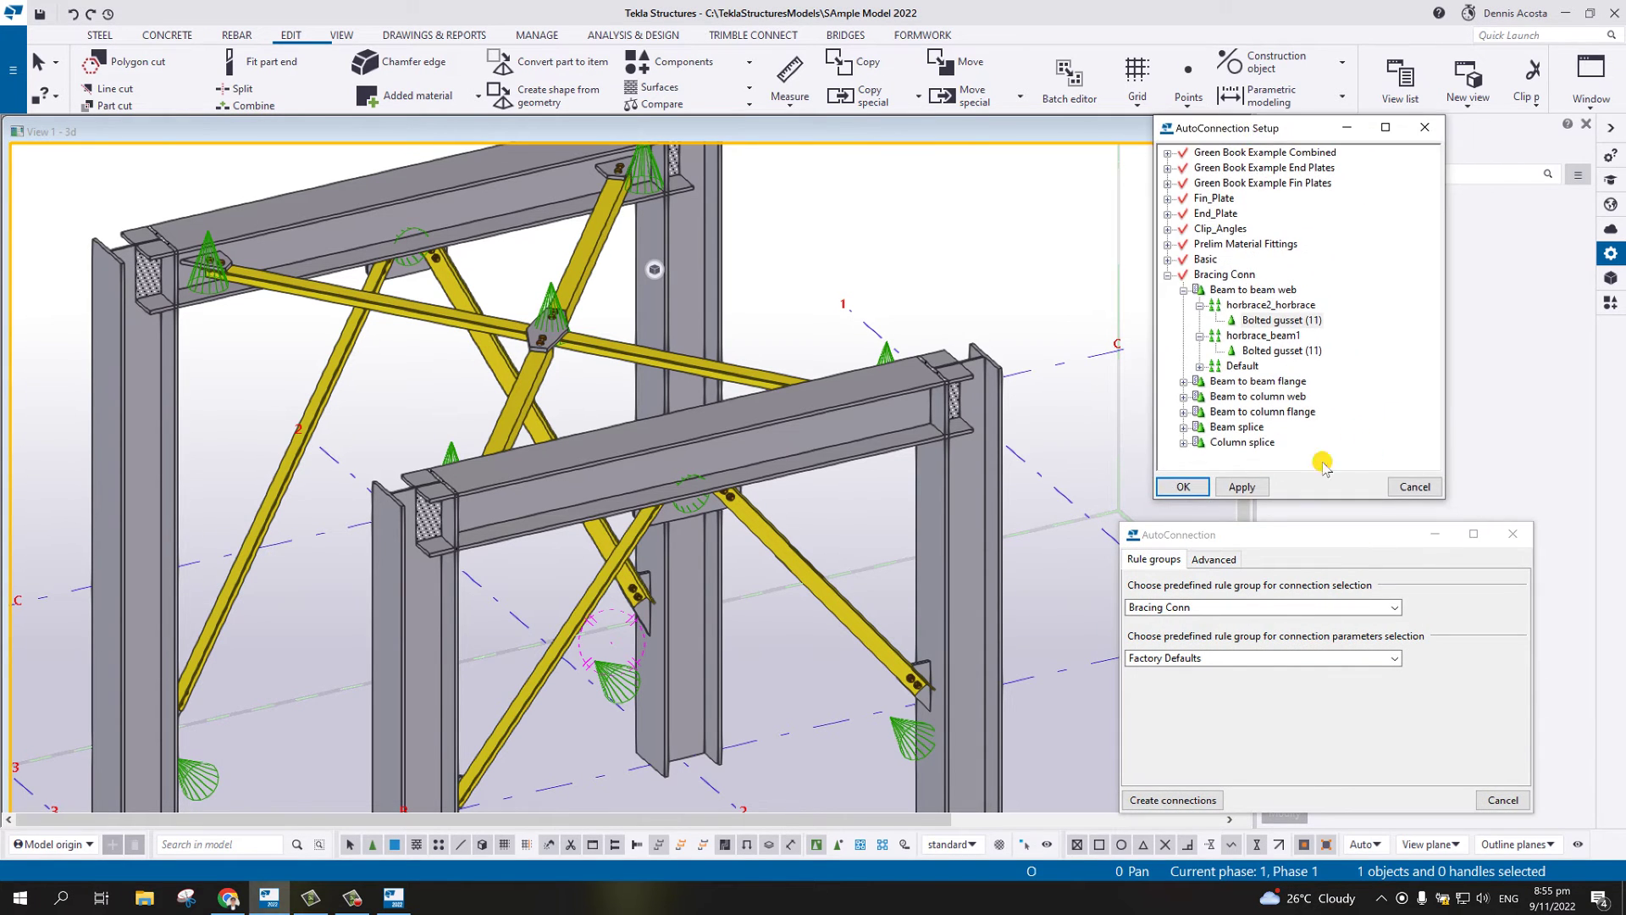
left_click(1184, 487)
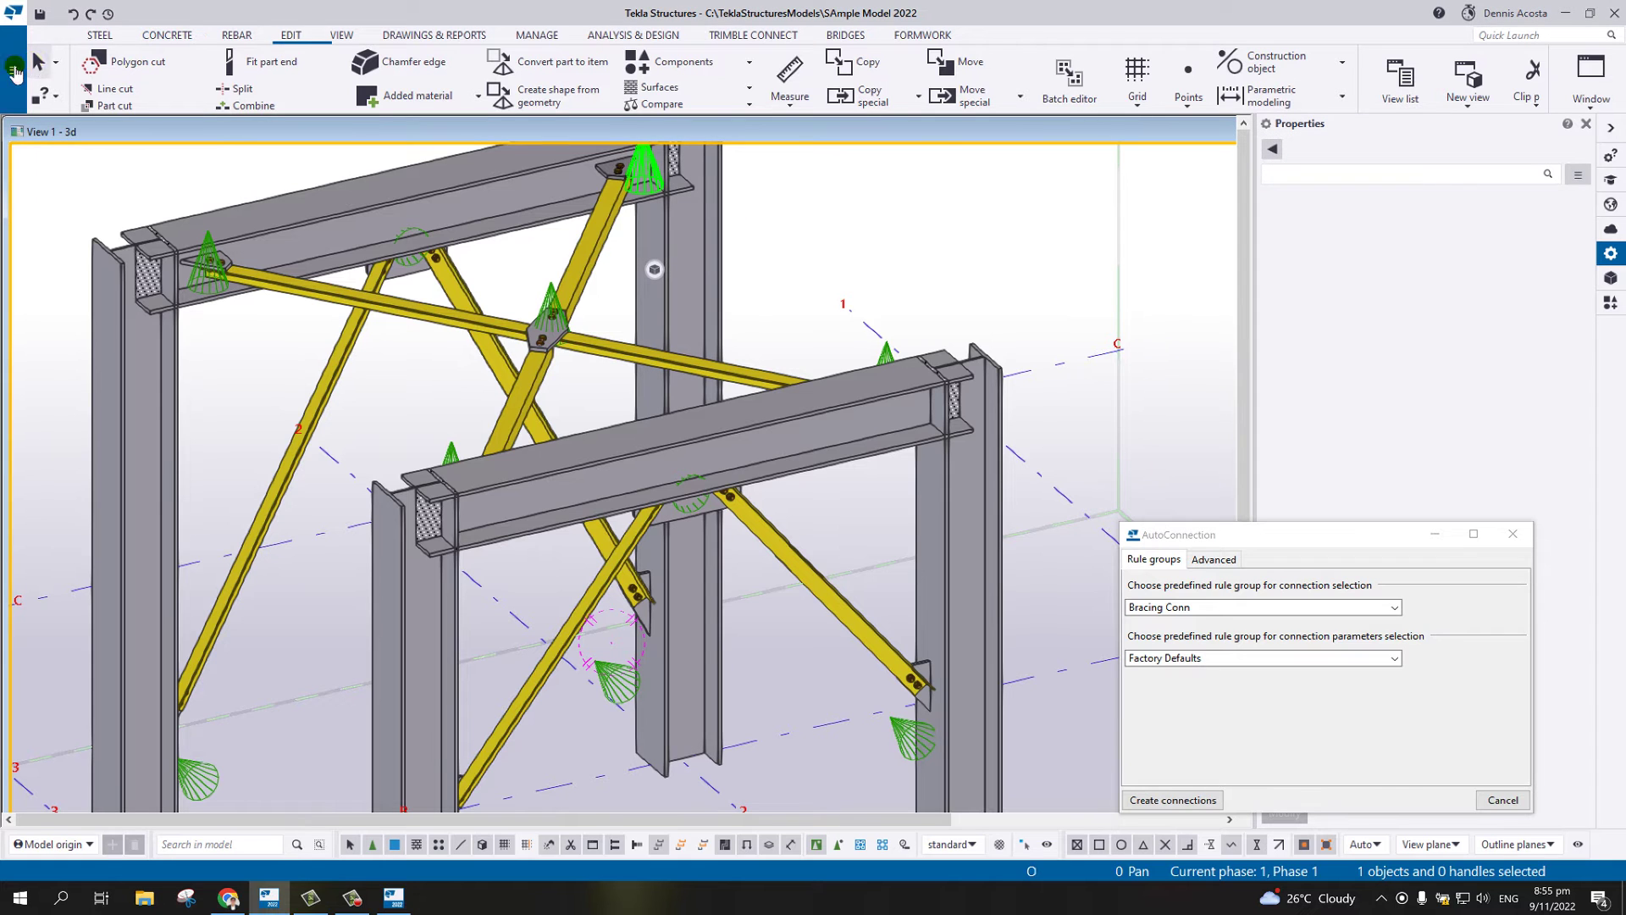
- Create a new rule group in the AutoDefaults settings and rename it Bracing Defaults
left_click(6, 76)
left_click(95, 451)
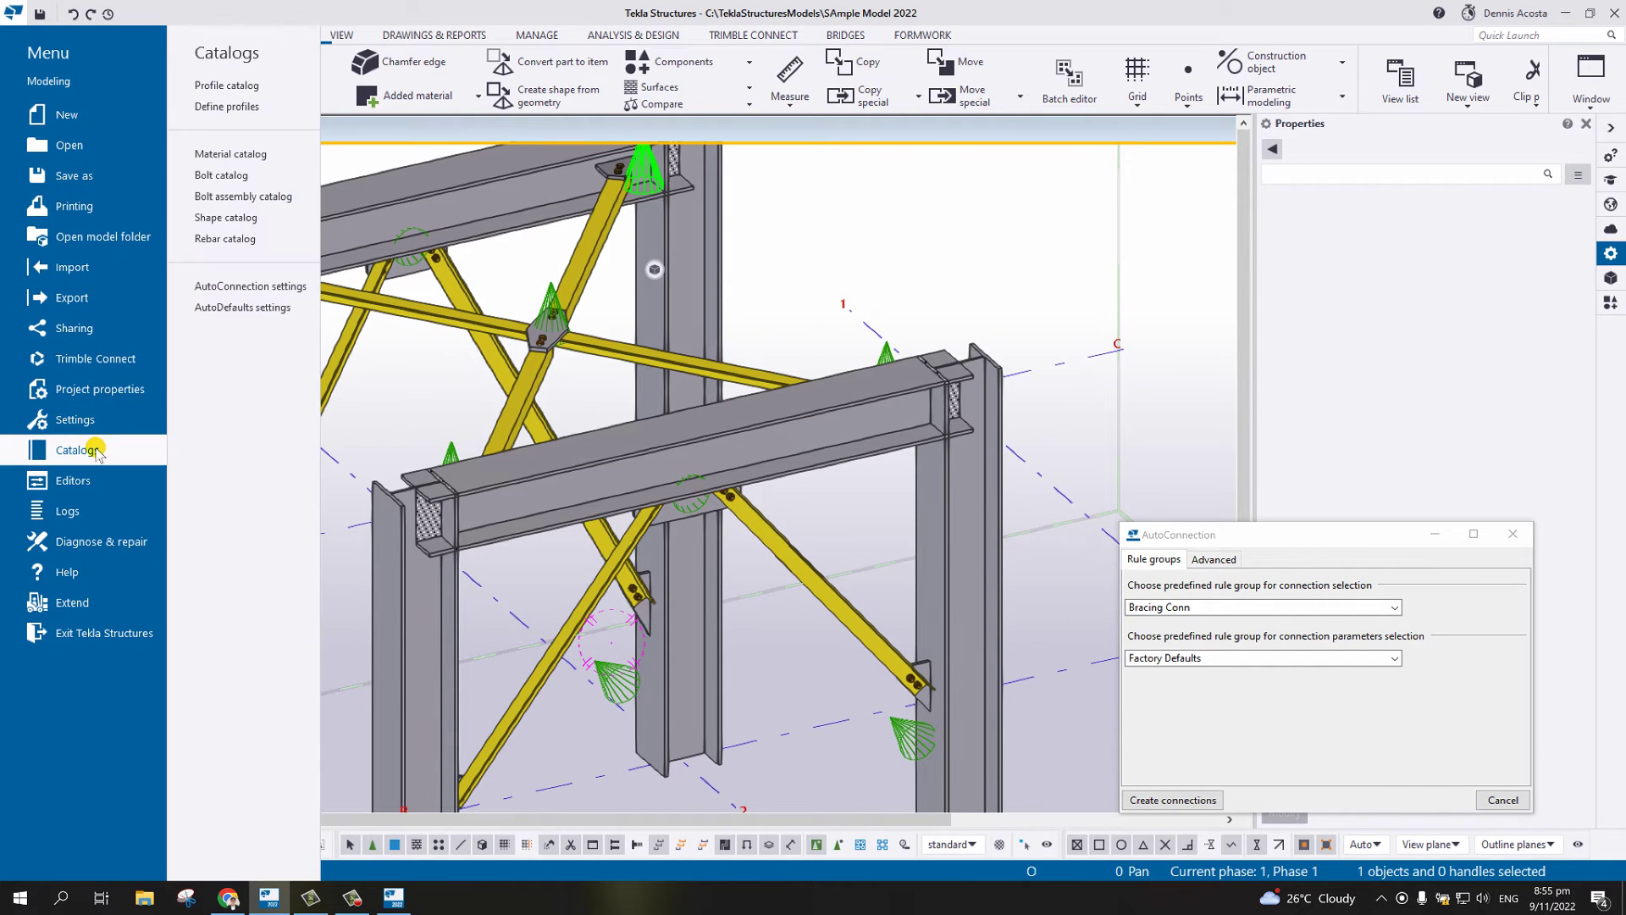
left_click(257, 310)
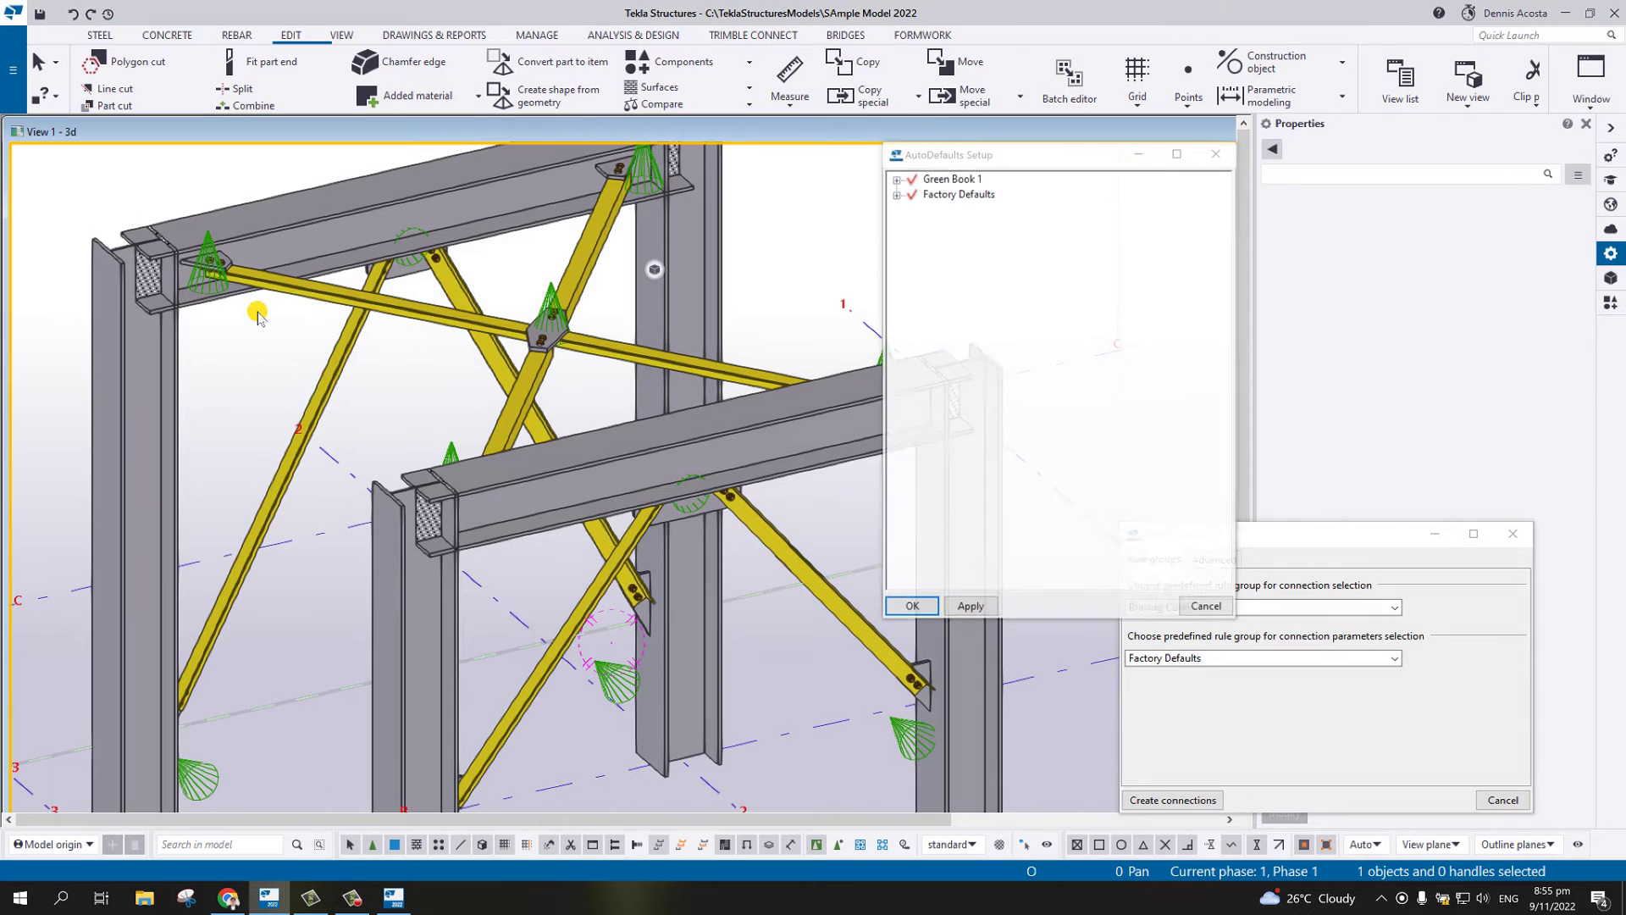
left_click_drag(1144, 146, 1302, 154)
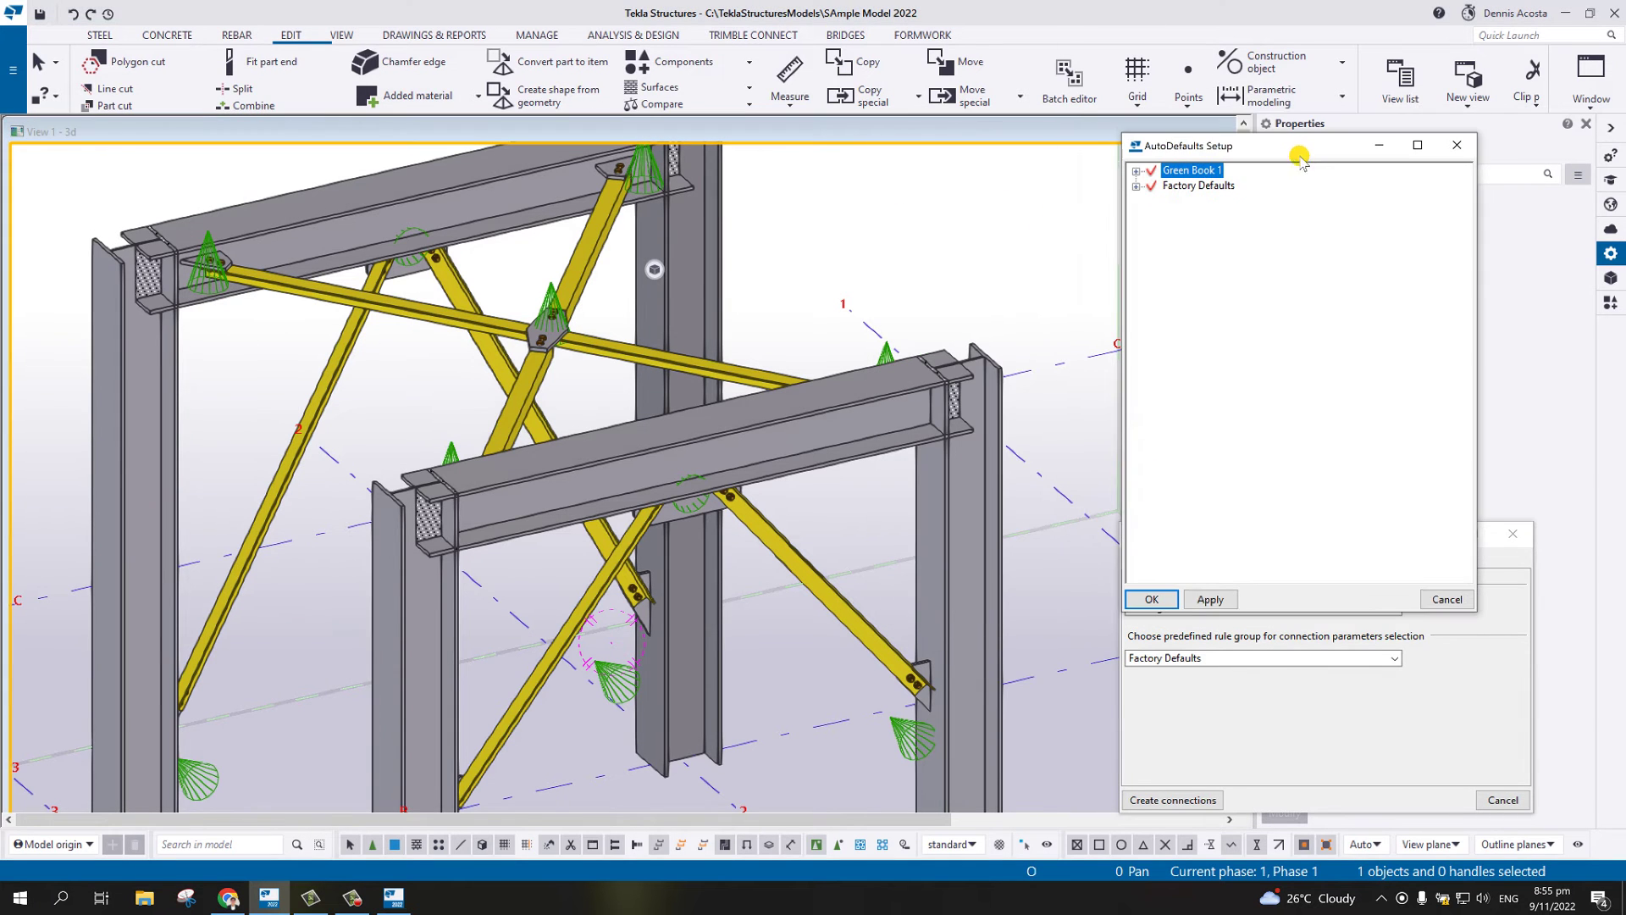
right_click(1250, 268)
left_click(1330, 282)
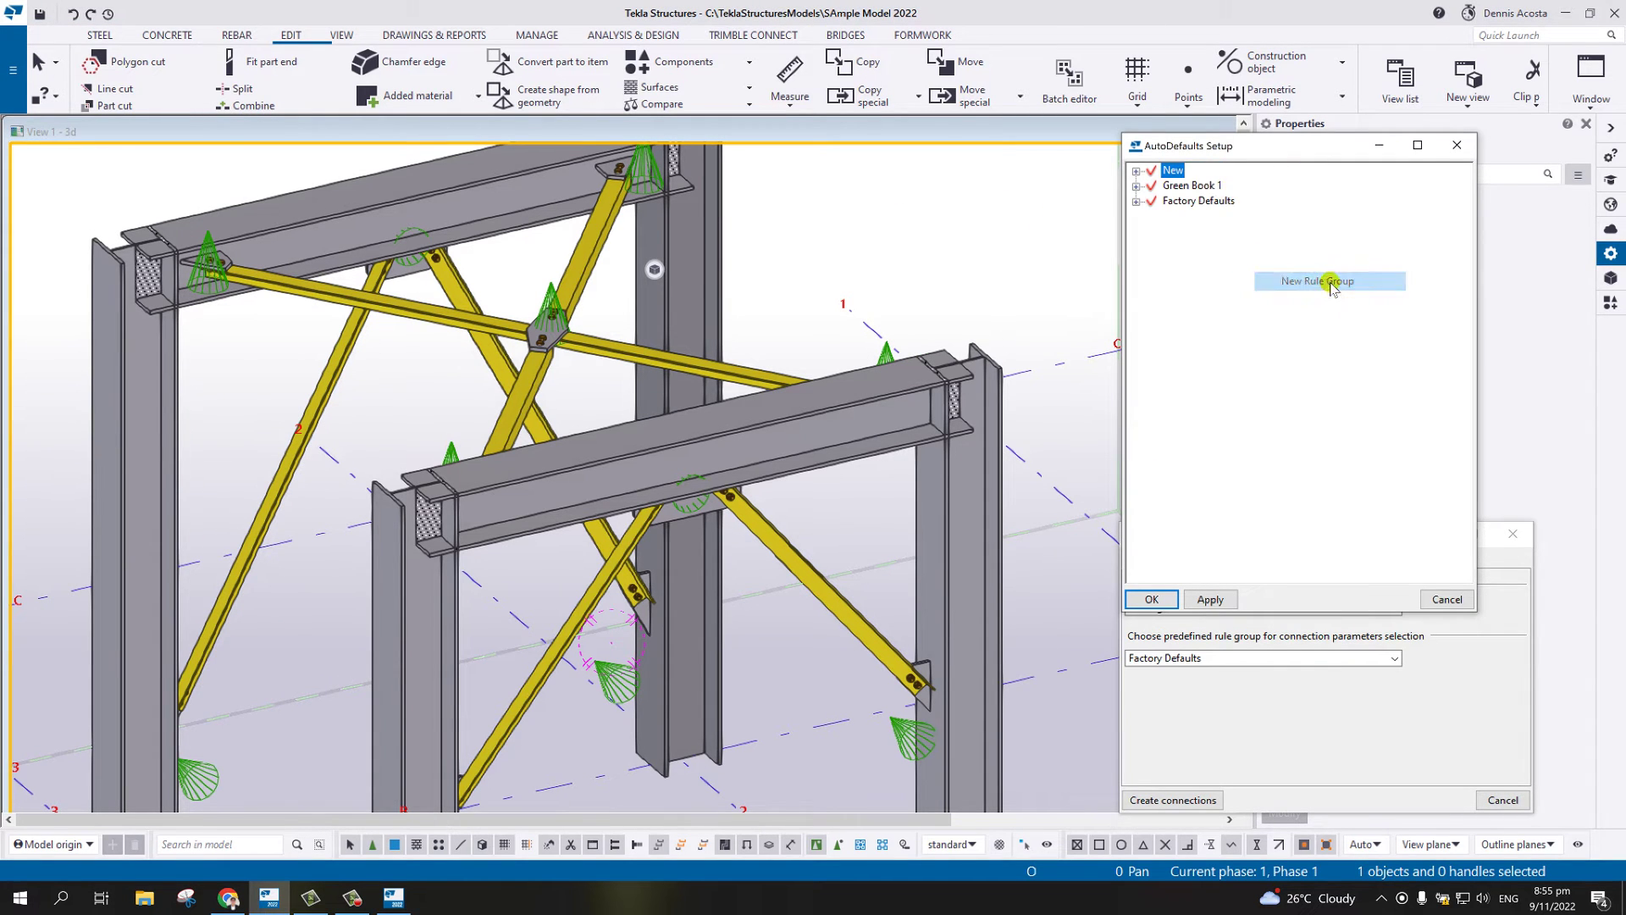
right_click(1181, 172)
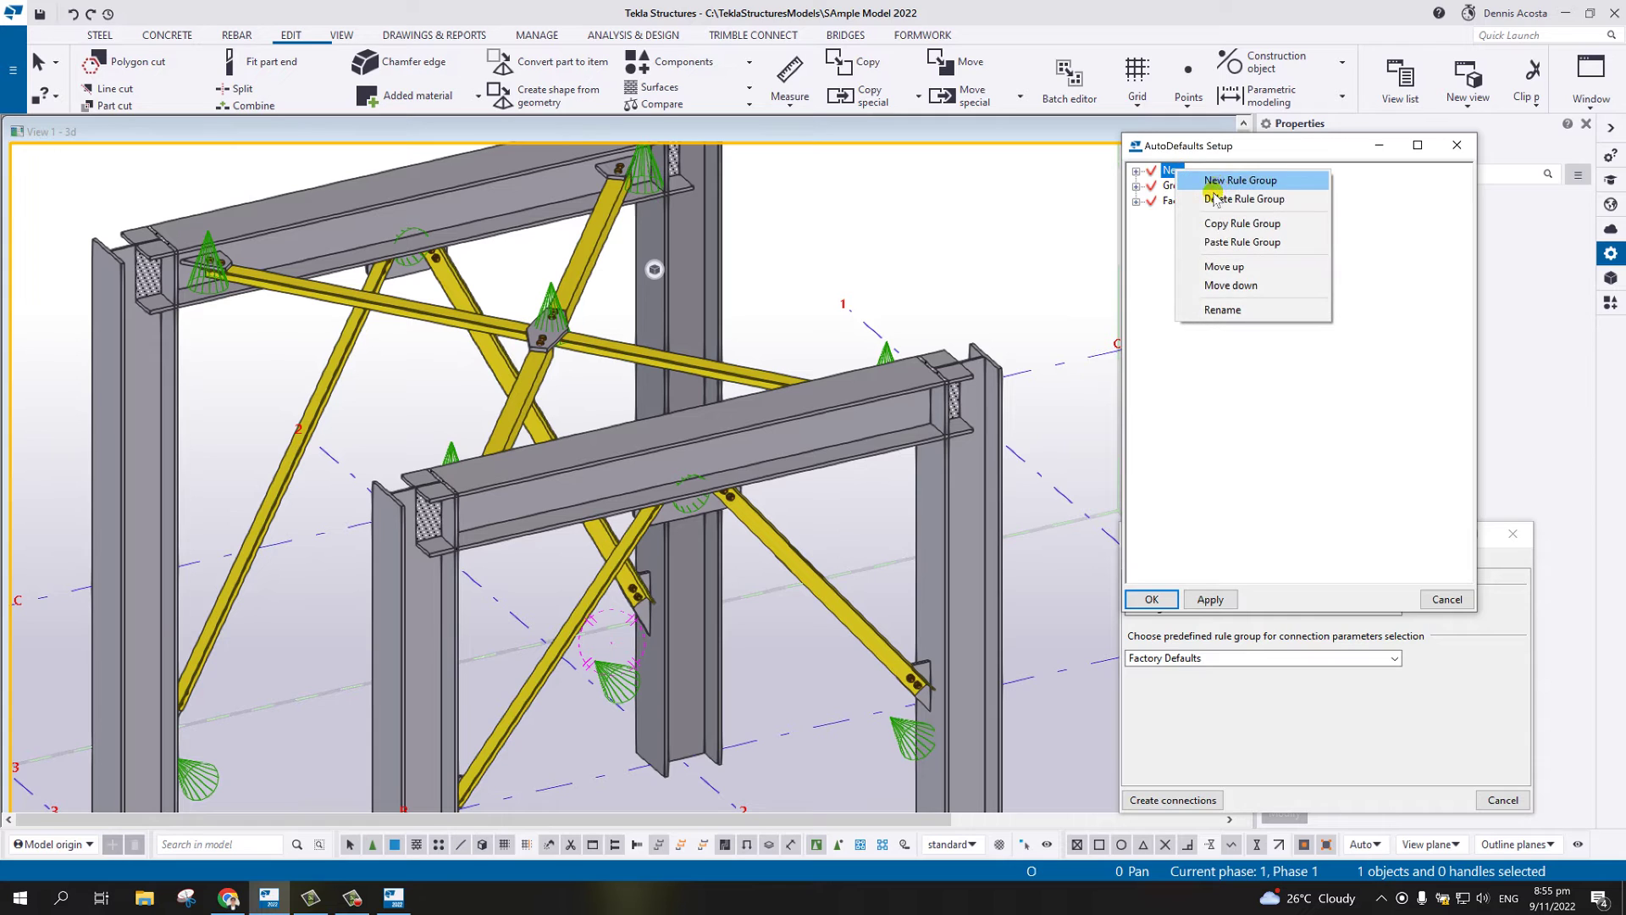
left_click(1223, 310)
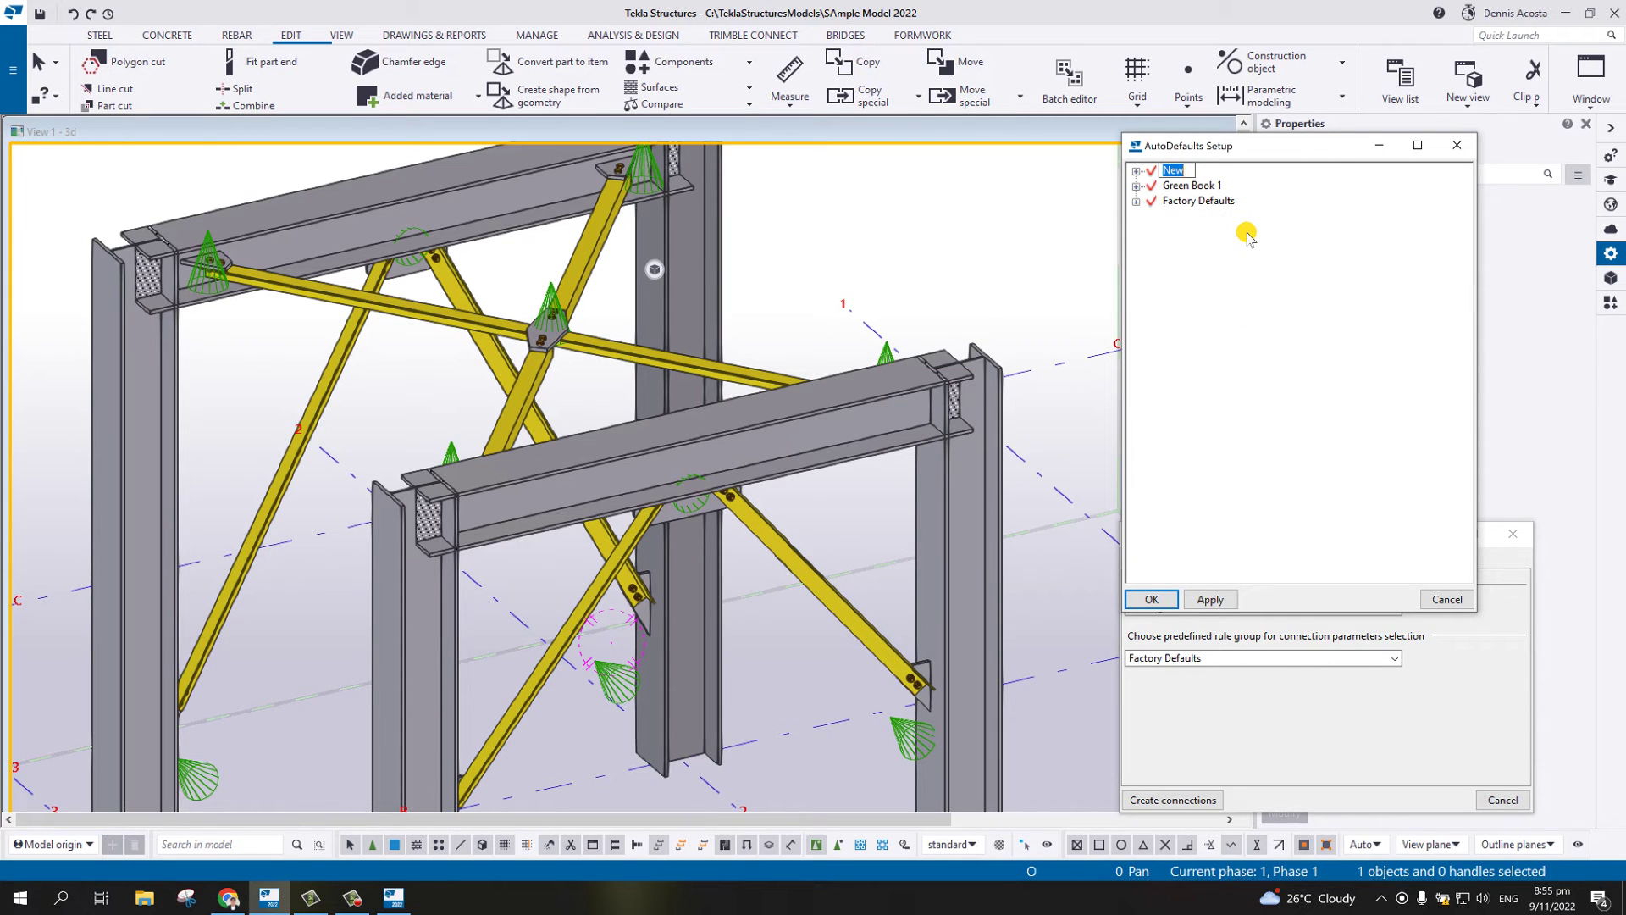
type("Bracing Defaults")
key("Return")
- Expand the Bracing Defaults rule group and apply the AutoDefaults setup
left_click(1136, 171)
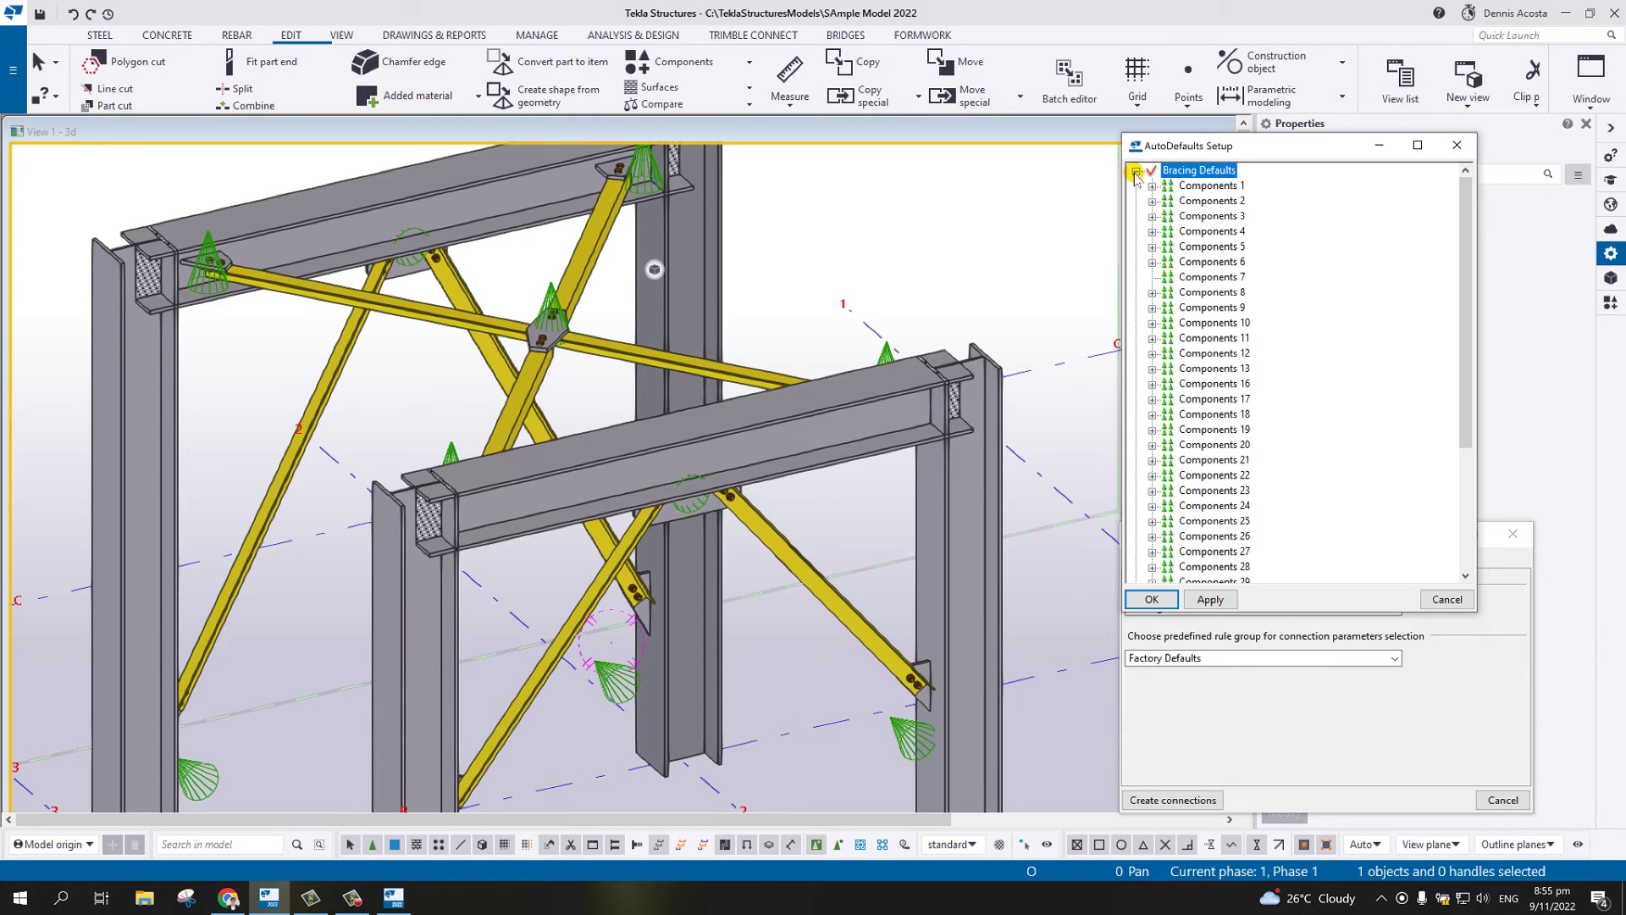
left_click_drag(1234, 147, 1265, 165)
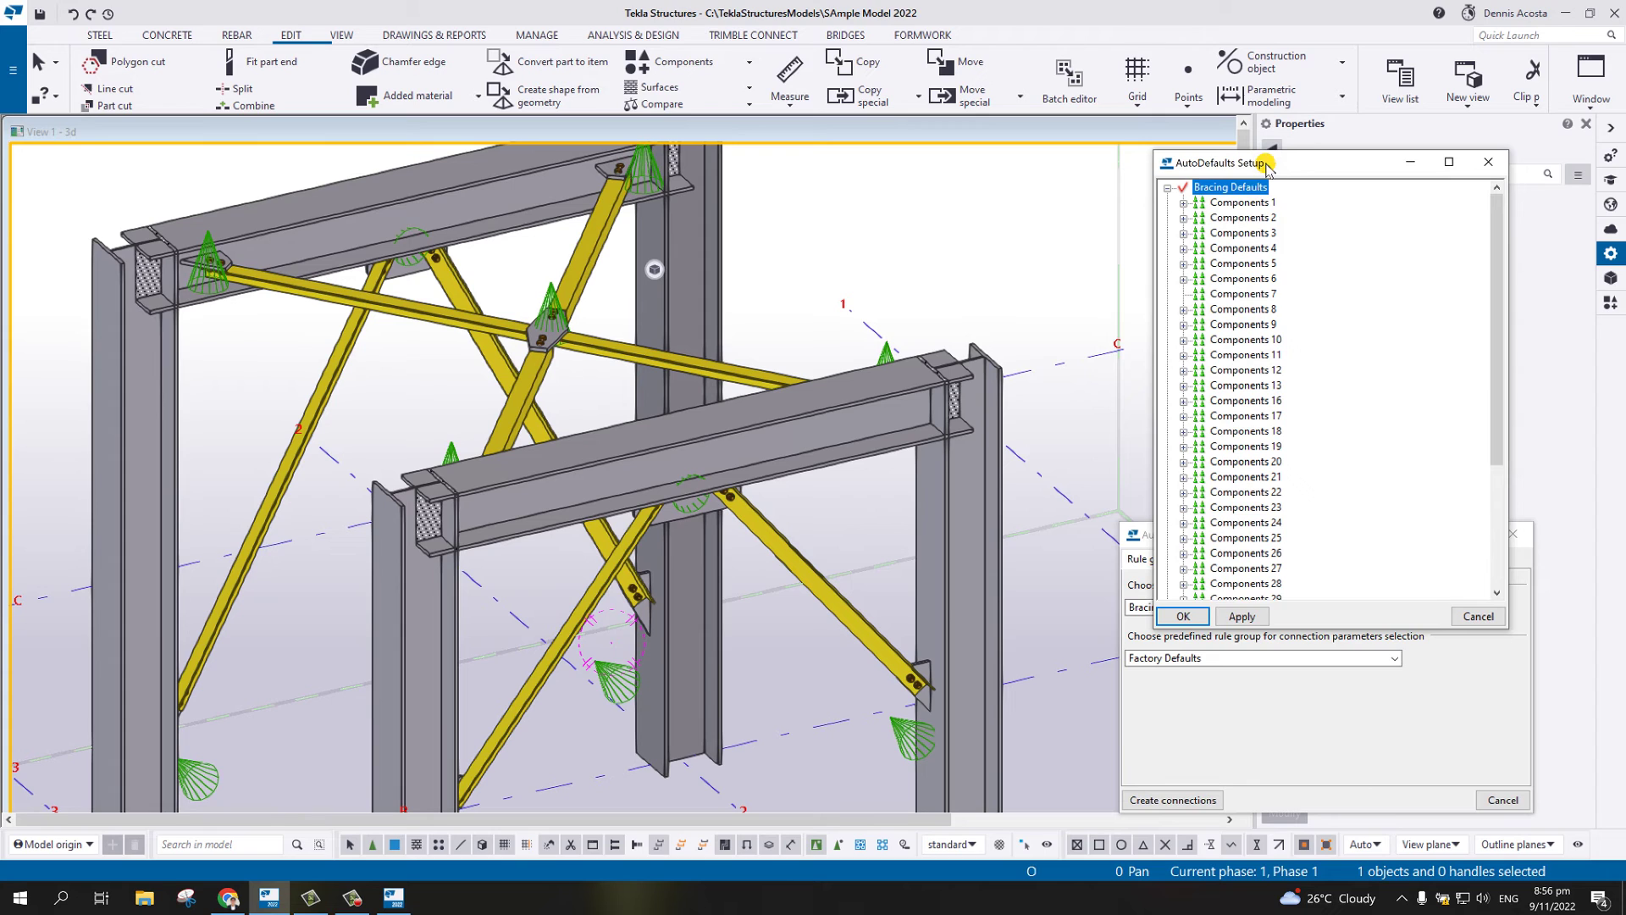
left_click(1249, 615)
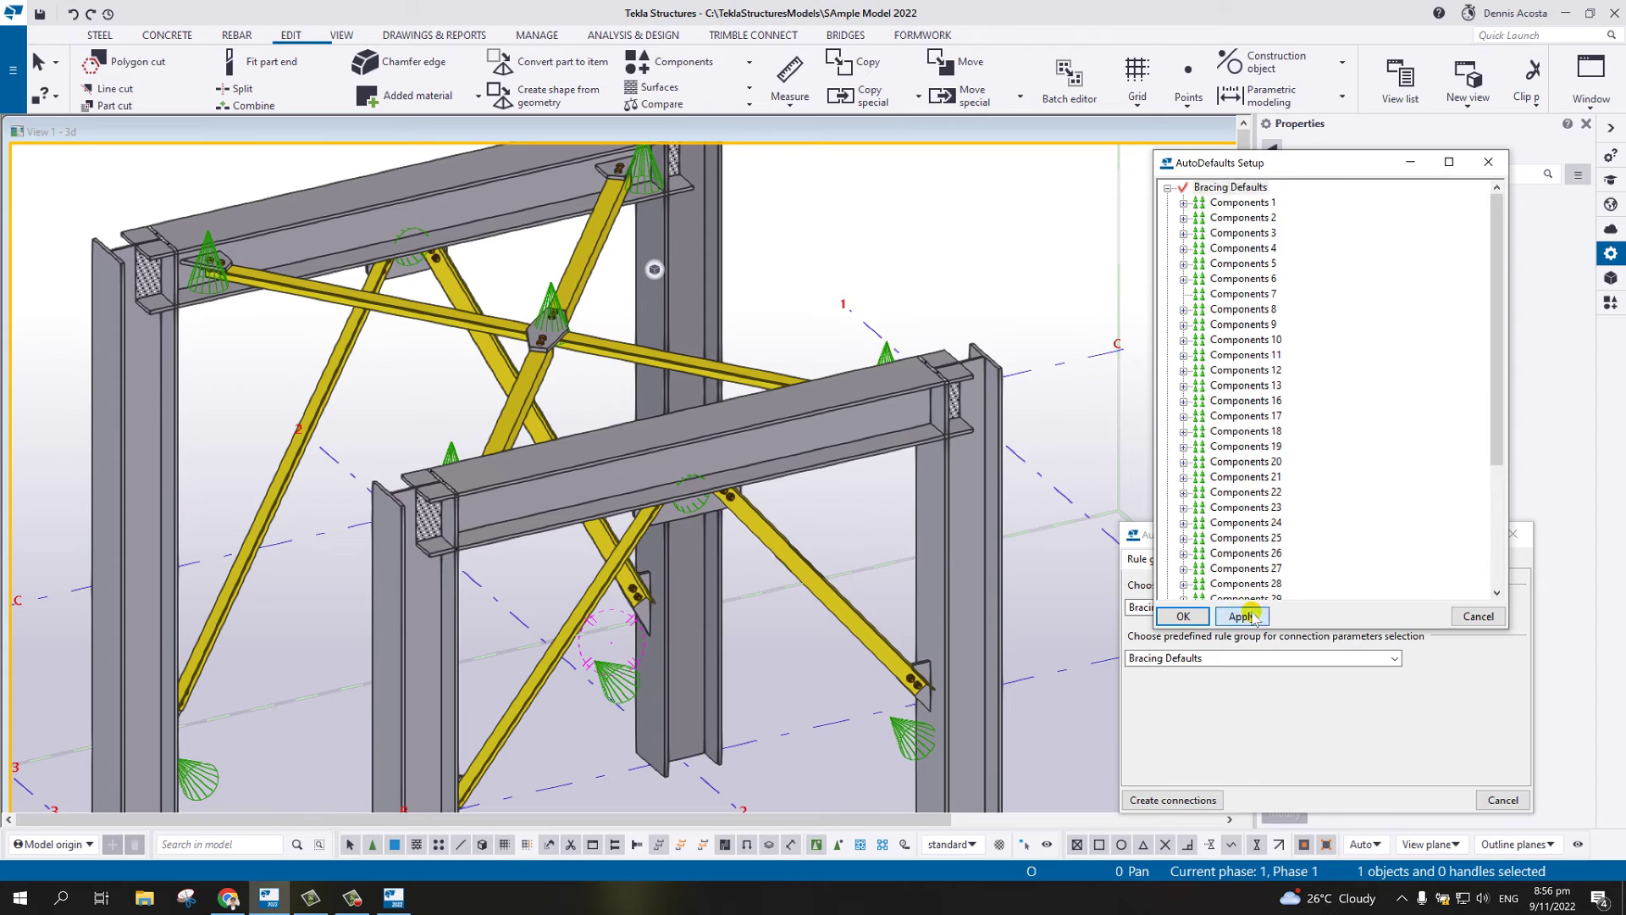
- Arrange the AutoConnection and AutoDefaults Setup dialogs so neither covers the other, and make the AutoDefaults Setup dialog taller
left_click(1145, 536)
left_click_drag(1150, 542, 1152, 546)
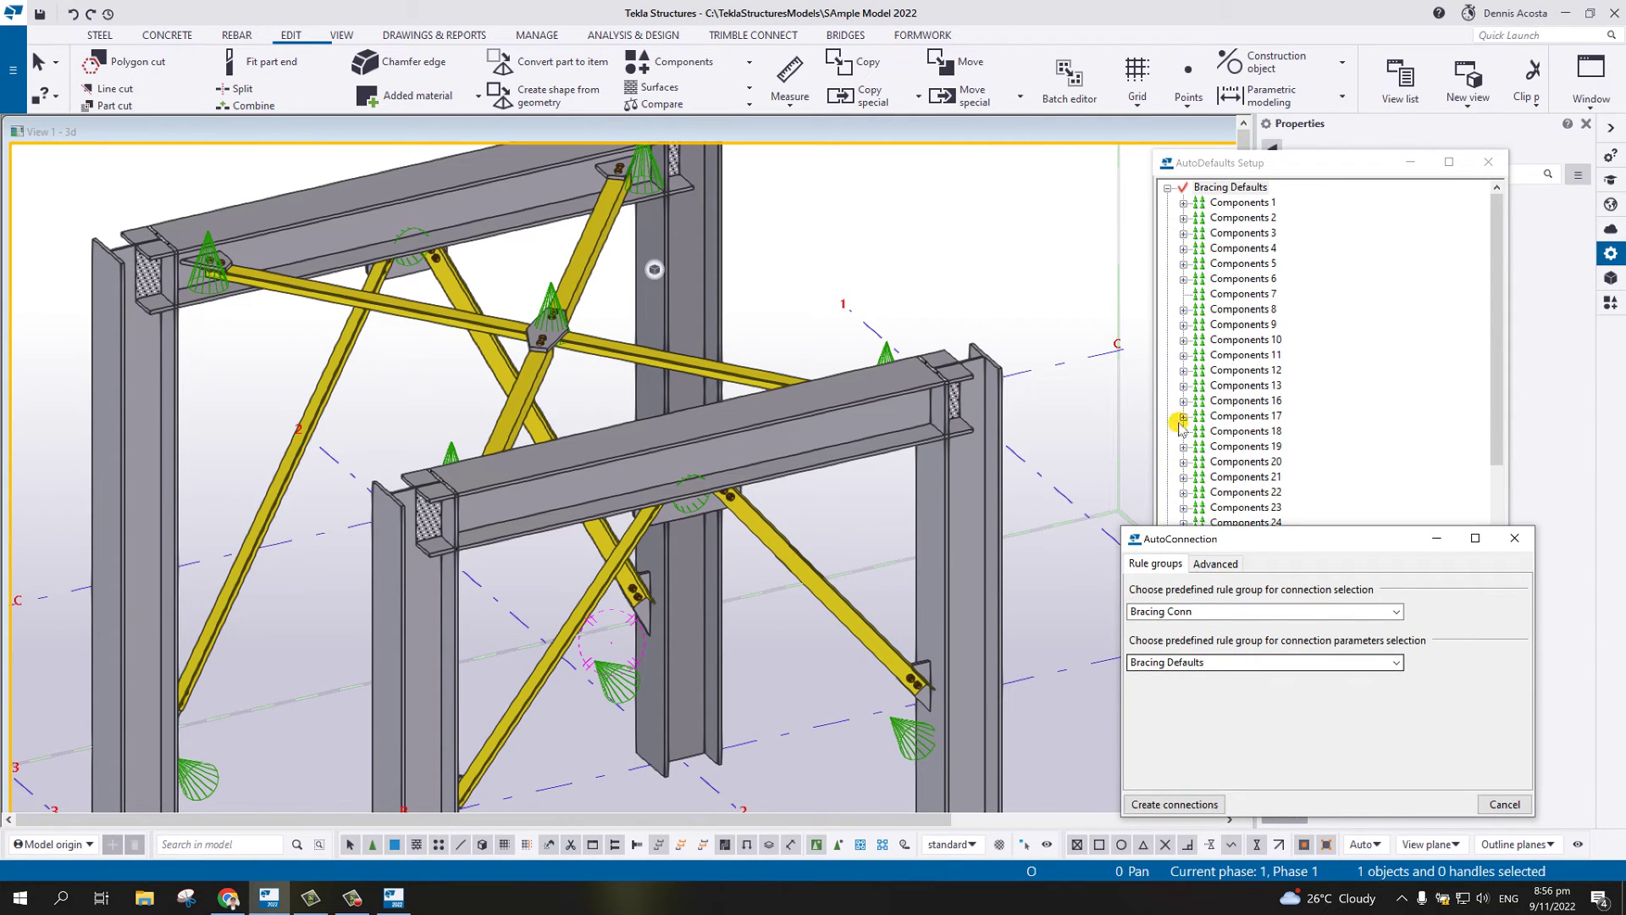
left_click_drag(1291, 545, 1289, 591)
left_click_drag(1326, 161, 1332, 37)
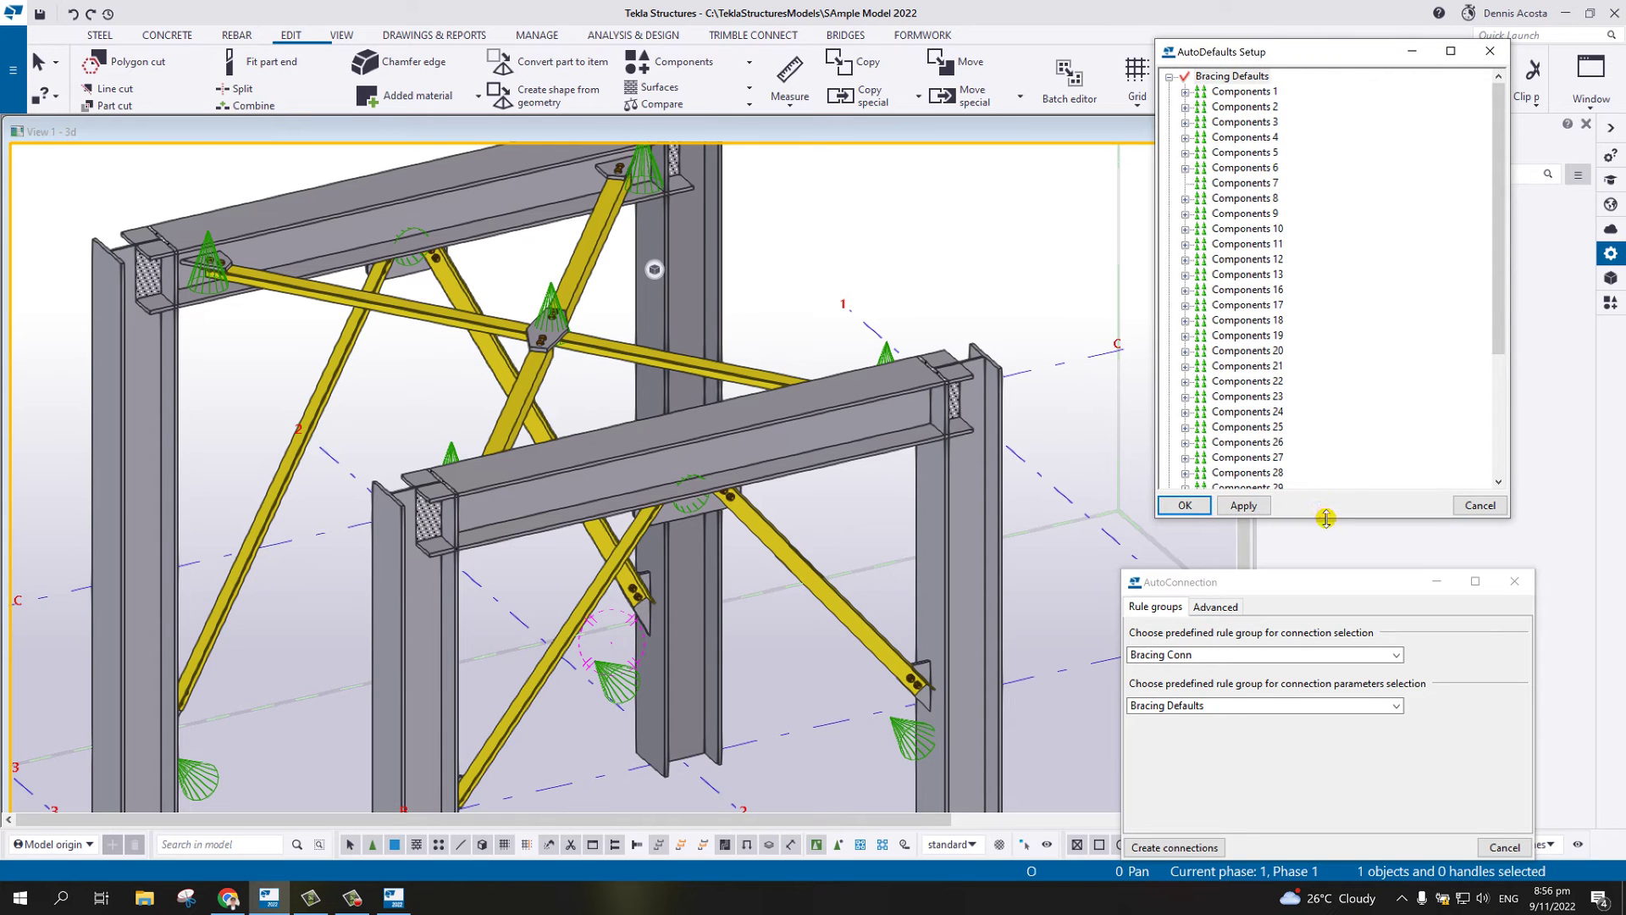
left_click_drag(1325, 518, 1323, 556)
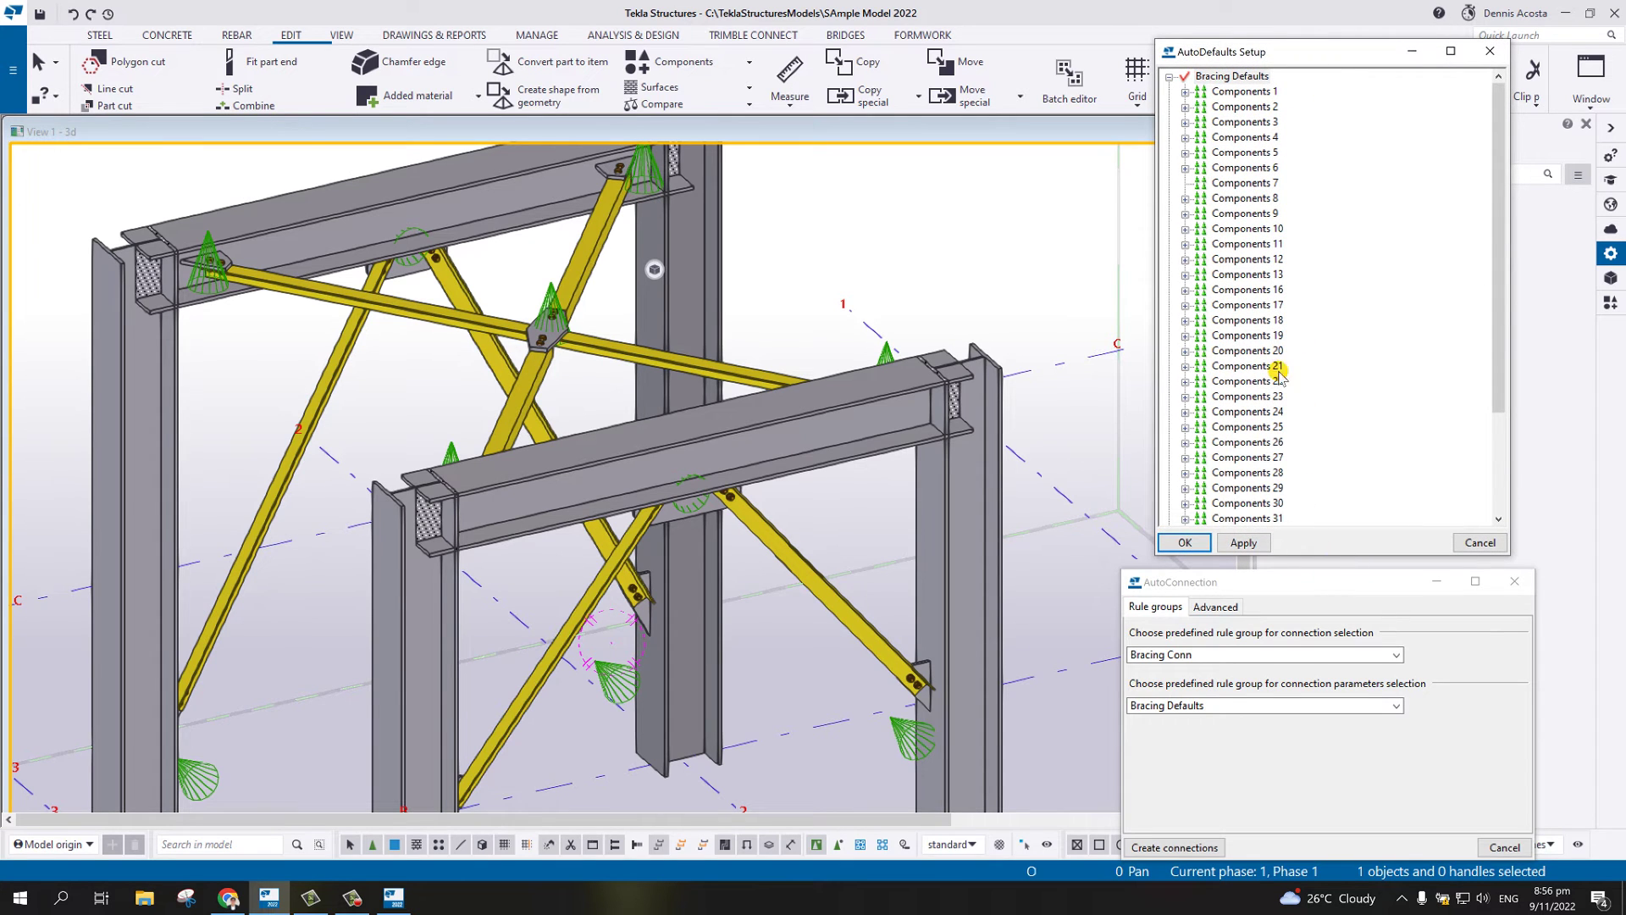
- Expand the Bolted gusset (11) component under Components 19 of the Bracing Defaults rule group
left_click(1185, 336)
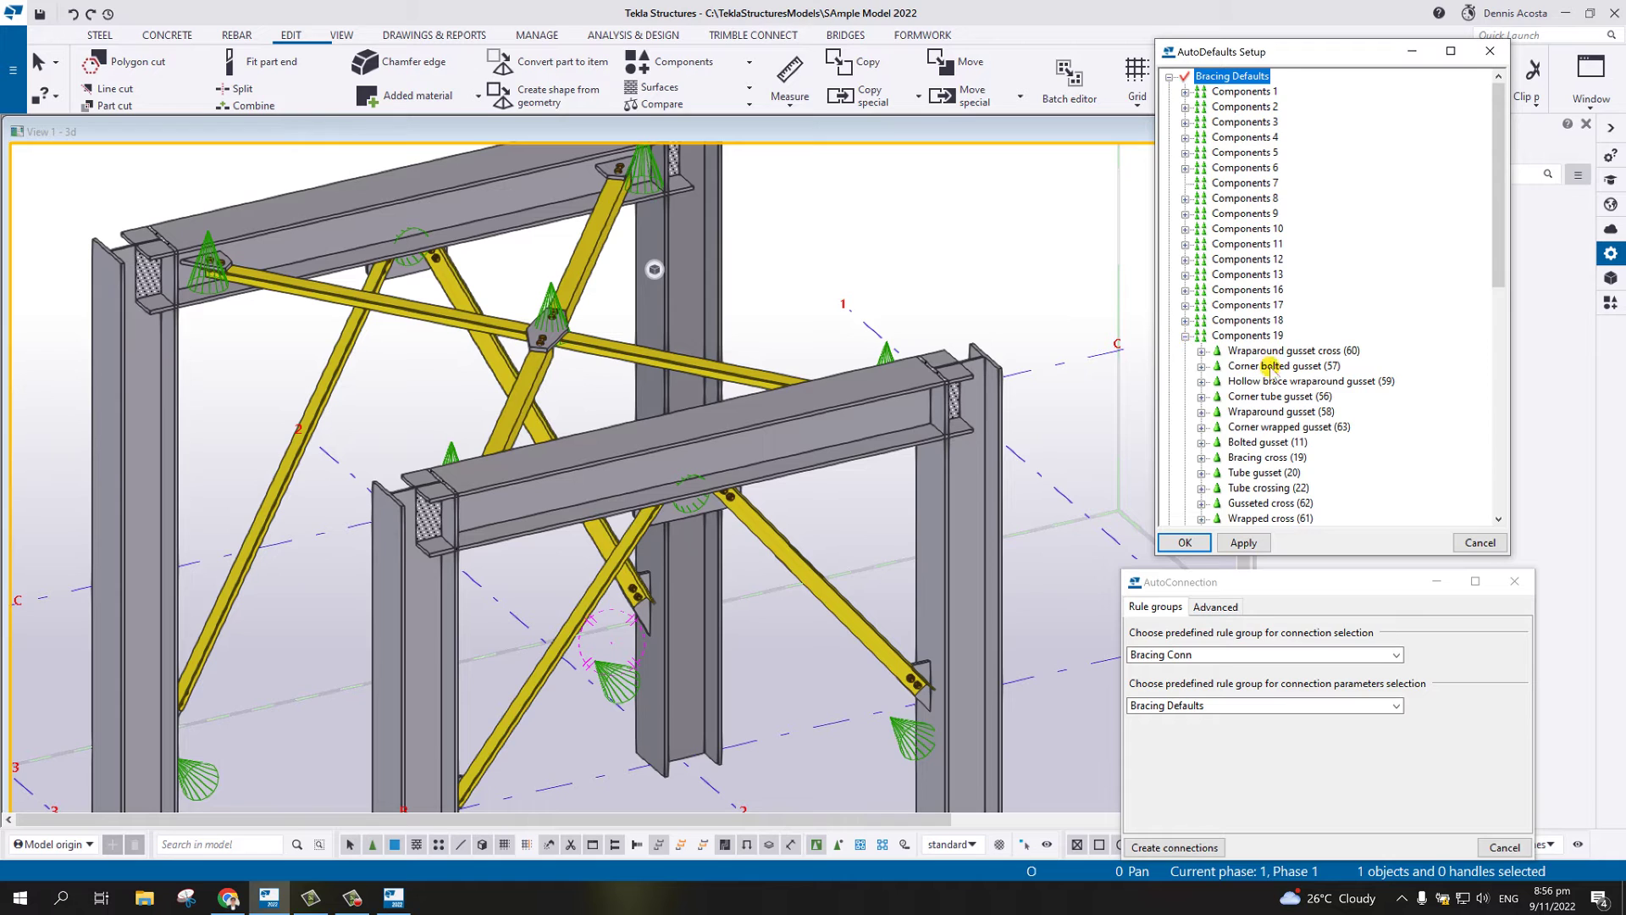
scroll(1270, 370, "down", 1)
left_click(1262, 397)
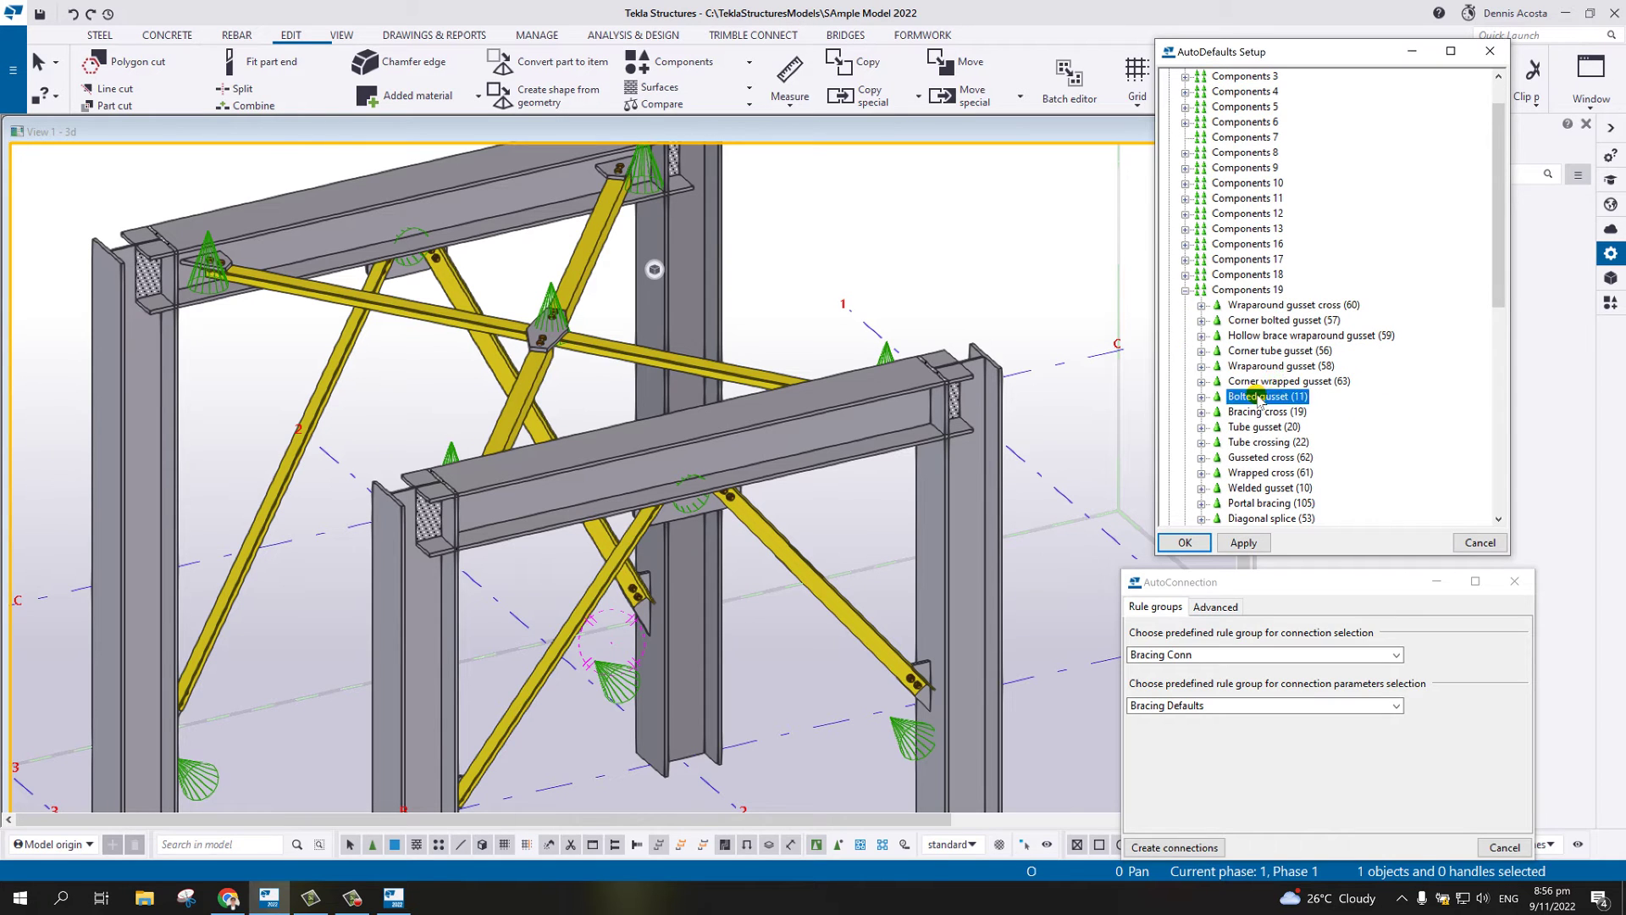
left_click(1202, 397)
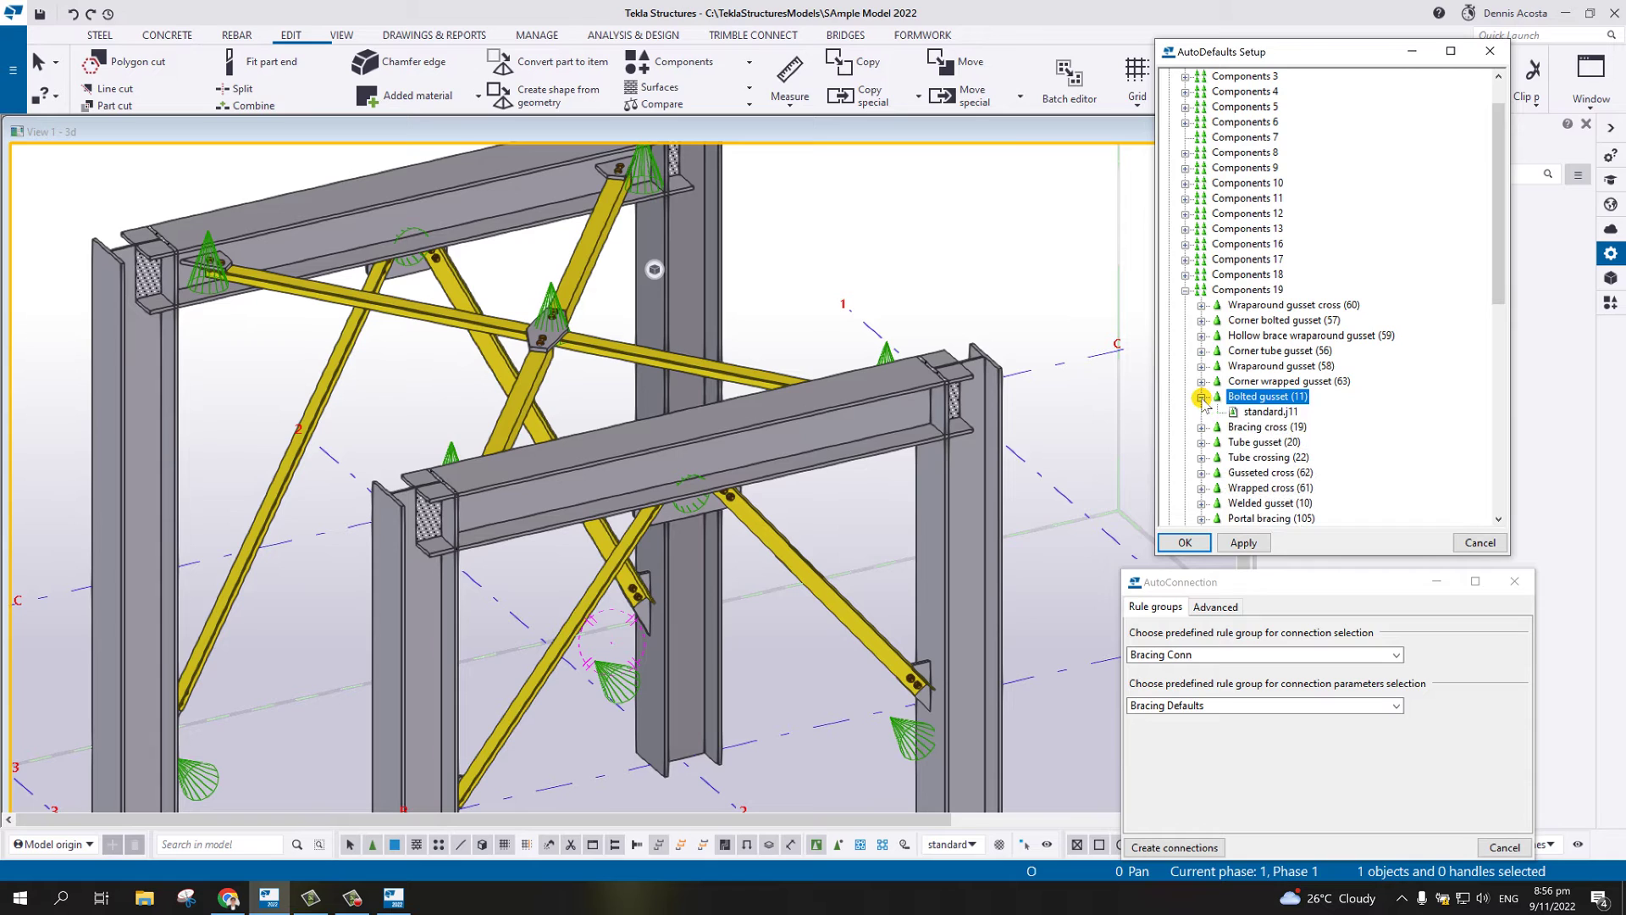
- Create additional rule sets under the Bolted gusset (11) component and open the New rule set for editing
right_click(1257, 399)
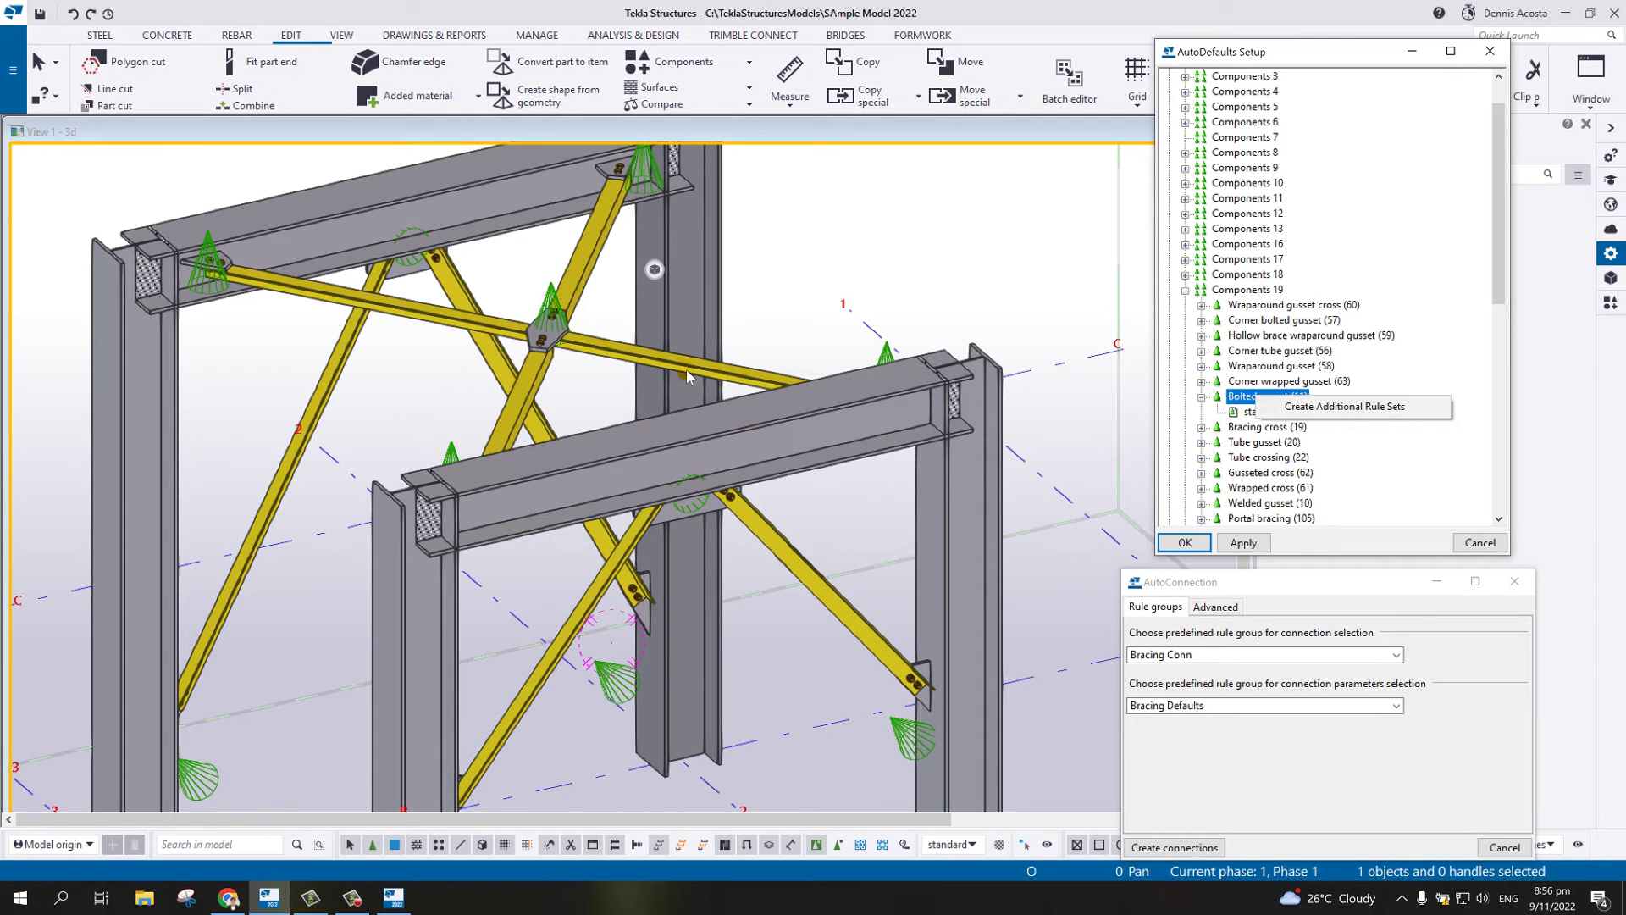
left_click(1397, 407)
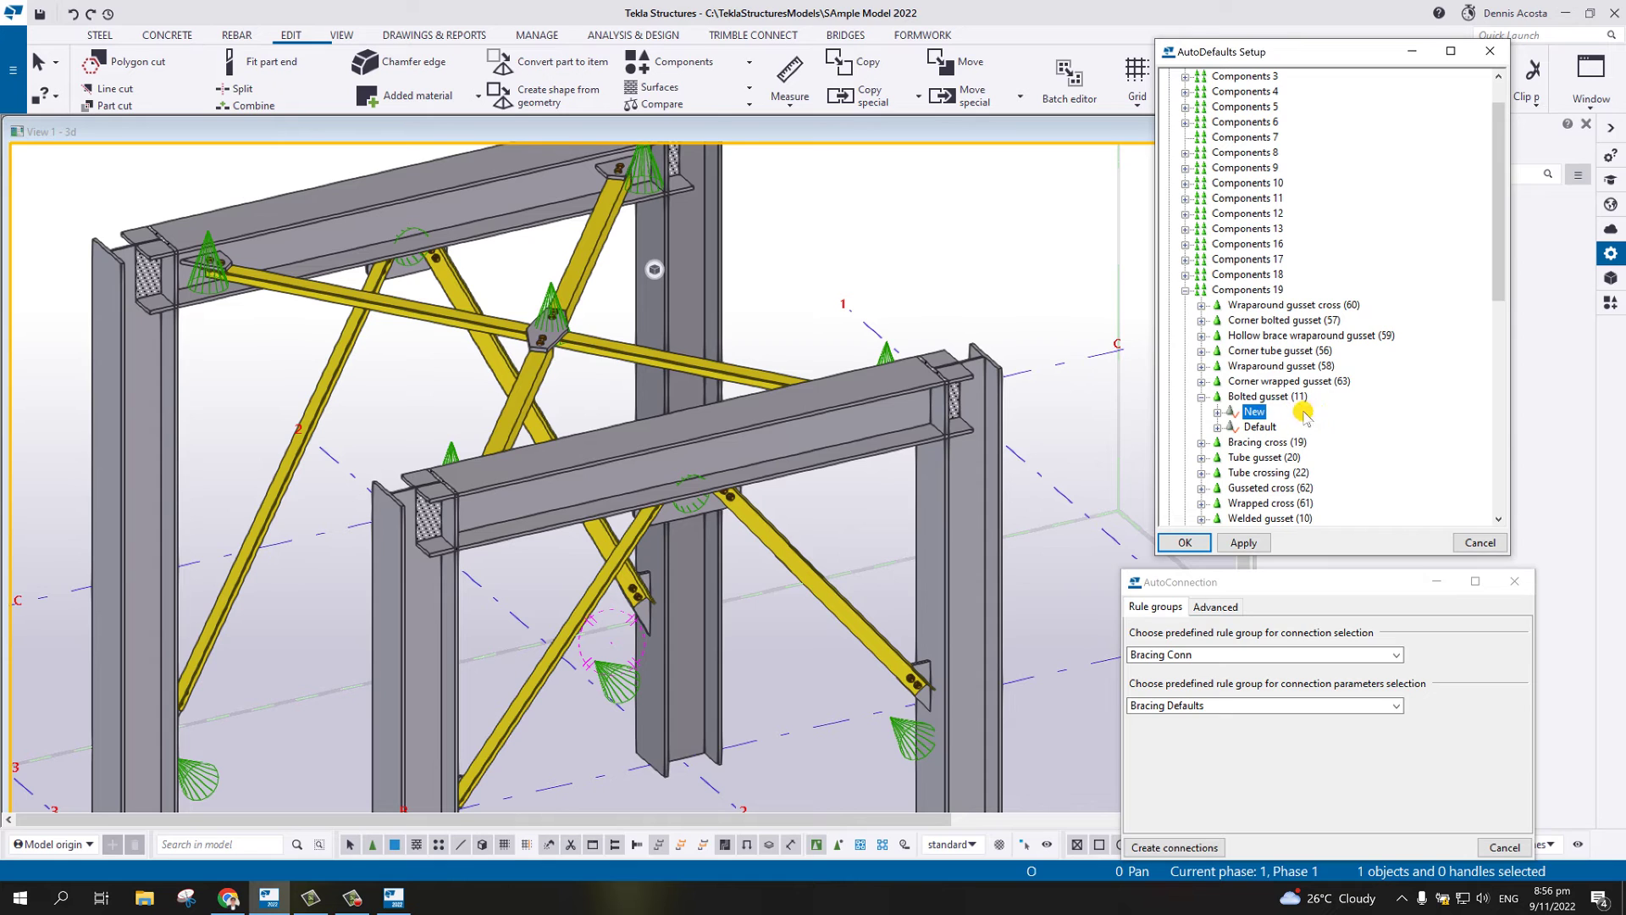
right_click(1255, 418)
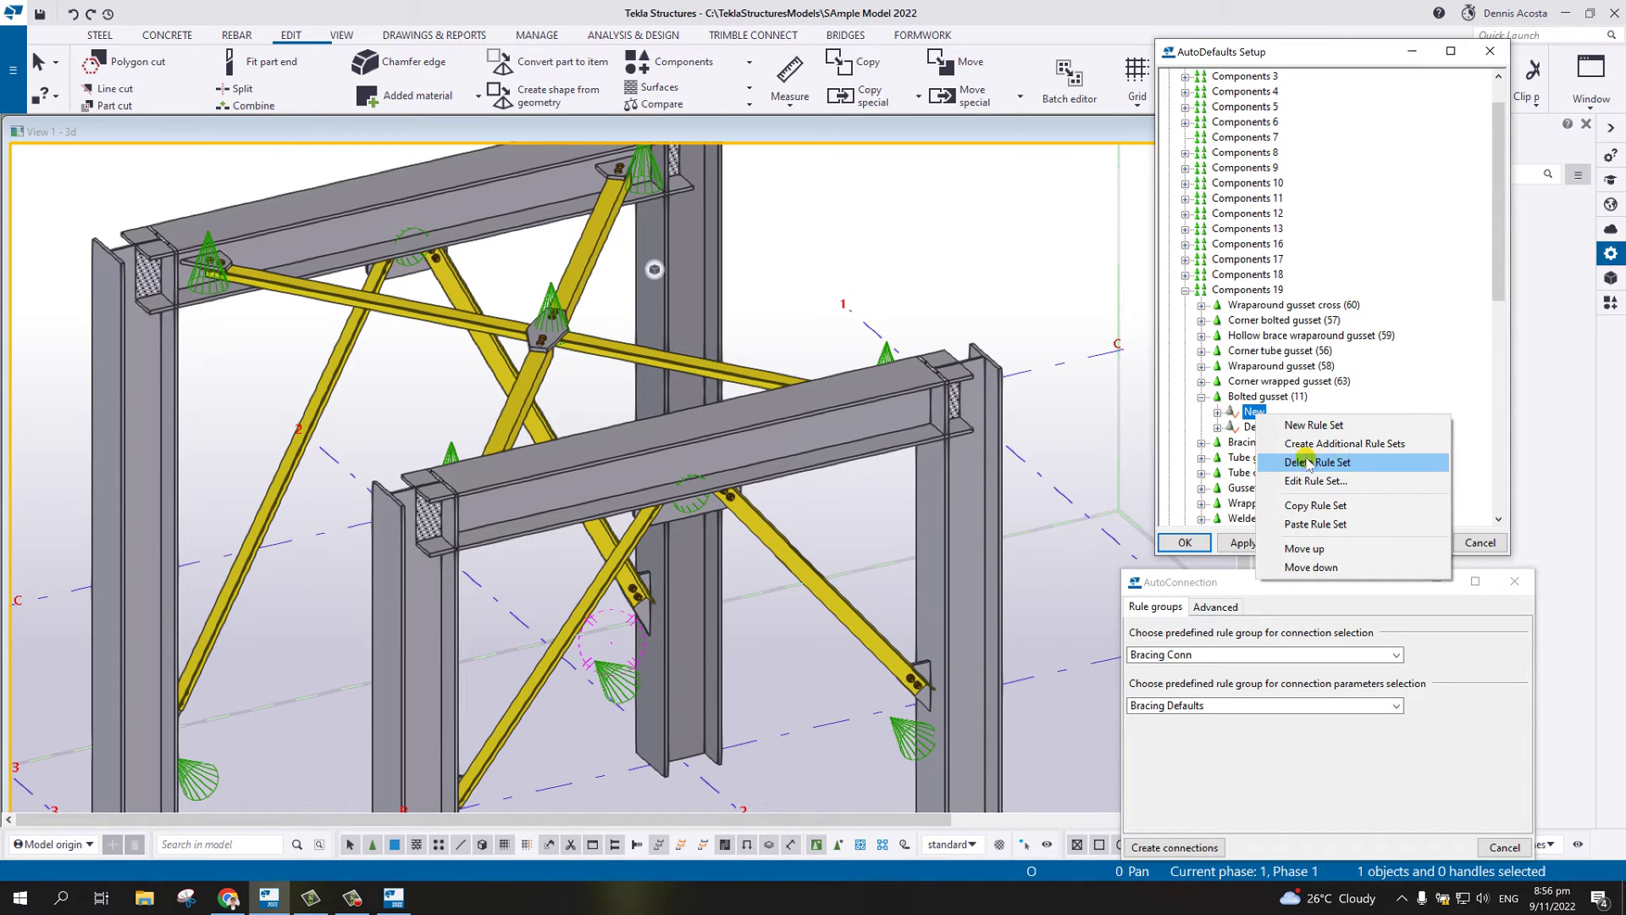
left_click(1316, 480)
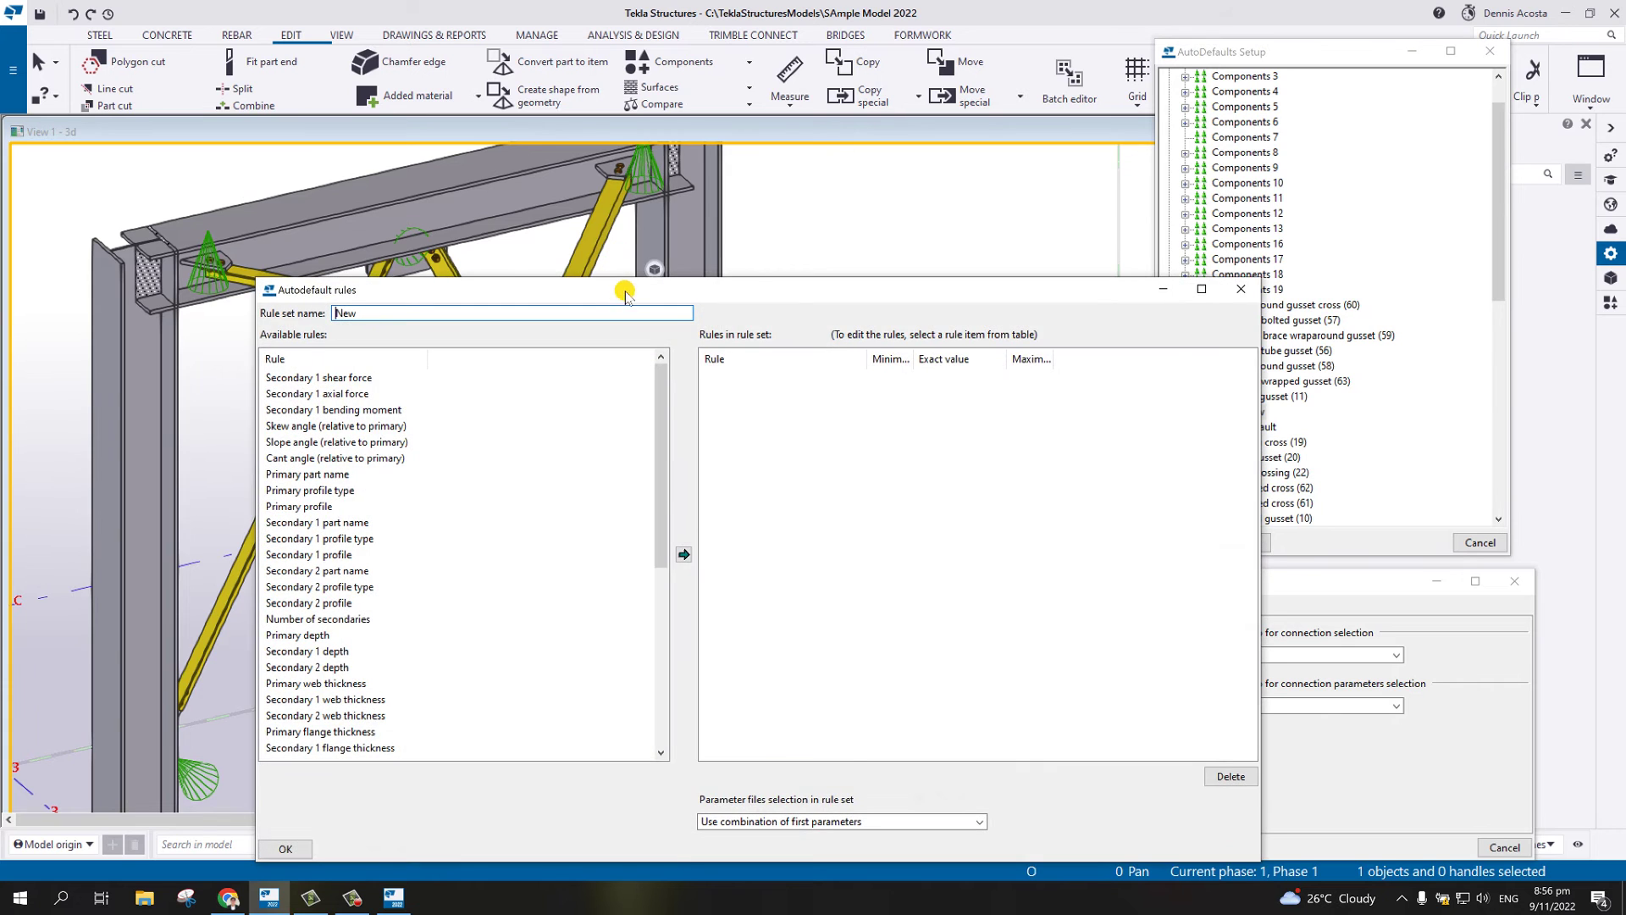
left_click_drag(625, 293, 619, 196)
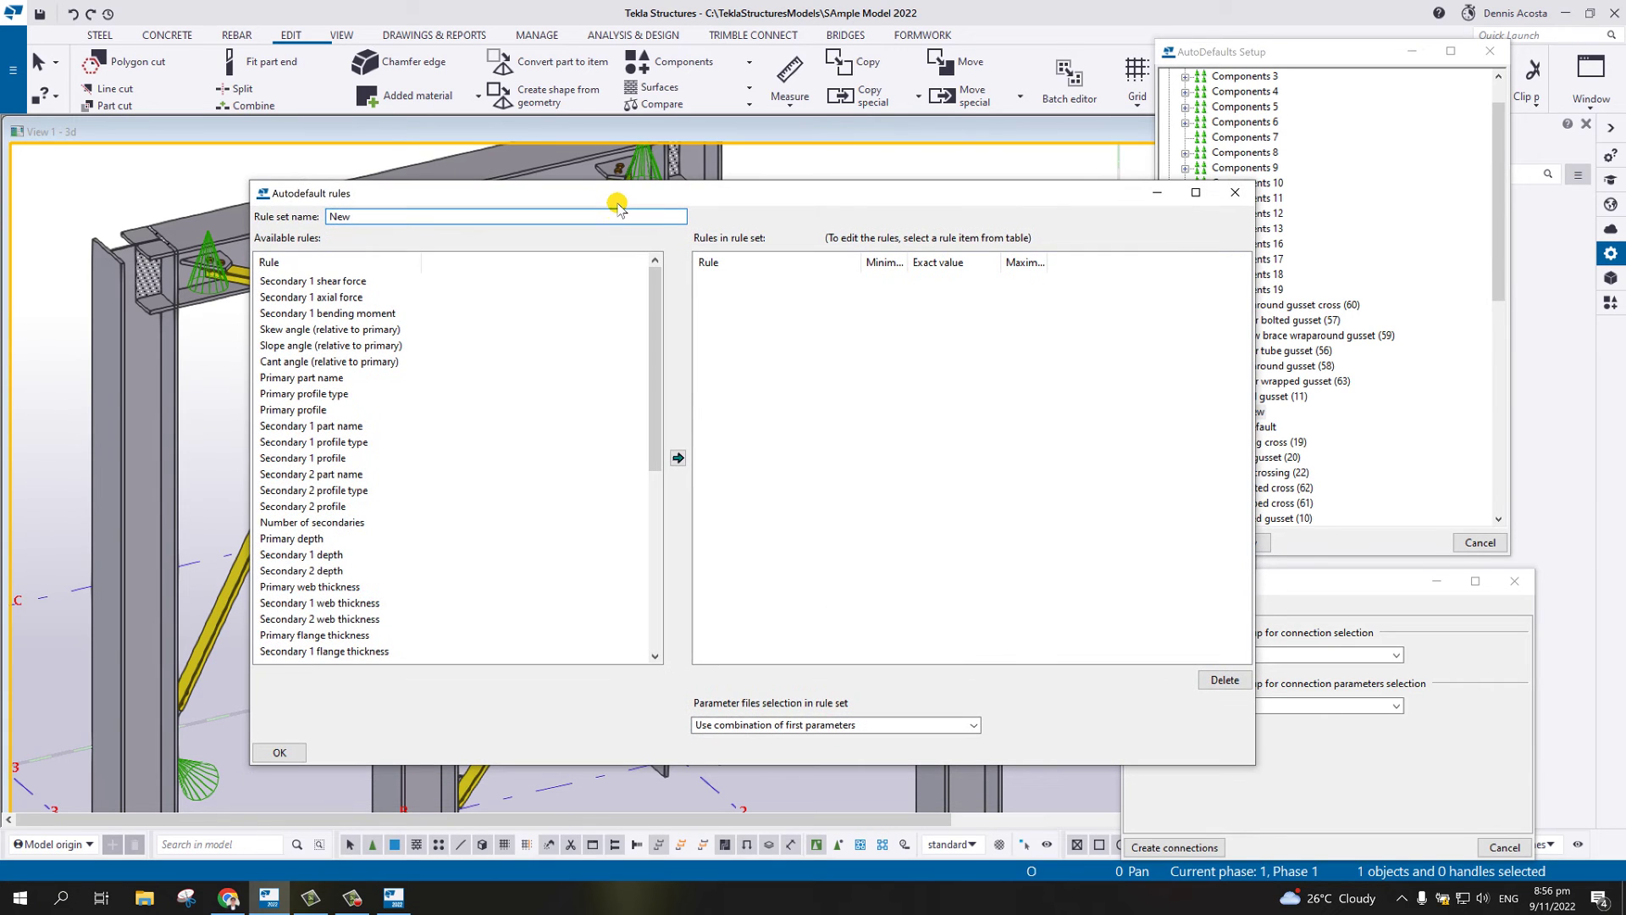
- Add the Primary part name and Secondary 1 part name rules to the New rule set
left_click(323, 379)
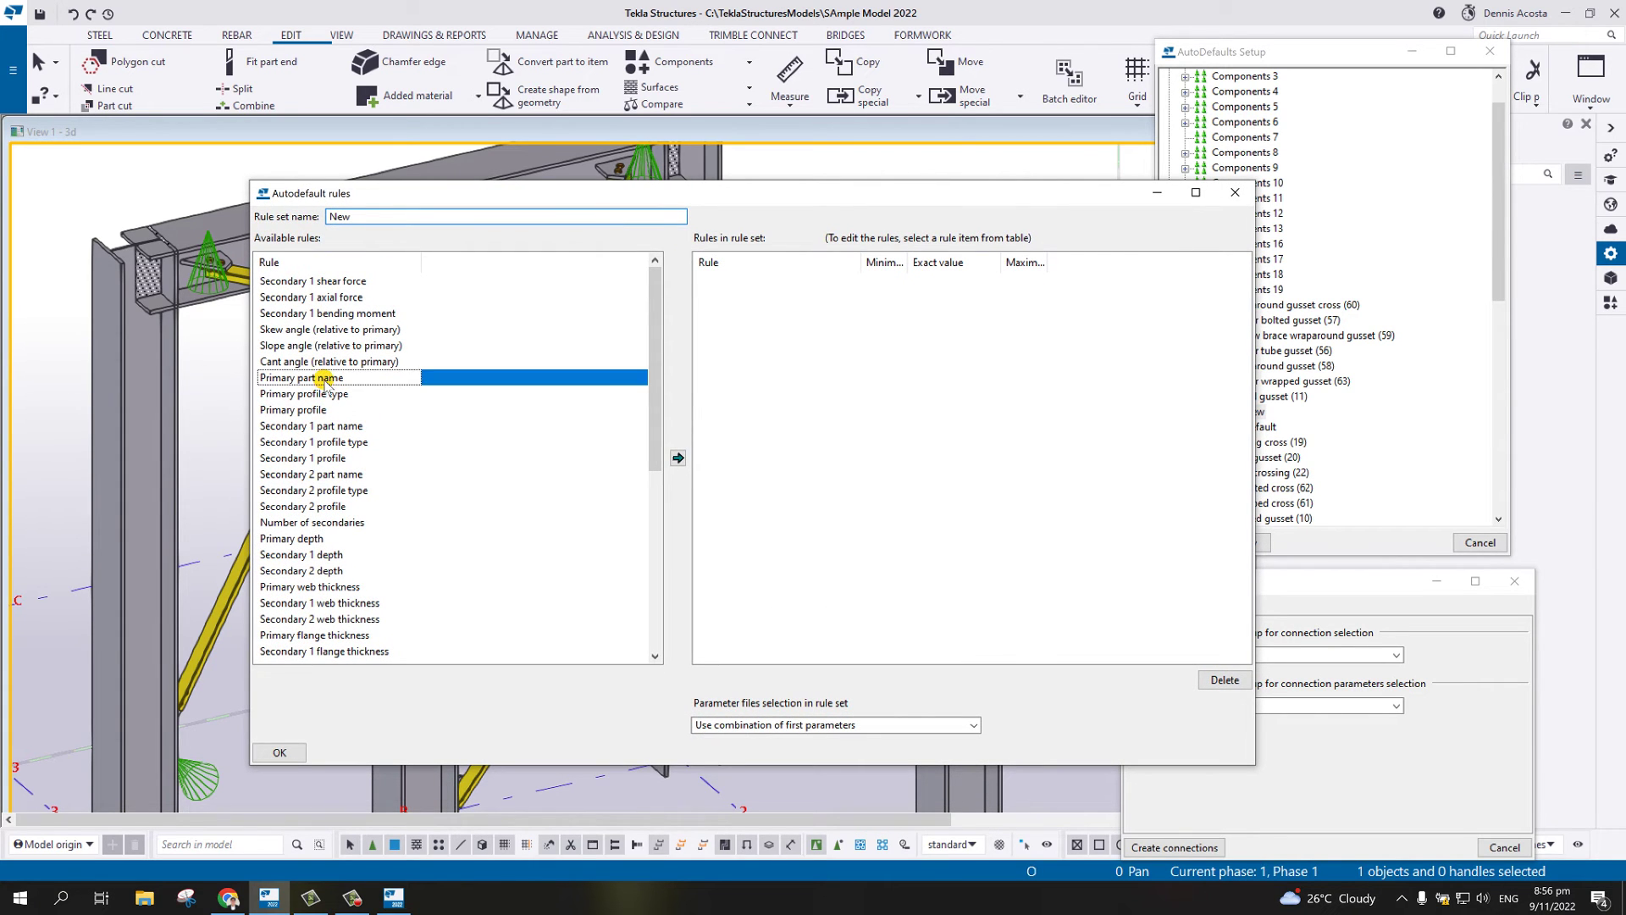
left_click(678, 457)
left_click(347, 426)
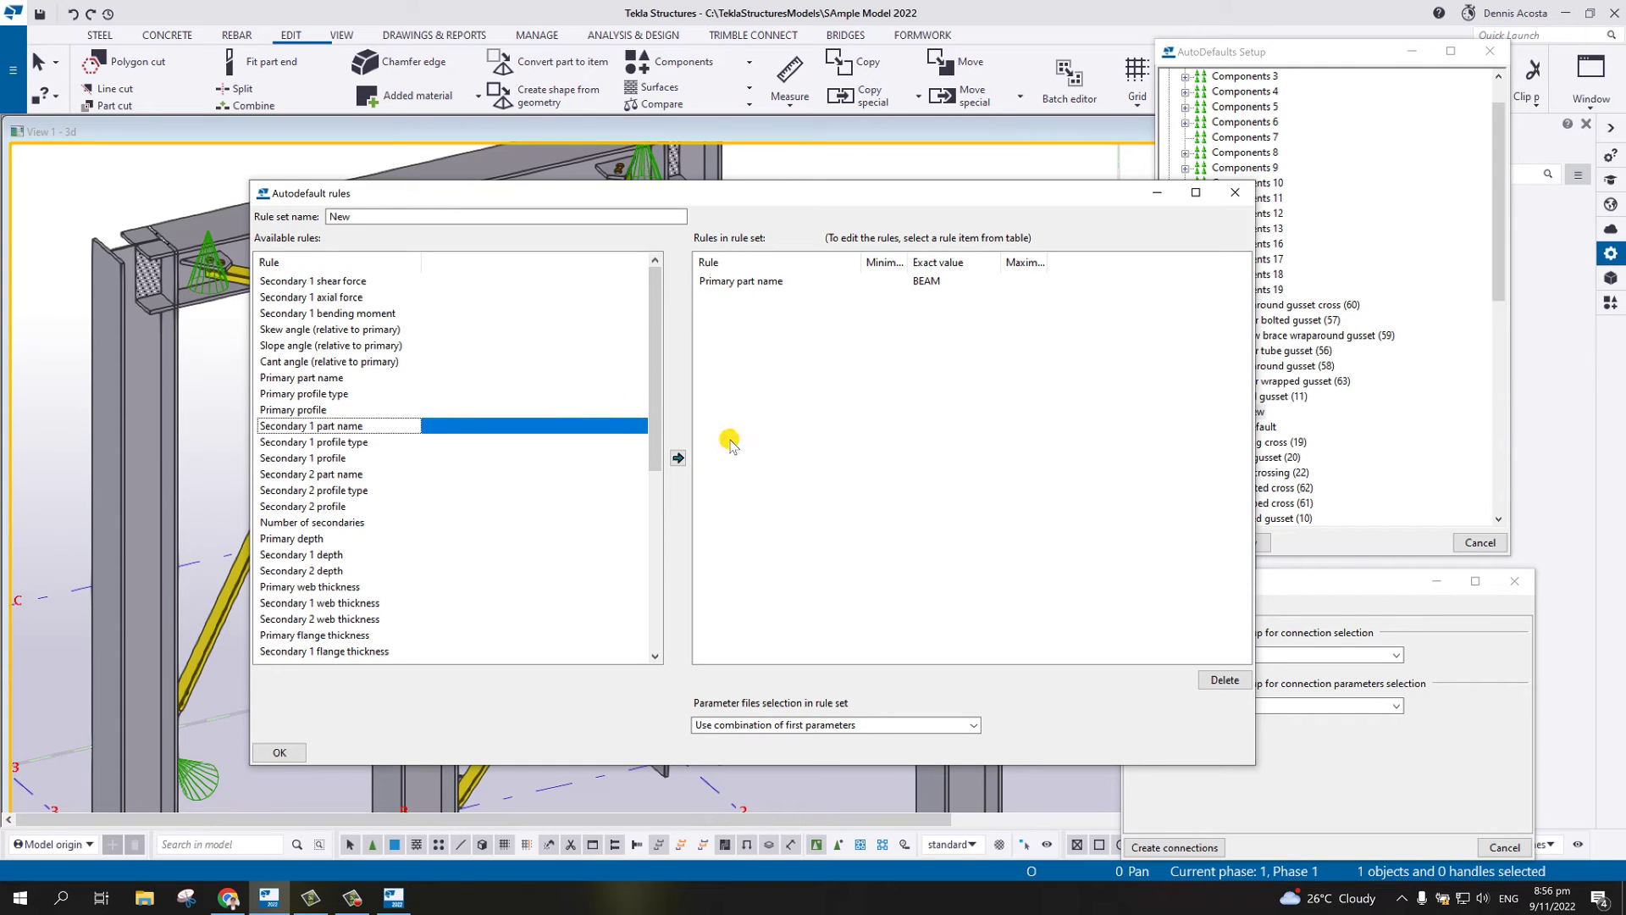
left_click(677, 457)
- Set the exact value of the Primary part name rule to COLUMN
left_click(927, 283)
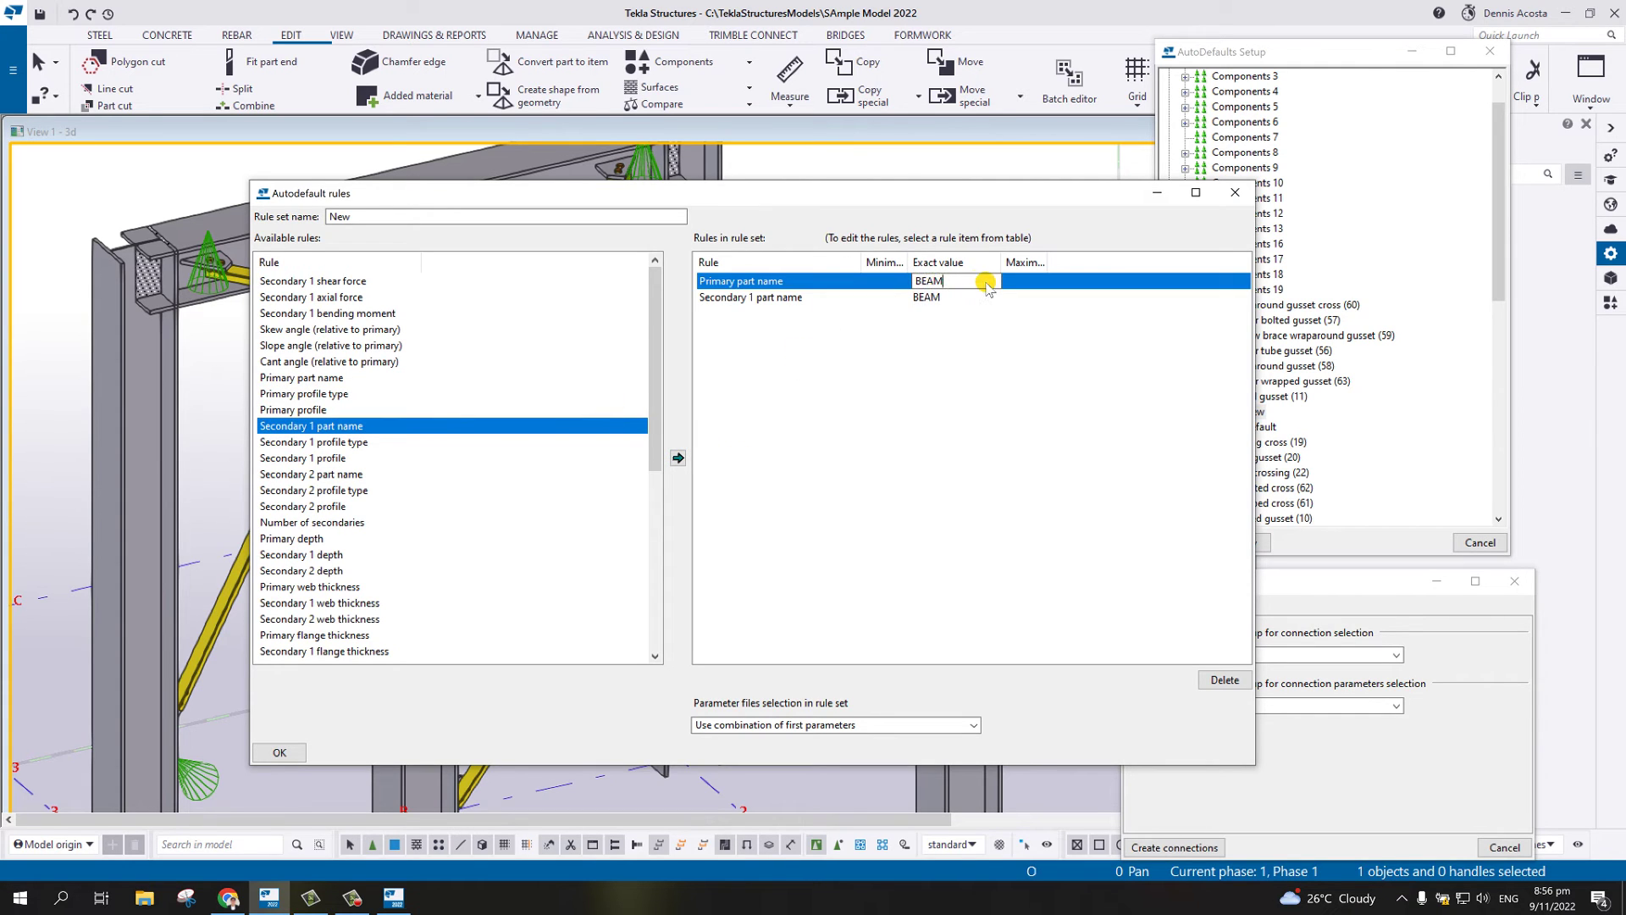
key("Caps_Lock")
type("COL")
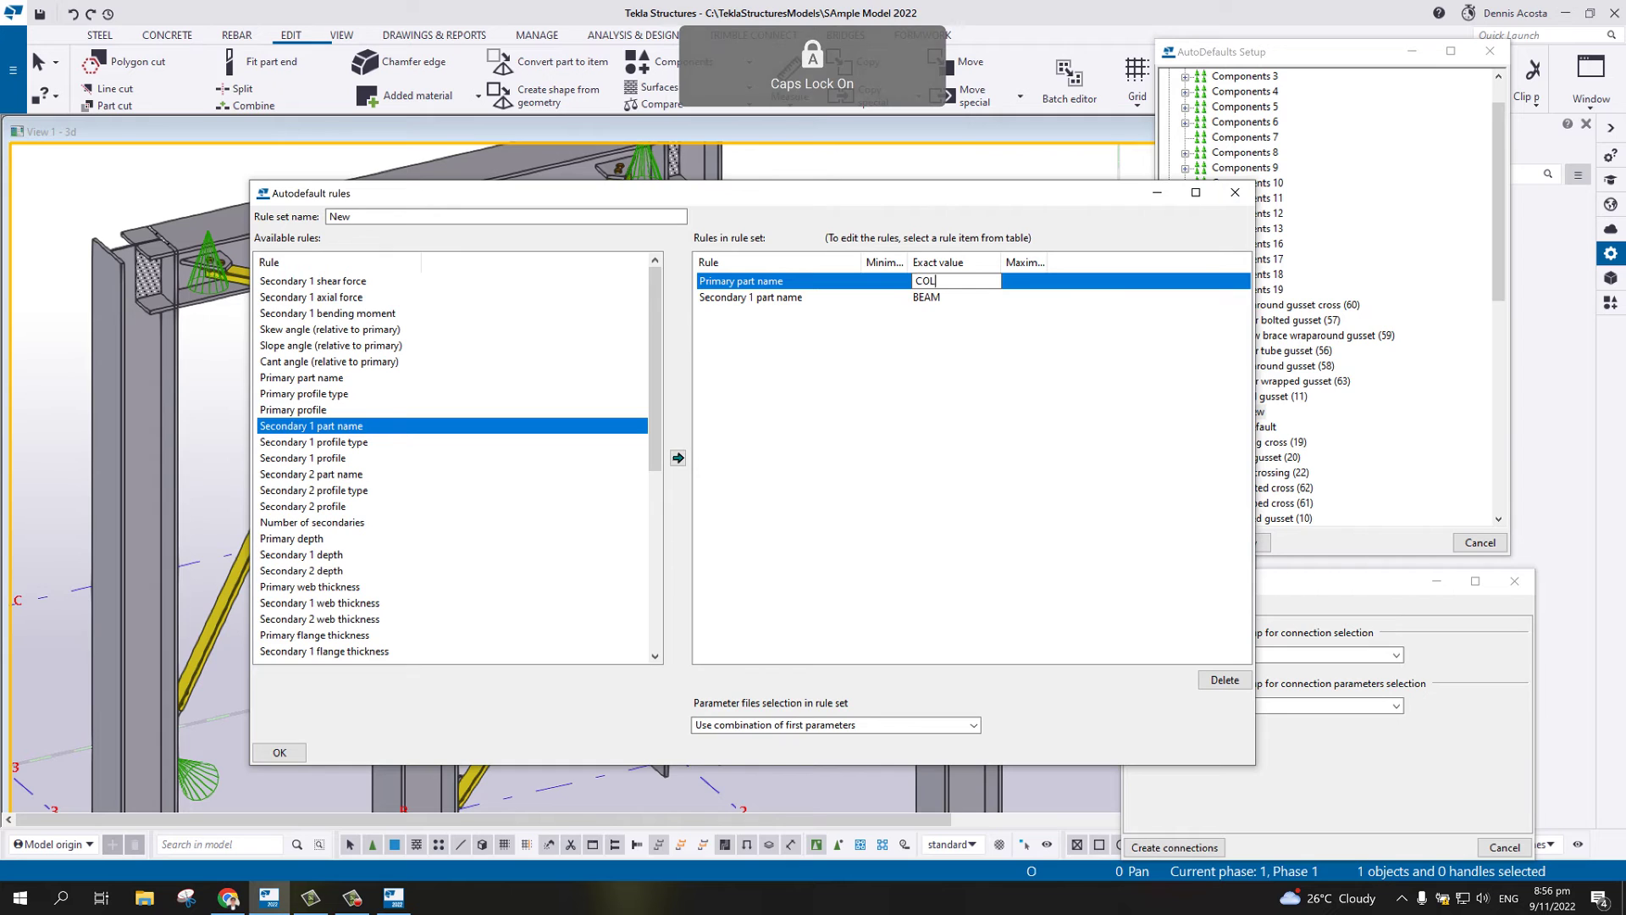
type("UMN")
- Look up the brace's part name in the model and set the Secondary 1 part name rule to VERTICAL_BRACE
left_click(949, 298)
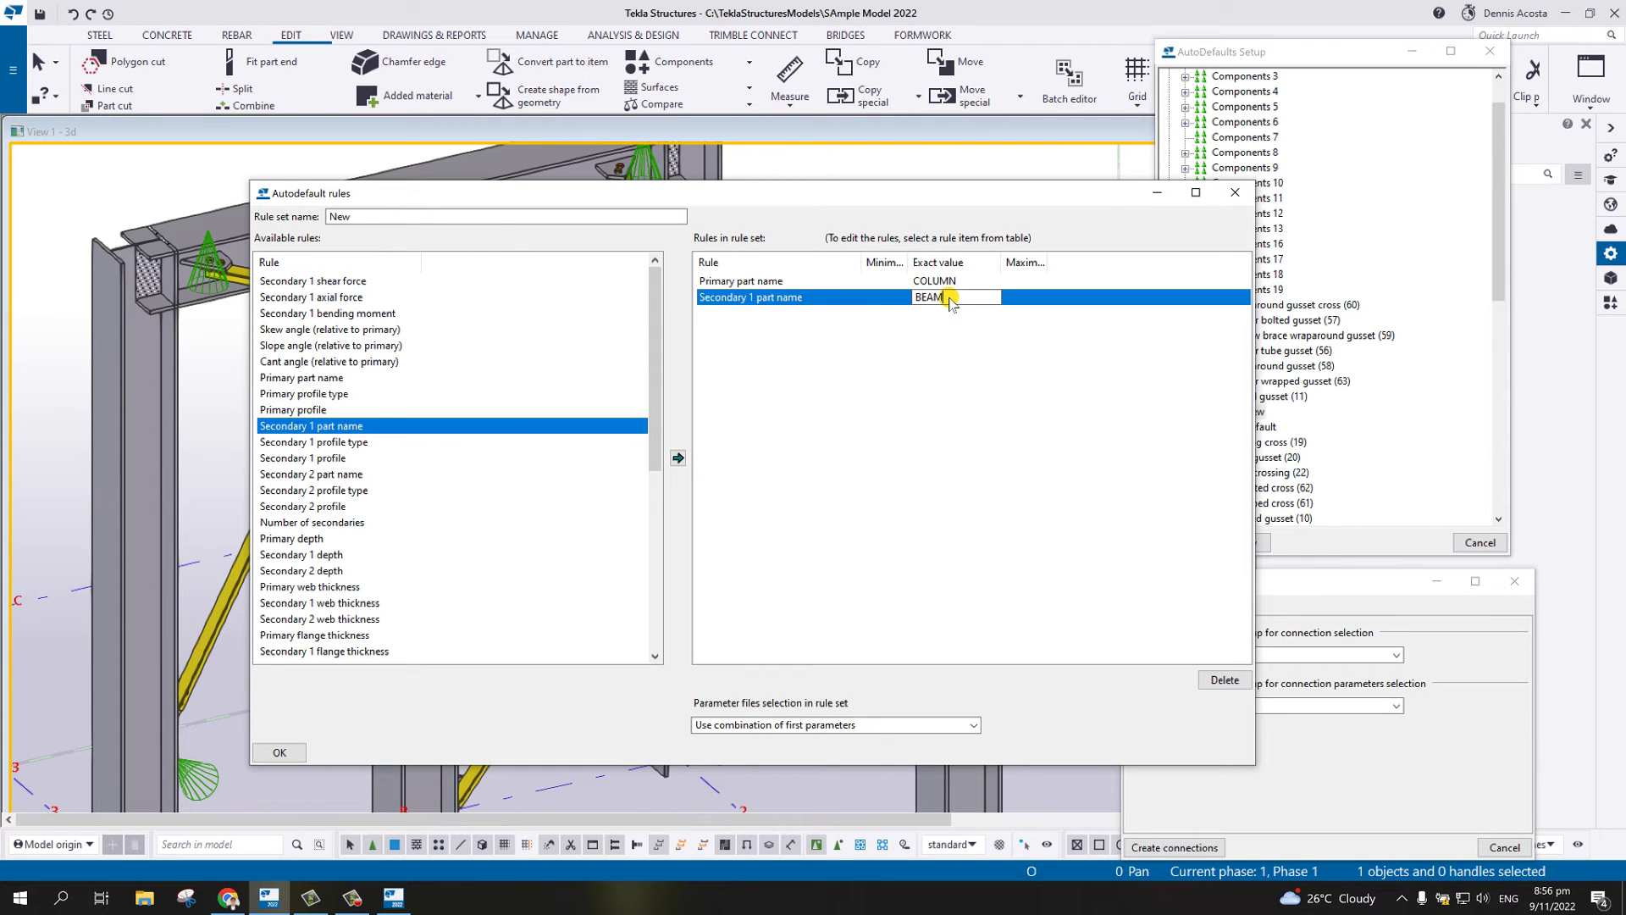
left_click(204, 601)
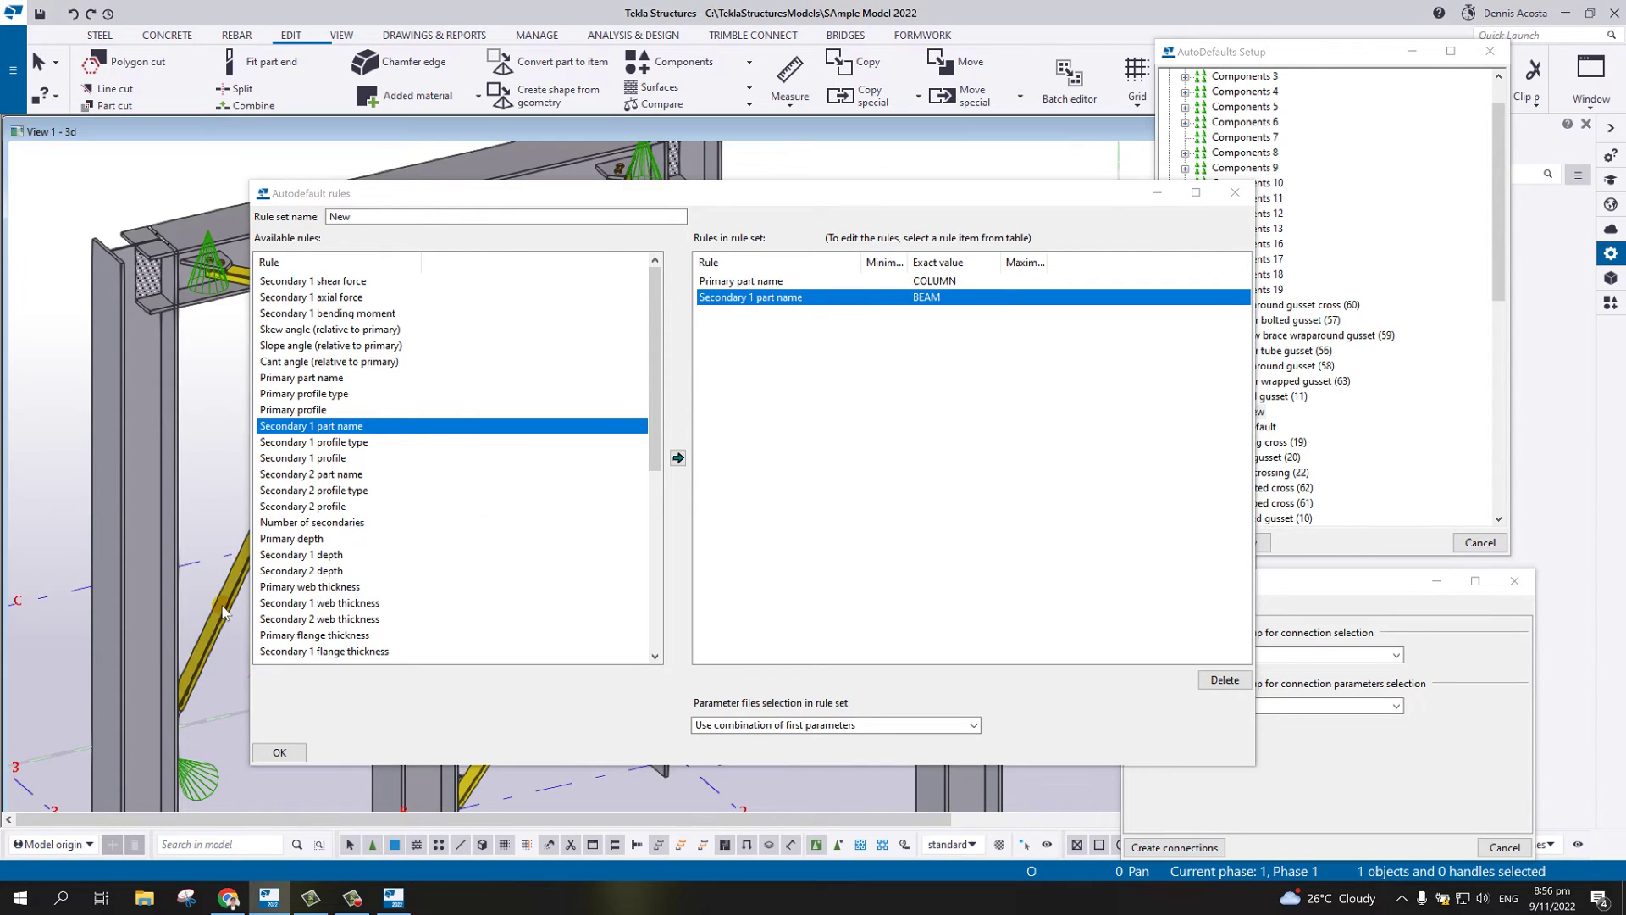
left_click_drag(1334, 56, 1472, 111)
left_click(1337, 223)
left_click(1299, 471)
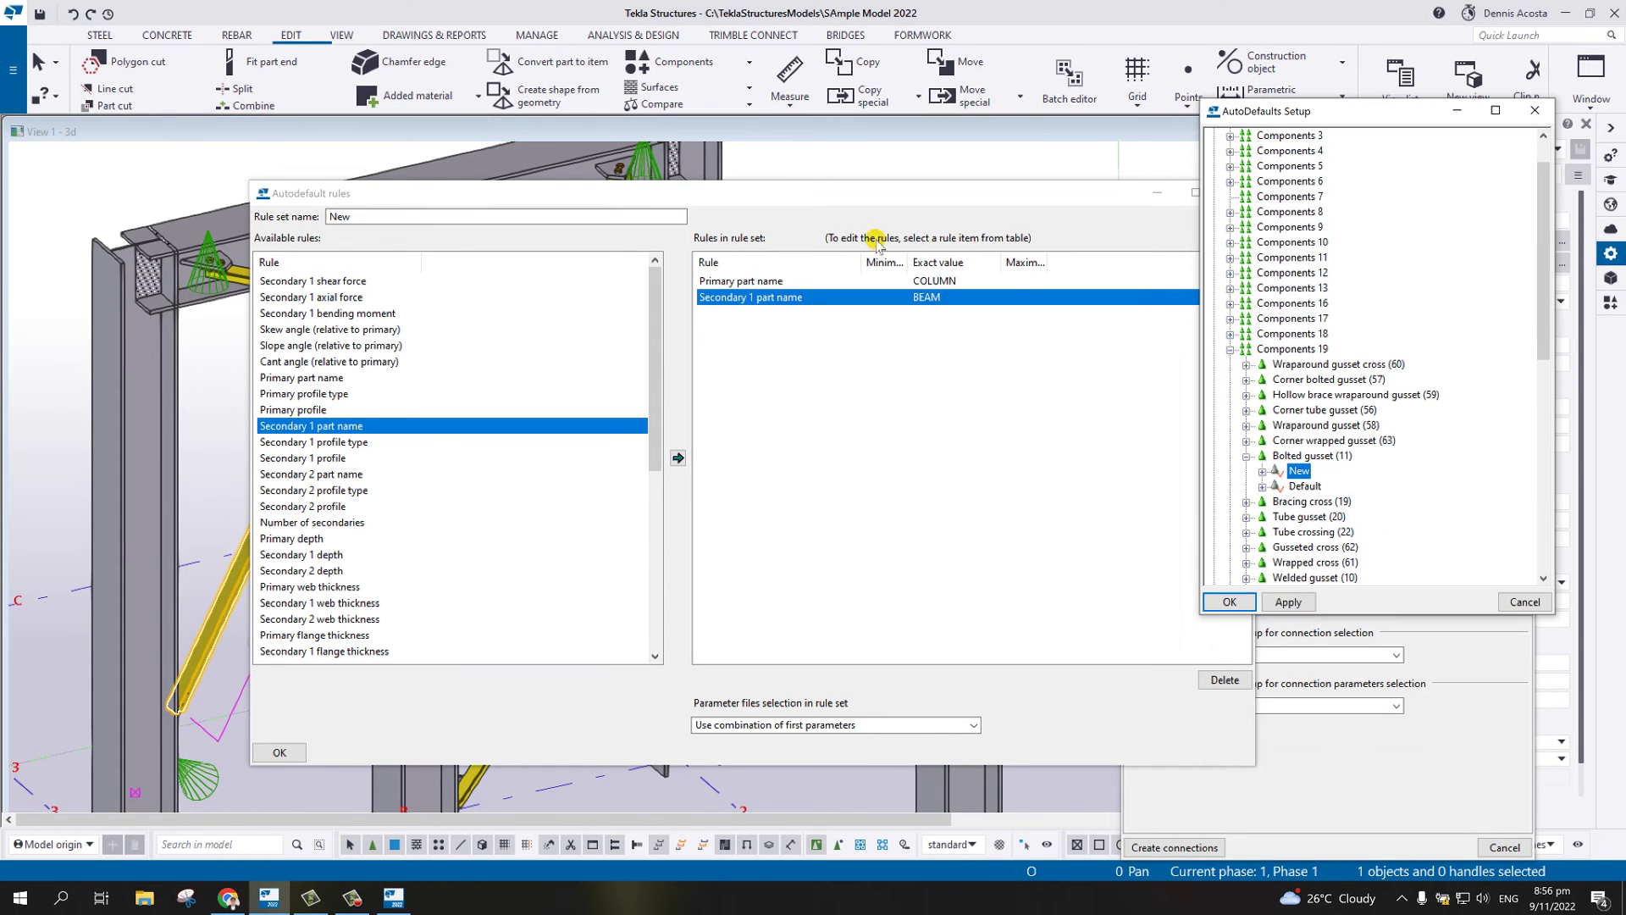
double_click(919, 298)
type("VERTICAL_BRACE")
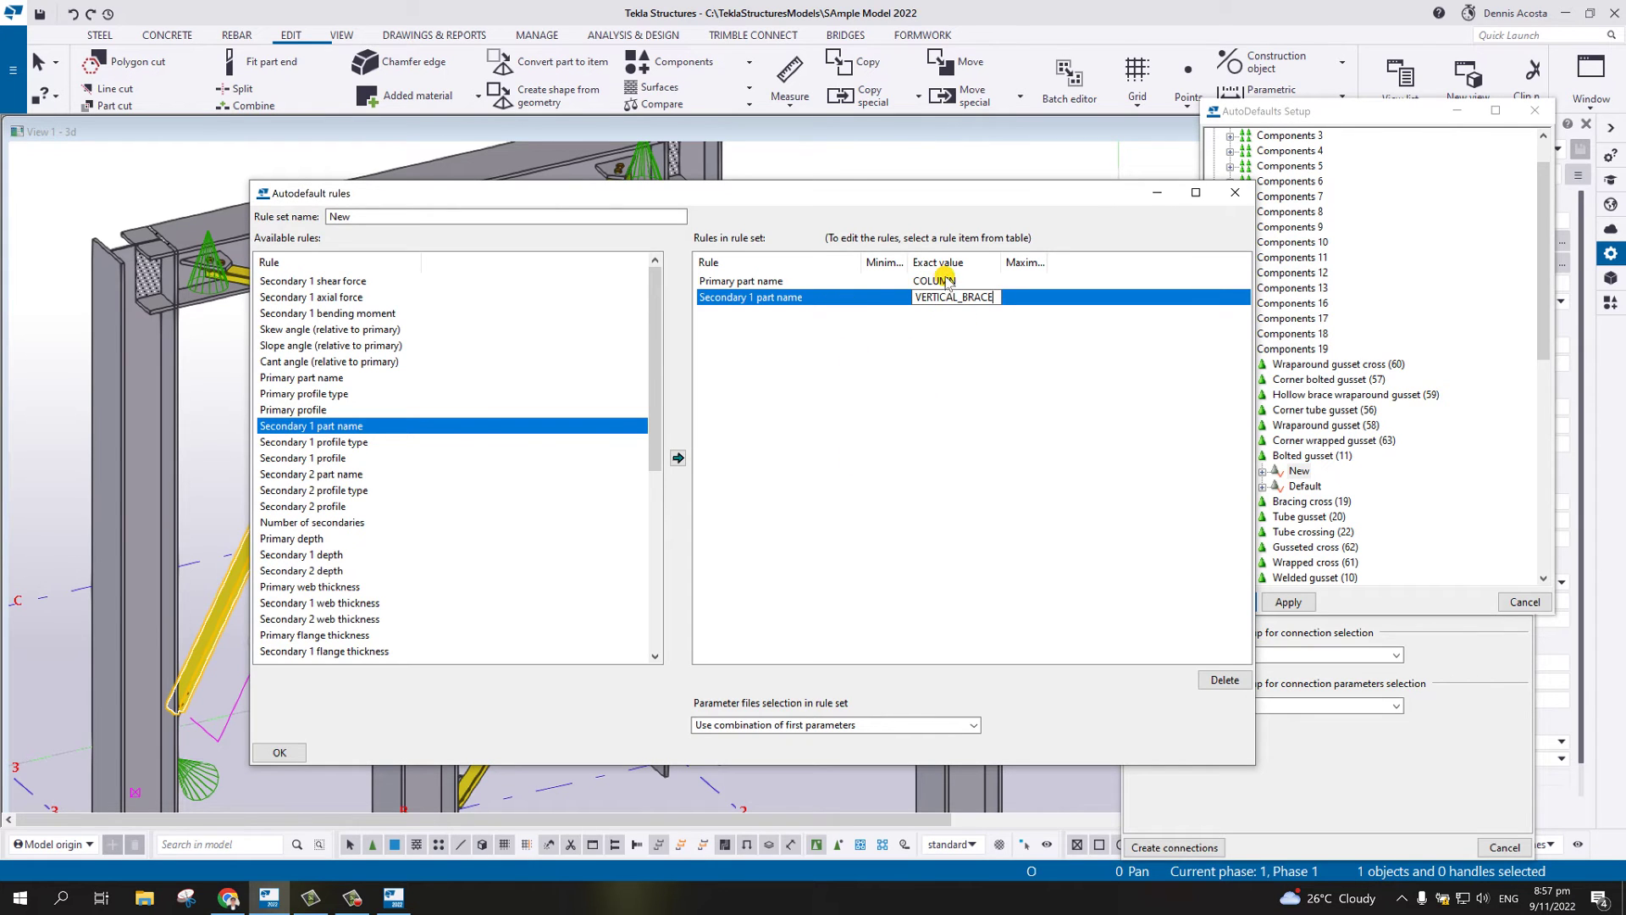
- Set the parameter files selection to Iterate until connection symbol is green and name the rule set VERTBRACE
left_click(974, 725)
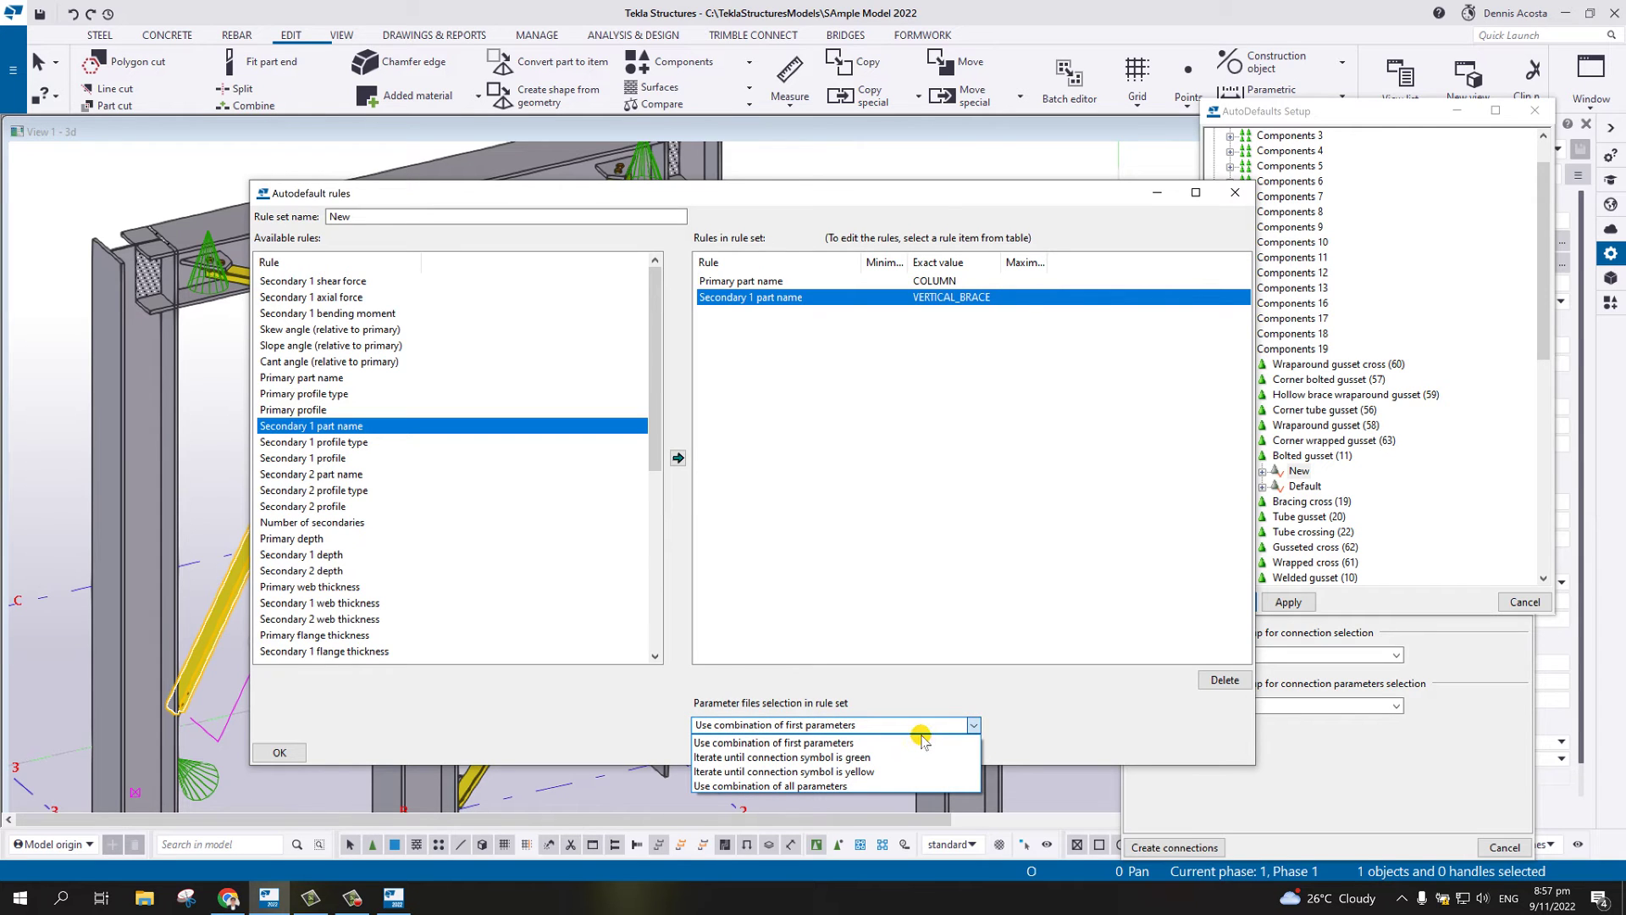
left_click(813, 757)
left_click(362, 217)
double_click(362, 217)
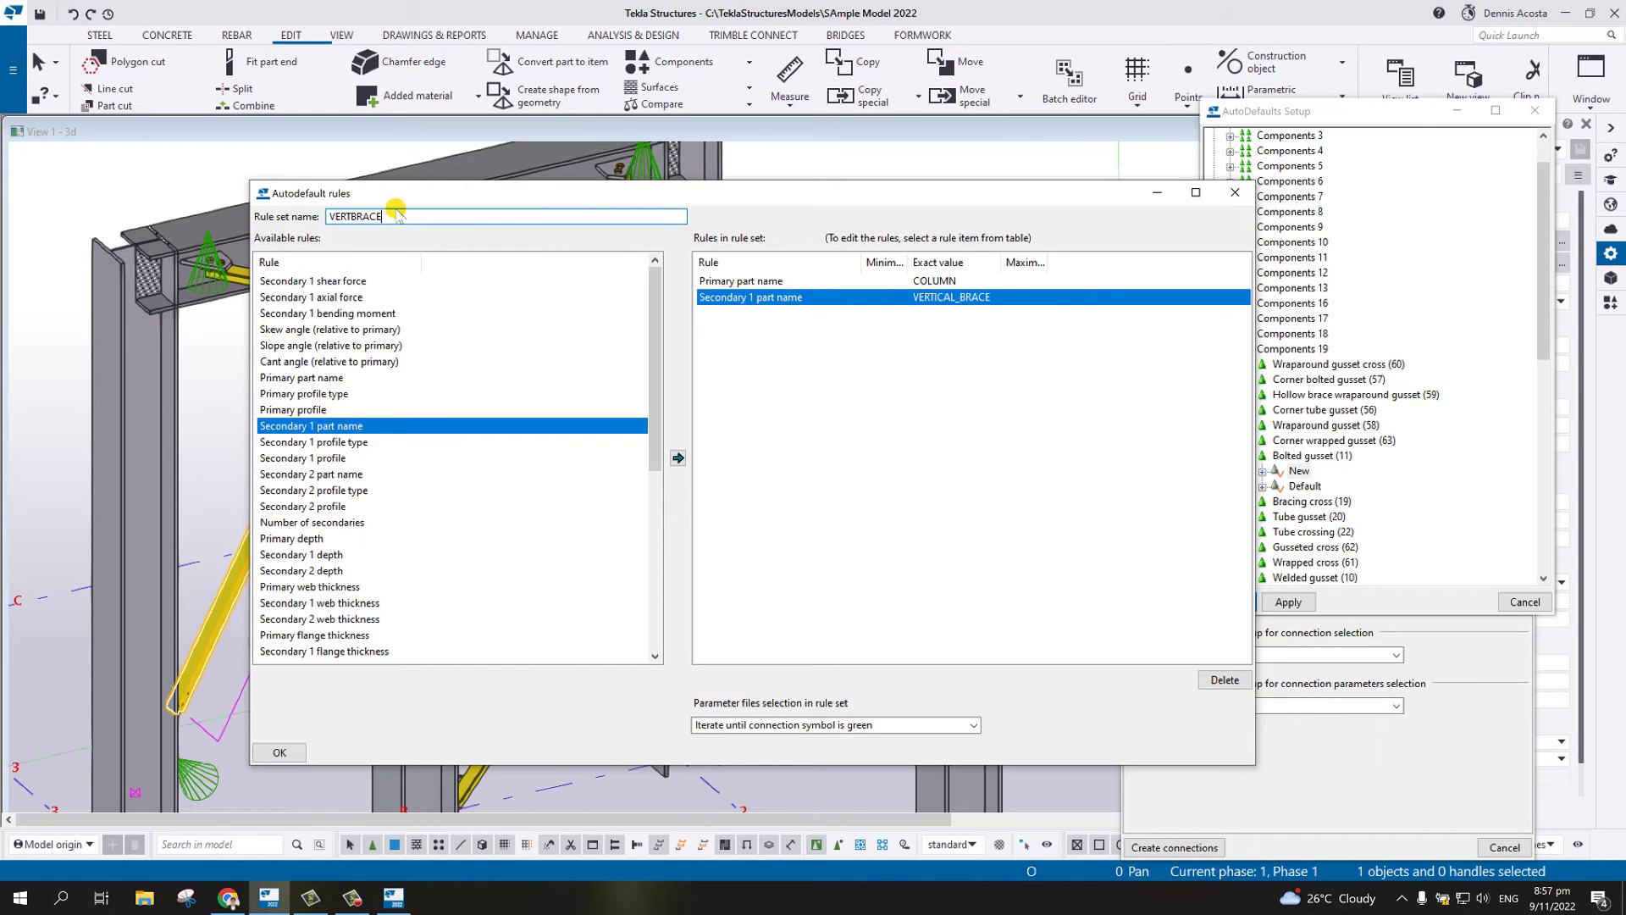
left_click(292, 752)
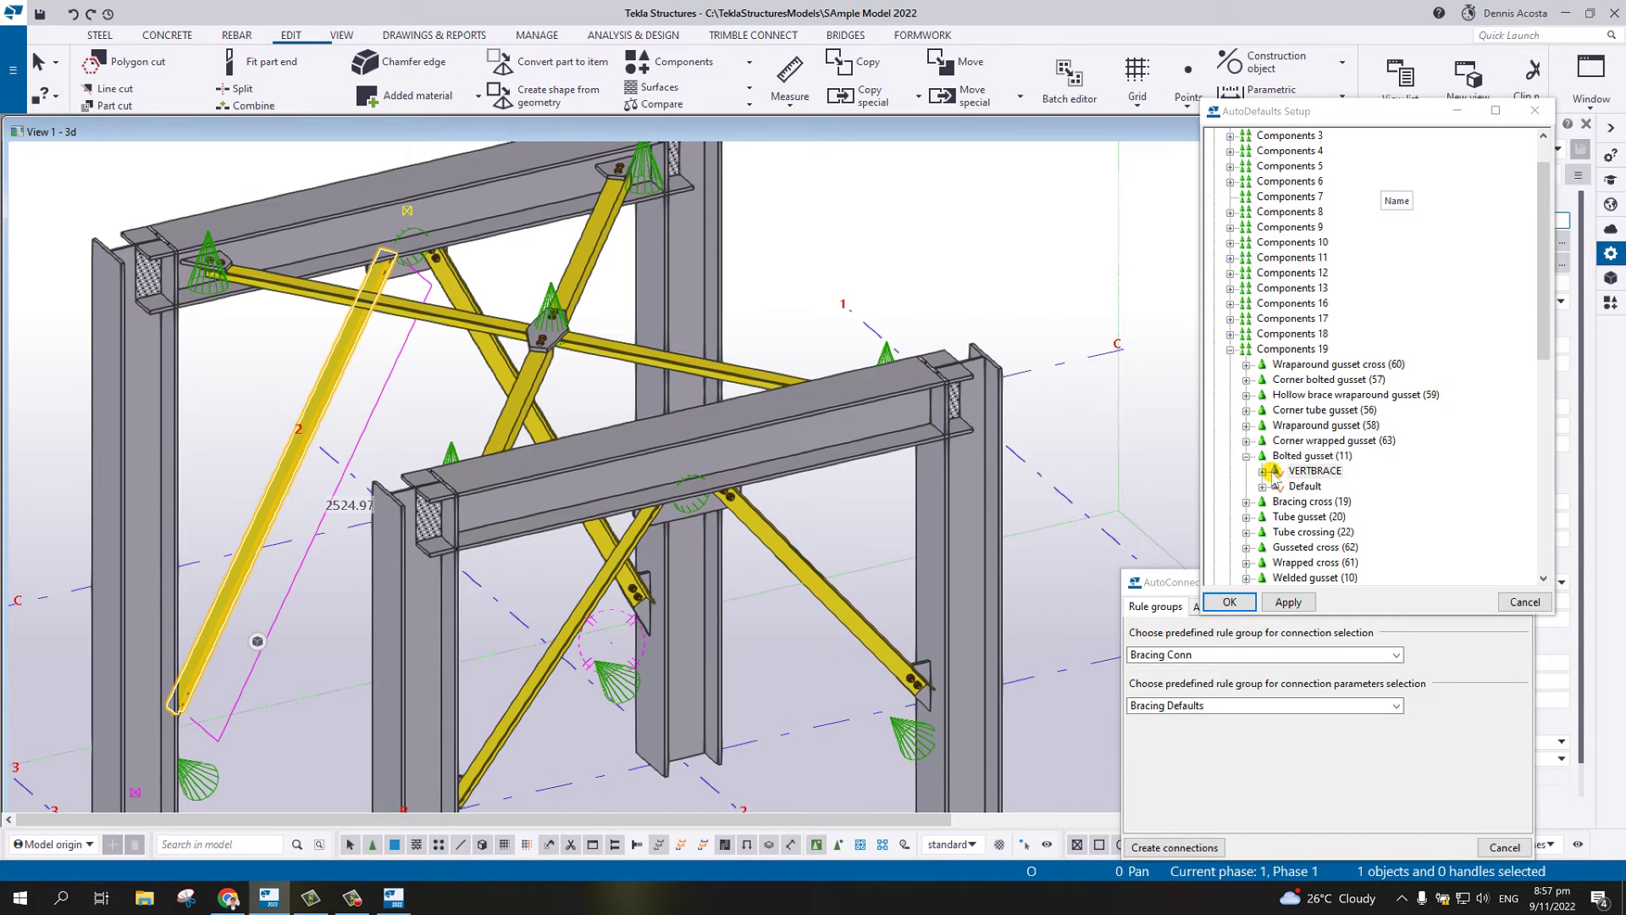
- Reopen the VERTBRACE rule set and rename it VERTBRACE_COL
right_click(1311, 472)
left_click(1374, 539)
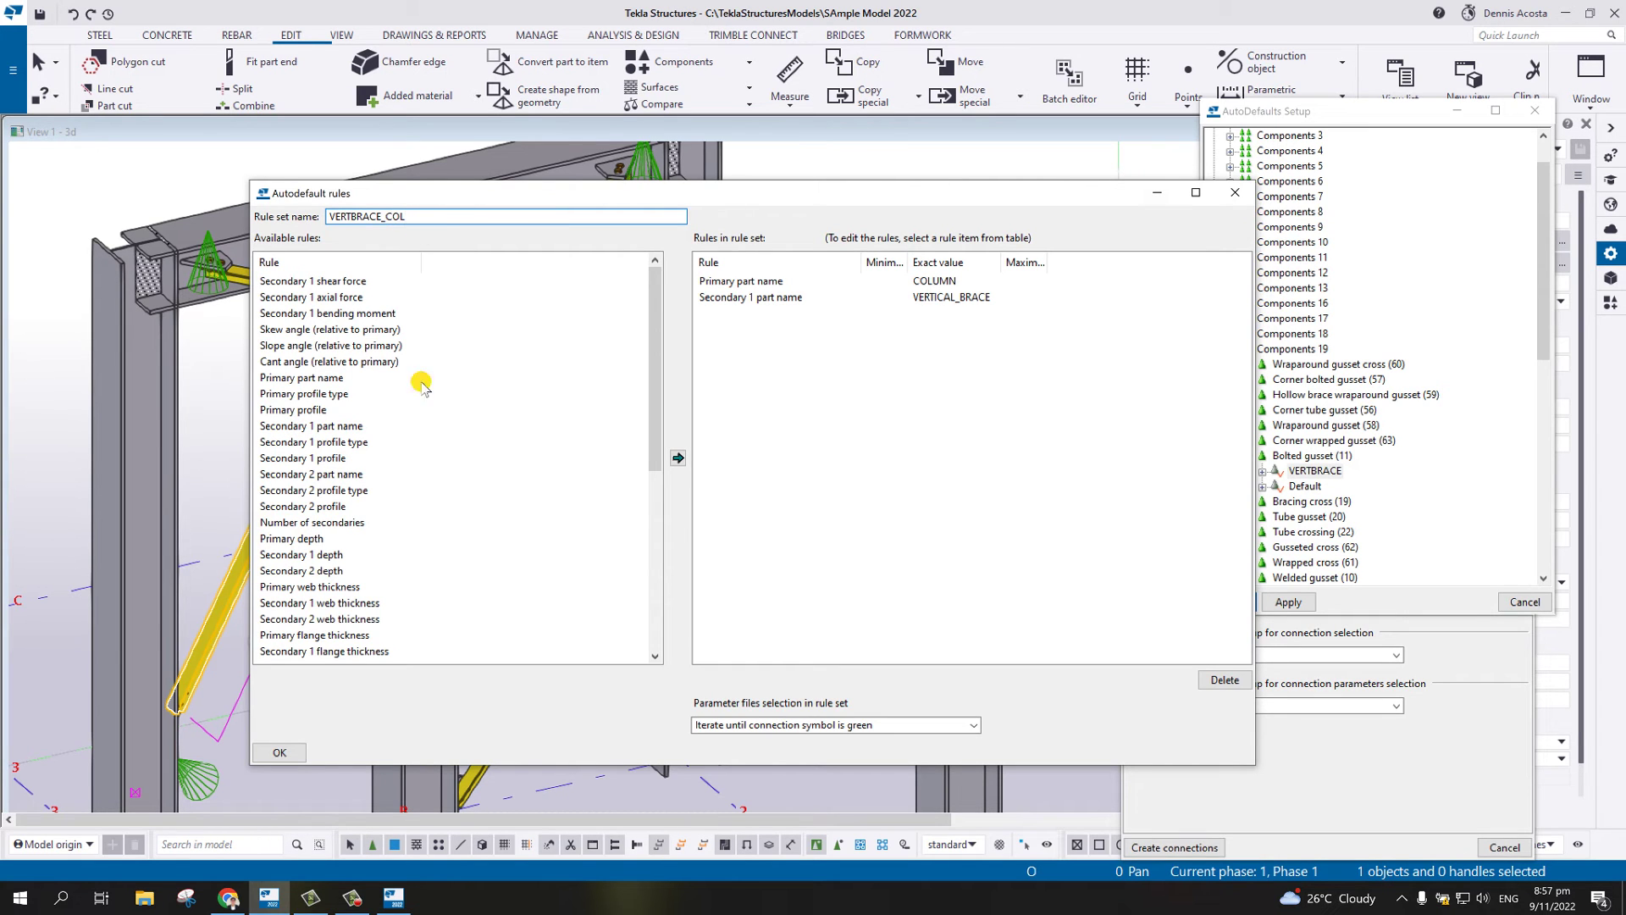
left_click(280, 752)
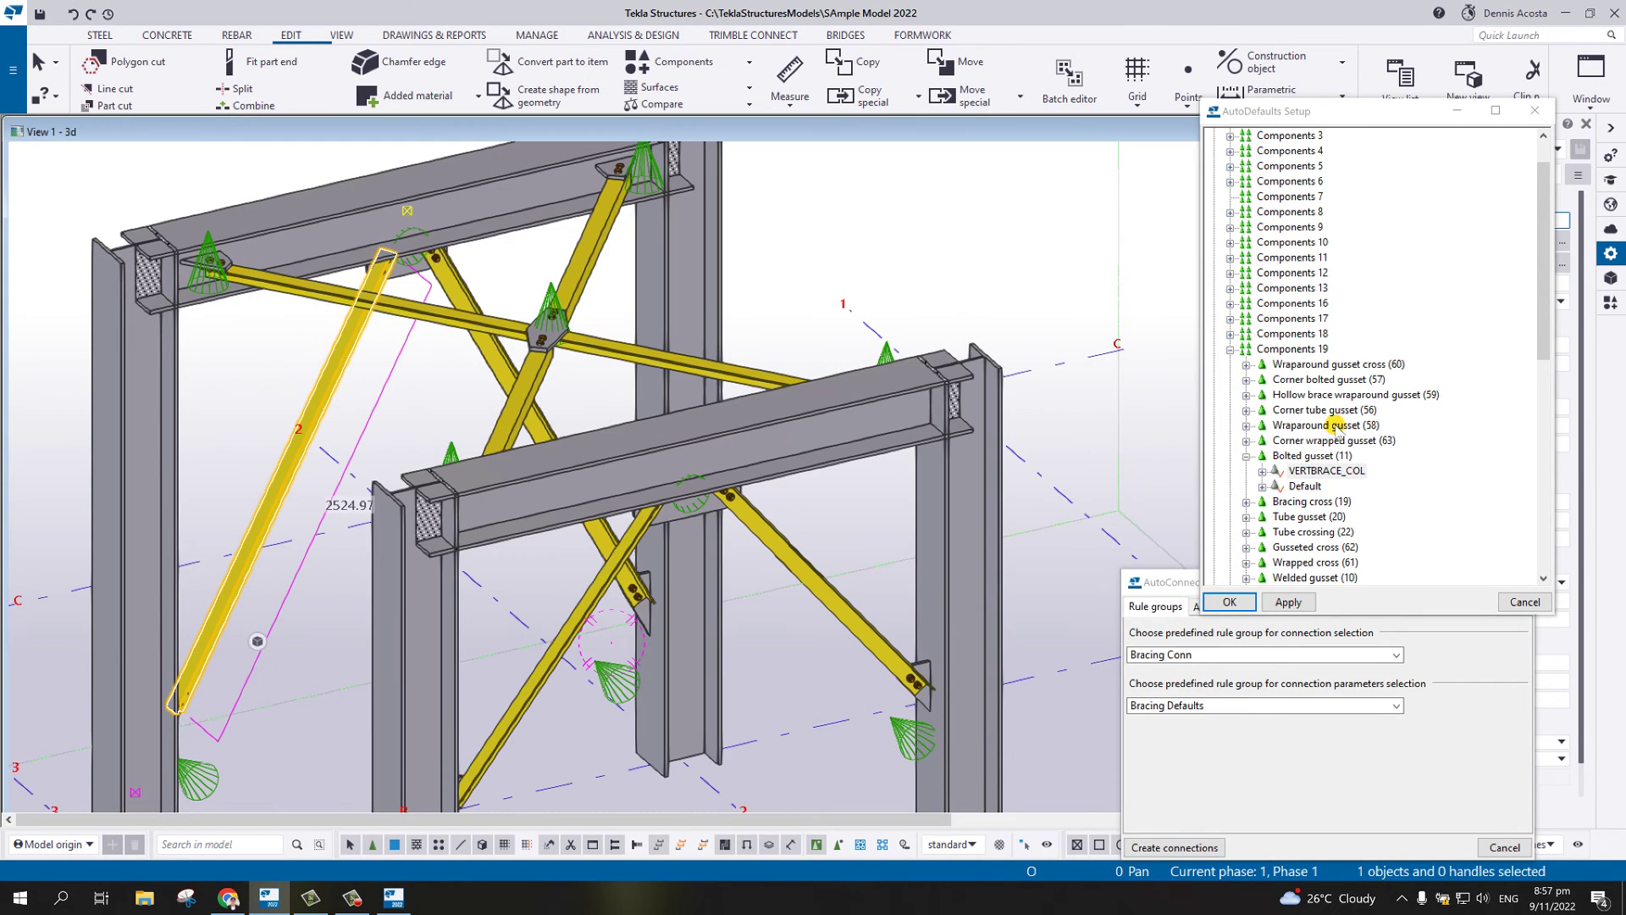
- Replace the standard.j11 connection parameters of the VERTBRACE_COL rule set with the attribute file VERT_BRACE.j11
left_click(1262, 471)
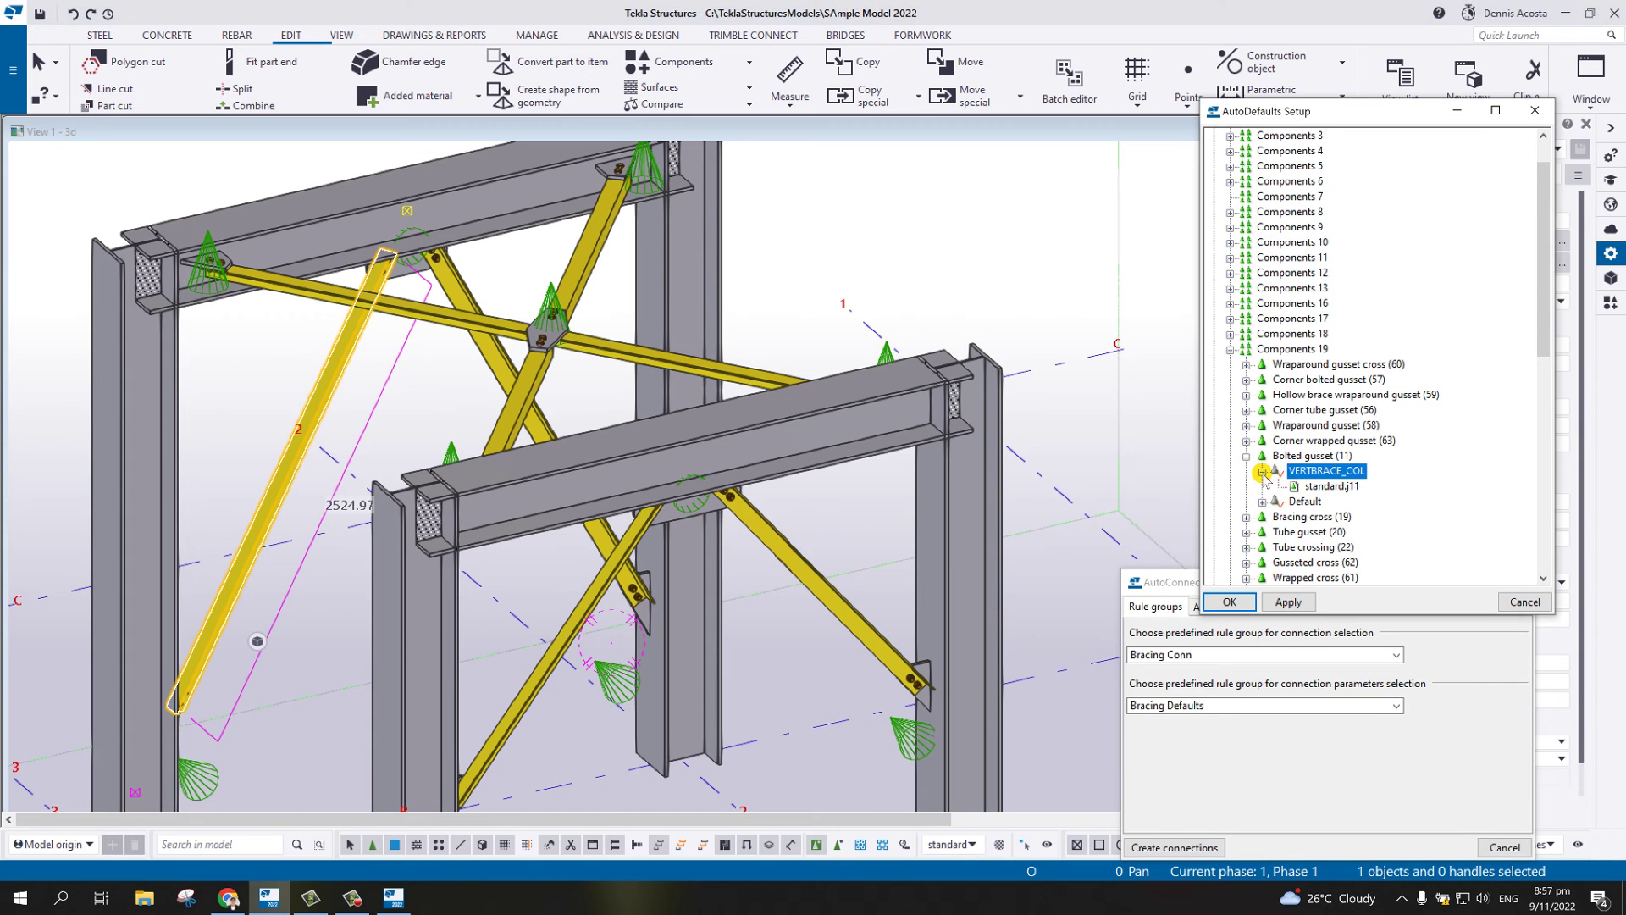
right_click(1326, 488)
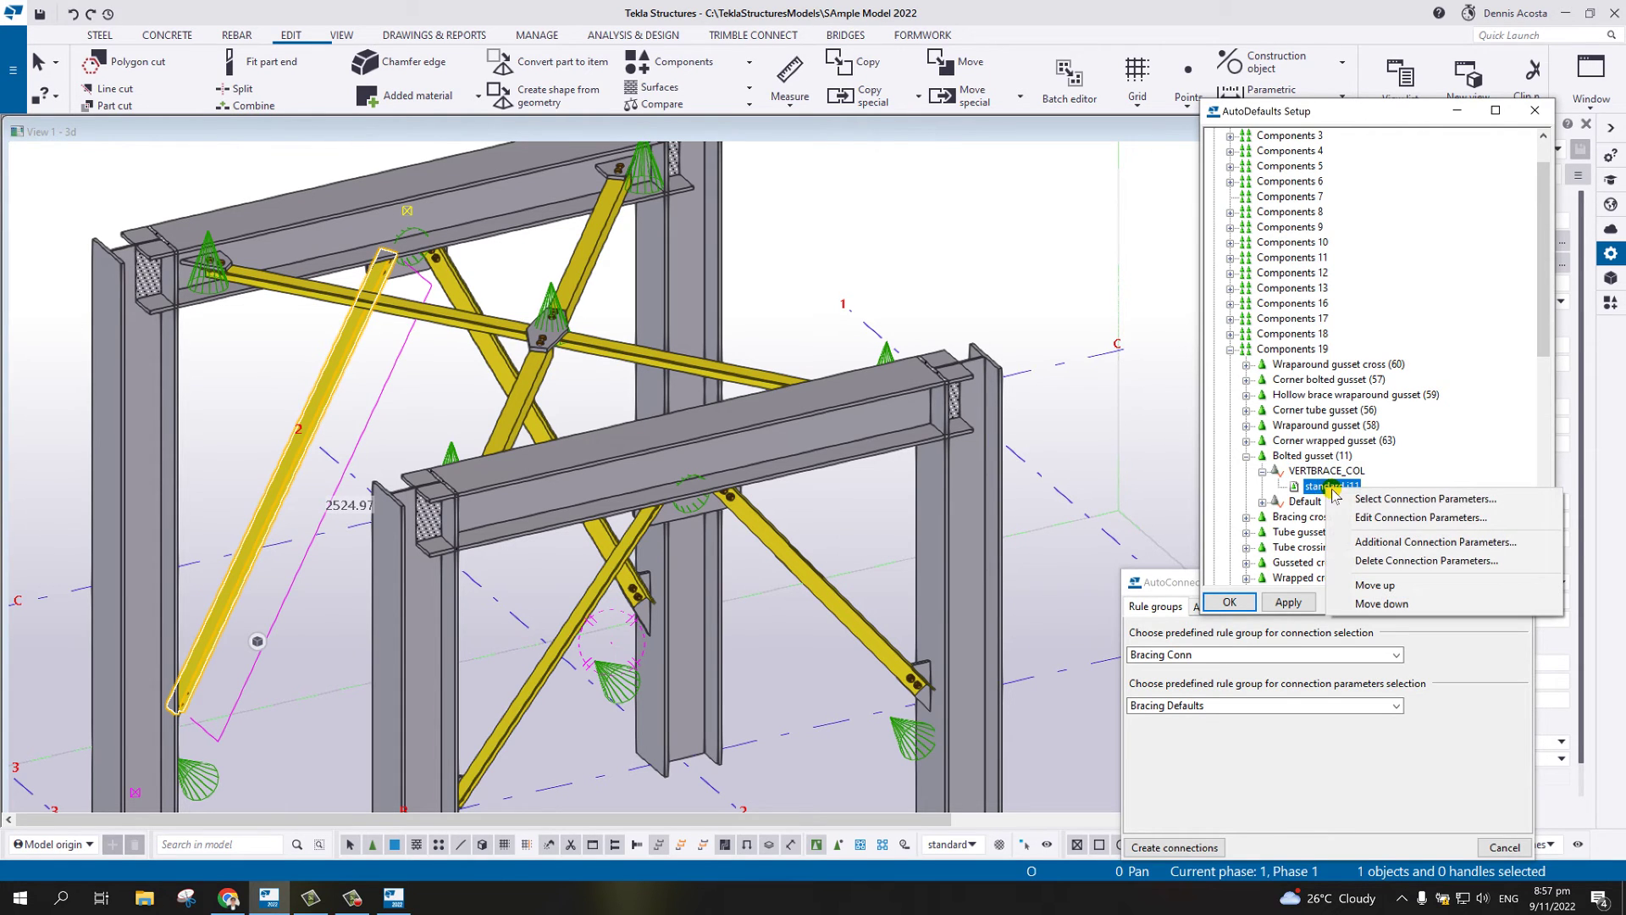
left_click(1401, 500)
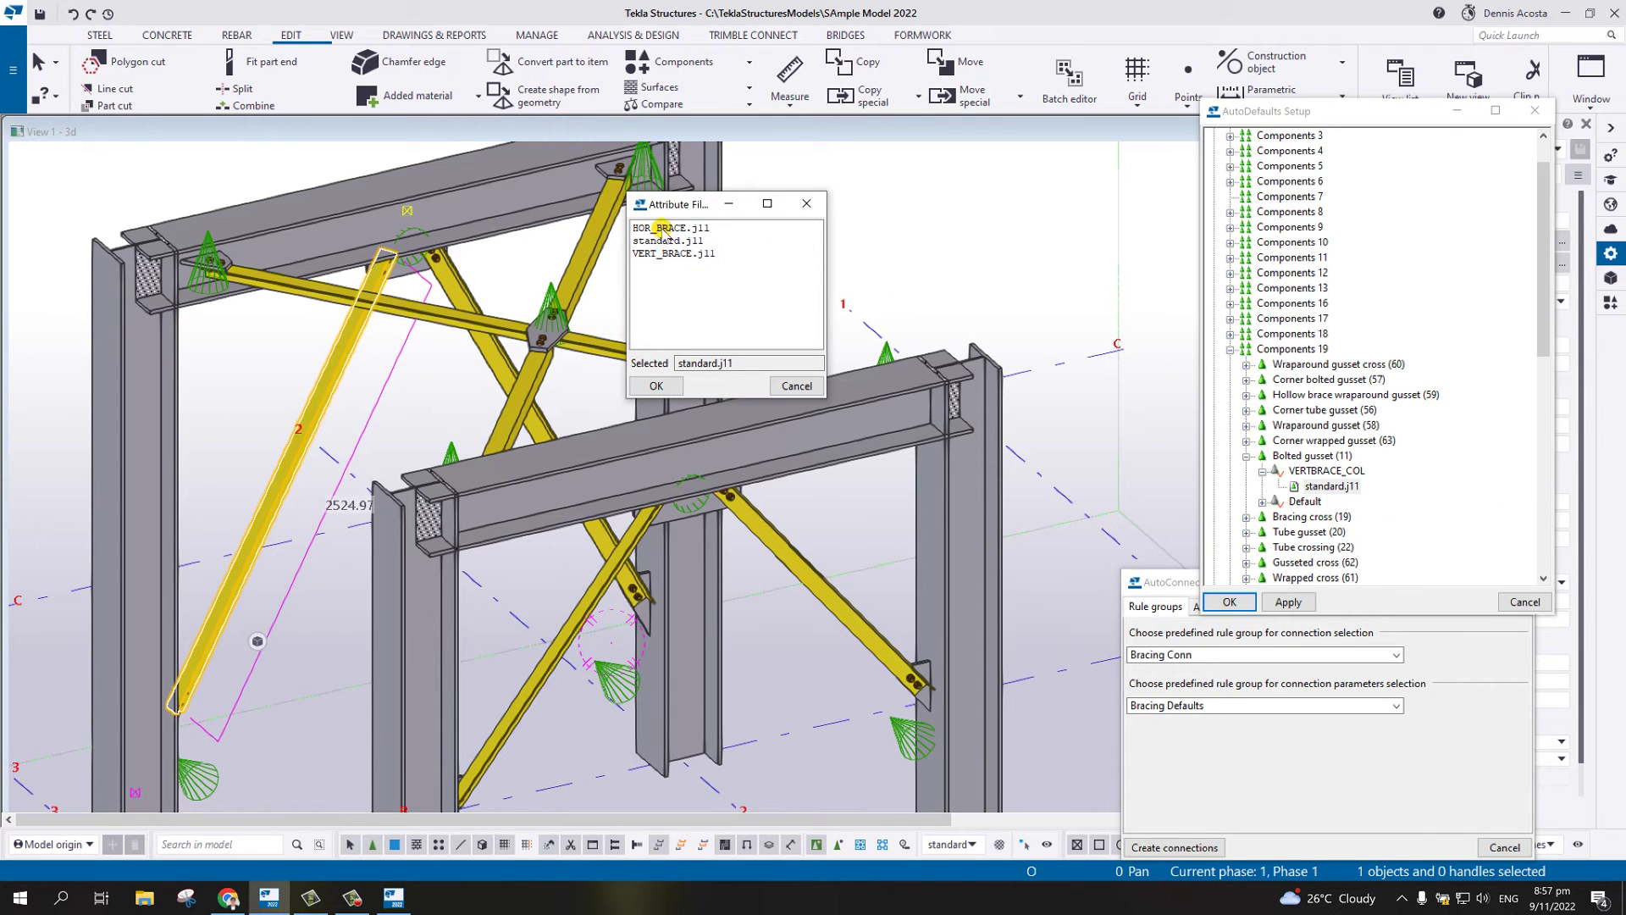
left_click(670, 254)
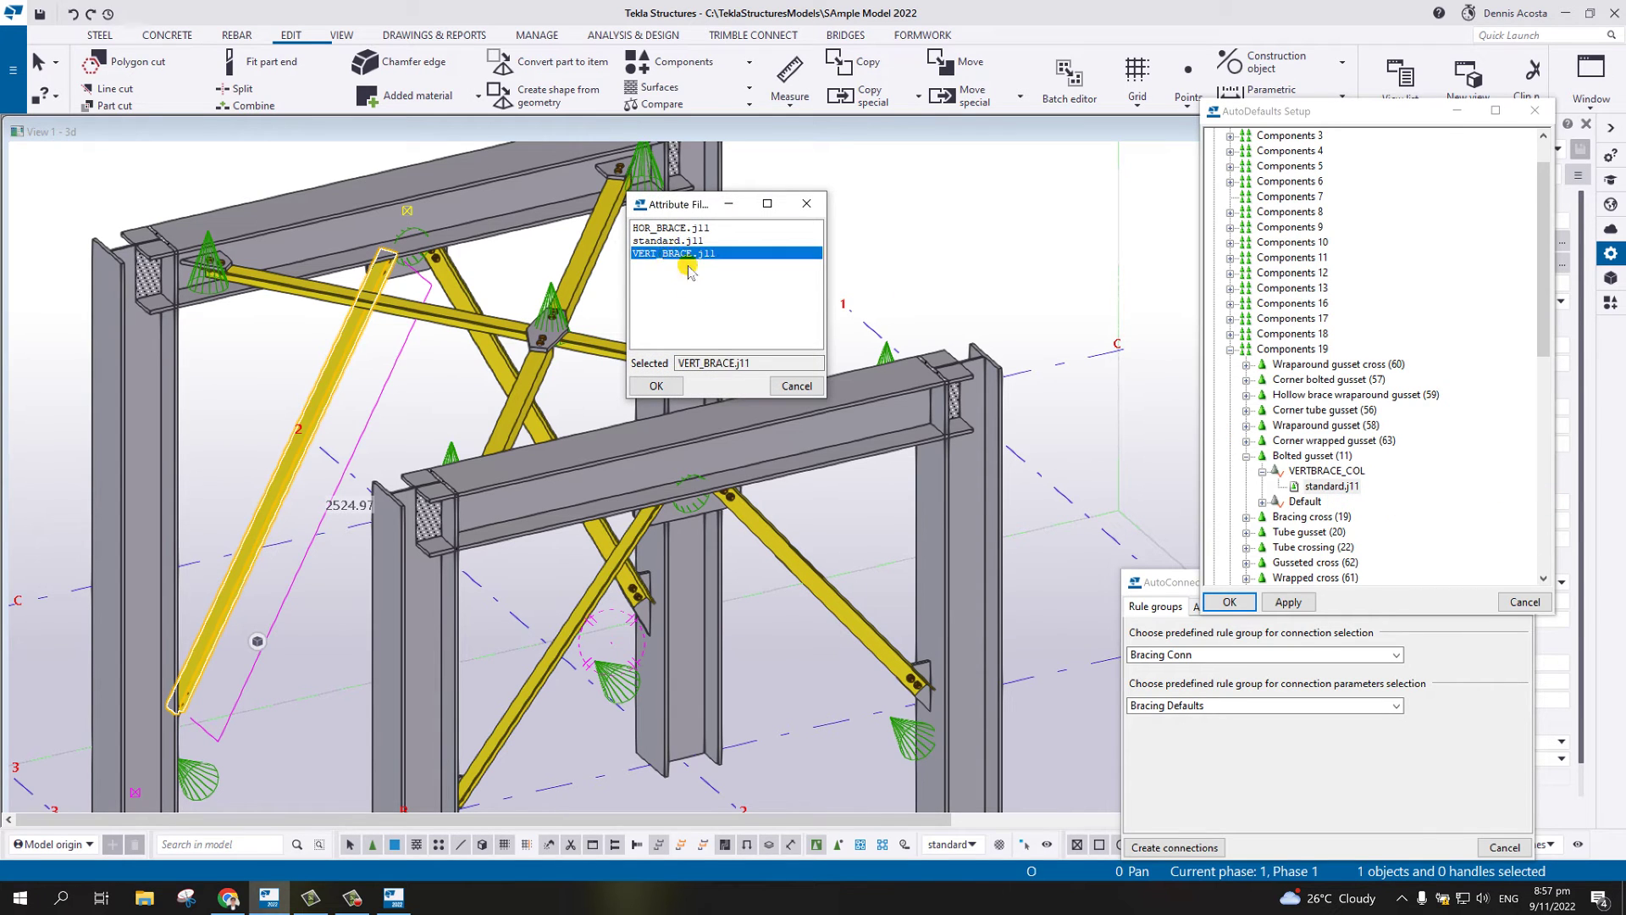
left_click(657, 386)
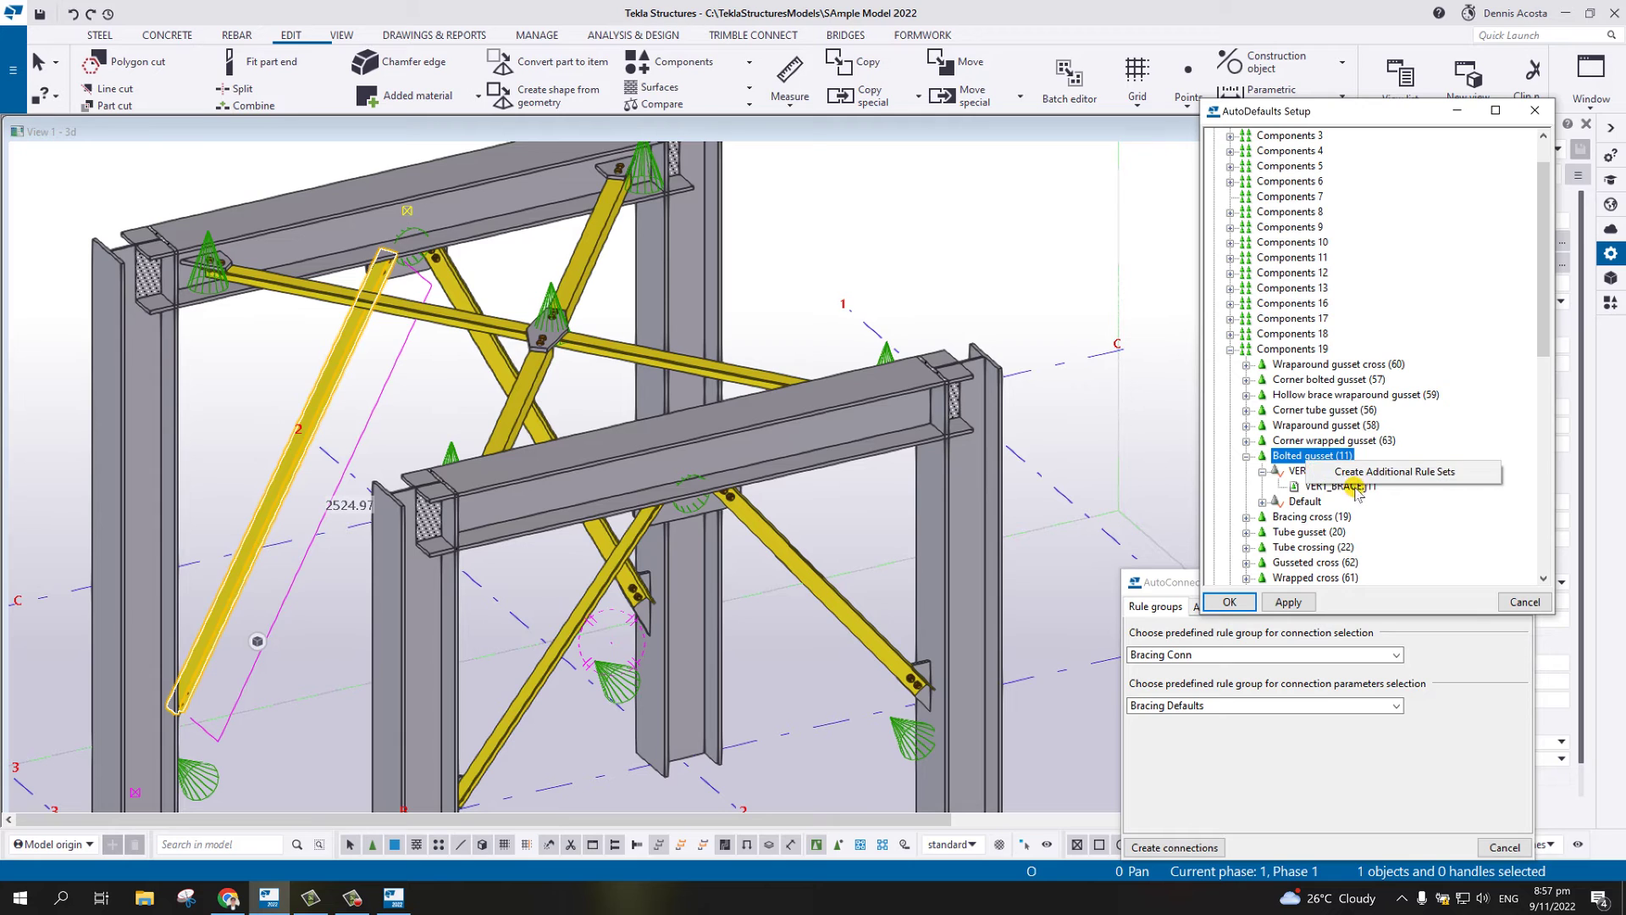
- Create one more rule set under the Bolted gusset (11) component
left_click(1360, 472)
right_click(1303, 476)
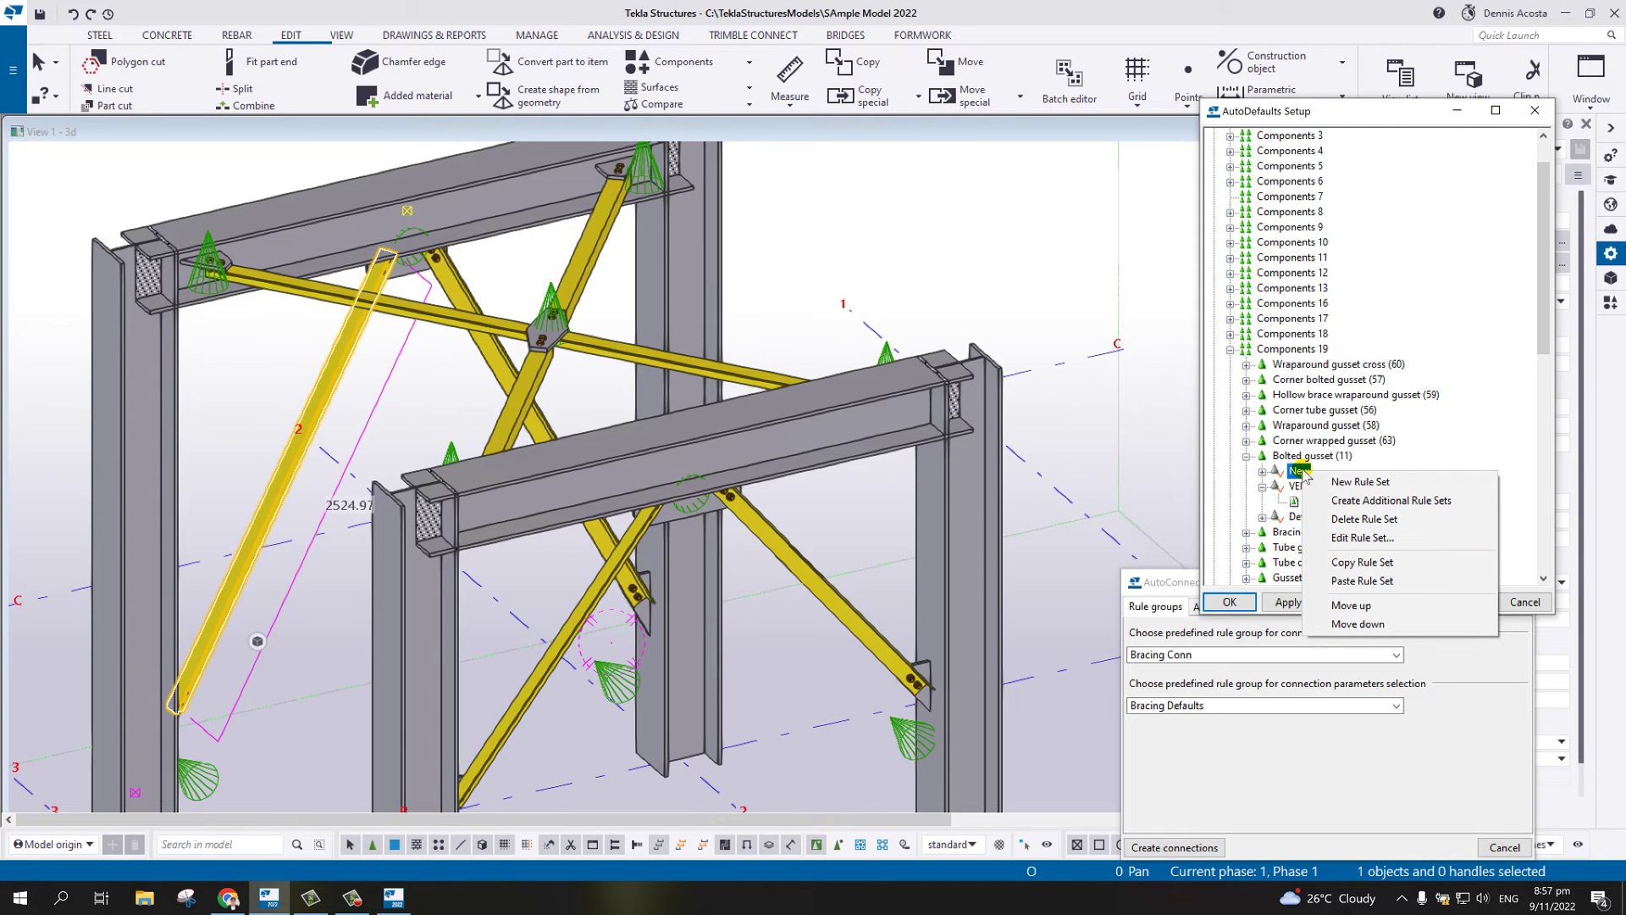
left_click(1059, 302)
- Delete the existing bolted gusset connection at the lower end of the vertical brace on the front frame's column
middle_click_drag(922, 627, 837, 420)
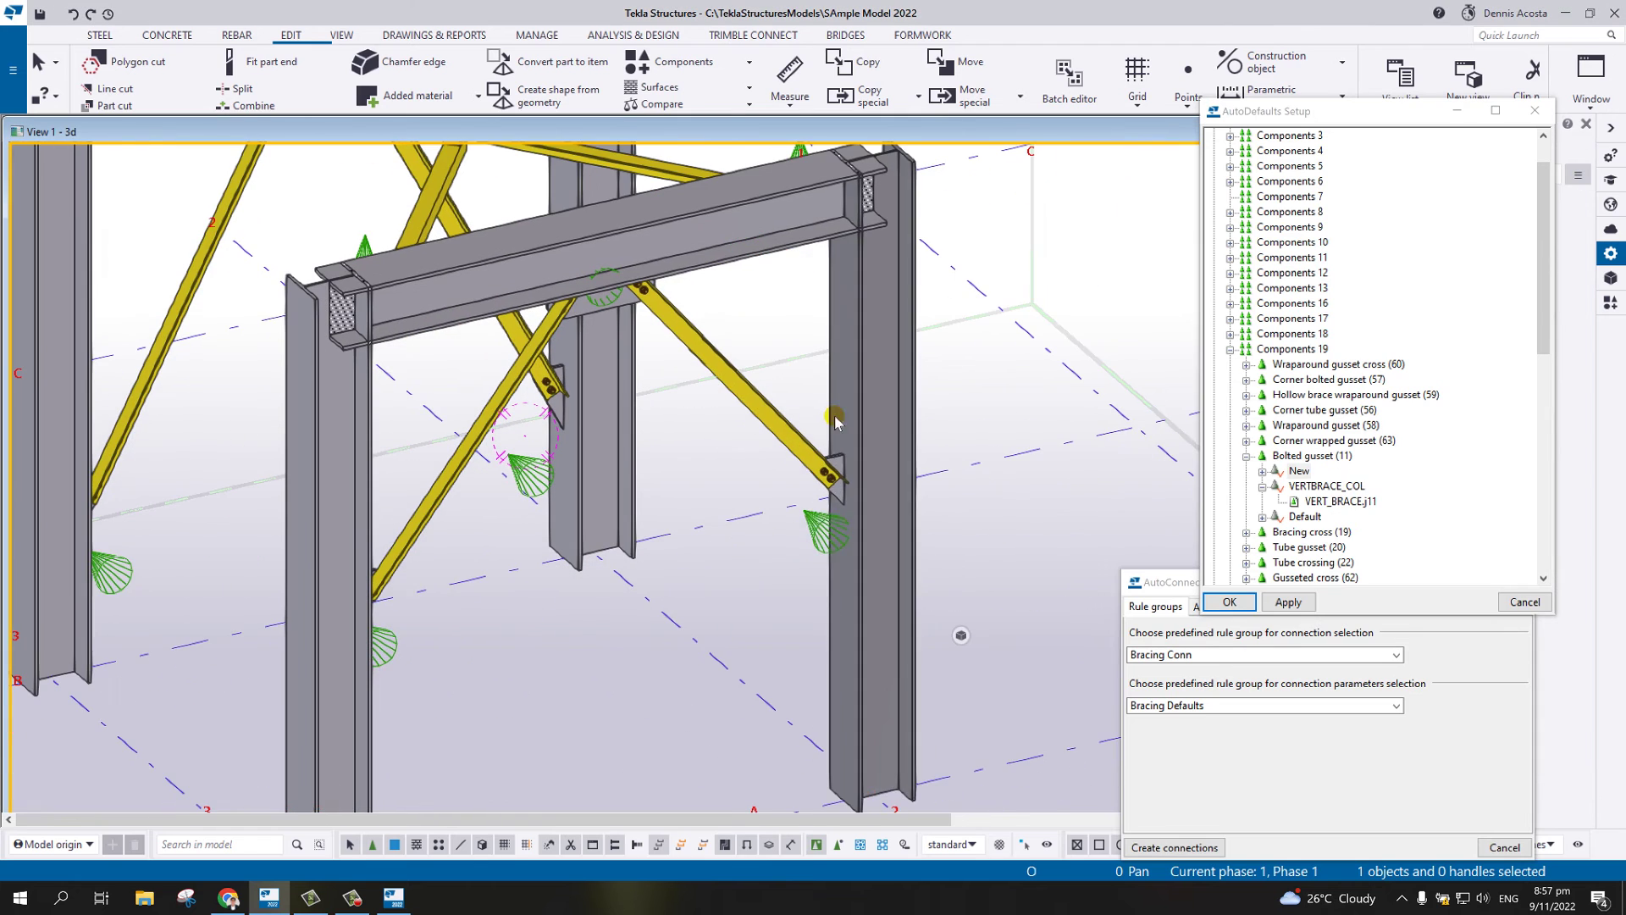
left_click(834, 517)
key("Delete")
- Create the brace-to-column connection with the Bracing Conn and Bracing Defaults groups, and move the AutoConnection dialog clear of the AutoDefaults Setup
middle_click_drag(866, 512, 726, 370)
left_click_drag(824, 226, 491, 506)
left_click(1221, 624)
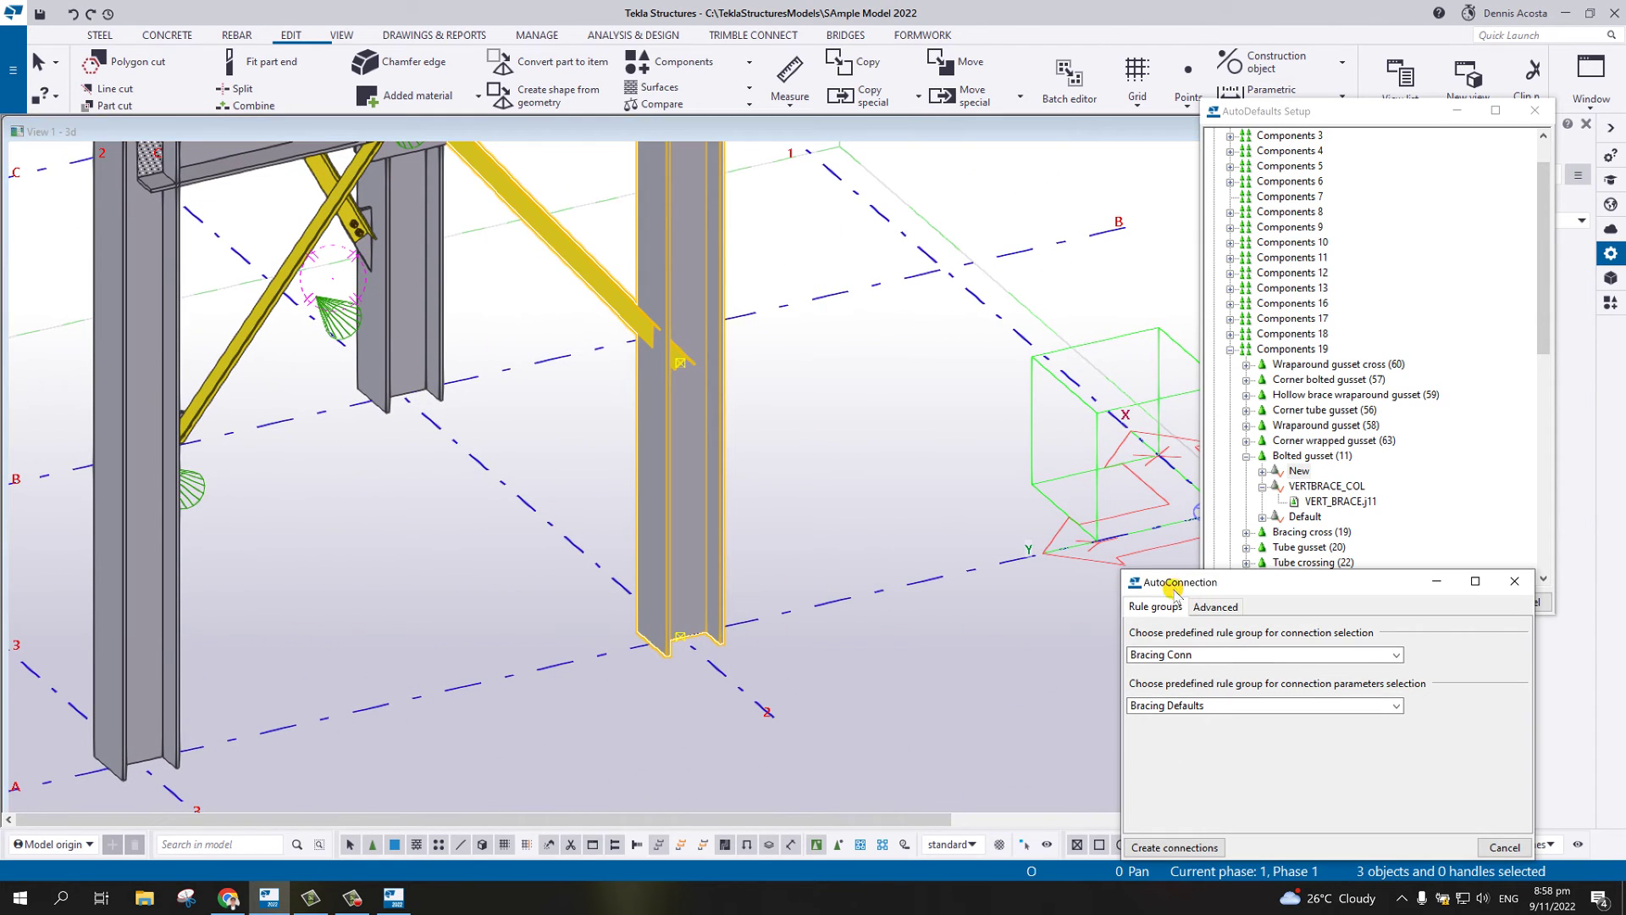
left_click(1175, 847)
scroll(648, 401, "up", 4)
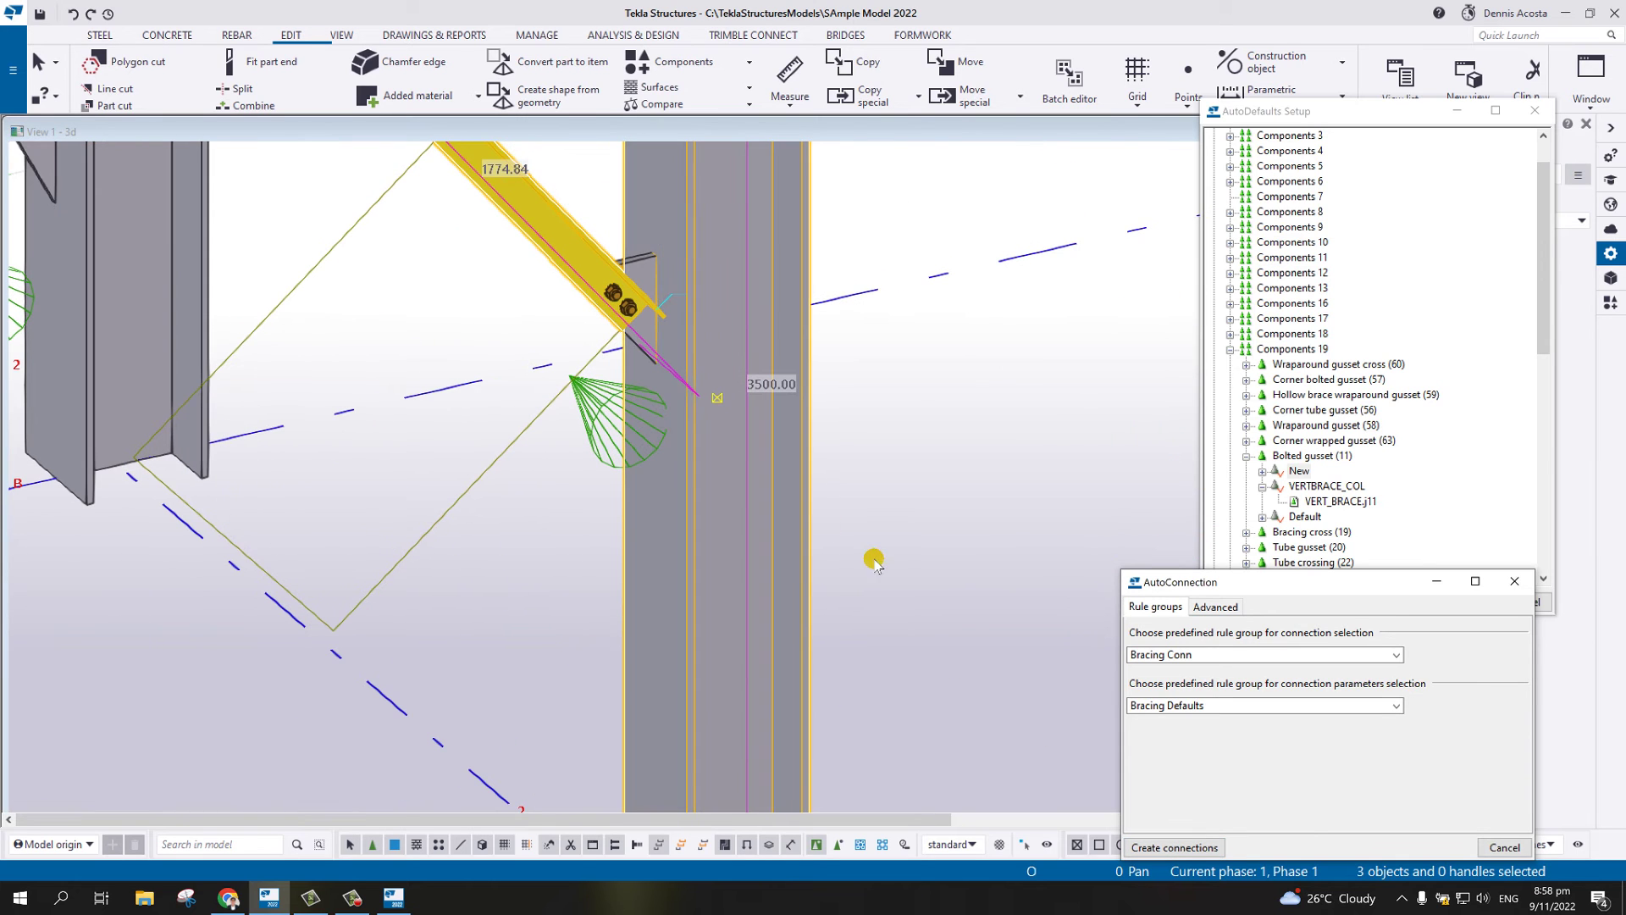
left_click_drag(1322, 583, 923, 560)
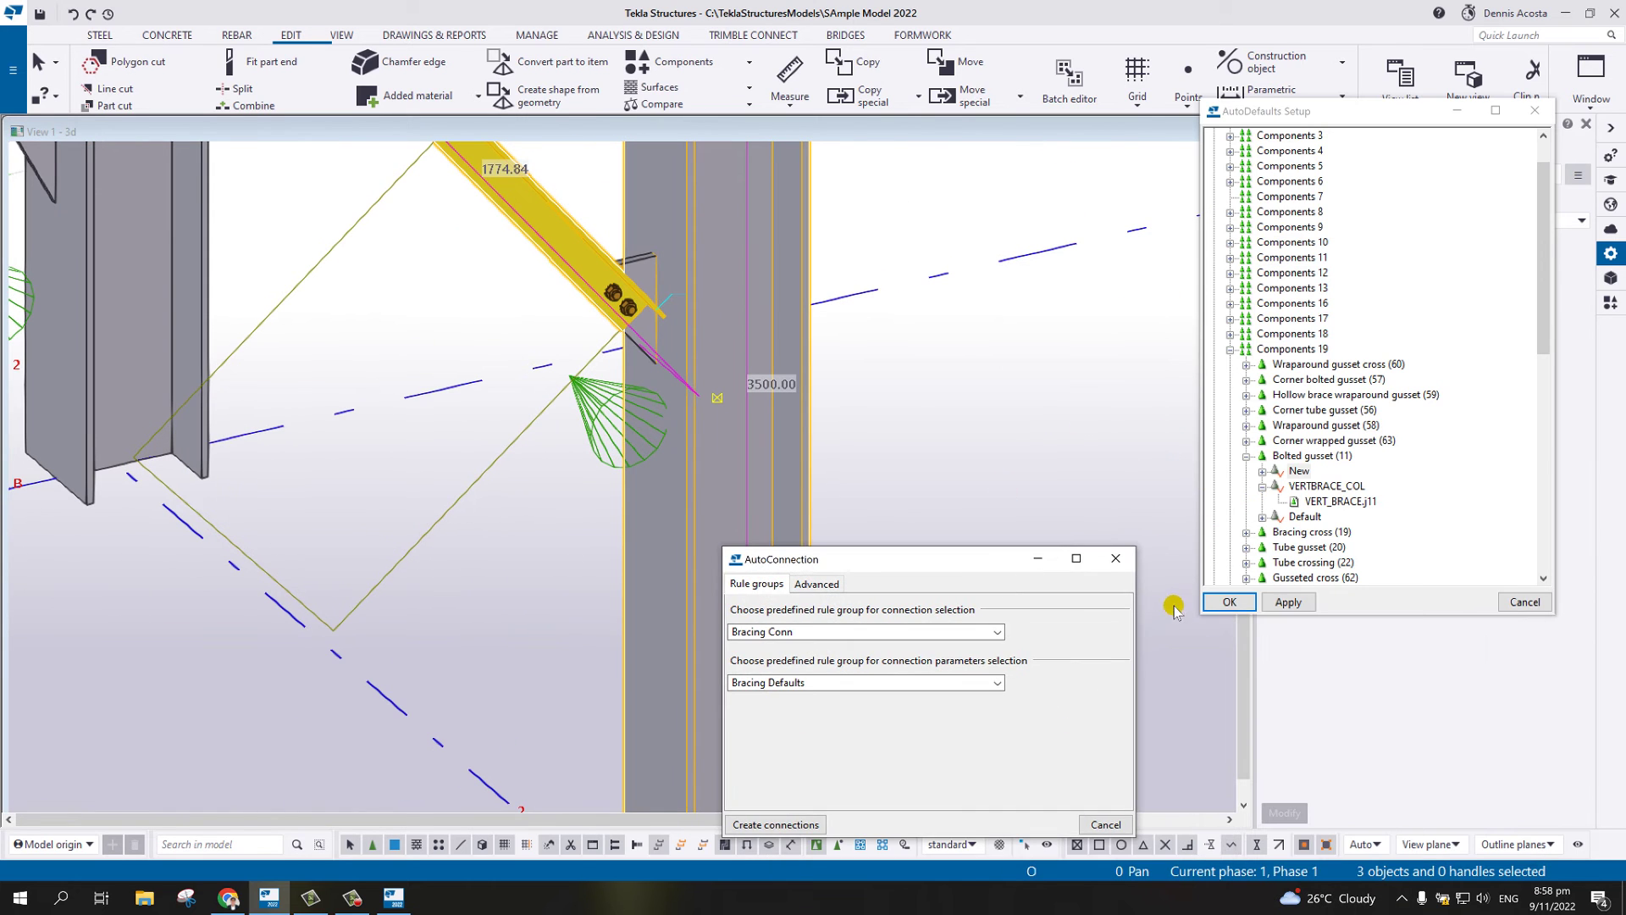
- Delete the newly created brace-to-column connection and apply the AutoDefaults setup
left_click(603, 408)
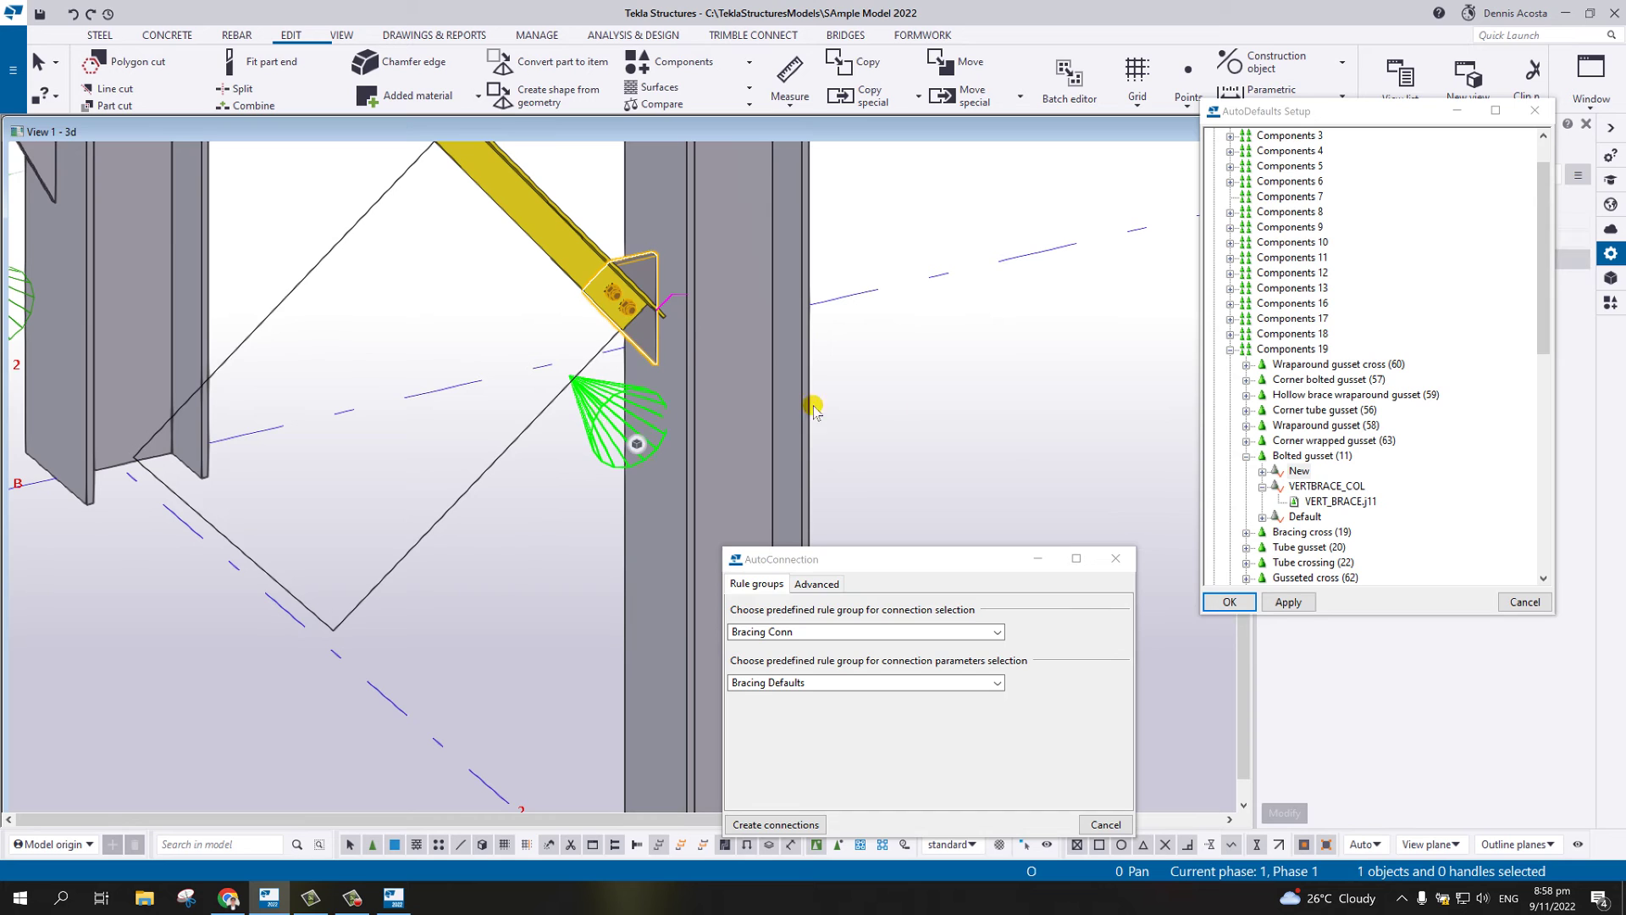
key("Delete")
left_click(1291, 602)
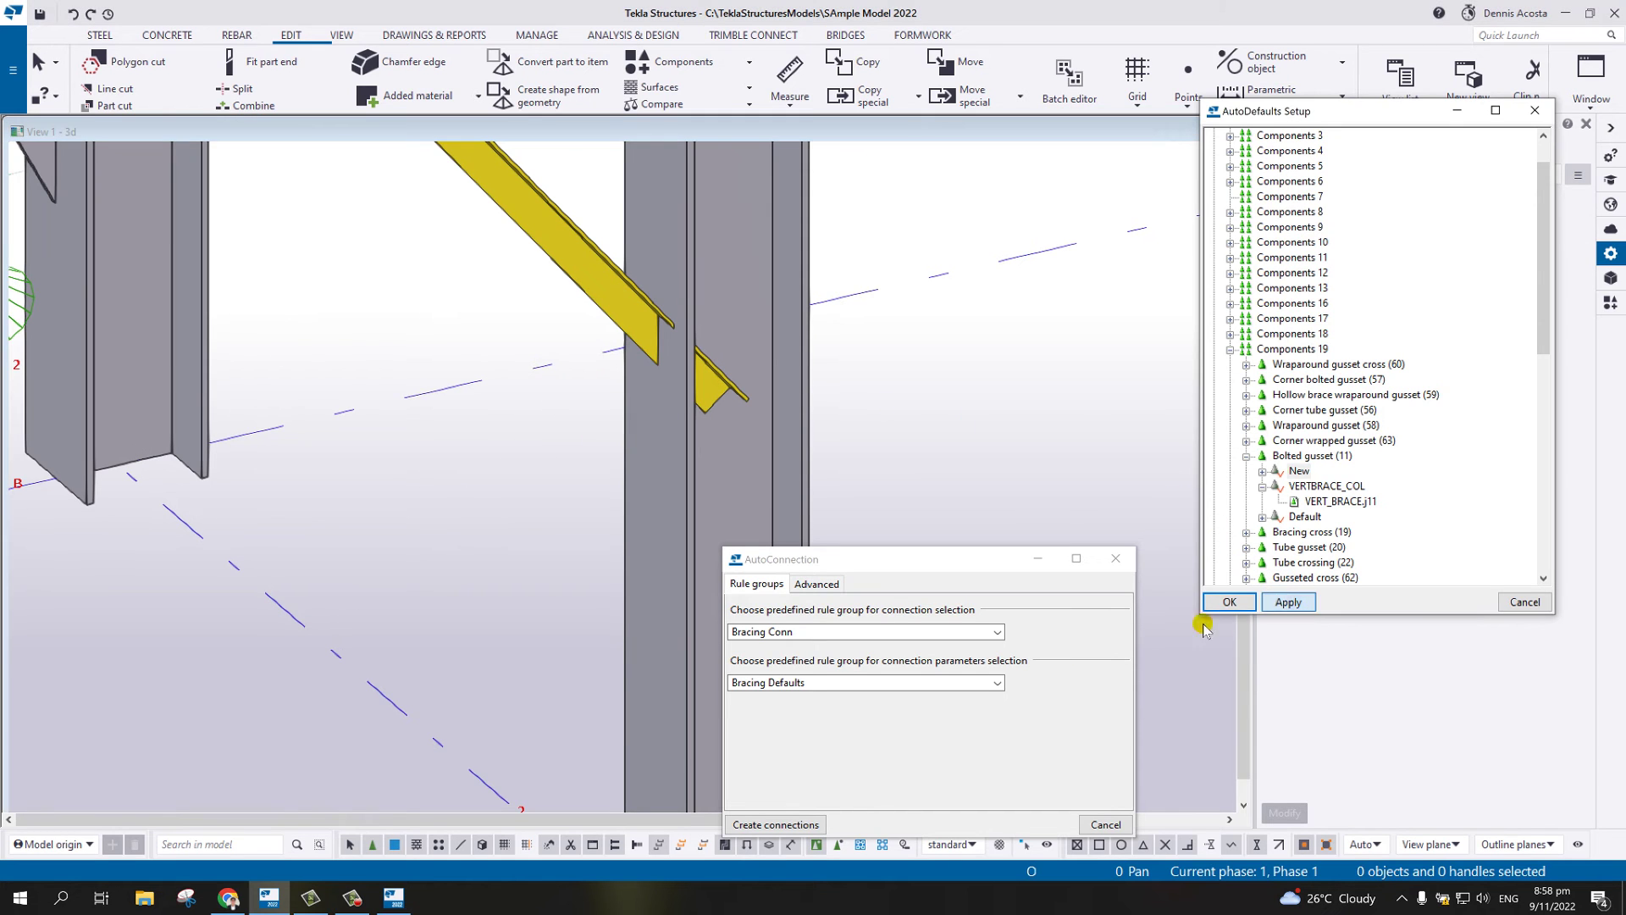
- Select the brace and column again and recreate their connection with AutoConnection using the applied Bracing Defaults
left_click(684, 459)
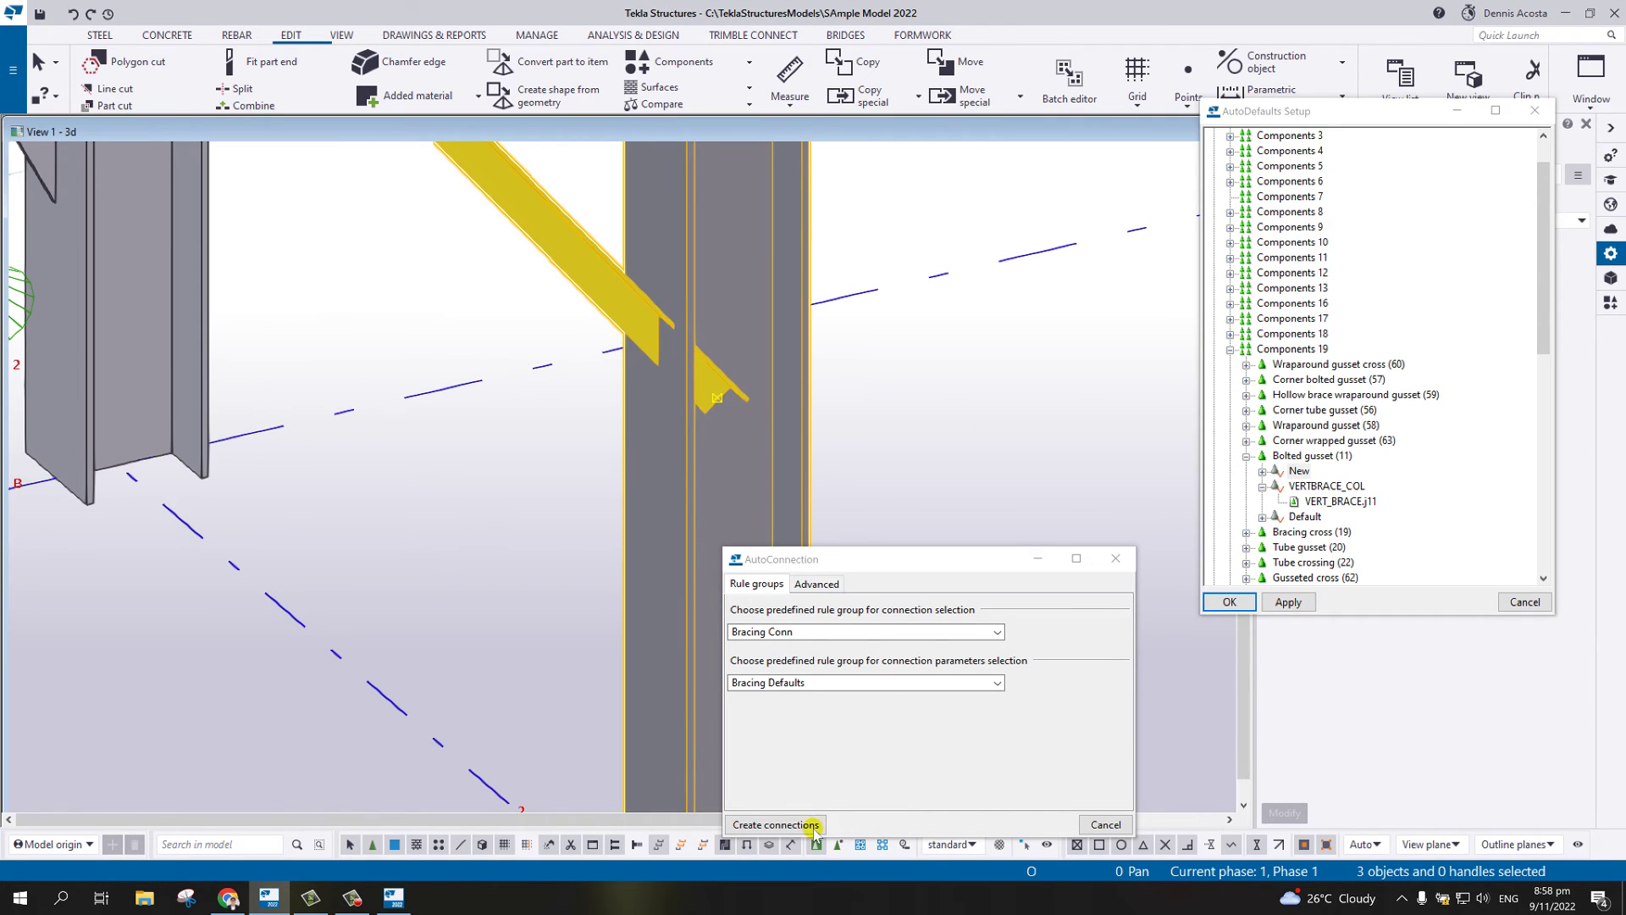
left_click(775, 824)
scroll(620, 343, "up", 3)
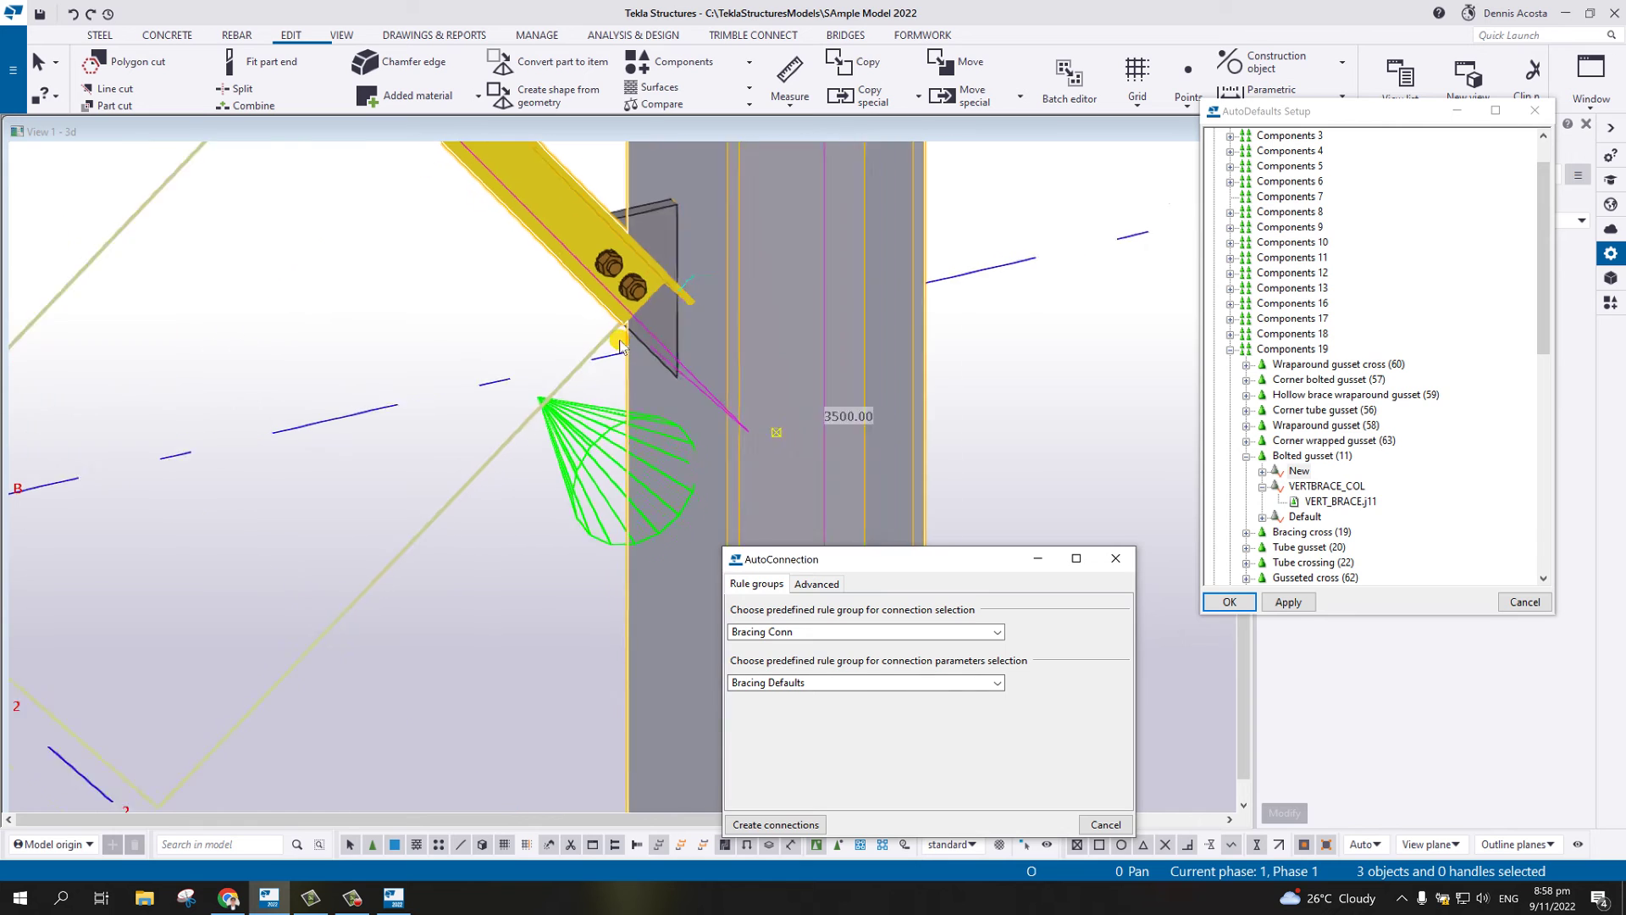
- Check which attribute file the new Bolted gusset (11) connection uses in its properties, and close them without changes
double_click(599, 442)
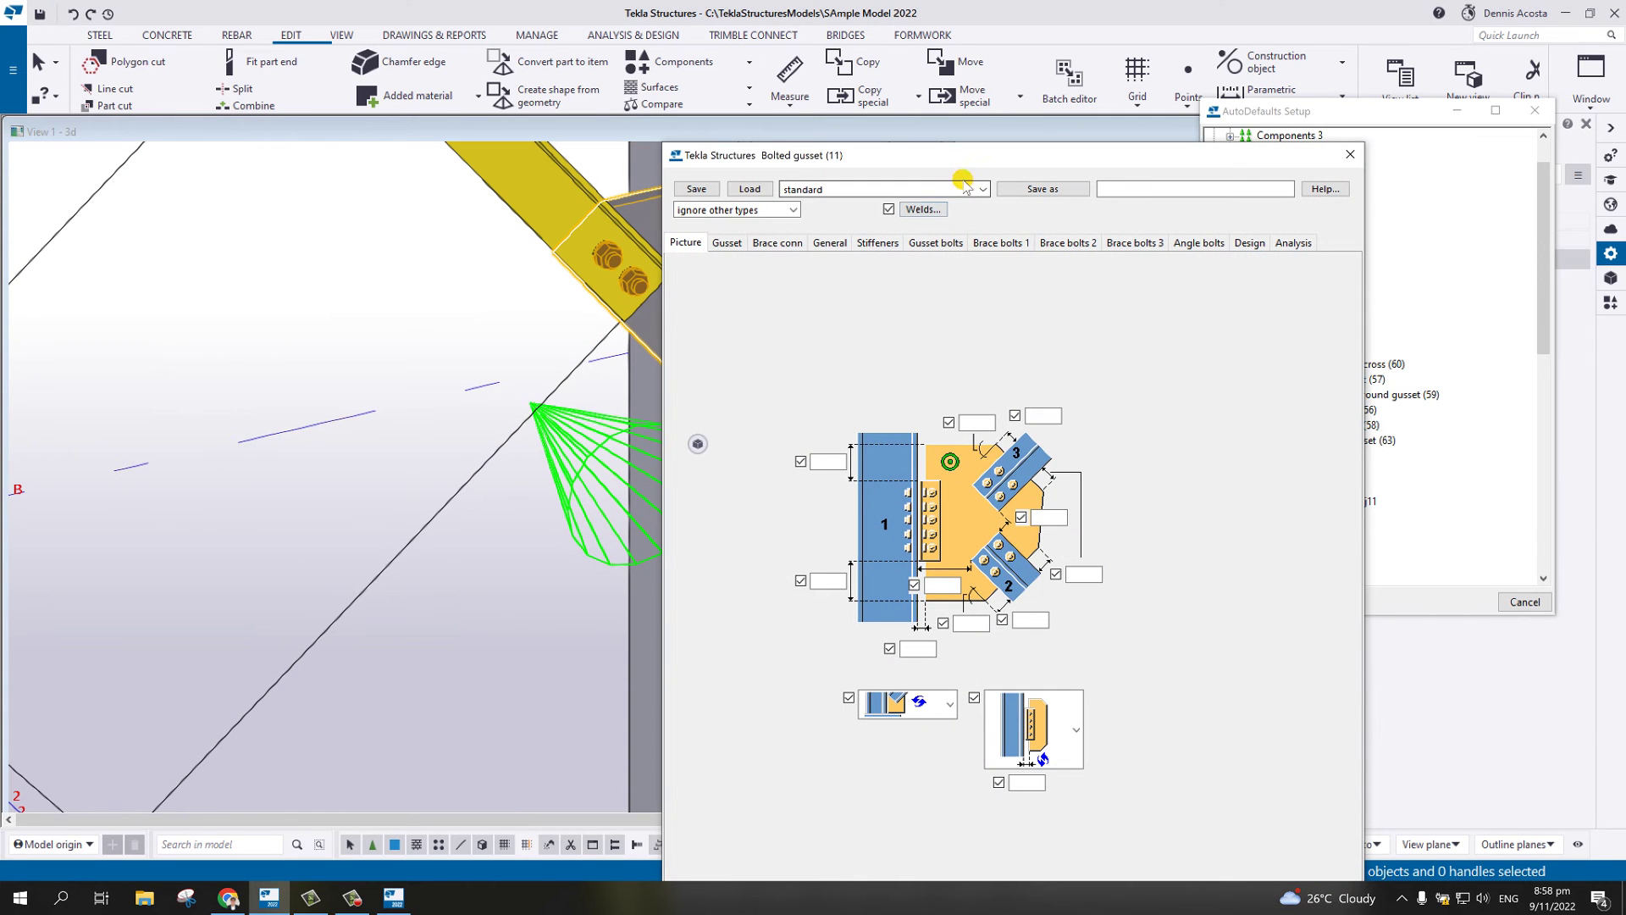
left_click(967, 186)
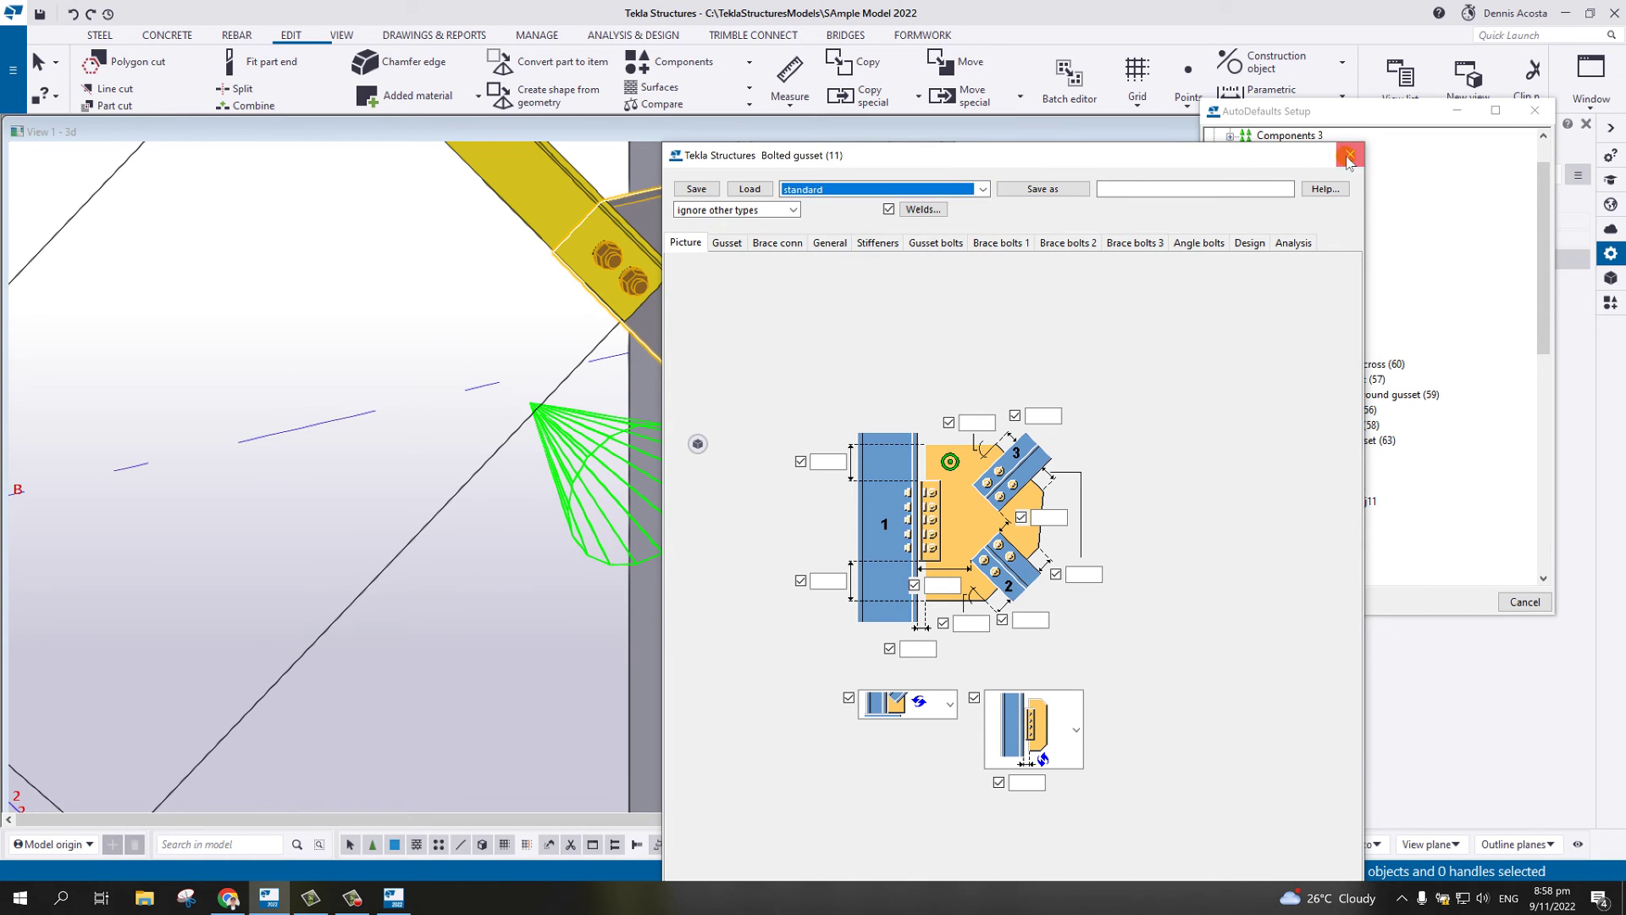
left_click(1351, 154)
left_click(1068, 428)
middle_click_drag(951, 407, 739, 467)
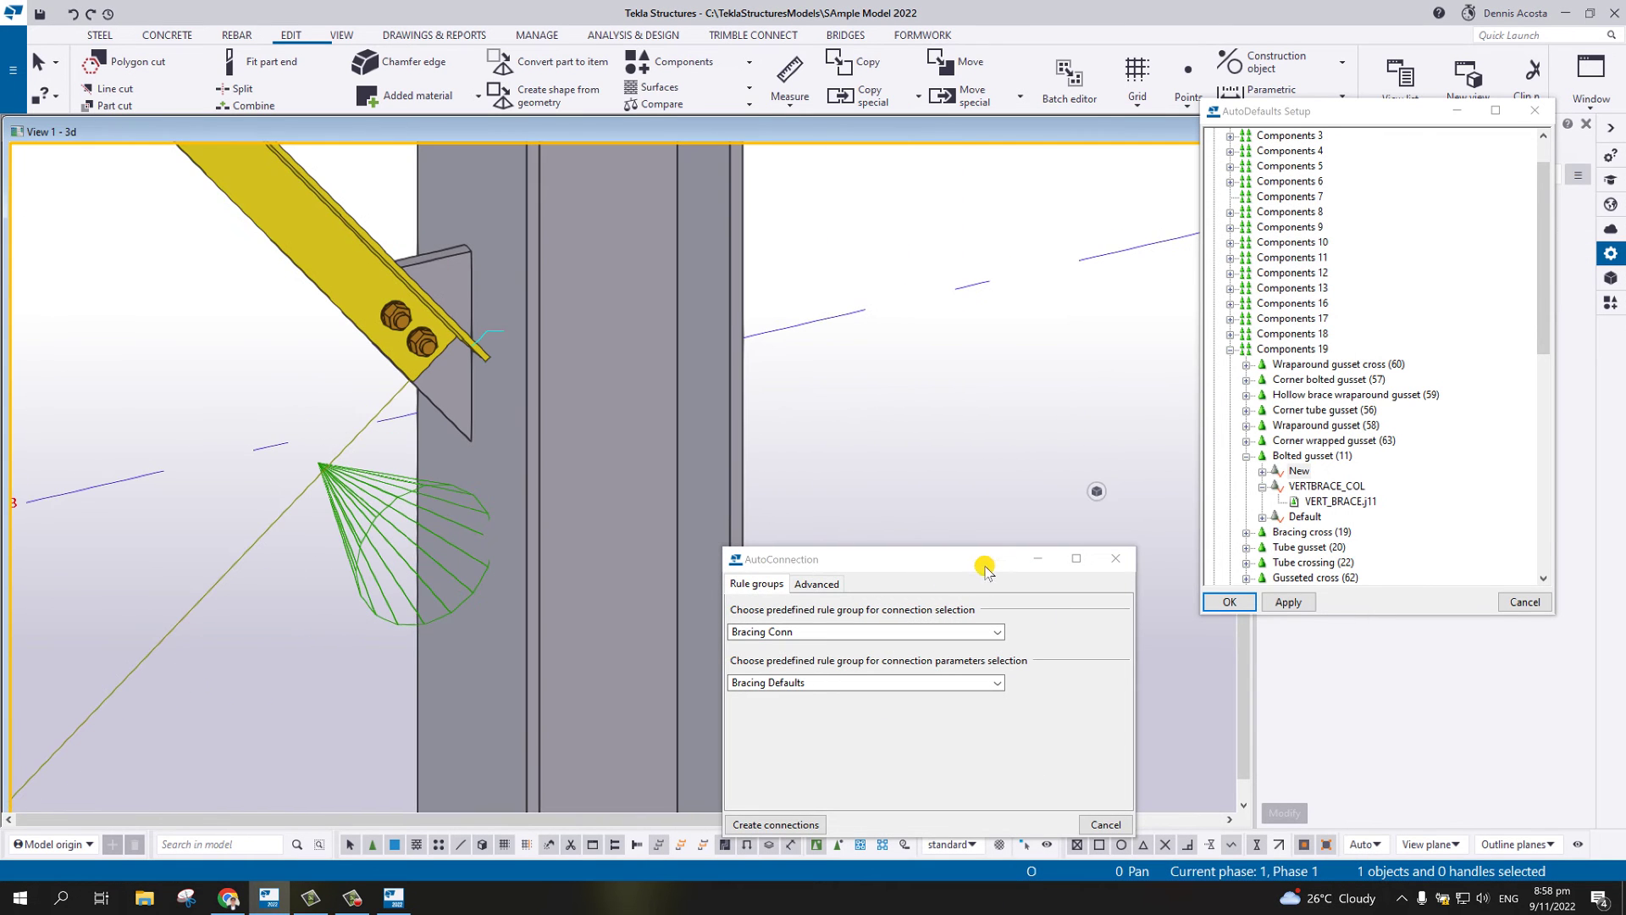
- Close the AutoConnection dialog
left_click(937, 555)
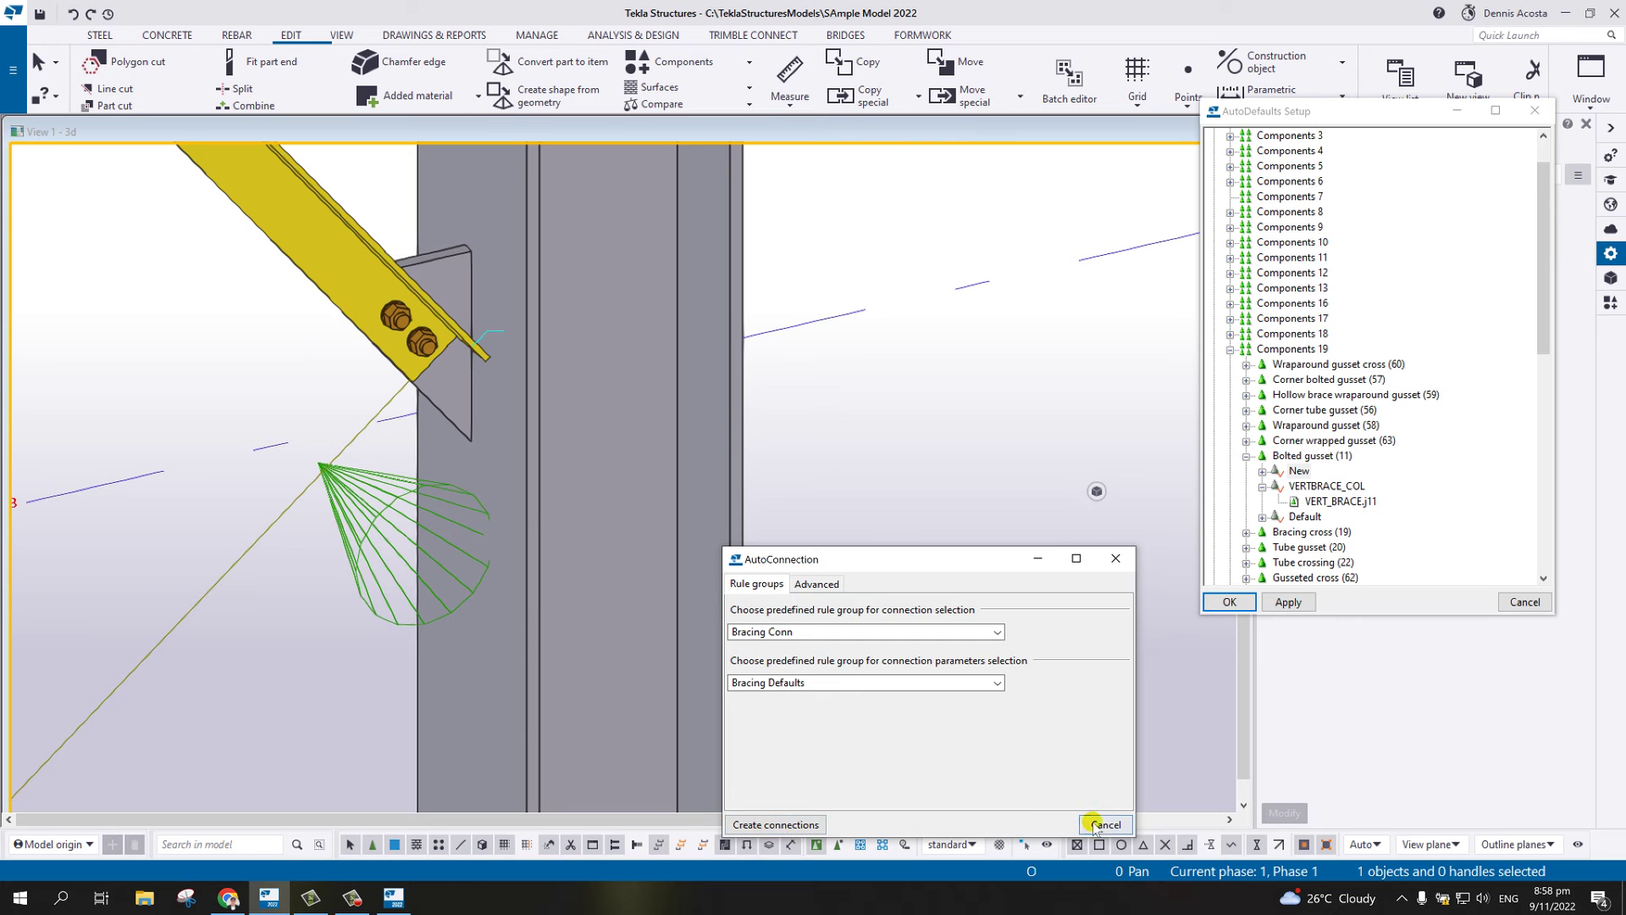
left_click(1116, 558)
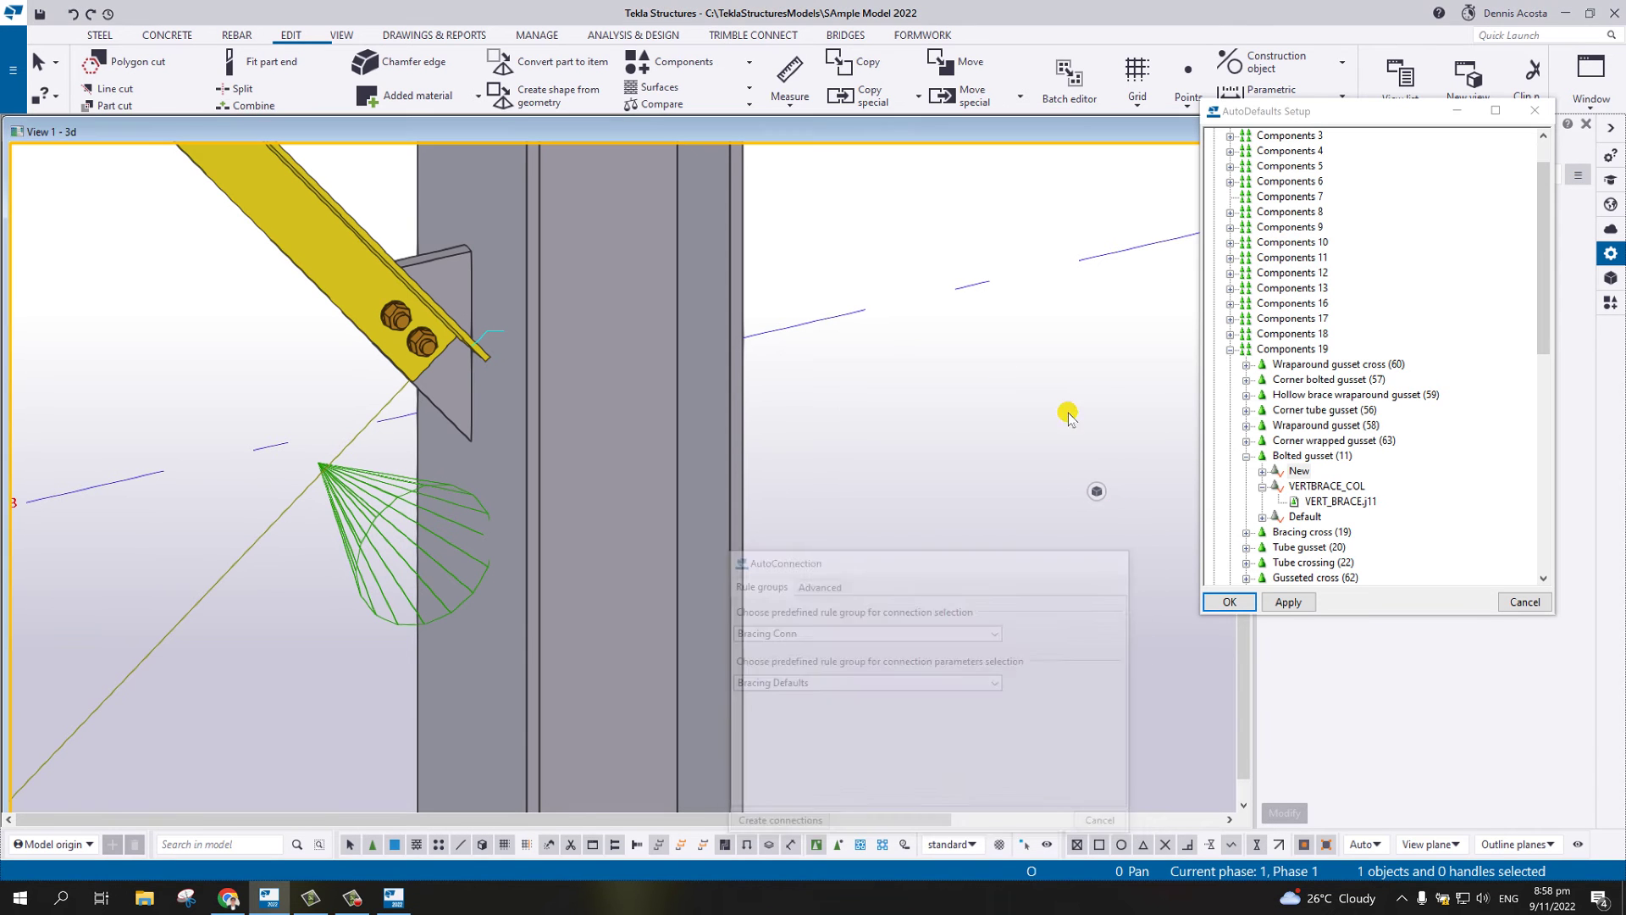
scroll(1080, 415, "down", 5)
middle_click_drag(980, 360, 1045, 504)
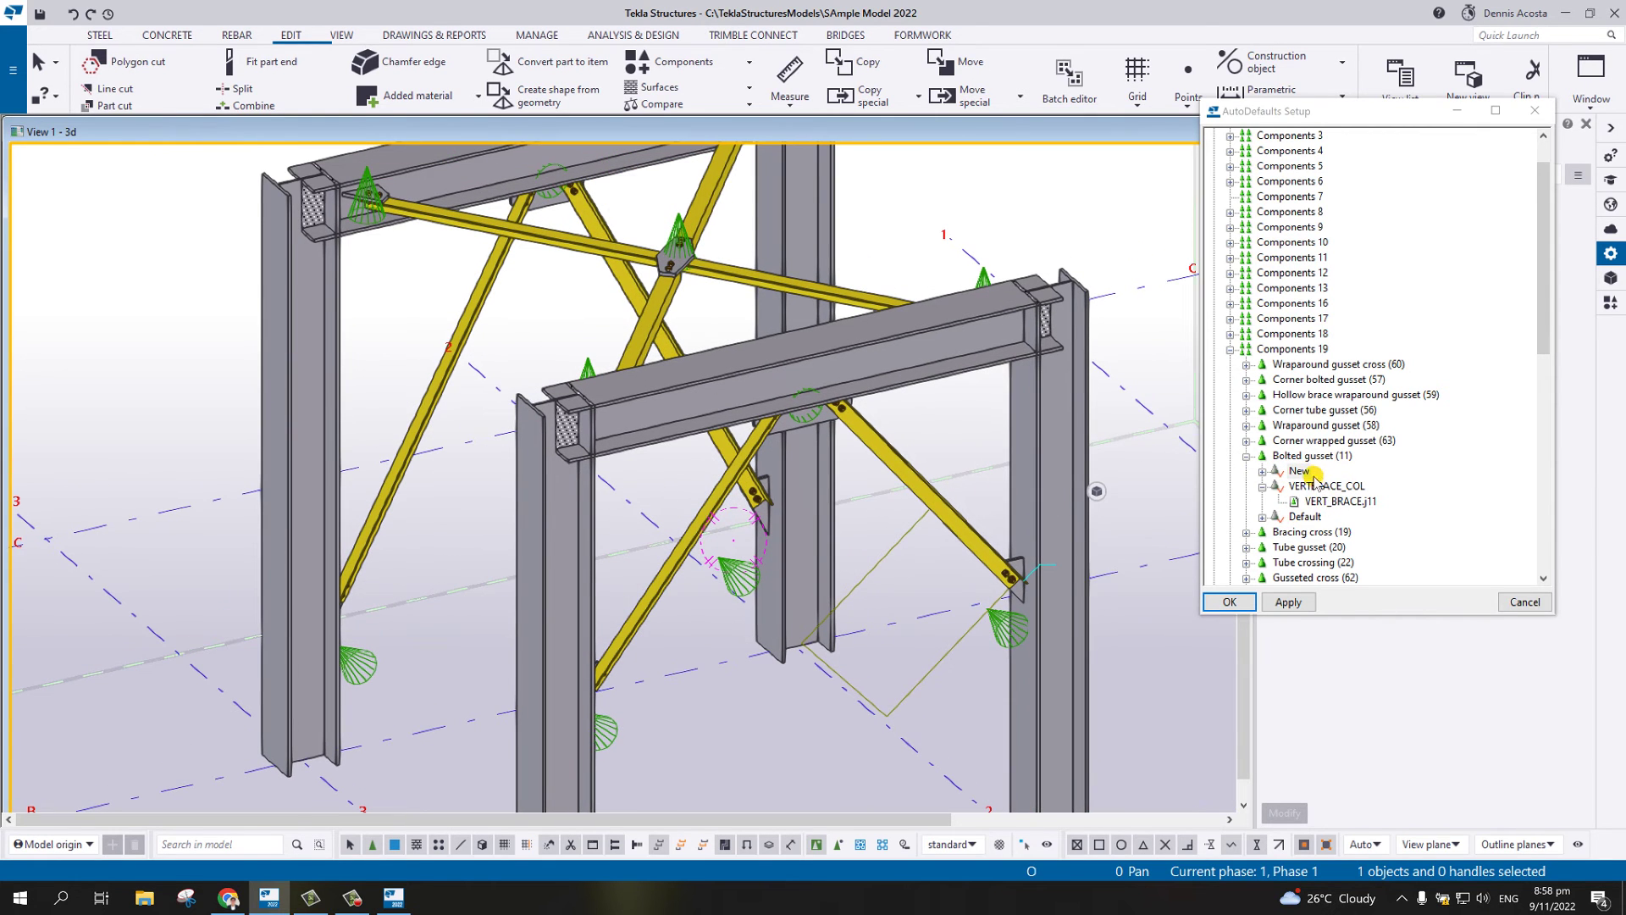
- Edit the New rule set under Bolted gusset (11), adding the Primary, Secondary 1 and Secondary 2 part name rules
right_click(1299, 471)
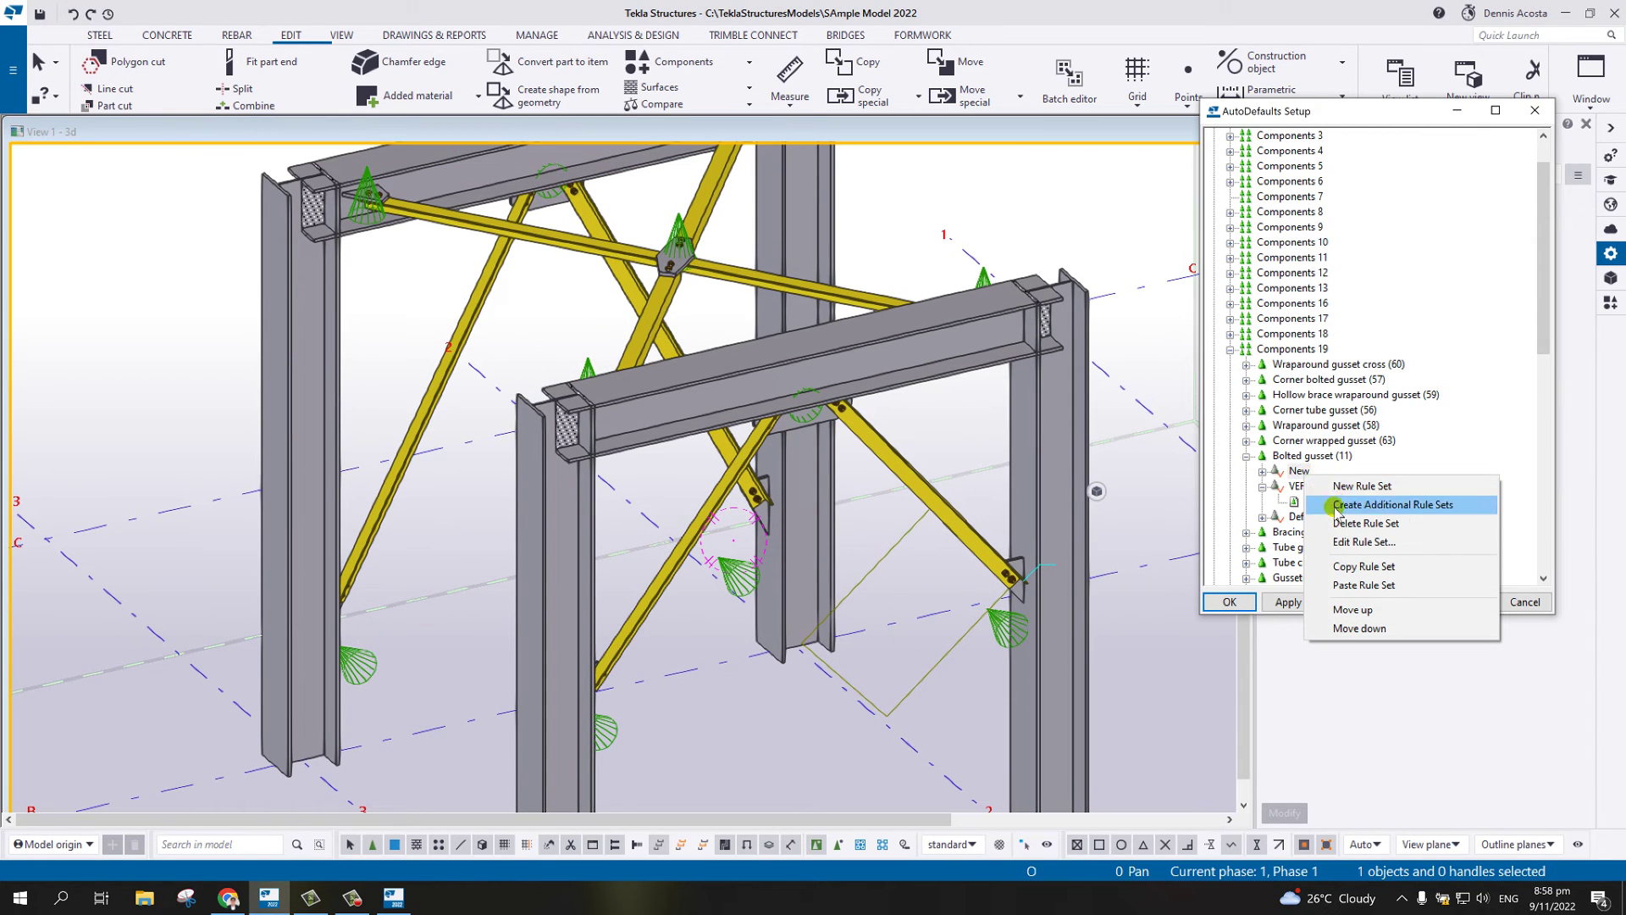
left_click(1355, 542)
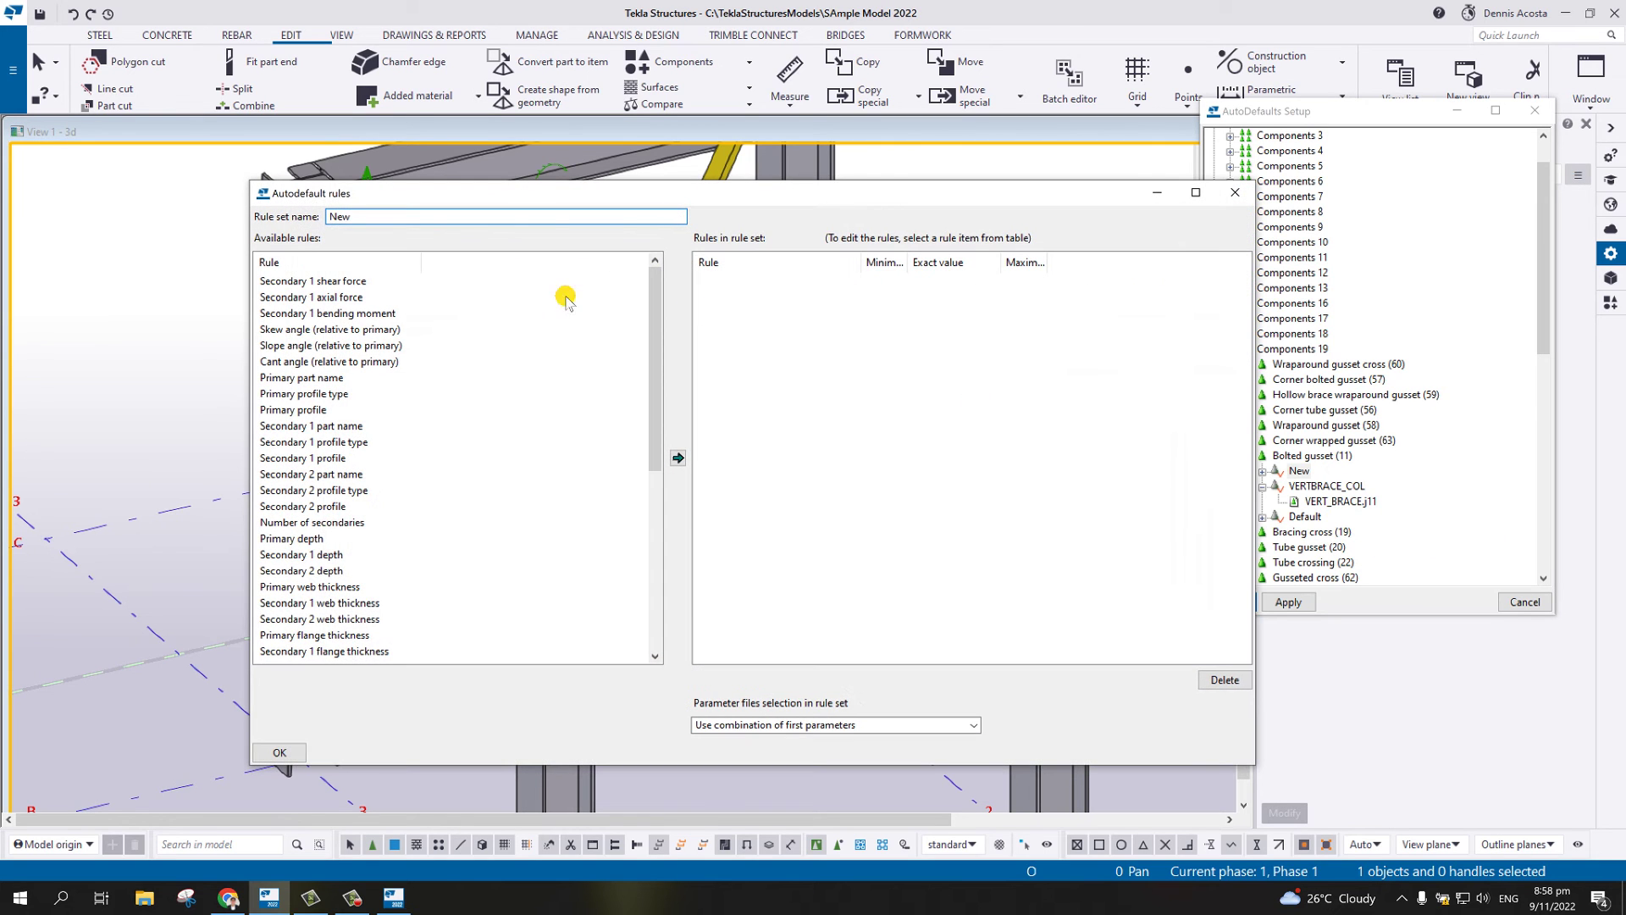
double_click(328, 377)
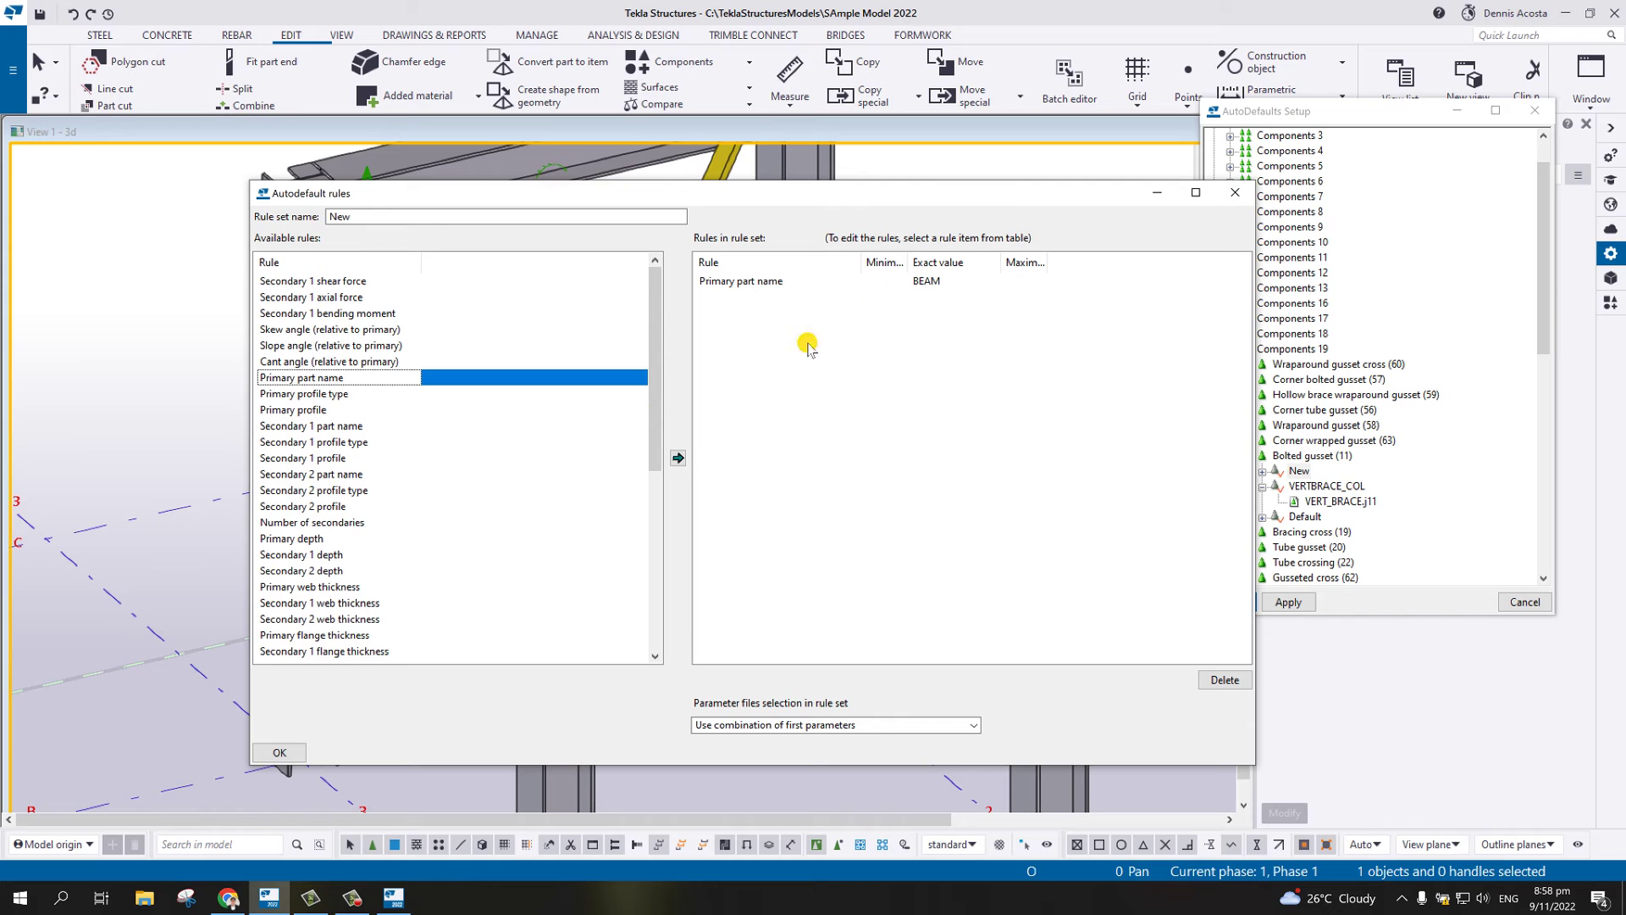
double_click(349, 428)
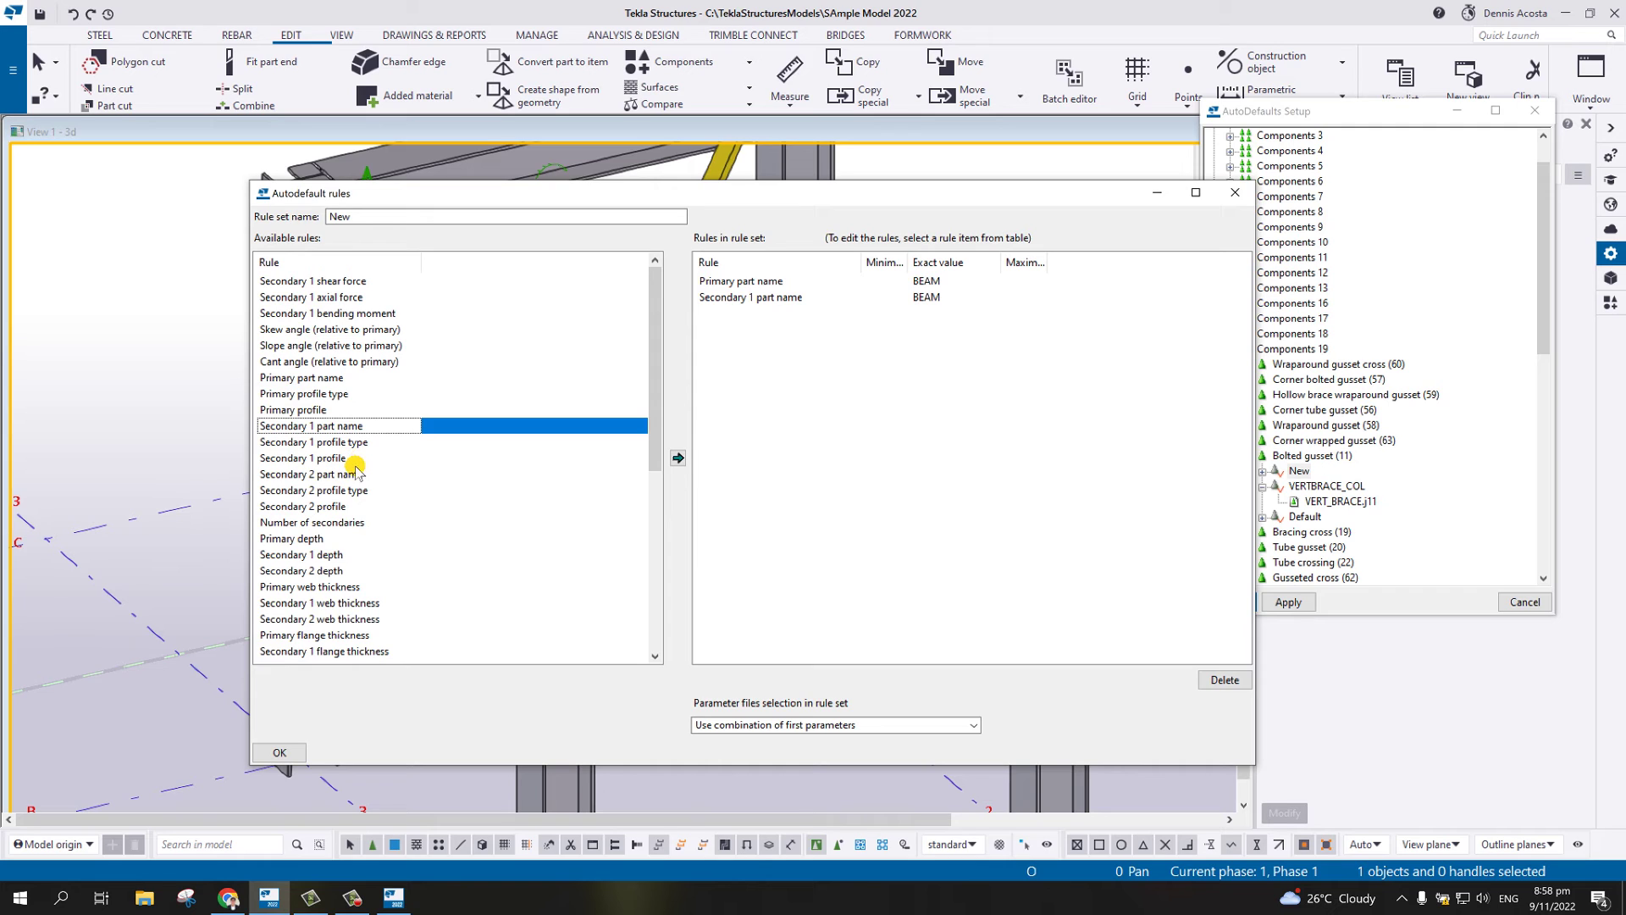
double_click(349, 474)
- Set the exact value of both the Secondary 1 and Secondary 2 part name rules to VERTICAL_BRACE
left_click(942, 297)
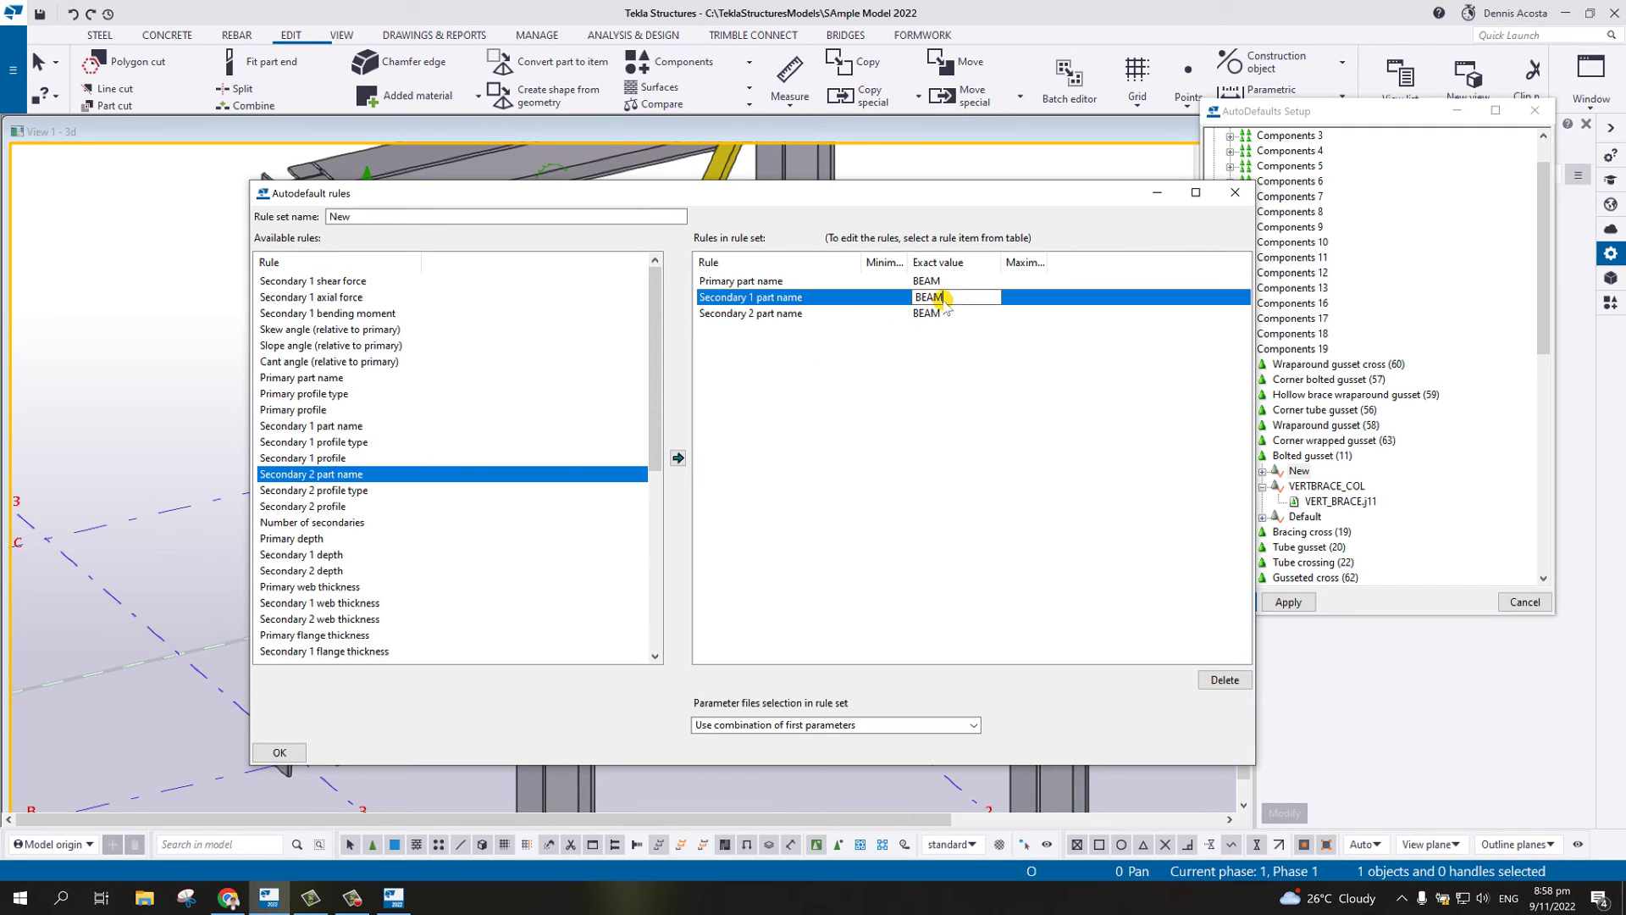
left_click_drag(945, 300, 827, 307)
type("VERTICAL_BRACE")
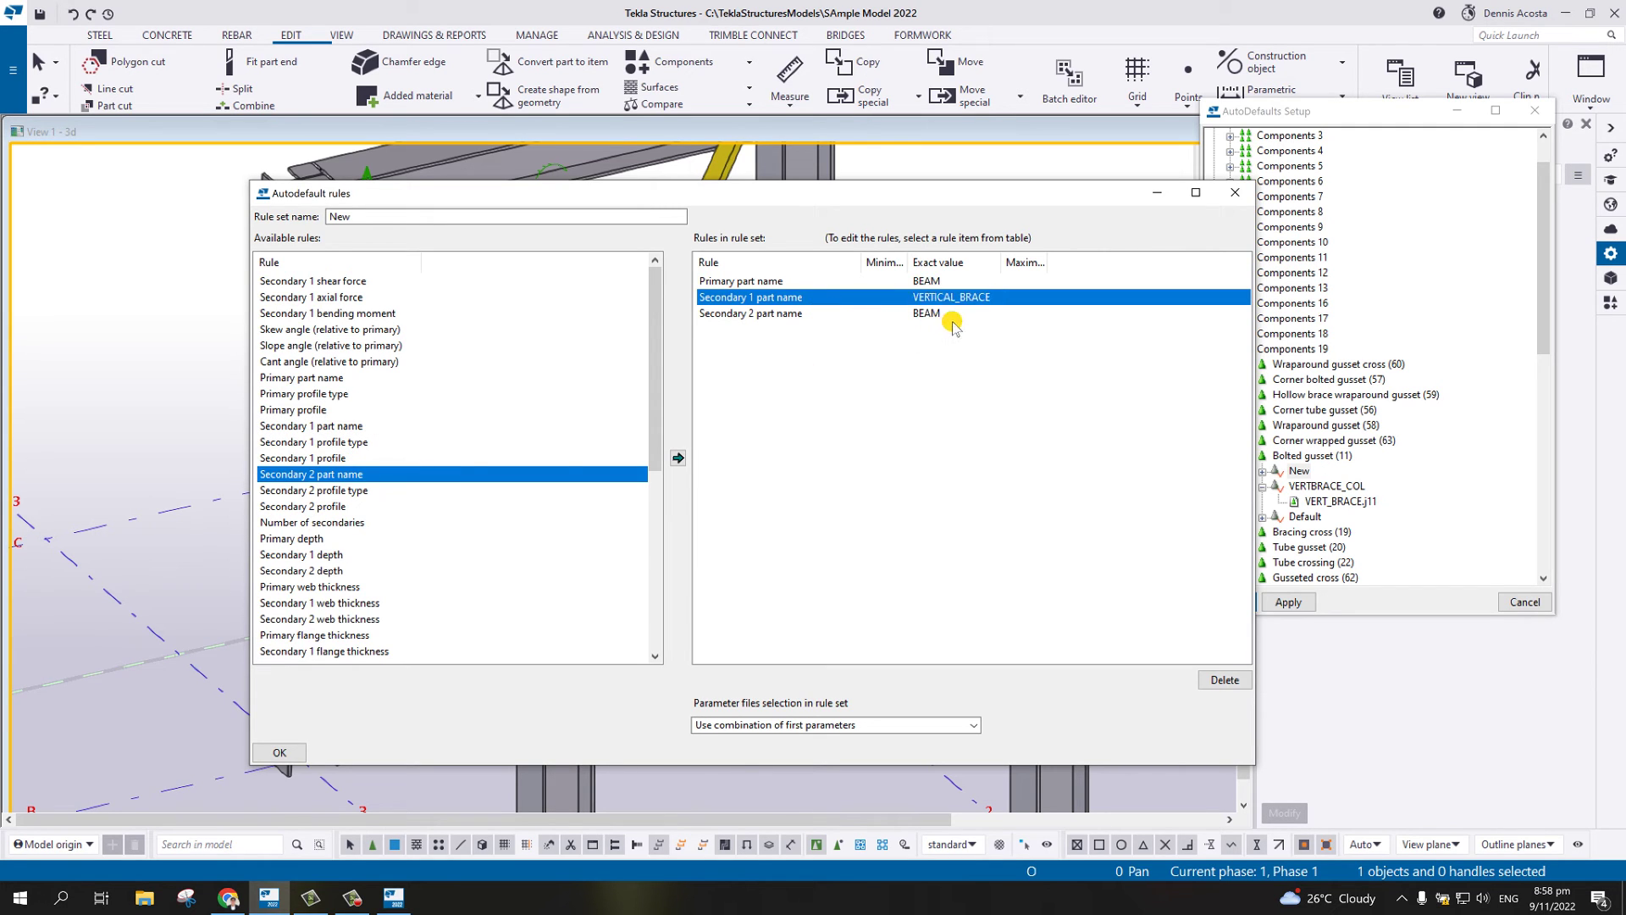
left_click(938, 313)
key("ctrl+a")
type("VERTICAL_BRACE")
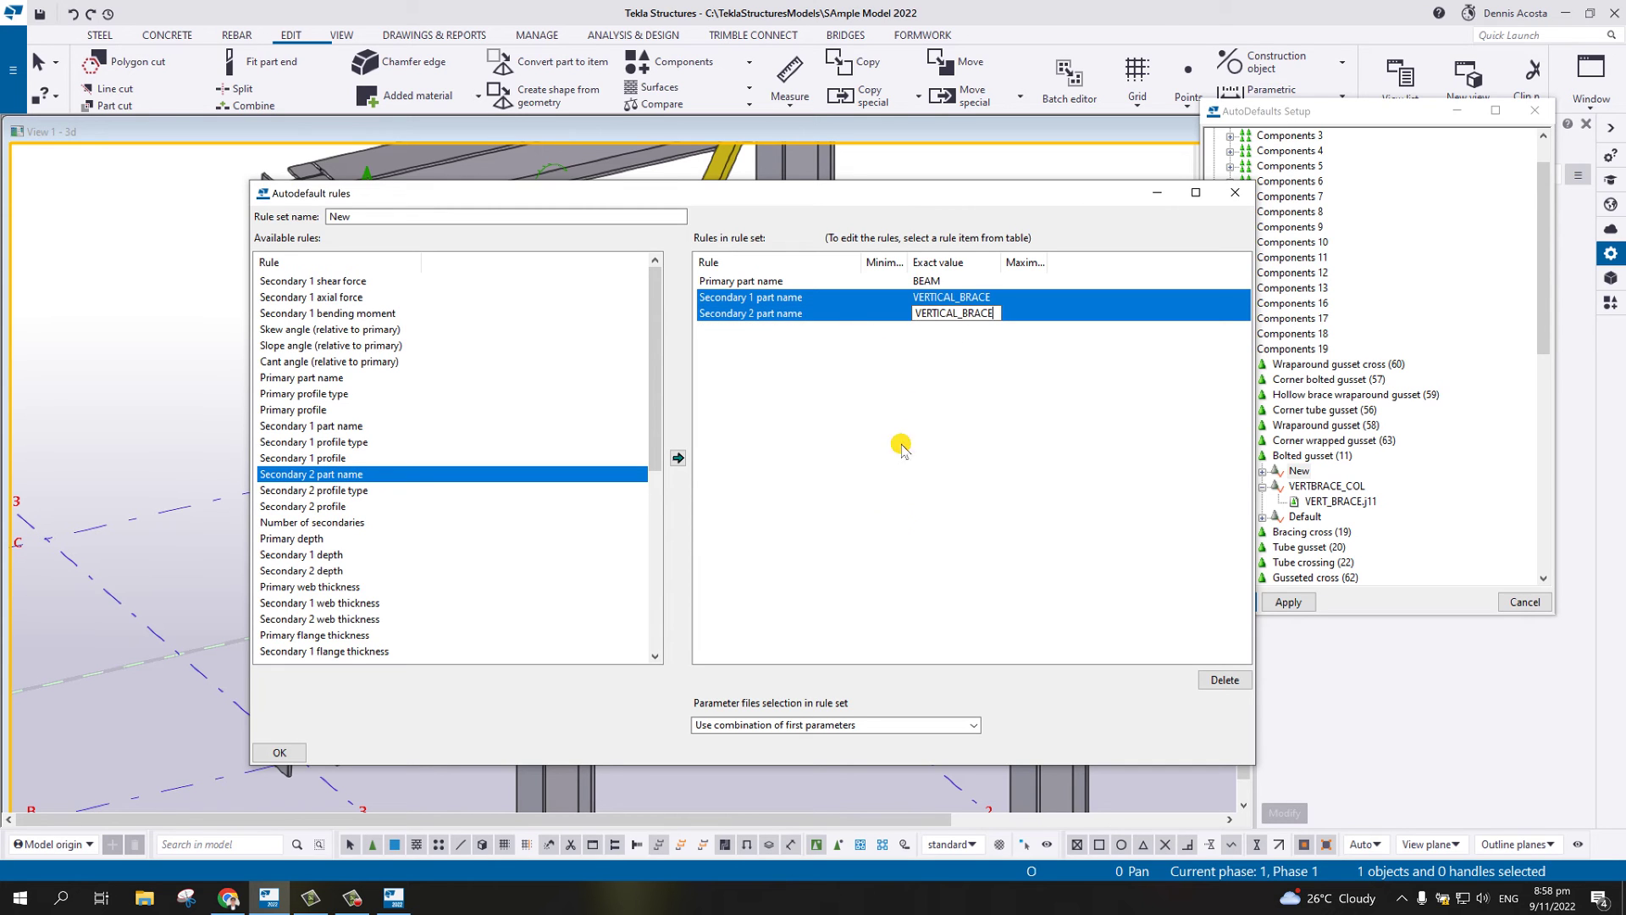
- Set the parameter file selection to Iterate until connection symbol is green, name the rule set VERTBRACE_BEAM and accept it
left_click(849, 725)
left_click(829, 761)
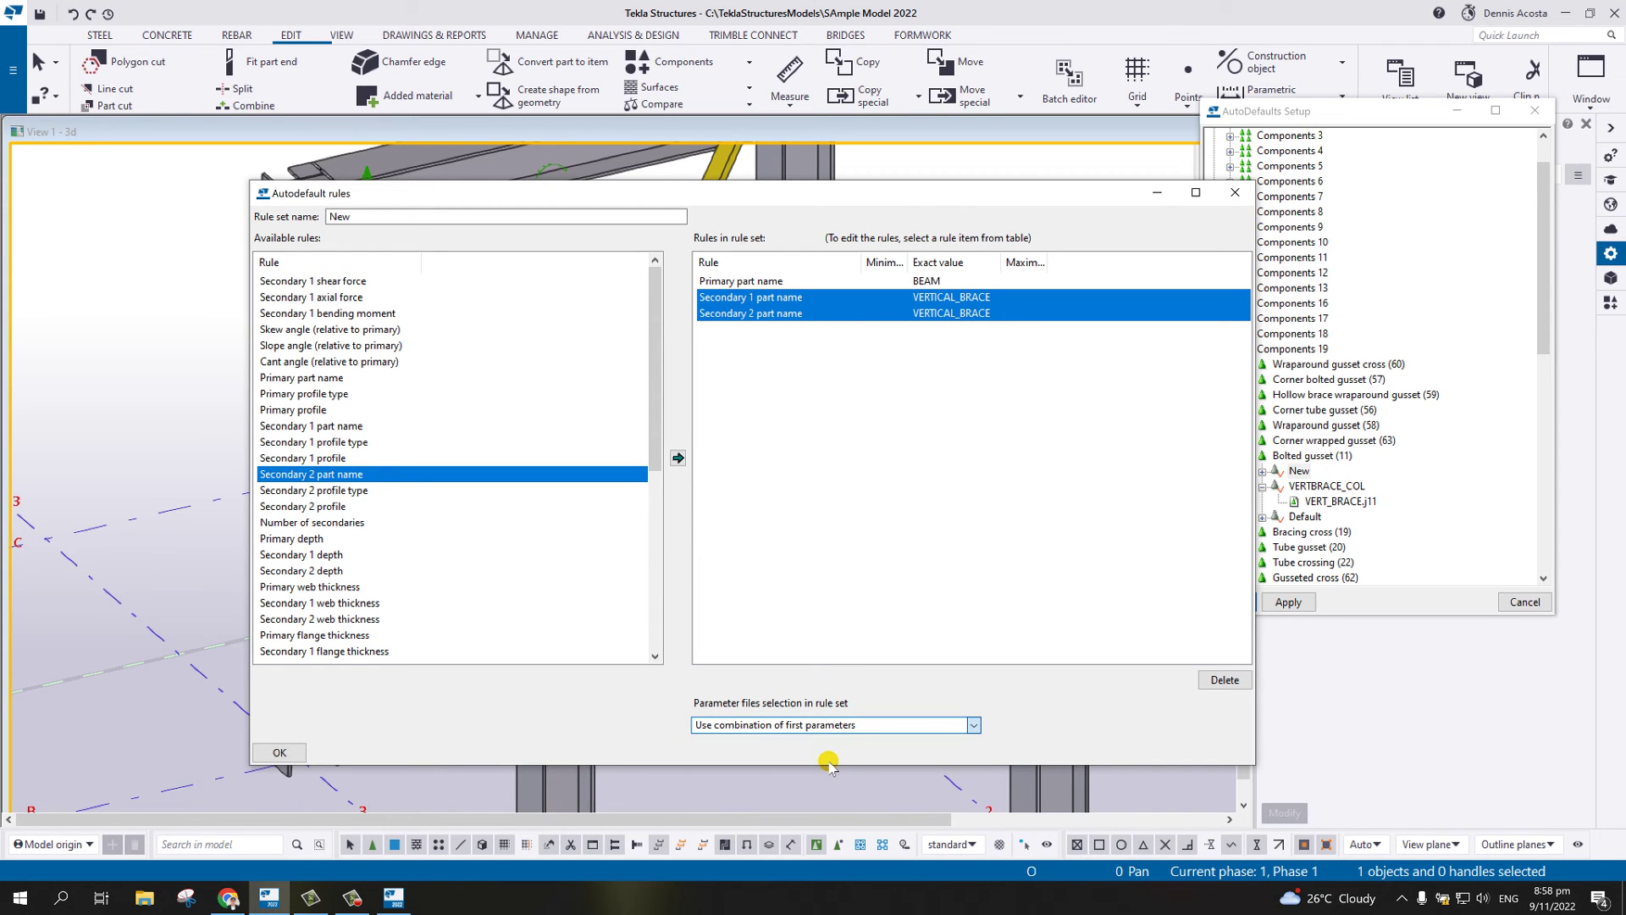
key("Down")
left_click_drag(372, 214, 306, 222)
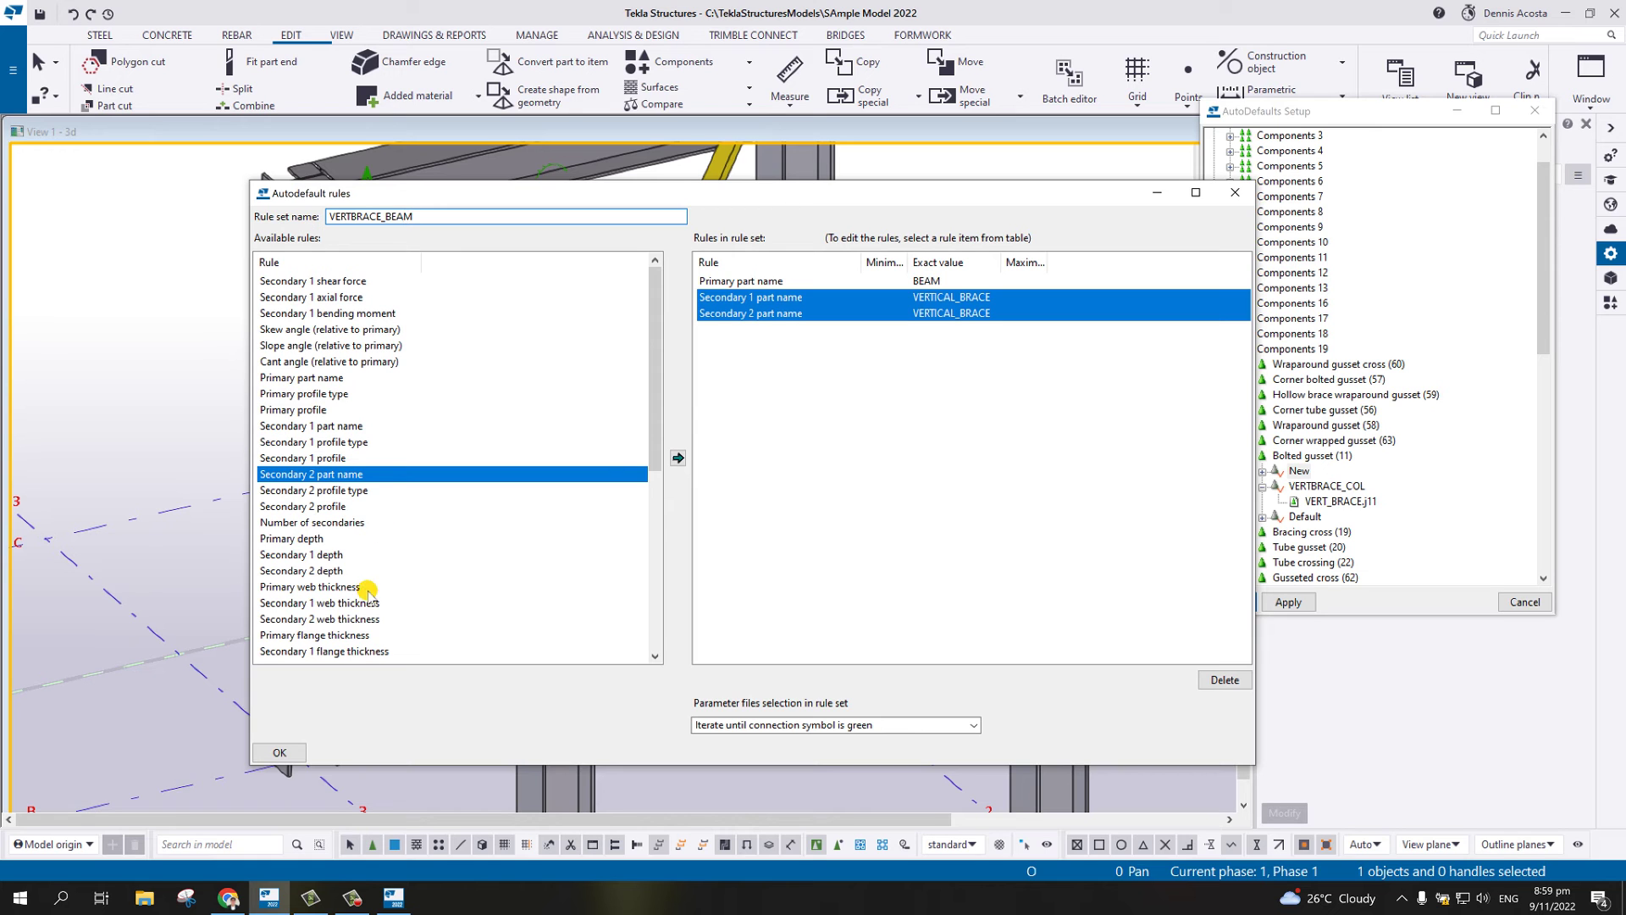
left_click(299, 748)
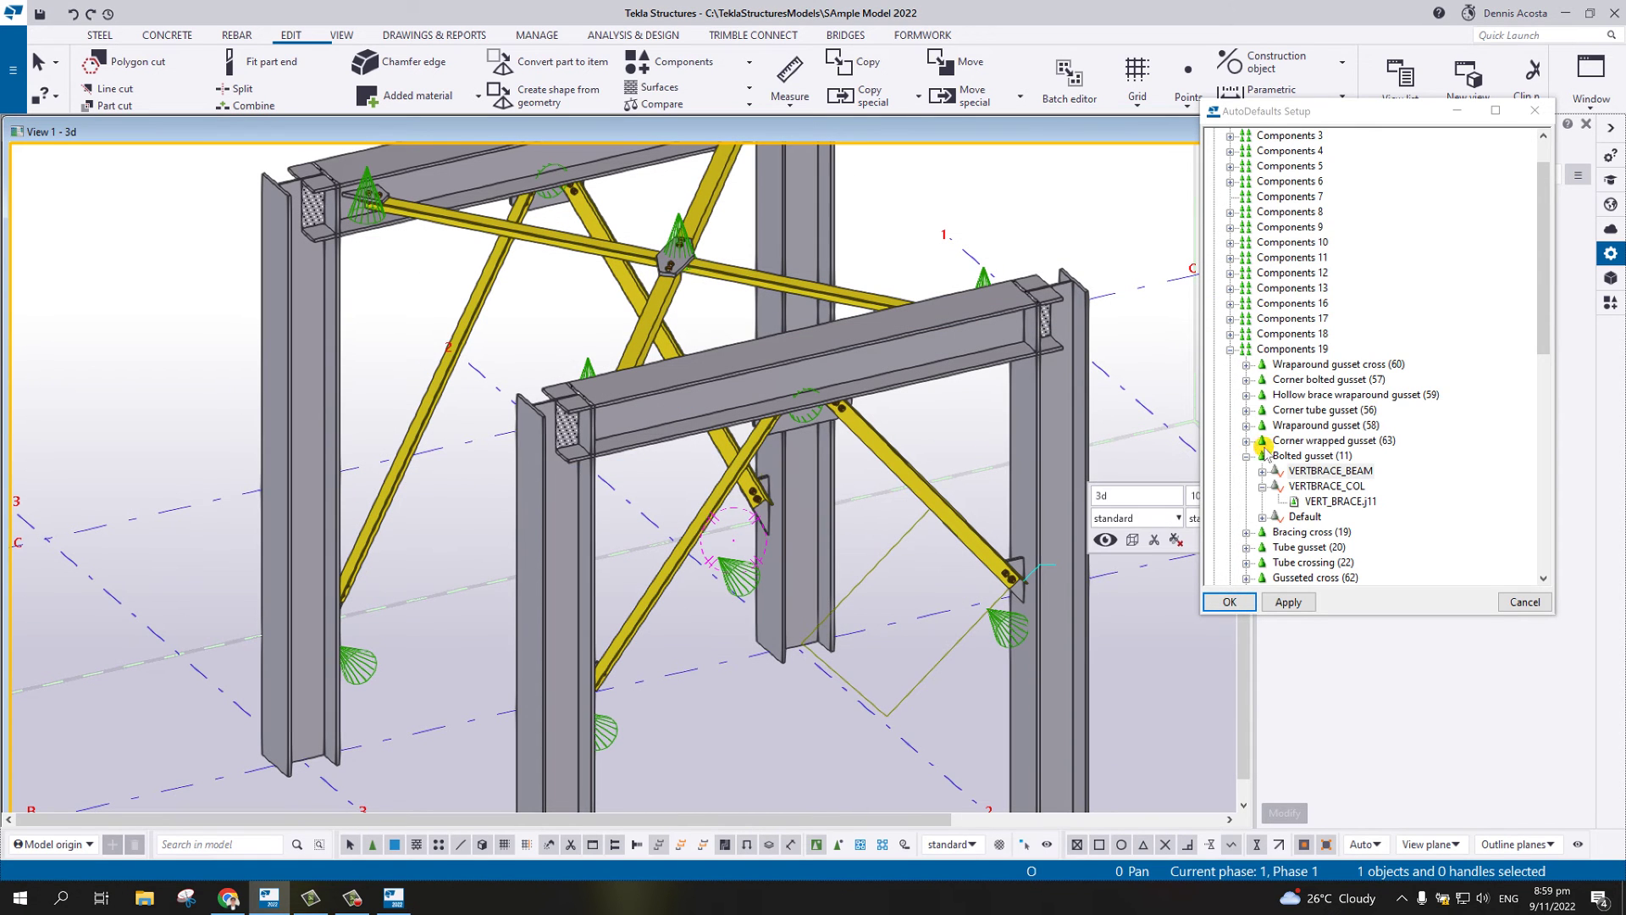
- Replace the standard.j11 connection parameters under the VERTBRACE_BEAM rule set with VERT_BRACE.j11
left_click(1262, 471)
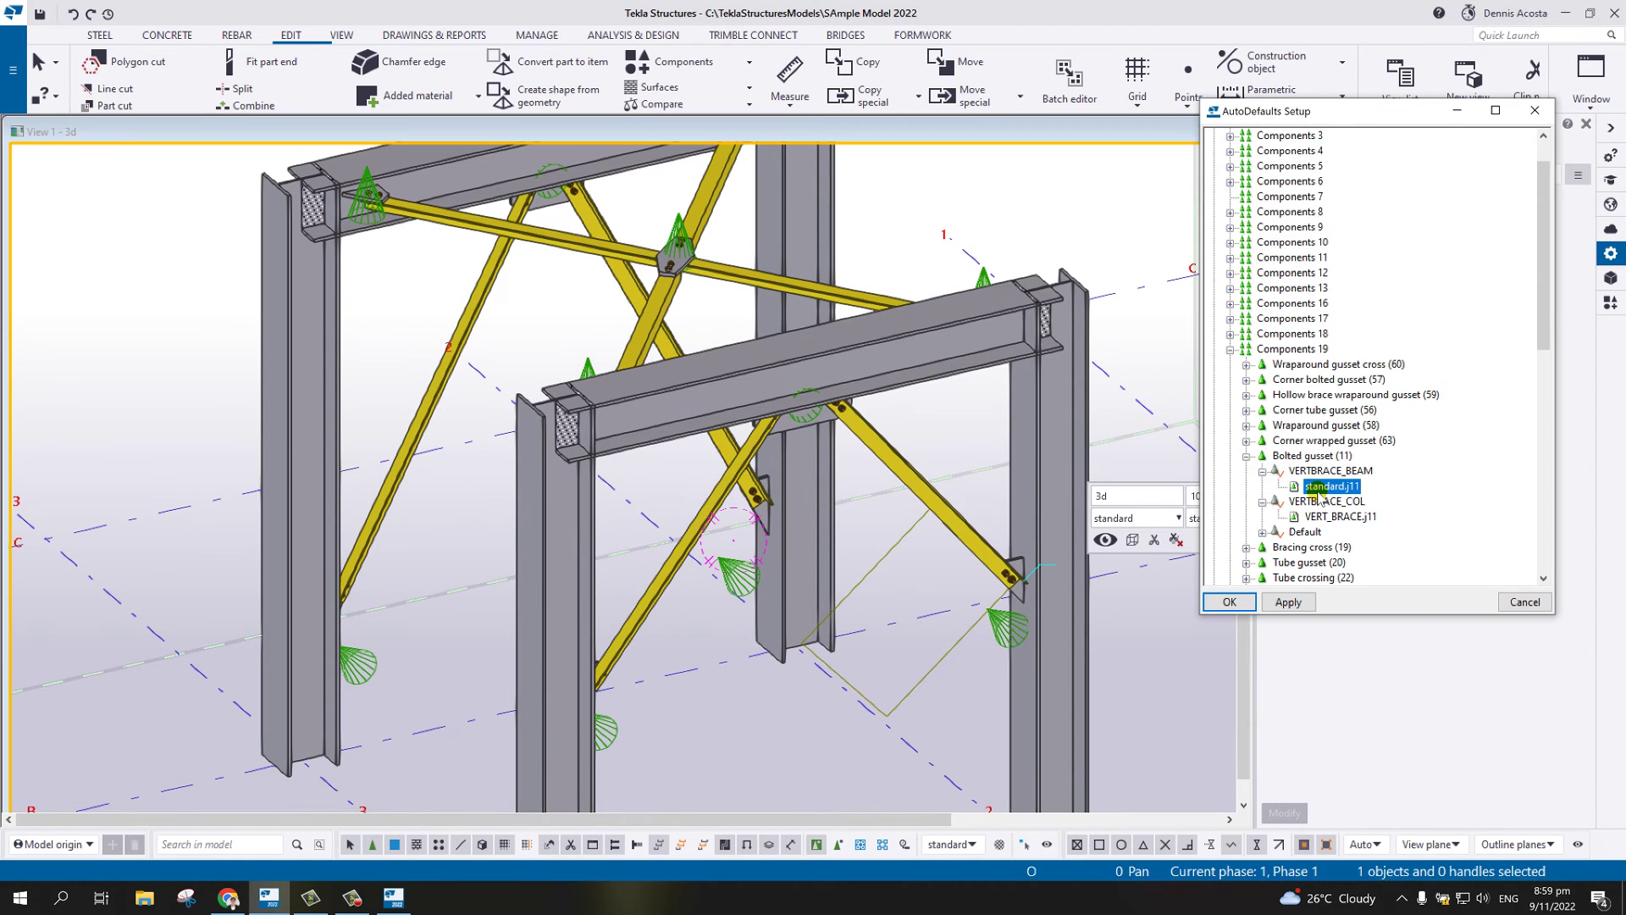
right_click(1324, 489)
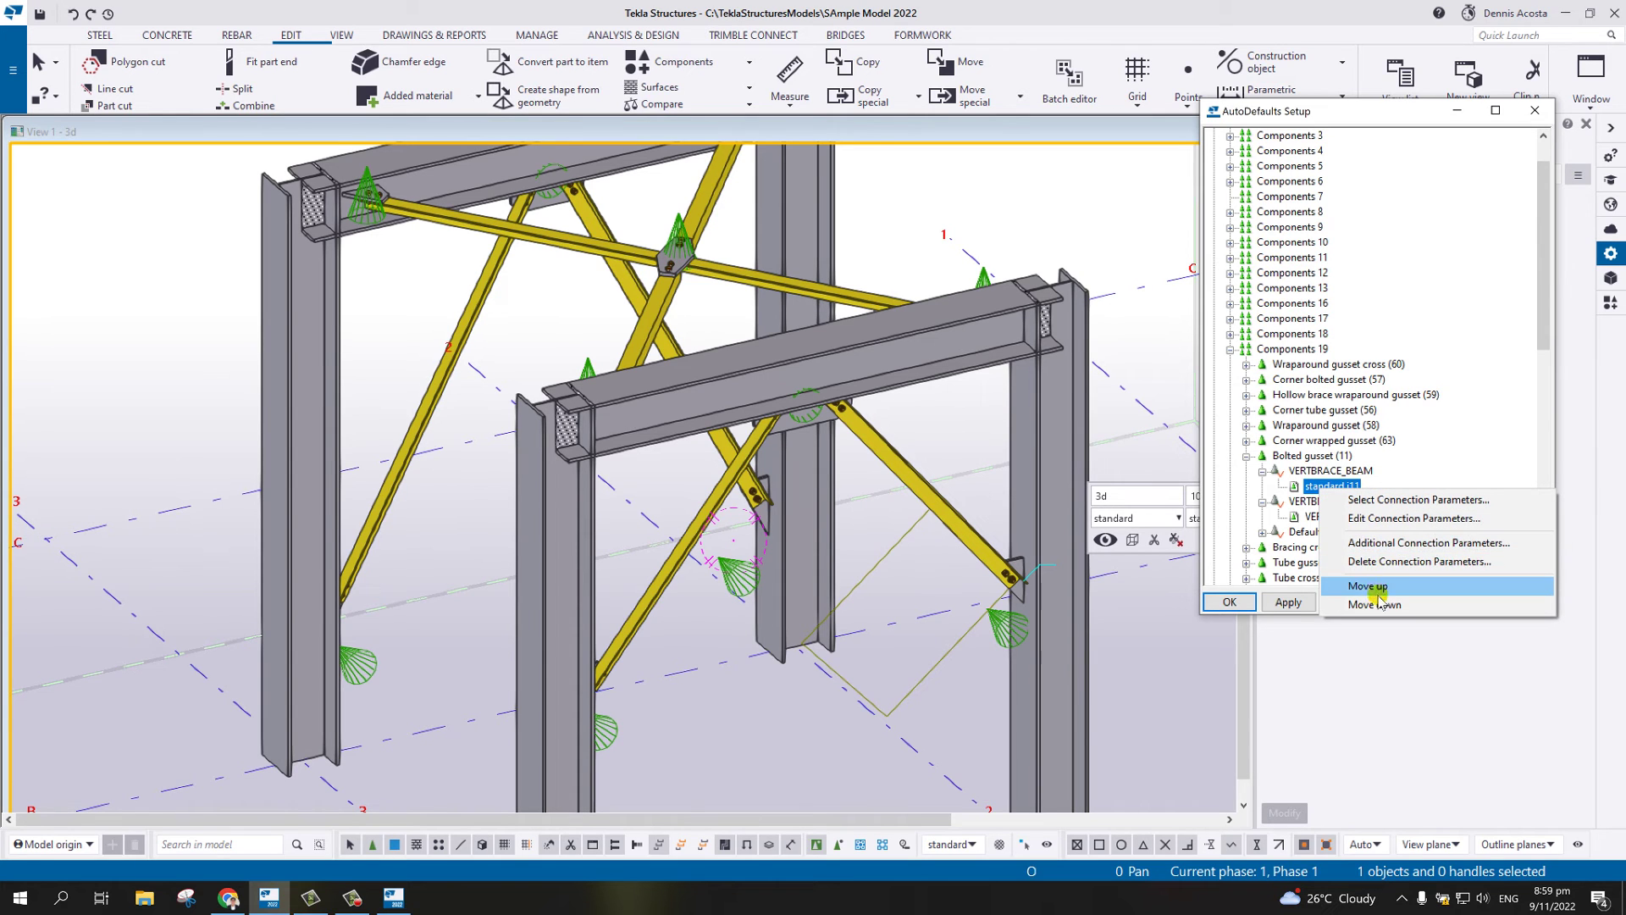
left_click(1402, 501)
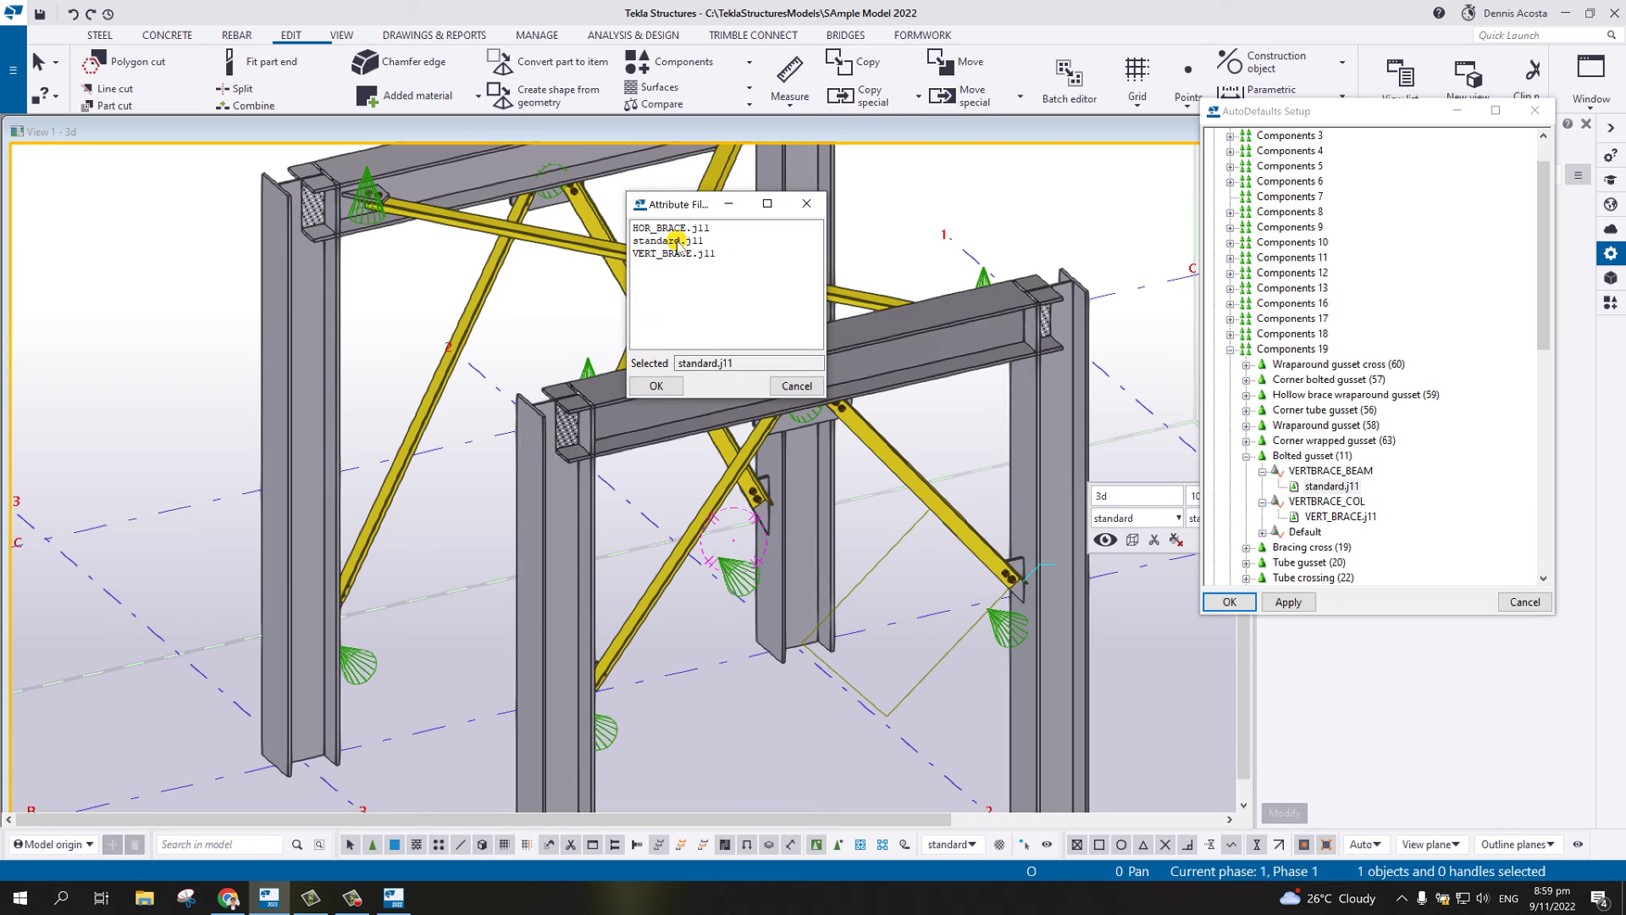
left_click(682, 254)
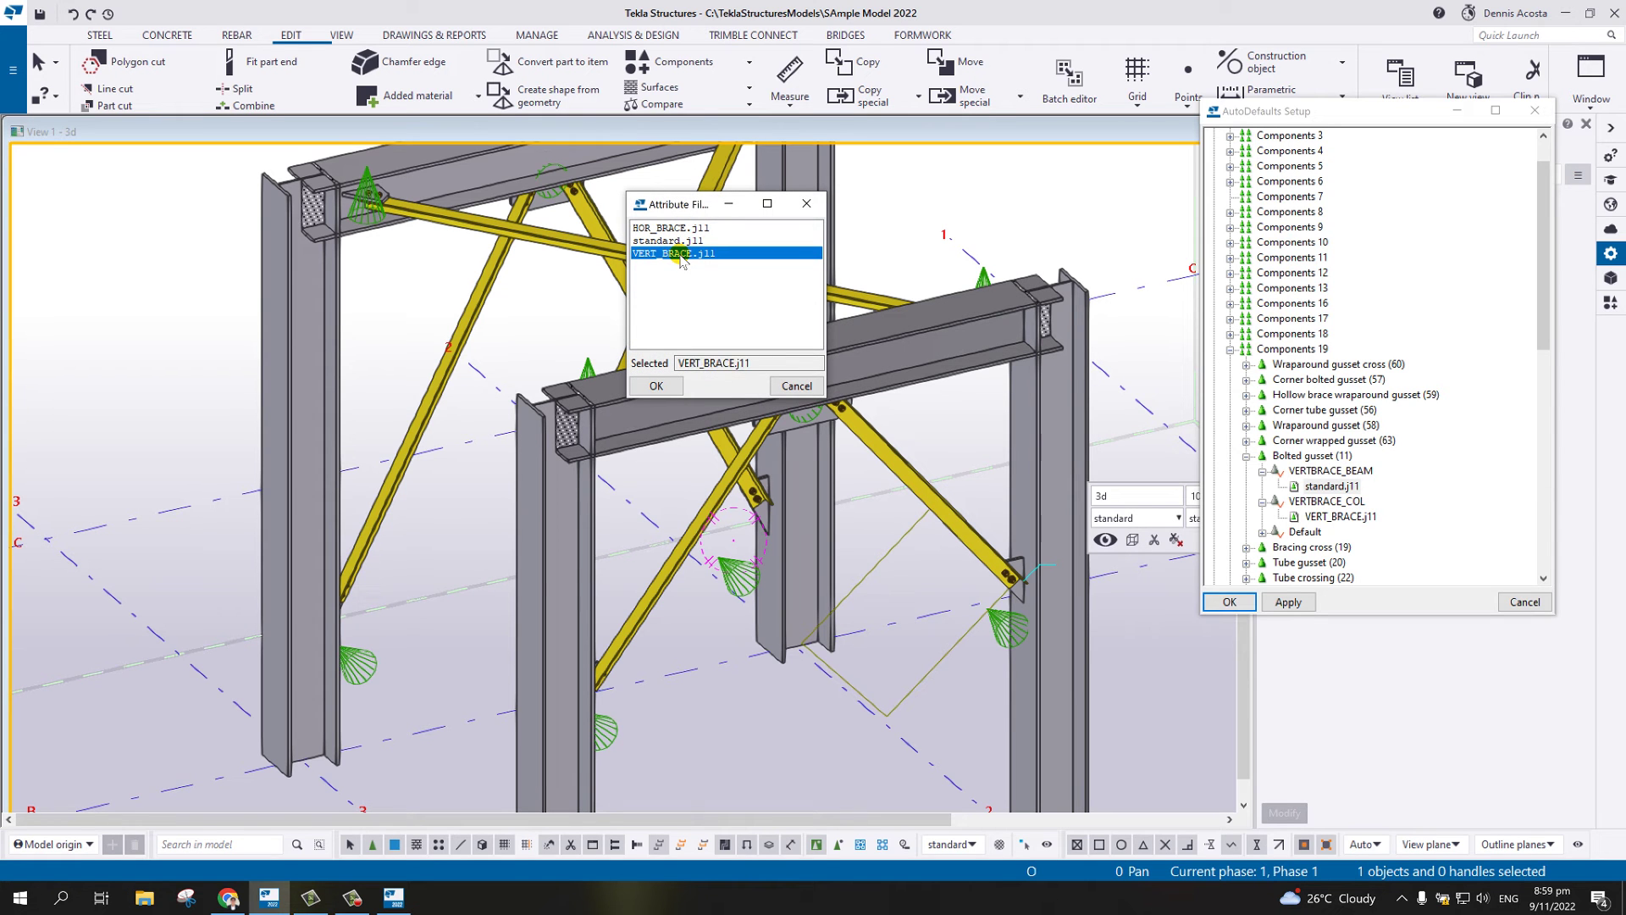
left_click(667, 390)
middle_click_drag(1070, 556, 770, 458)
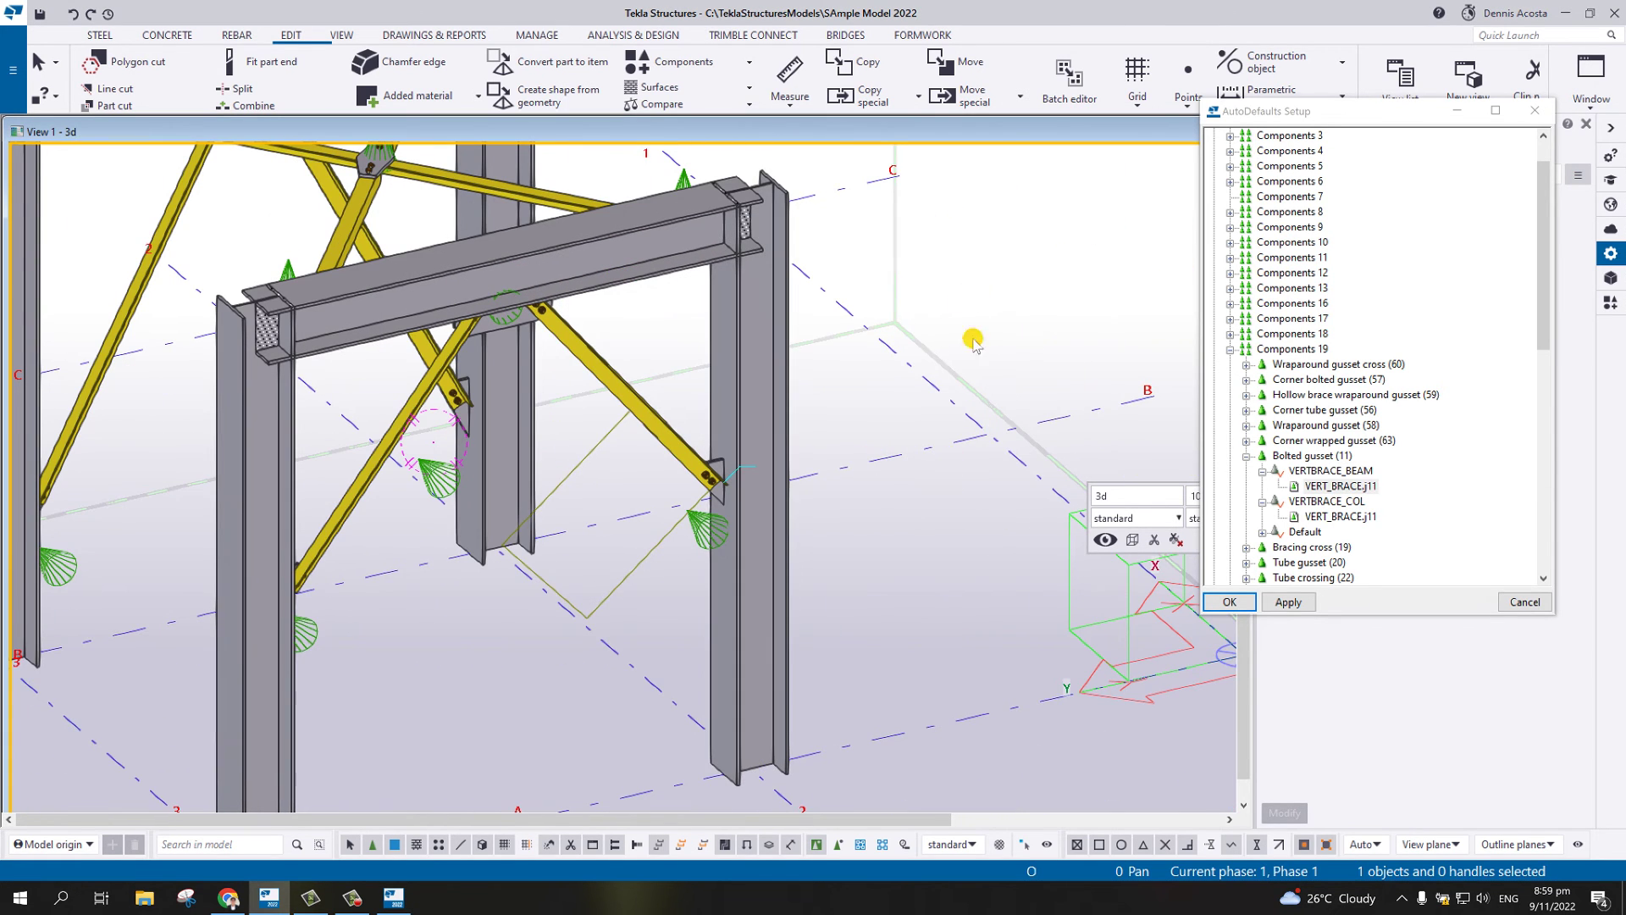
scroll(813, 525, "up", 4)
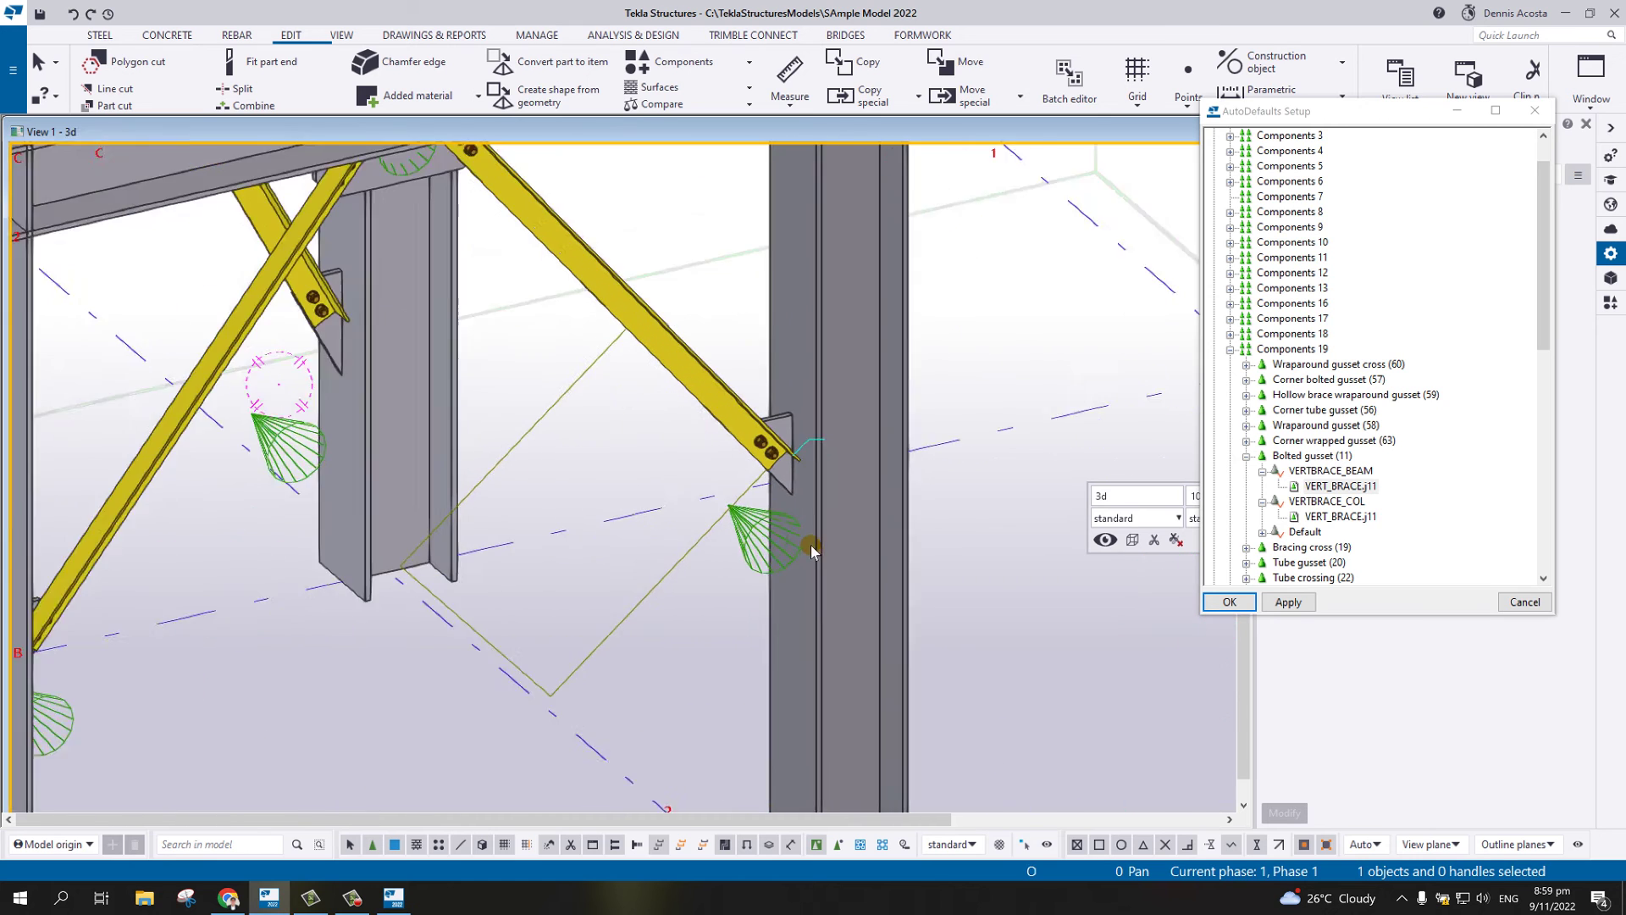
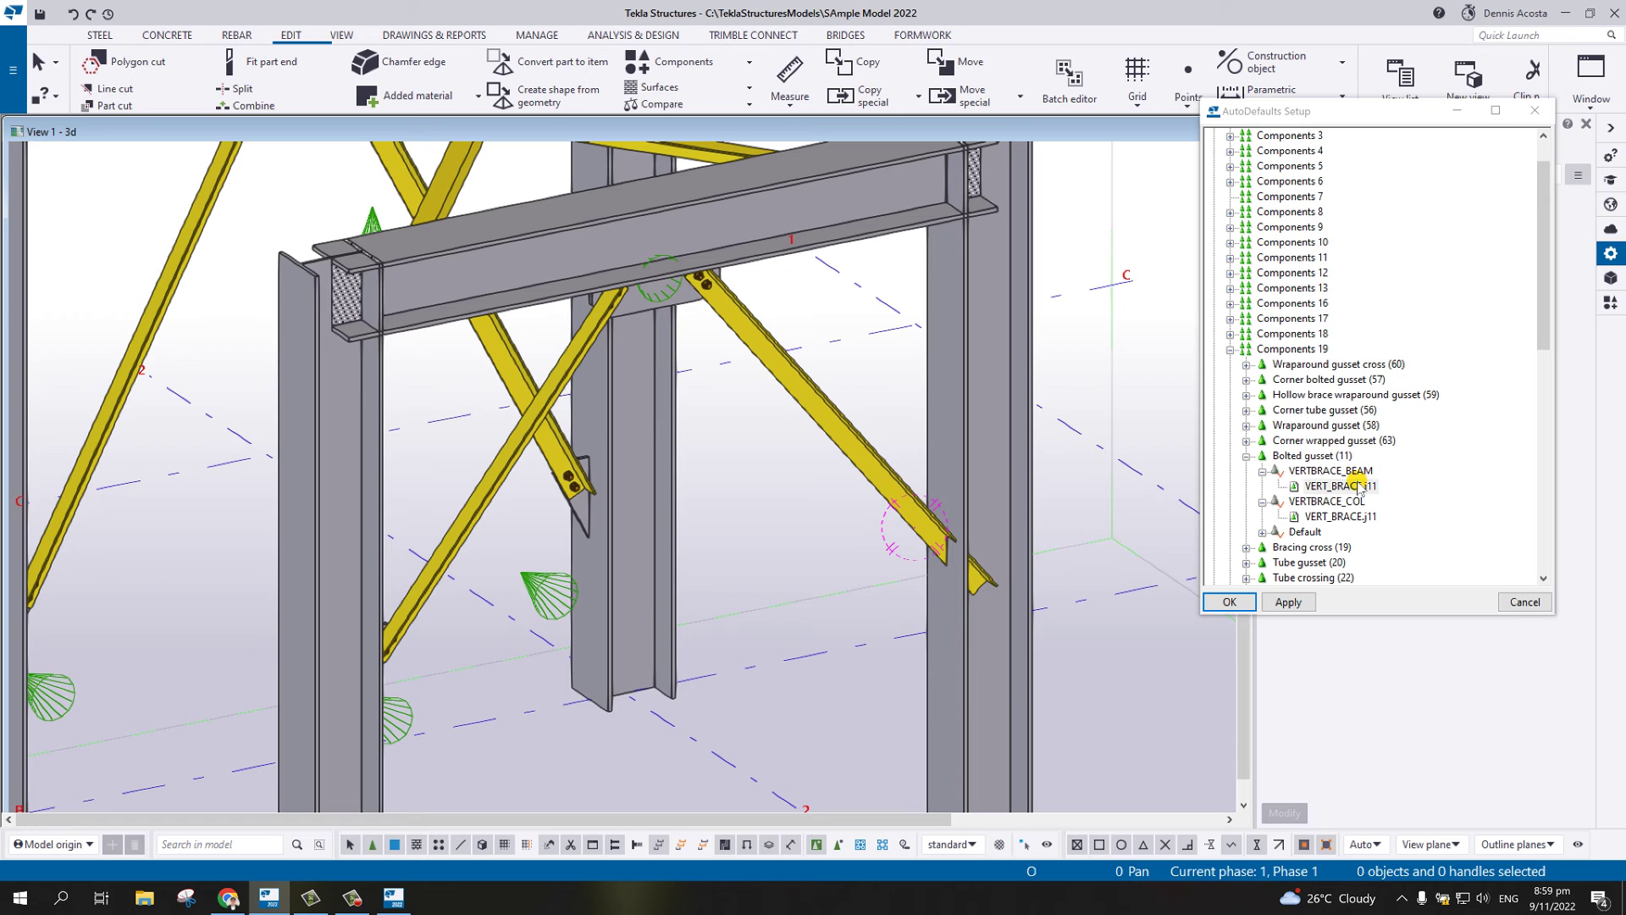
- Create a new rule set under Bolted gusset (11) and add the Primary part name and Secondary 1 part name rules
left_click(1300, 455)
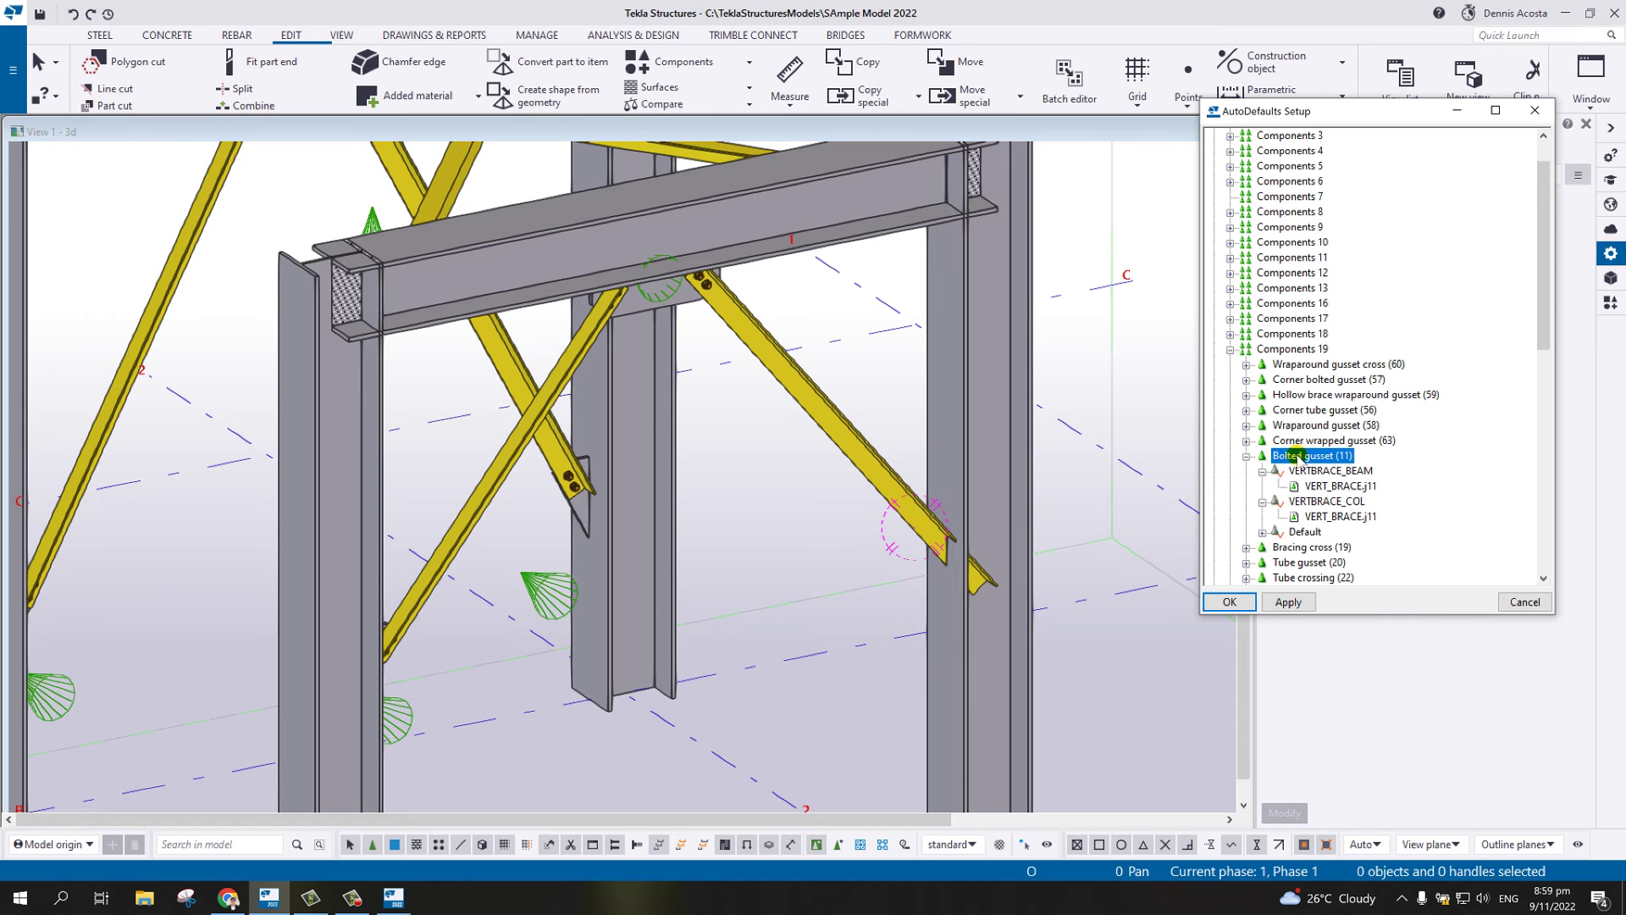
right_click(1297, 457)
left_click(1309, 468)
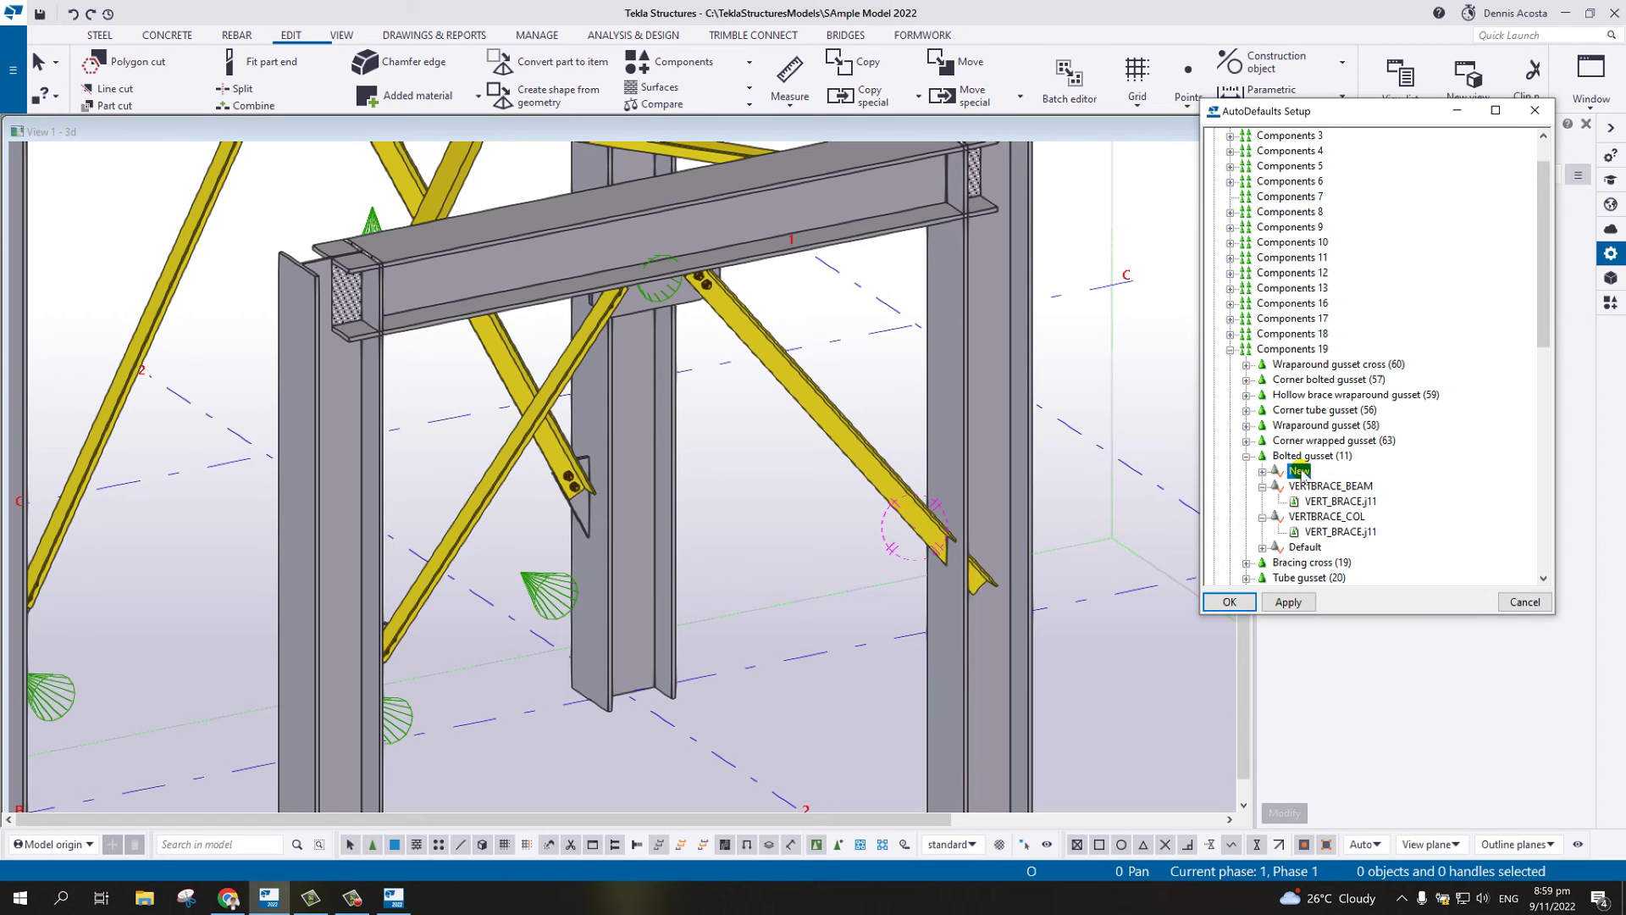
right_click(1294, 472)
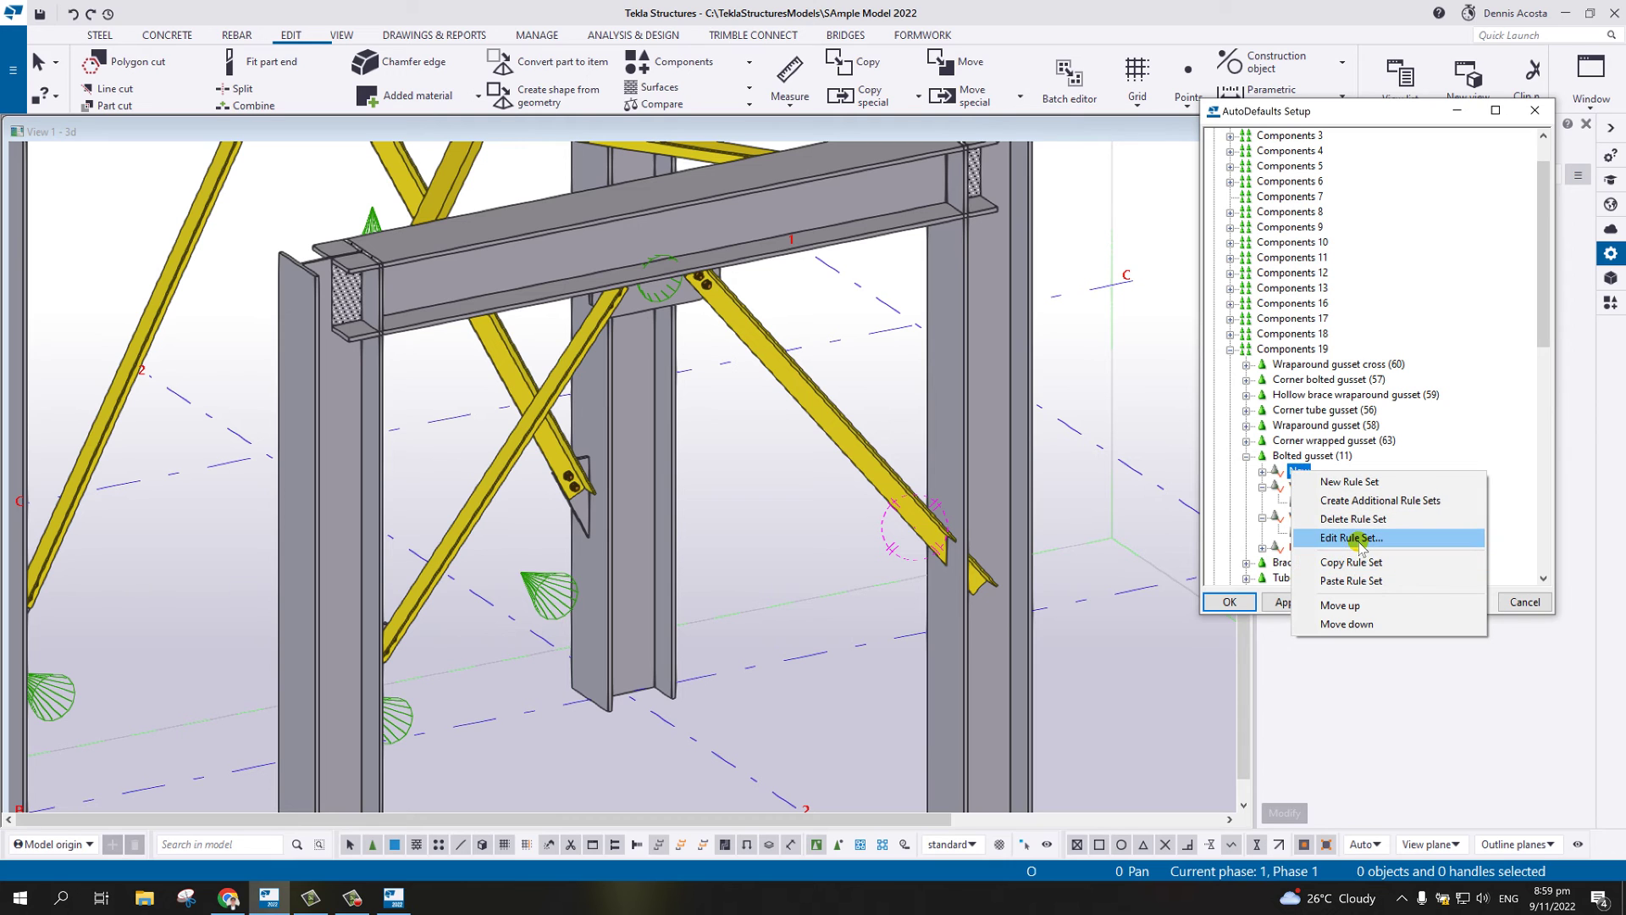
left_click(1351, 538)
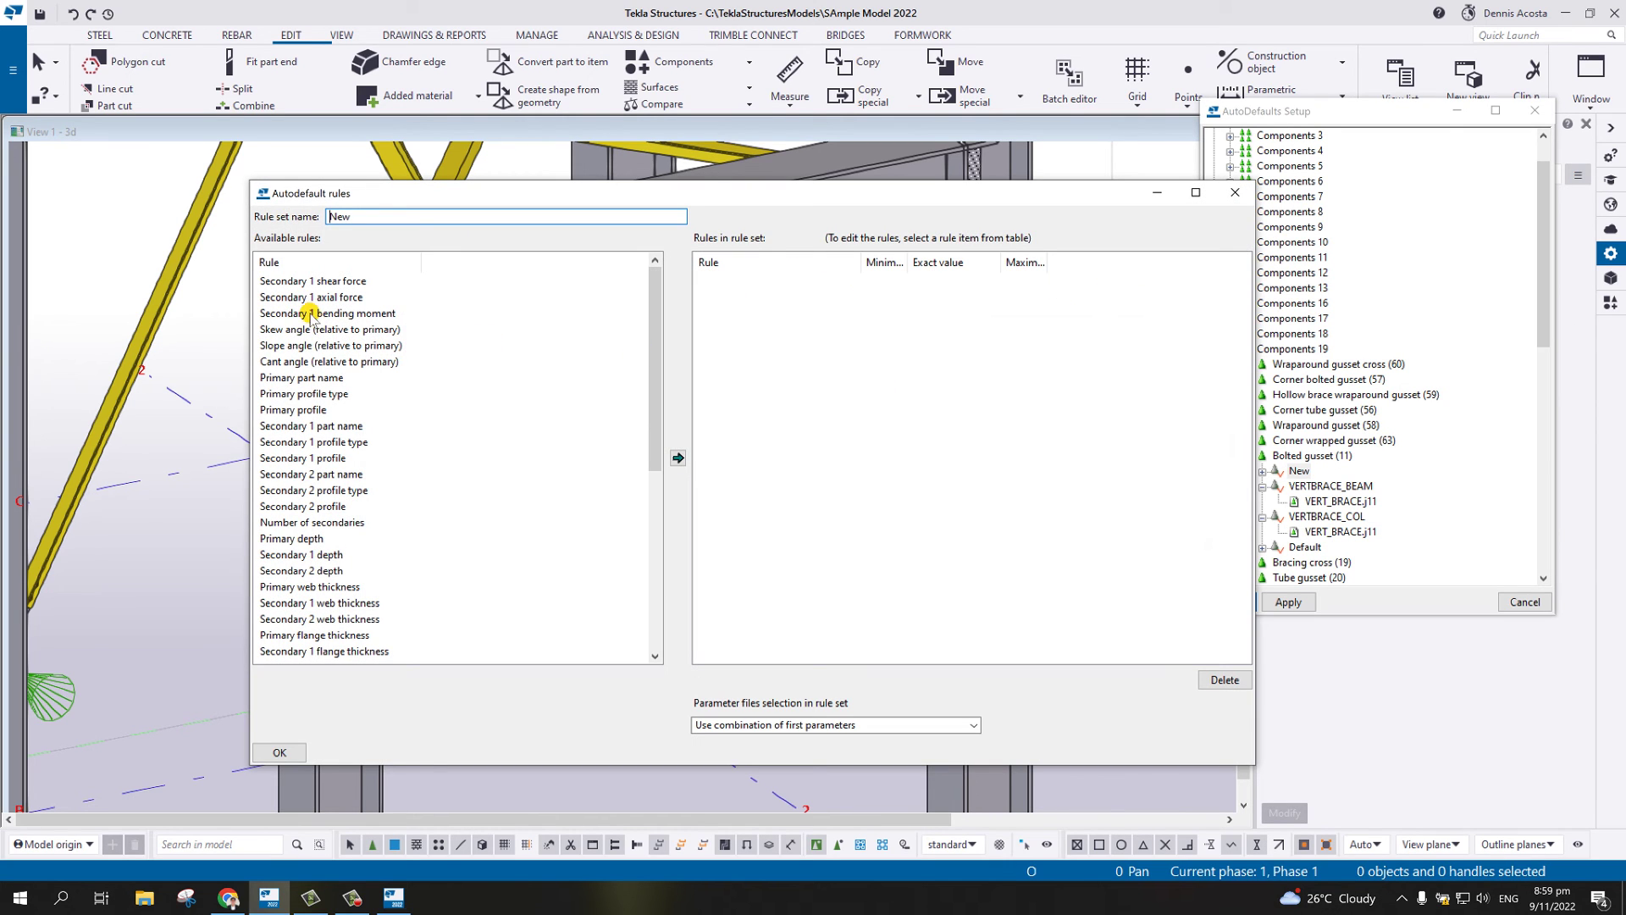
left_click(325, 379)
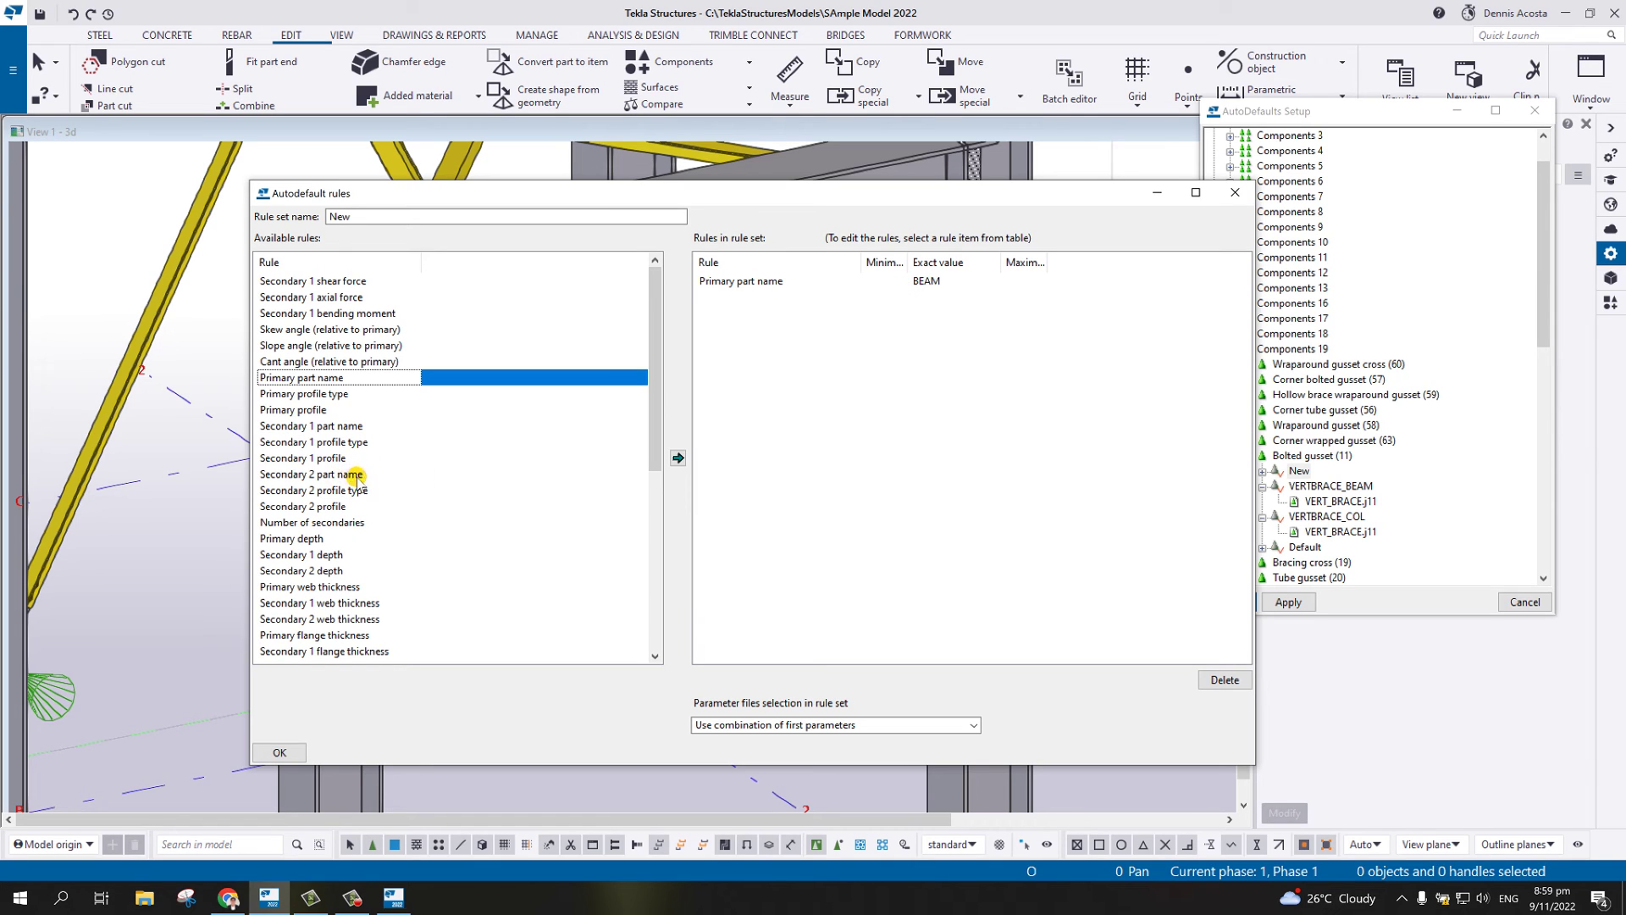
double_click(343, 428)
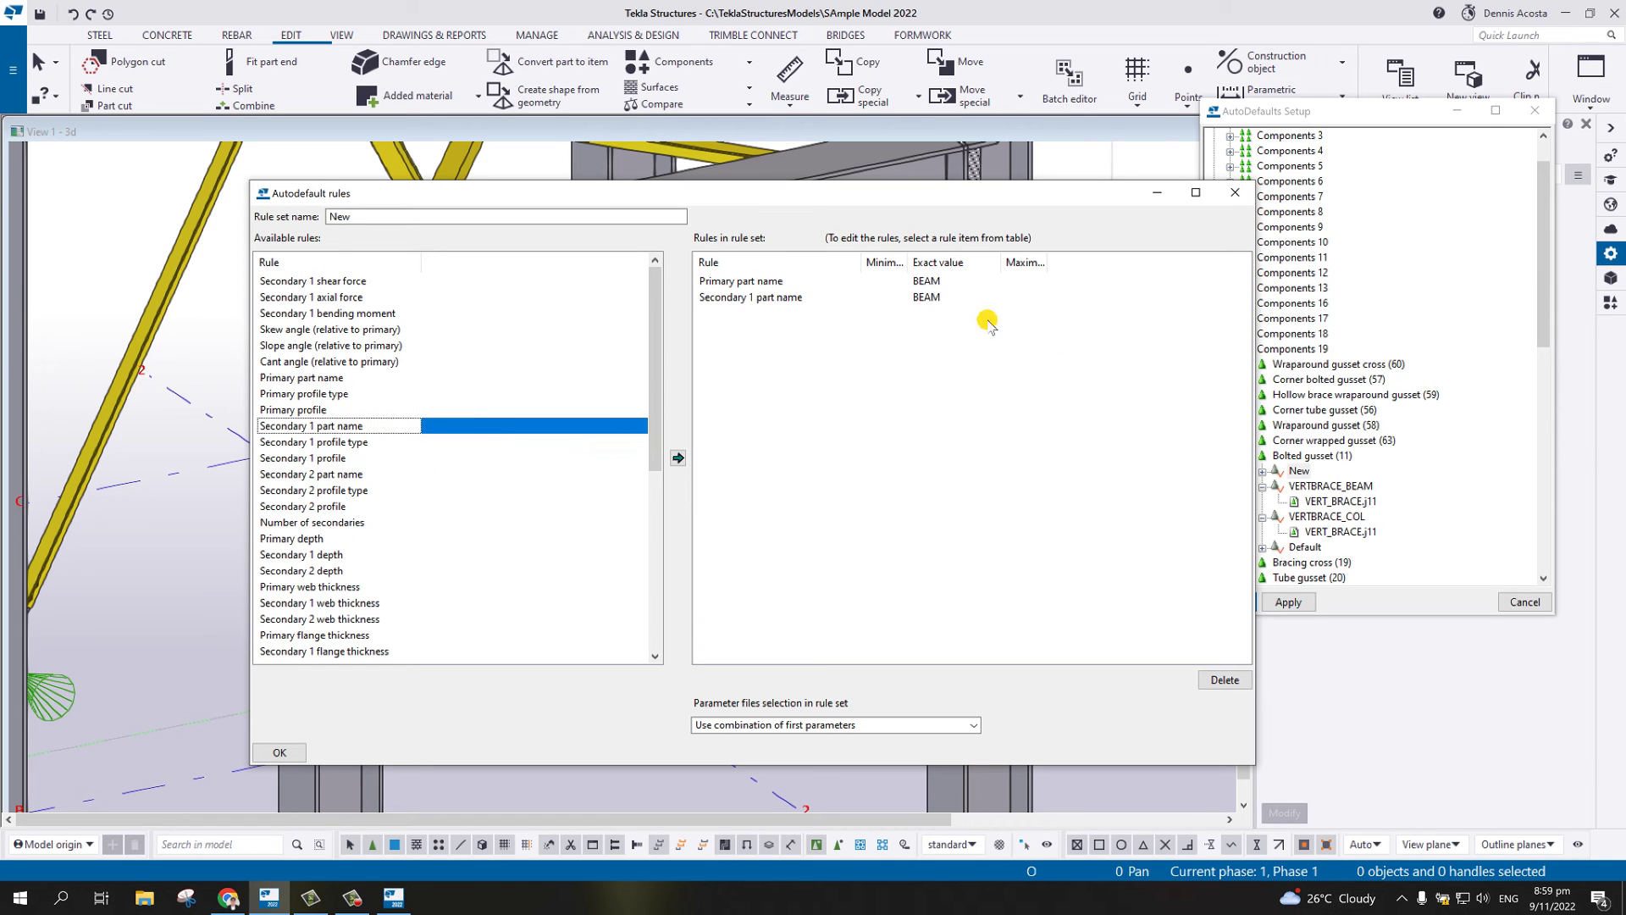
- Set the exact value of the Secondary 1 part name rule to HORIZONTAL_BRACE, copied from the horizontal brace's Name property
left_click(953, 298)
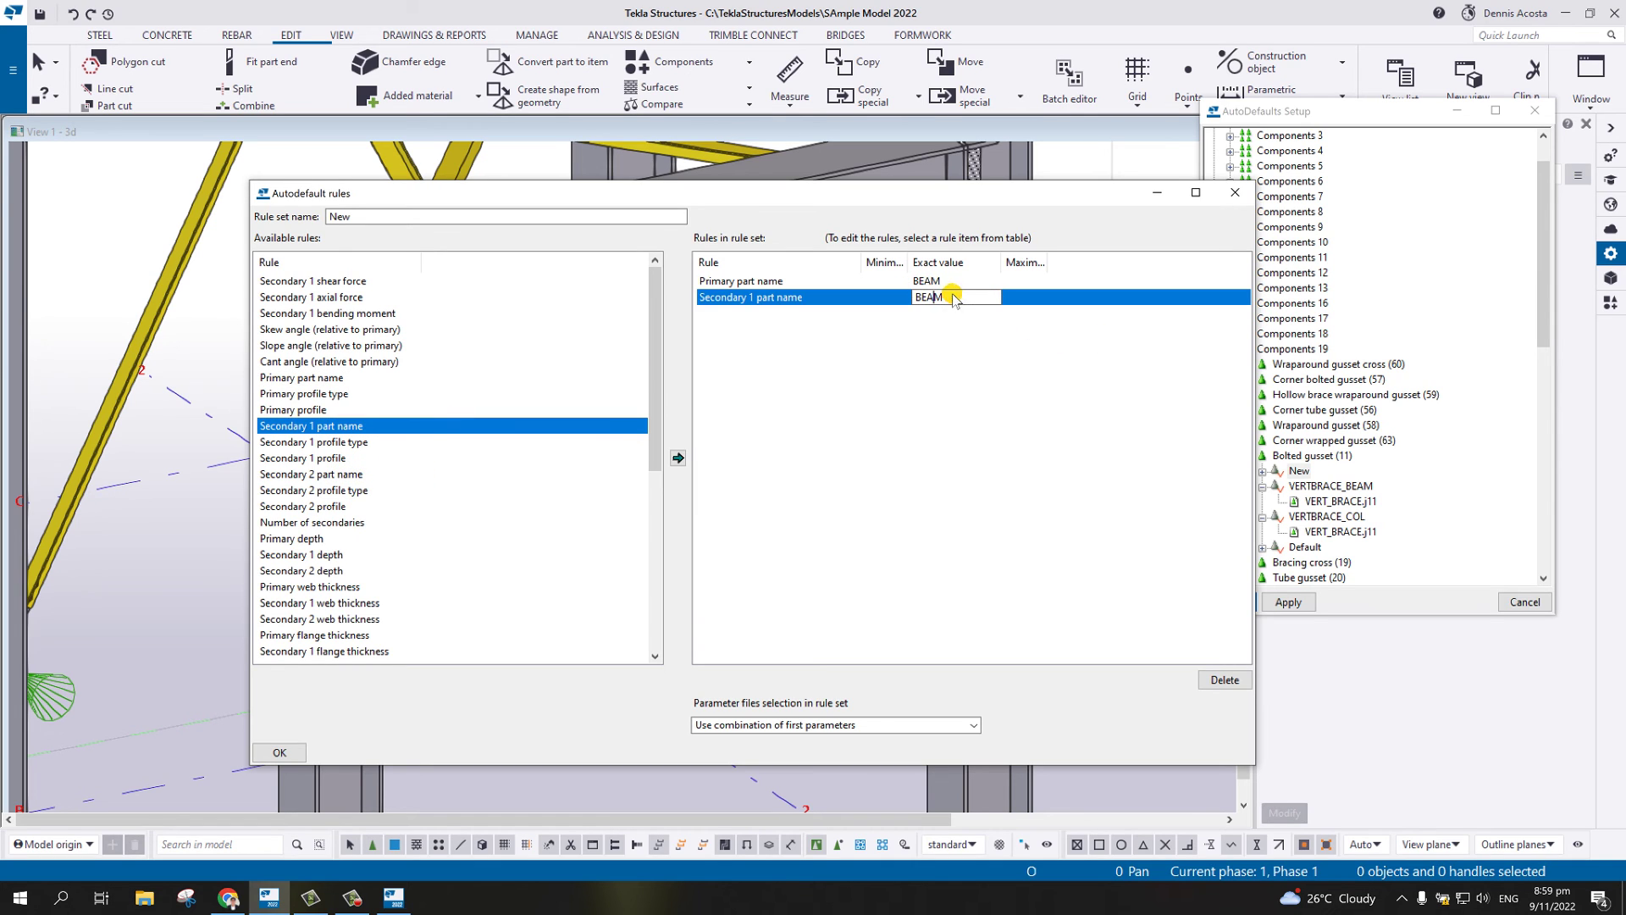
left_click(464, 161)
left_click_drag(1336, 118, 1356, 256)
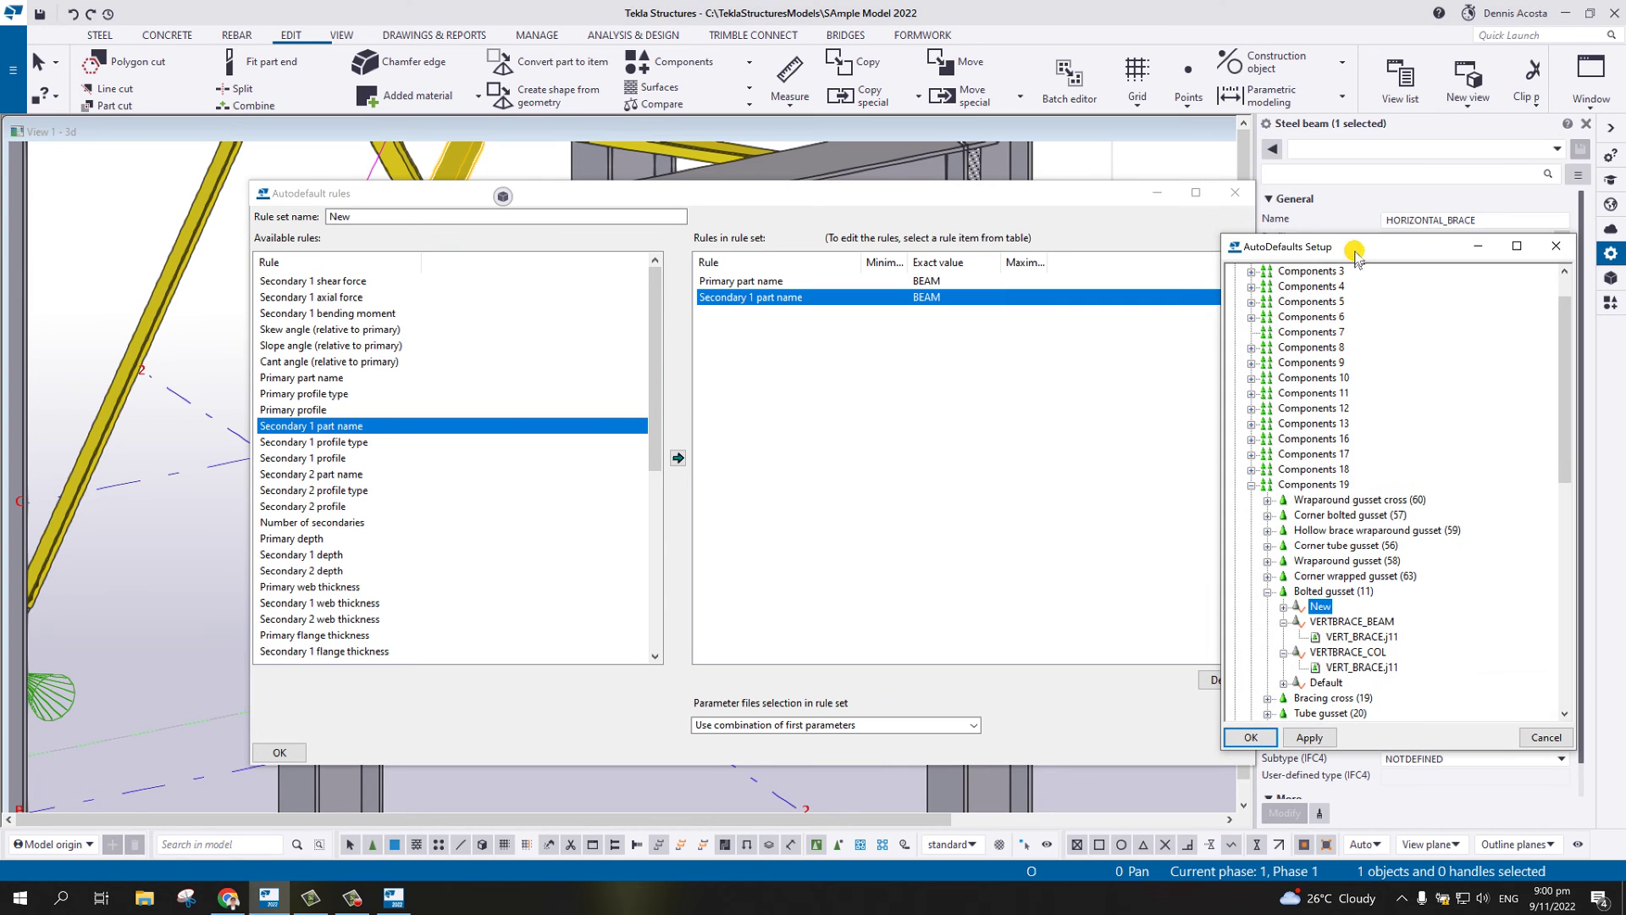
double_click(1503, 222)
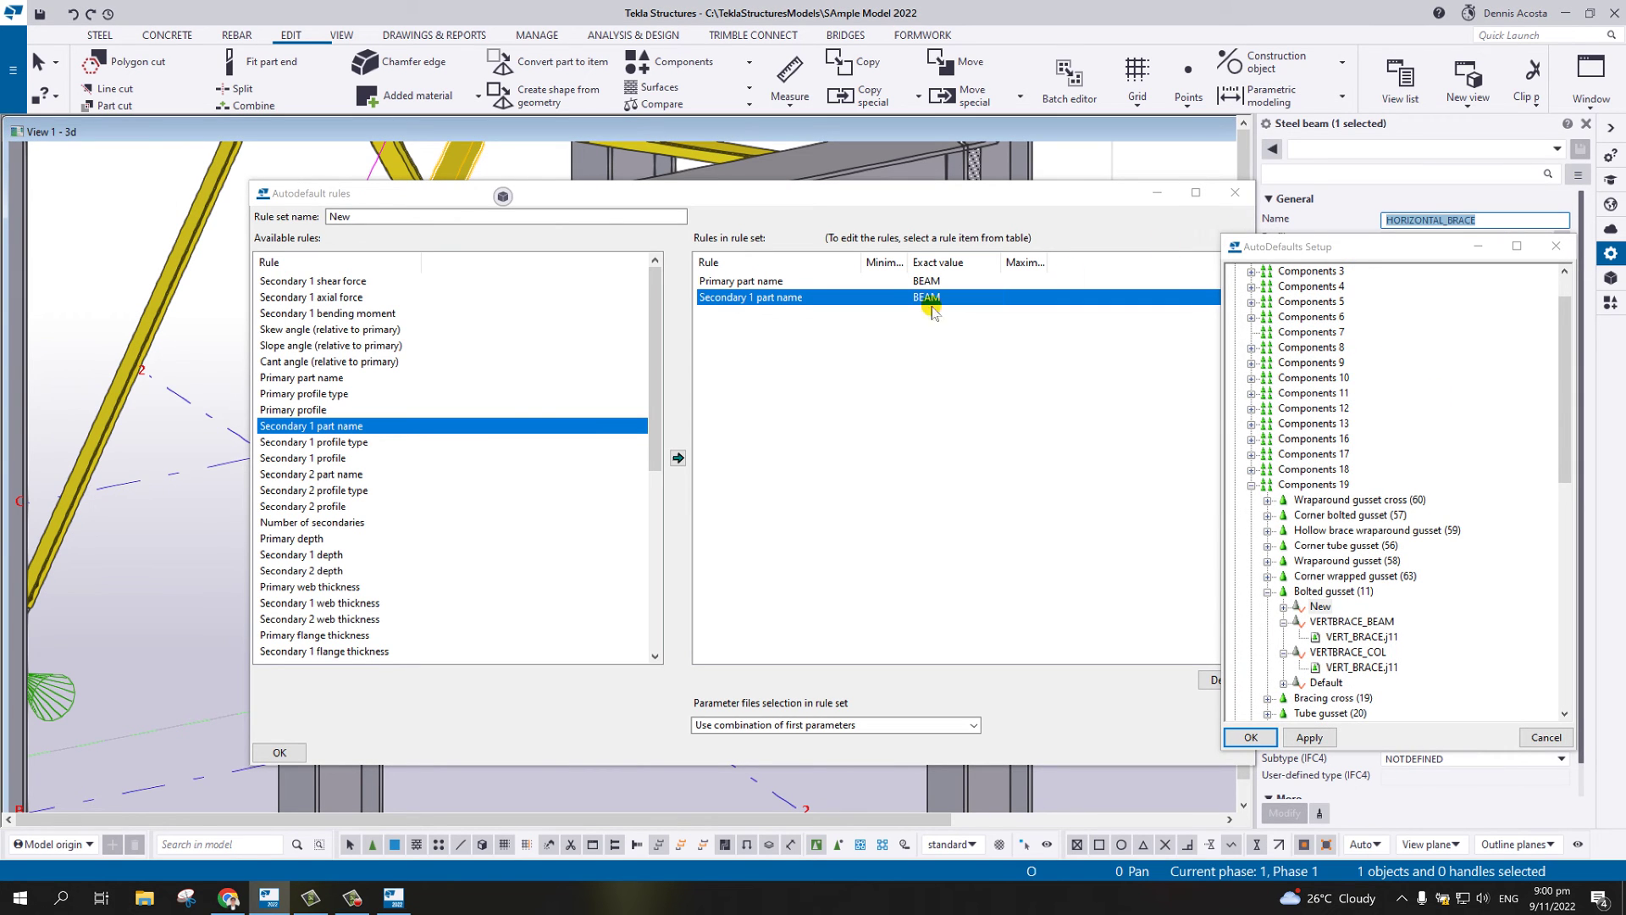
left_click(907, 356)
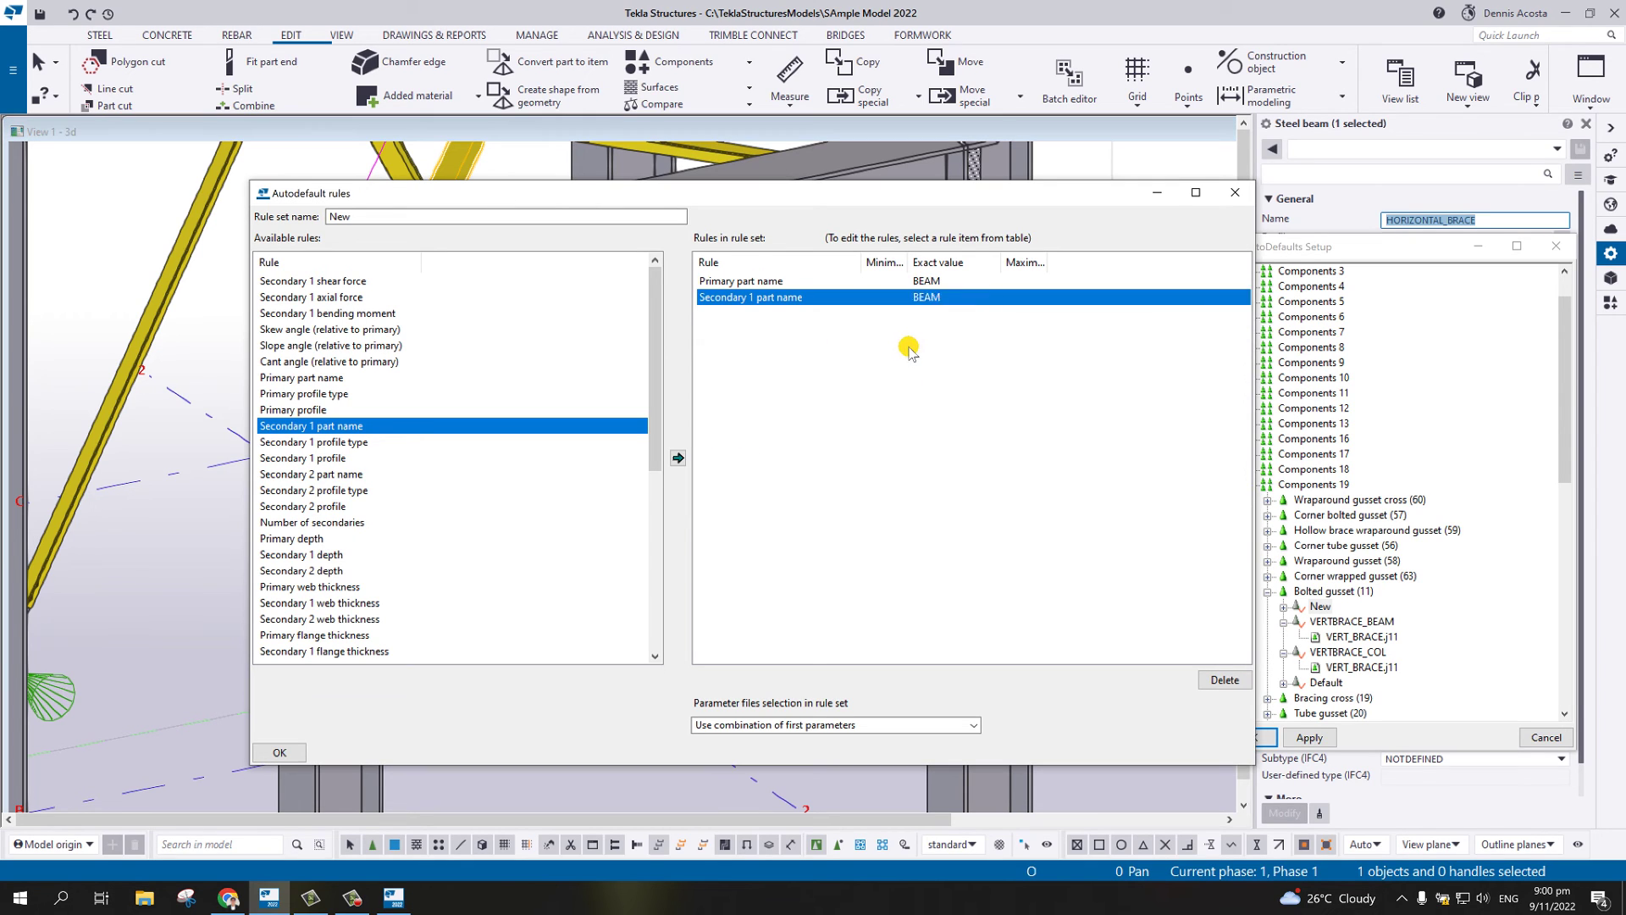
left_click(934, 298)
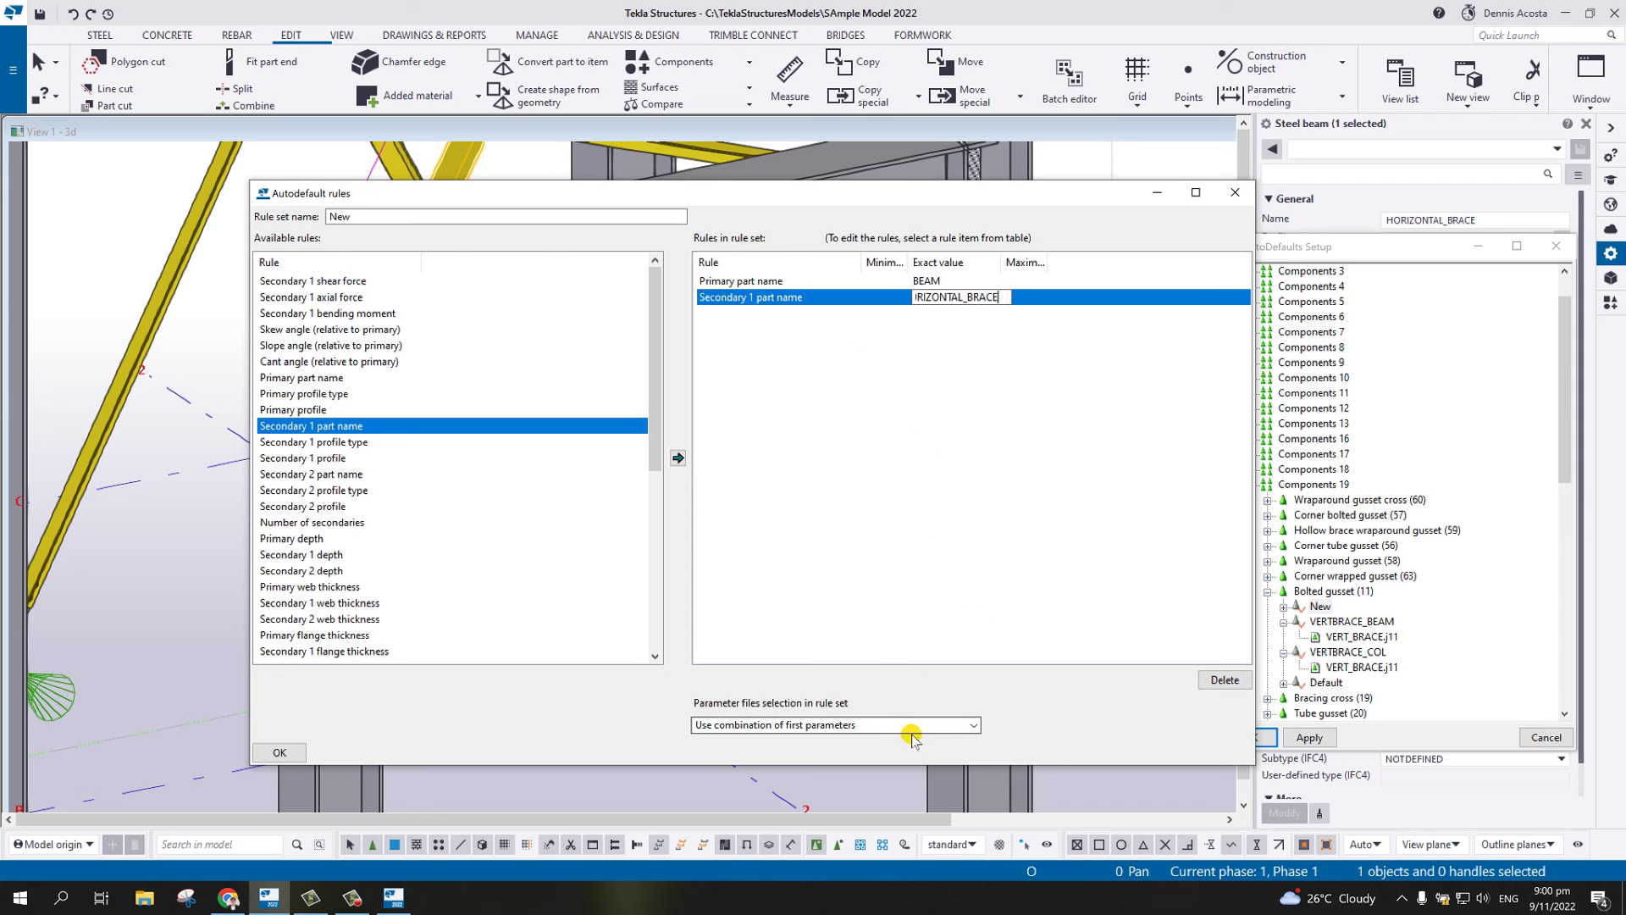
- Set the parameter file selection to Iterate until connection symbol is green, name the rule set HORBRACE_BEAM and accept it
left_click(937, 730)
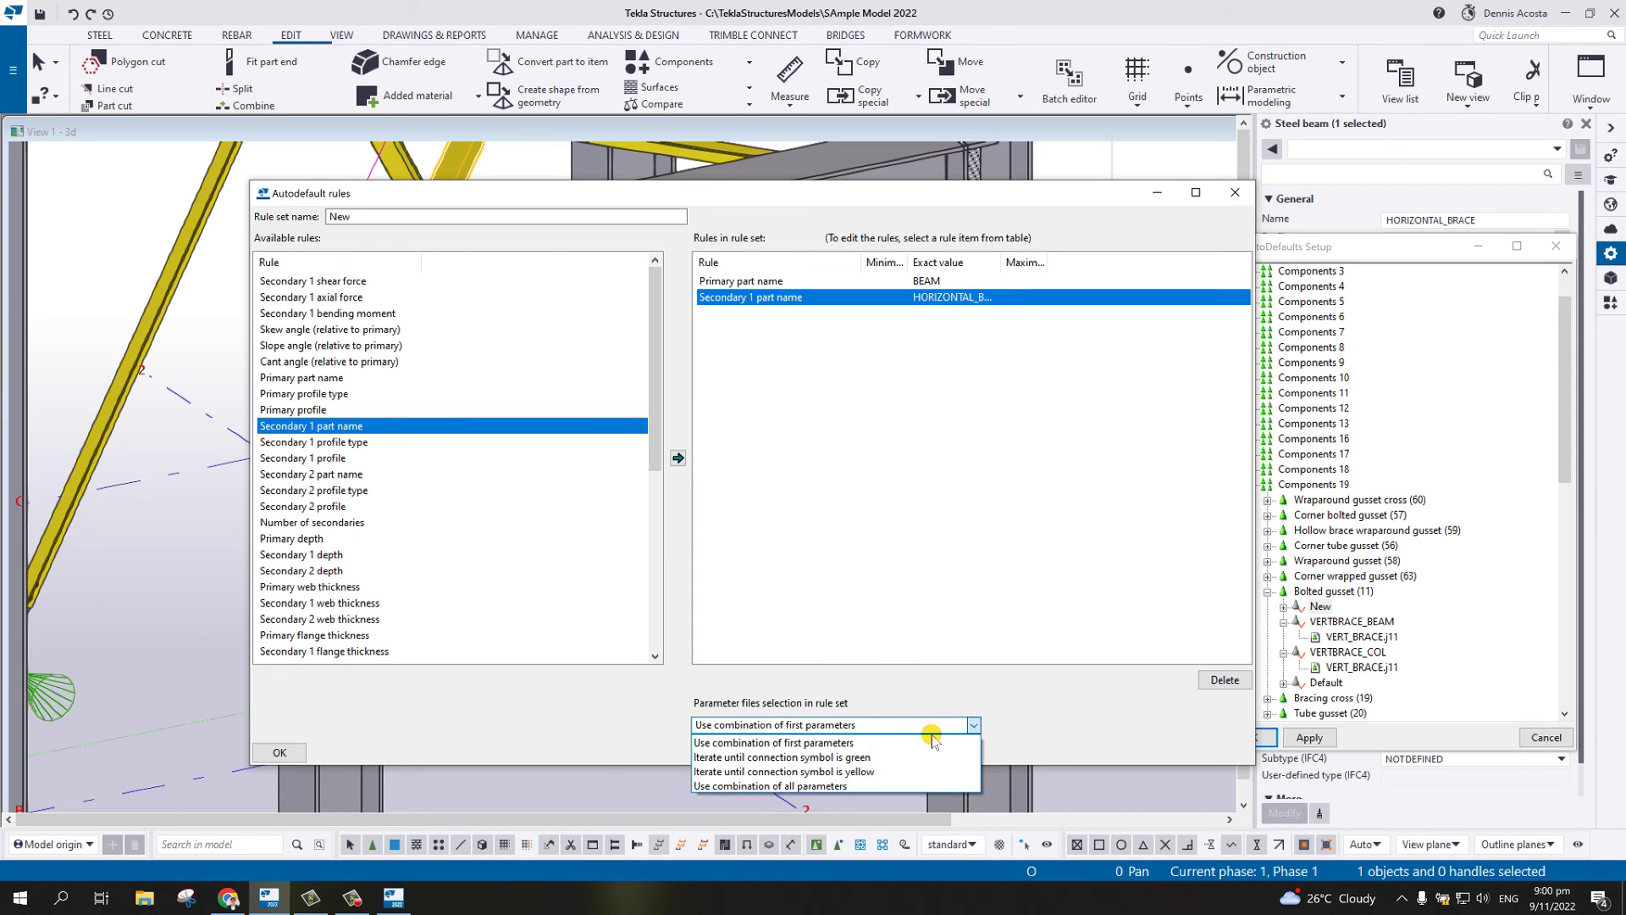
left_click(857, 760)
left_click_drag(378, 219, 274, 223)
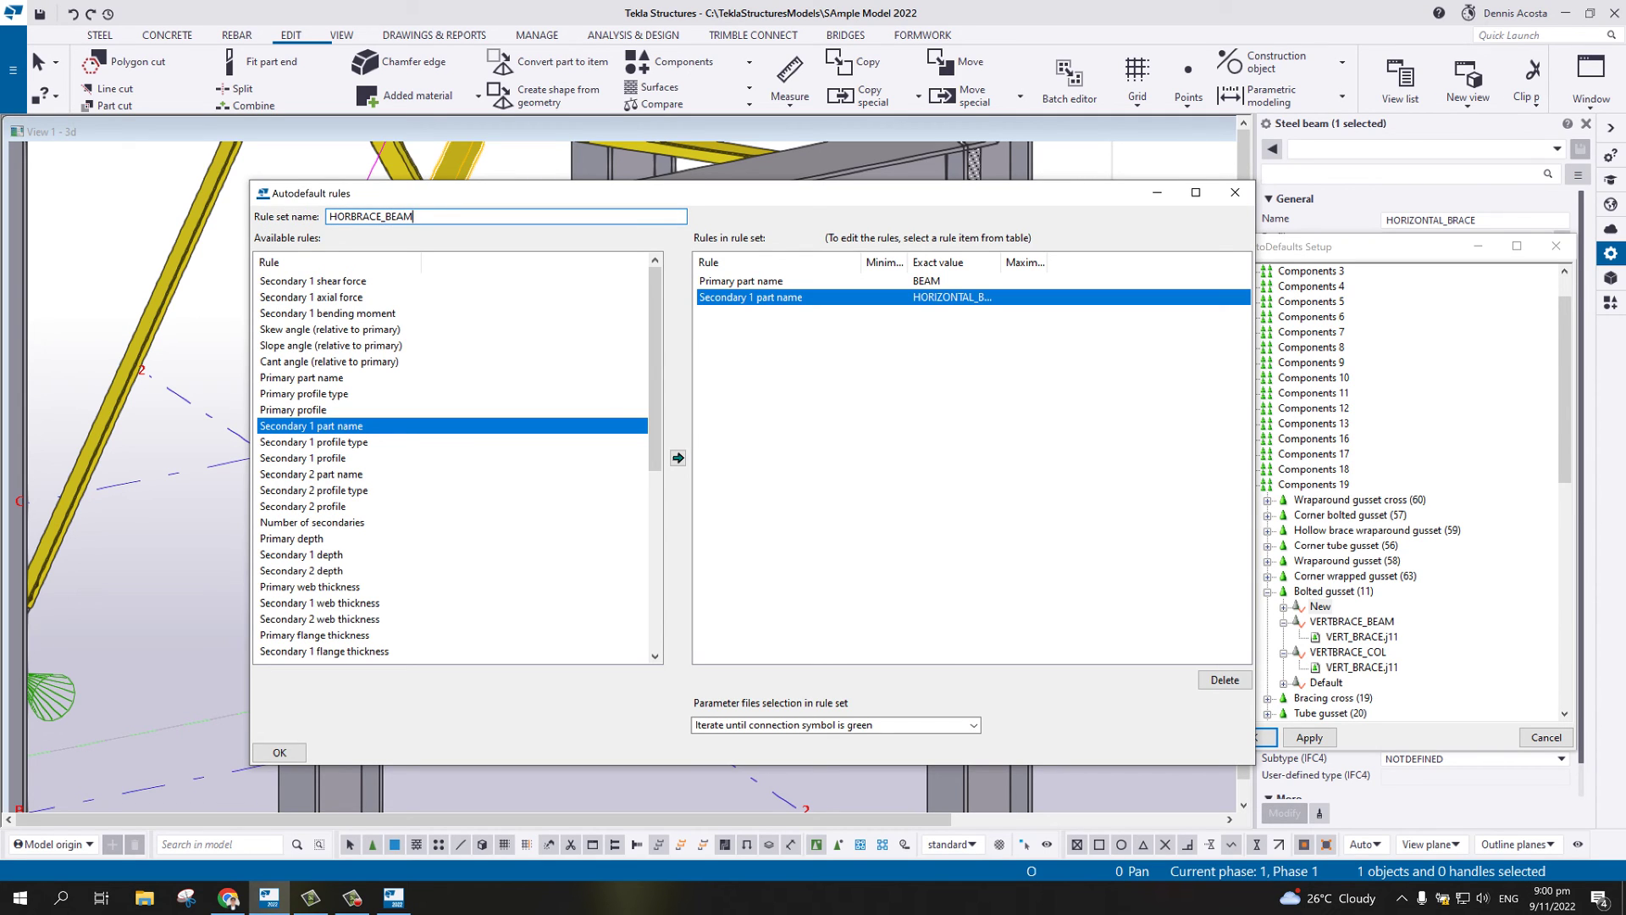
left_click(282, 751)
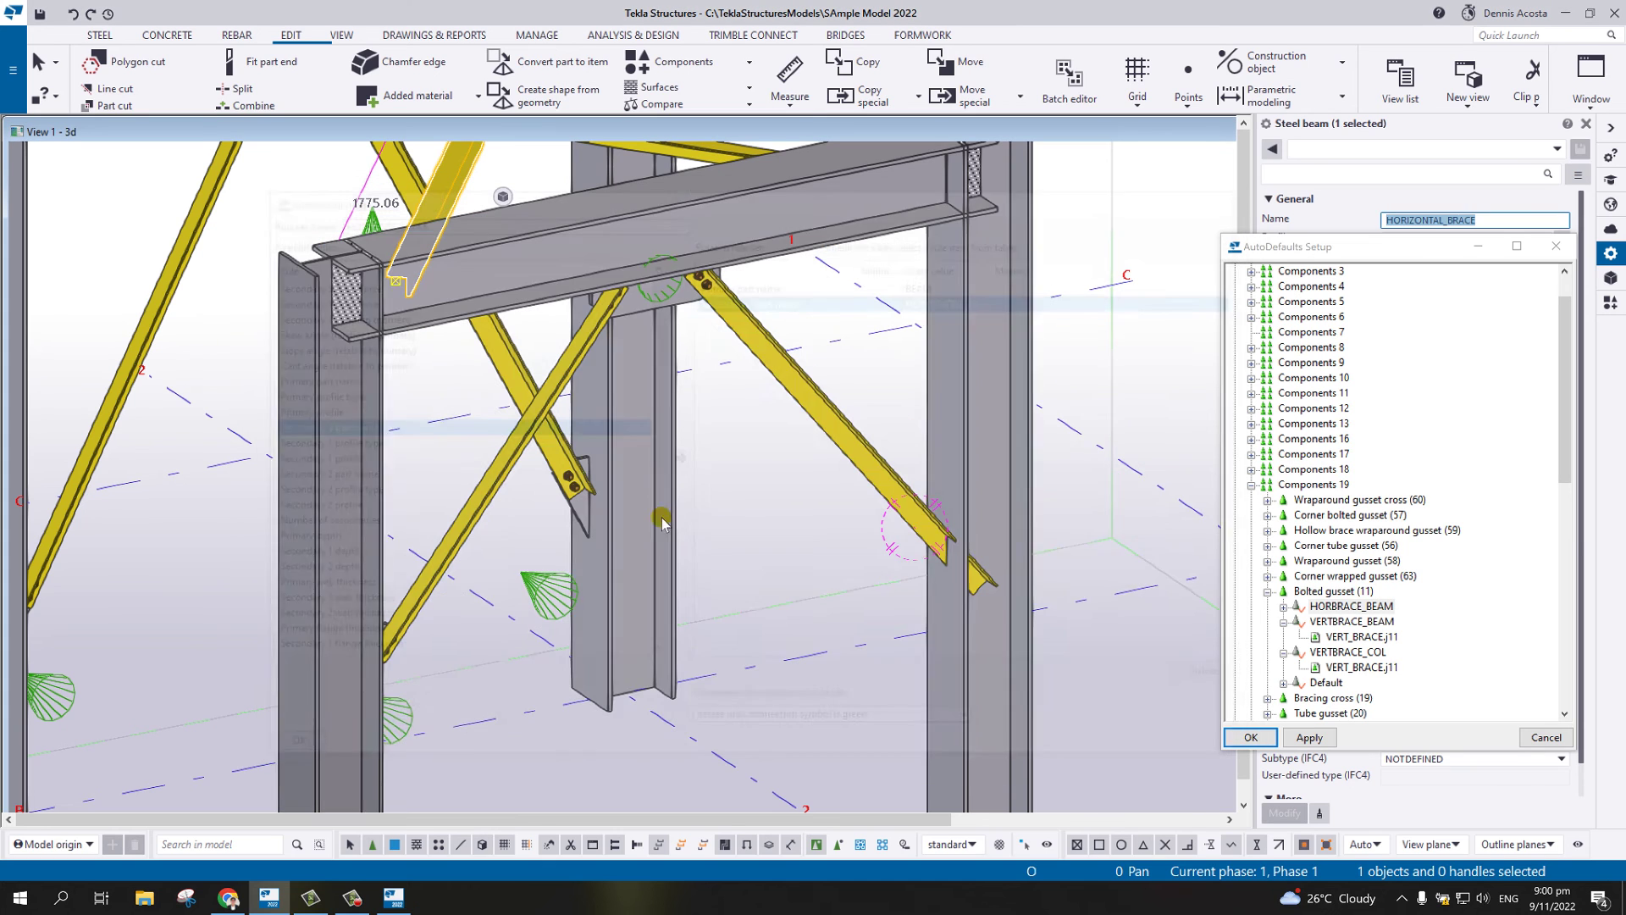
- Replace the standard.j11 connection parameters under the HORBRACE_BEAM rule set with HOR_BRACE.j11
left_click(1284, 608)
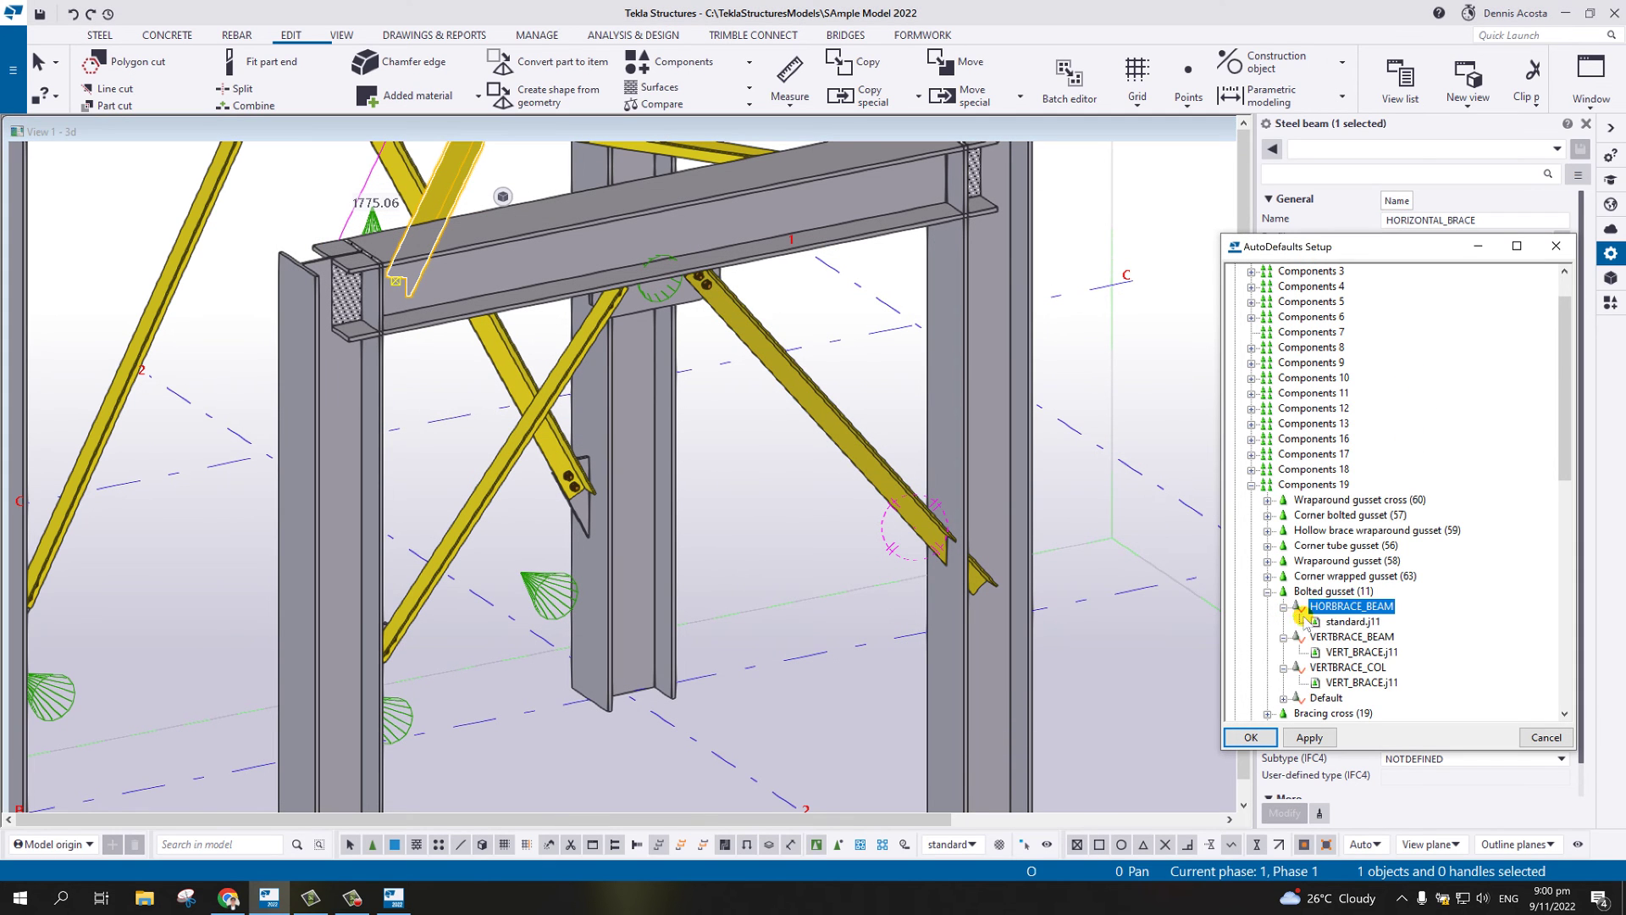
right_click(1343, 622)
left_click(1395, 634)
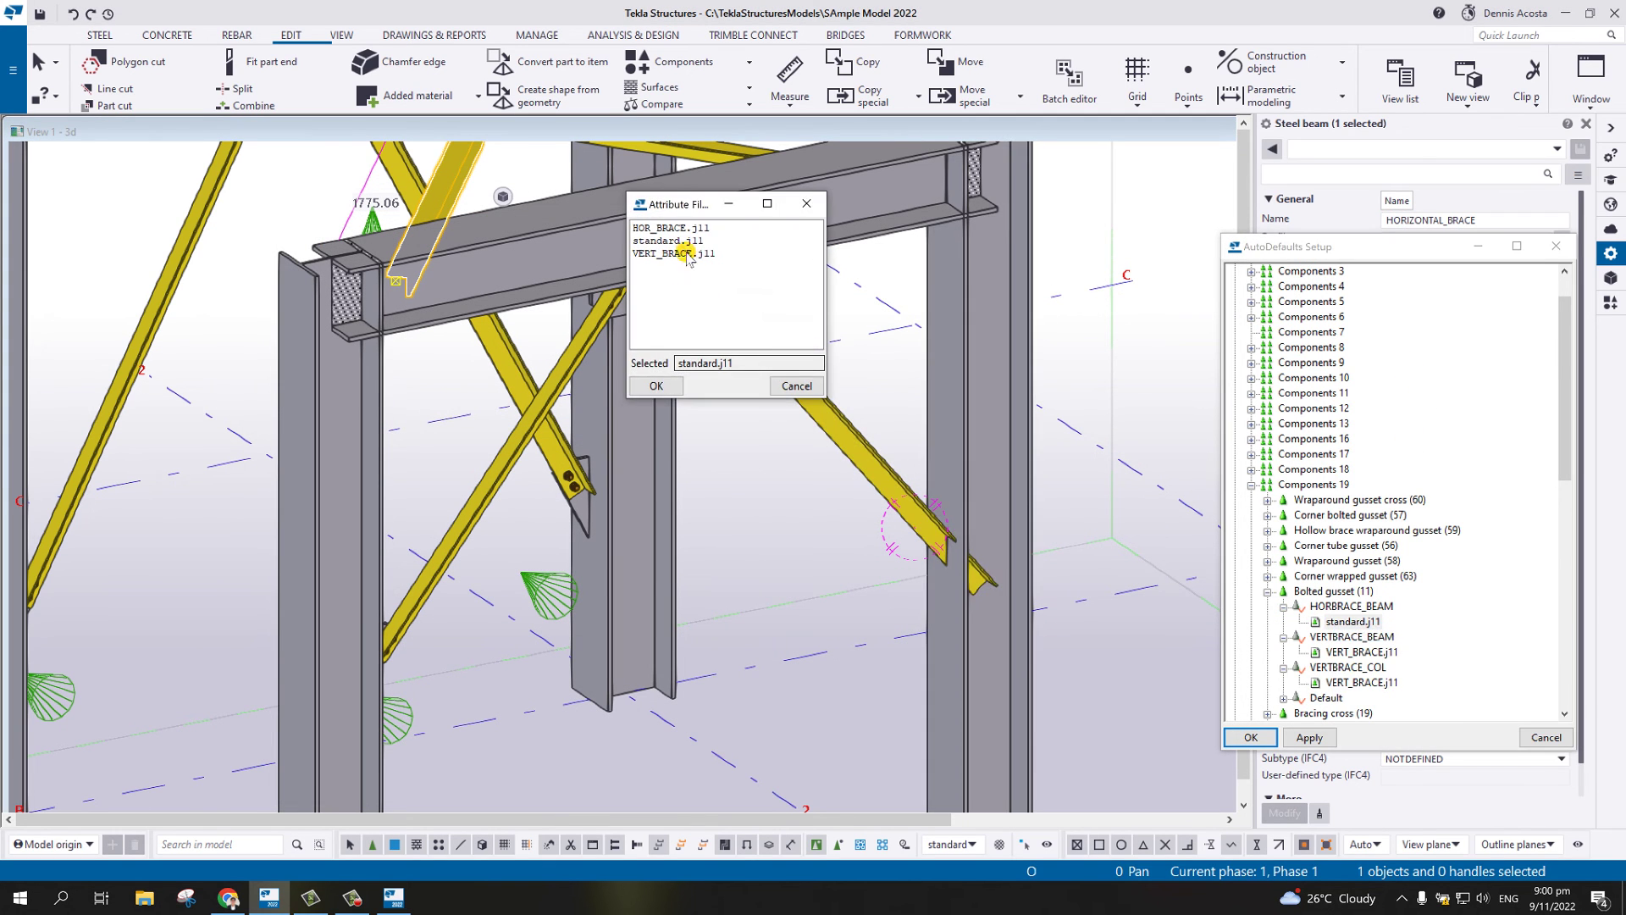
double_click(680, 228)
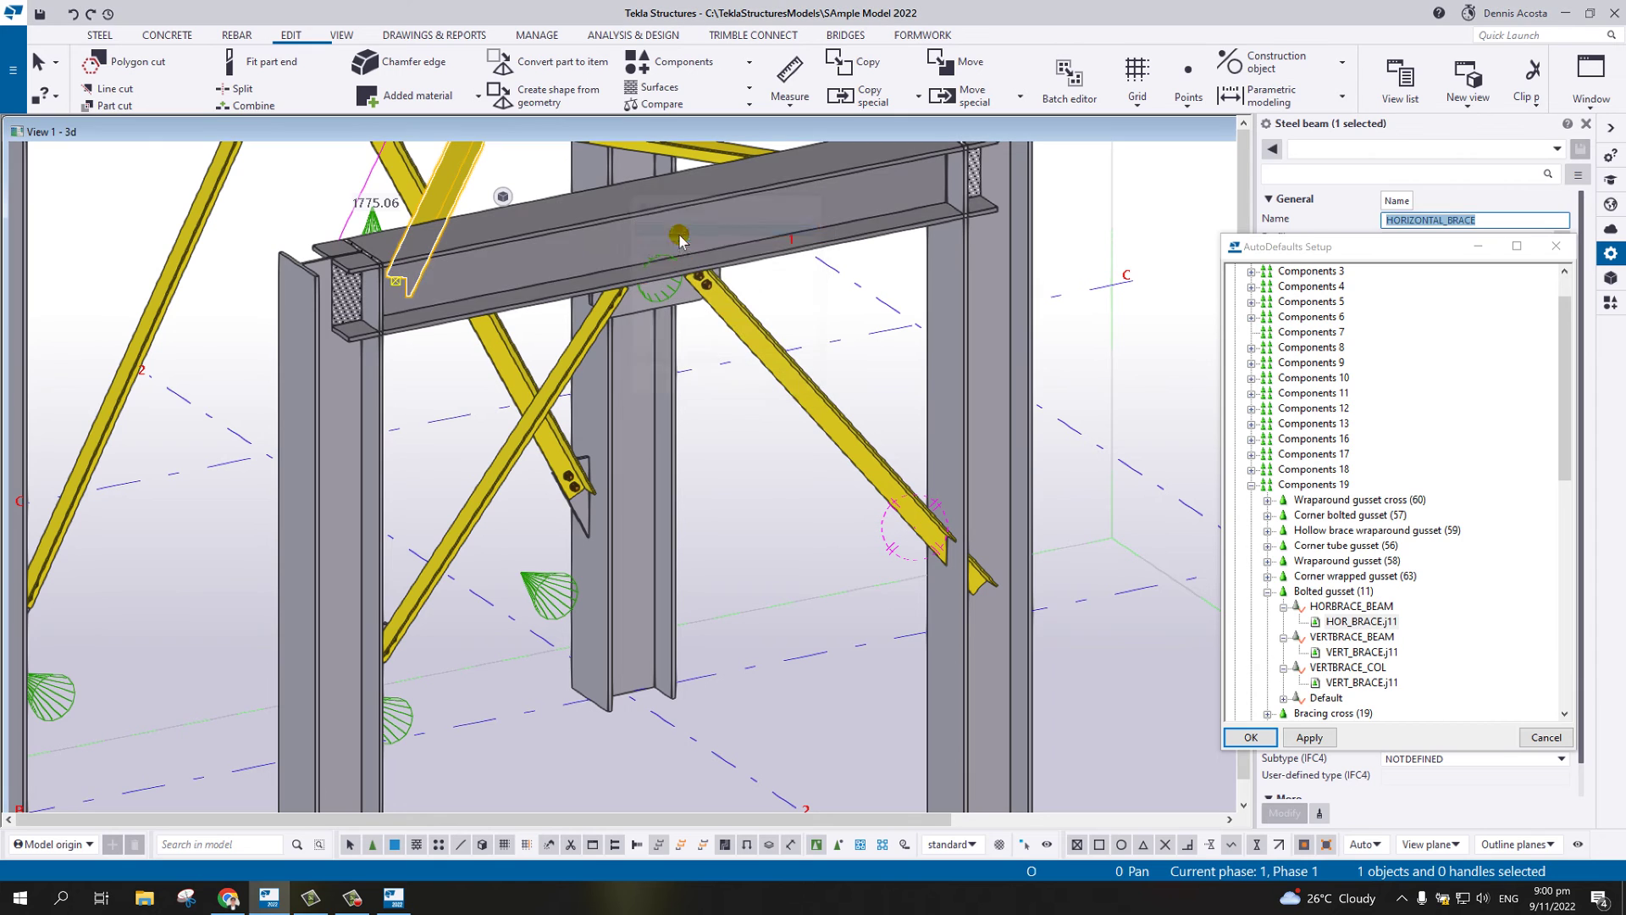
- Create another rule set under Bolted gusset (11) with the Primary, Secondary 1 and Secondary 2 part name rules
right_click(1359, 592)
left_click(1367, 600)
right_click(1321, 607)
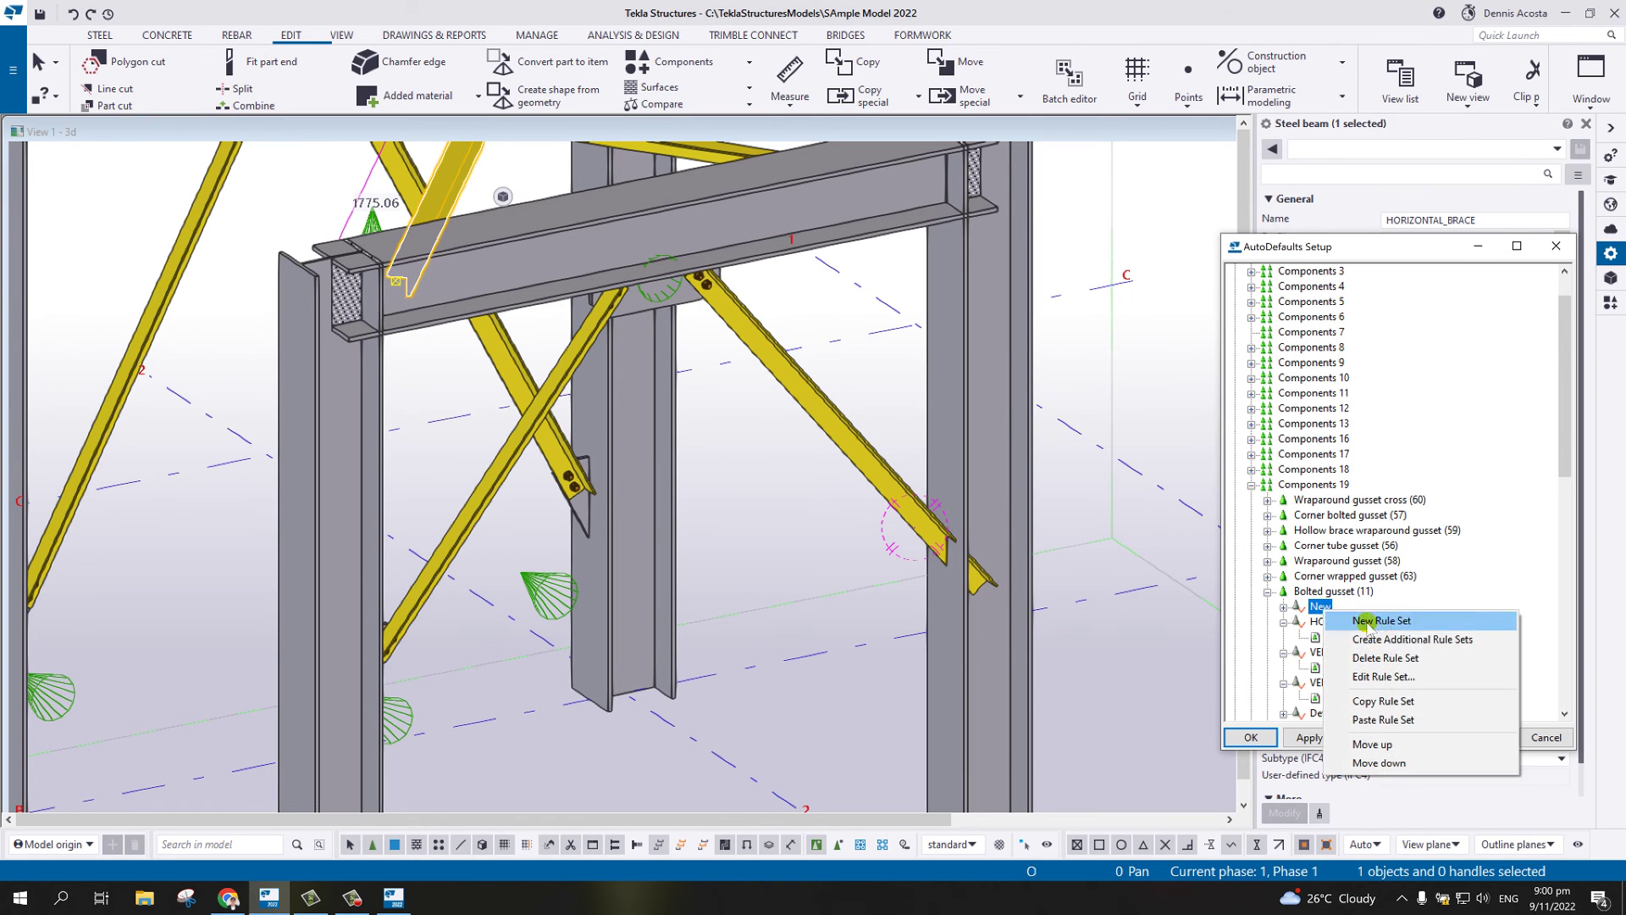
left_click(1393, 678)
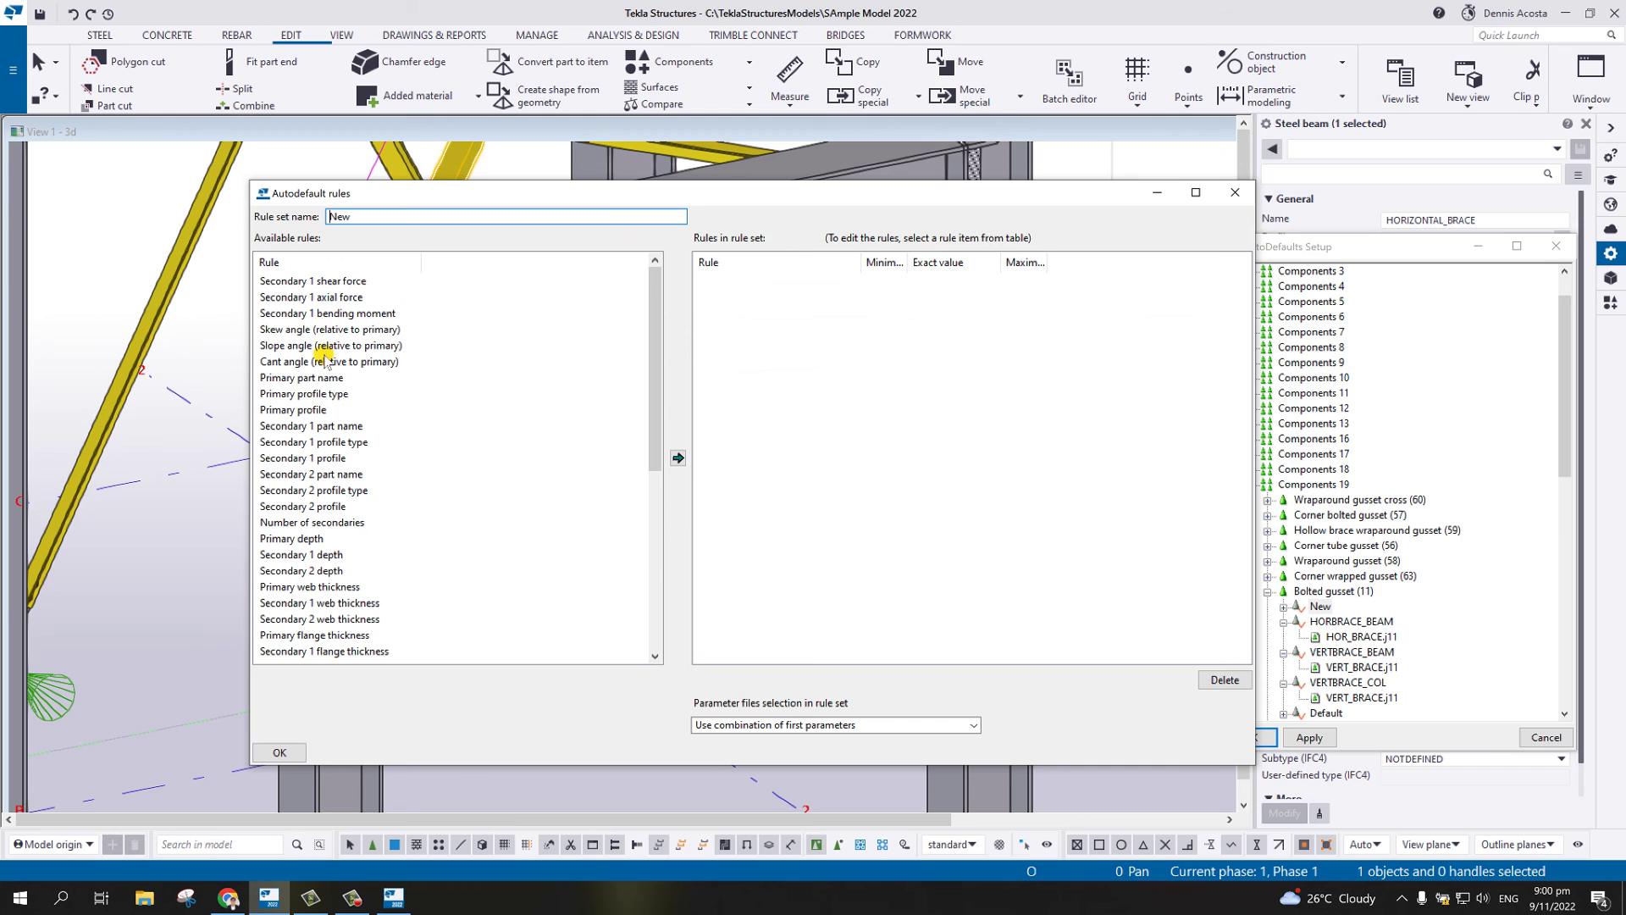
double_click(329, 378)
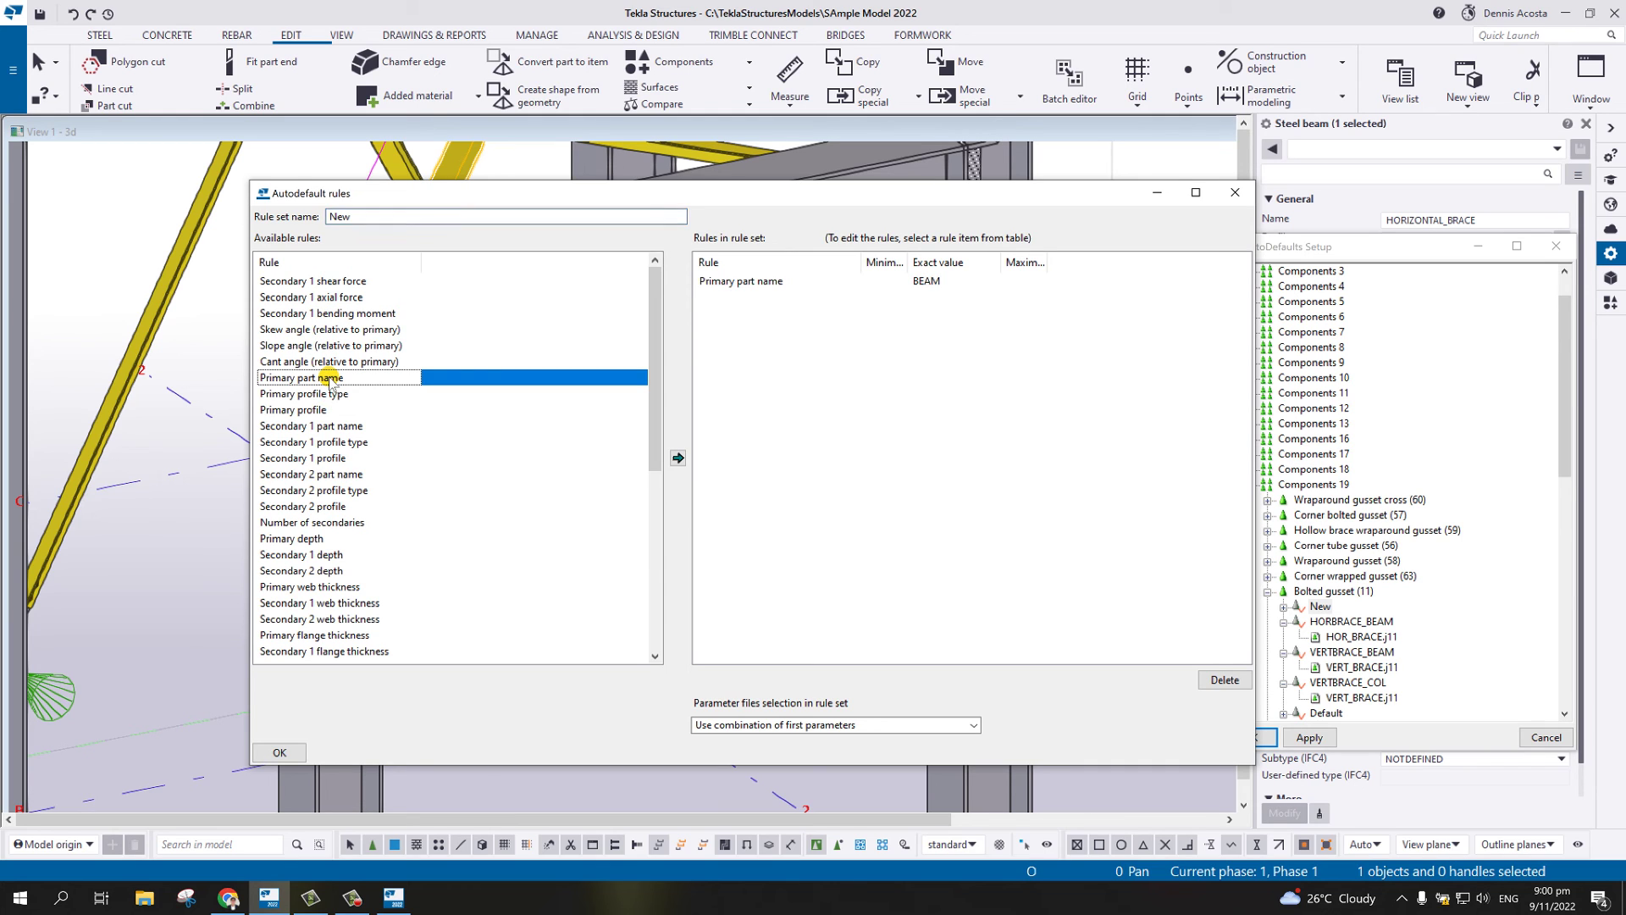
double_click(339, 426)
double_click(356, 474)
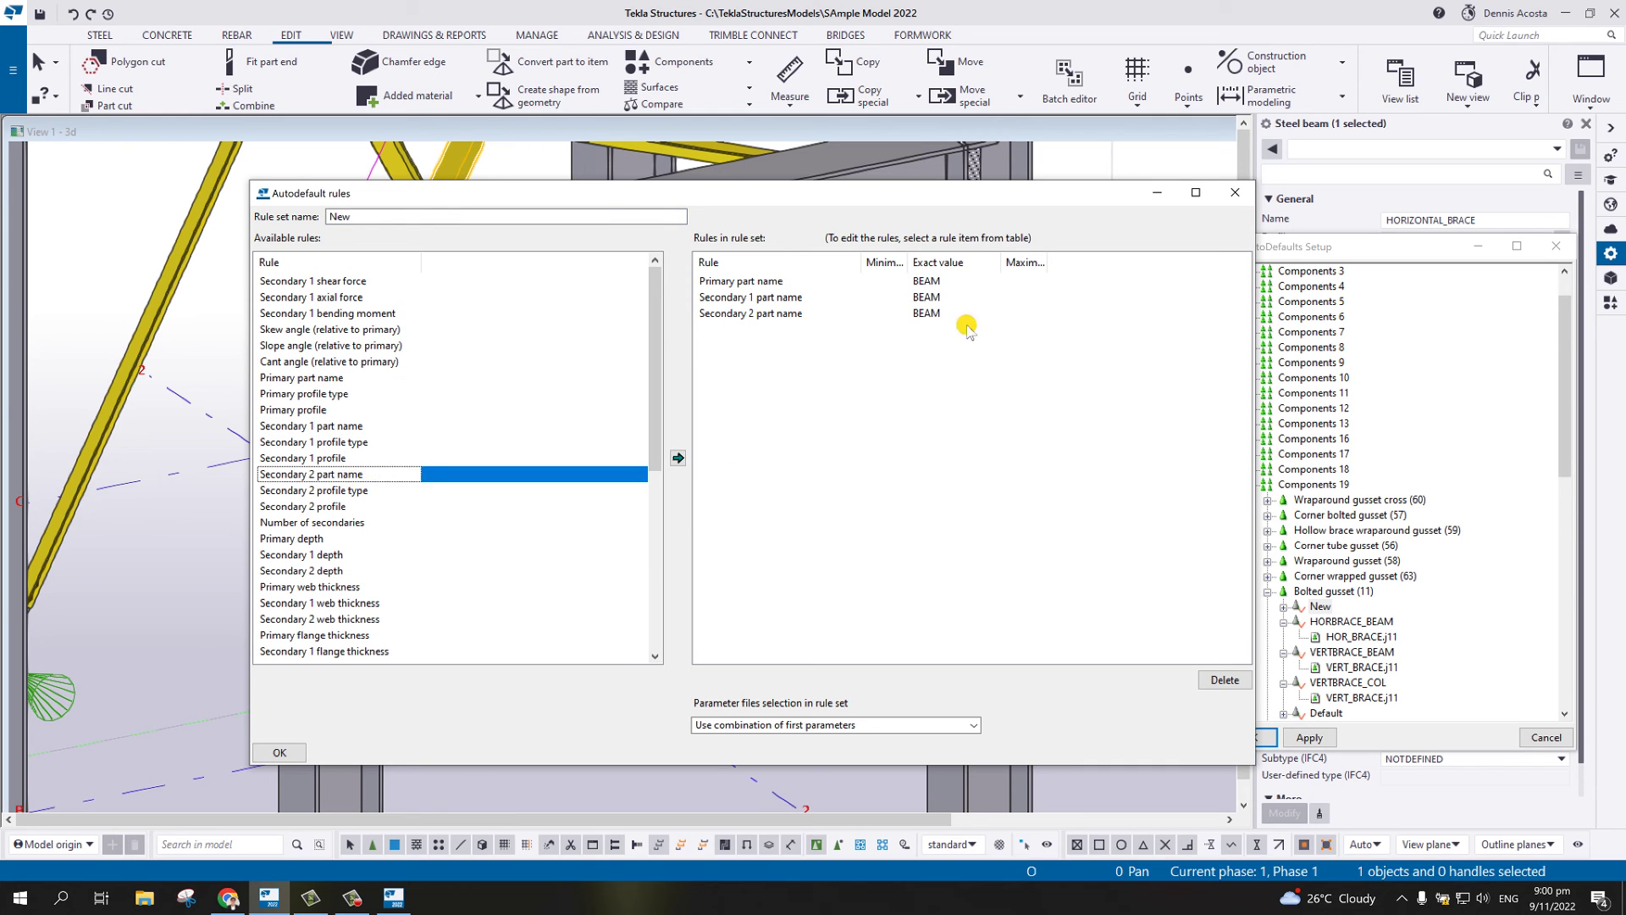
- Set the exact value of the Primary, Secondary 1 and Secondary 2 part name rules to HORIZONTAL_BRACE
left_click(950, 282)
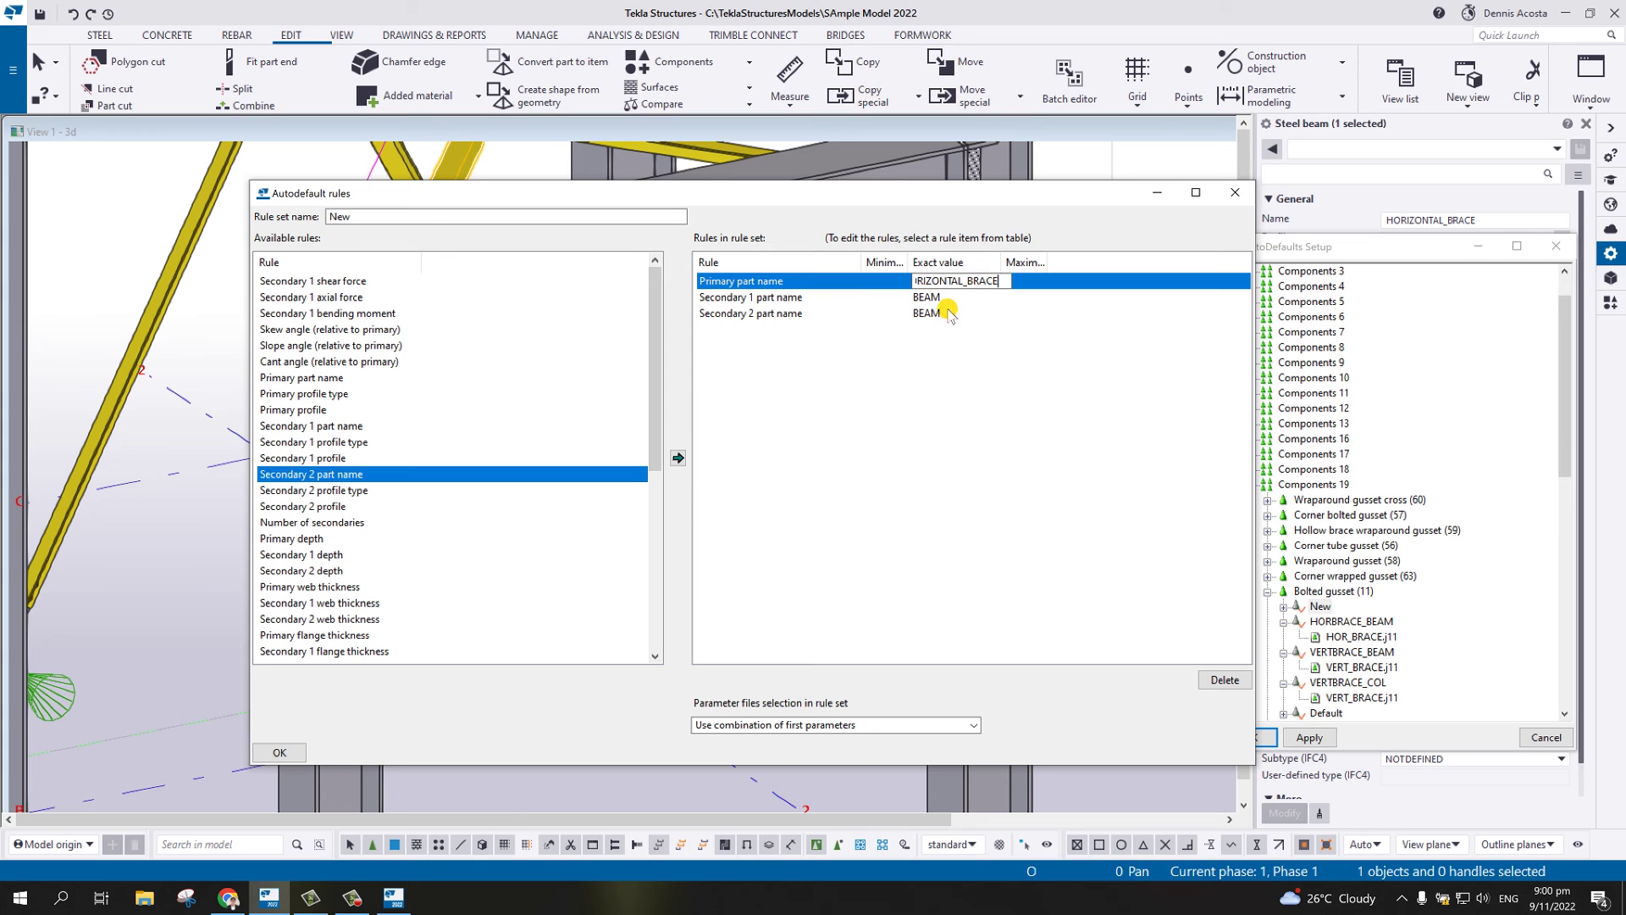
left_click(957, 299)
left_click(961, 315)
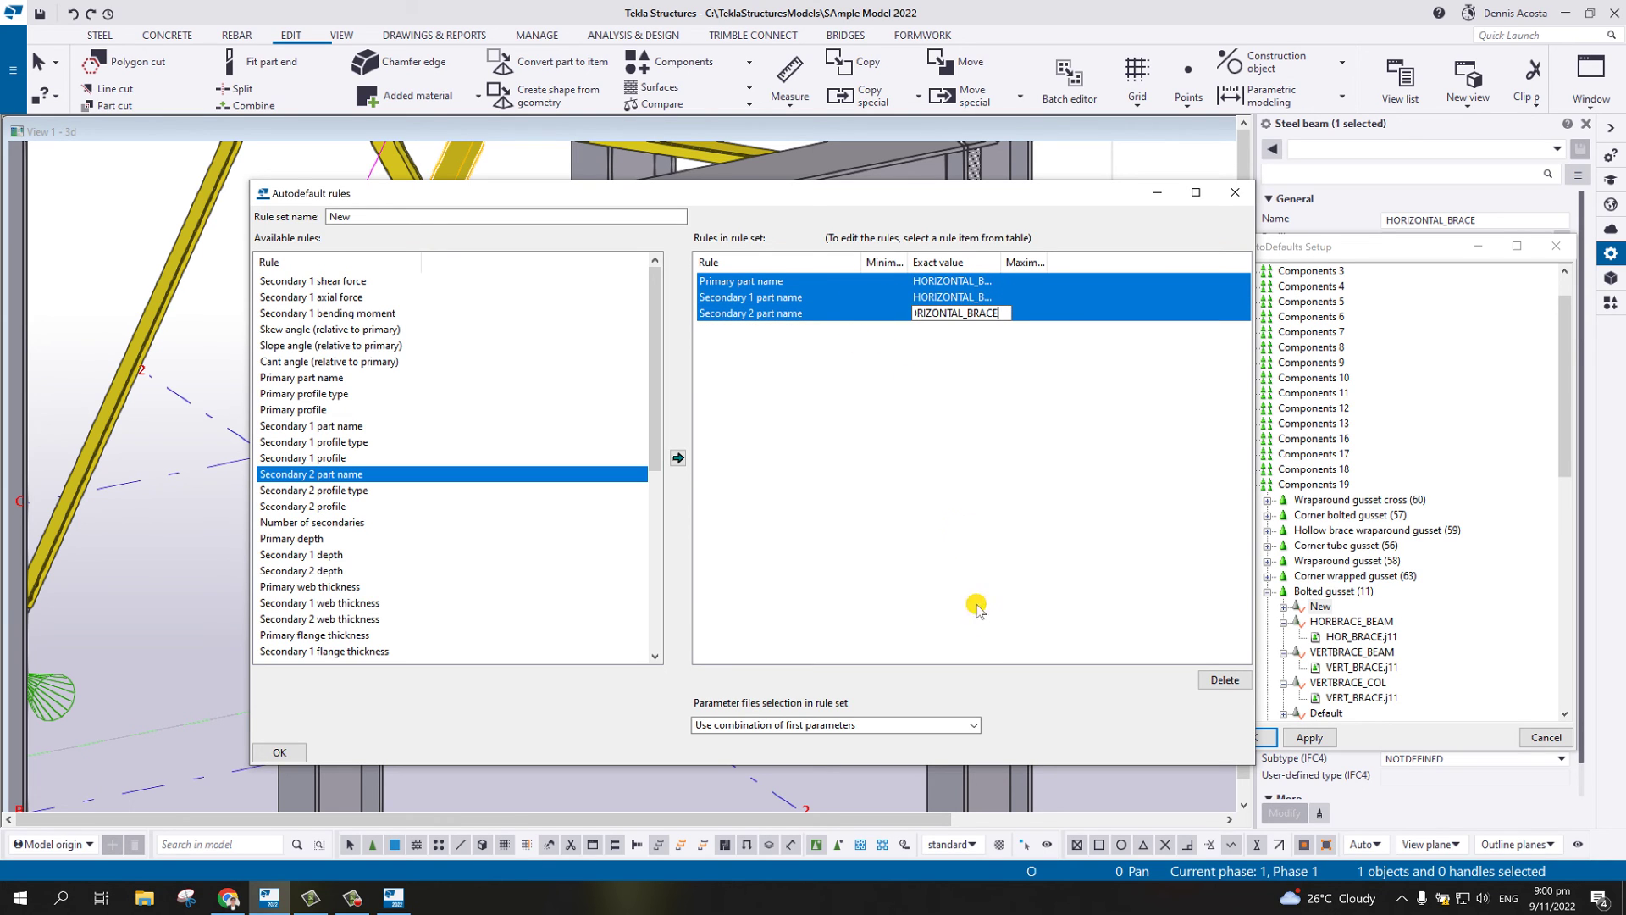
- Set the parameter file selection to Iterate until connection symbol is green, name the rule set CROSSBRACE and accept it
left_click(935, 724)
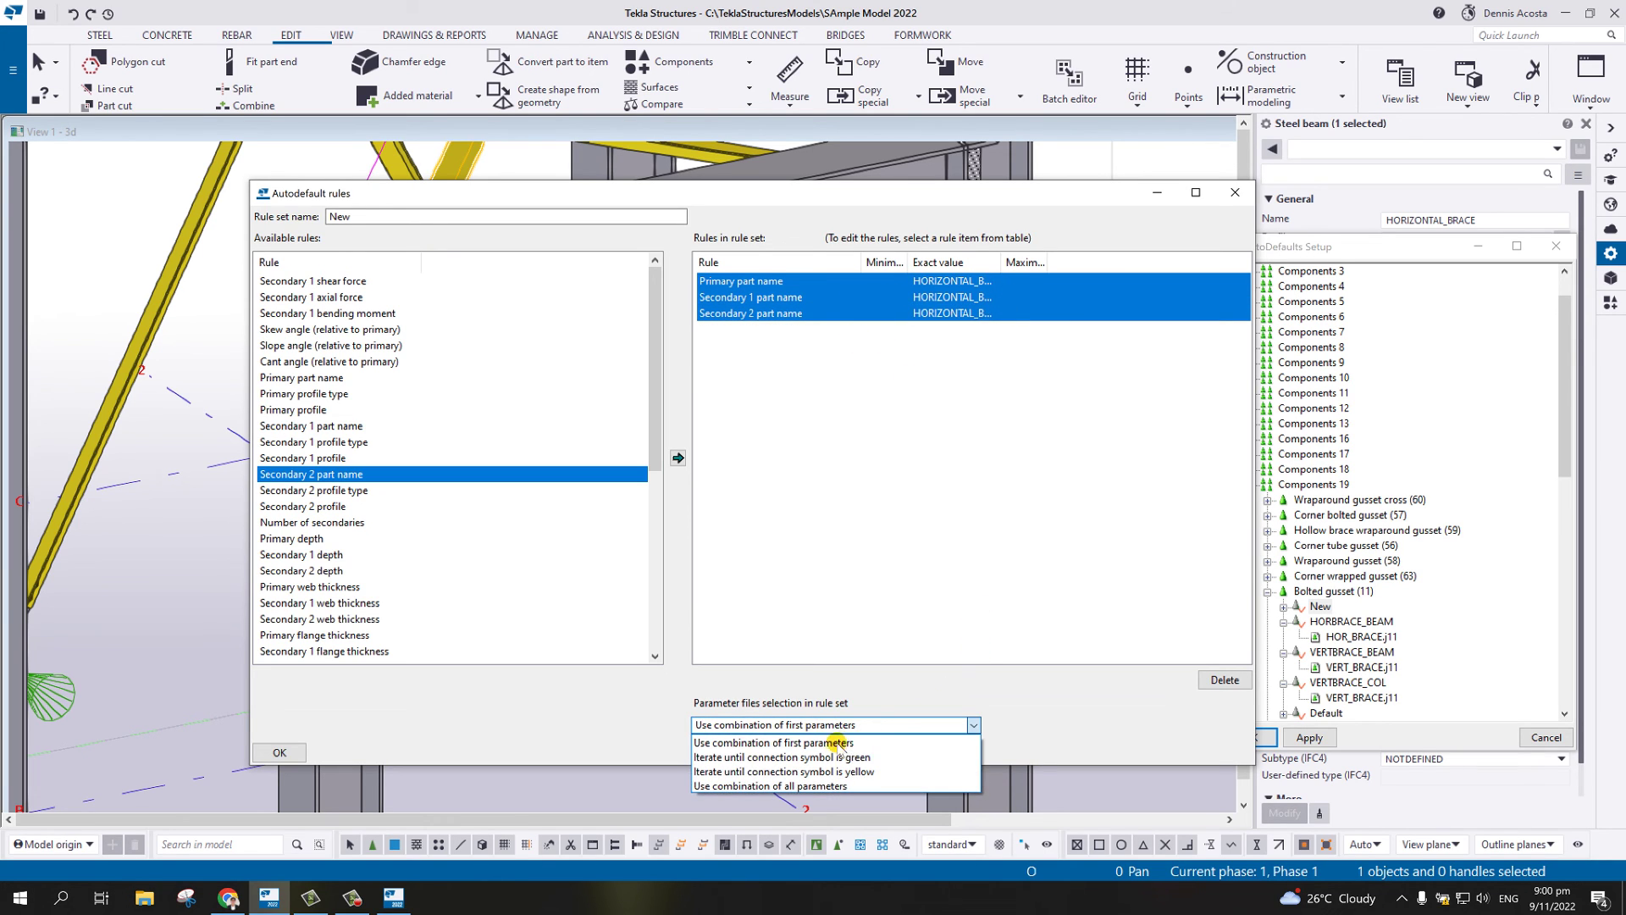
left_click(836, 757)
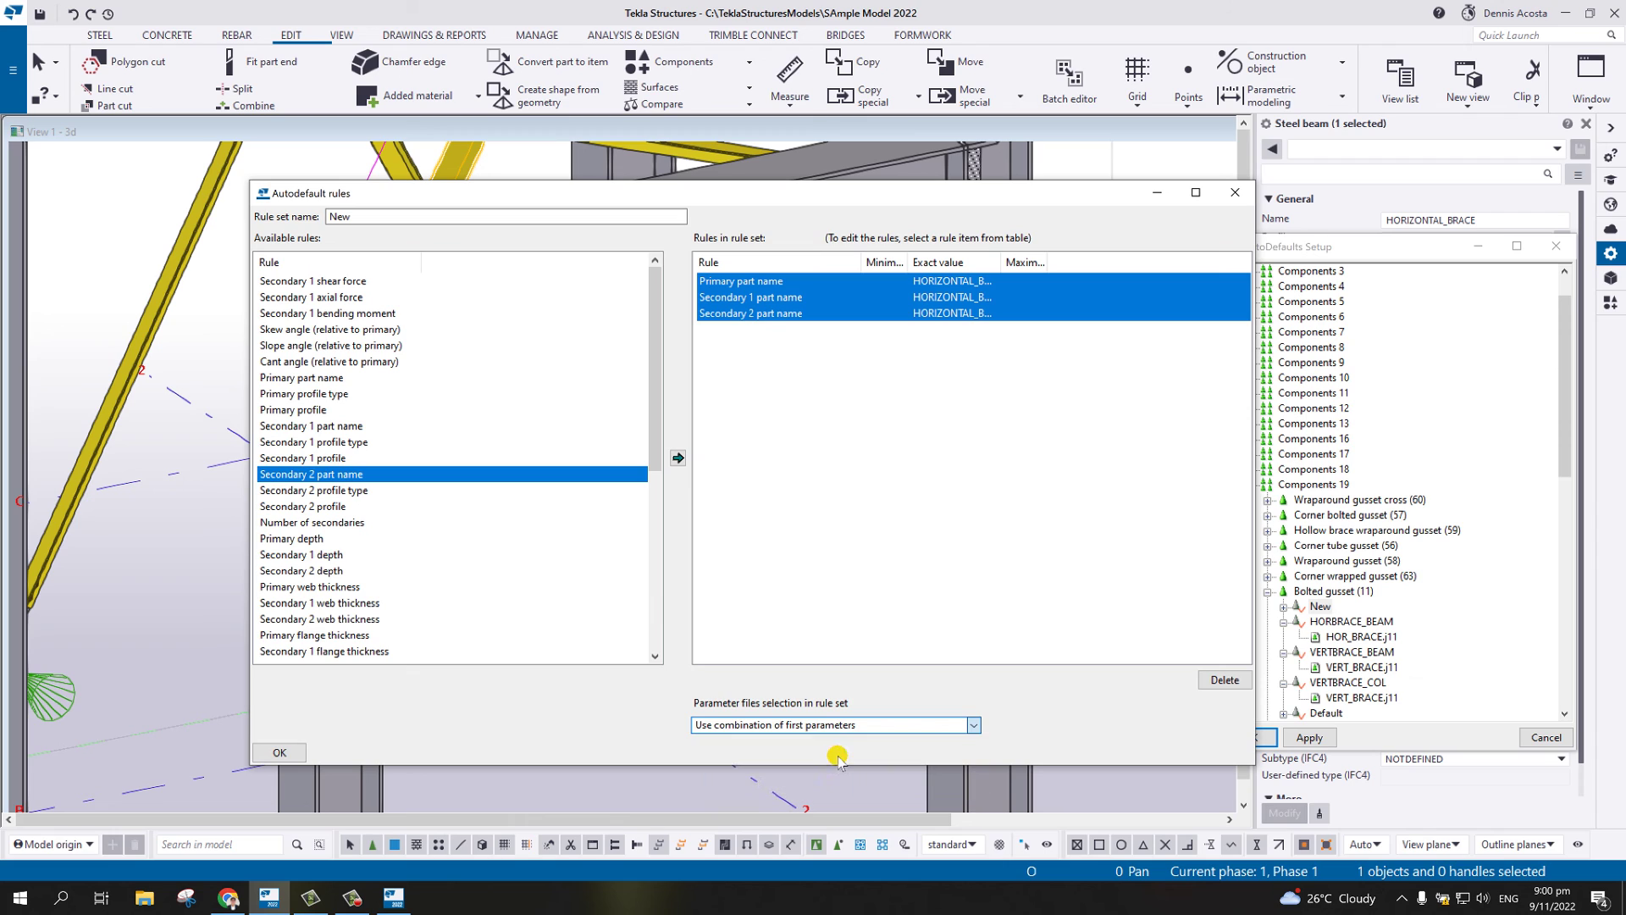
double_click(340, 217)
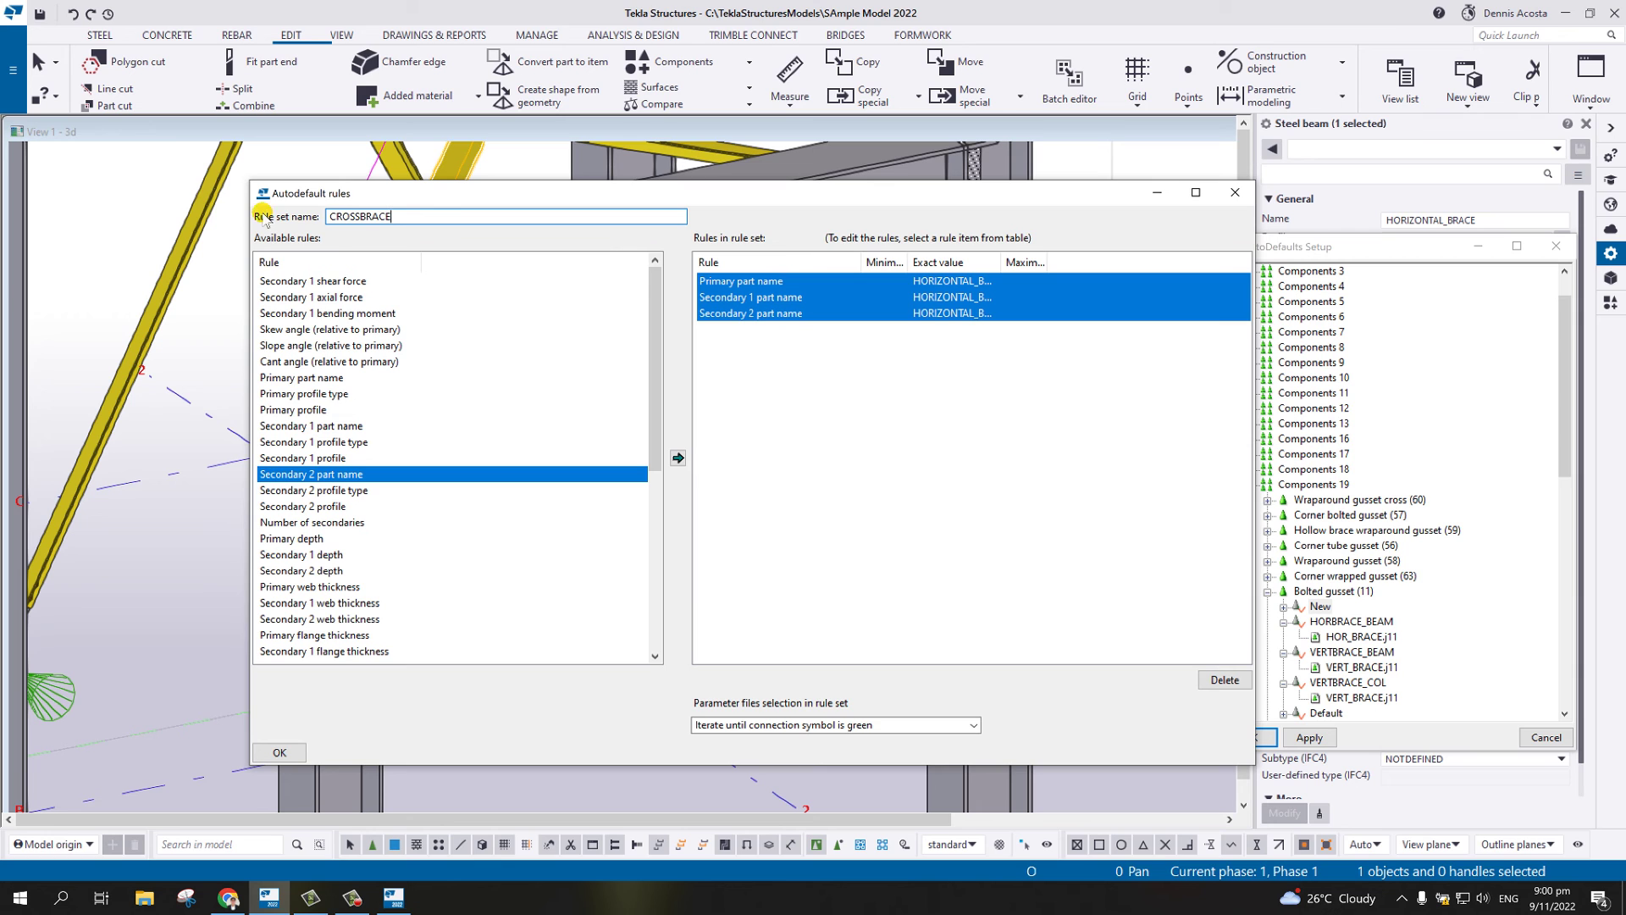
left_click(280, 753)
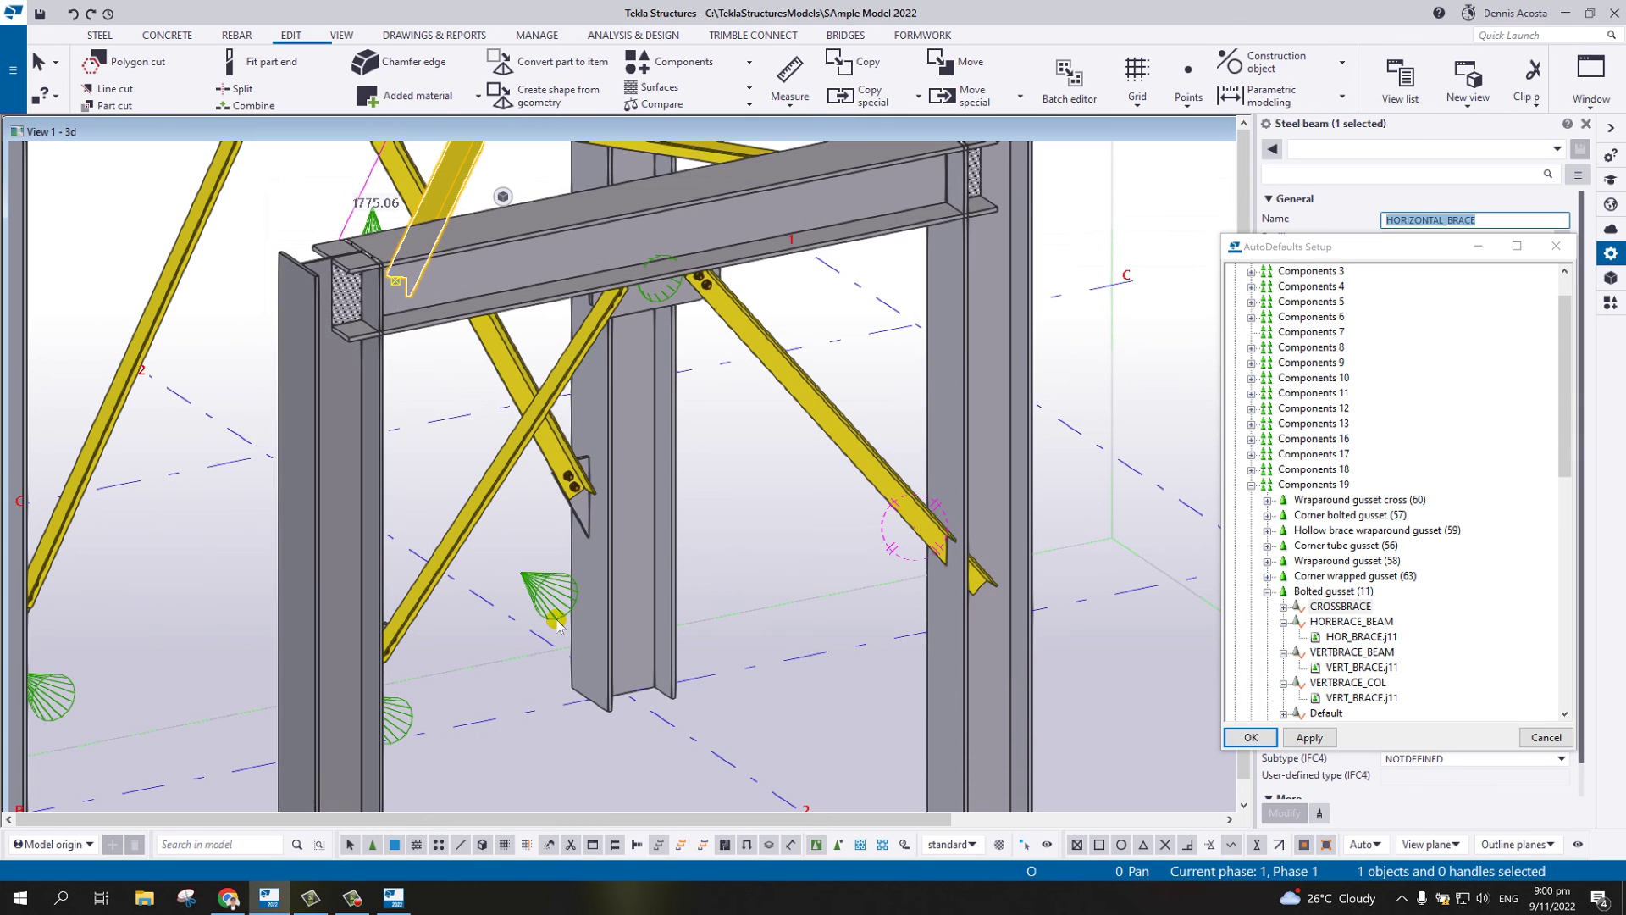
- Replace the standard.j11 connection parameters under the CROSSBRACE rule set with HOR_BRACE.j11
left_click(1283, 607)
right_click(1355, 624)
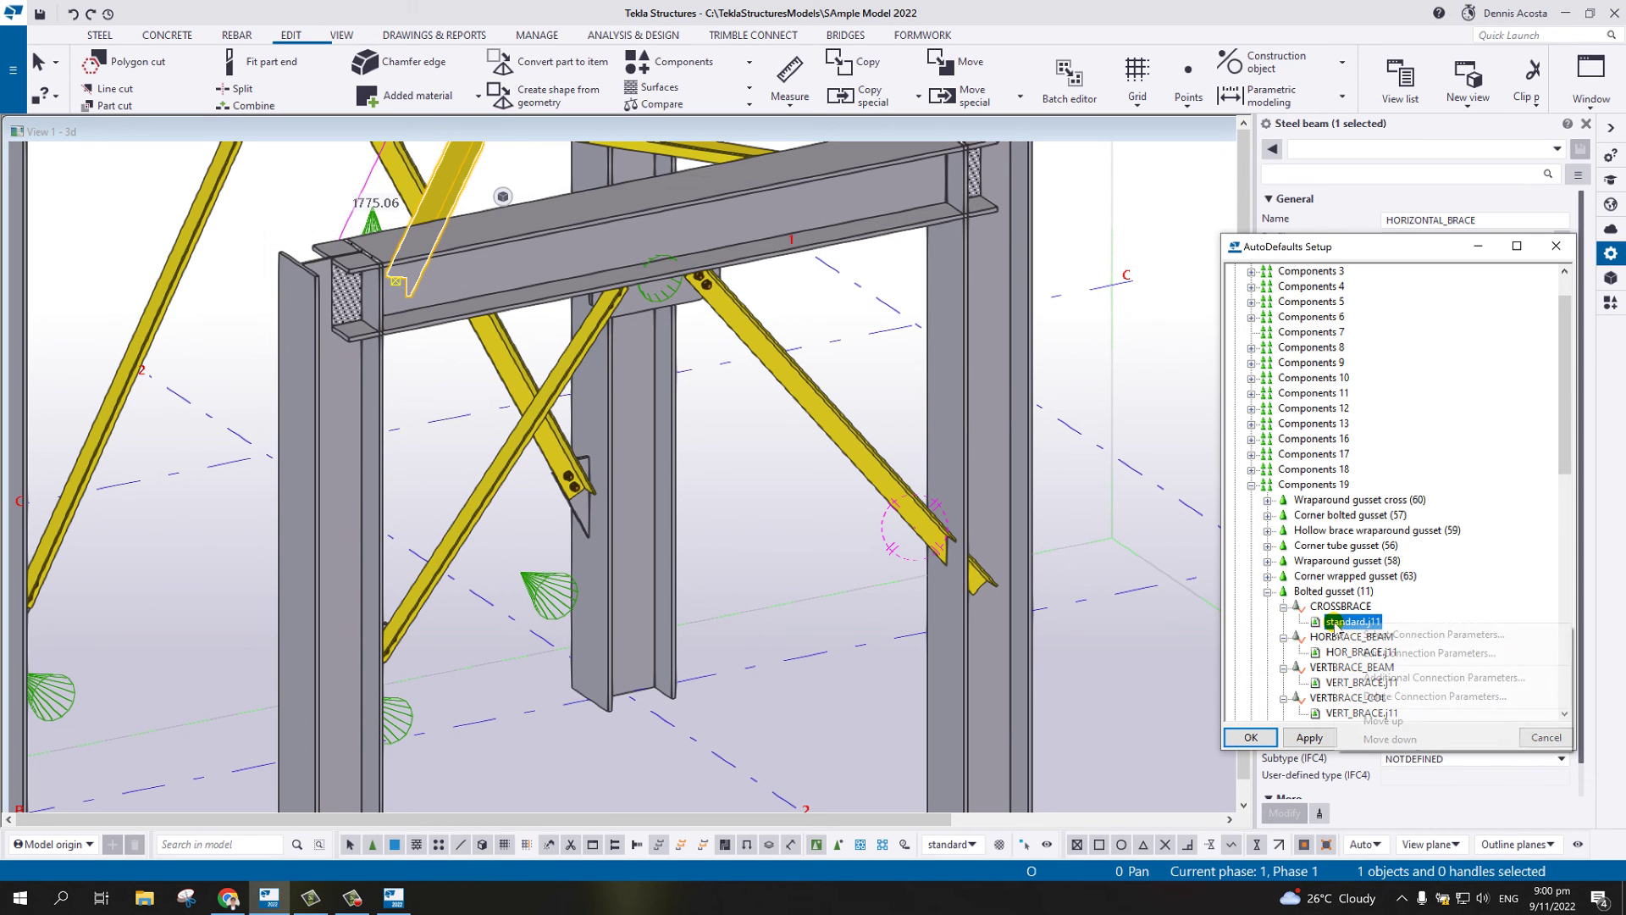
left_click(1376, 652)
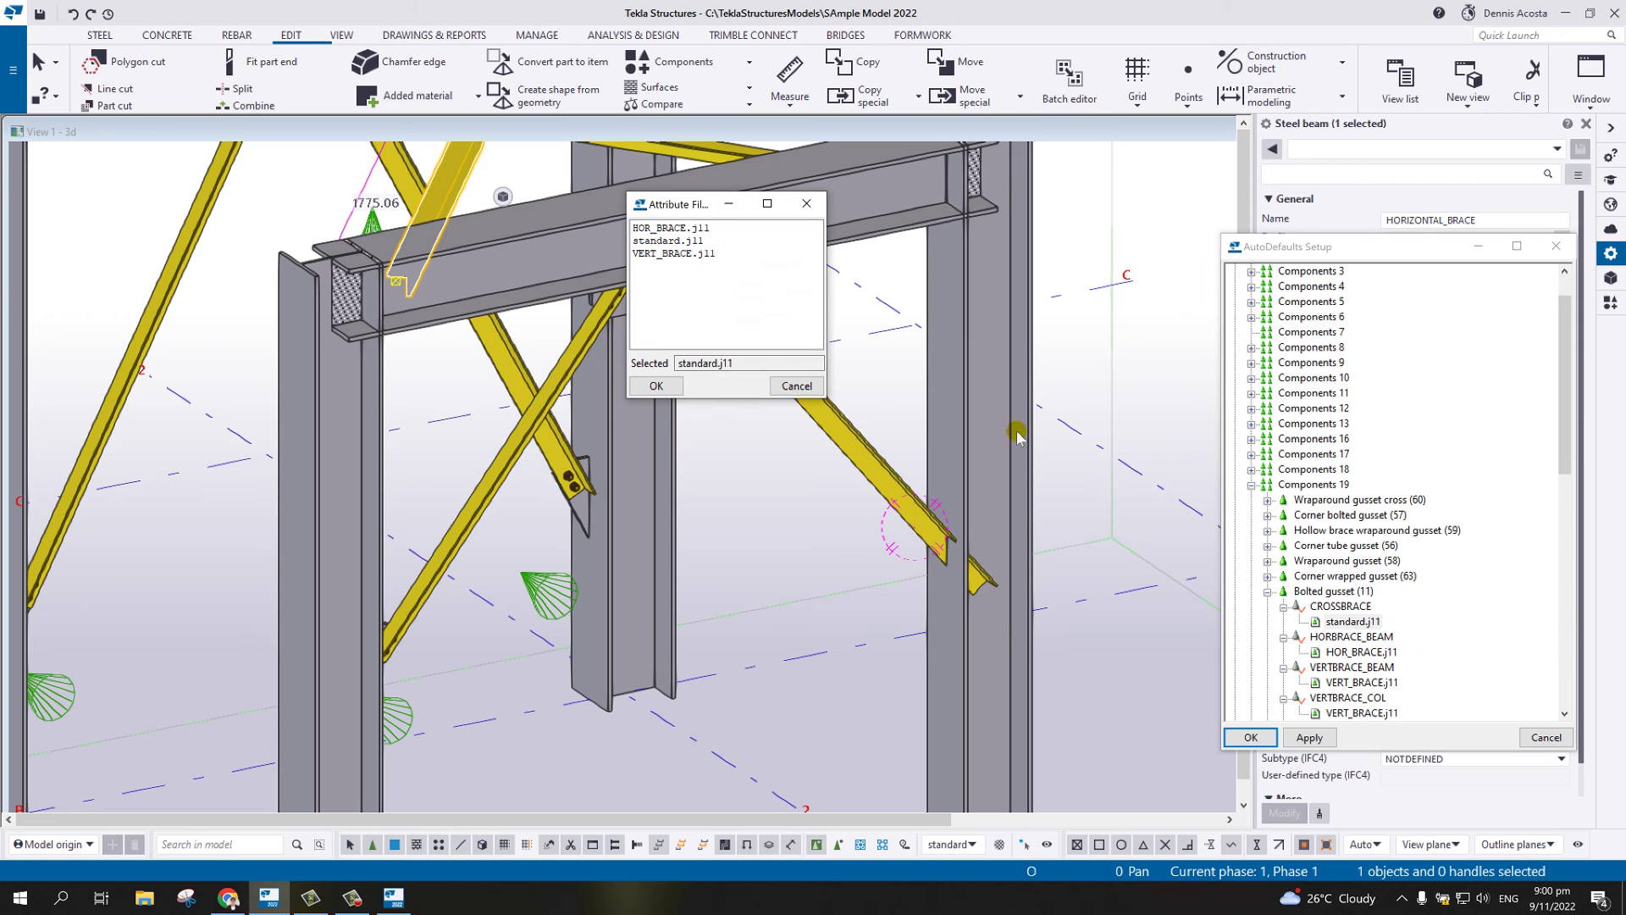
double_click(670, 229)
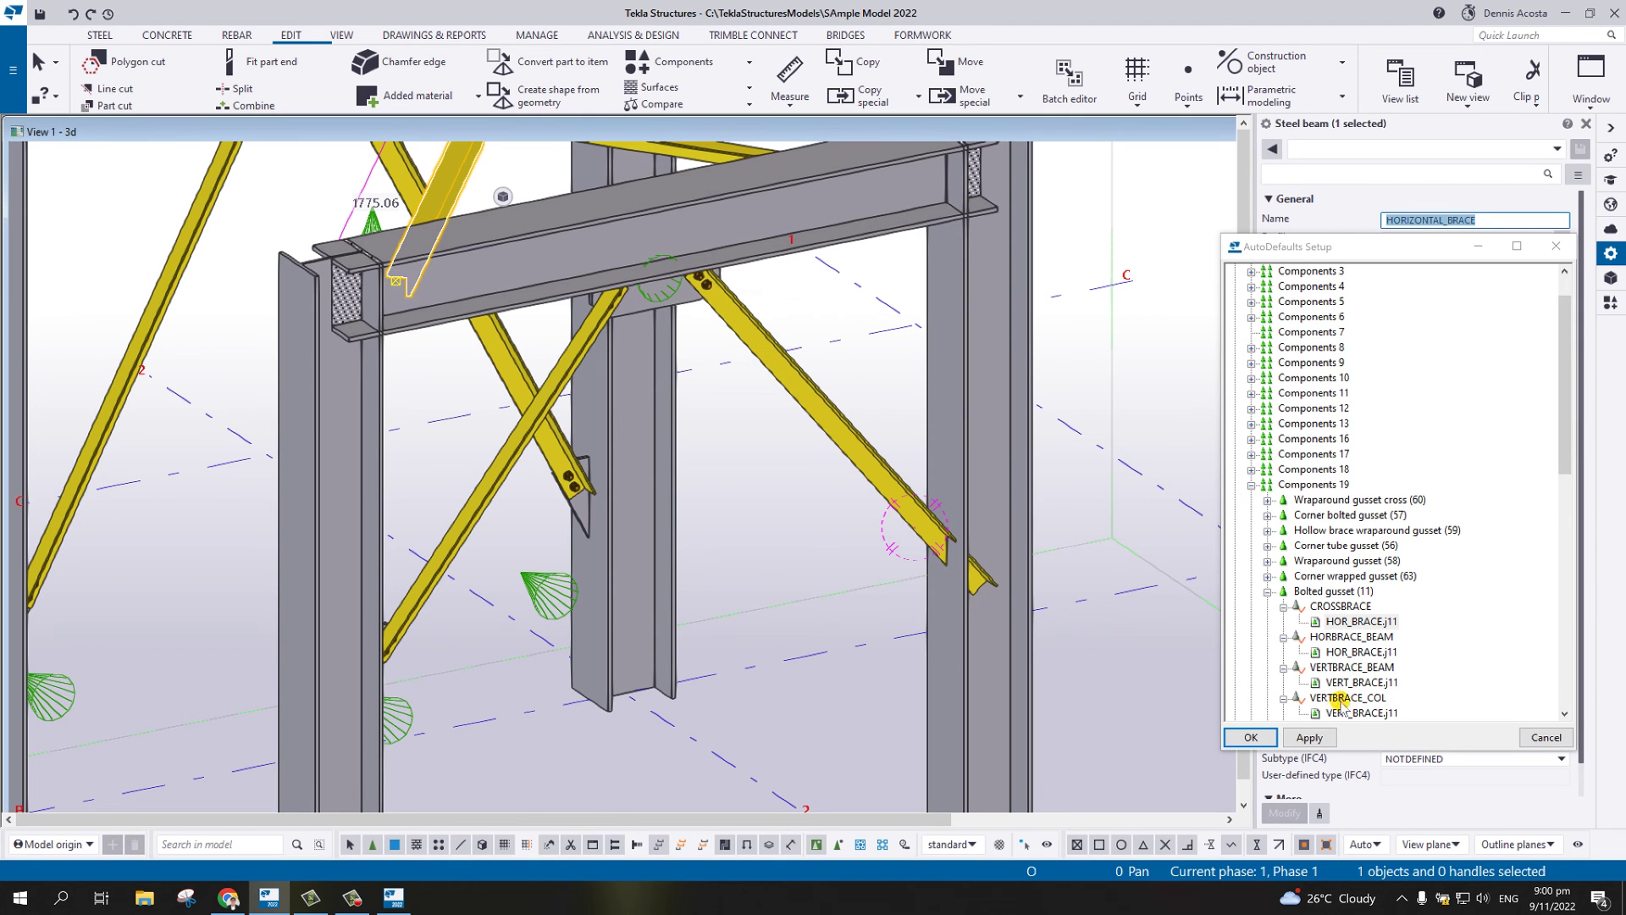
- Enlarge the AutoDefaults Setup dialog to show all Bolted gusset (11) rule sets and accept the setup
left_click_drag(1372, 248, 1014, 68)
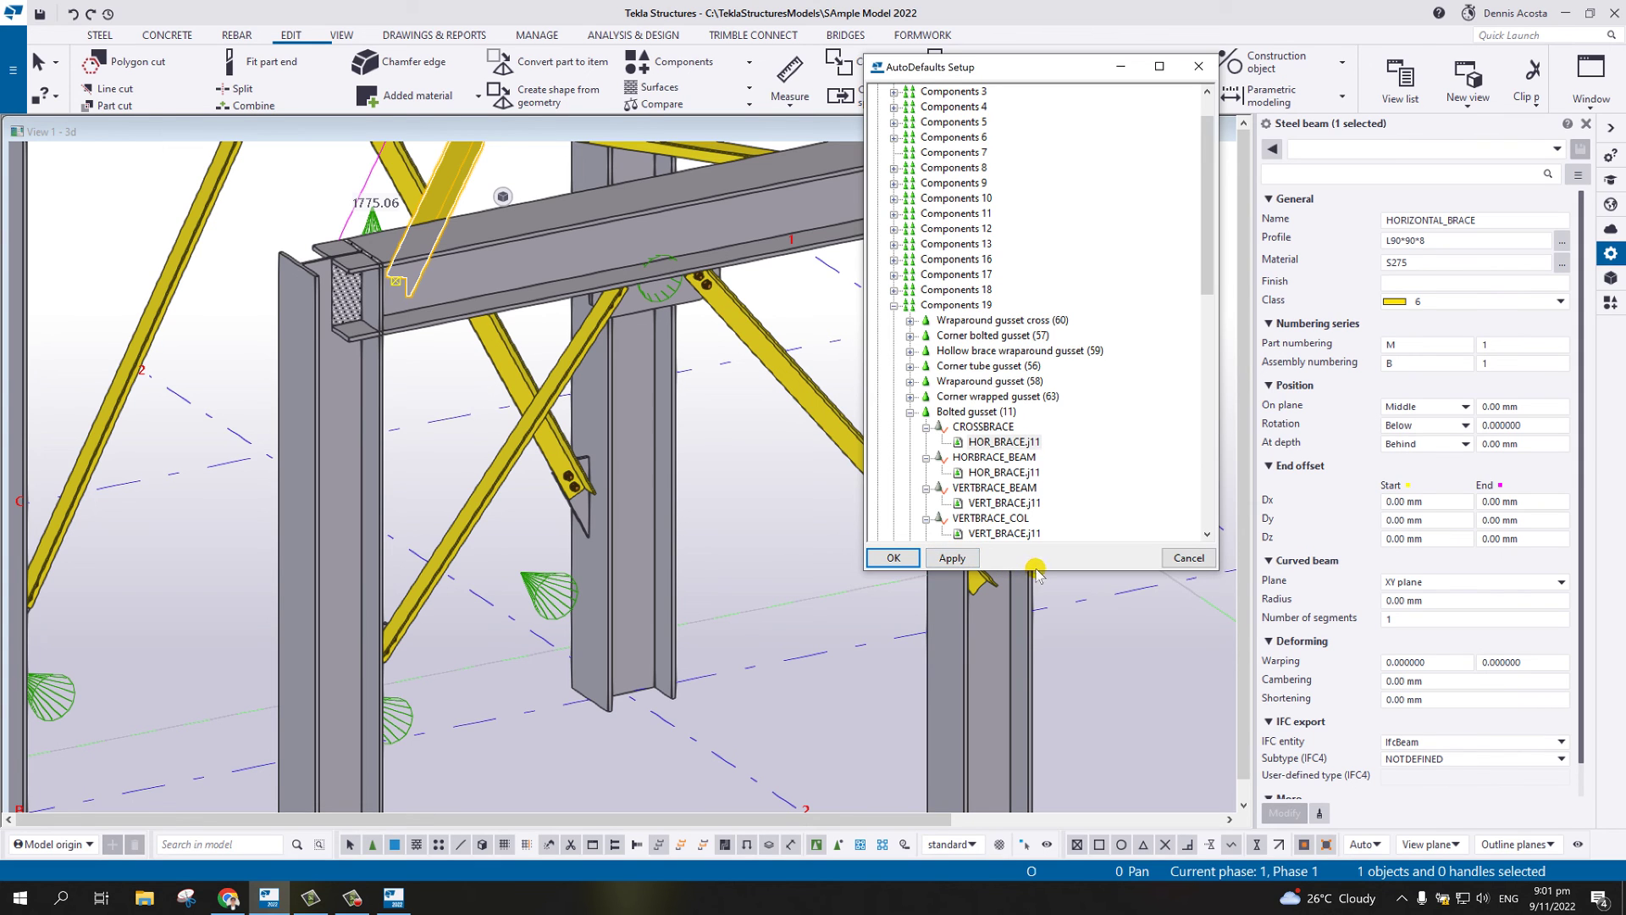
left_click_drag(1042, 570, 1043, 655)
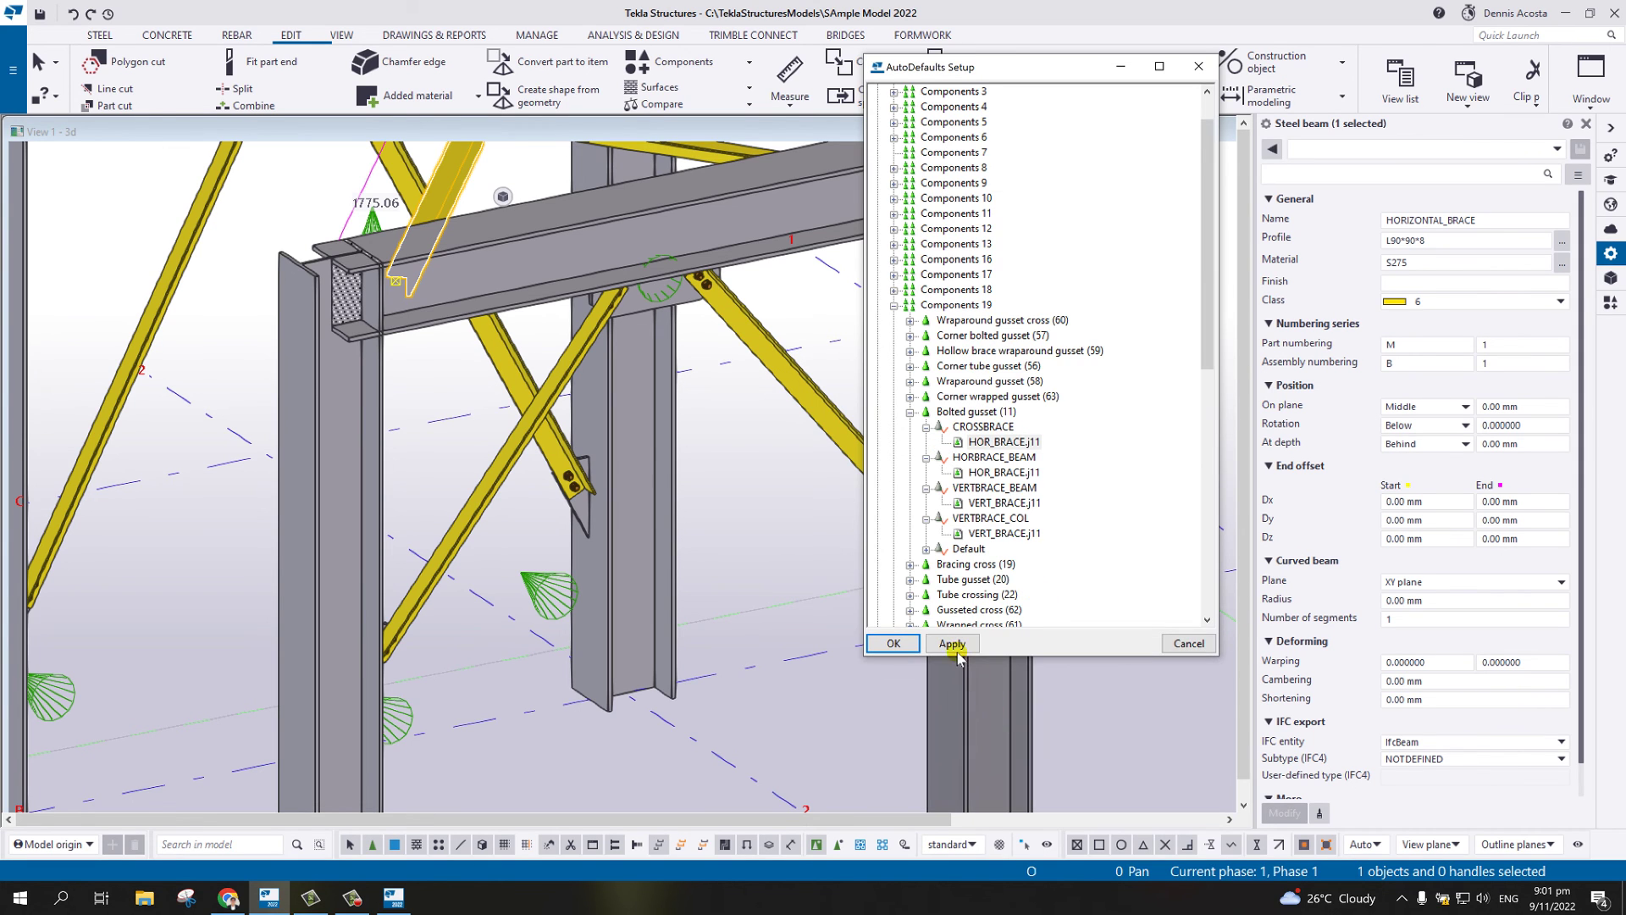
left_click(894, 644)
- Delete the gusset connections at the horizontal brace crossing, the rear beam's midspan and the rear beam's near-end horizontal brace corner
scroll(721, 592, "down", 4)
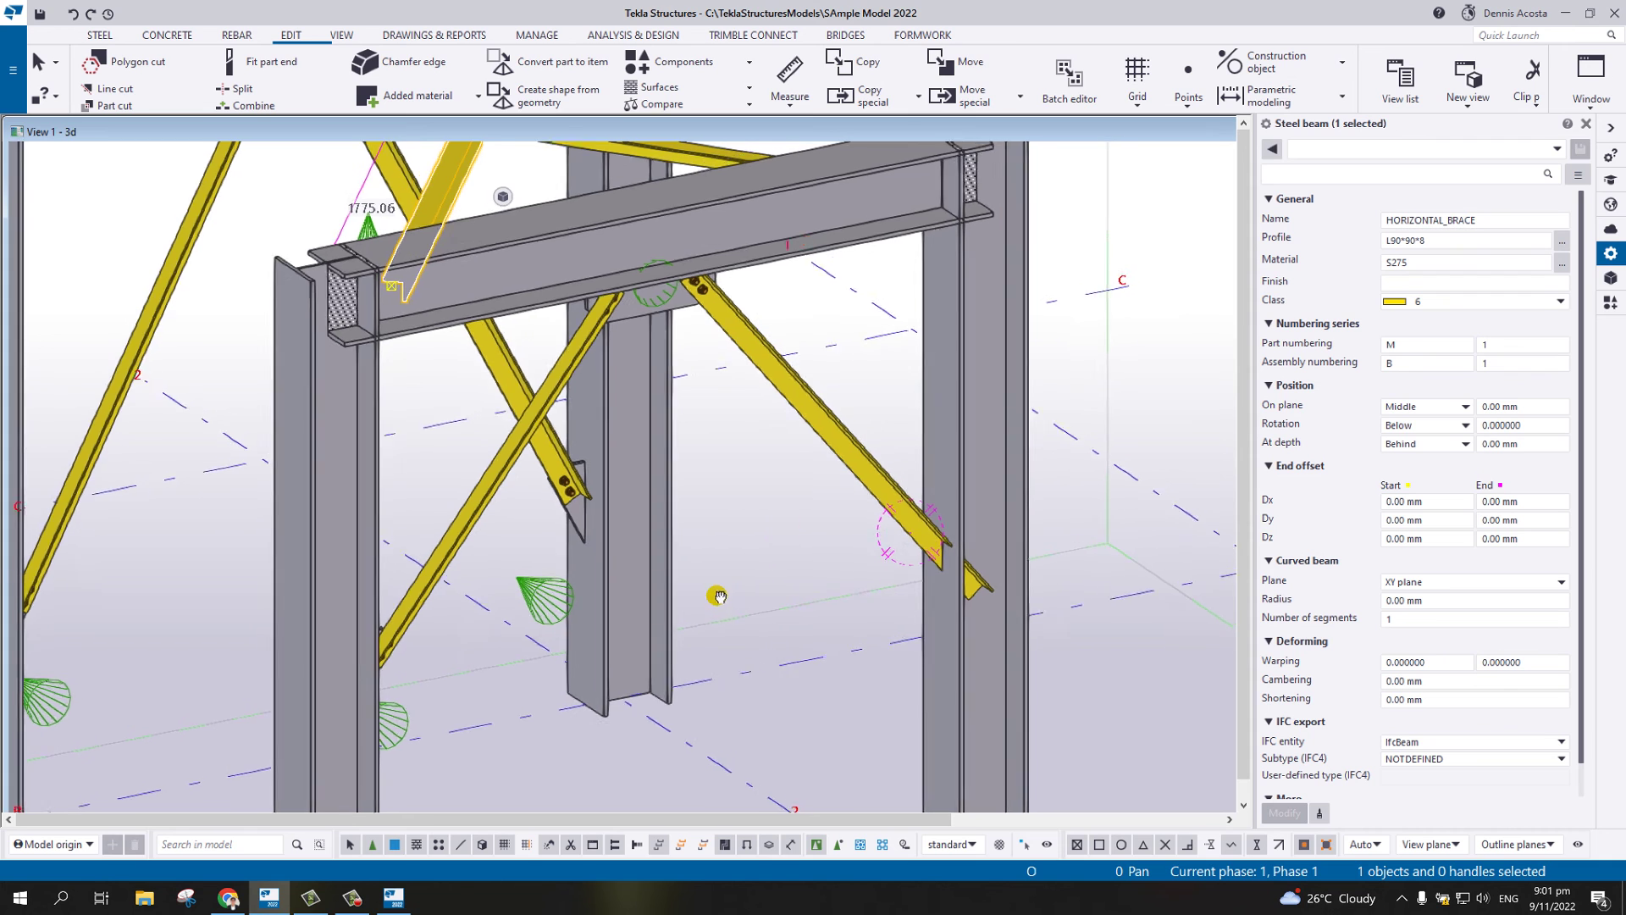
middle_click_drag(720, 591, 644, 597, "ctrl")
middle_click_drag(387, 386, 625, 437)
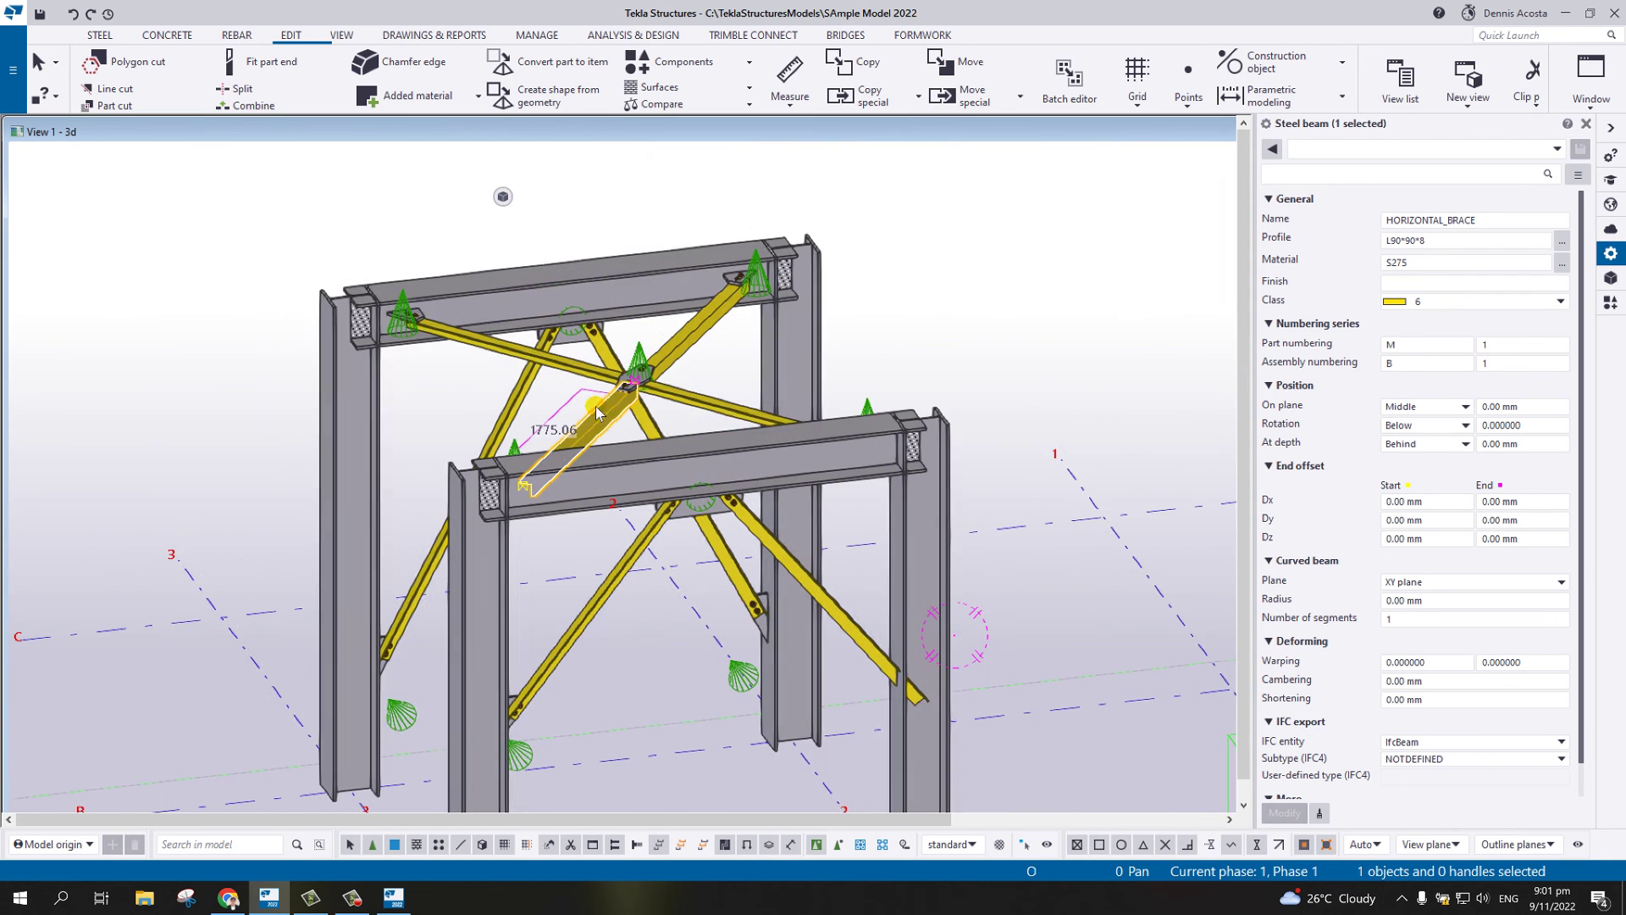
left_click_drag(501, 239, 669, 529)
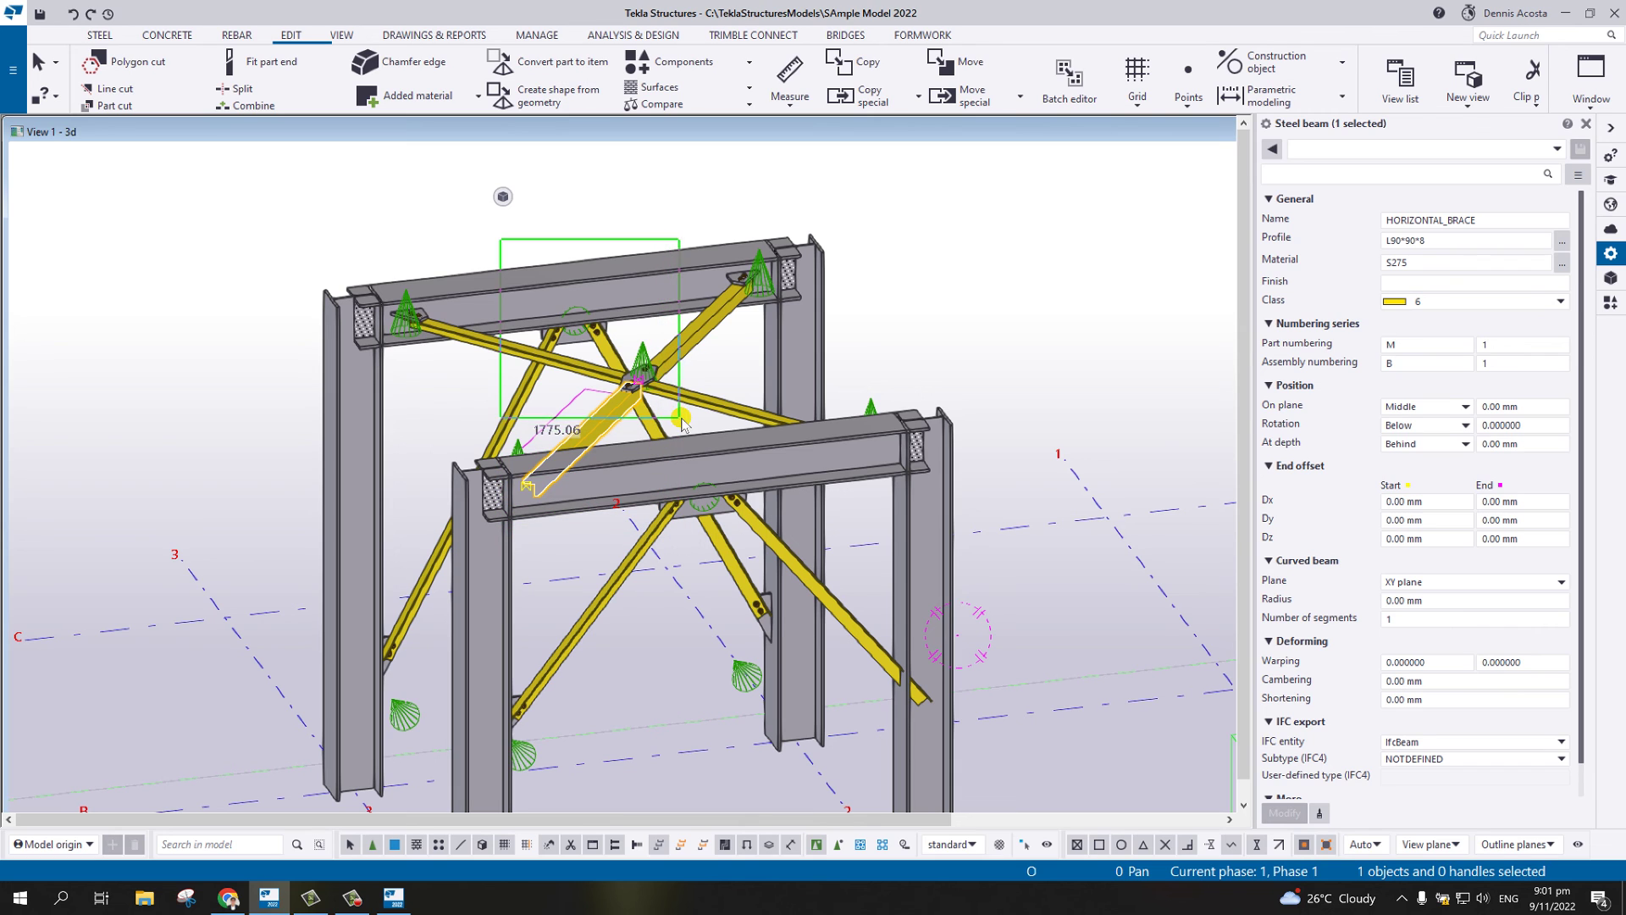
left_click_drag(681, 420, 681, 419)
key("Delete")
left_click(408, 318)
key("Delete")
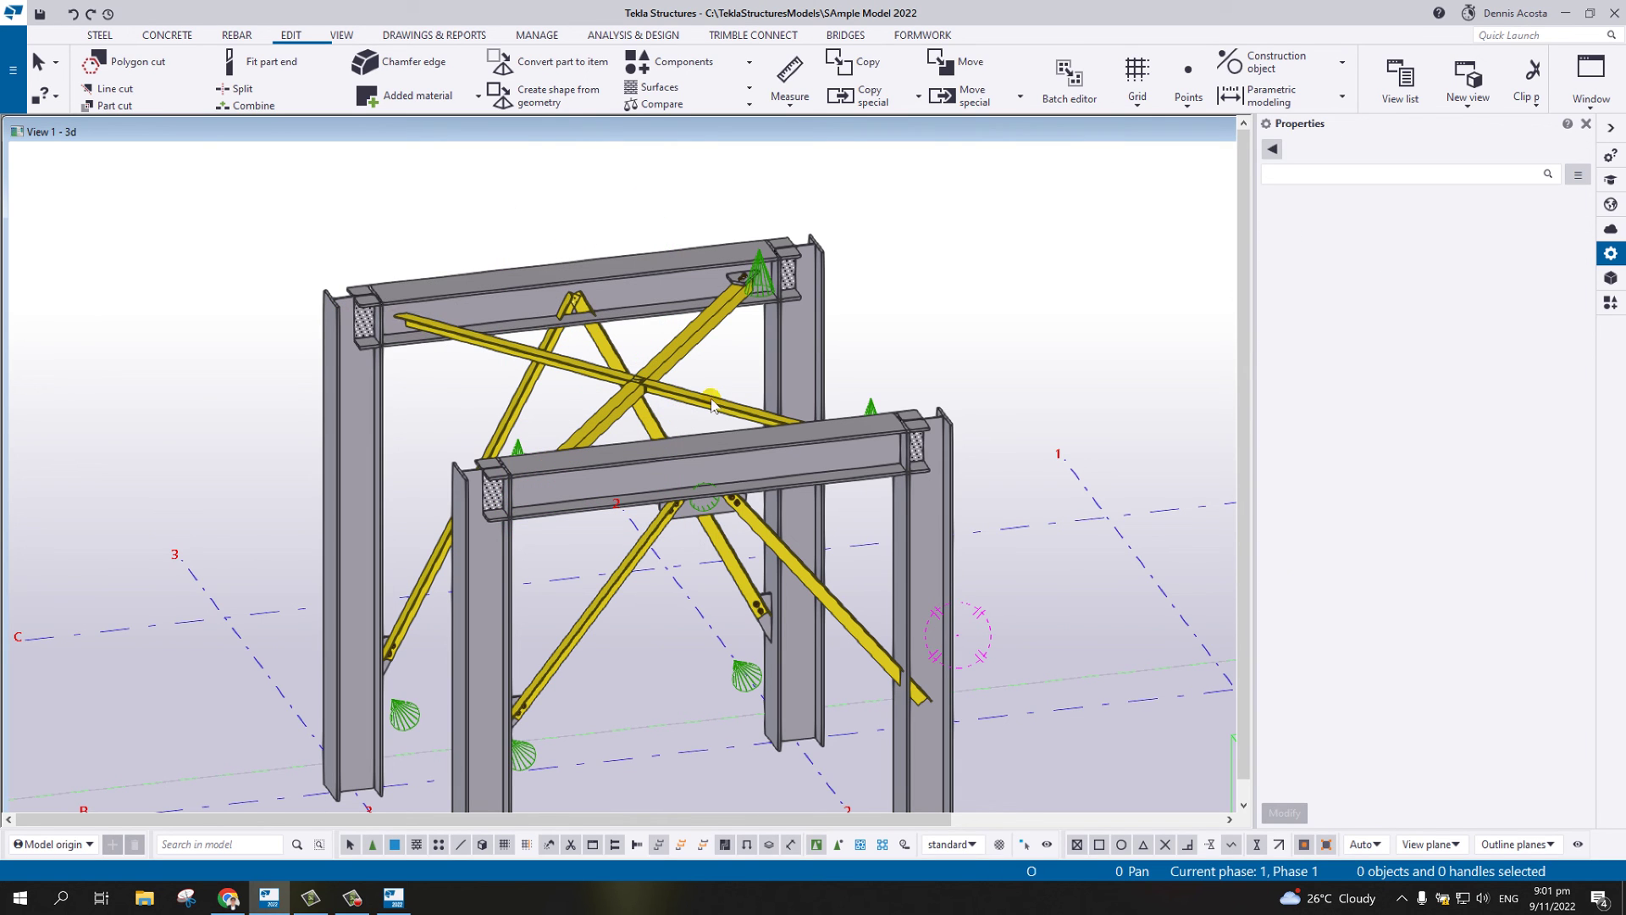
- Delete the remaining bolted gusset connections at the beams and columns of both frames, keeping only the bare braces
left_click_drag(649, 192, 947, 486)
key("Delete")
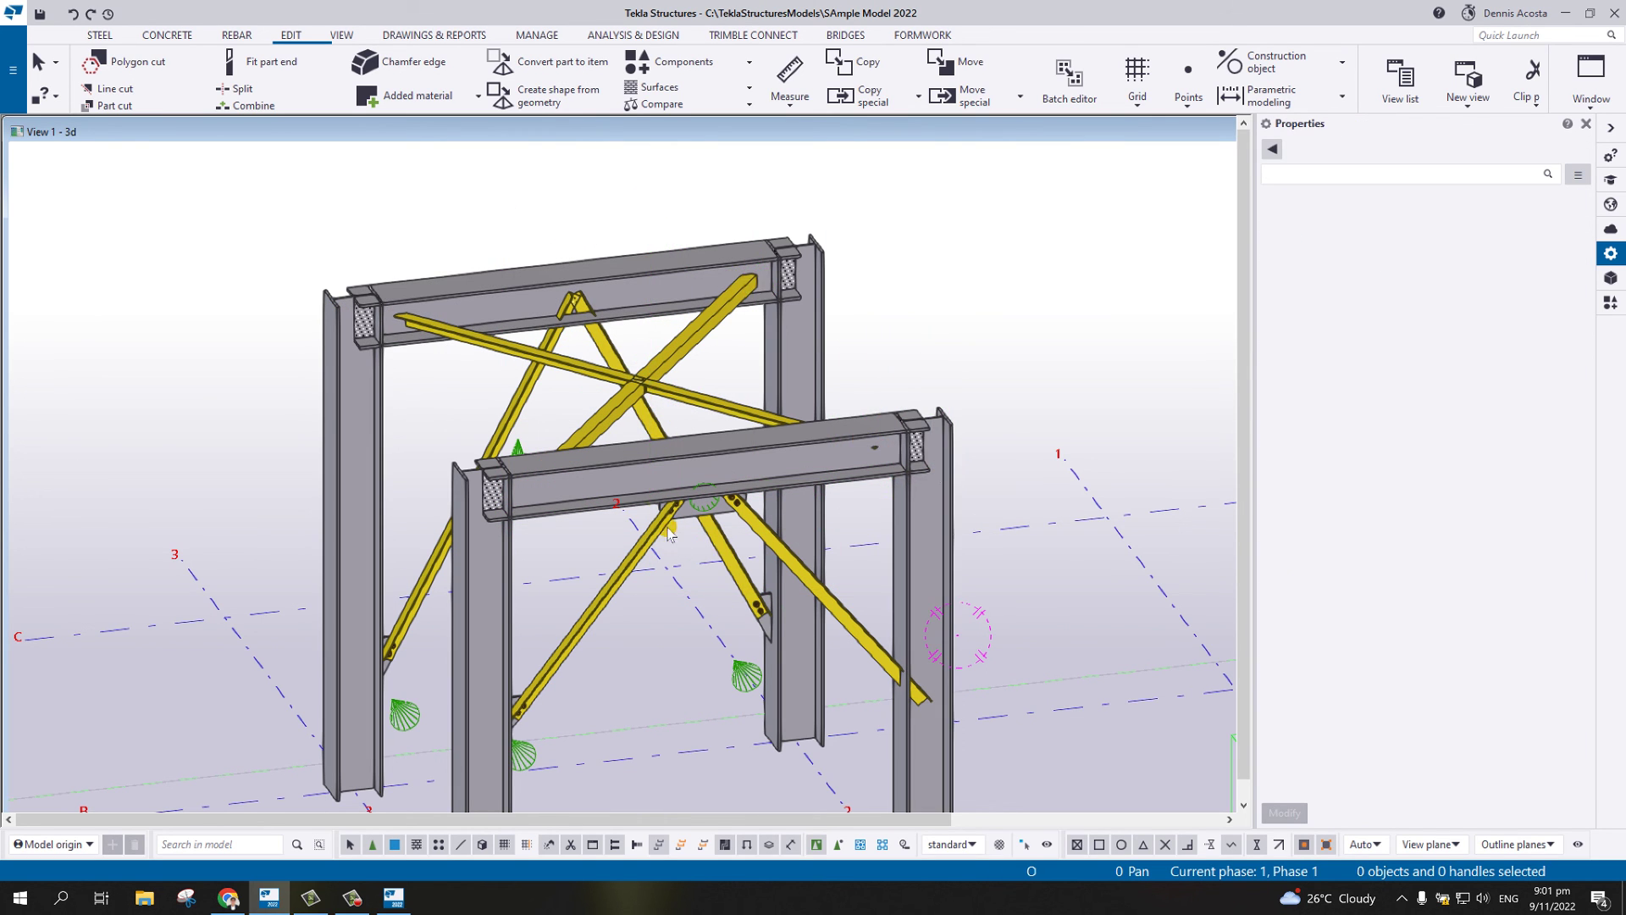
left_click_drag(617, 479, 815, 724)
key("Delete")
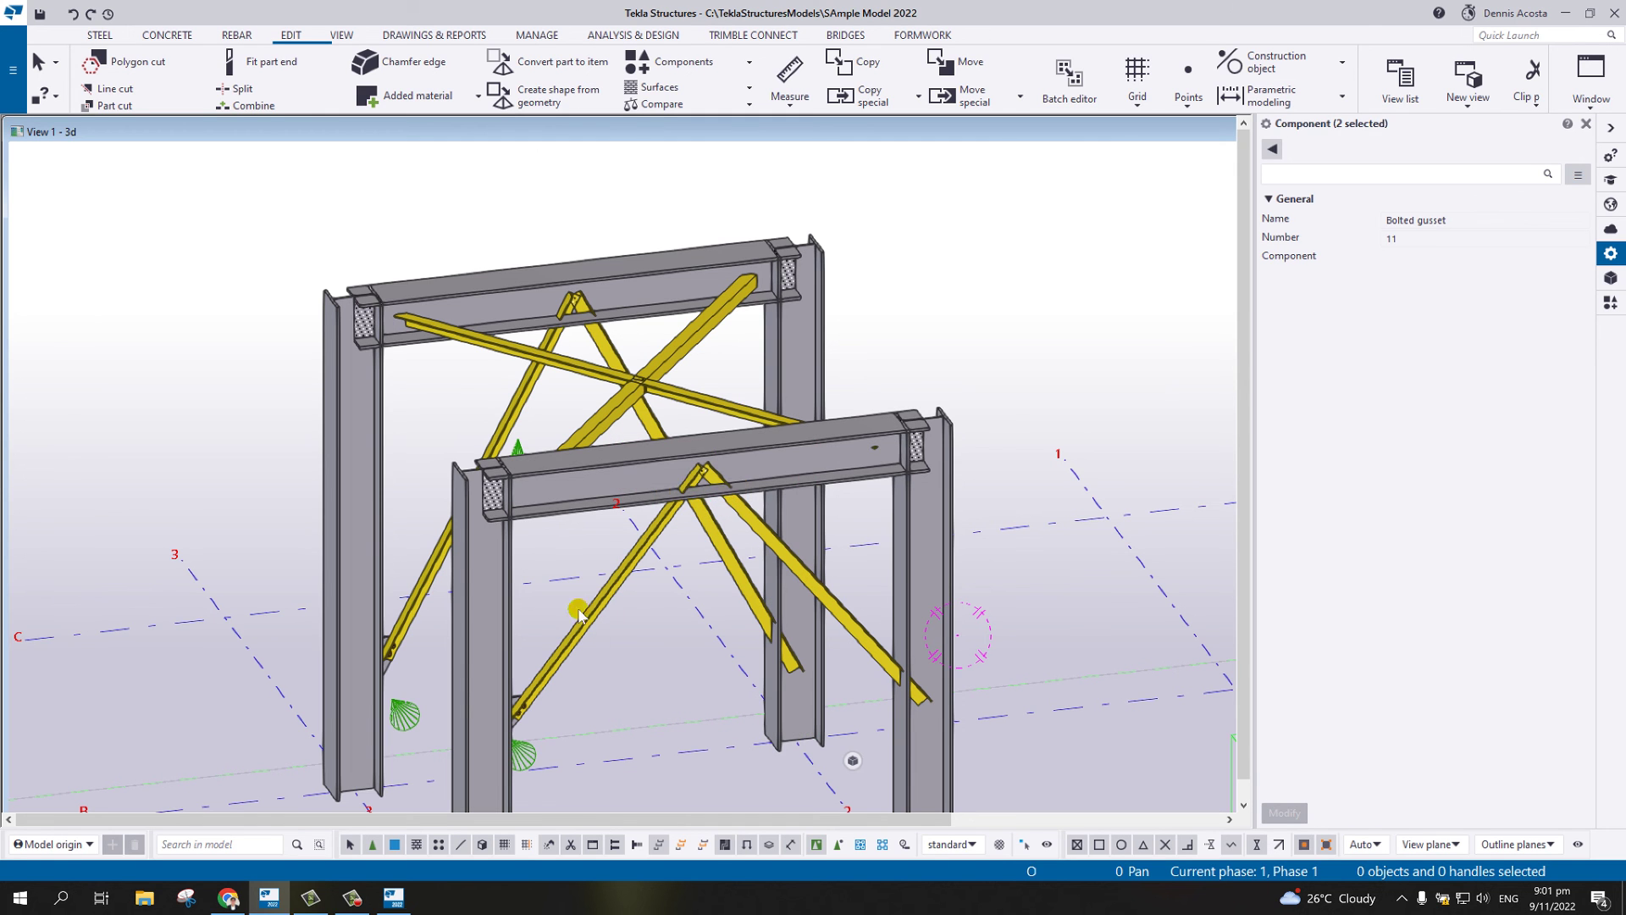
left_click_drag(264, 412, 585, 783)
key("Delete")
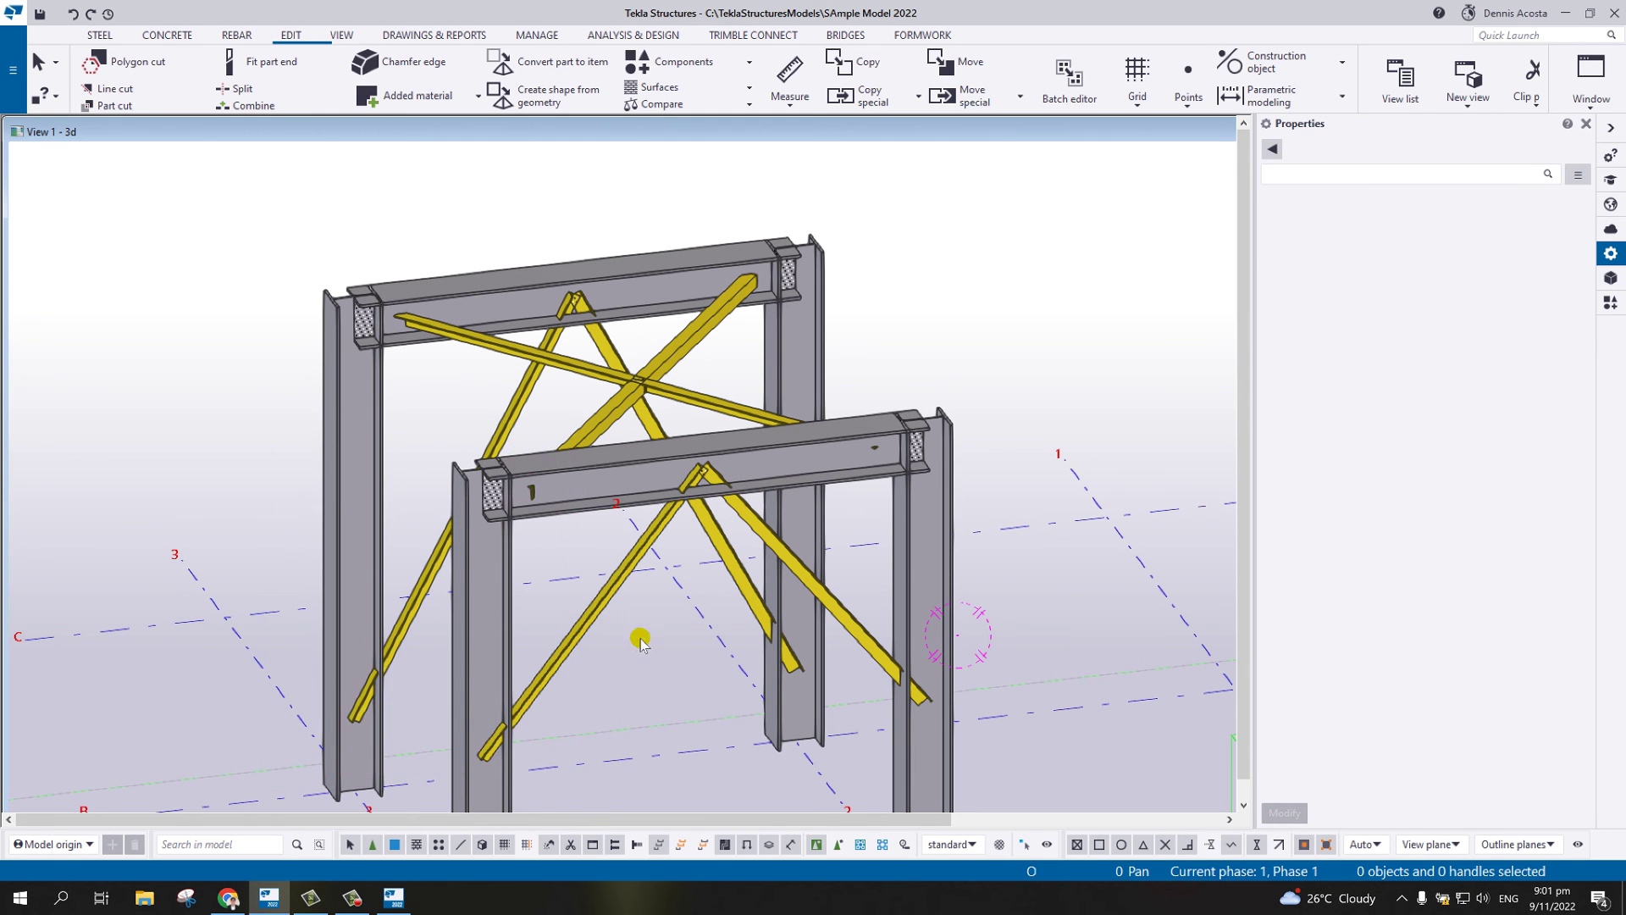
- Select all columns, beams and braces of the structure and start creating AutoConnections
middle_click_drag(641, 641, 637, 515, "ctrl")
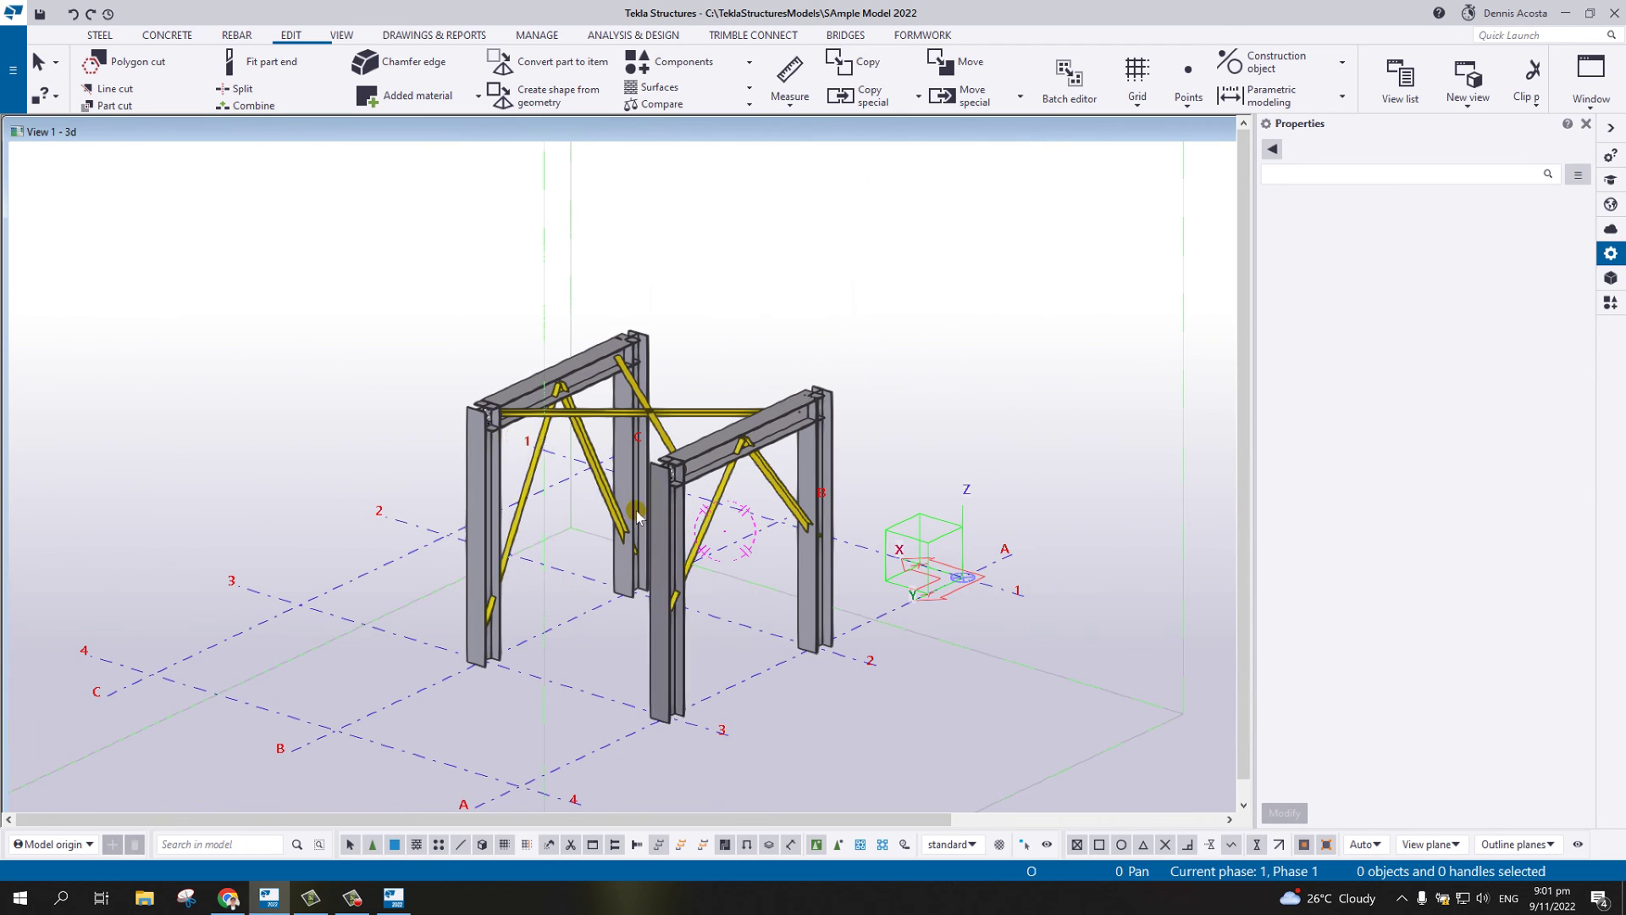
left_click_drag(370, 283, 975, 784)
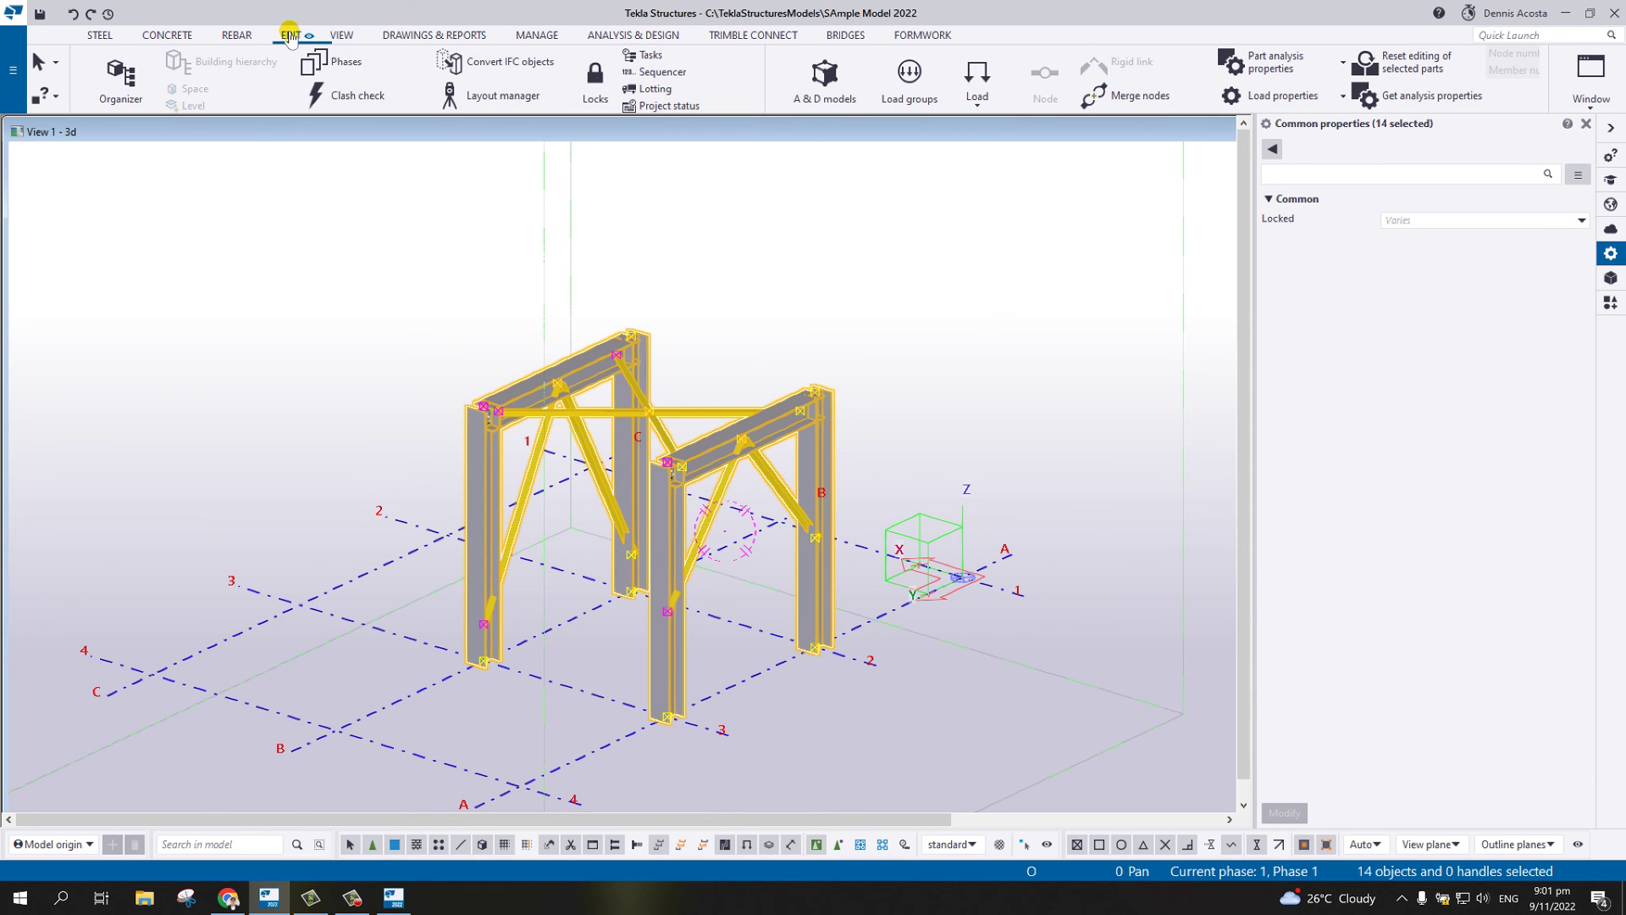
left_click(748, 66)
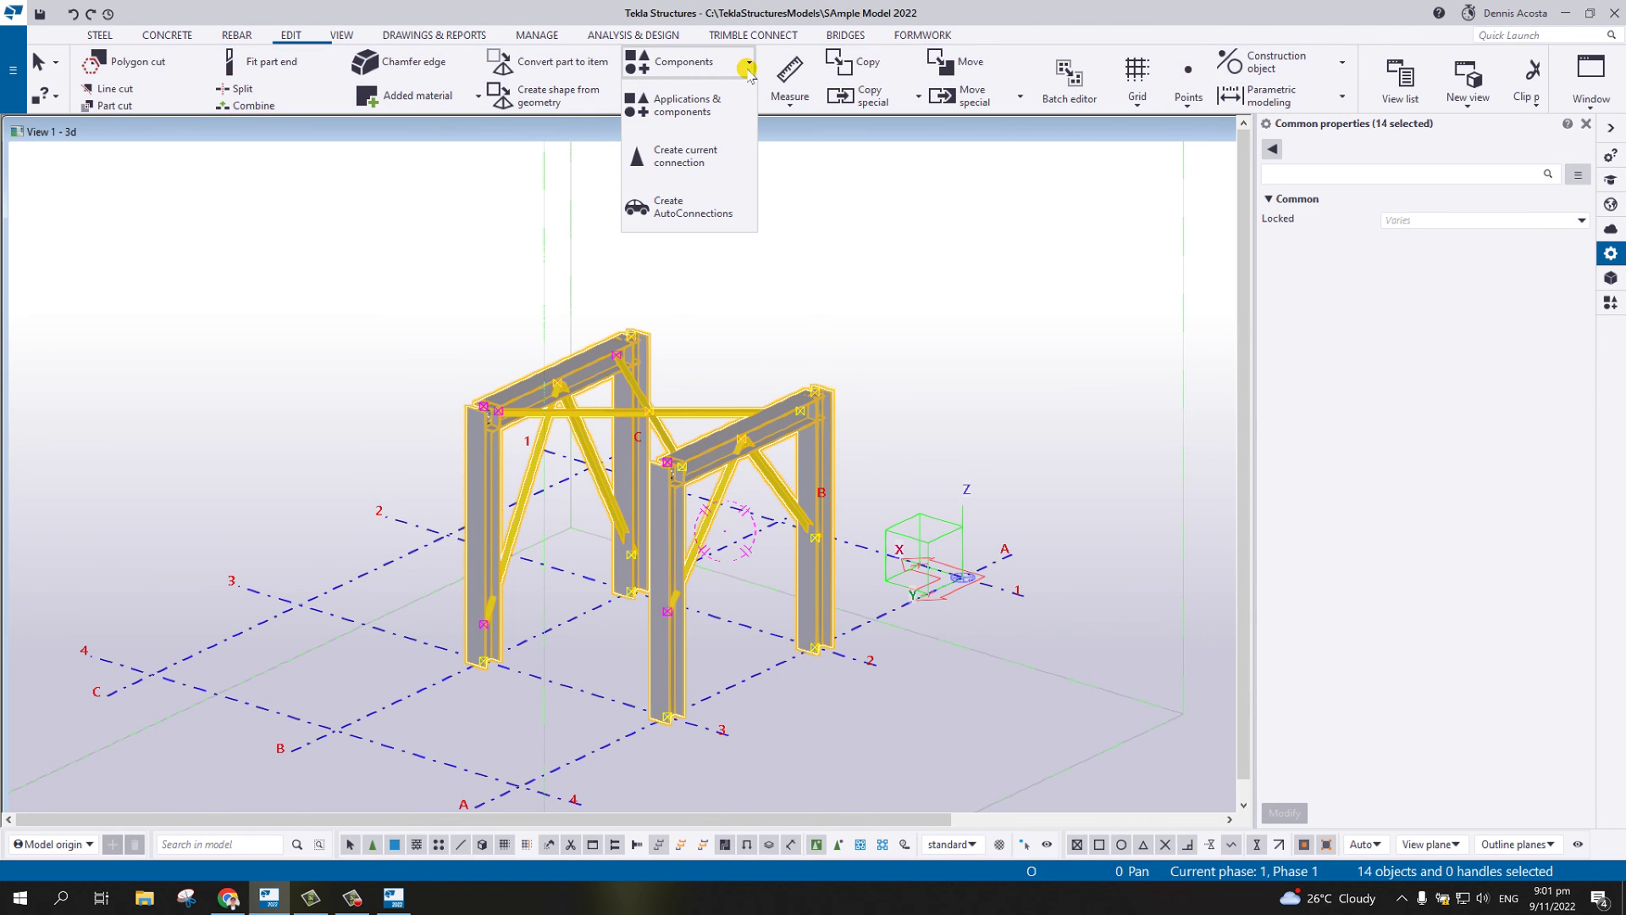
left_click(677, 206)
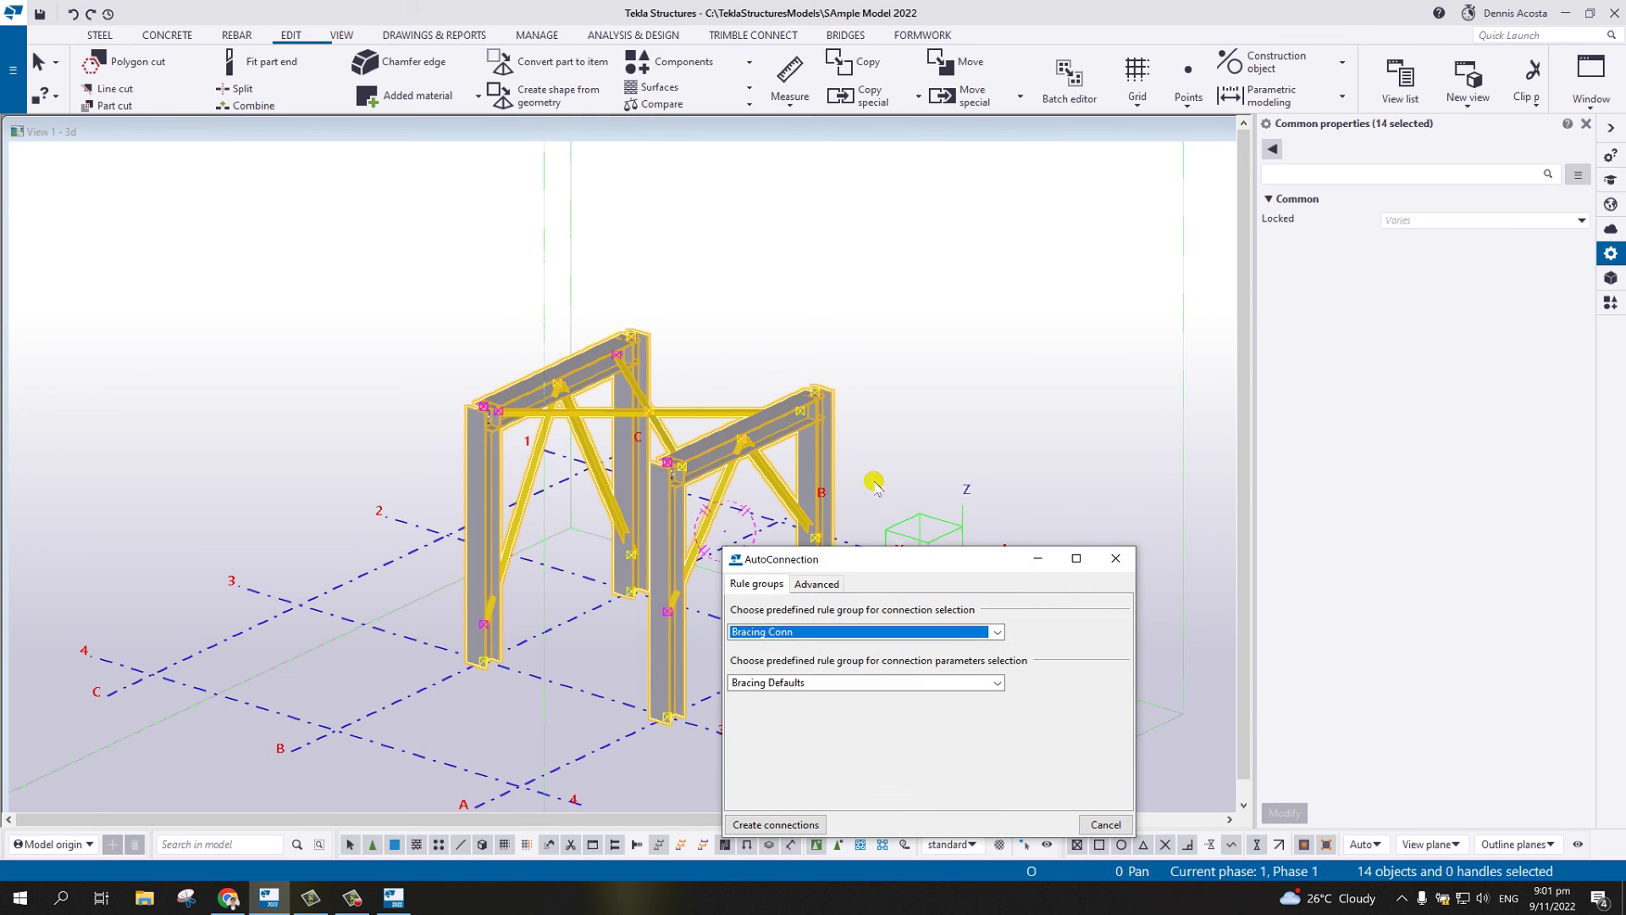
- Set the connection selection rule group to Bracing Conn and the connection parameters rule group to Bracing Defaults
left_click_drag(896, 567, 1119, 371)
left_click(1223, 479)
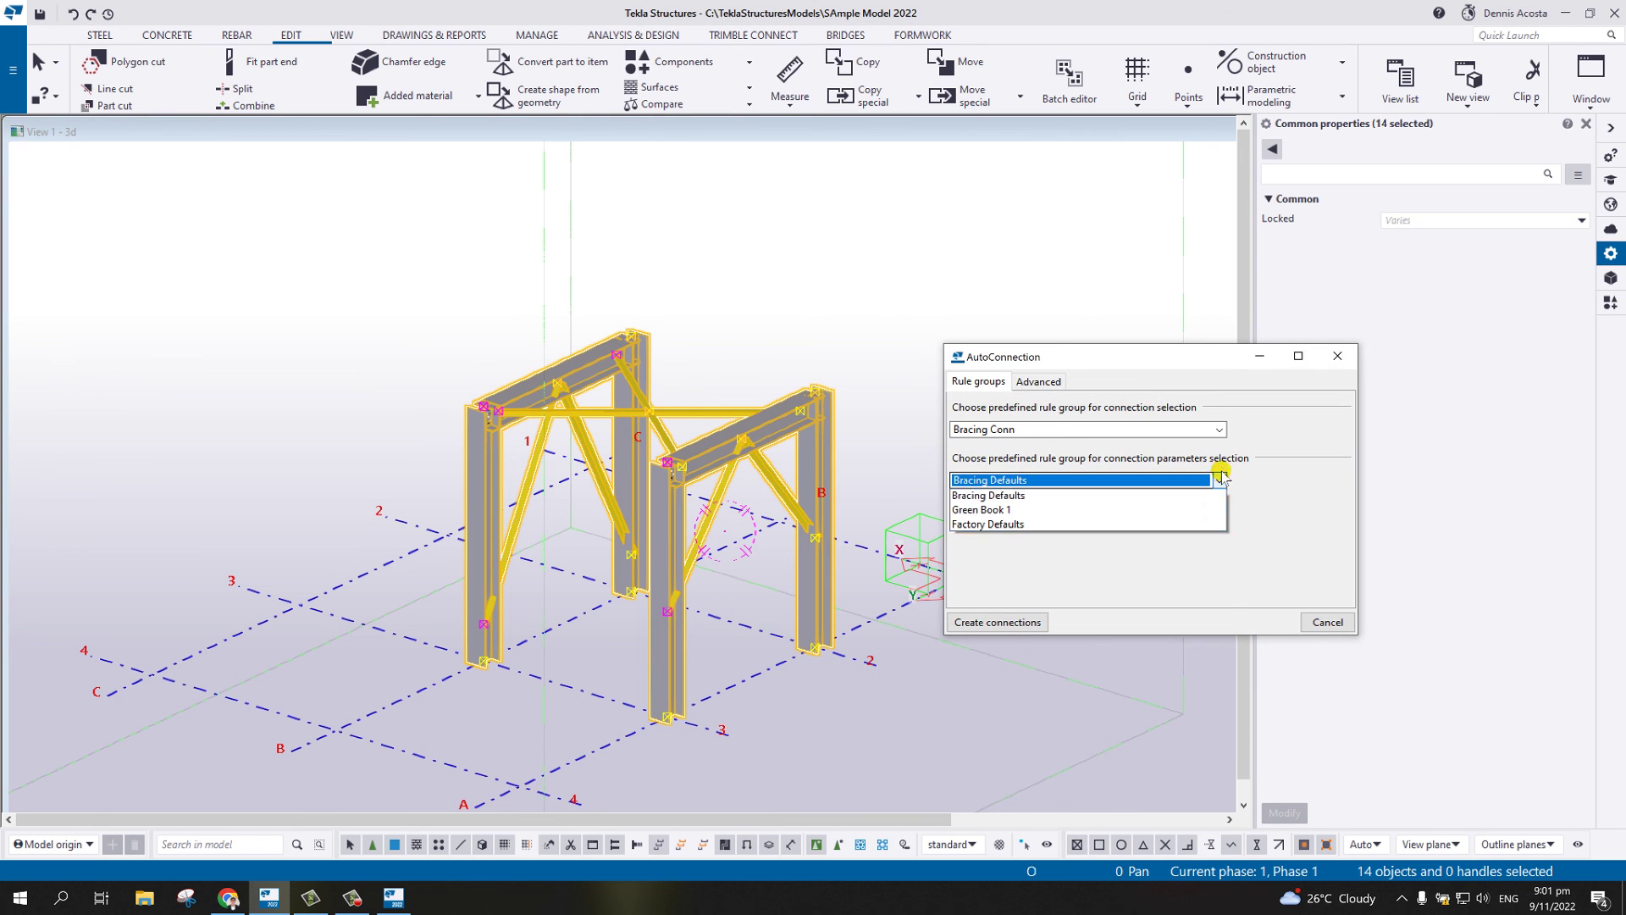
left_click(1030, 510)
left_click(1187, 481)
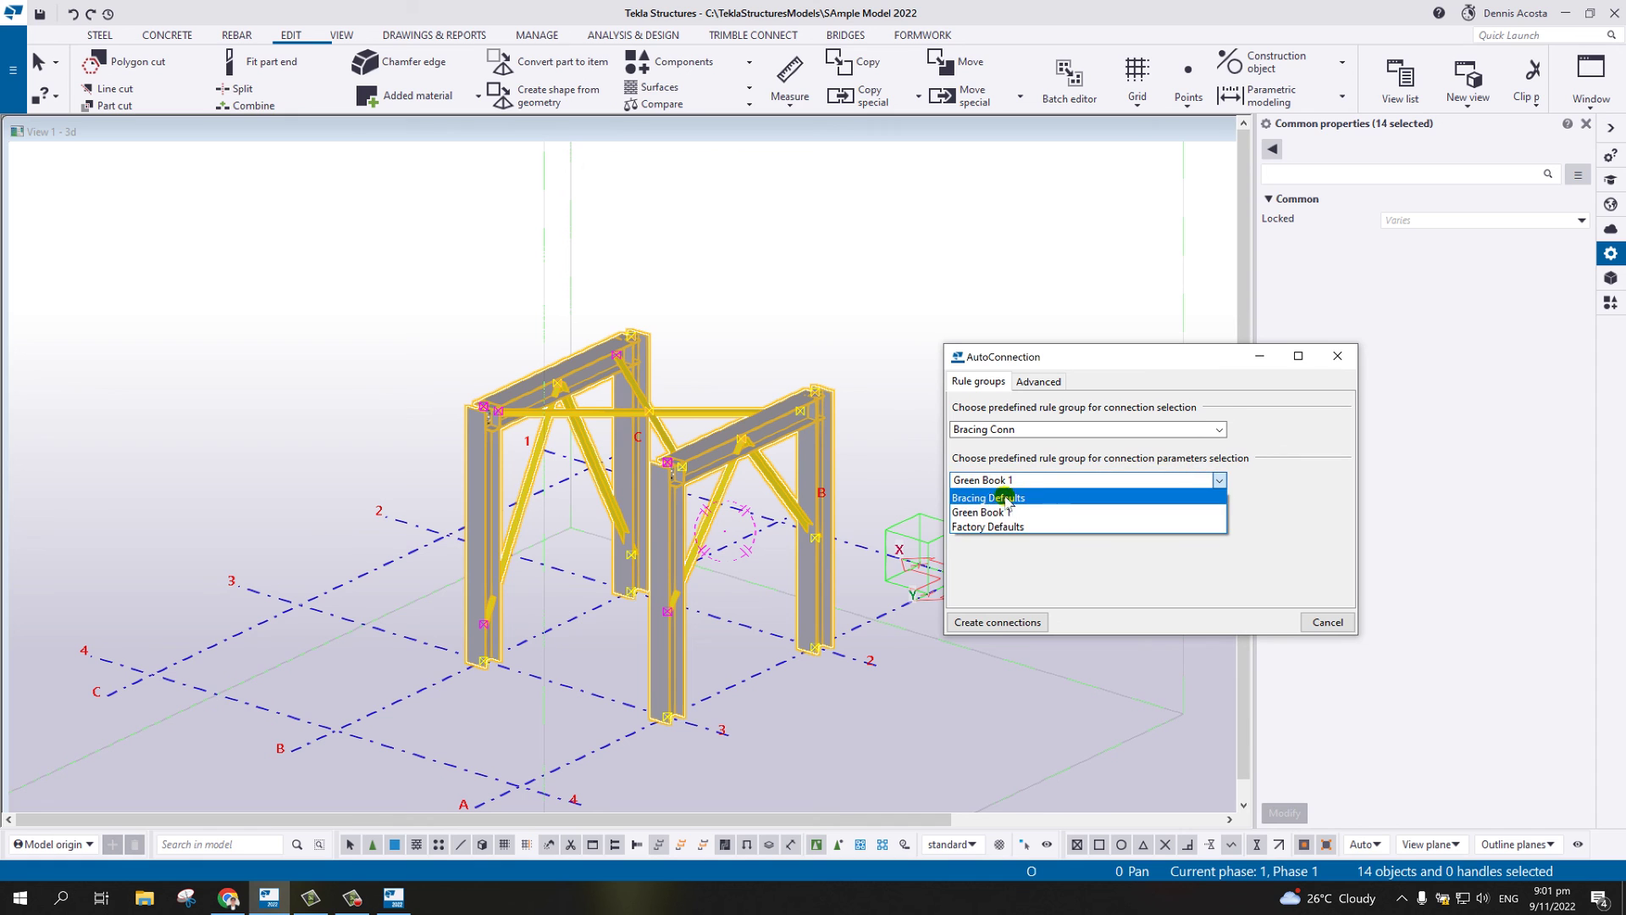
left_click(1004, 496)
left_click(1221, 429)
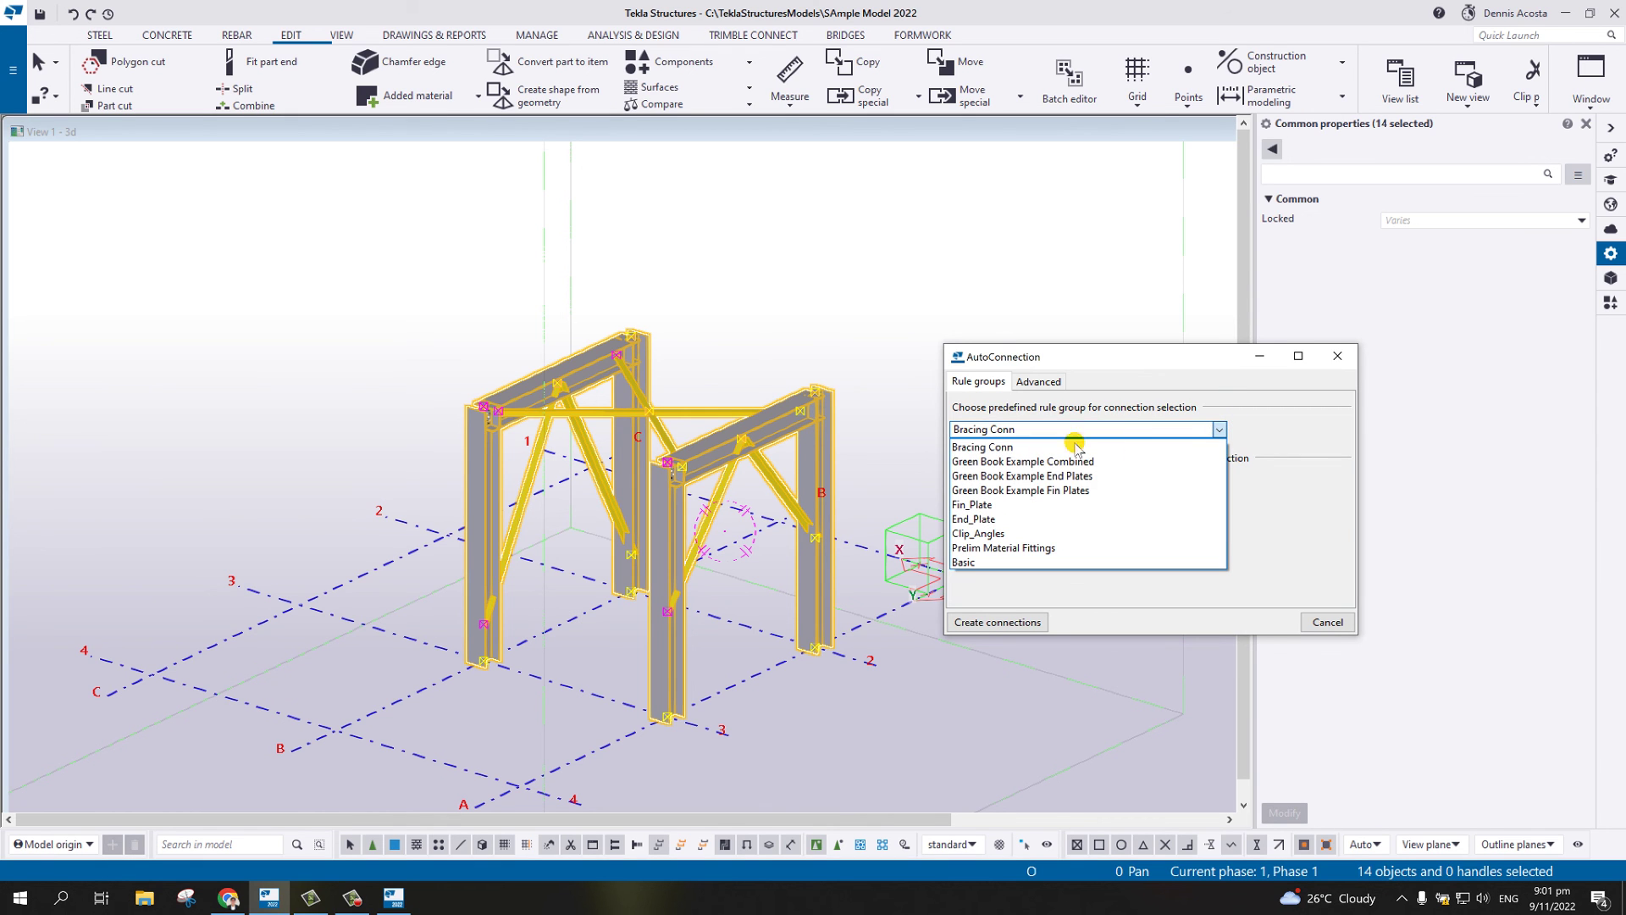
left_click(1004, 451)
- Reselect the entire structure and create its bracing connections automatically with the chosen rule groups
scroll(885, 508, "up", 3)
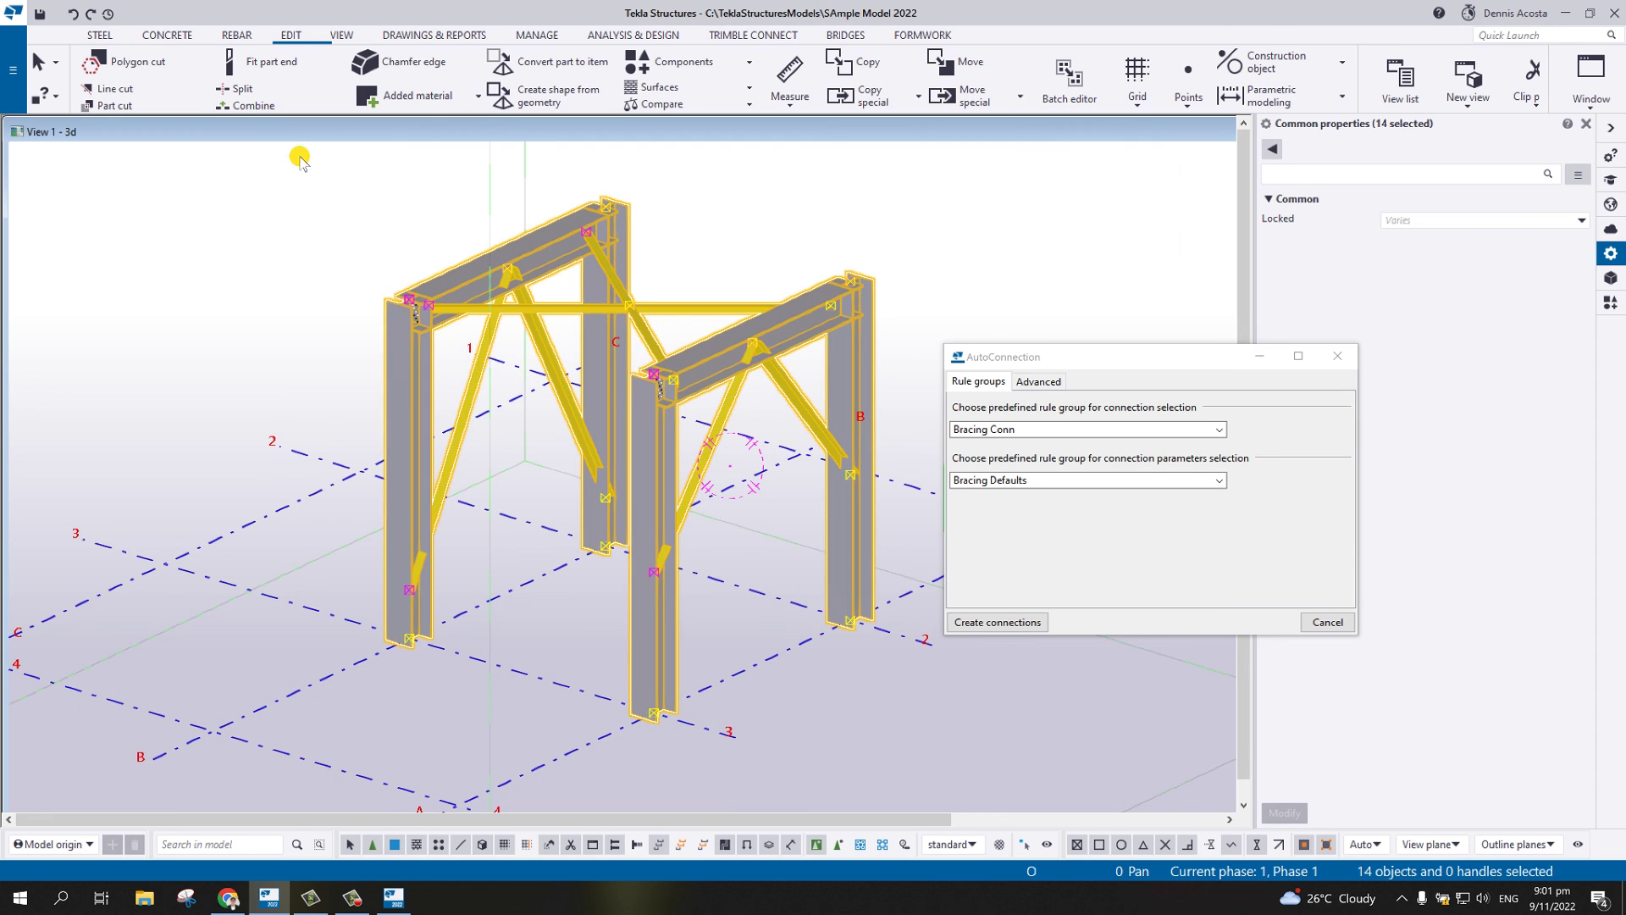
left_click_drag(299, 160, 949, 764)
left_click(1008, 626)
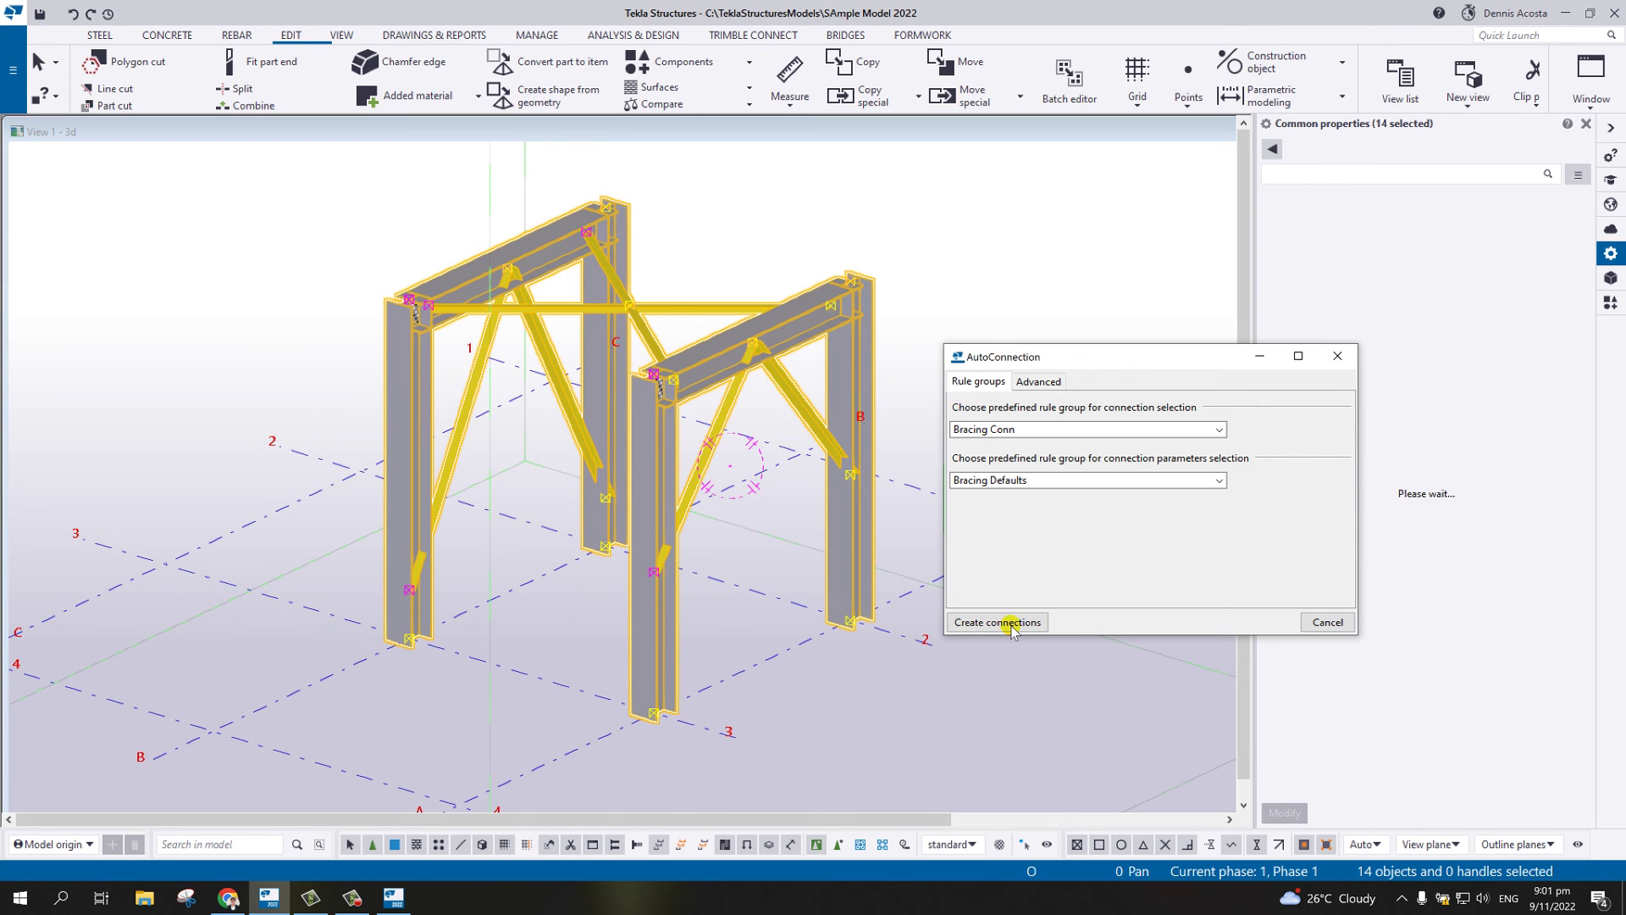
- Deselect the structure and examine the gusset plate and bolts where the vertical brace meets the column
left_click(952, 307)
scroll(804, 407, "up", 2)
middle_click_drag(746, 377, 584, 607, "ctrl")
scroll(632, 596, "up", 7)
scroll(802, 689, "down", 2)
middle_click_drag(802, 689, 537, 501)
scroll(609, 582, "up", 1)
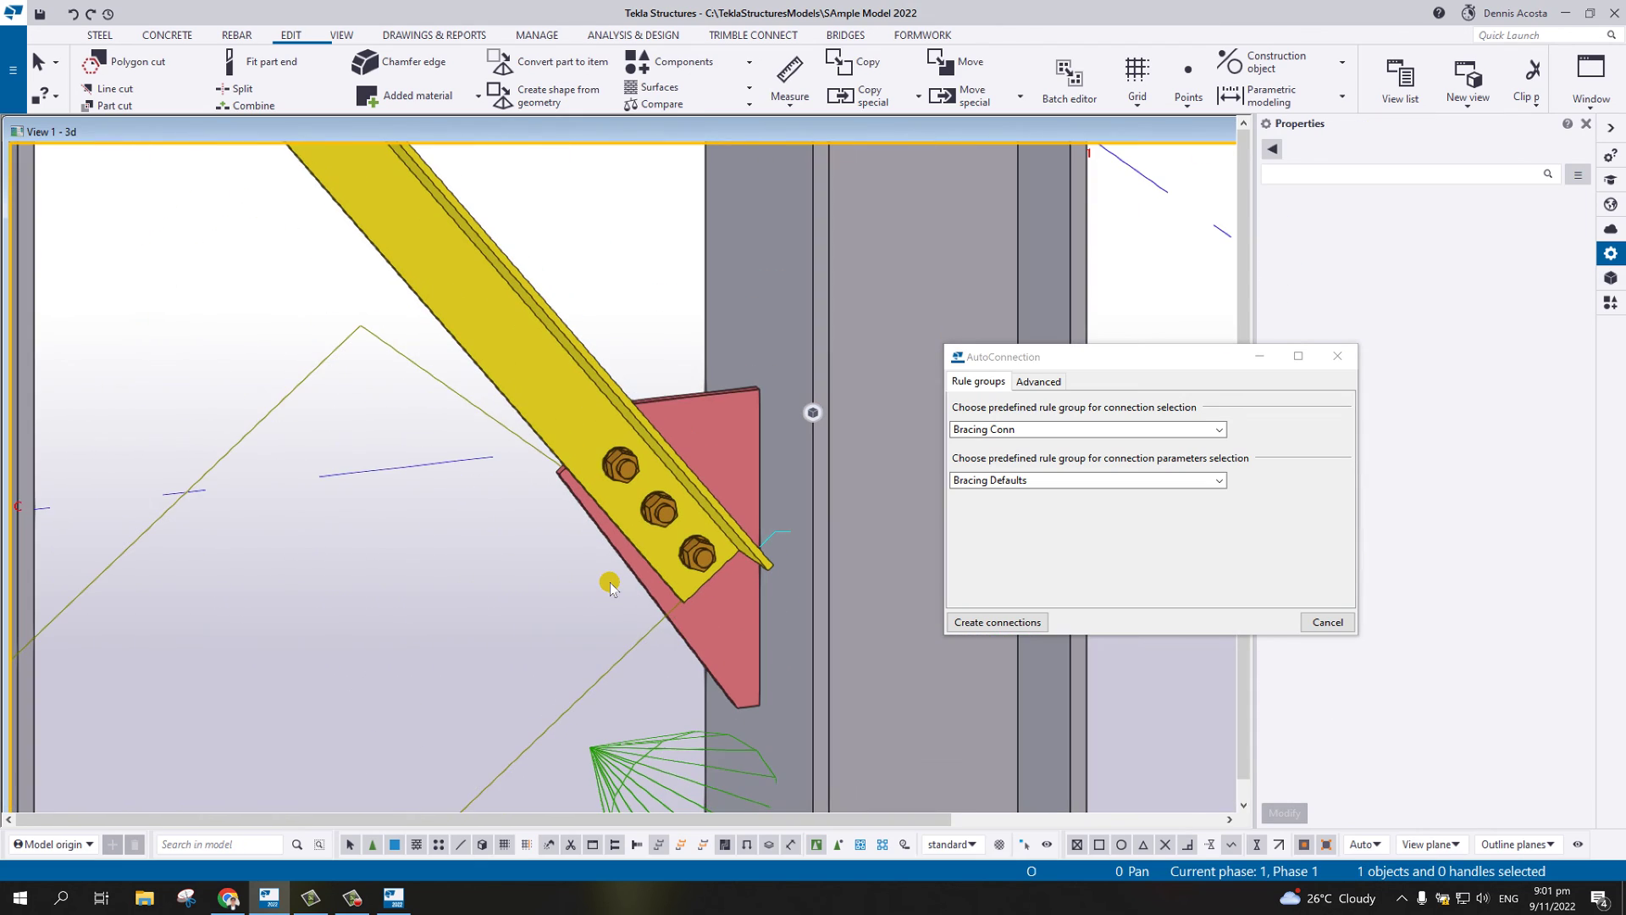
scroll(592, 570, "down", 8)
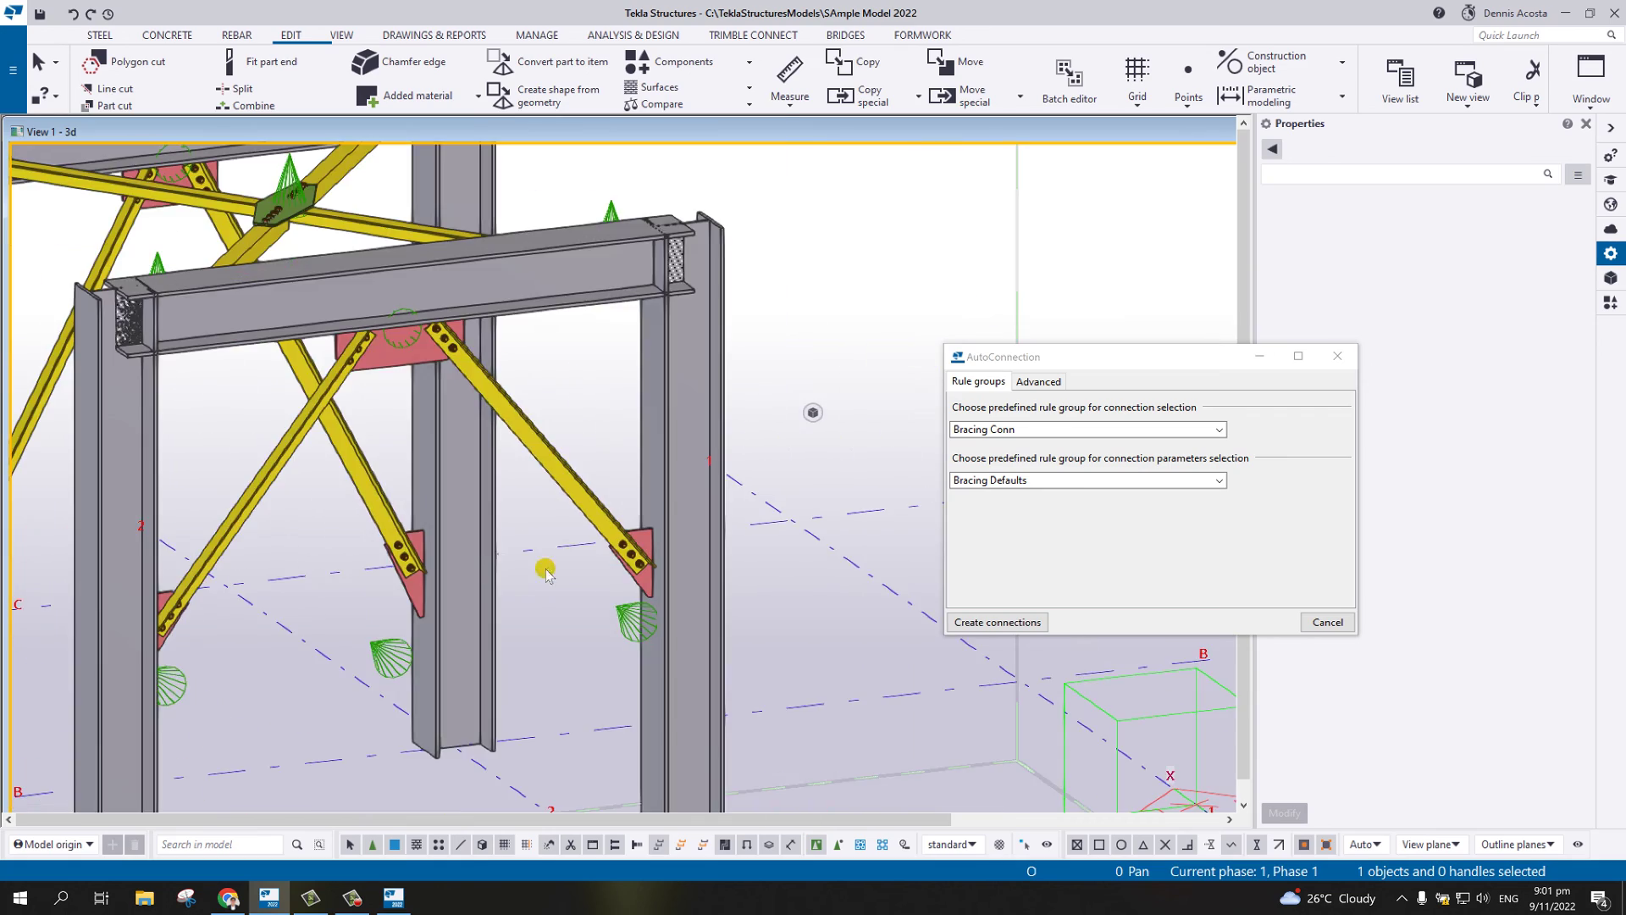
- Examine the gusset plates under the beams at midspan and the bolted plate at the horizontal brace crossing
middle_click_drag(544, 571, 508, 525)
scroll(661, 402, "up", 4)
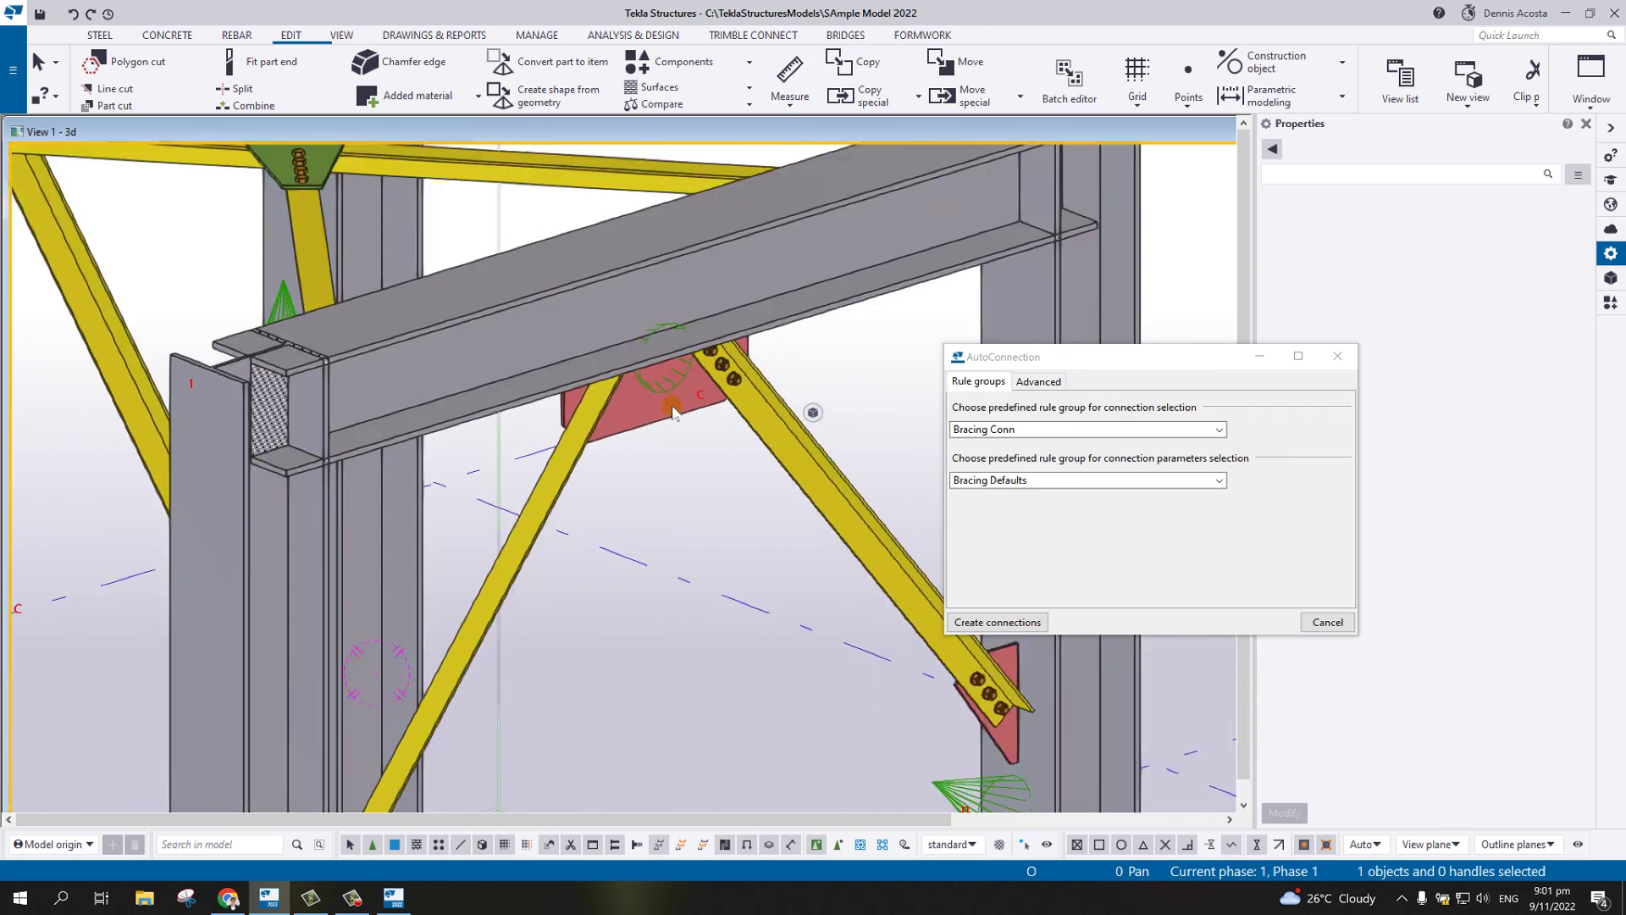
middle_click_drag(661, 403, 595, 283, "ctrl")
scroll(670, 350, "up", 2)
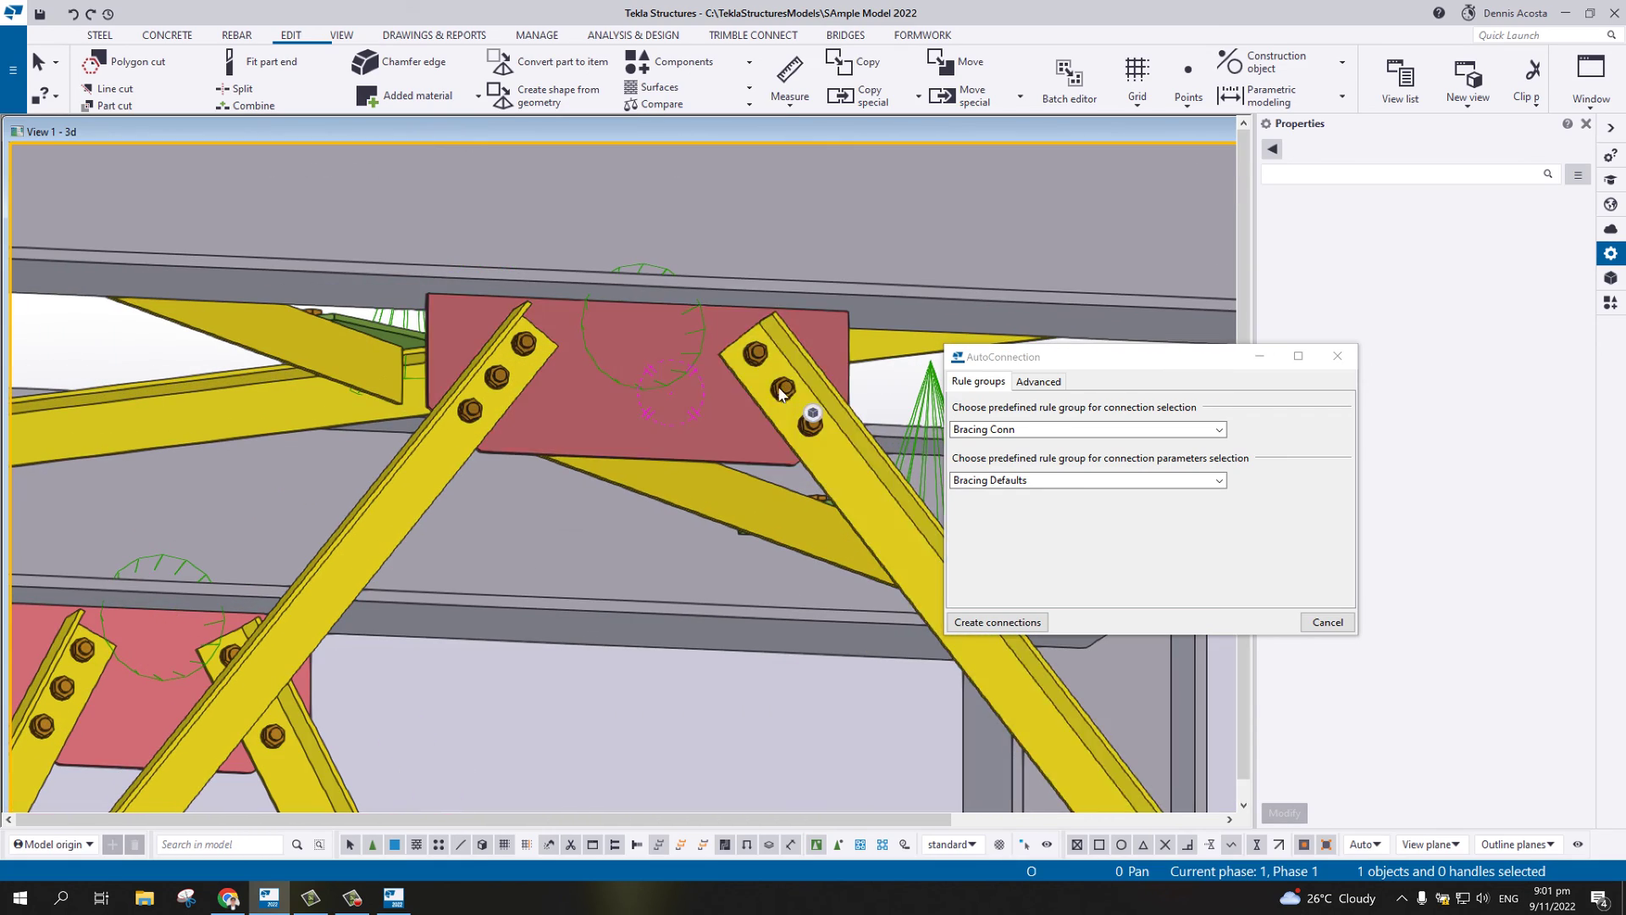
scroll(794, 394, "down", 3)
middle_click_drag(766, 410, 1248, 616, "ctrl")
scroll(835, 665, "up", 6)
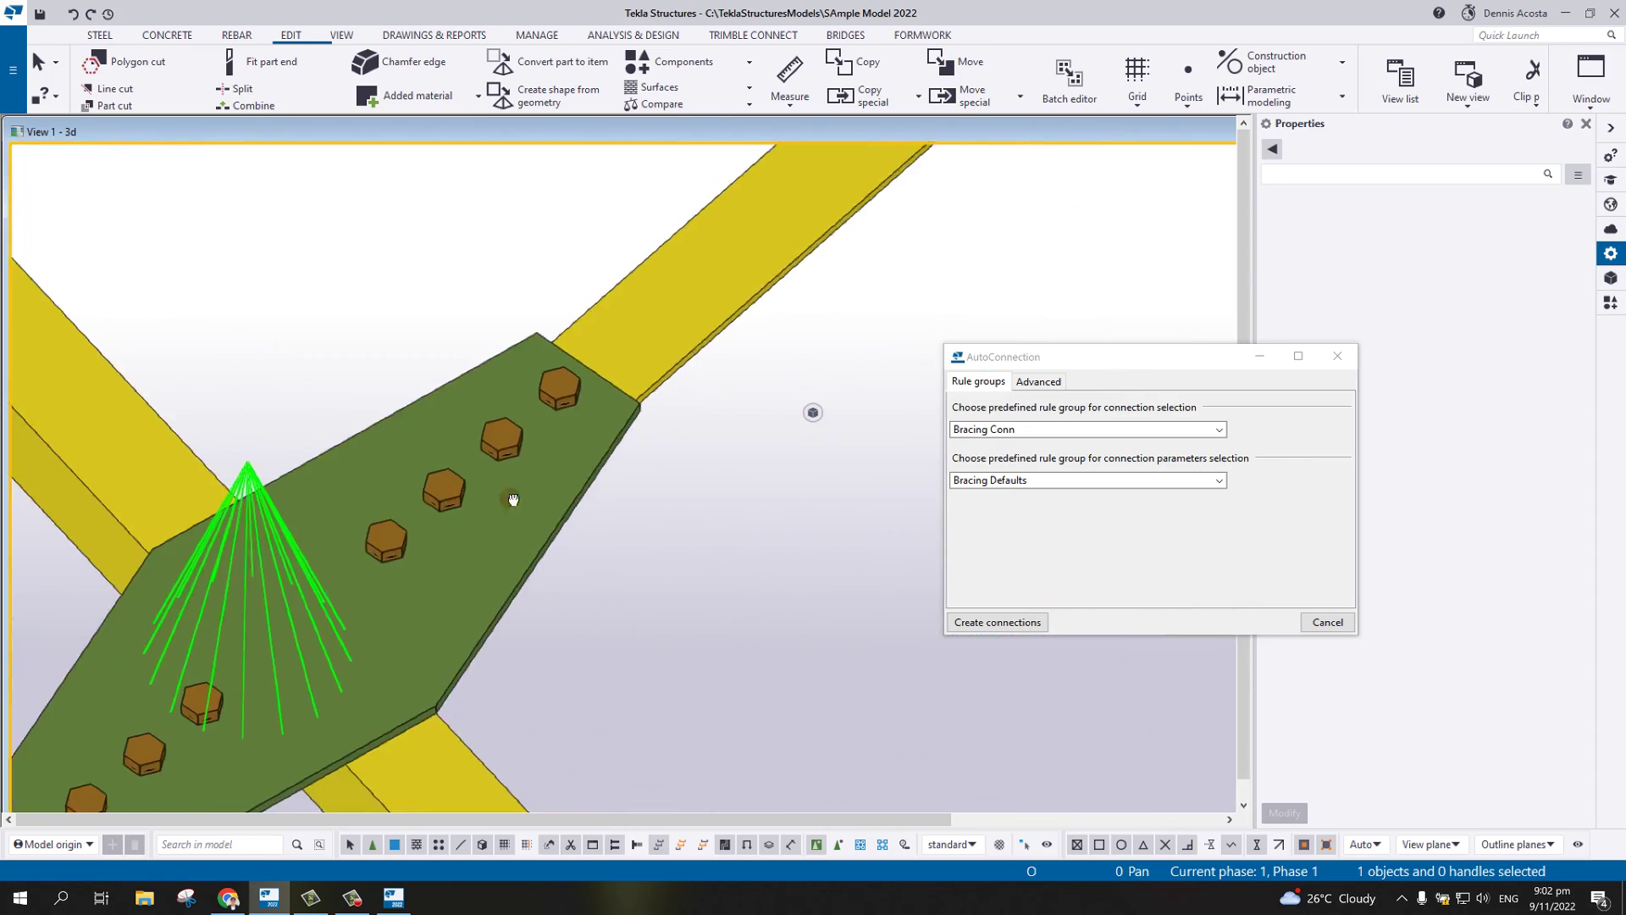
scroll(487, 517, "down", 3)
mouse_move(487, 516)
middle_mouse_down()
mouse_move(692, 466)
mouse_move(464, 322)
middle_mouse_up()
scroll(692, 472, "down", 3)
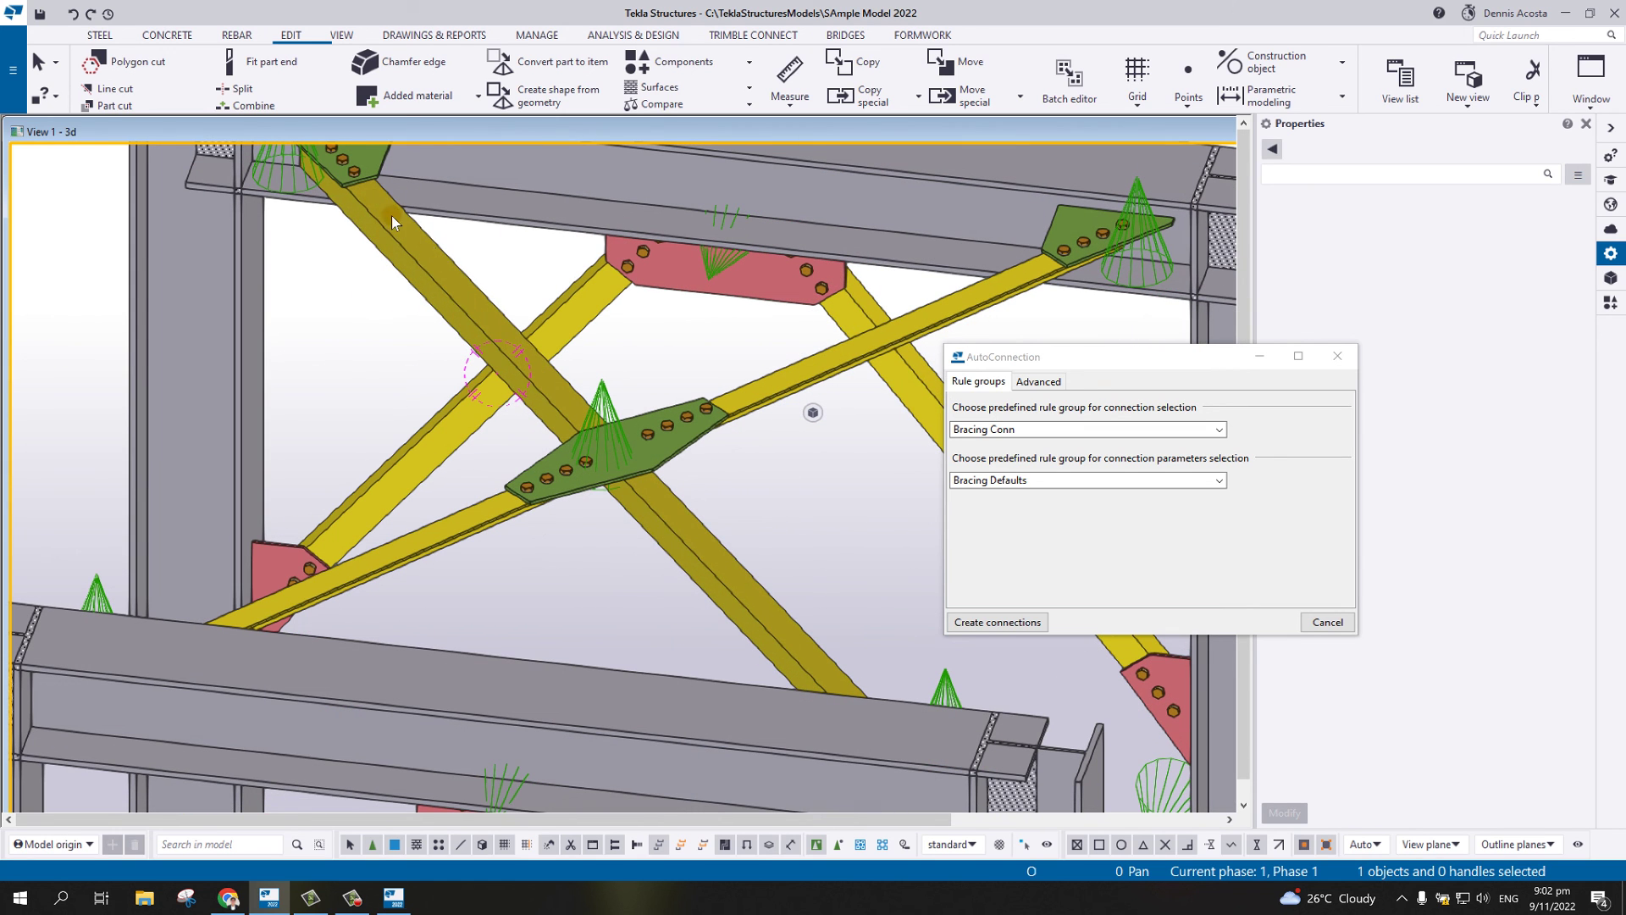
- Move the AutoConnection dialog aside, close the properties pane and examine the bracing connections across the whole structure
left_click_drag(1216, 364, 1407, 477)
scroll(838, 440, "down", 5)
middle_click_drag(811, 448, 881, 424, "ctrl")
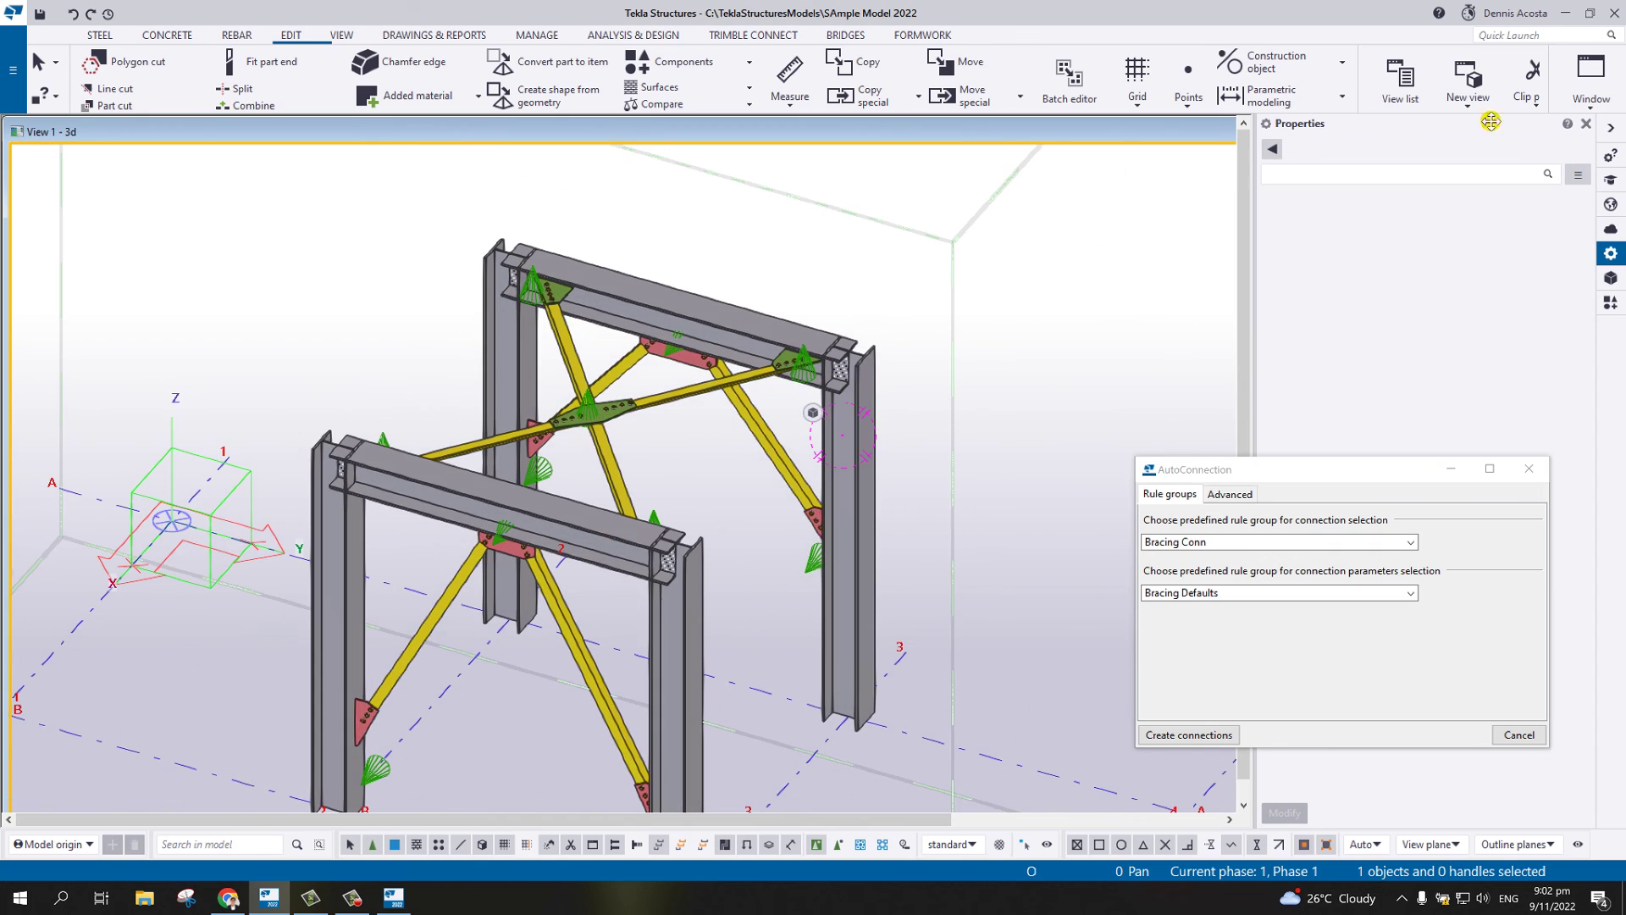
left_click(1587, 123)
middle_click_drag(834, 375, 1148, 316)
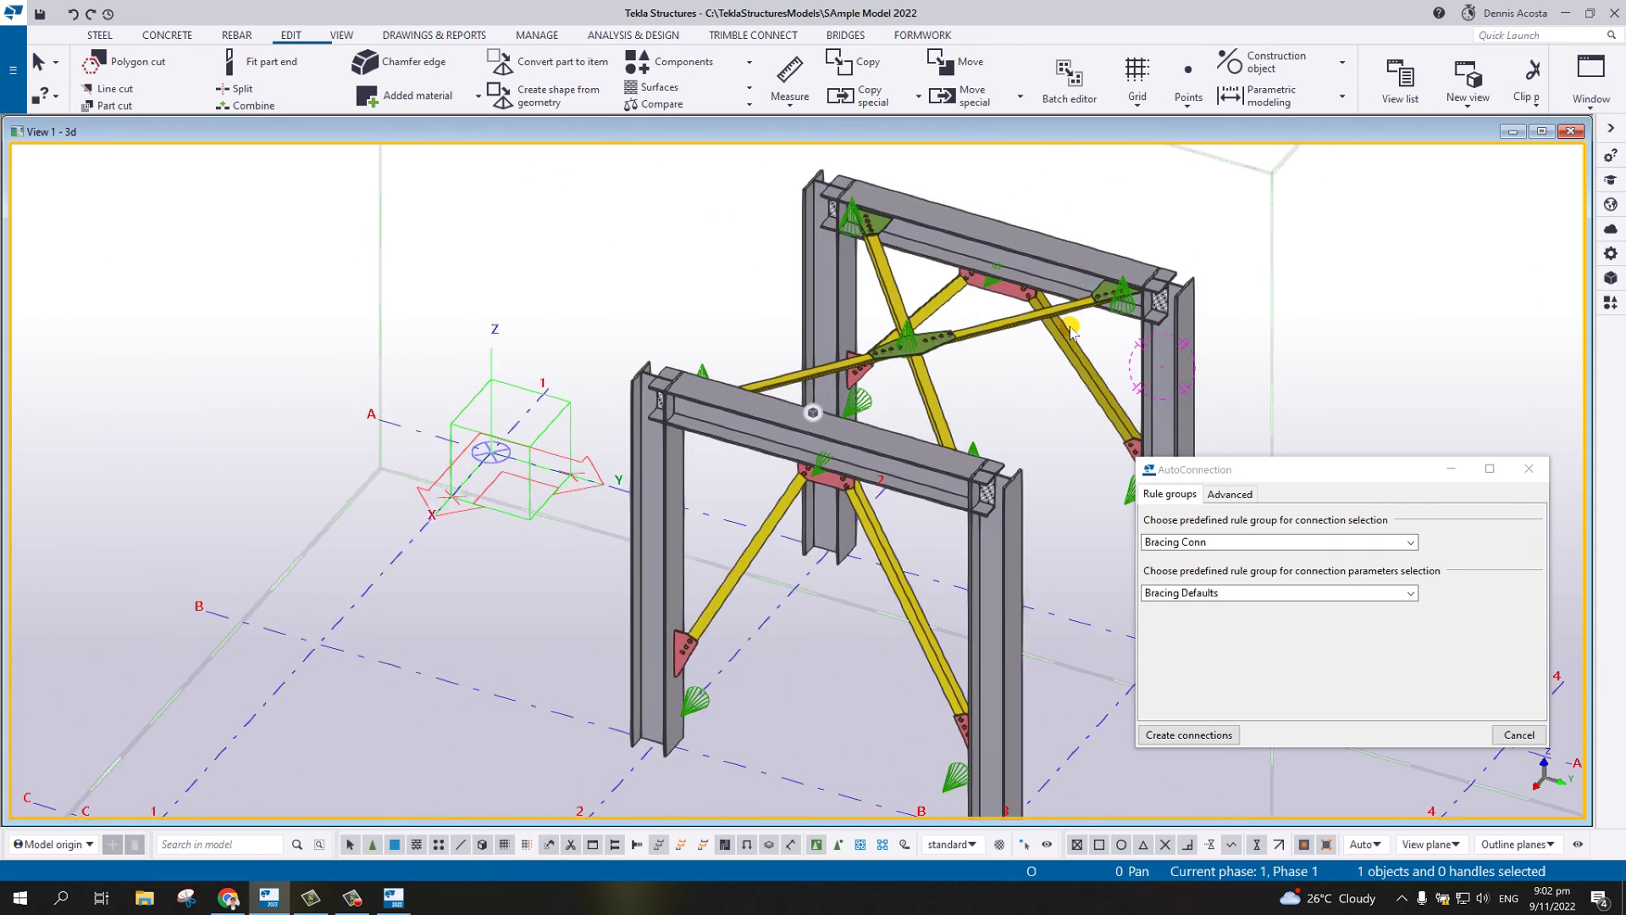
scroll(1053, 378, "up", 2)
mouse_move(1053, 378)
middle_mouse_down()
mouse_move(745, 572)
mouse_move(623, 589)
mouse_move(904, 446)
mouse_move(893, 481)
mouse_move(857, 485)
mouse_move(904, 504)
mouse_move(881, 510)
middle_mouse_up()
scroll(900, 453, "down", 2)
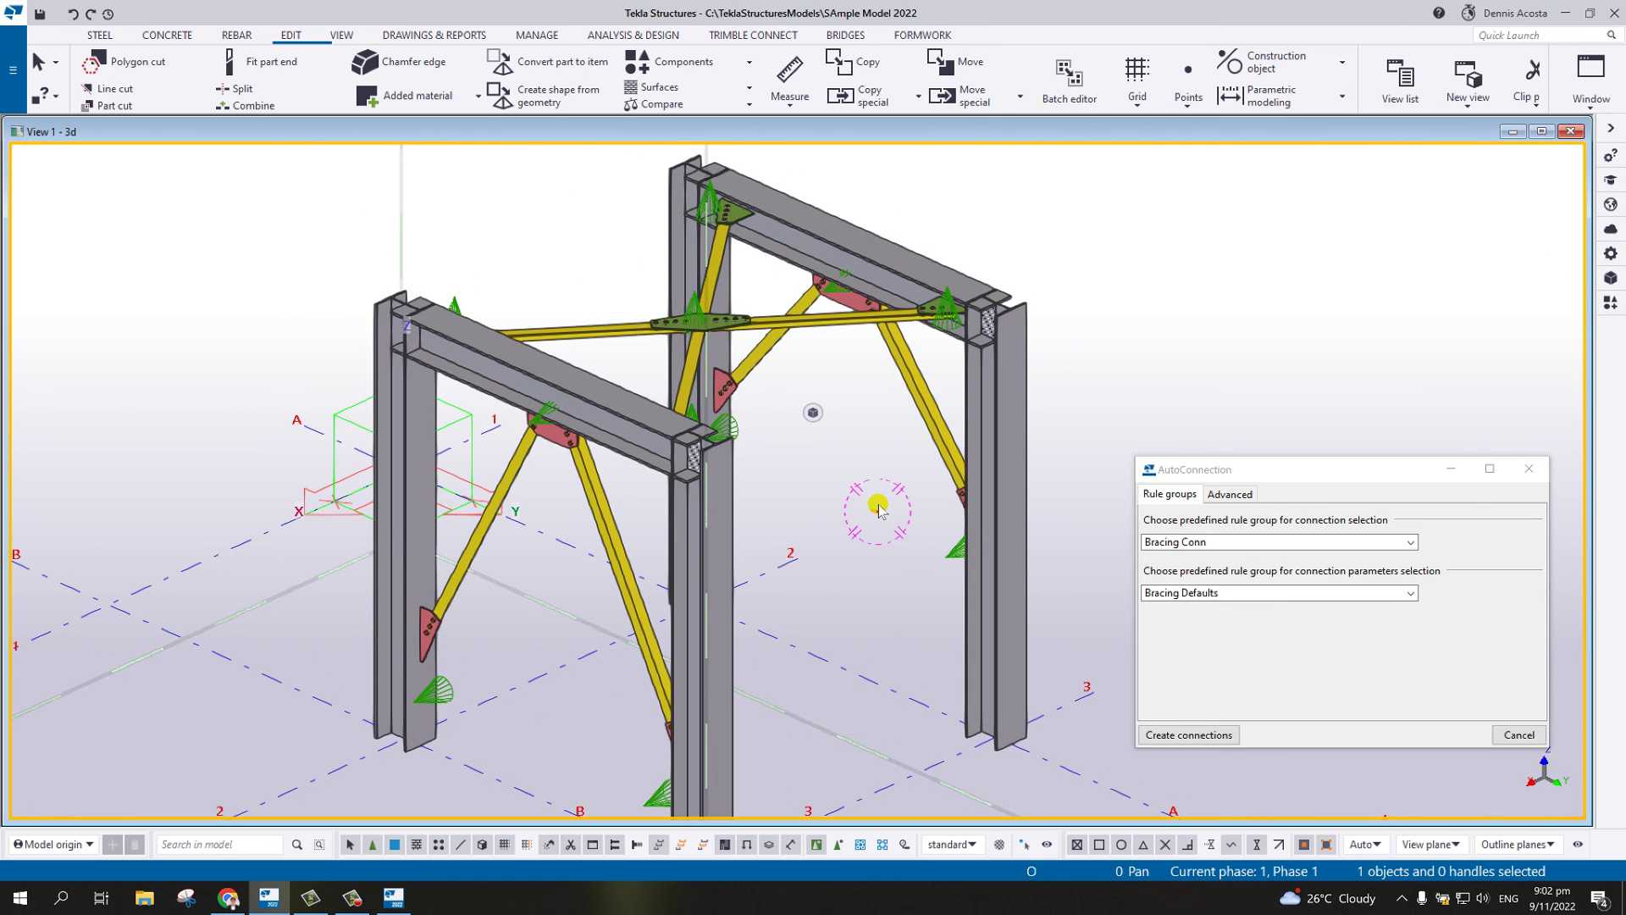